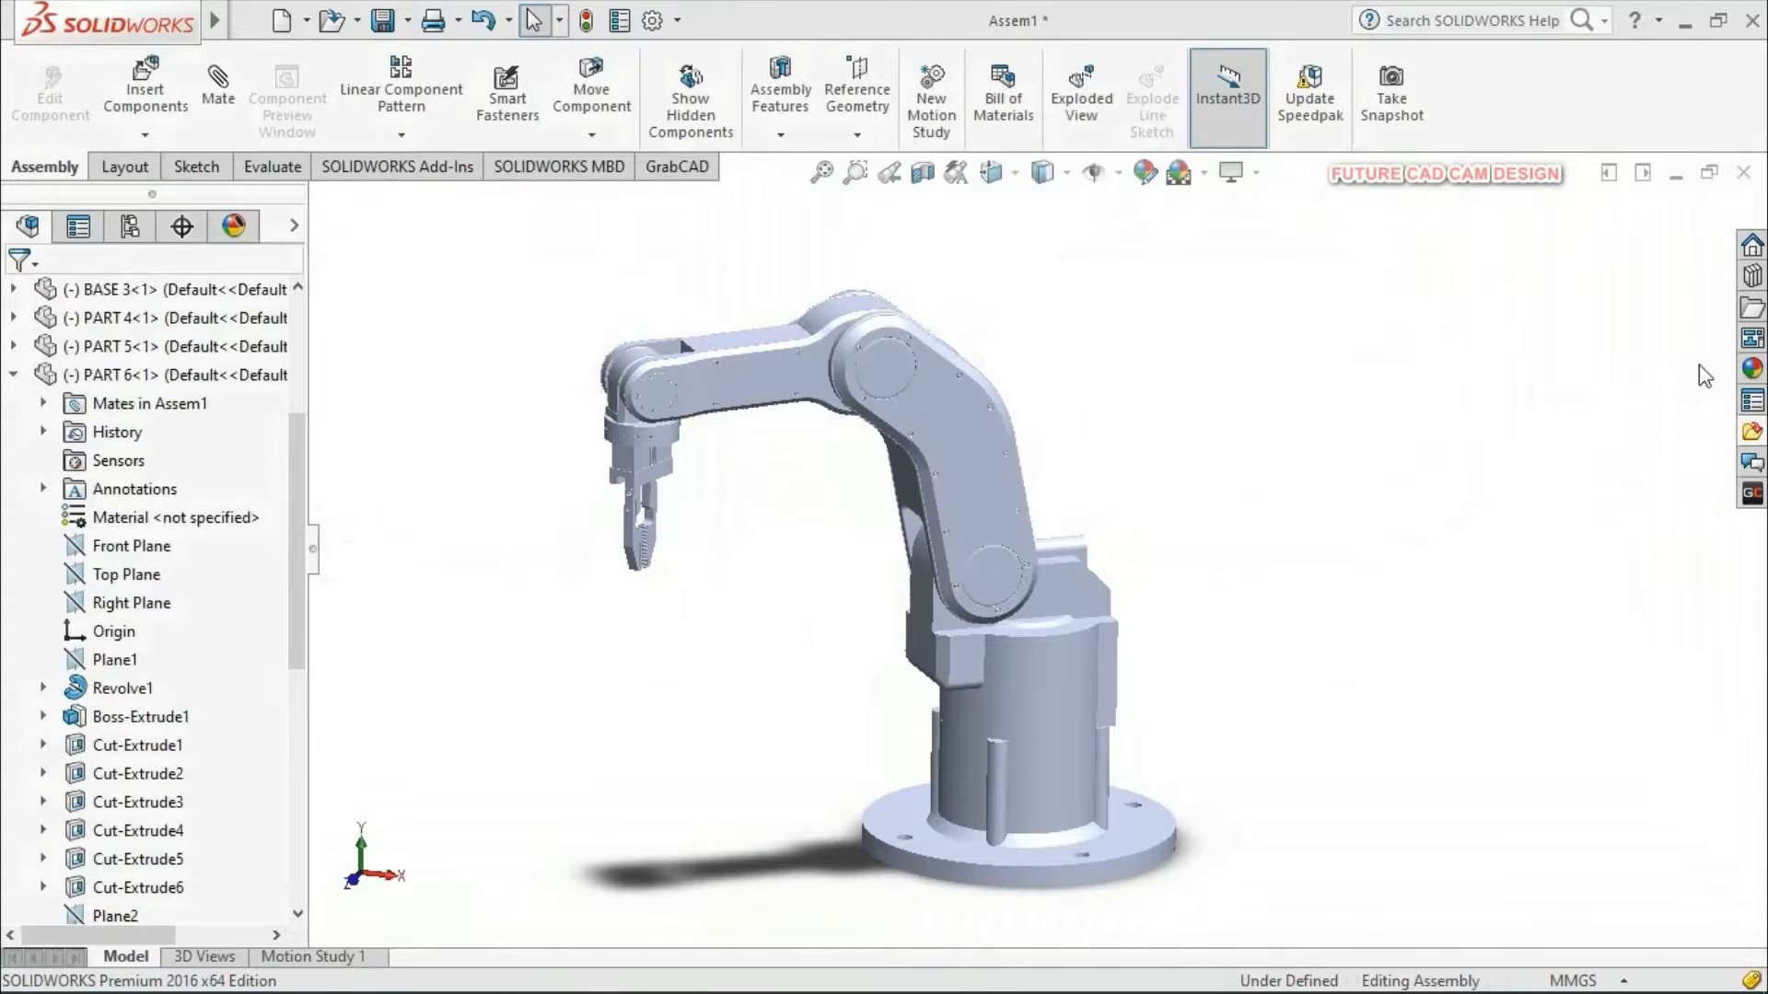
middle_click_drag(1183, 529, 1174, 479)
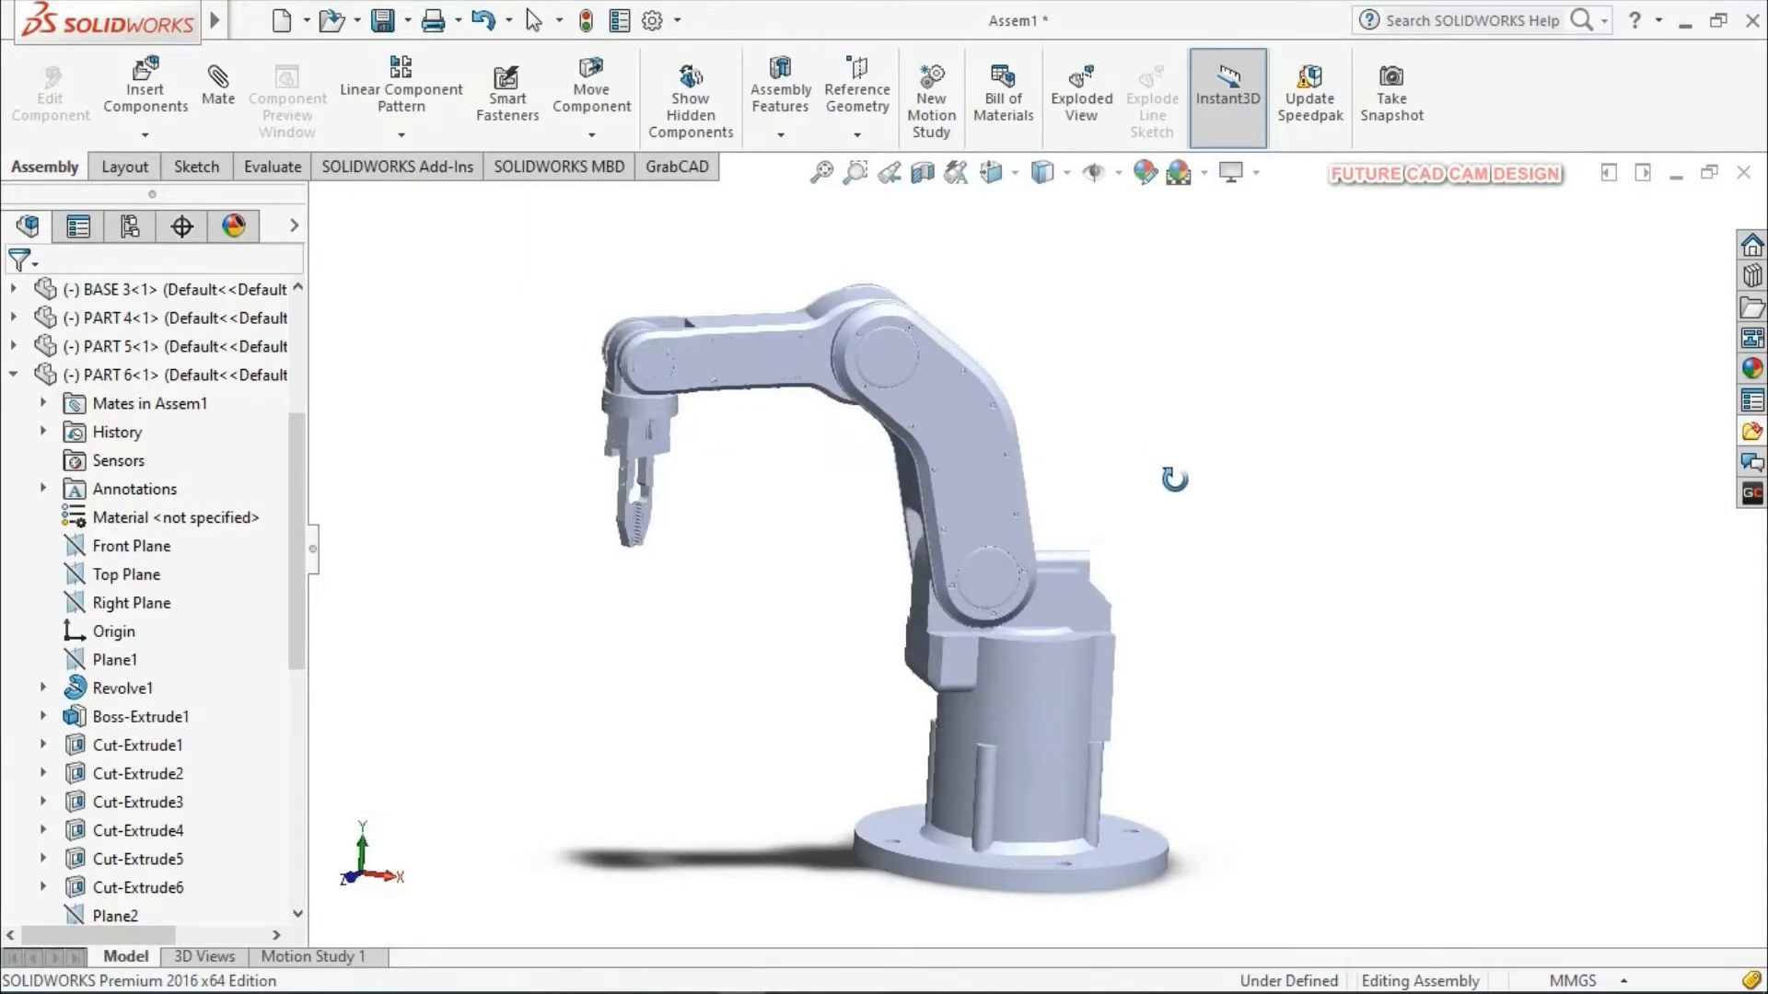
key("Escape")
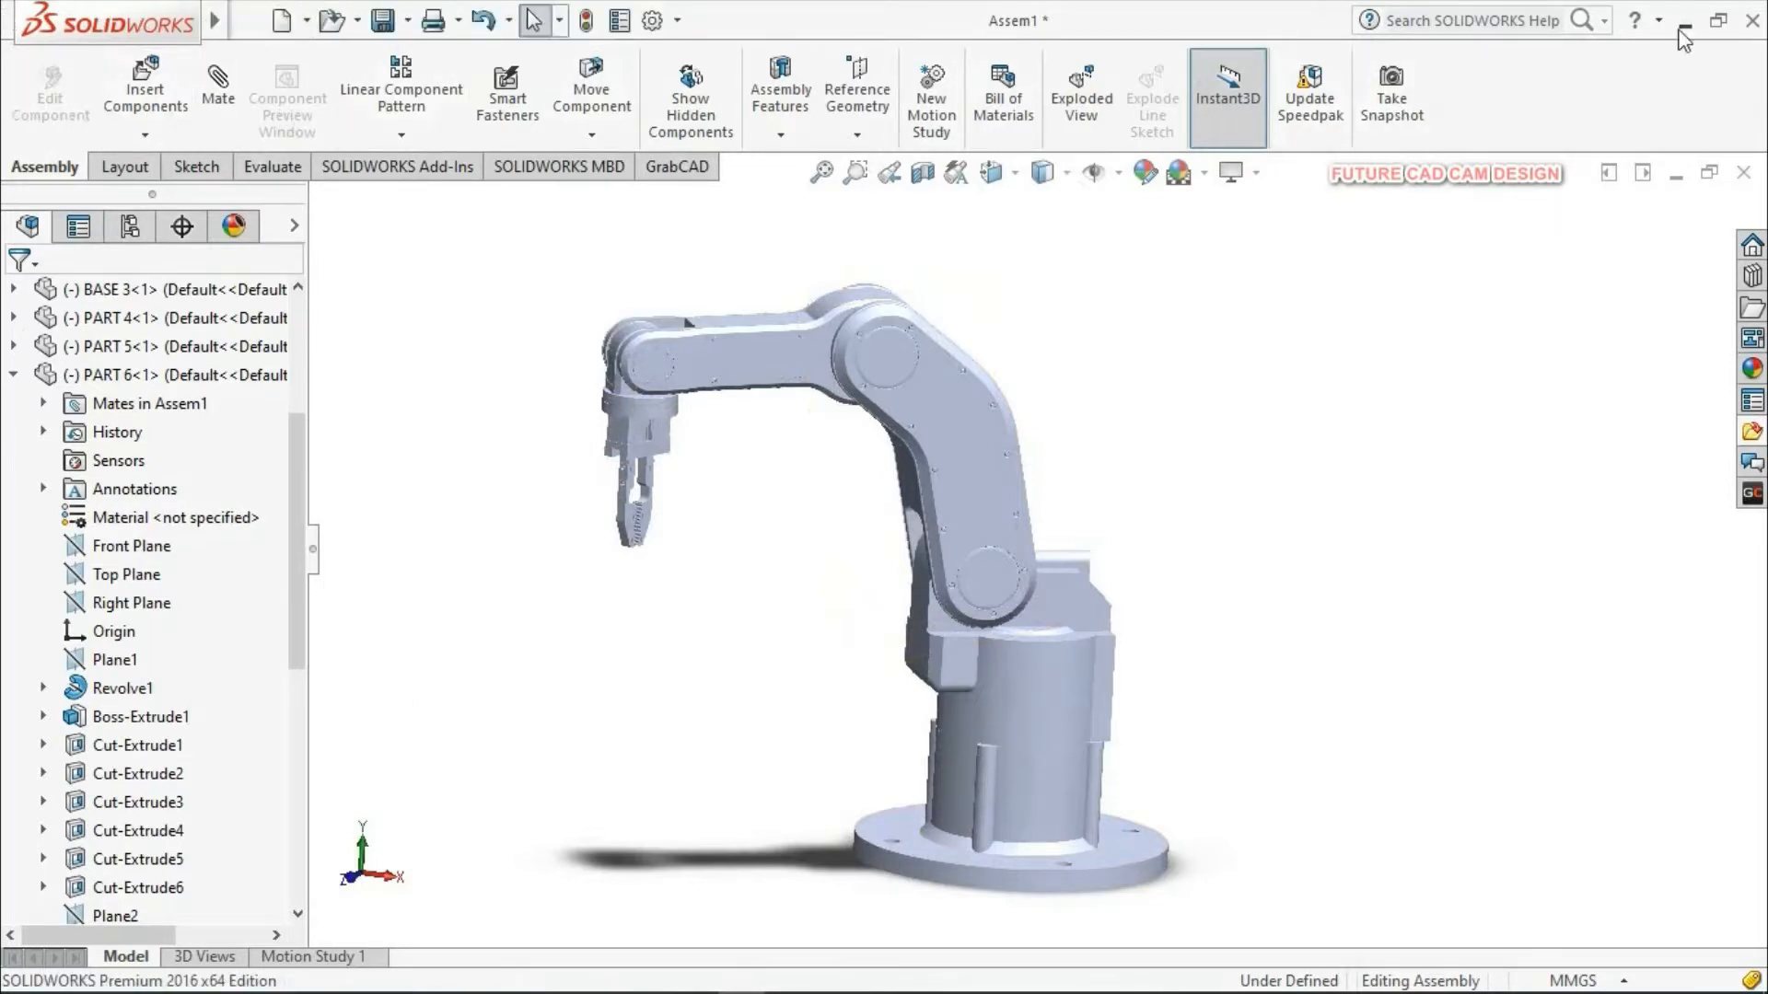
left_click(147, 138)
mouse_move(1138, 508)
middle_mouse_down()
mouse_move(1246, 498)
mouse_move(1135, 529)
mouse_move(1188, 501)
mouse_move(1132, 505)
middle_mouse_up()
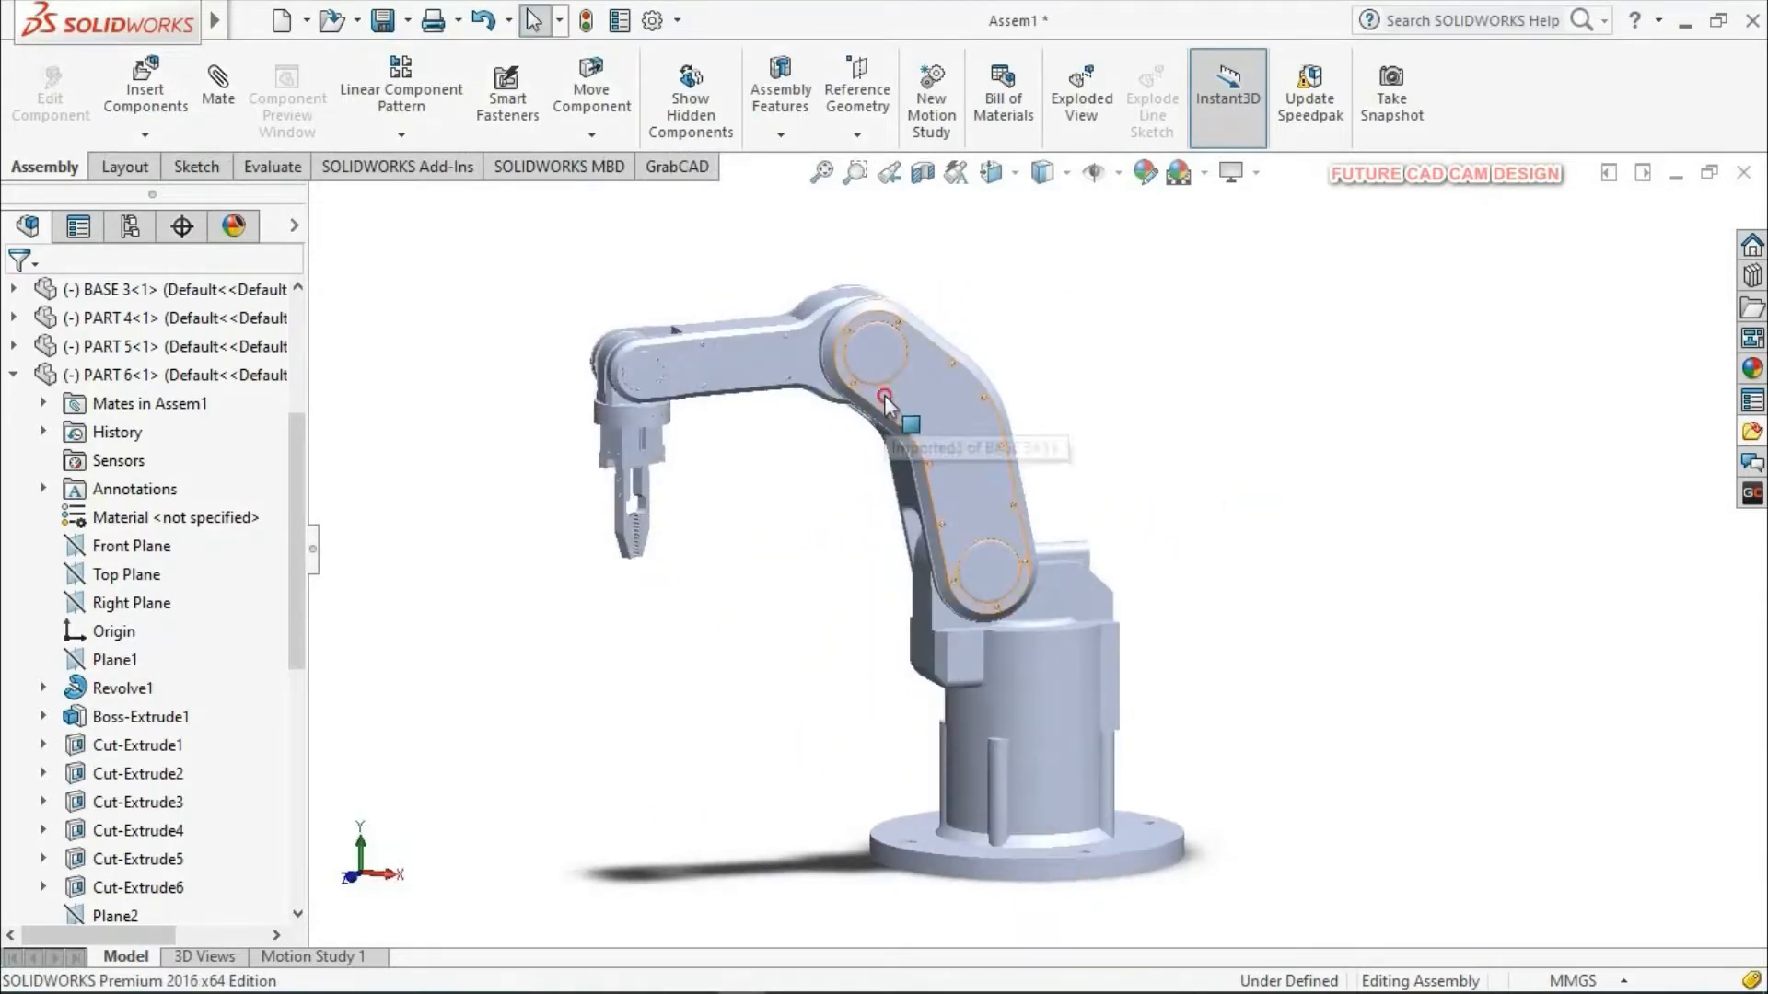
Step: Swing the BASE 3 and PART 4 links of the robotic arm to test the joint motion
left_click(857, 425)
left_click_drag(856, 425, 799, 350)
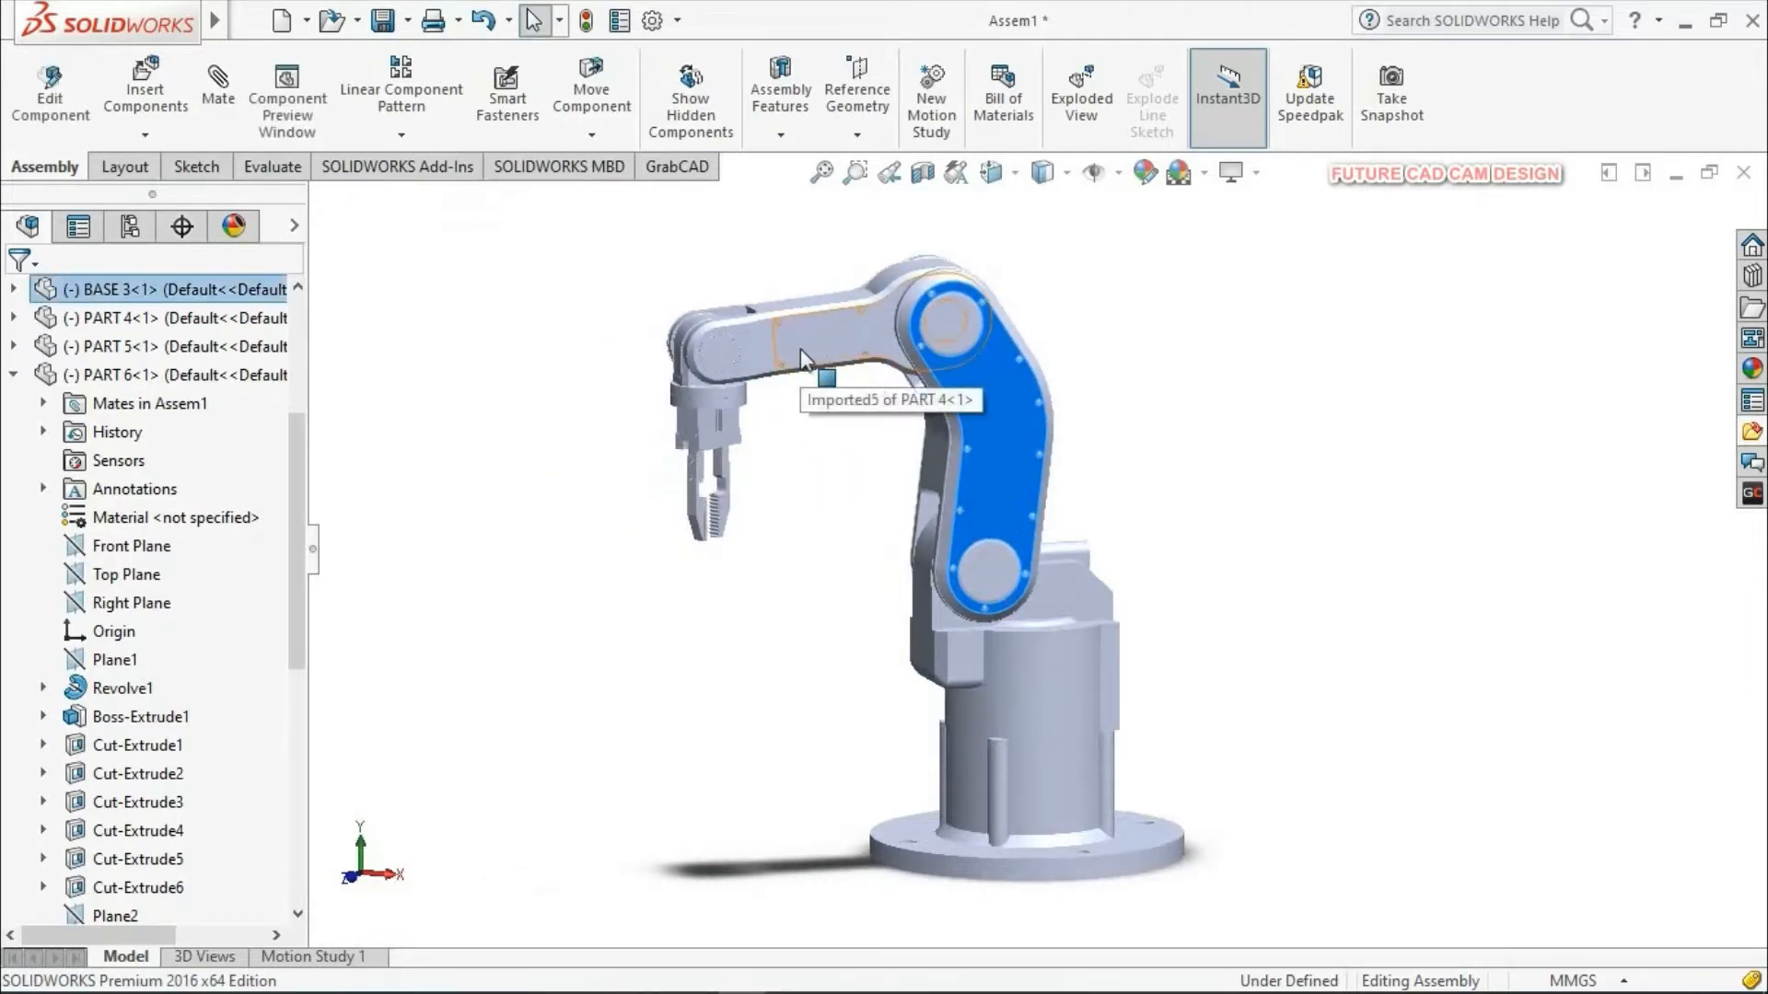
left_click_drag(810, 340, 682, 381)
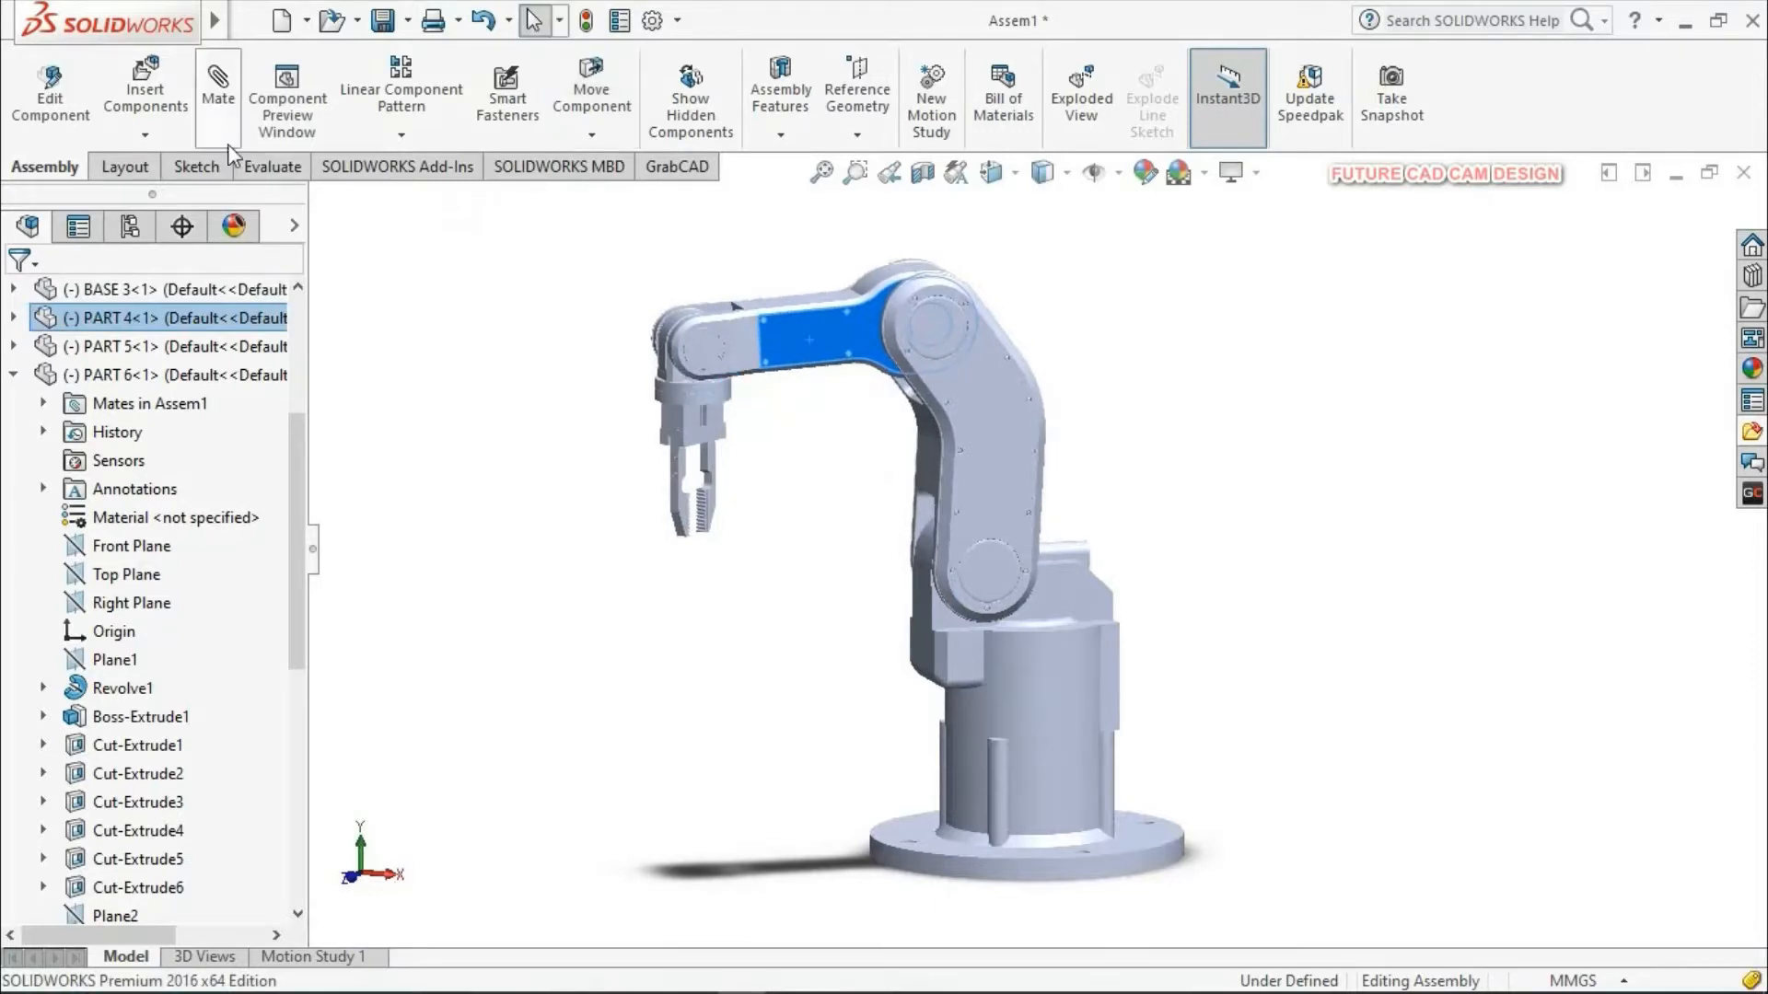
left_click(454, 363)
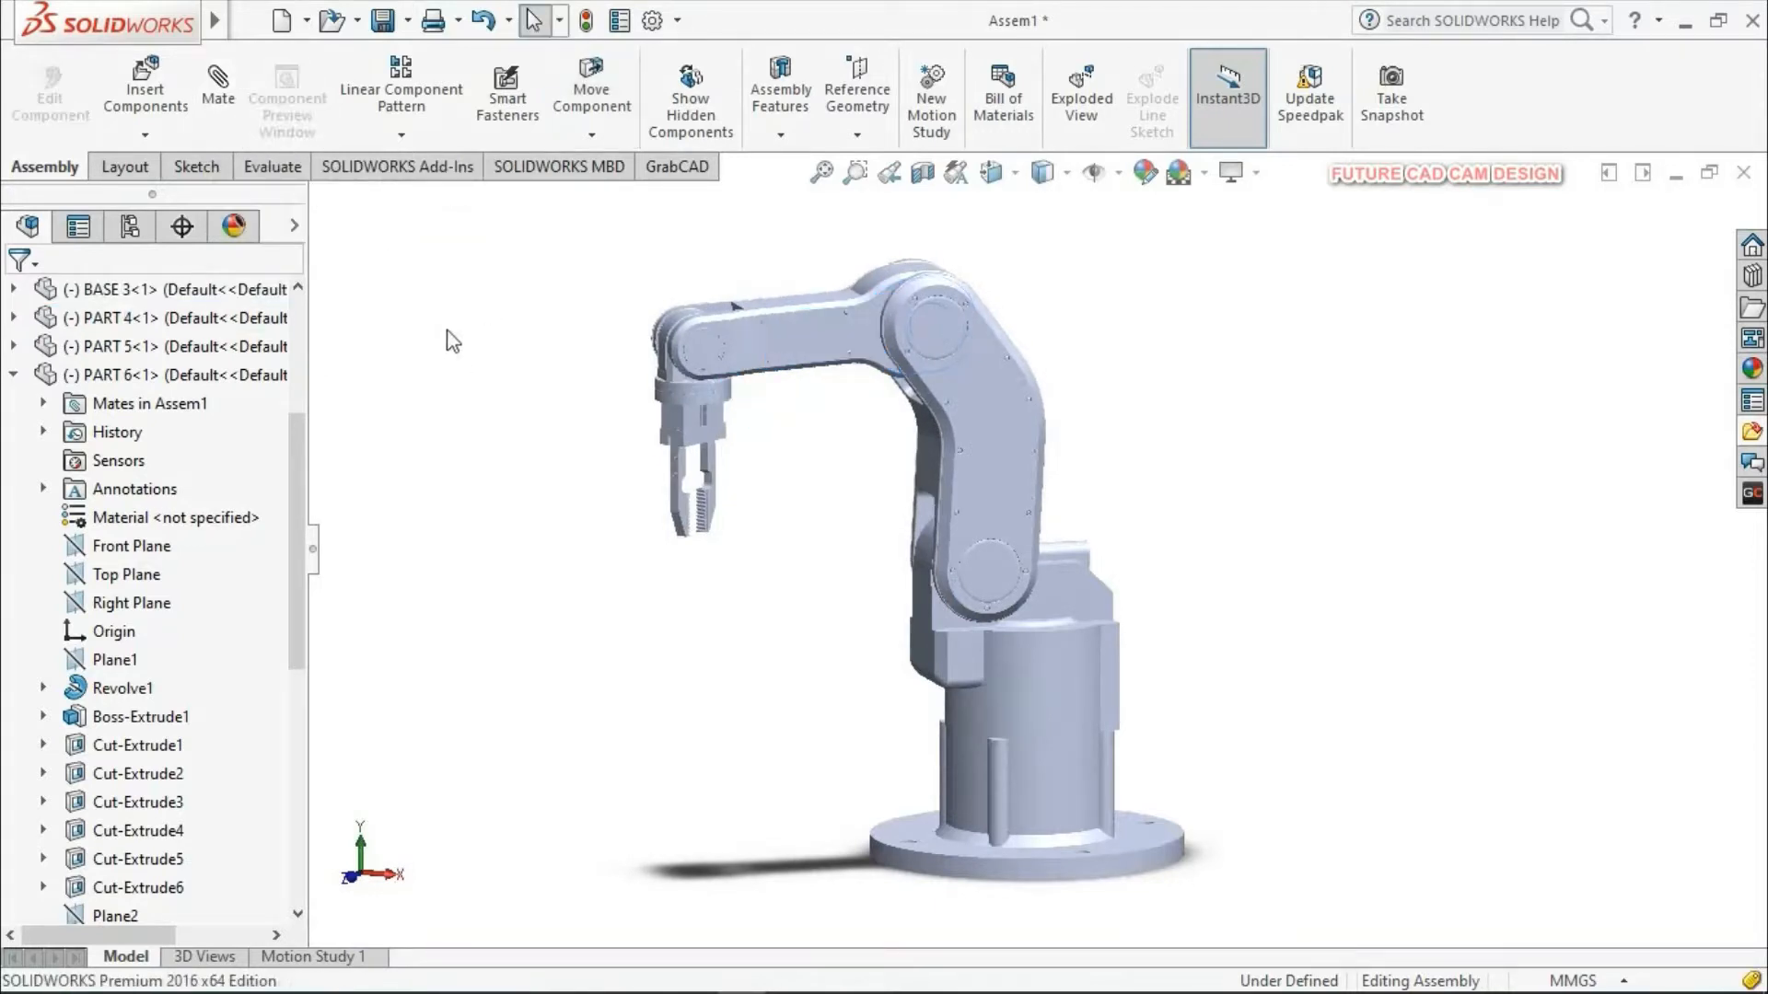
left_click(406, 136)
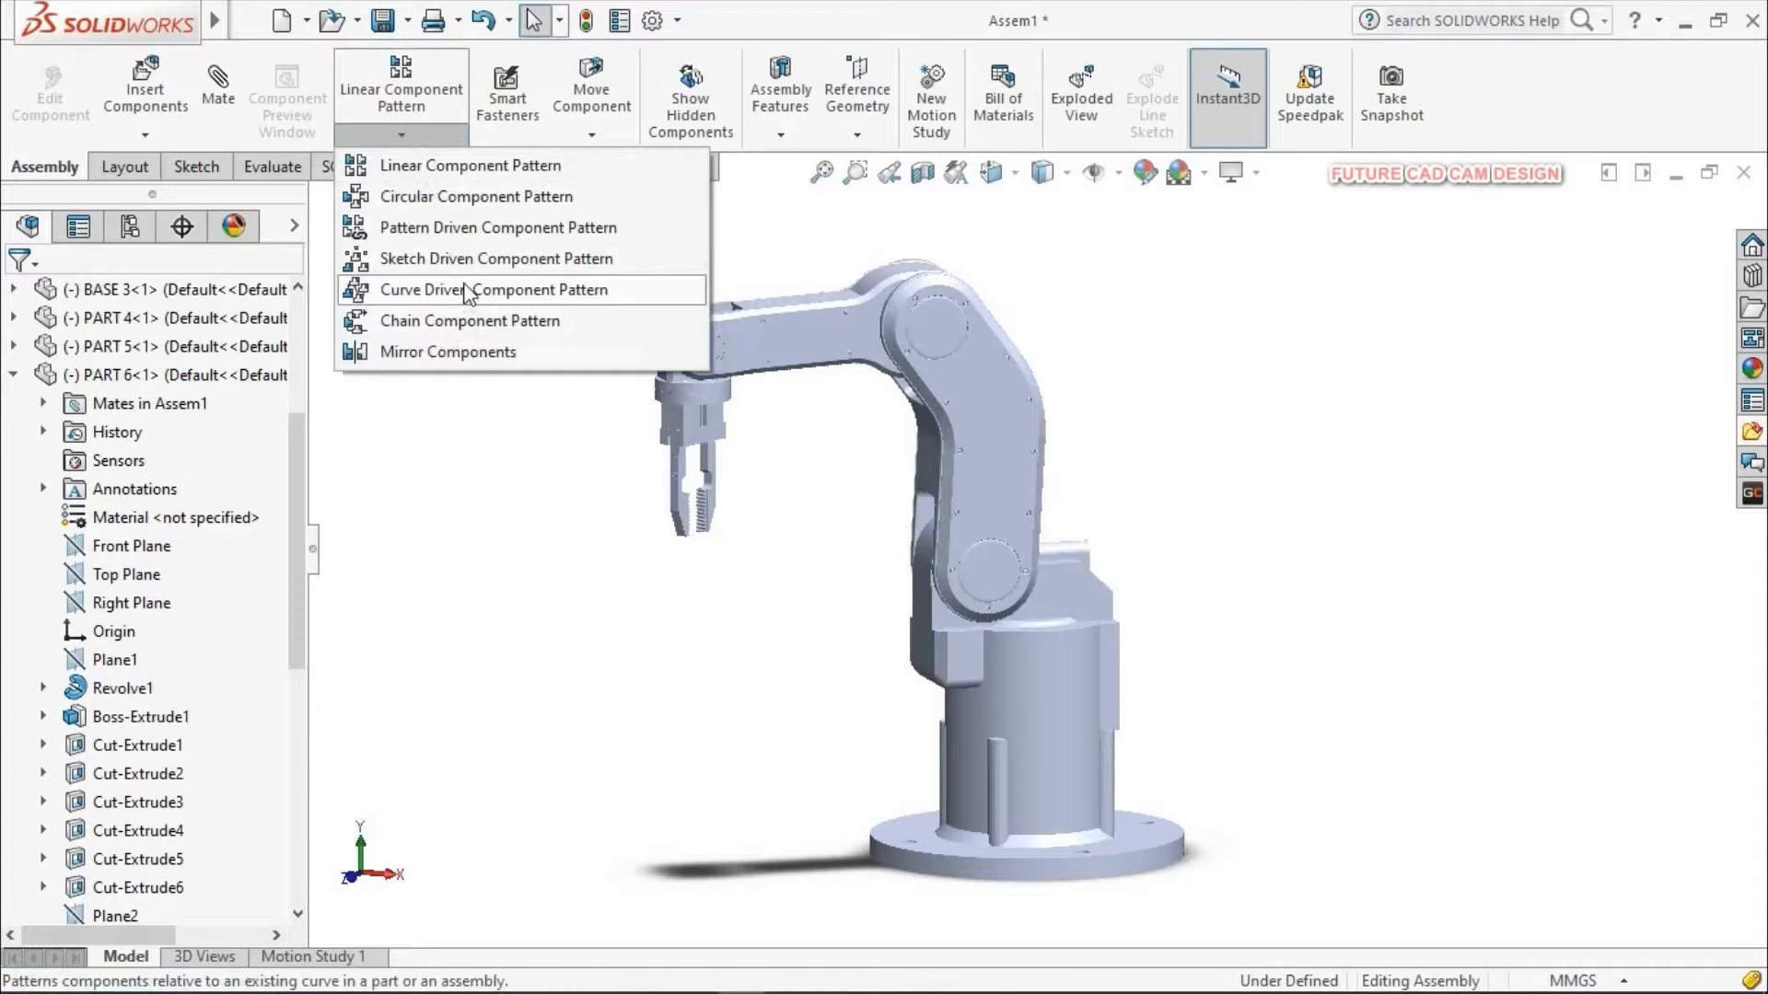
left_click(488, 125)
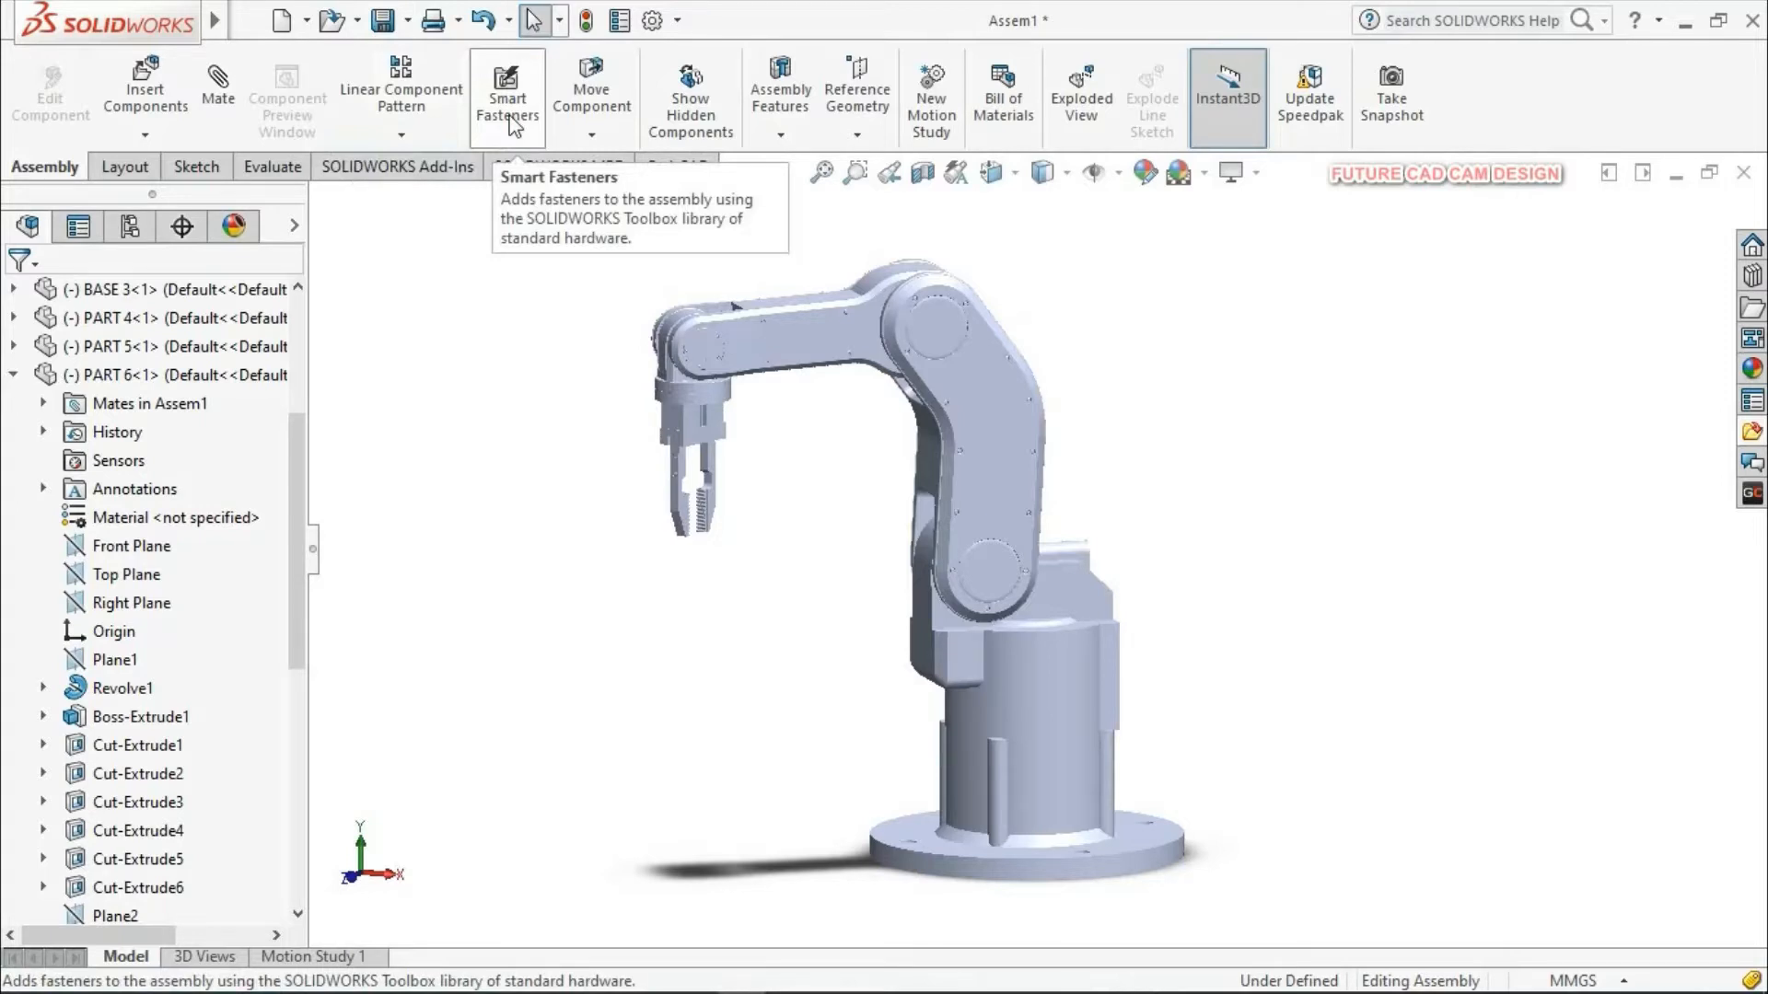
middle_click_drag(1308, 586, 1312, 712)
scroll(1116, 823, "down", 3)
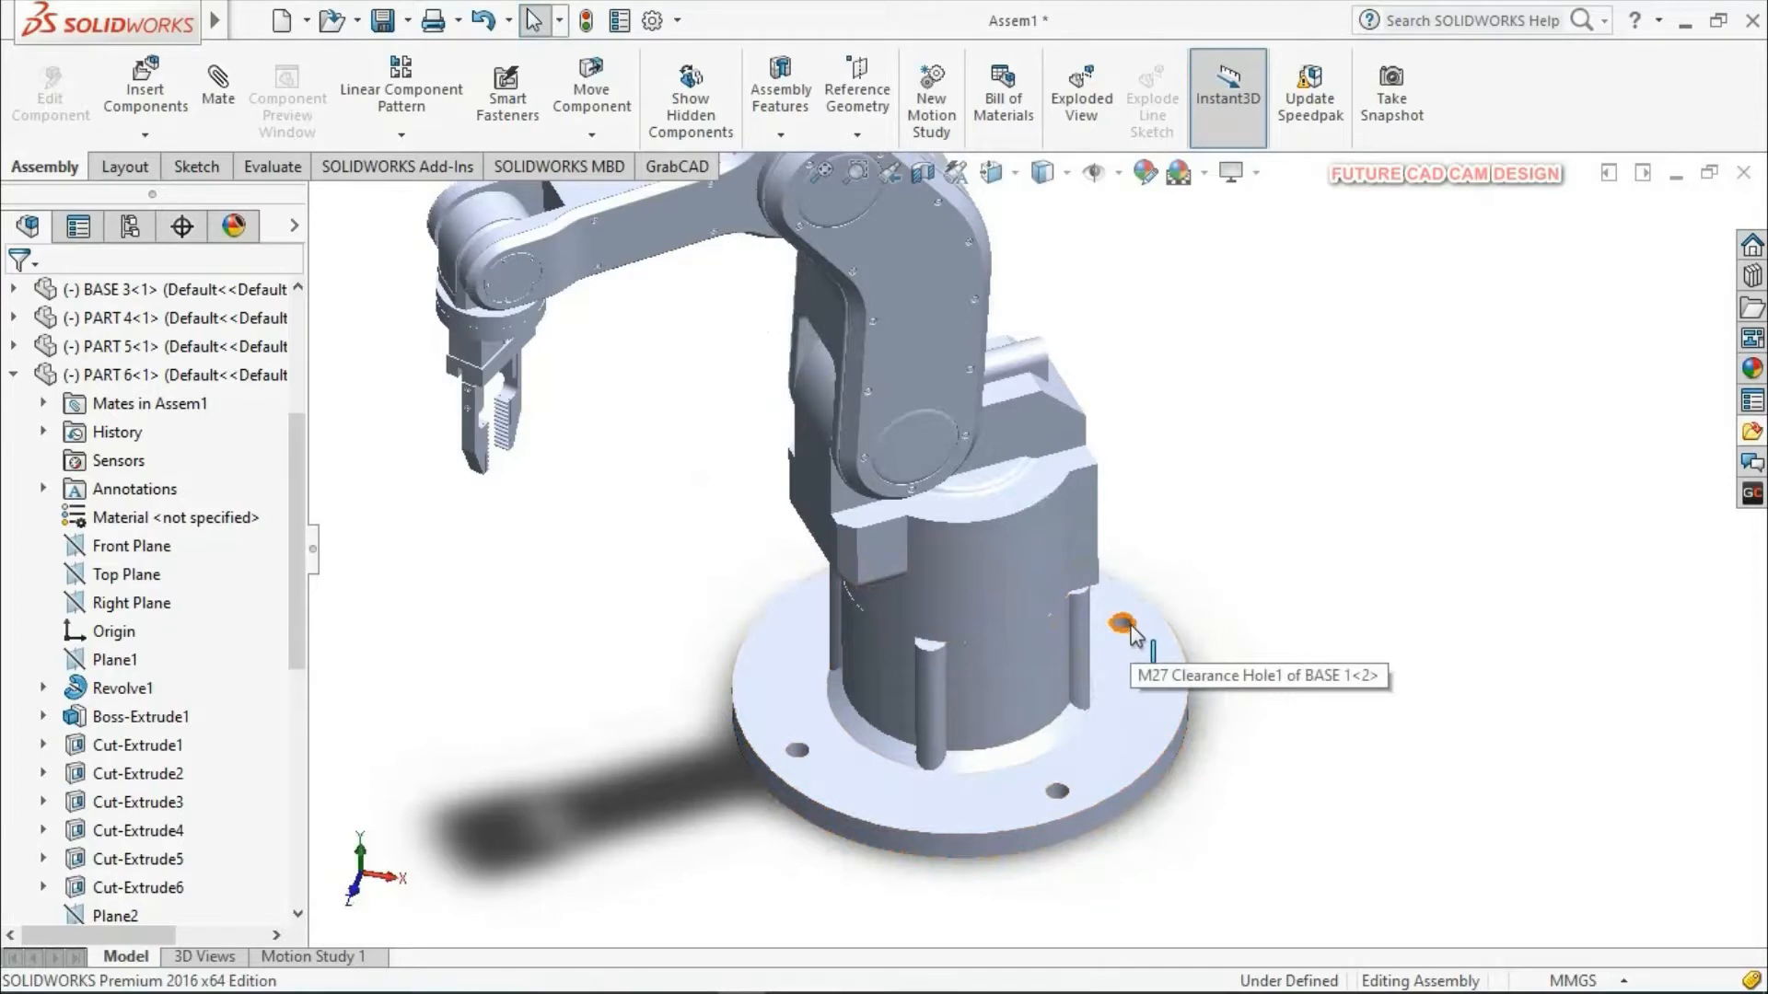
scroll(1131, 631, "up", 3)
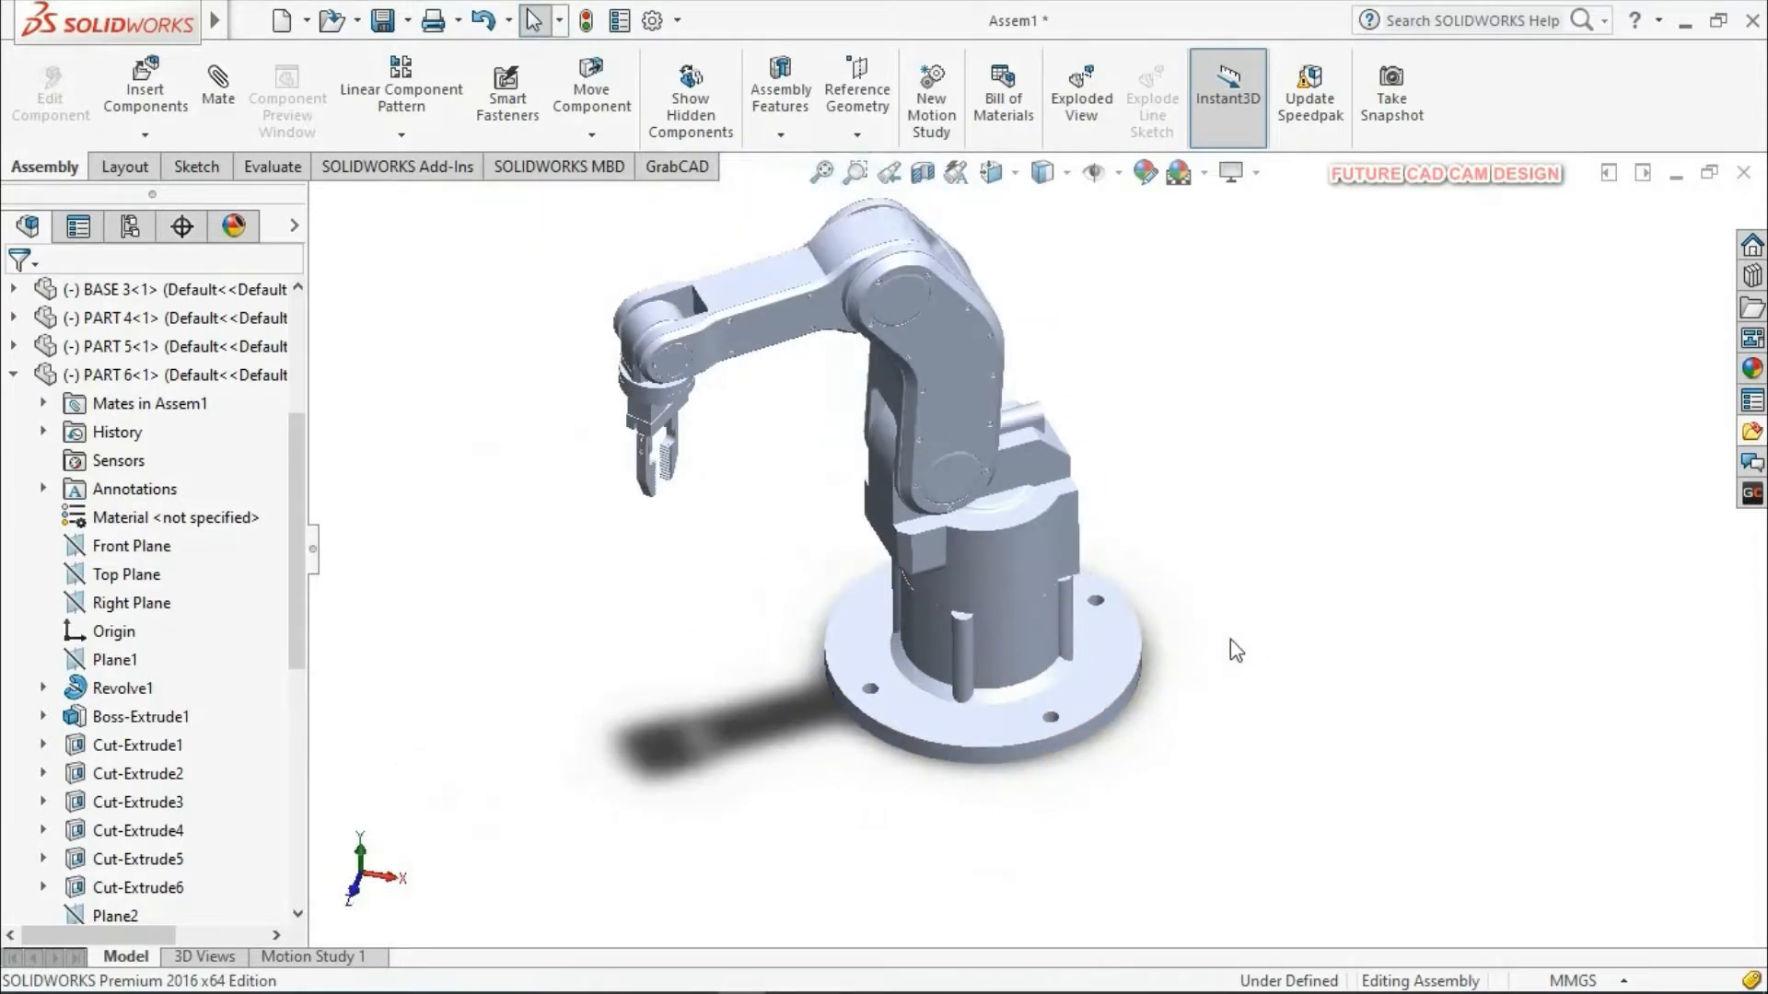
middle_click_drag(1230, 639, 1236, 591)
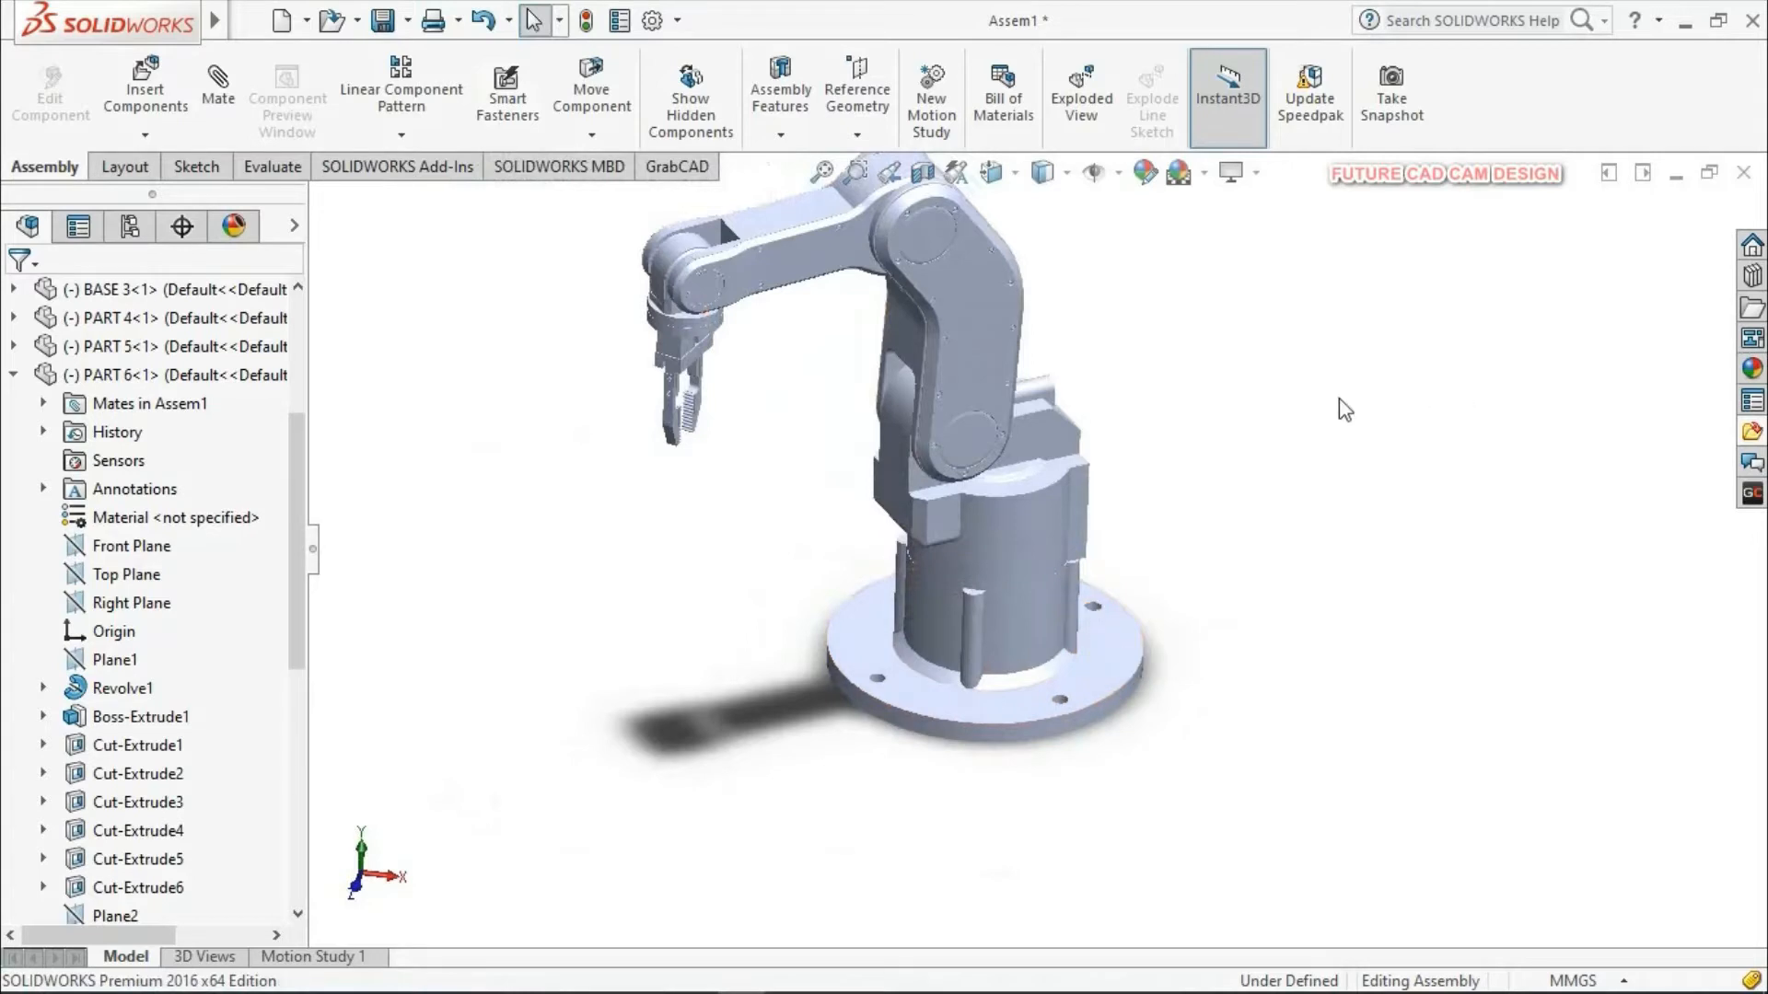
left_click(590, 138)
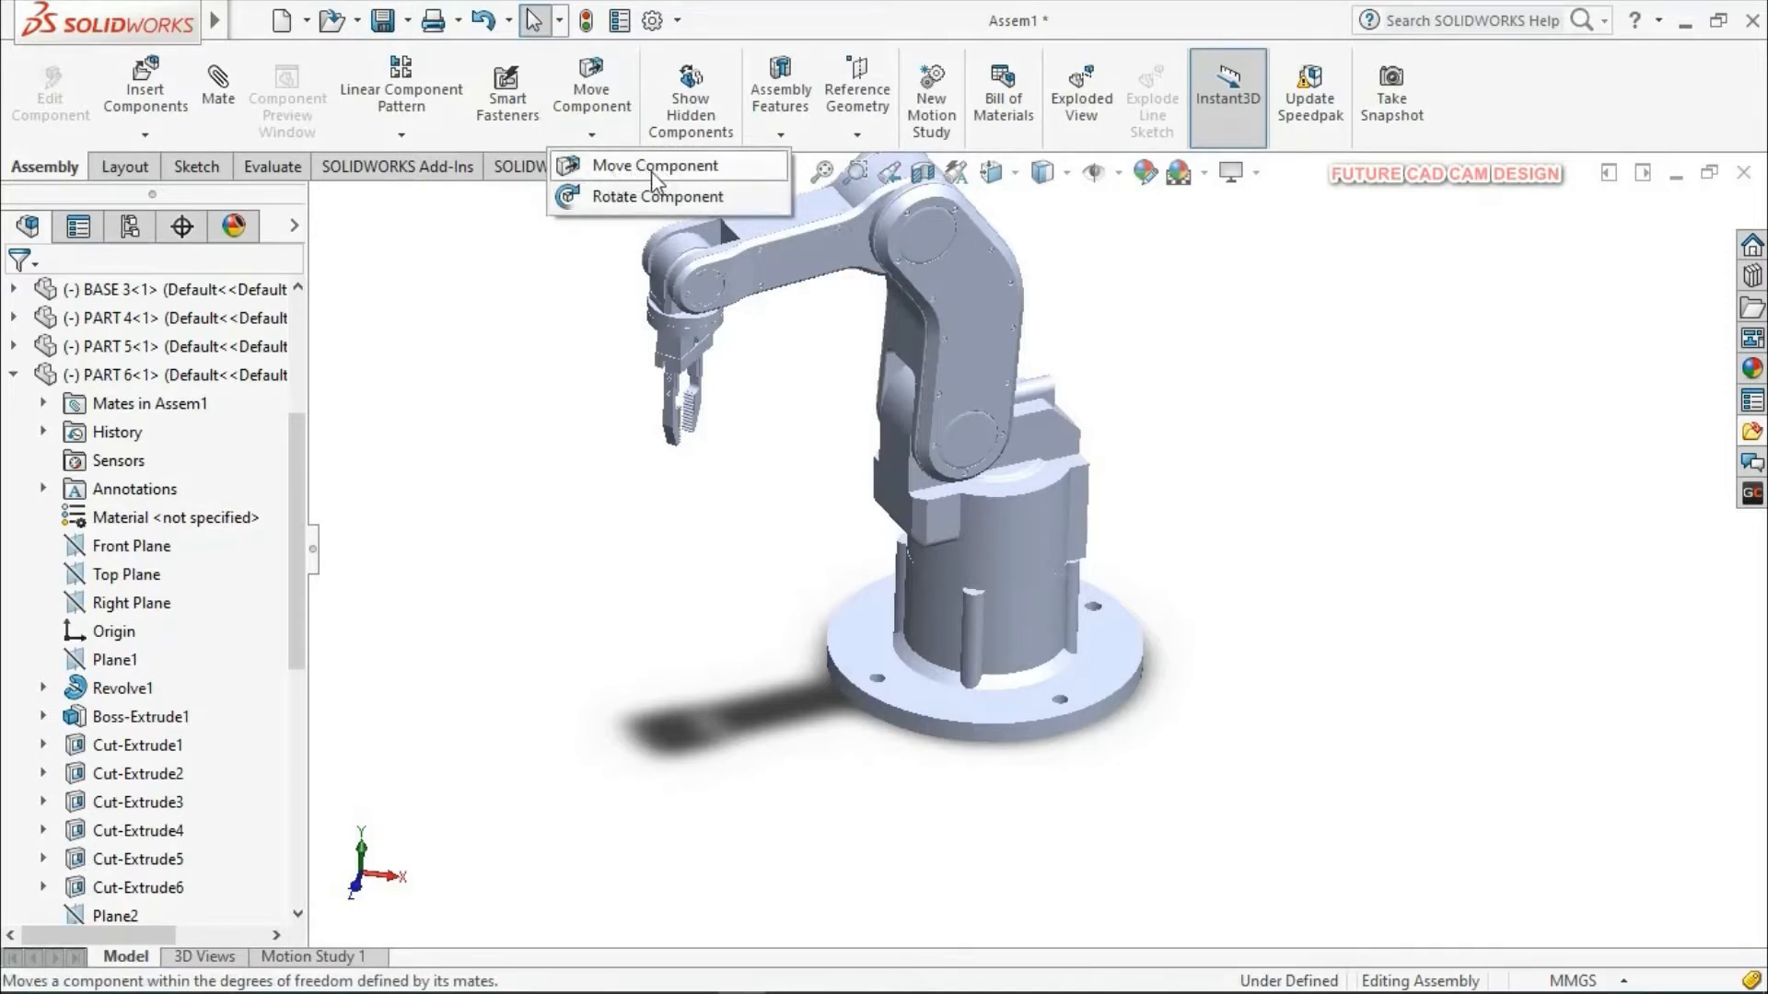
left_click(533, 357)
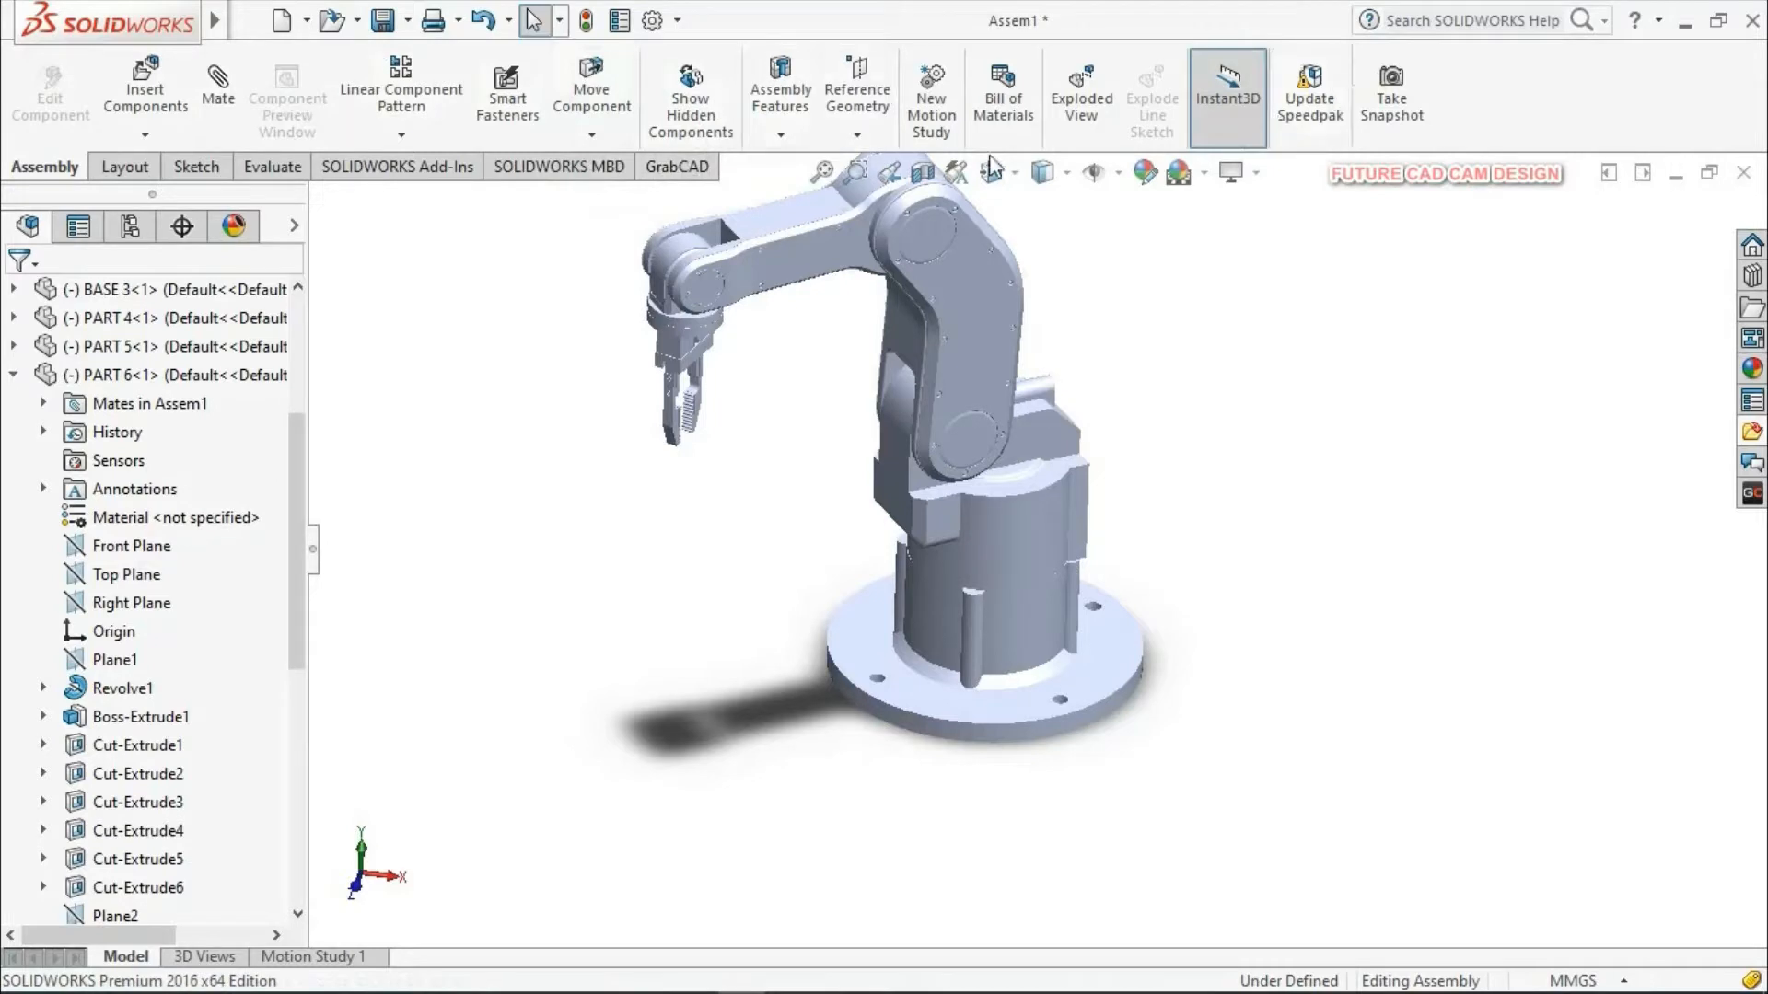
scroll(1273, 679, "up", 3)
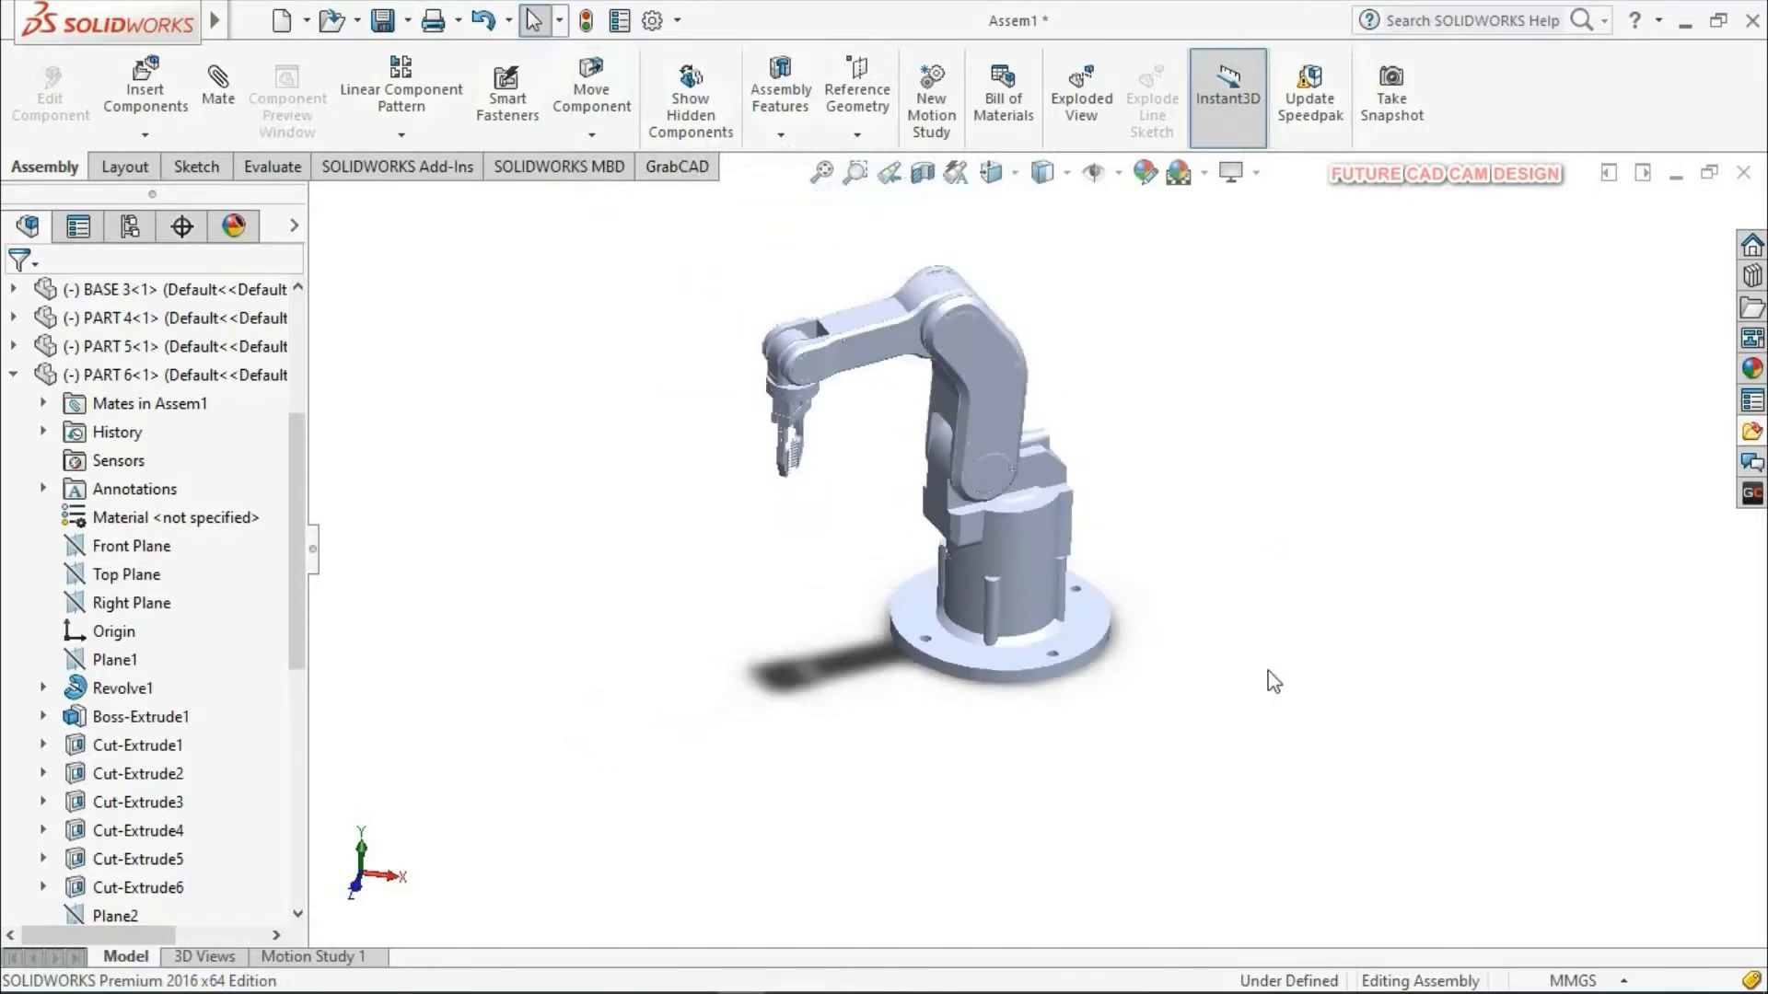
scroll(1156, 544, "down", 5)
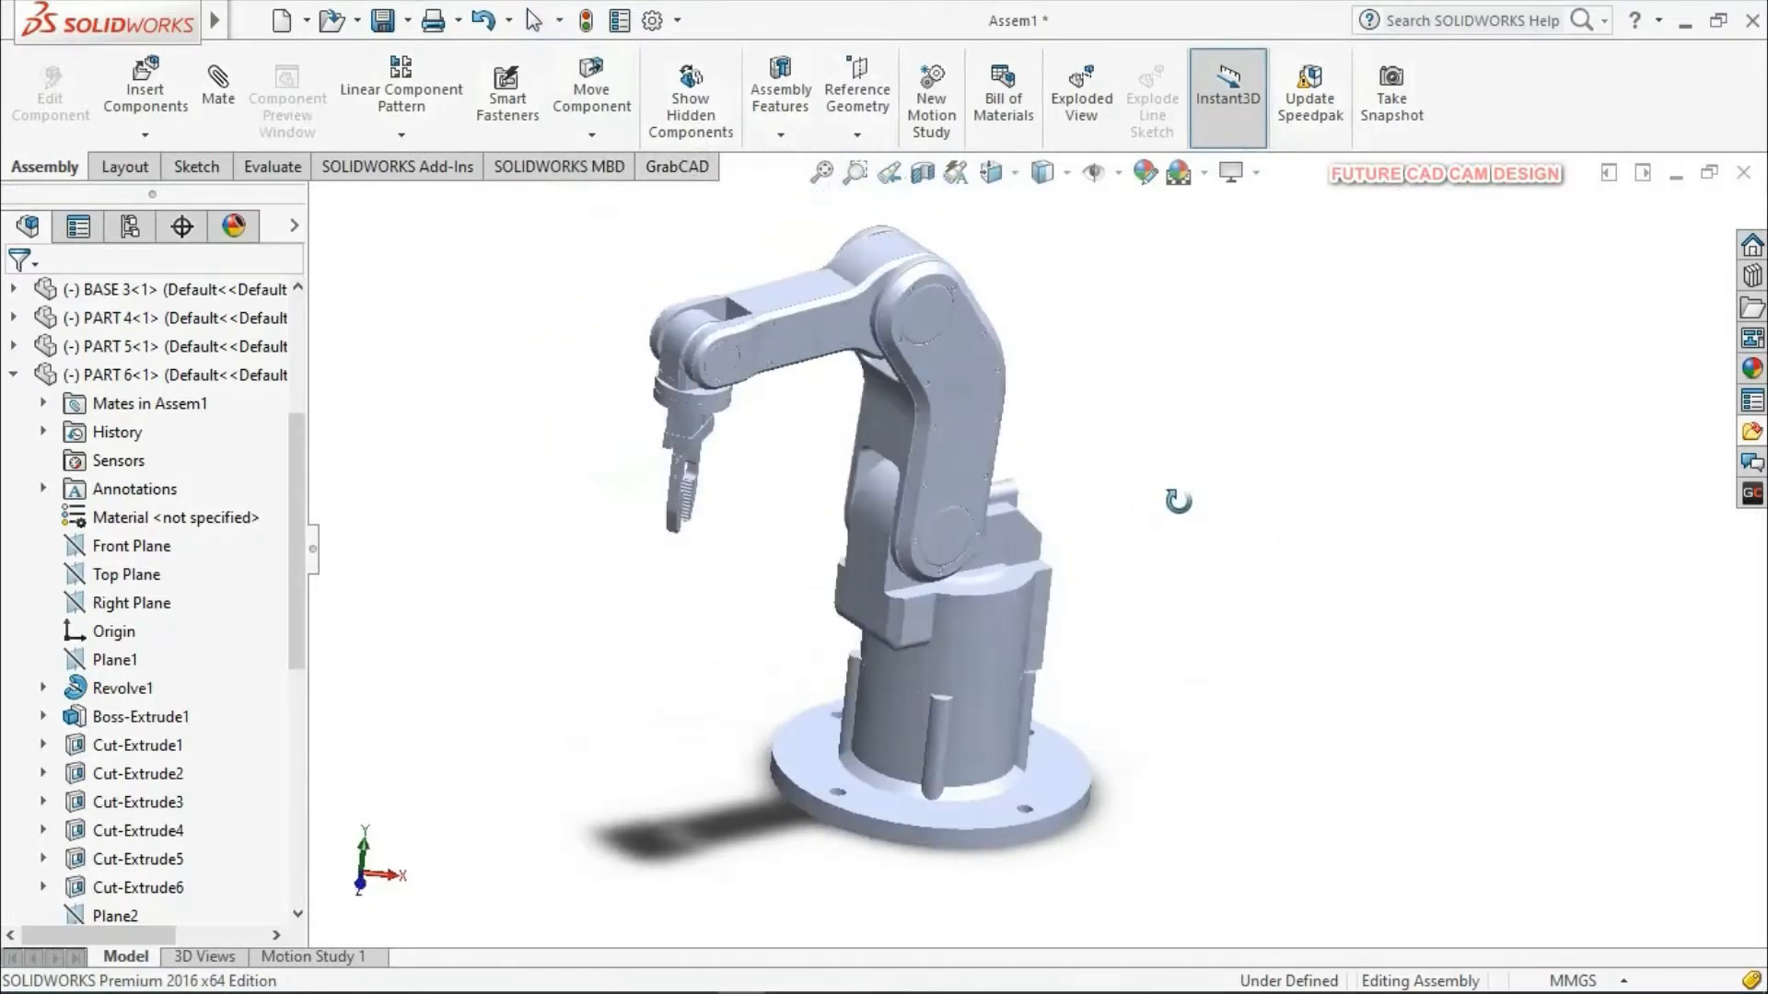
Step: Swing the BASE 3 link of the robotic arm once more and close the assembly without saving the changes
left_click_drag(938, 374, 990, 463)
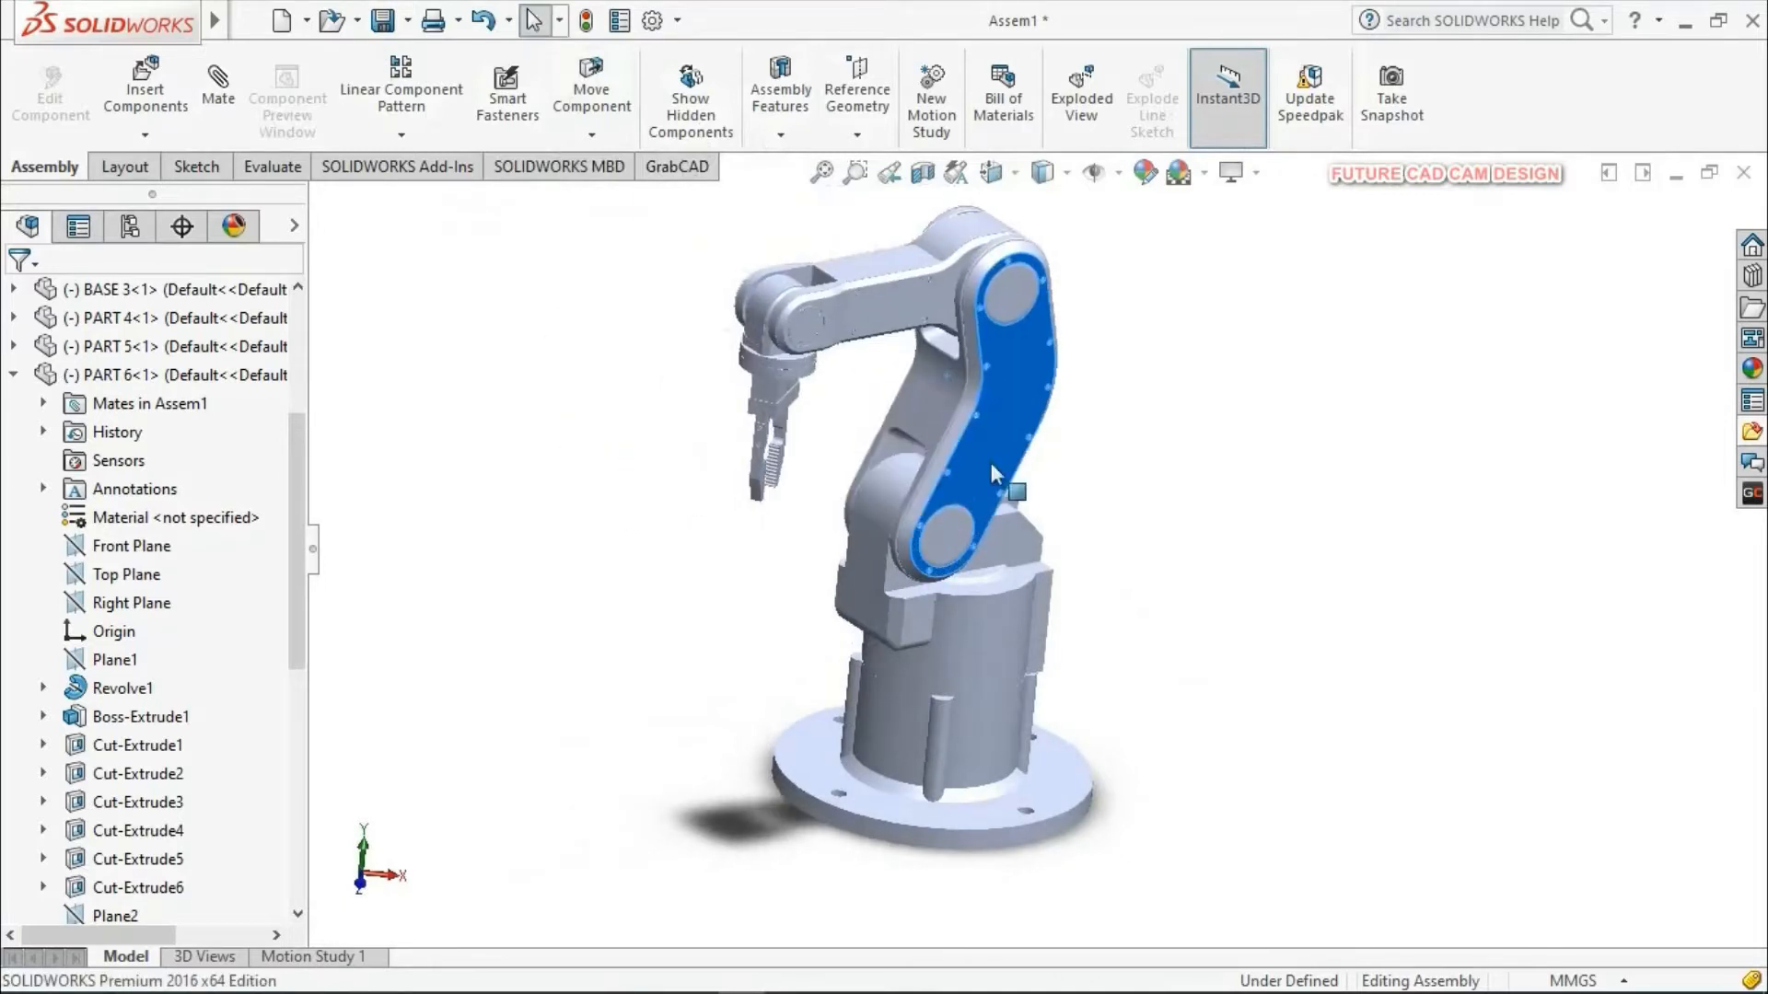
left_click(1743, 172)
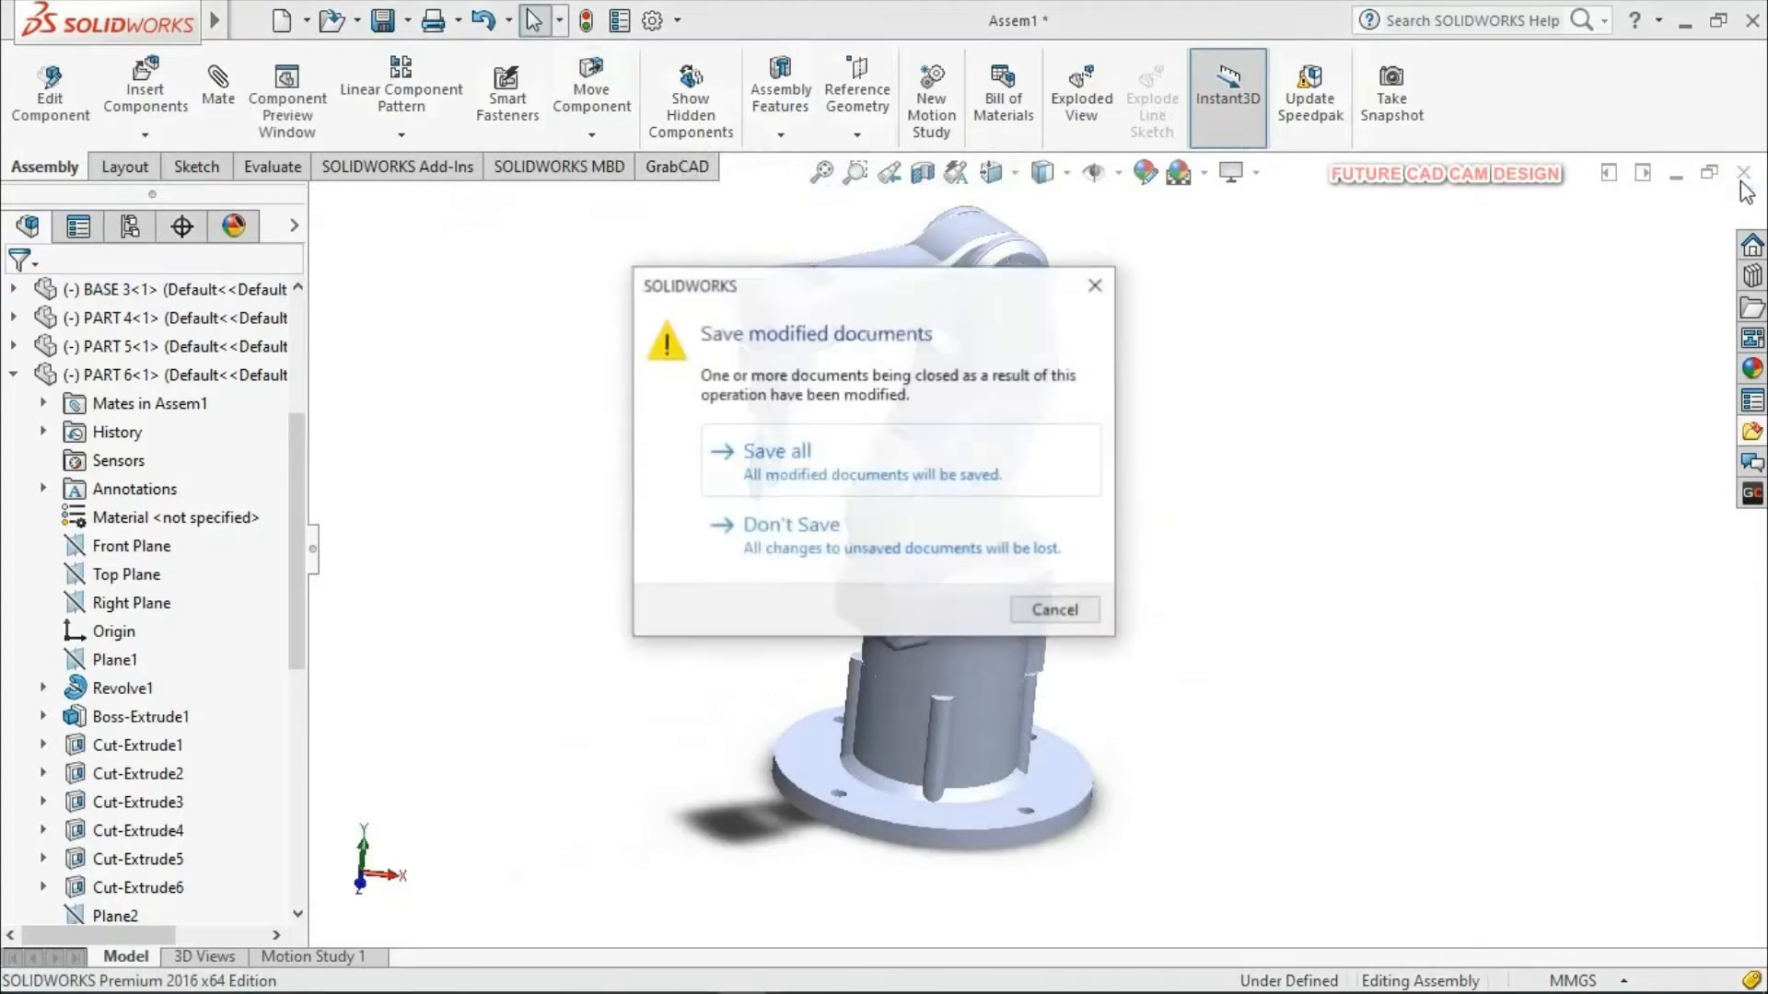
left_click(832, 532)
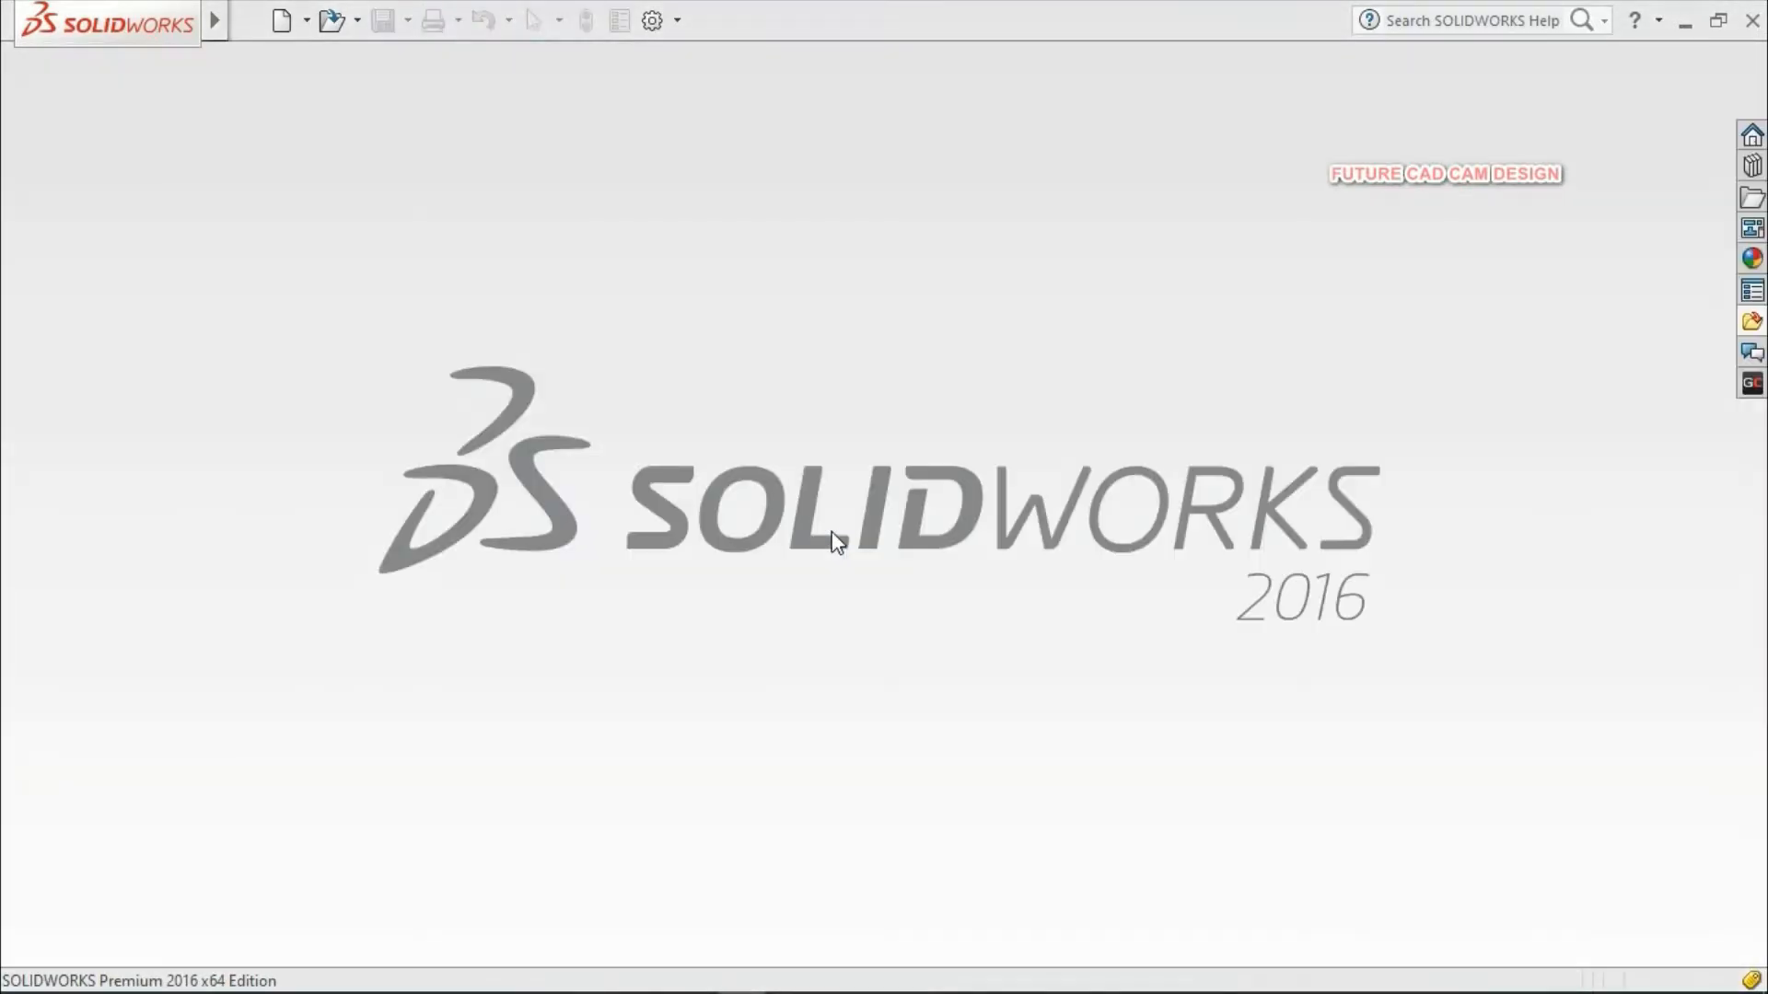
key("super")
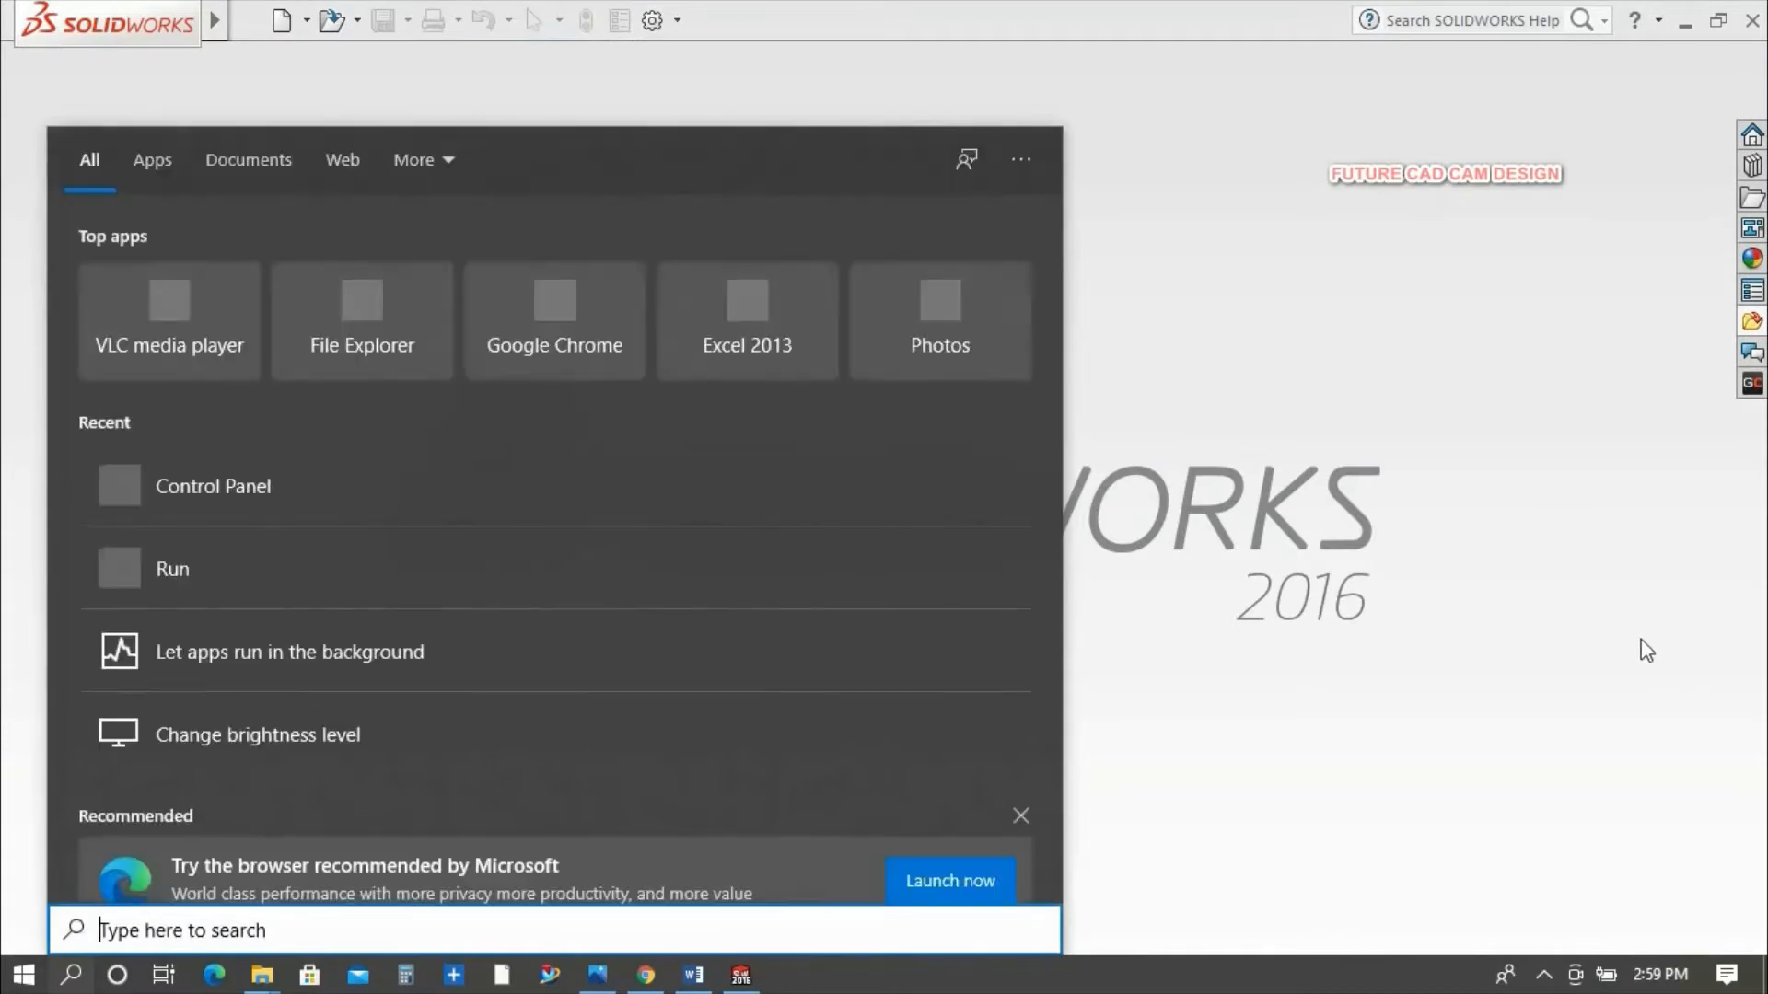
left_click(1641, 639)
Step: Create a new assembly document
key("alt")
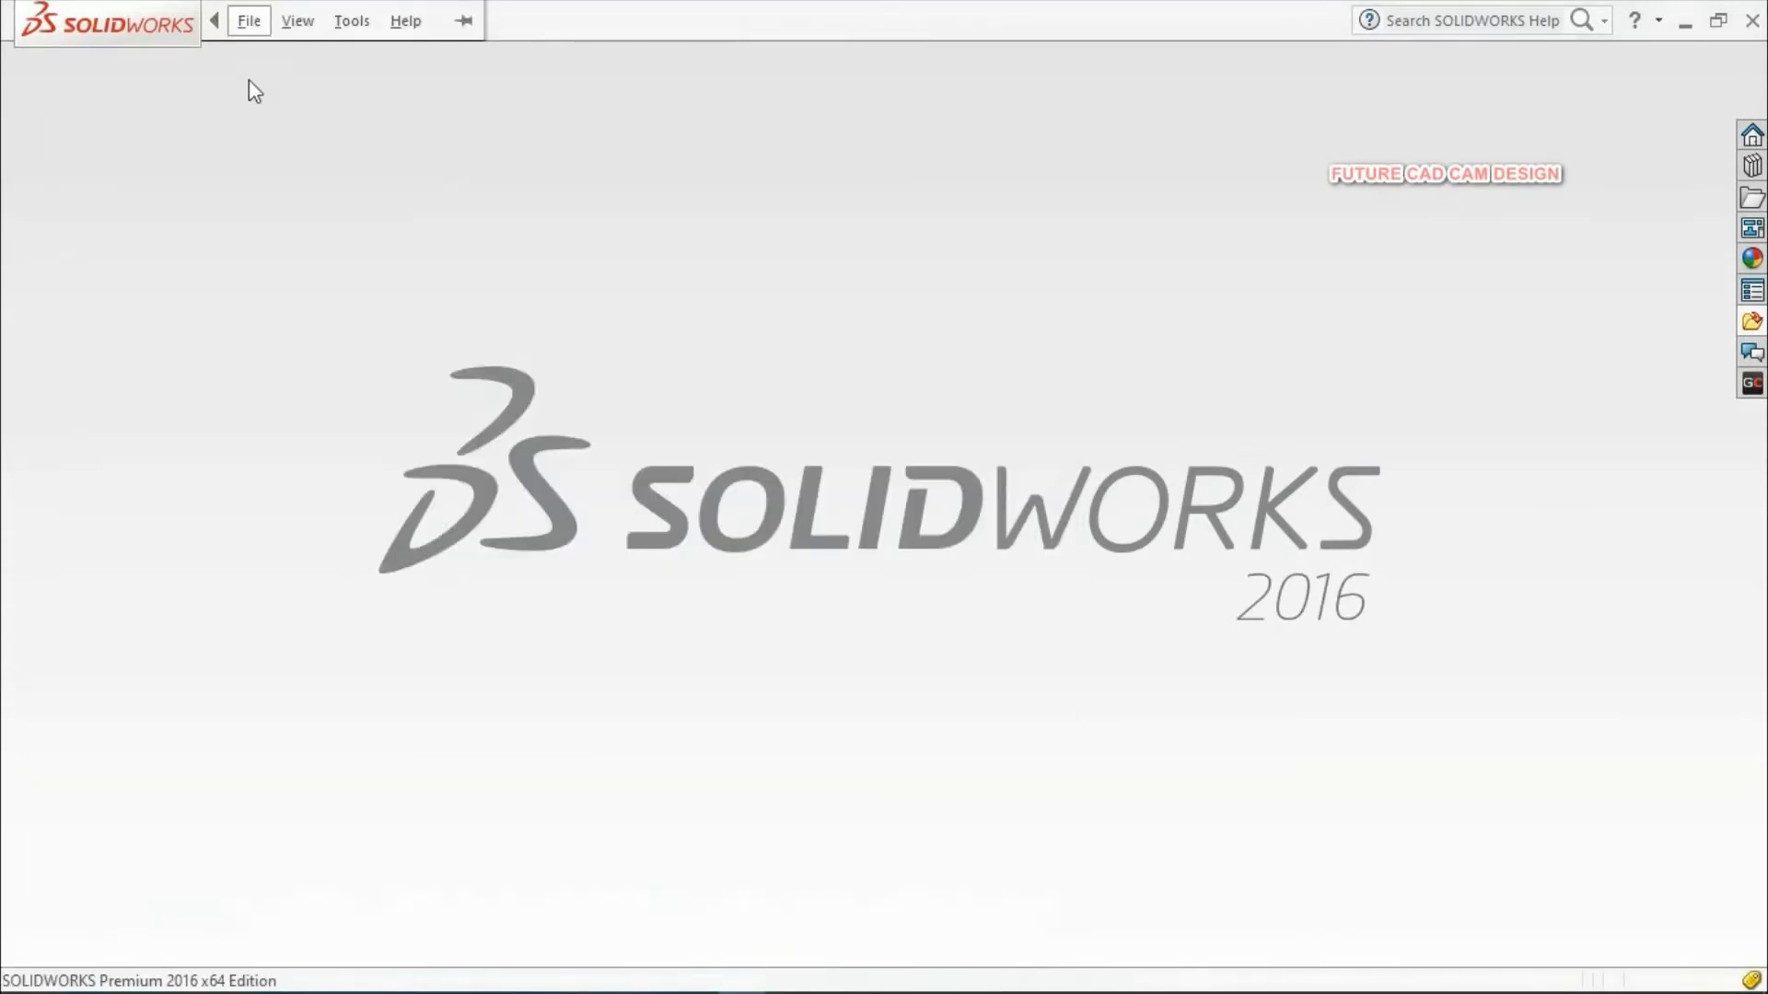
left_click(248, 21)
left_click(283, 69)
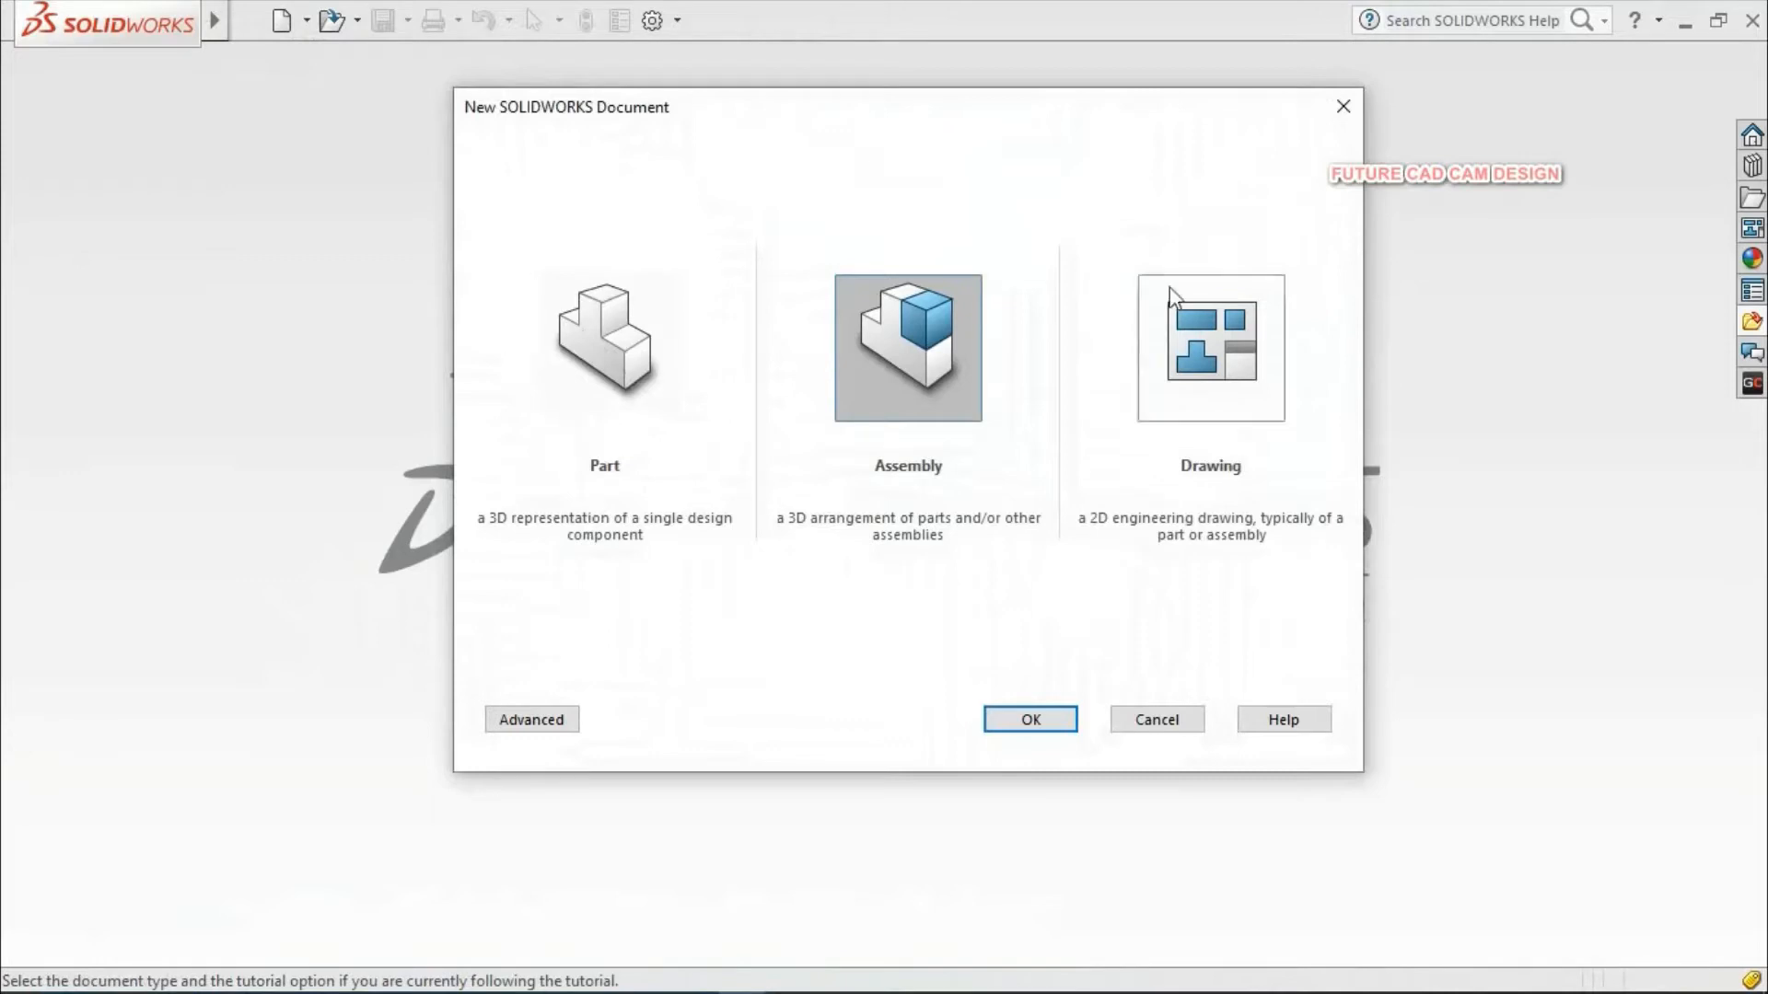
left_click(599, 373)
left_click(952, 381)
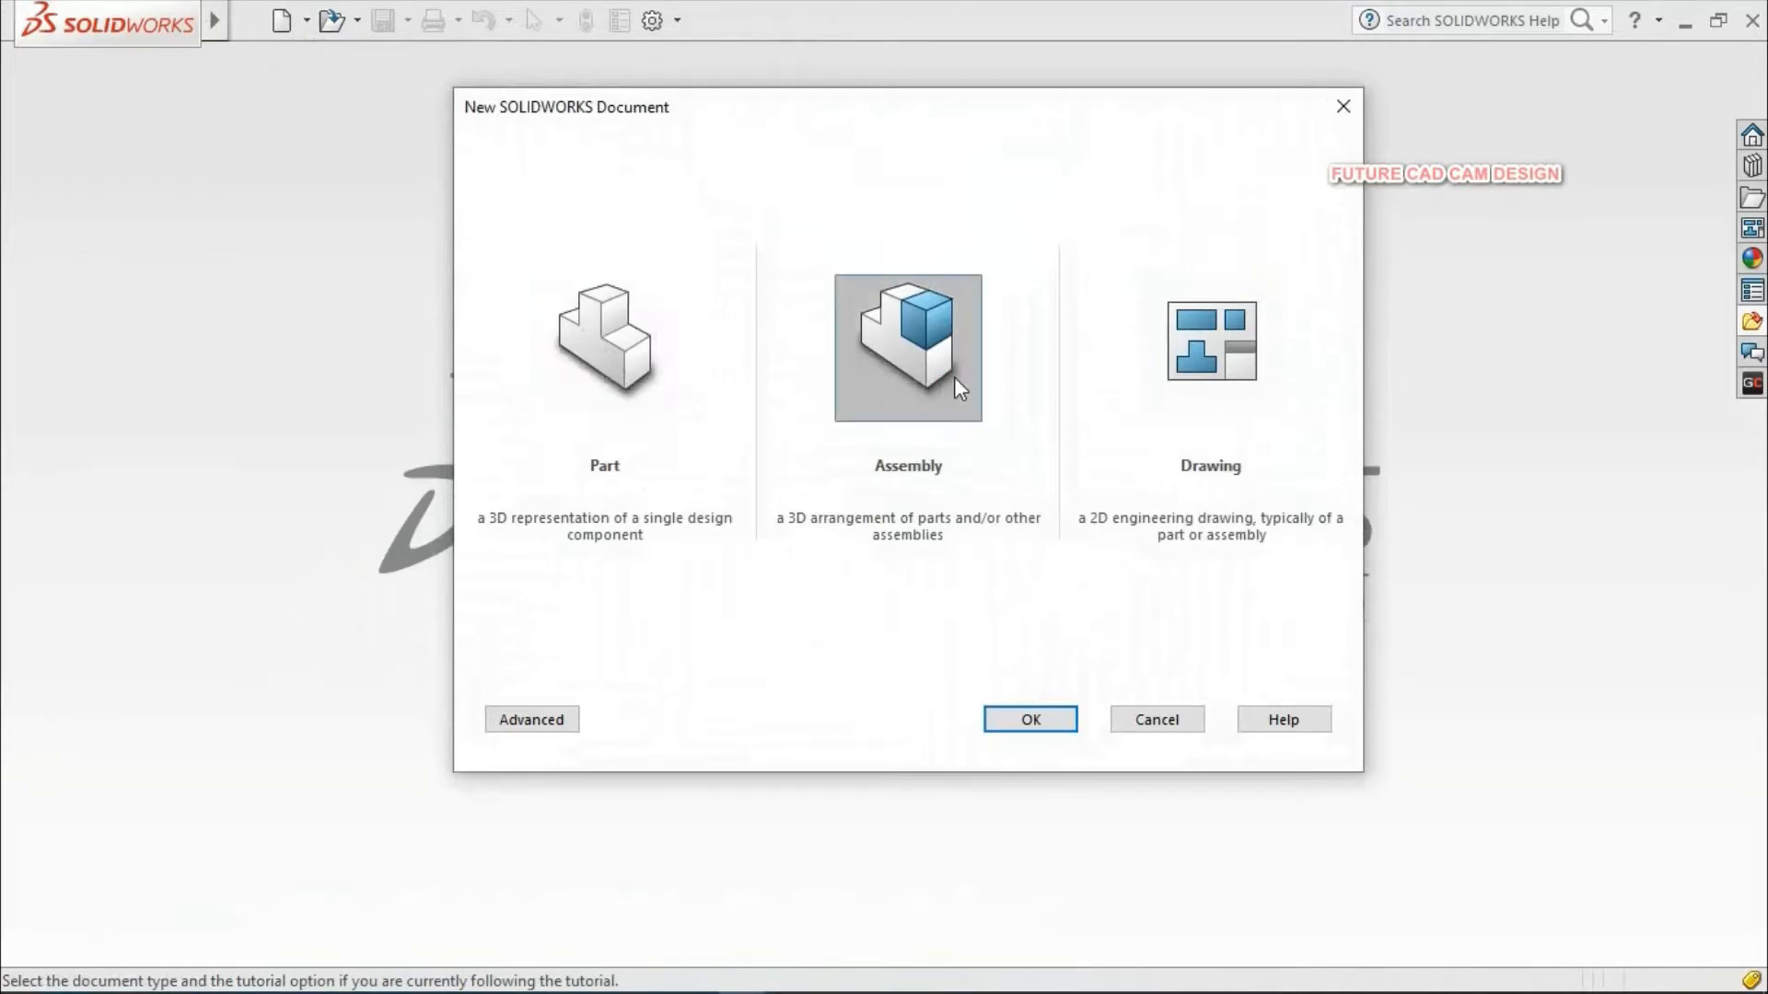
left_click(1190, 406)
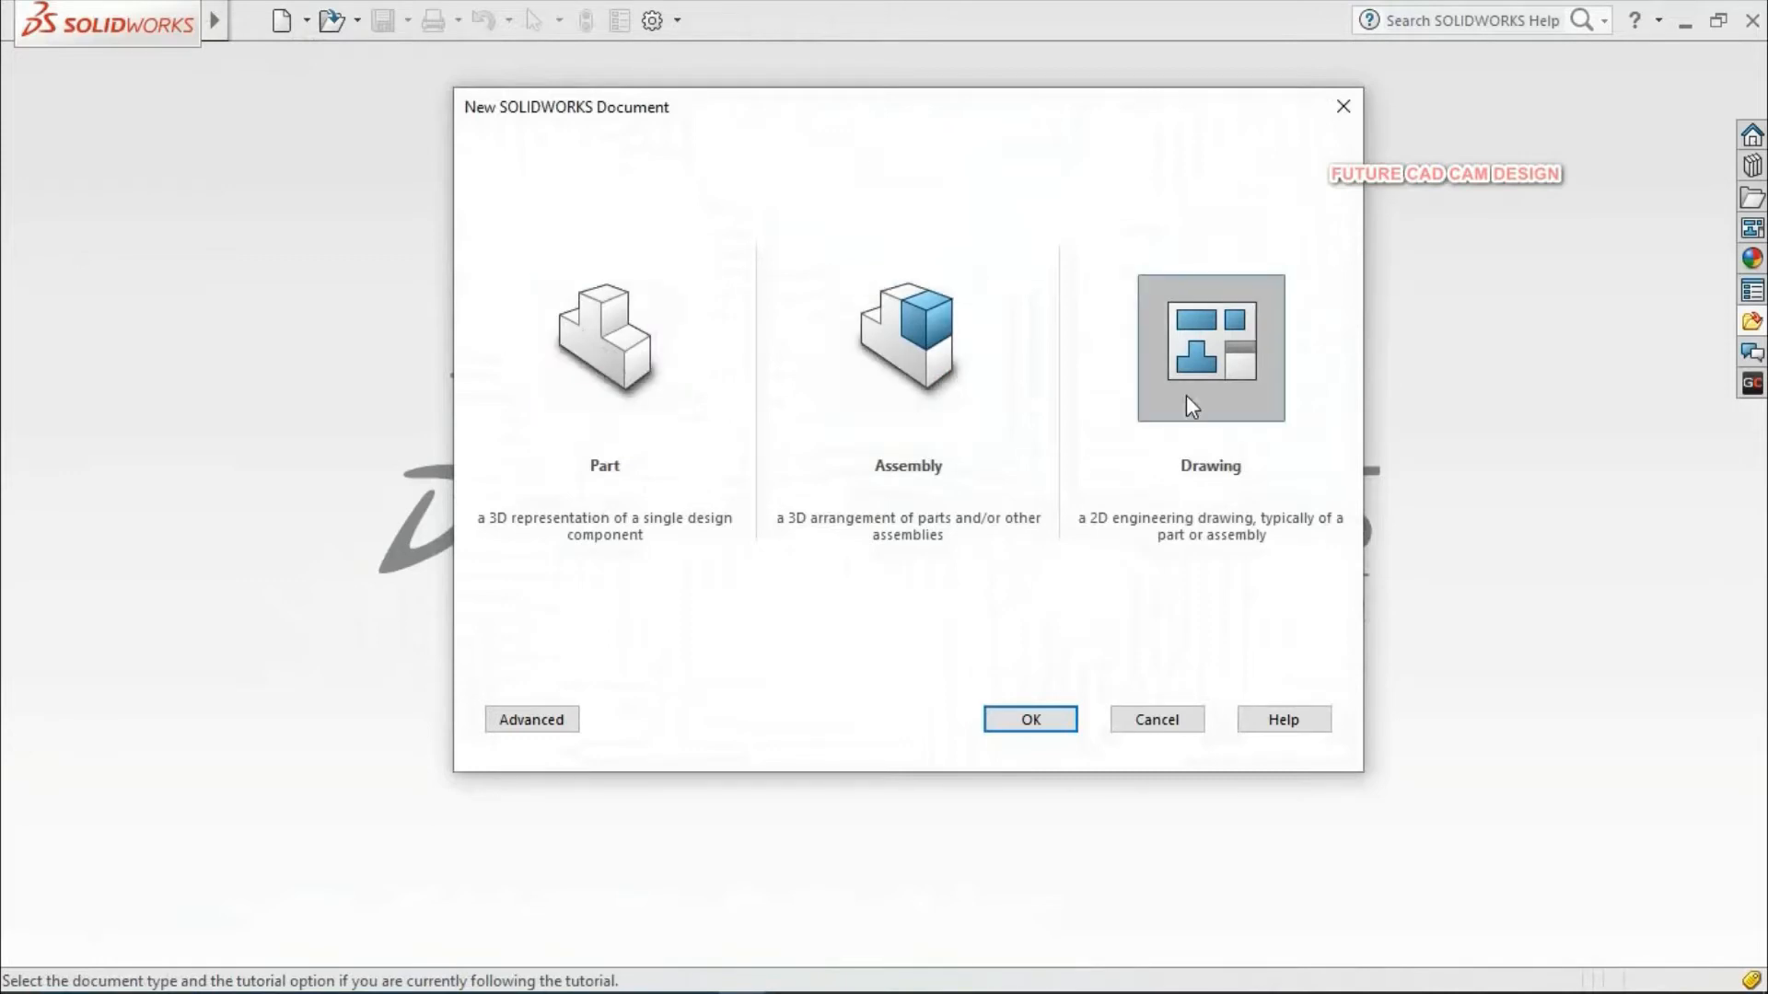
left_click(641, 368)
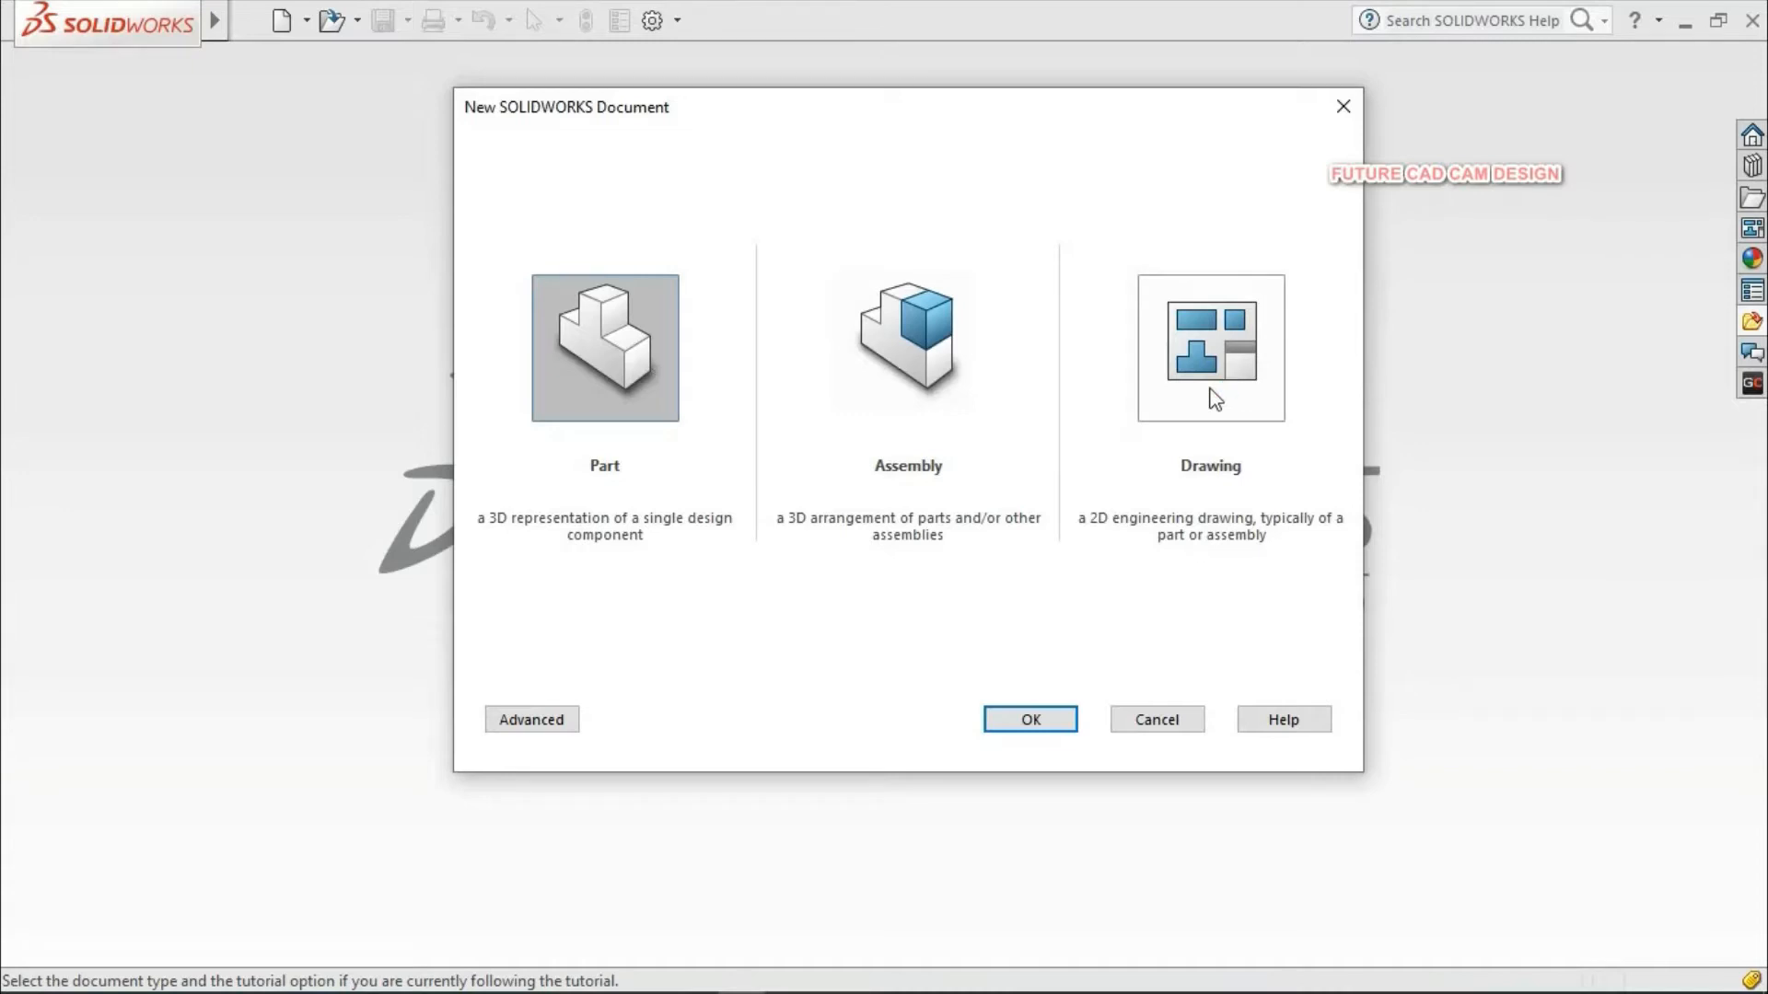
left_click(879, 373)
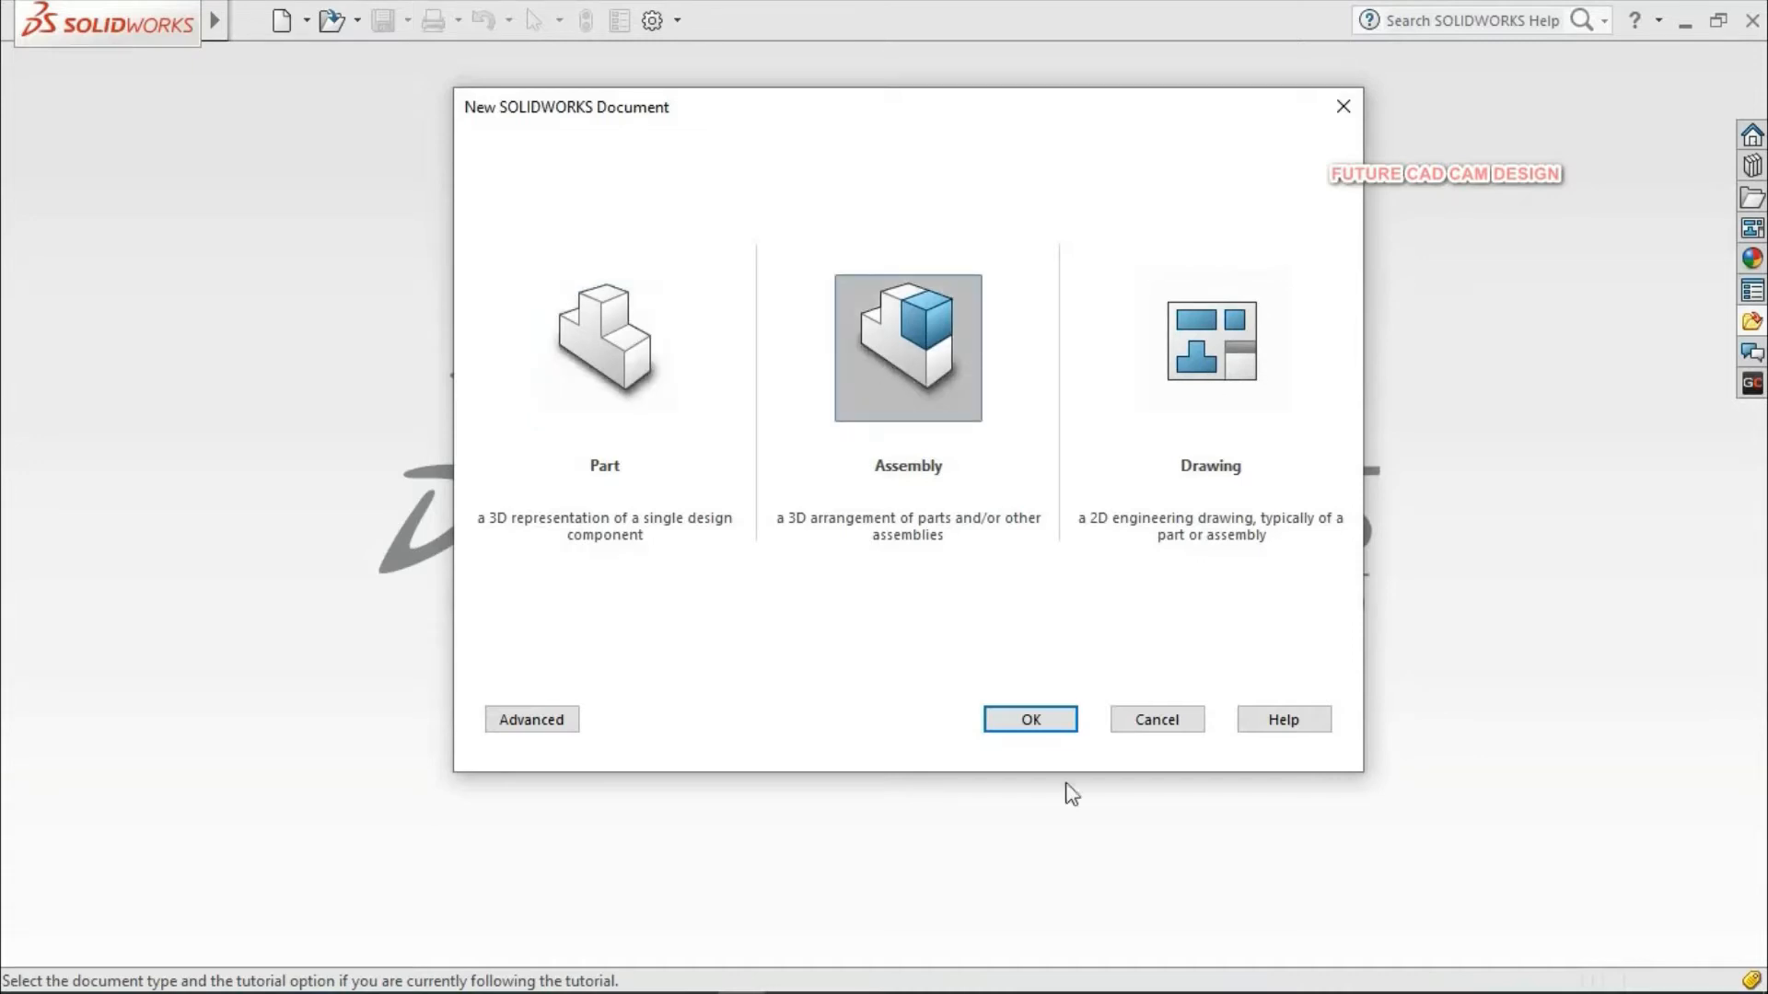
left_click(1013, 722)
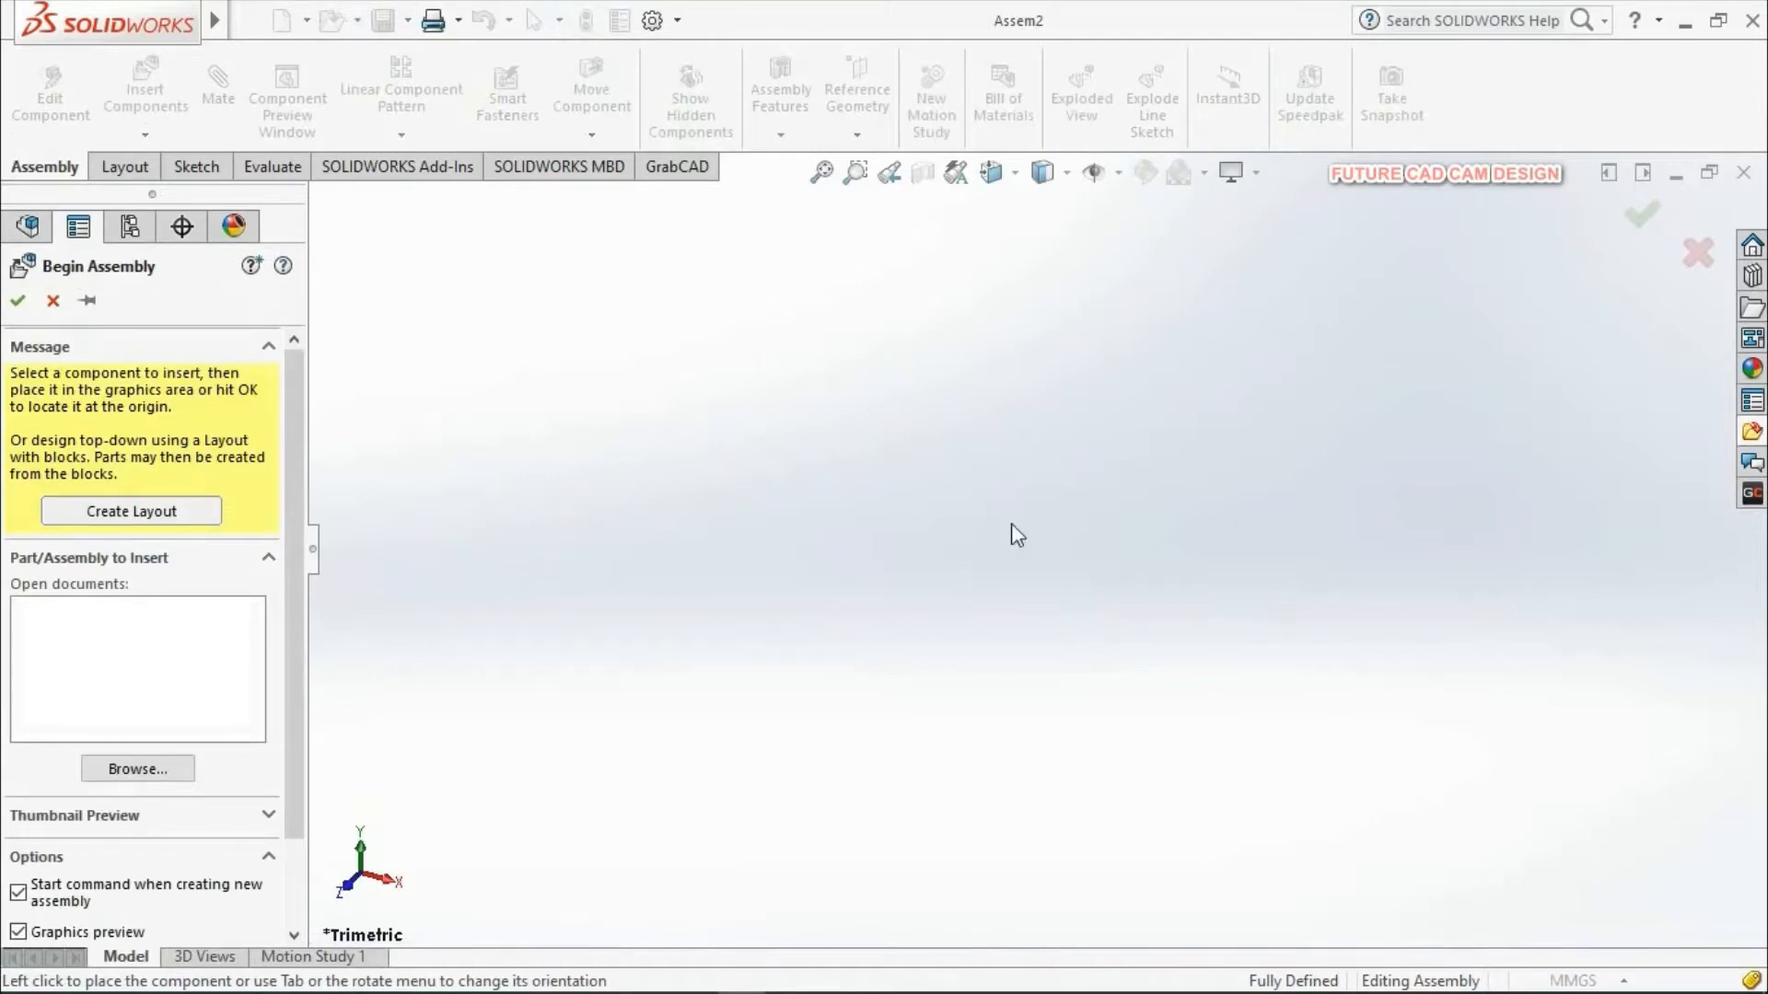
Step: Insert the BASE 1 part from the robotic arm sw folder as the assembly's first component
scroll(295, 438, "down", 3)
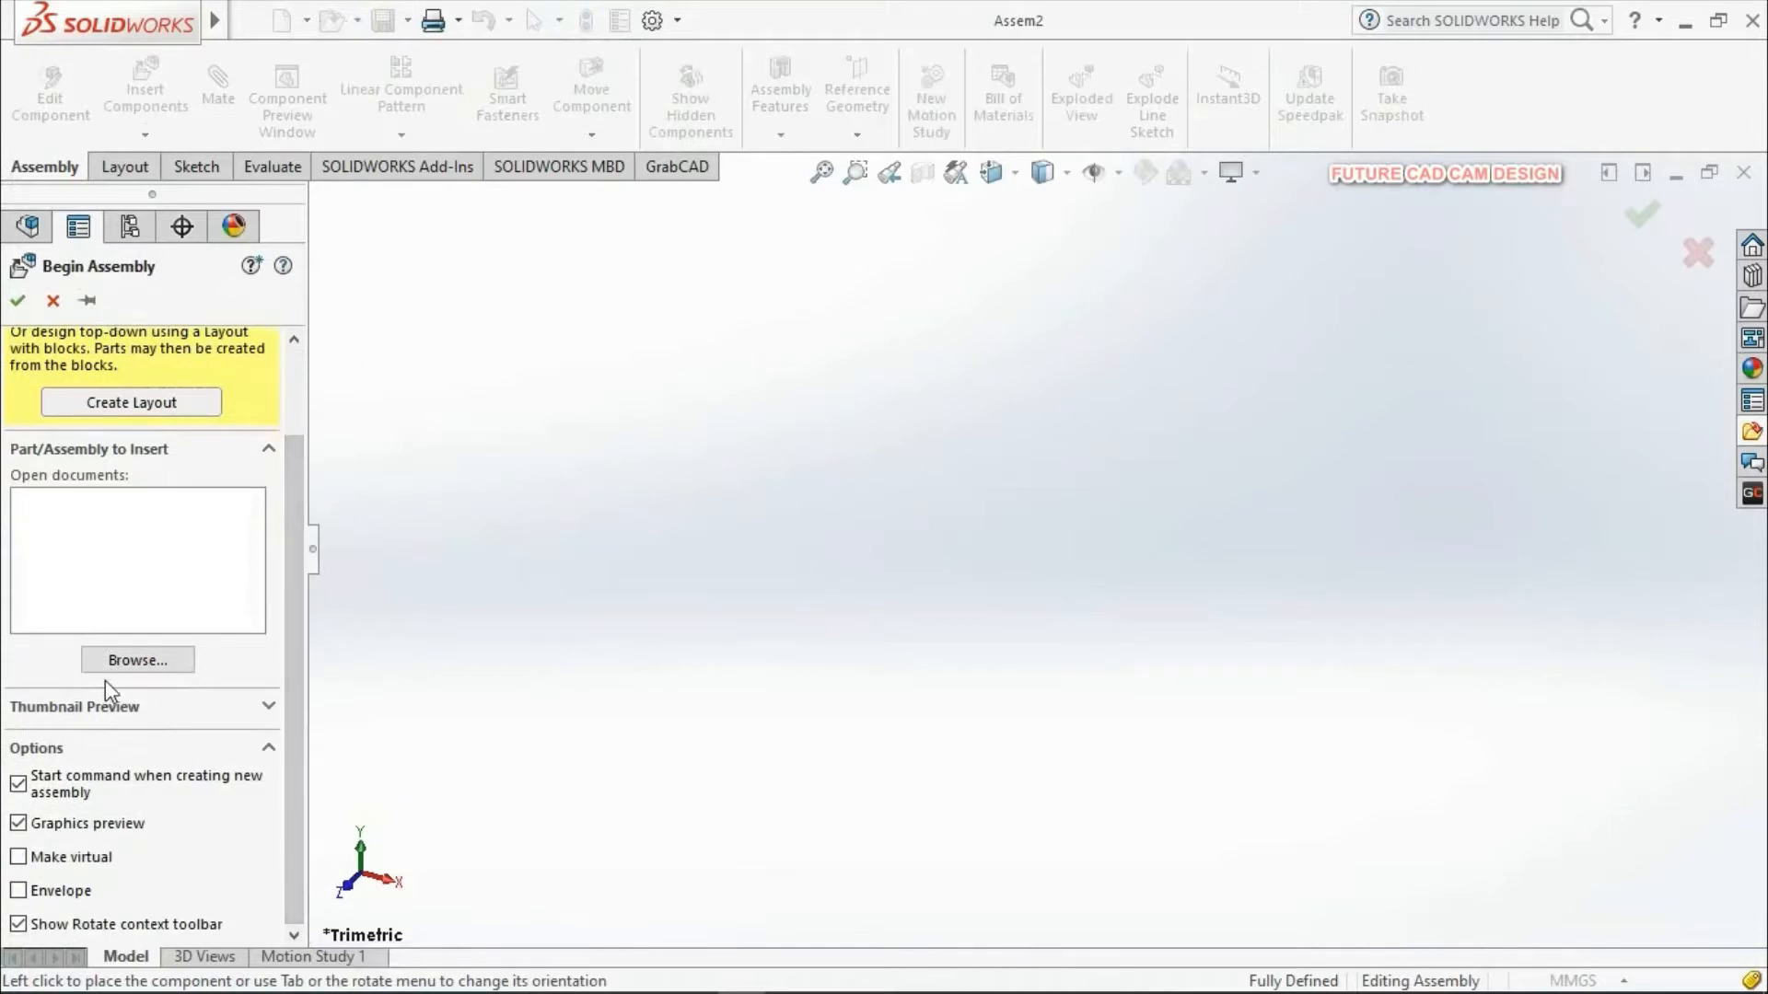
left_click(139, 660)
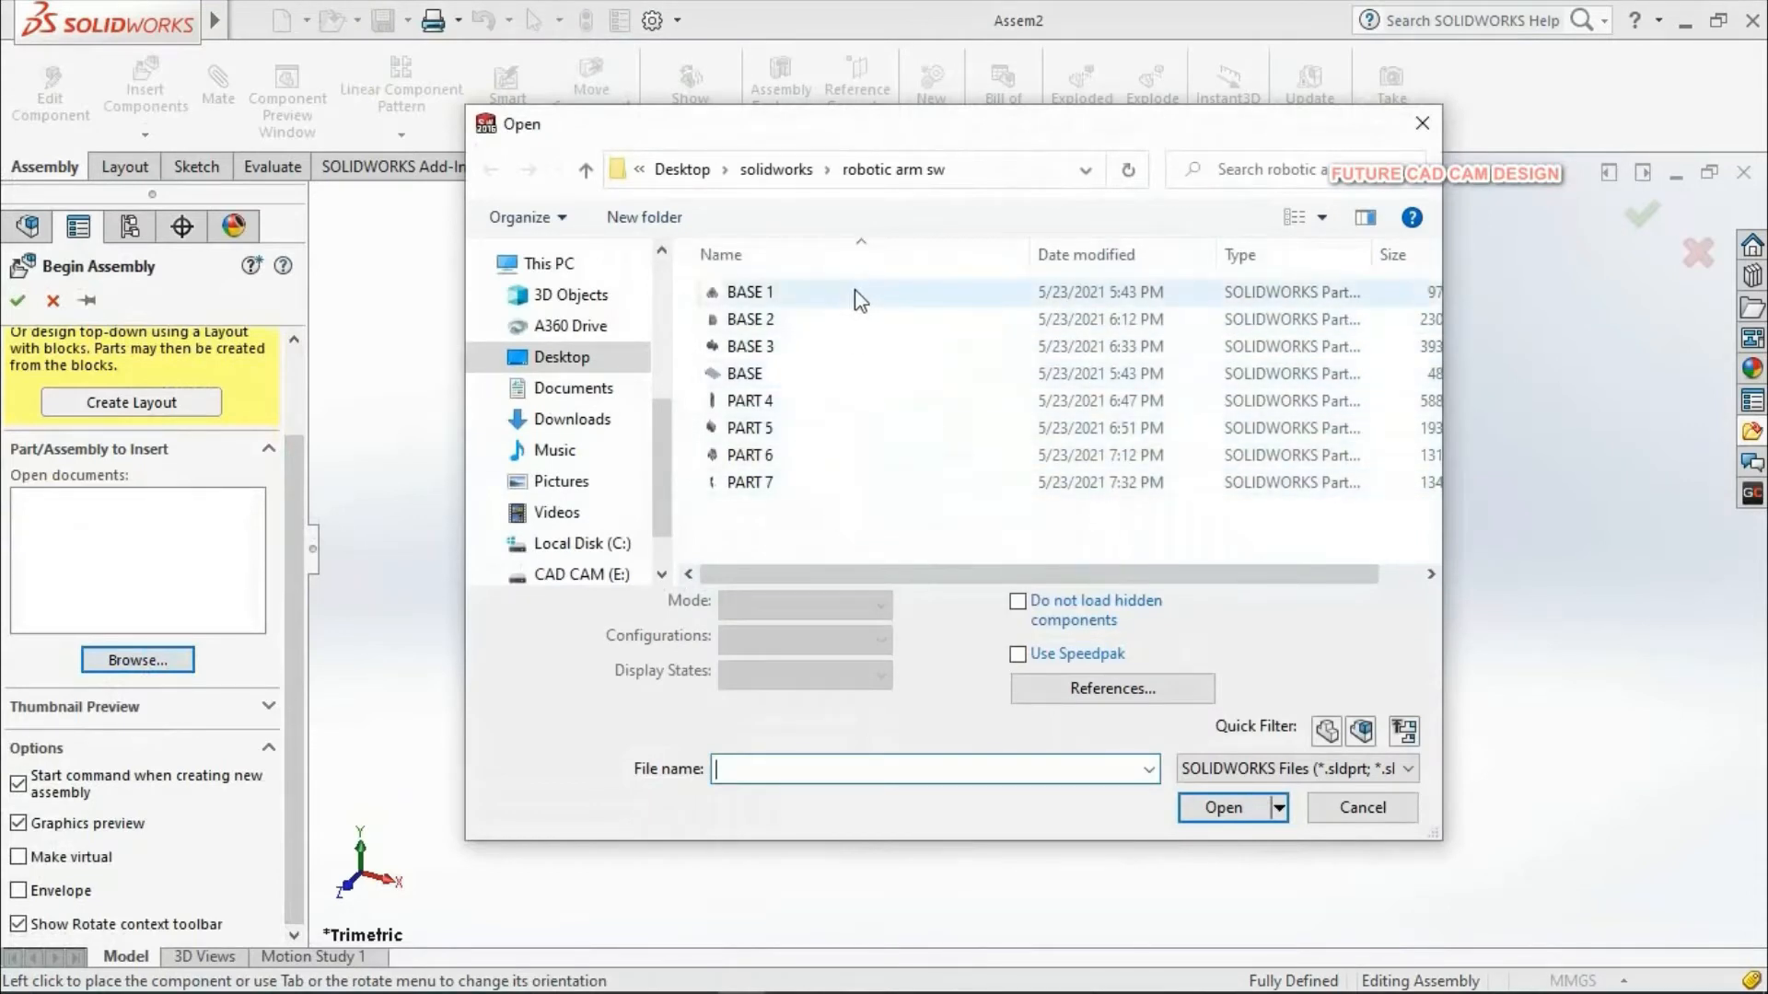
left_click(773, 294)
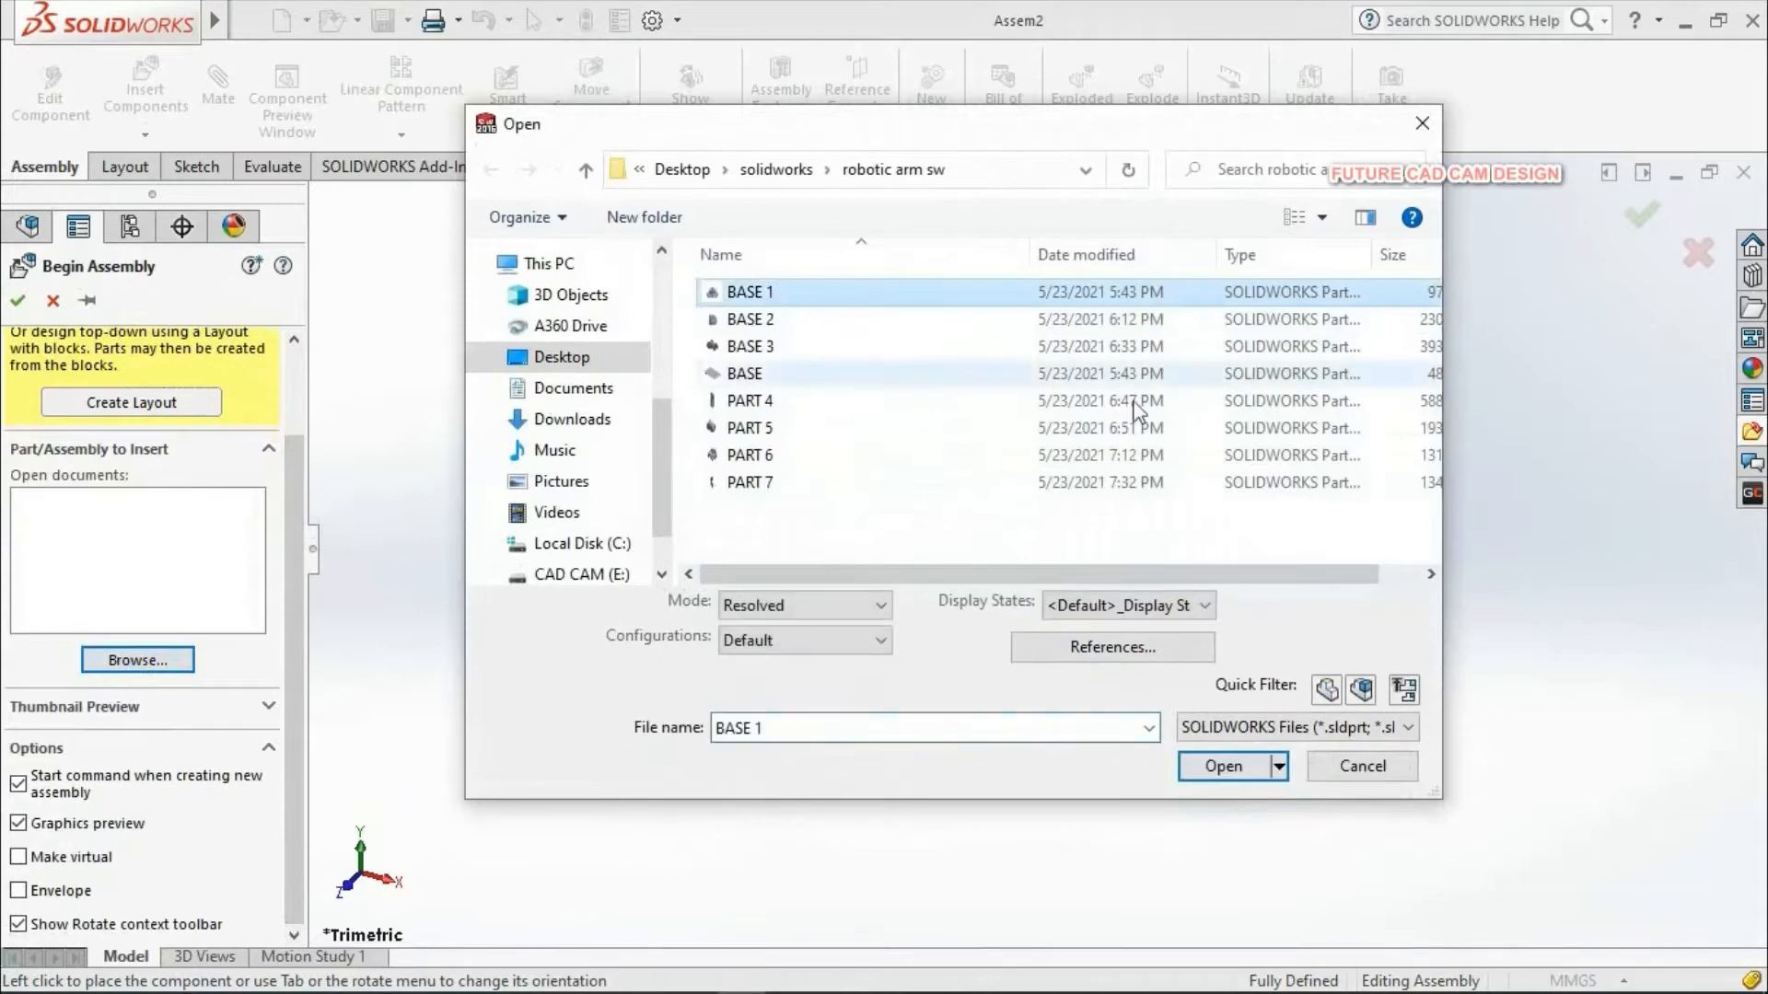
left_click(1225, 767)
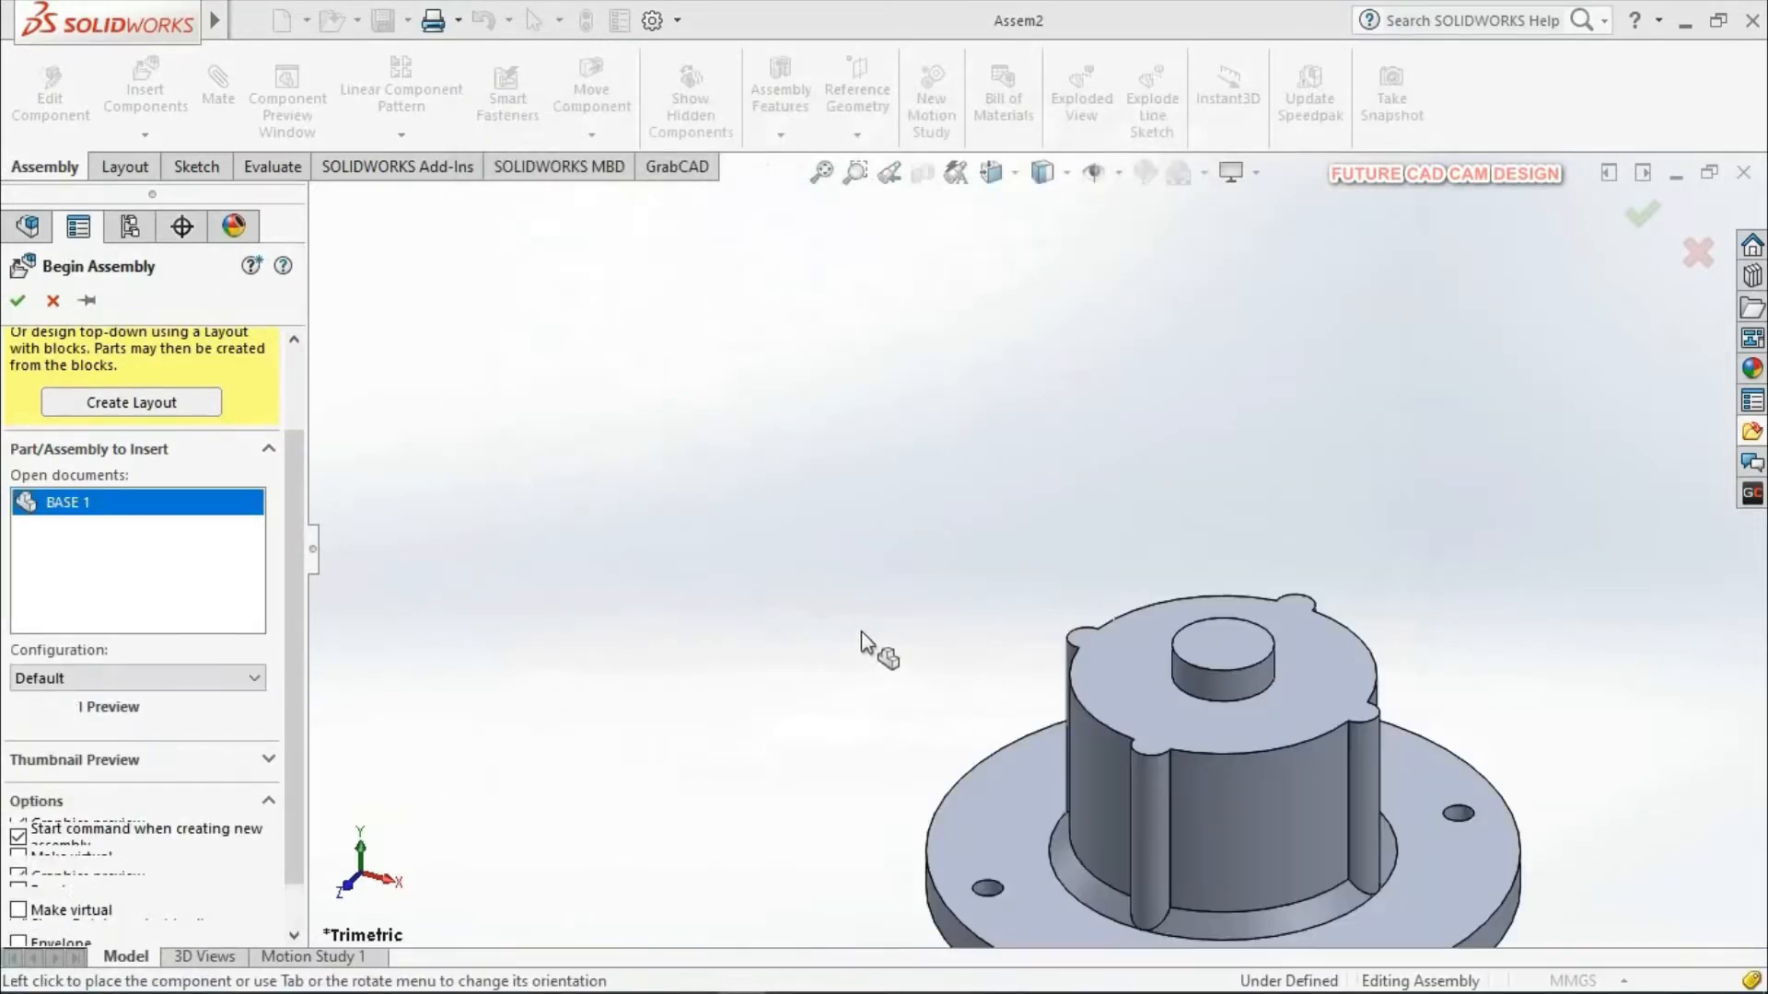
left_click(946, 535)
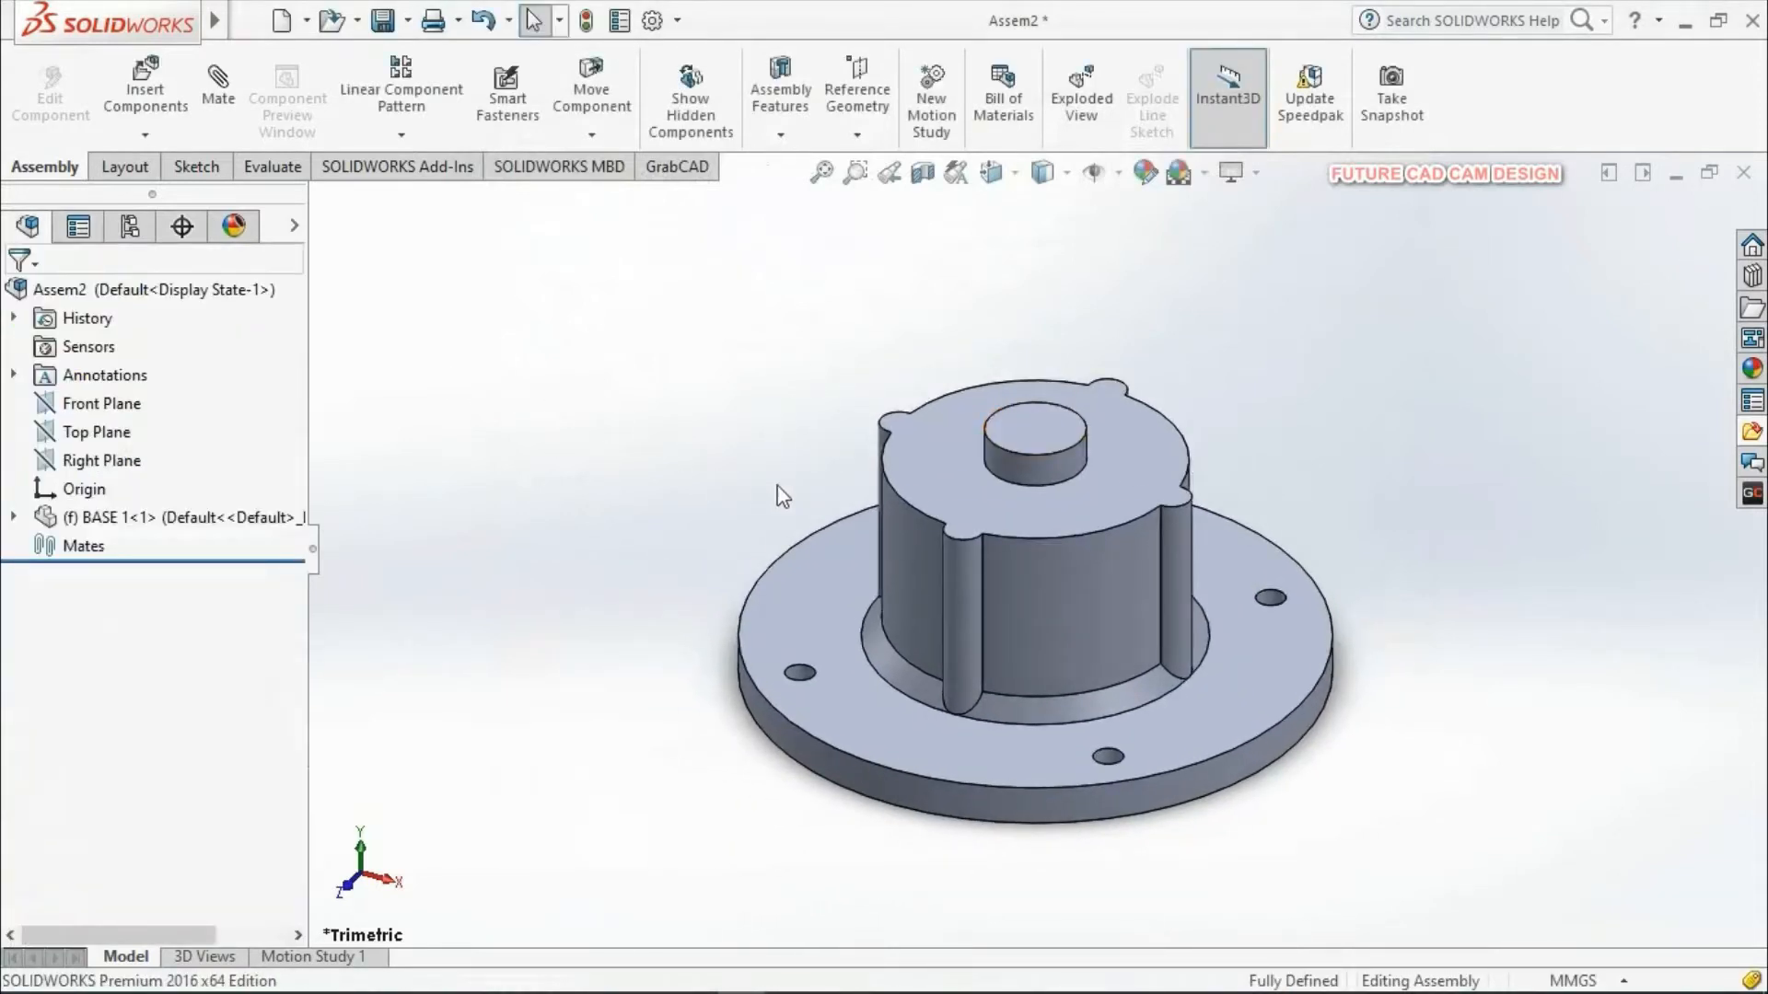
Step: Try to move the fixed BASE 1 component with the Move Component command
middle_click_drag(920, 527, 946, 481)
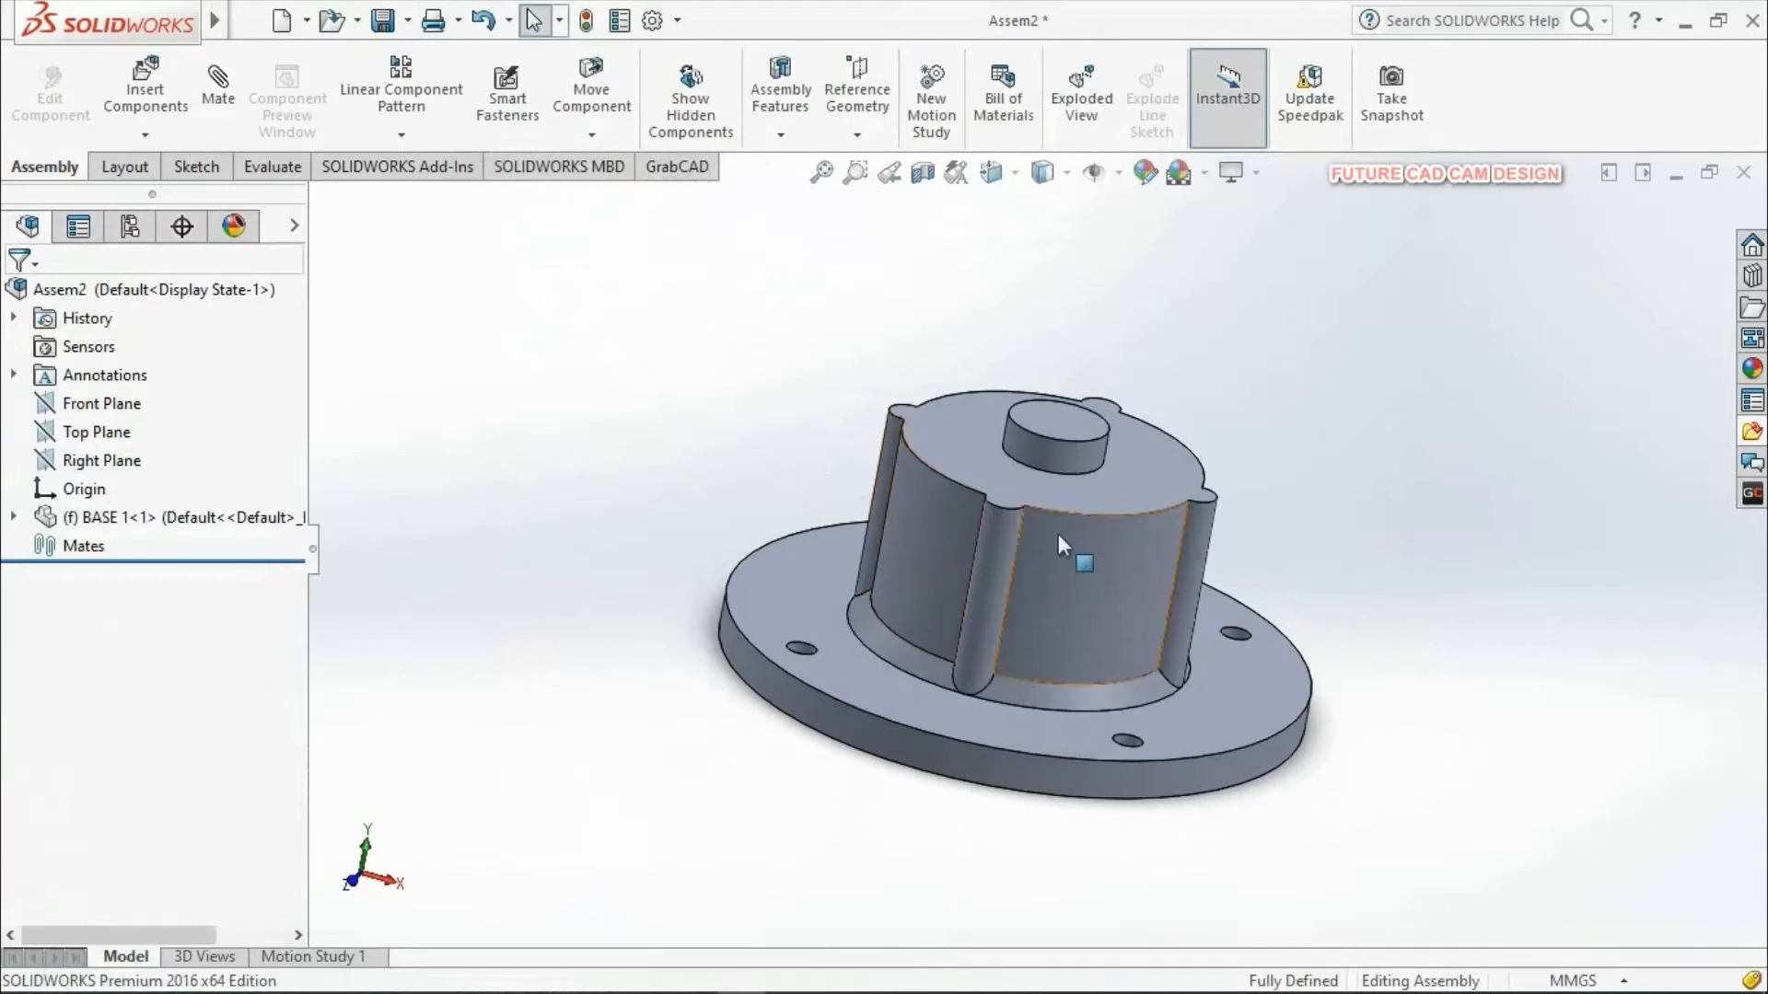
left_click(1098, 565)
right_click(1098, 565)
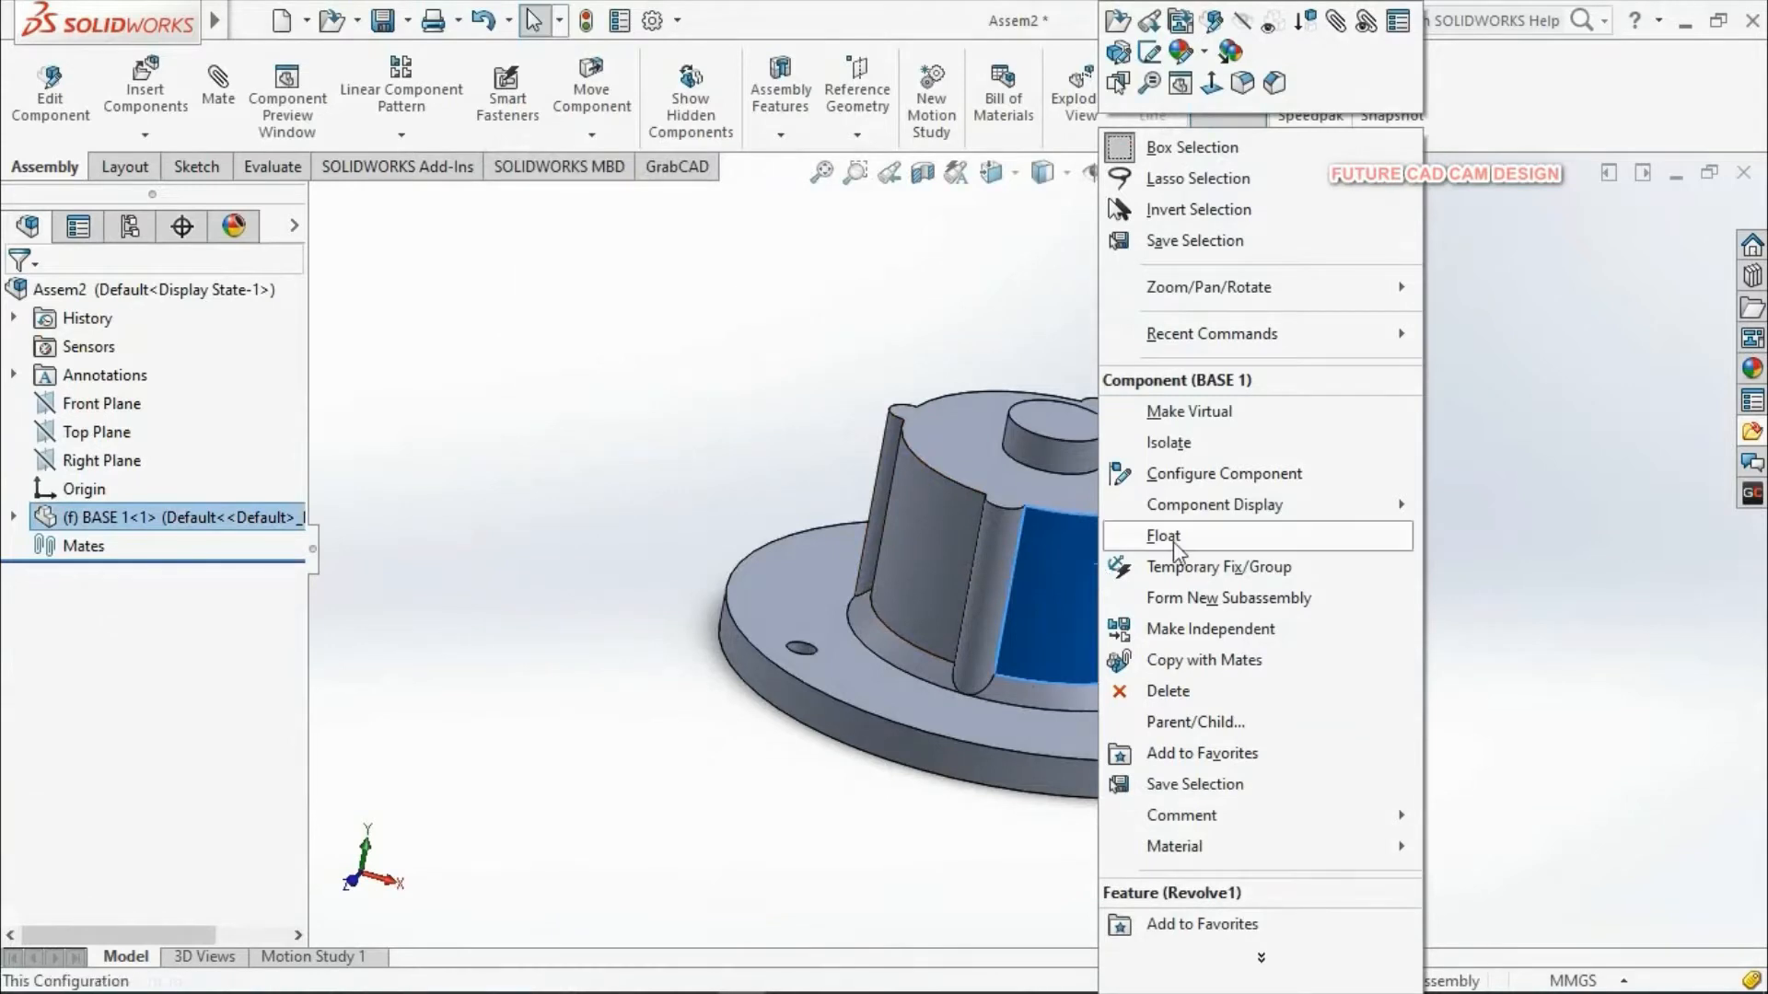
left_click(615, 451)
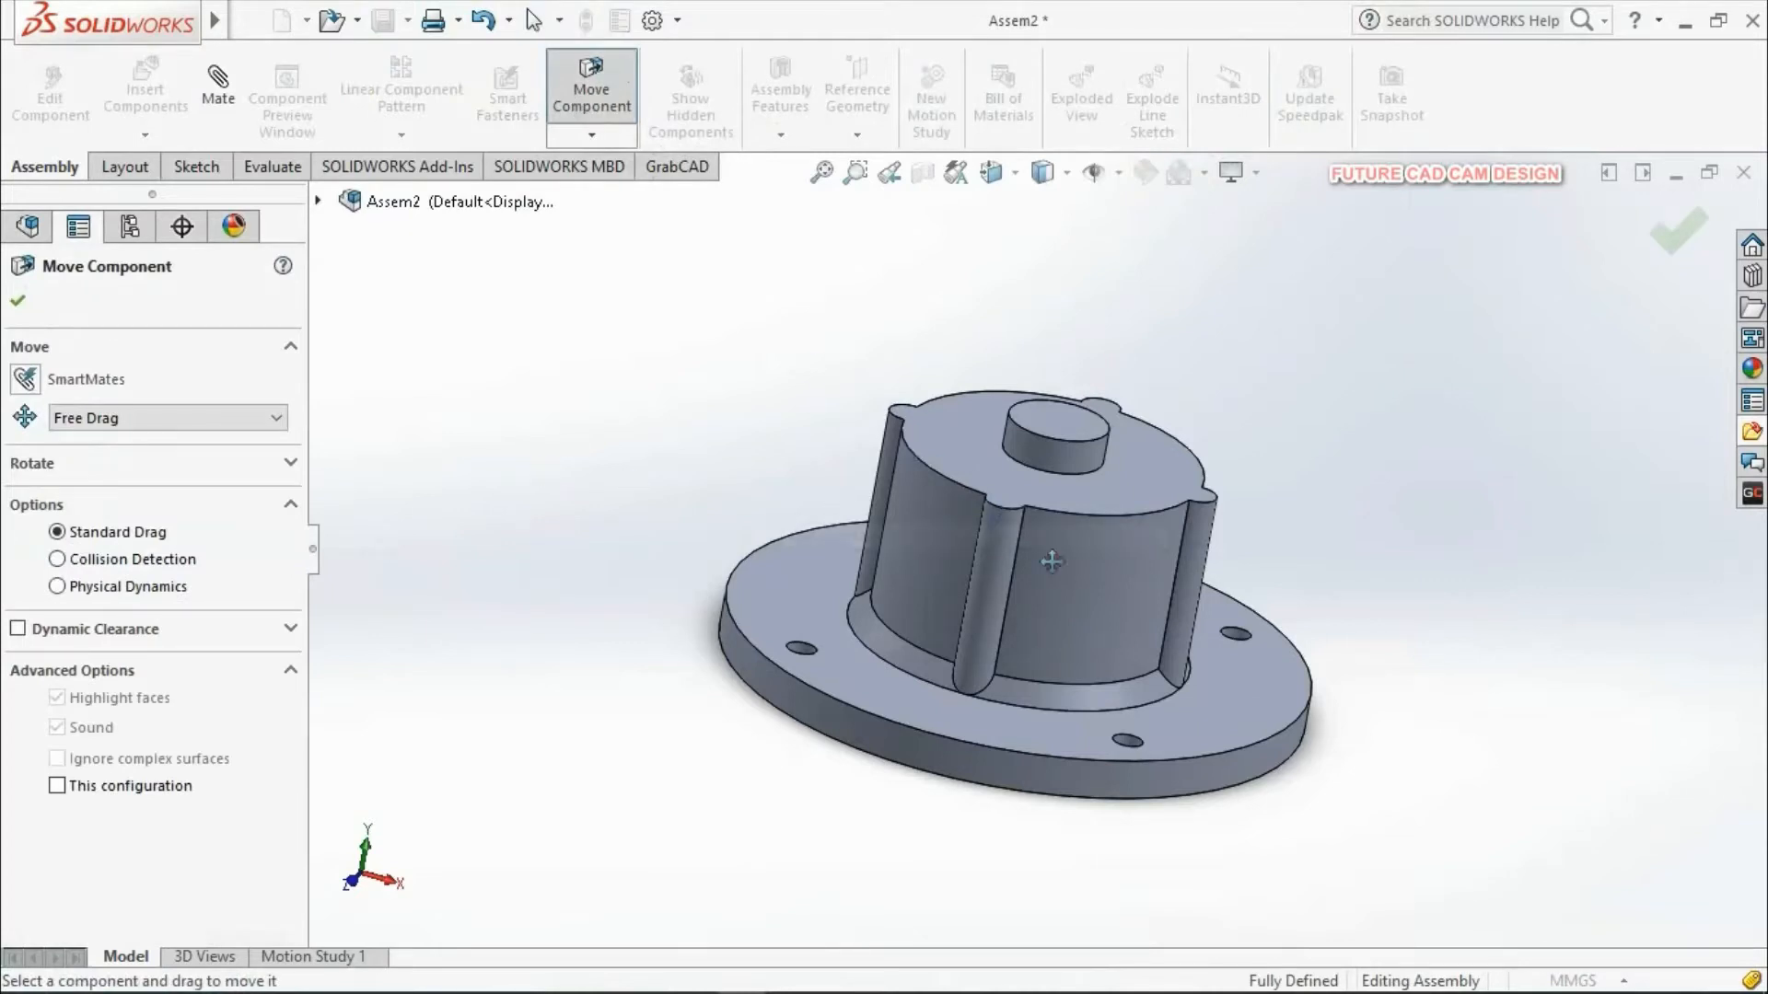
left_click_drag(1049, 553, 1065, 553)
left_click(19, 303)
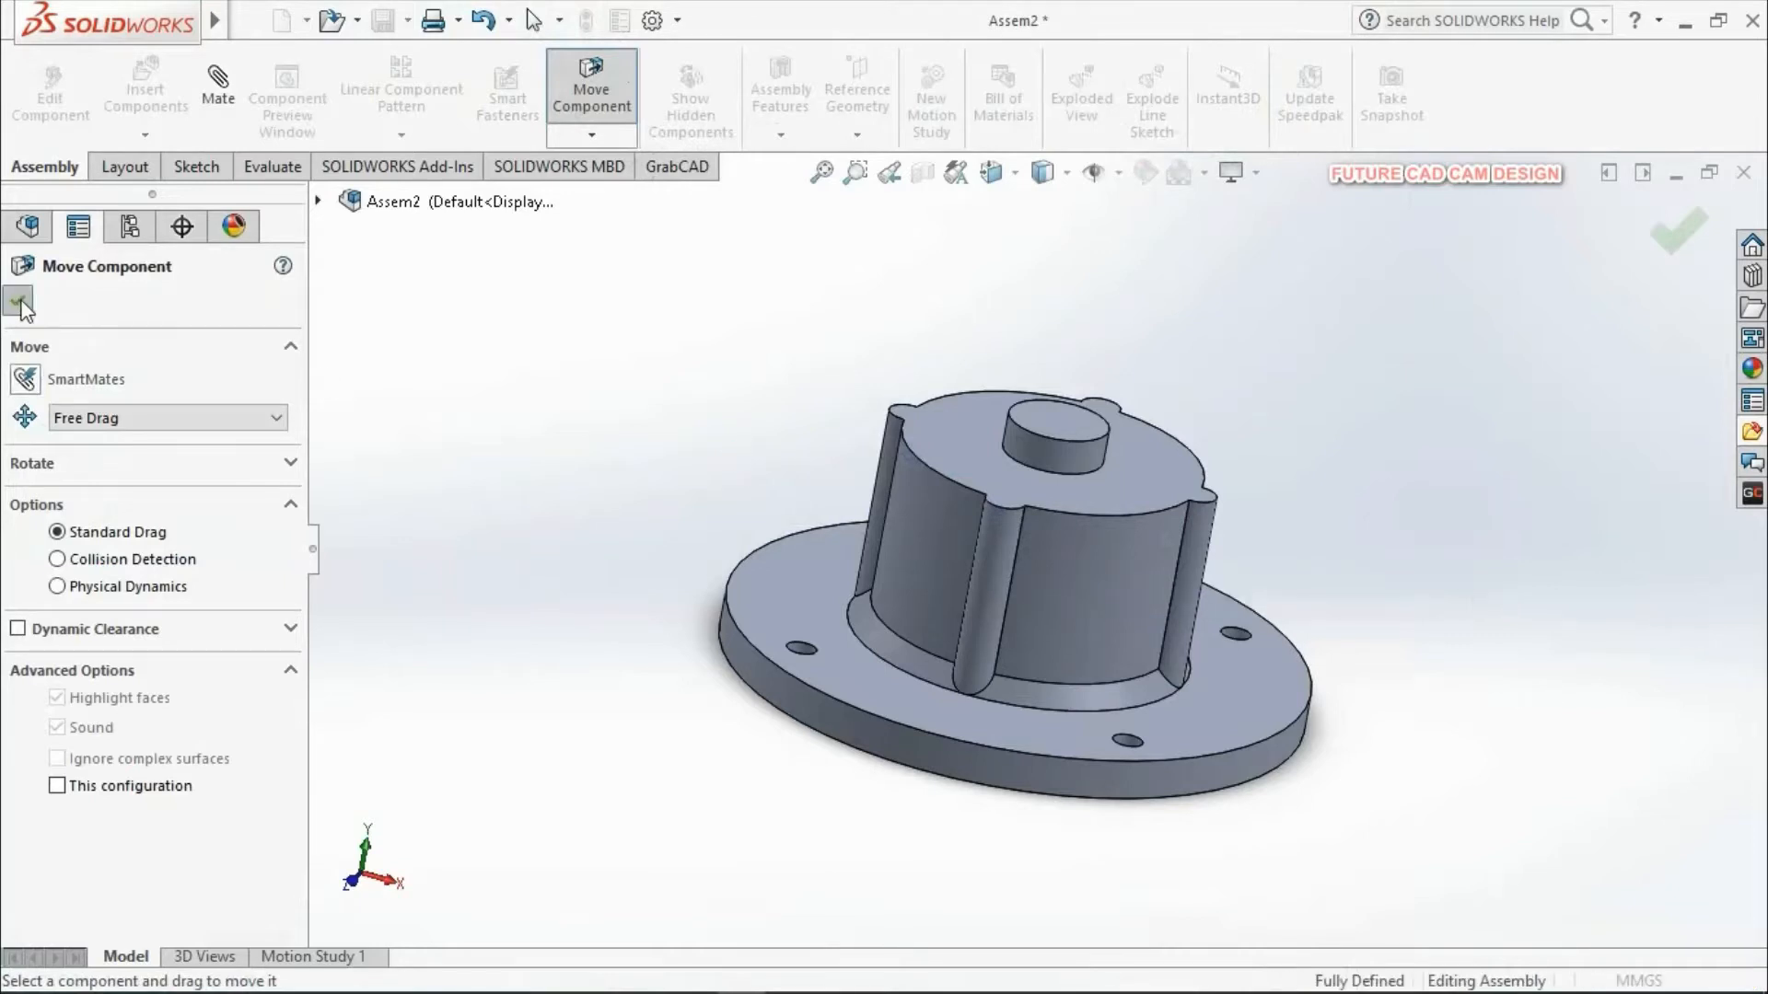
Step: Insert the BASE 2 part from the robotic arm sw folder and place it above BASE 1
middle_click_drag(950, 514, 1008, 584)
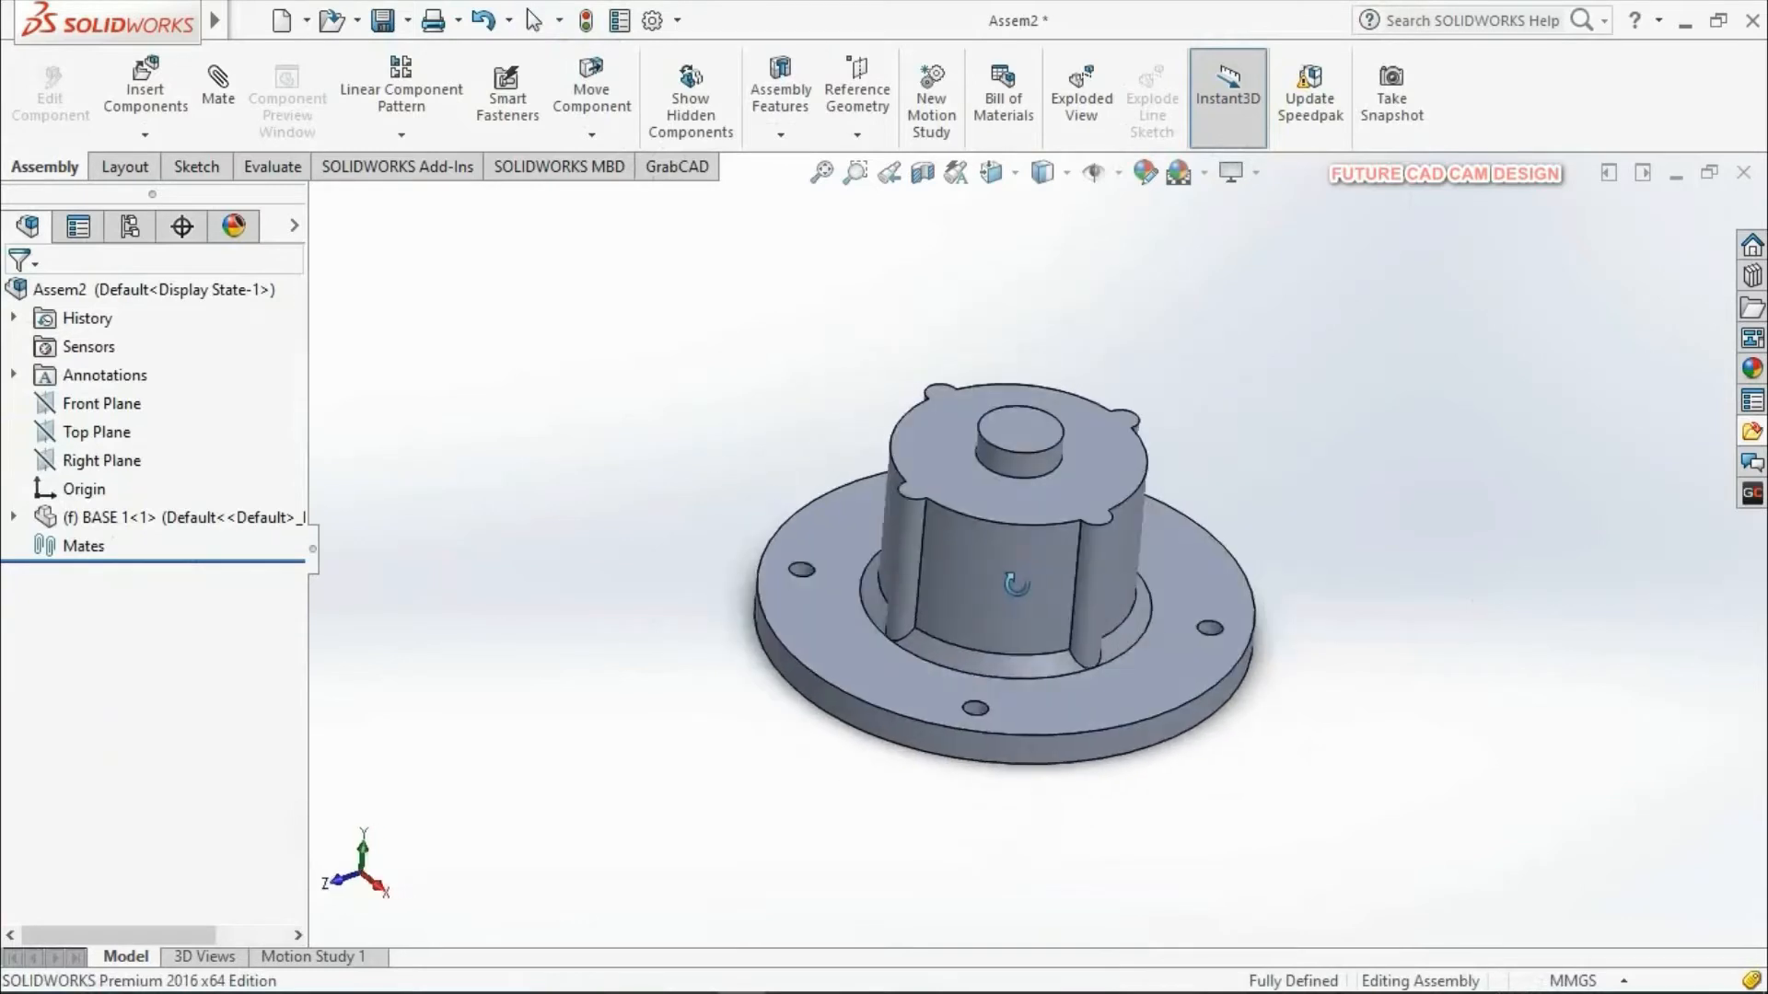
left_click(146, 92)
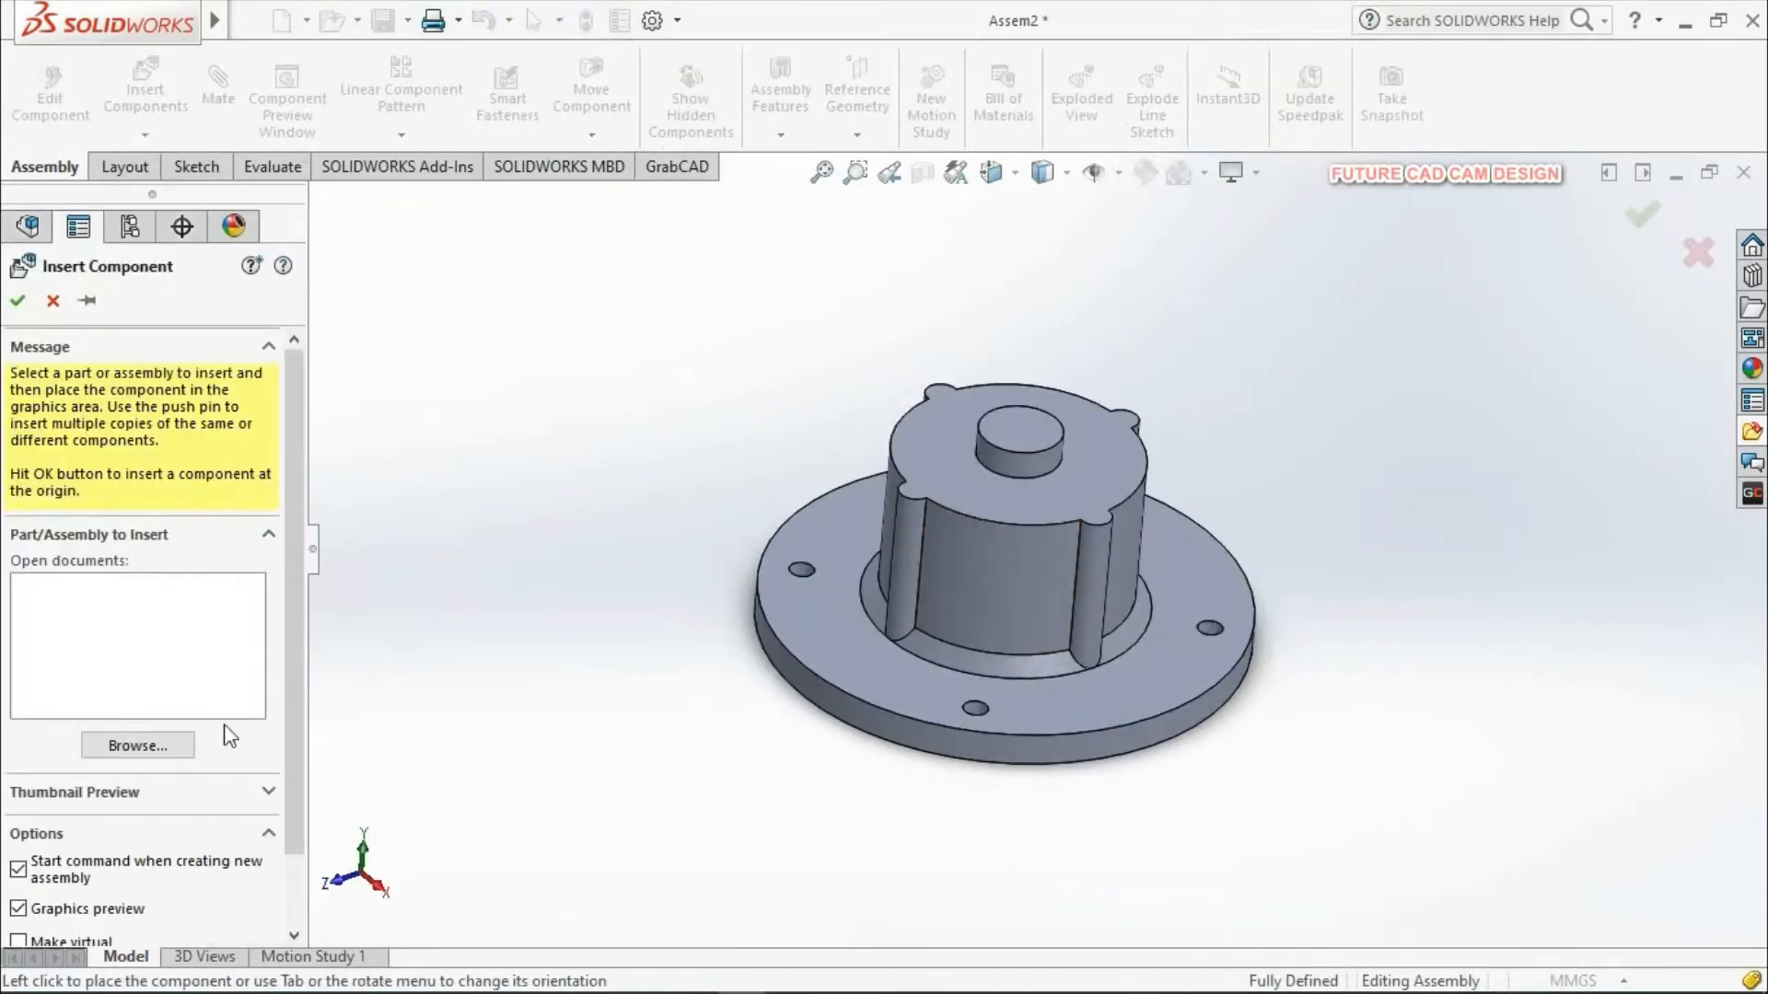
left_click(189, 750)
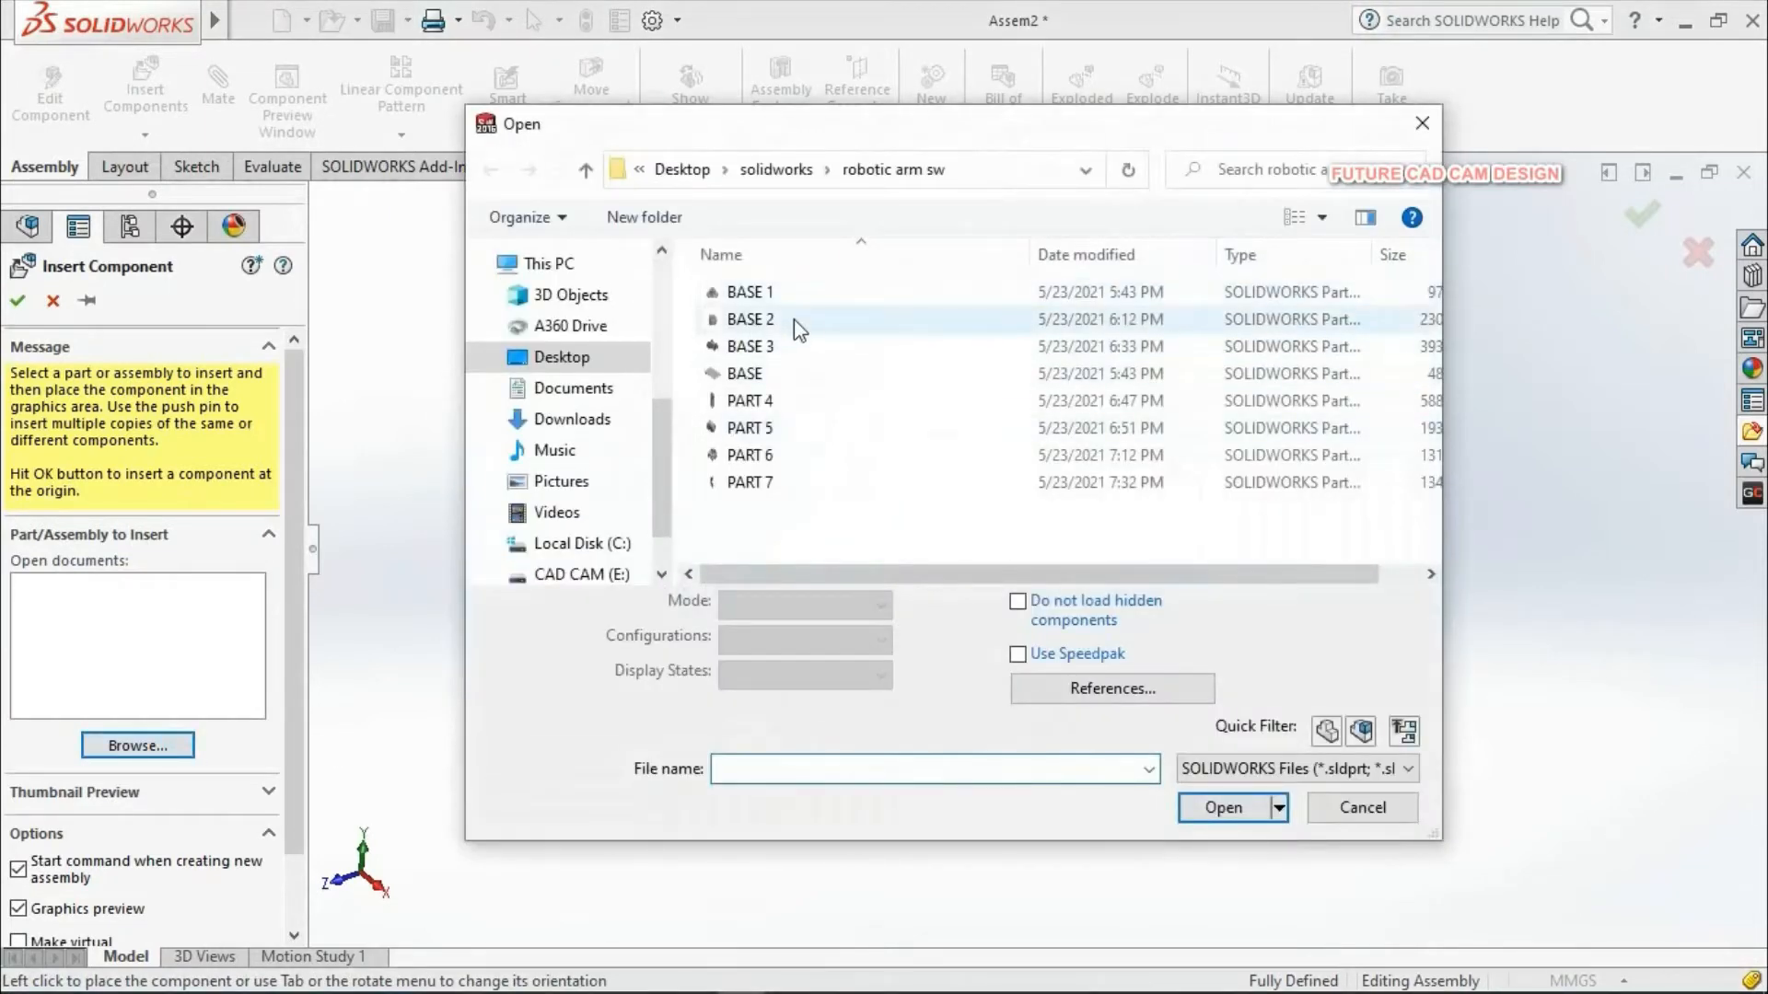
left_click(794, 318)
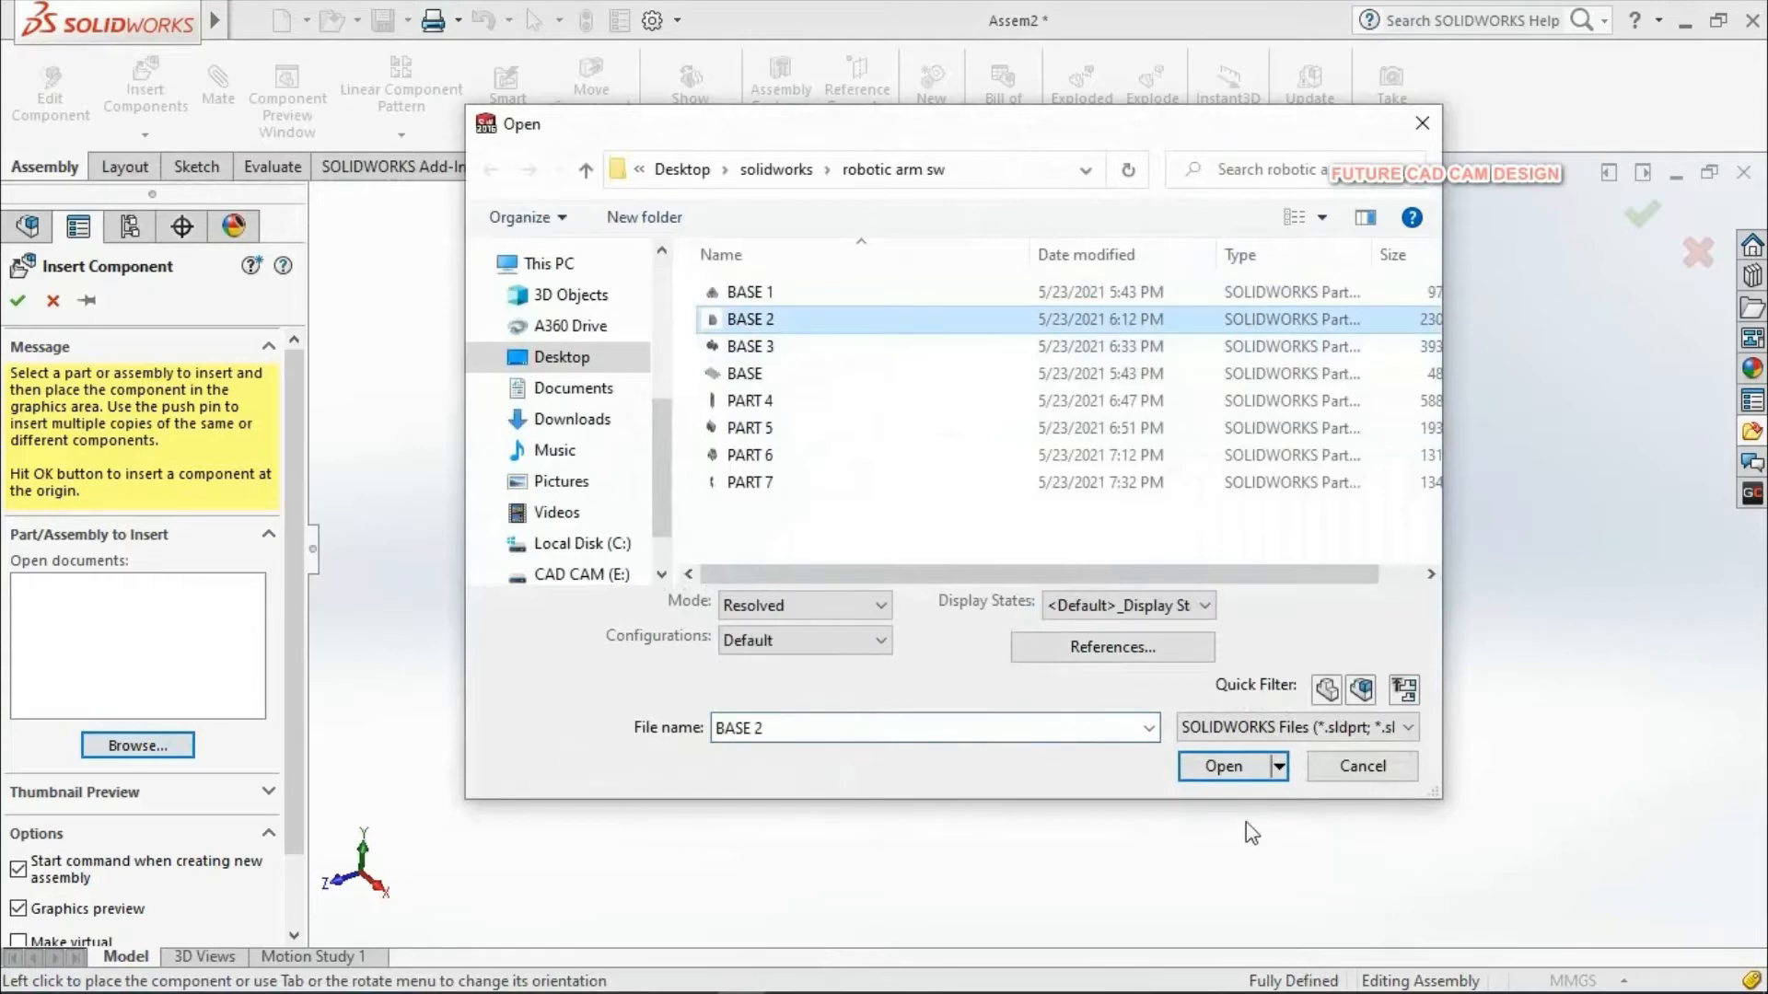
left_click(1224, 766)
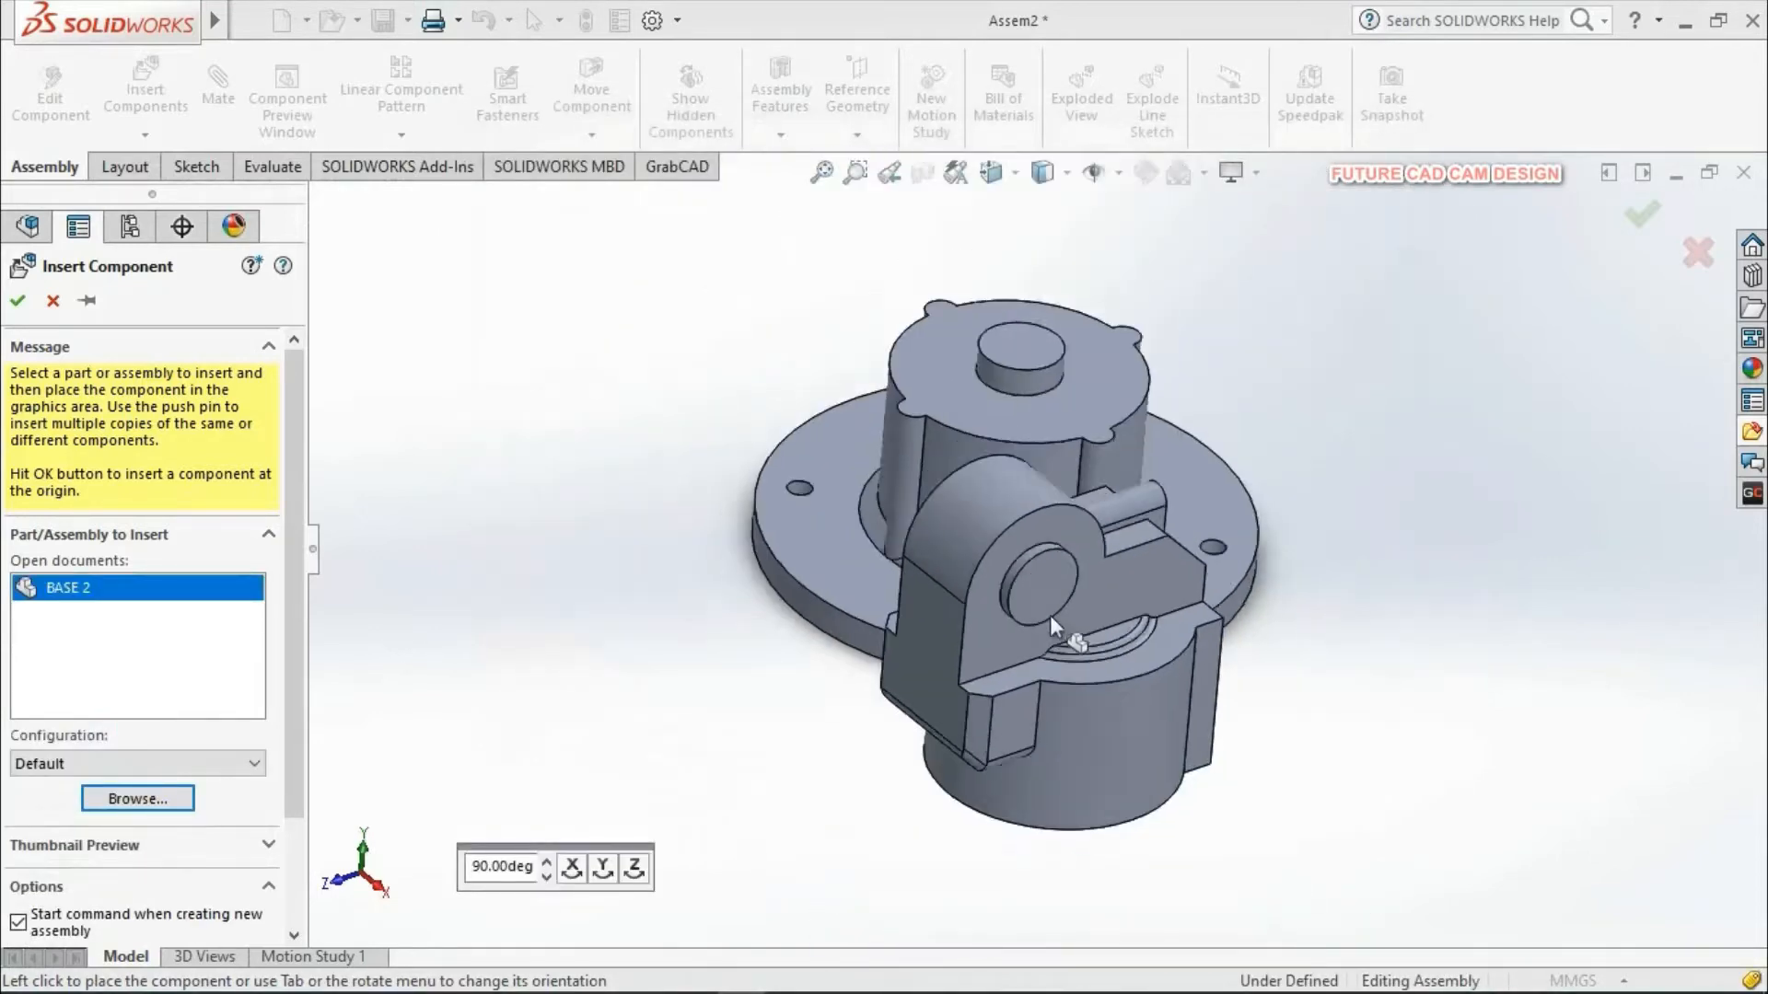
scroll(1050, 615, "up", 4)
scroll(1046, 413, "down", 2)
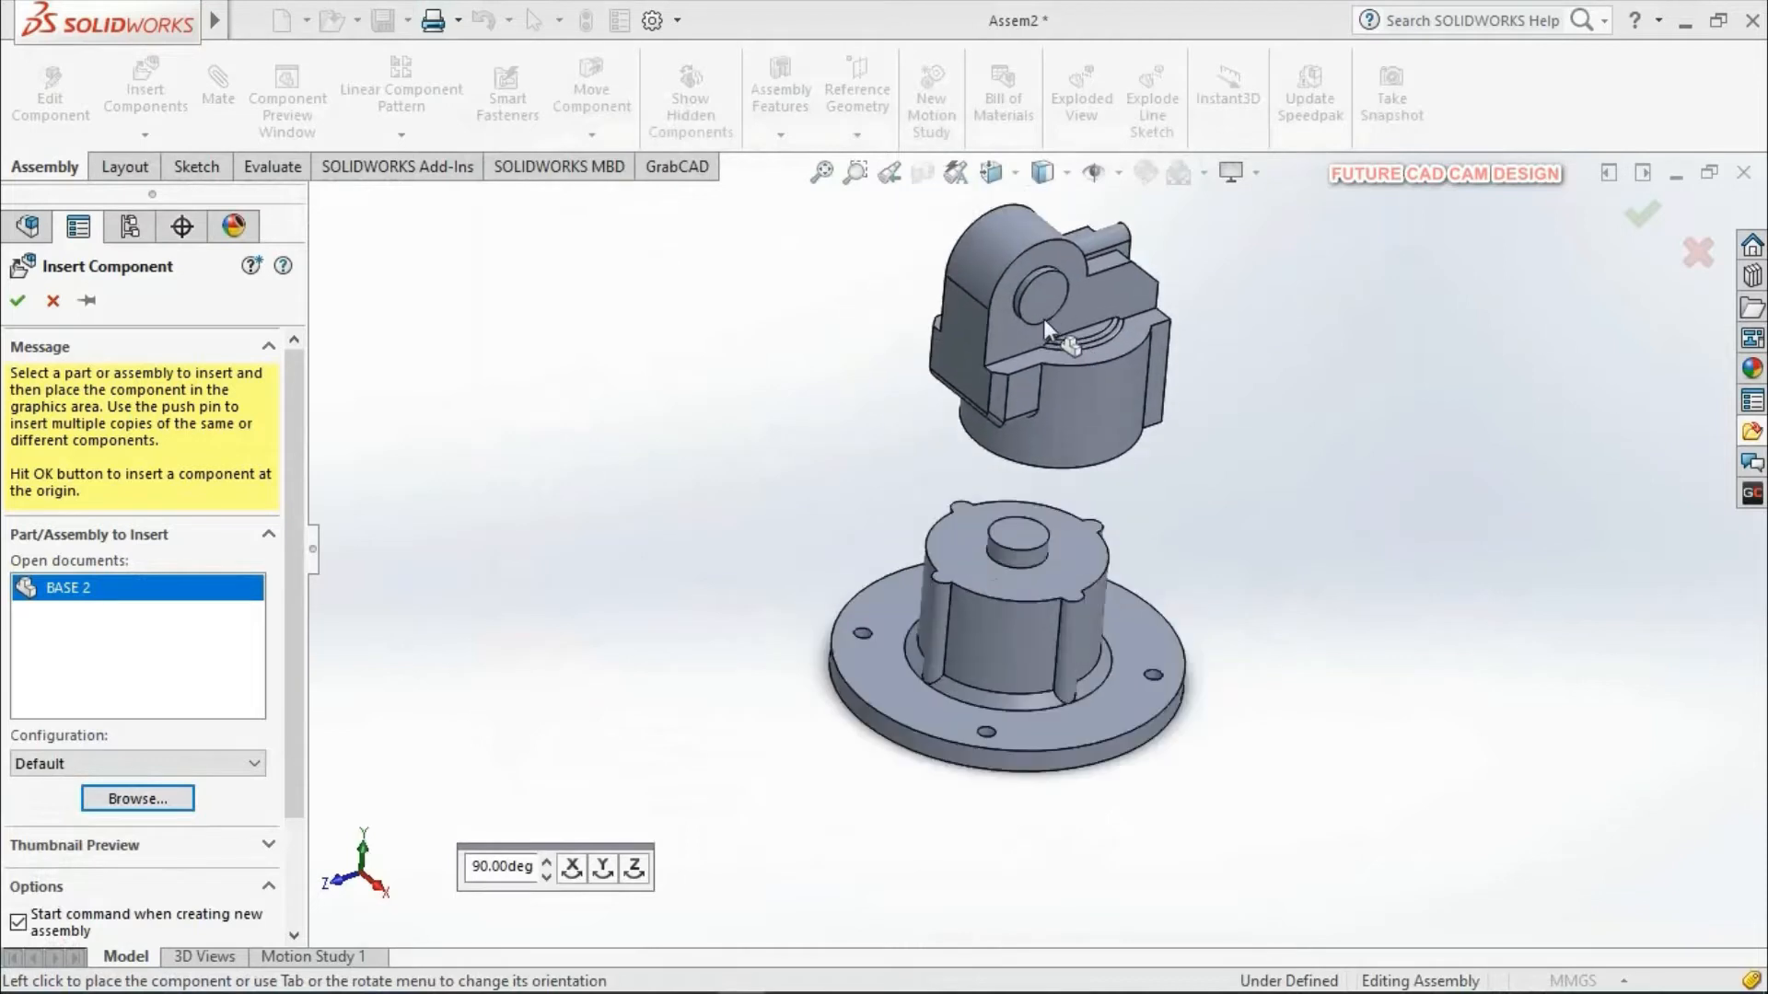
scroll(1035, 515, "down", 2)
scroll(994, 409, "up", 4)
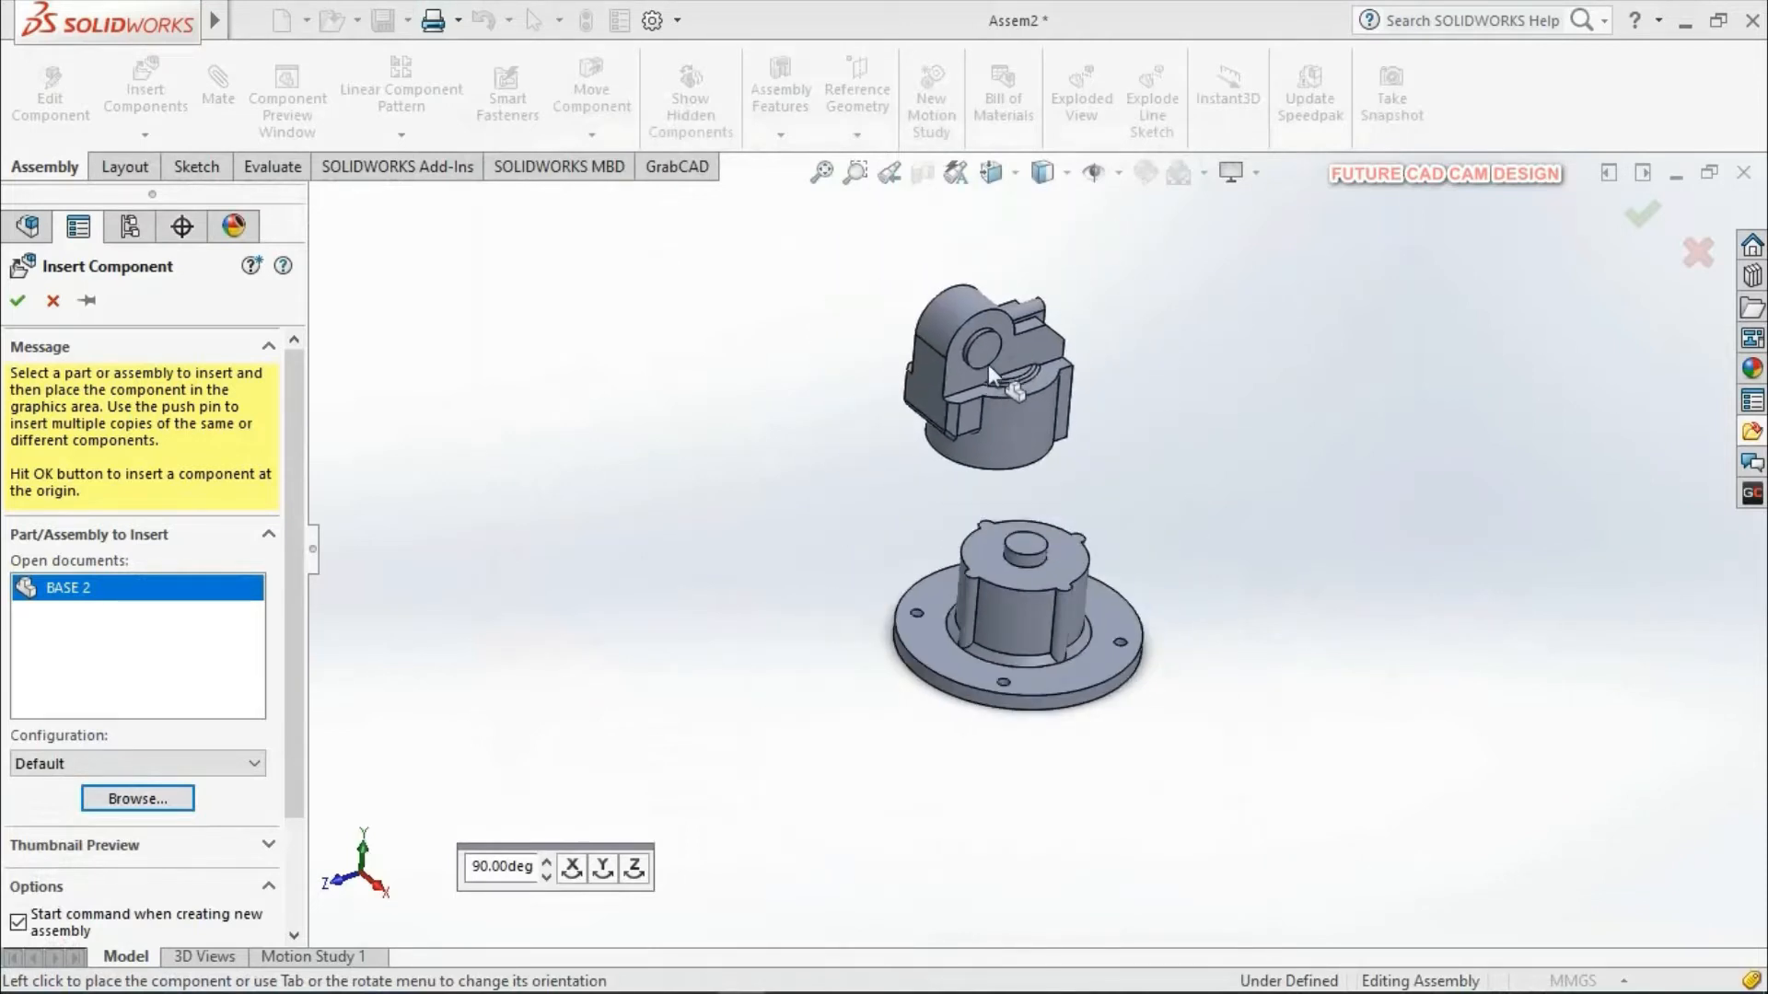
left_click(1002, 360)
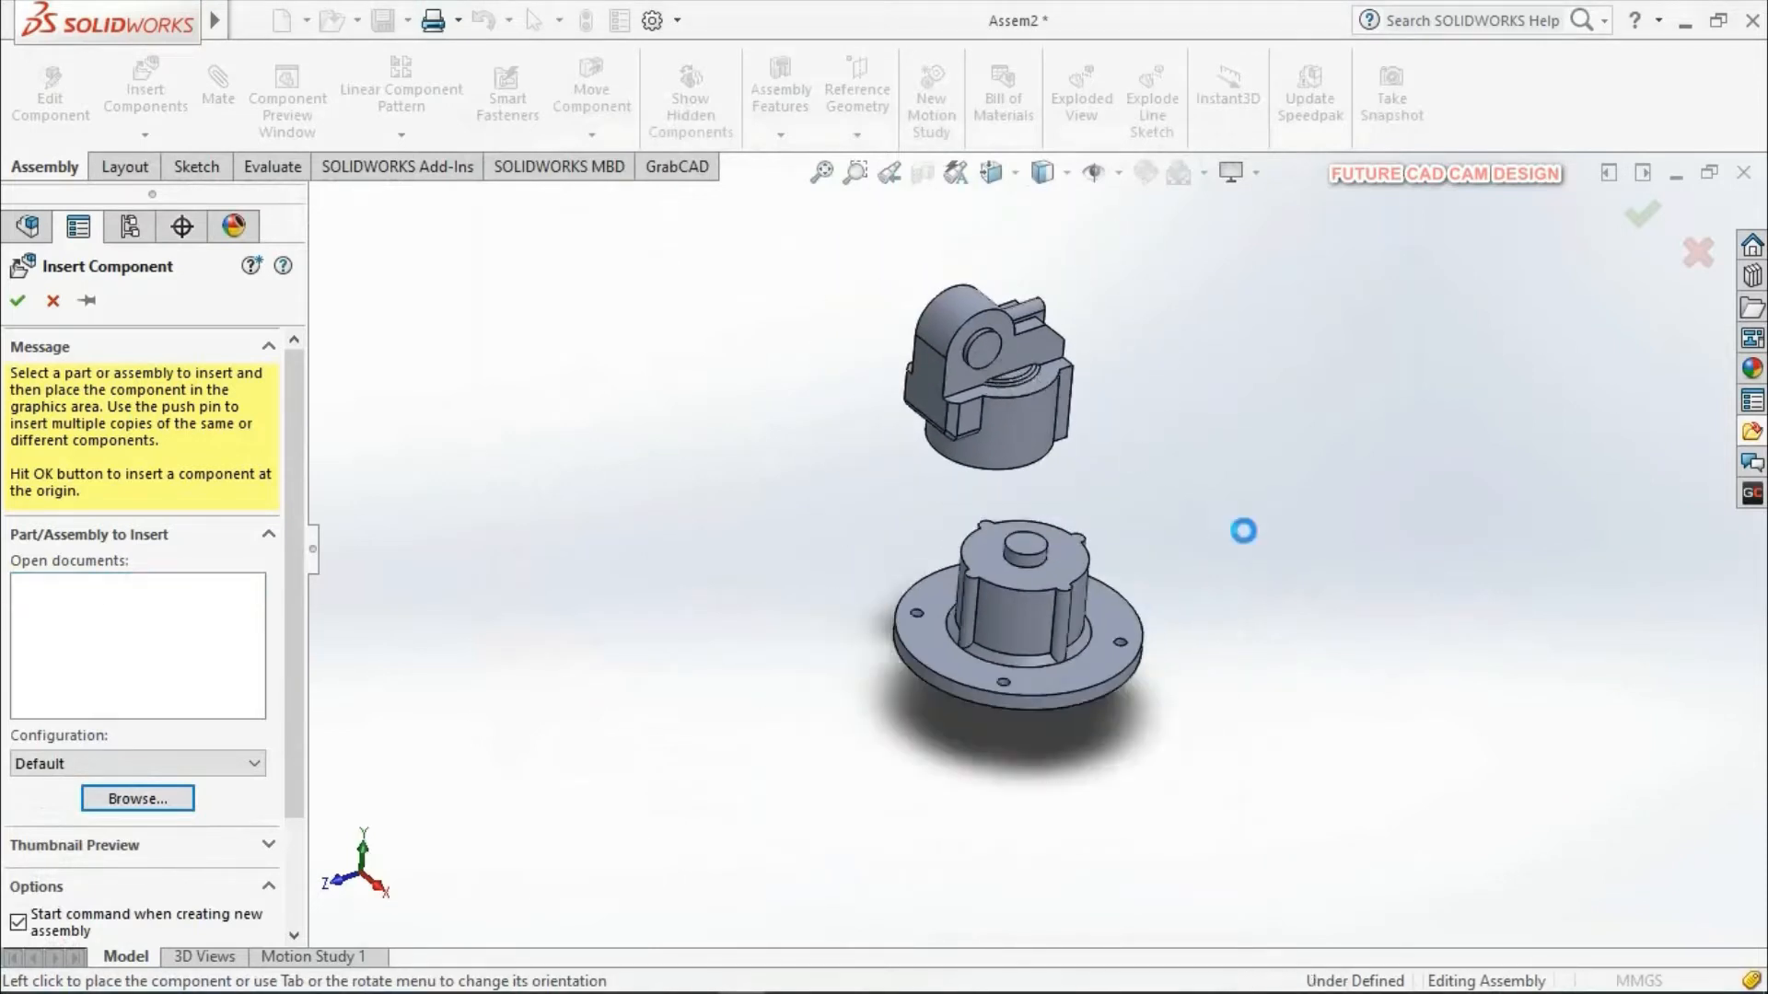
Step: Examine the hole in the underside of BASE 2 and the round boss on top of BASE 1
middle_click_drag(1267, 722, 1141, 516)
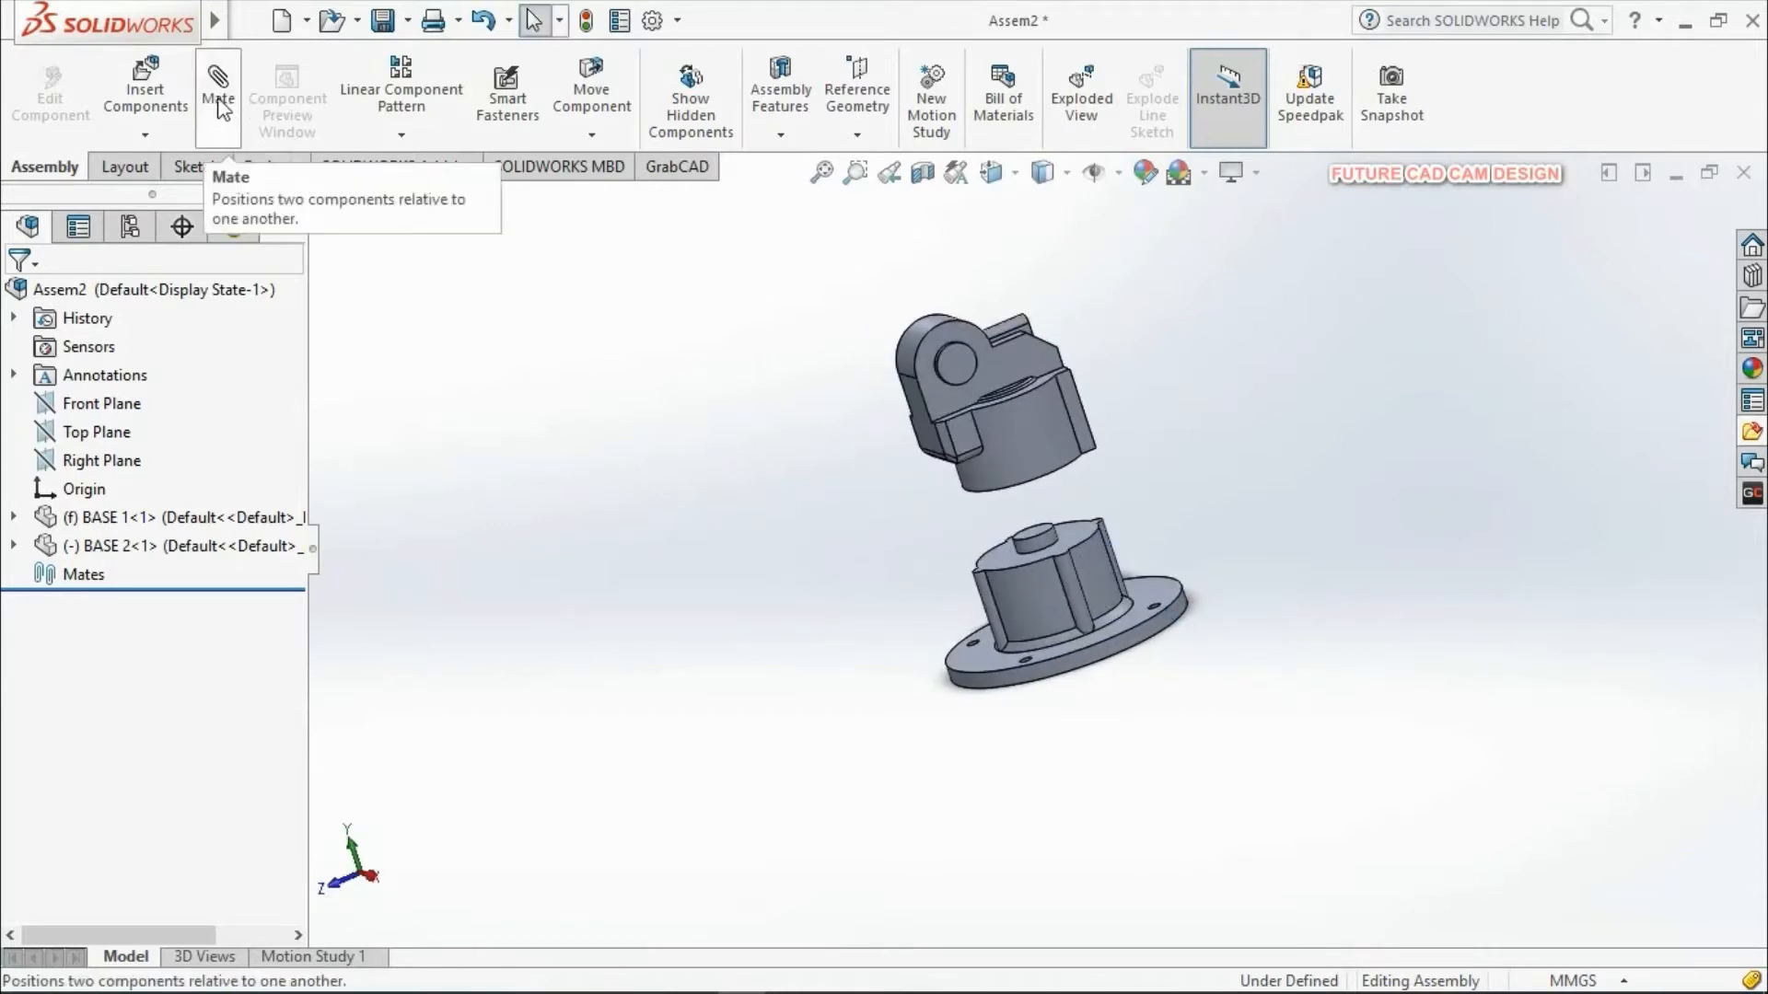
middle_click_drag(821, 479, 948, 386)
scroll(983, 547, "down", 2)
scroll(983, 547, "down", 2)
middle_click_drag(955, 568, 955, 468)
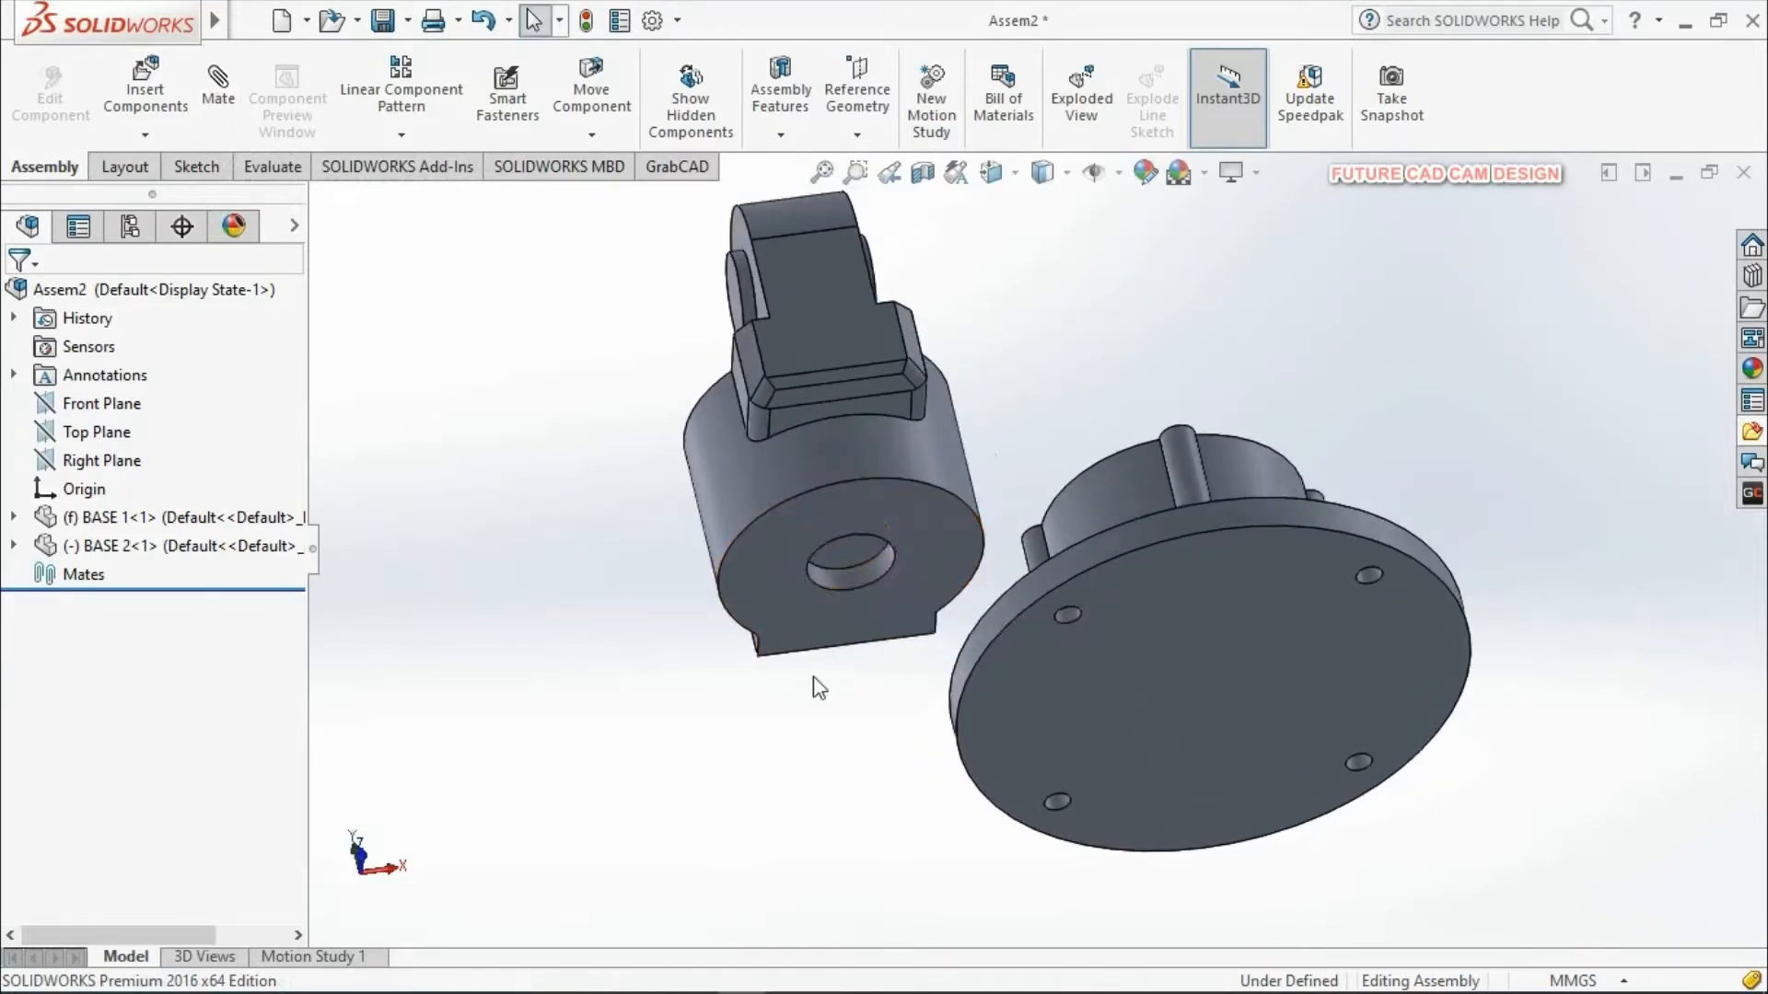
scroll(816, 675, "up", 3)
middle_click_drag(1162, 515, 1182, 619)
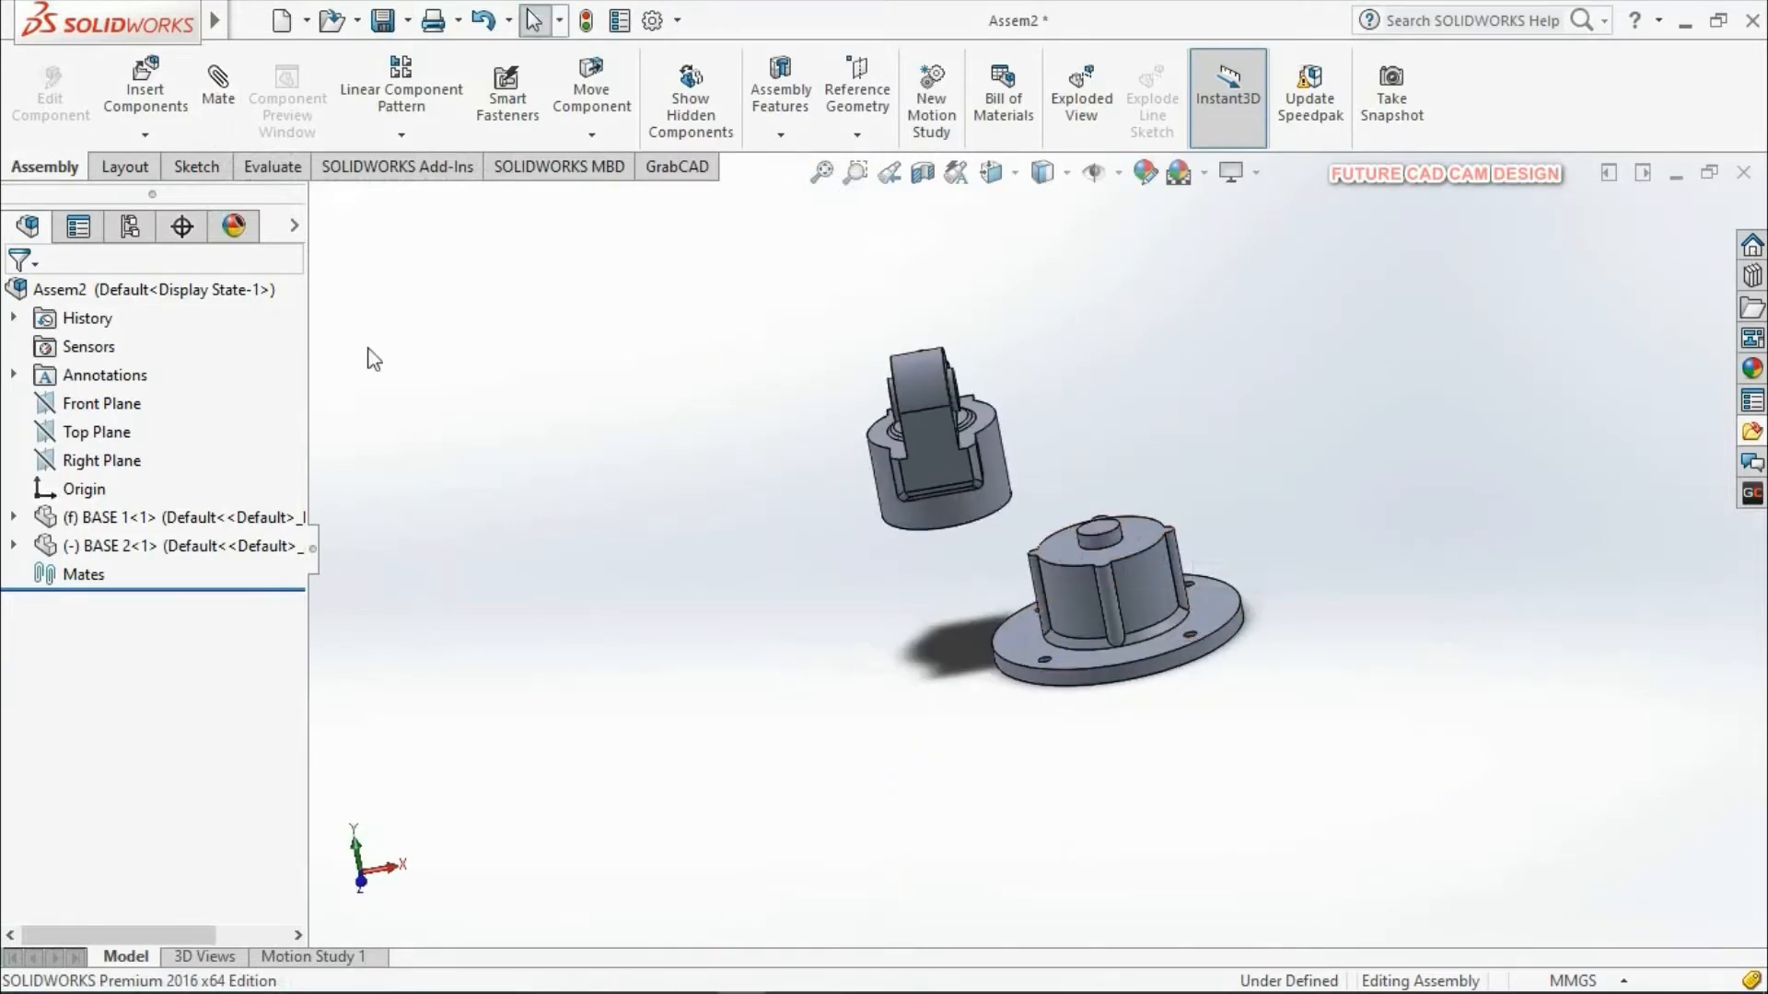
Step: Add a coincident mate between the hole edge on BASE 2's underside and the lower circular edge of BASE 1's top boss
left_click(218, 87)
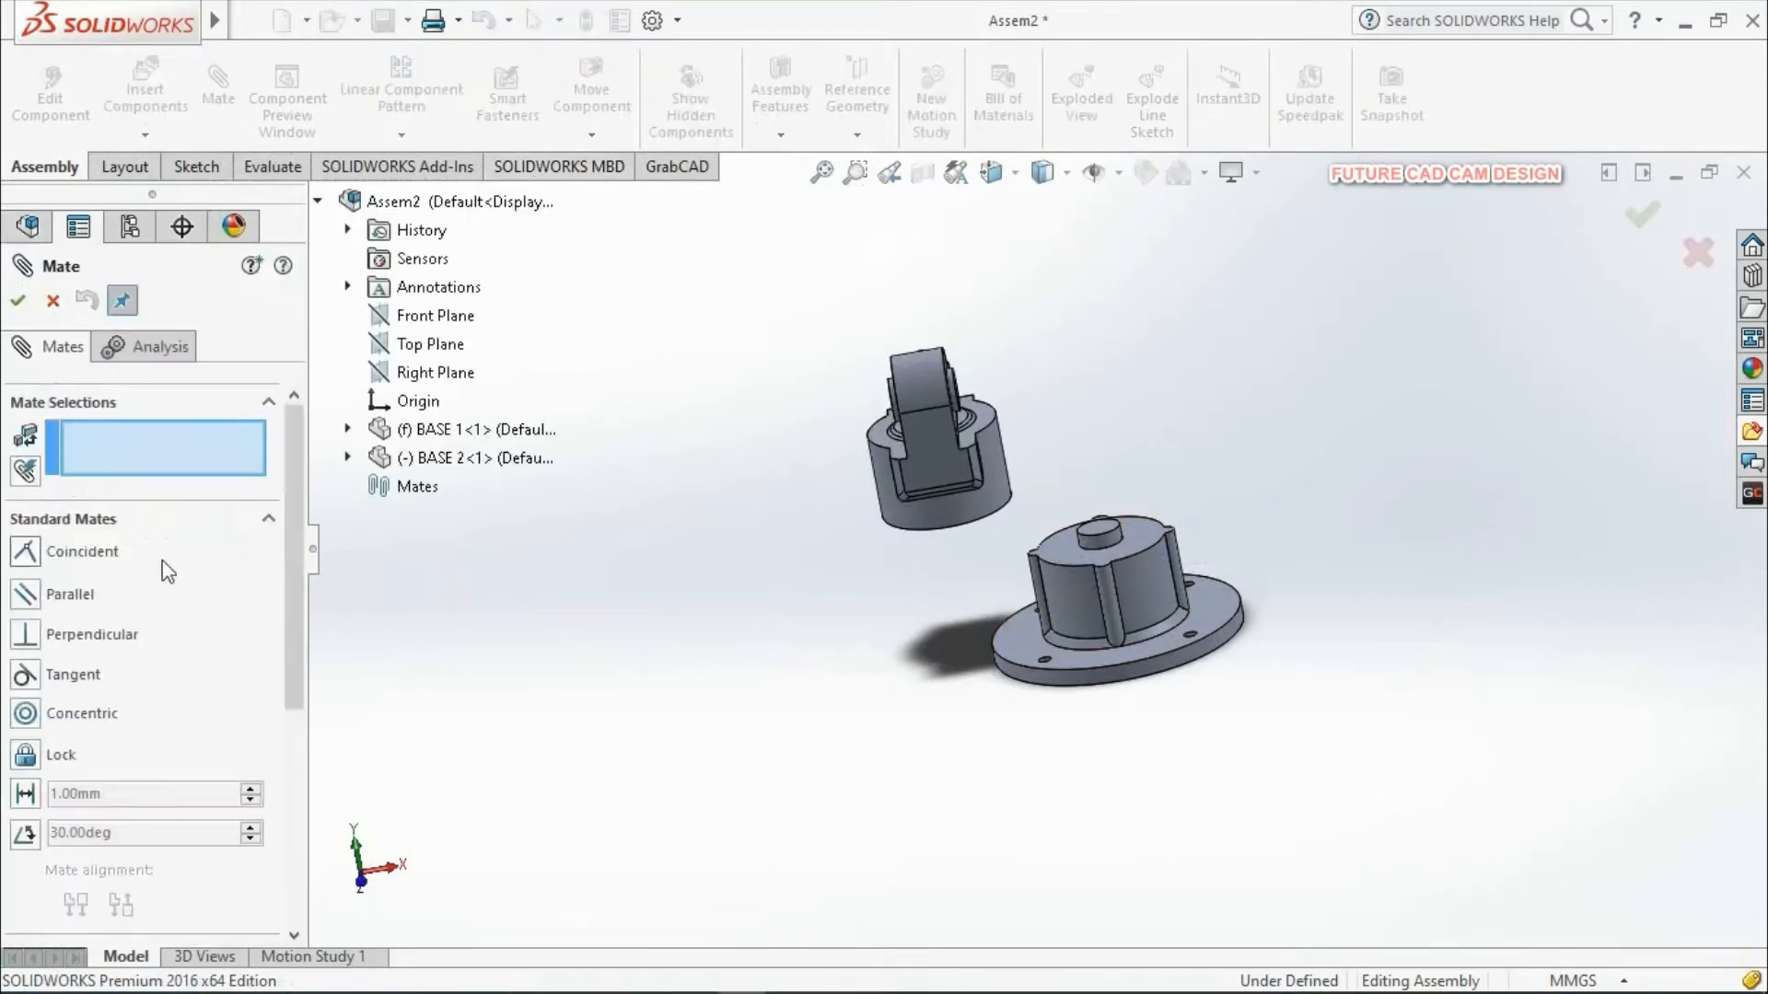
middle_click_drag(913, 600, 951, 422)
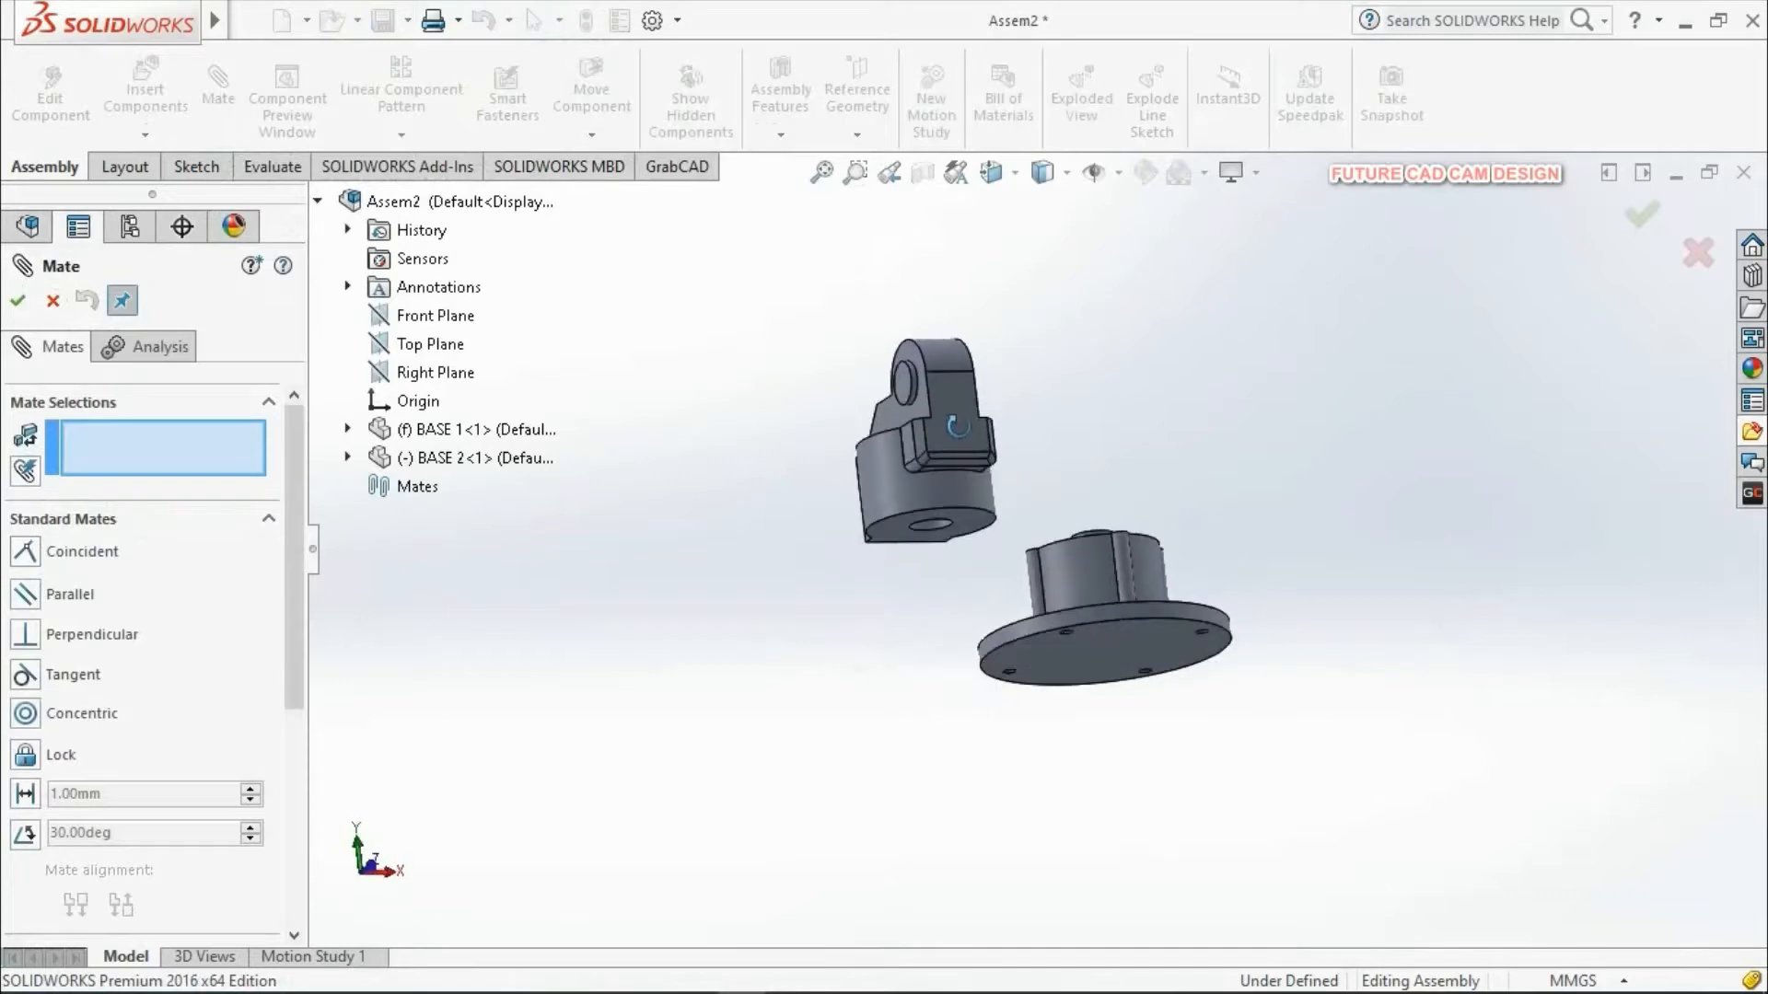
left_click(25, 557)
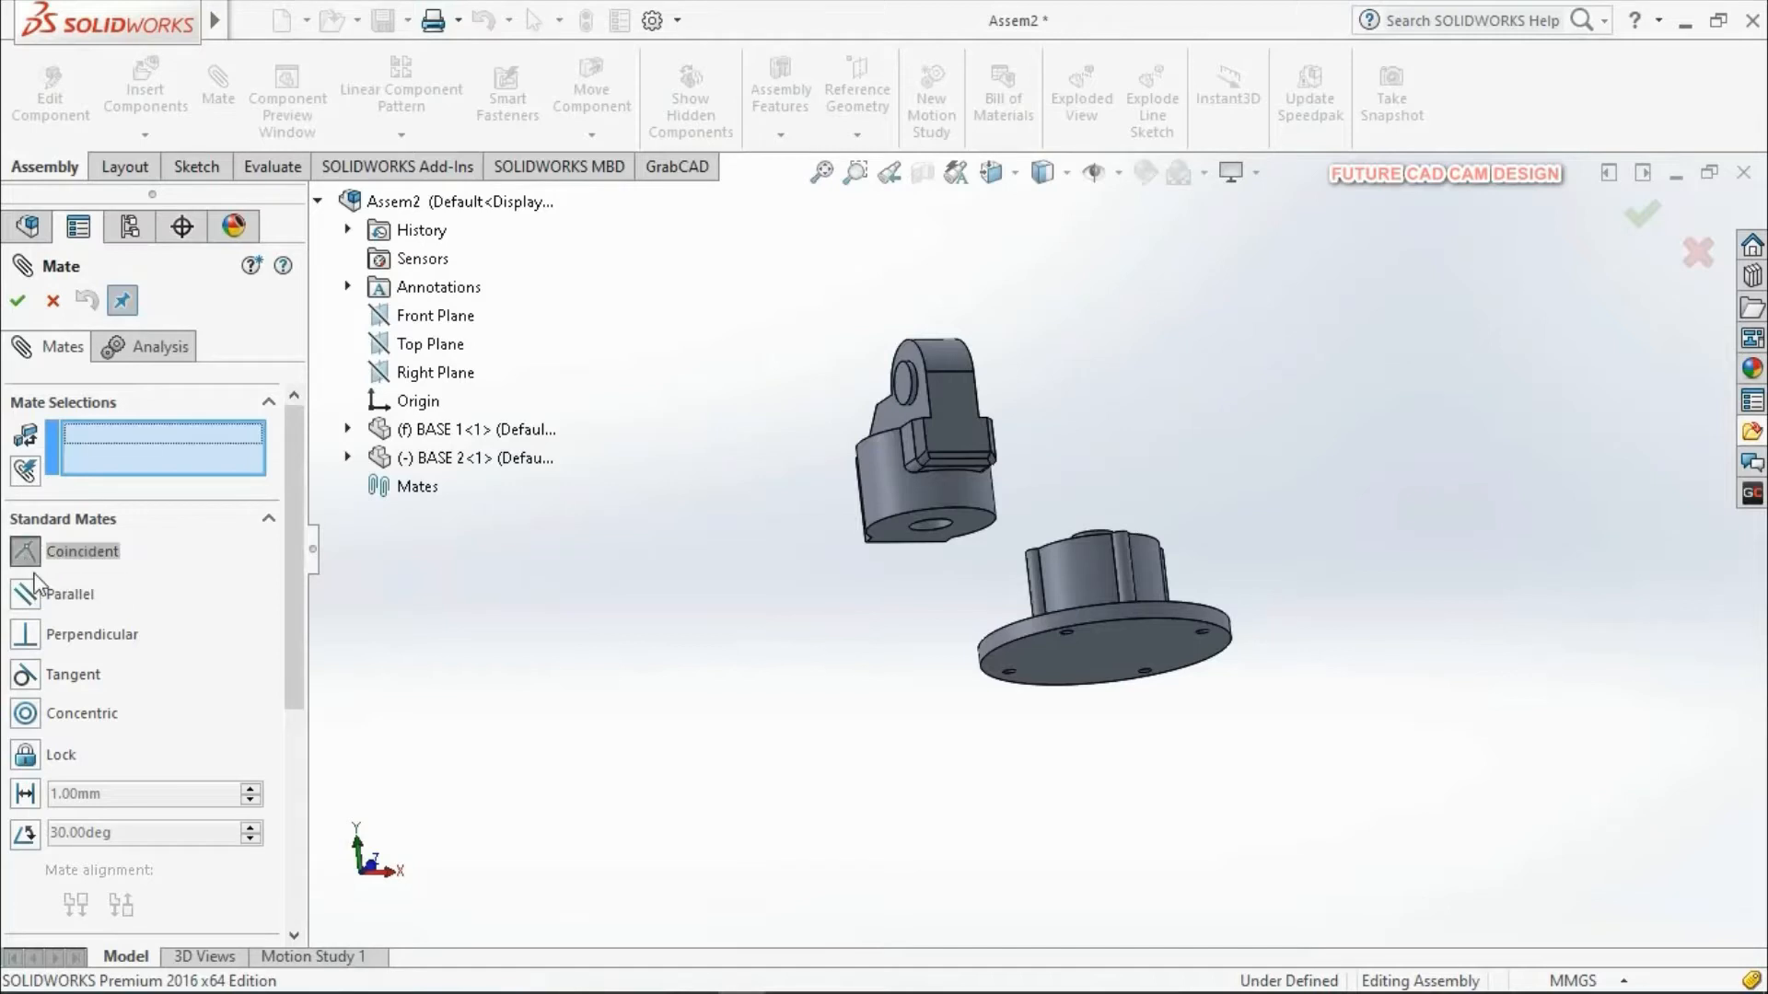
middle_click_drag(900, 561, 963, 539)
scroll(961, 541, "down", 6)
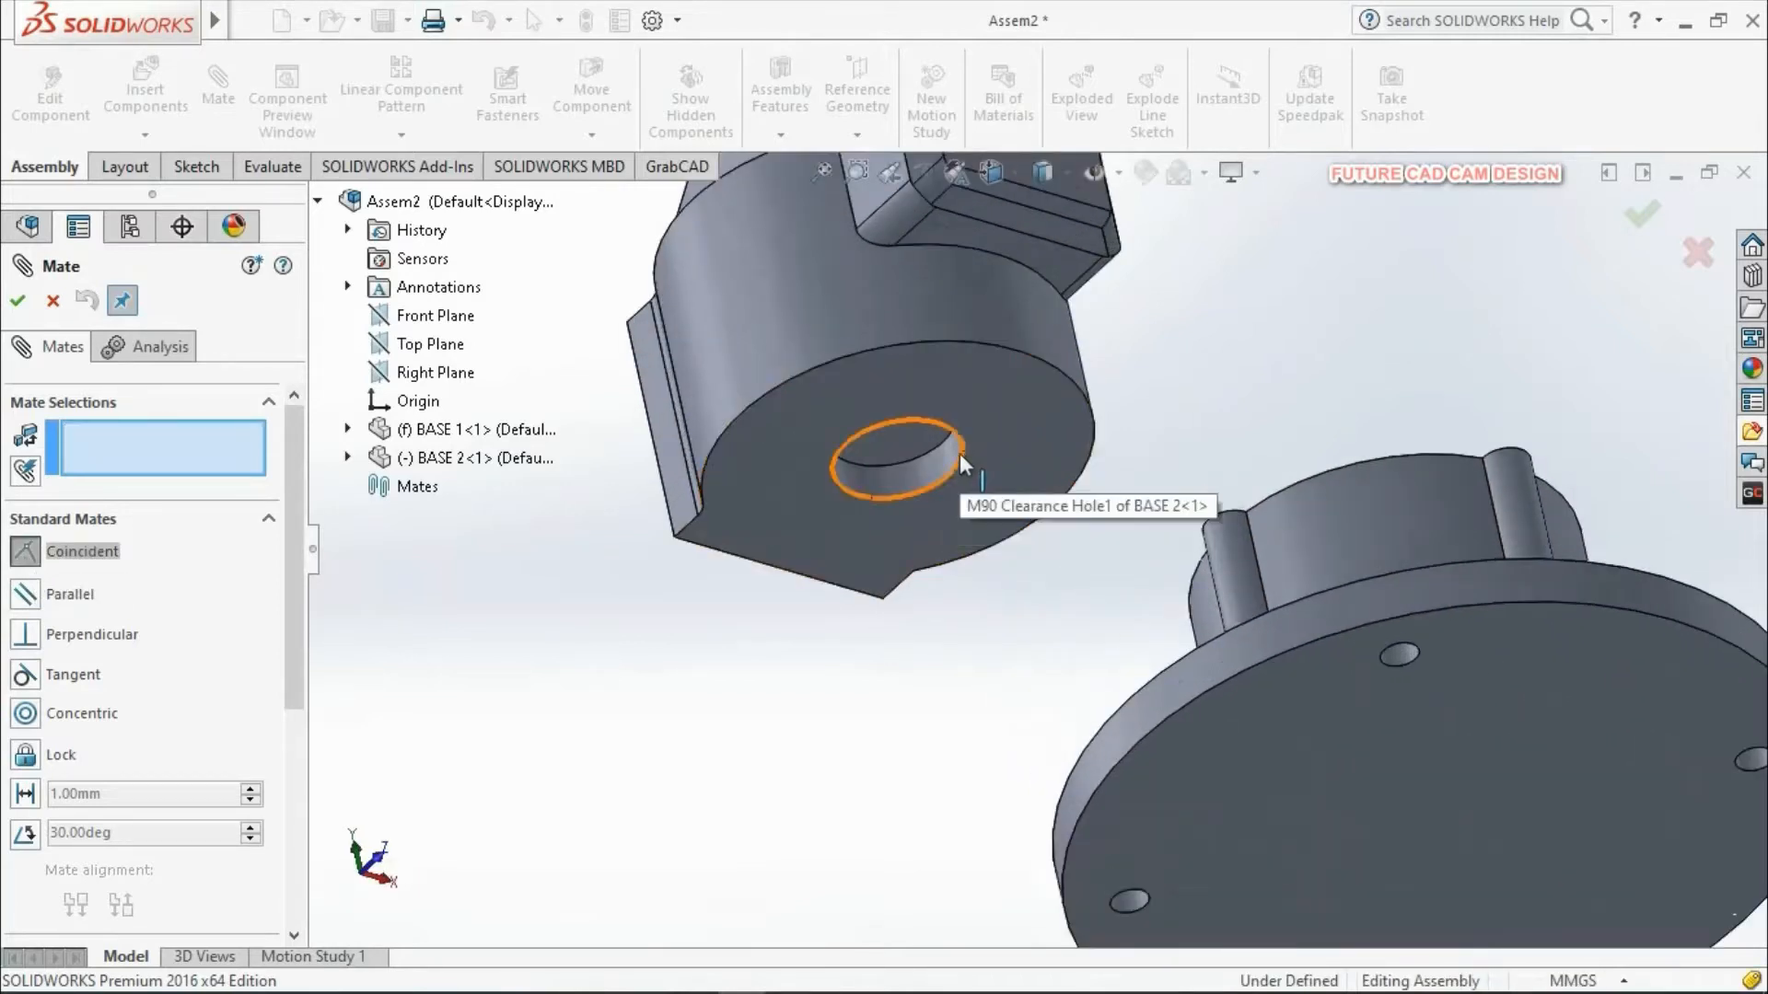
left_click(959, 453)
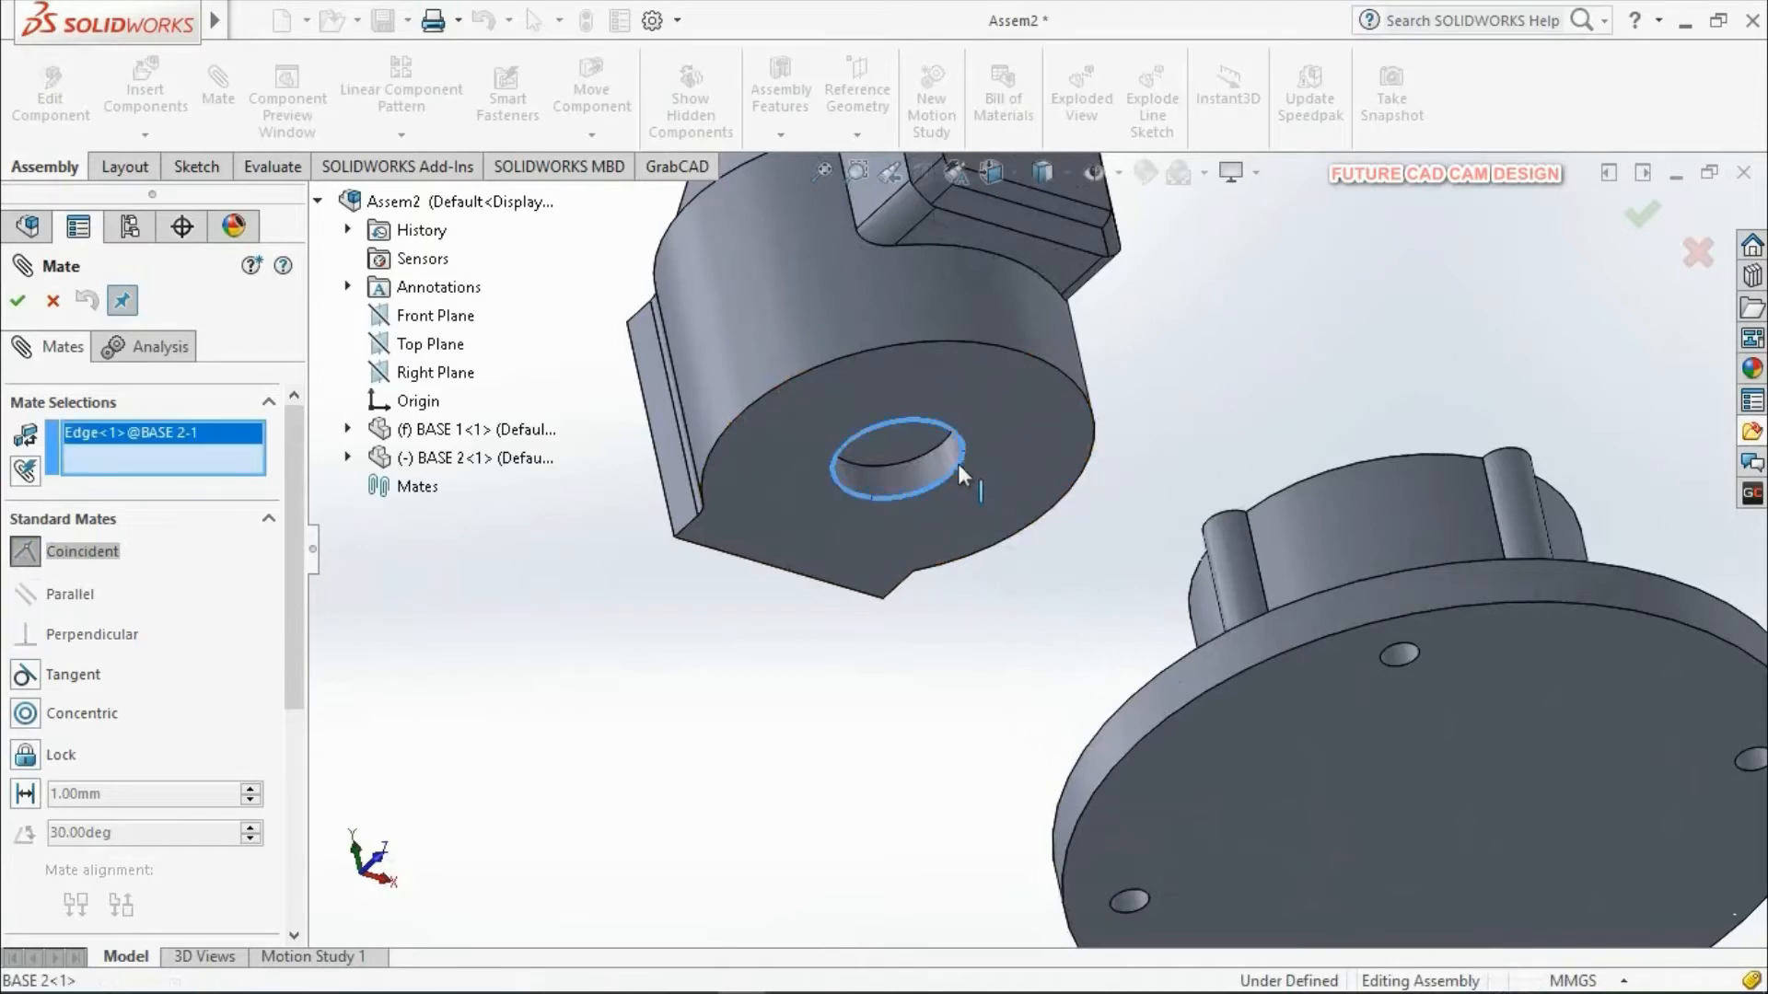
scroll(959, 651, "up", 8)
middle_click_drag(959, 650, 1236, 594)
scroll(1199, 511, "down", 3)
scroll(1164, 563, "down", 6)
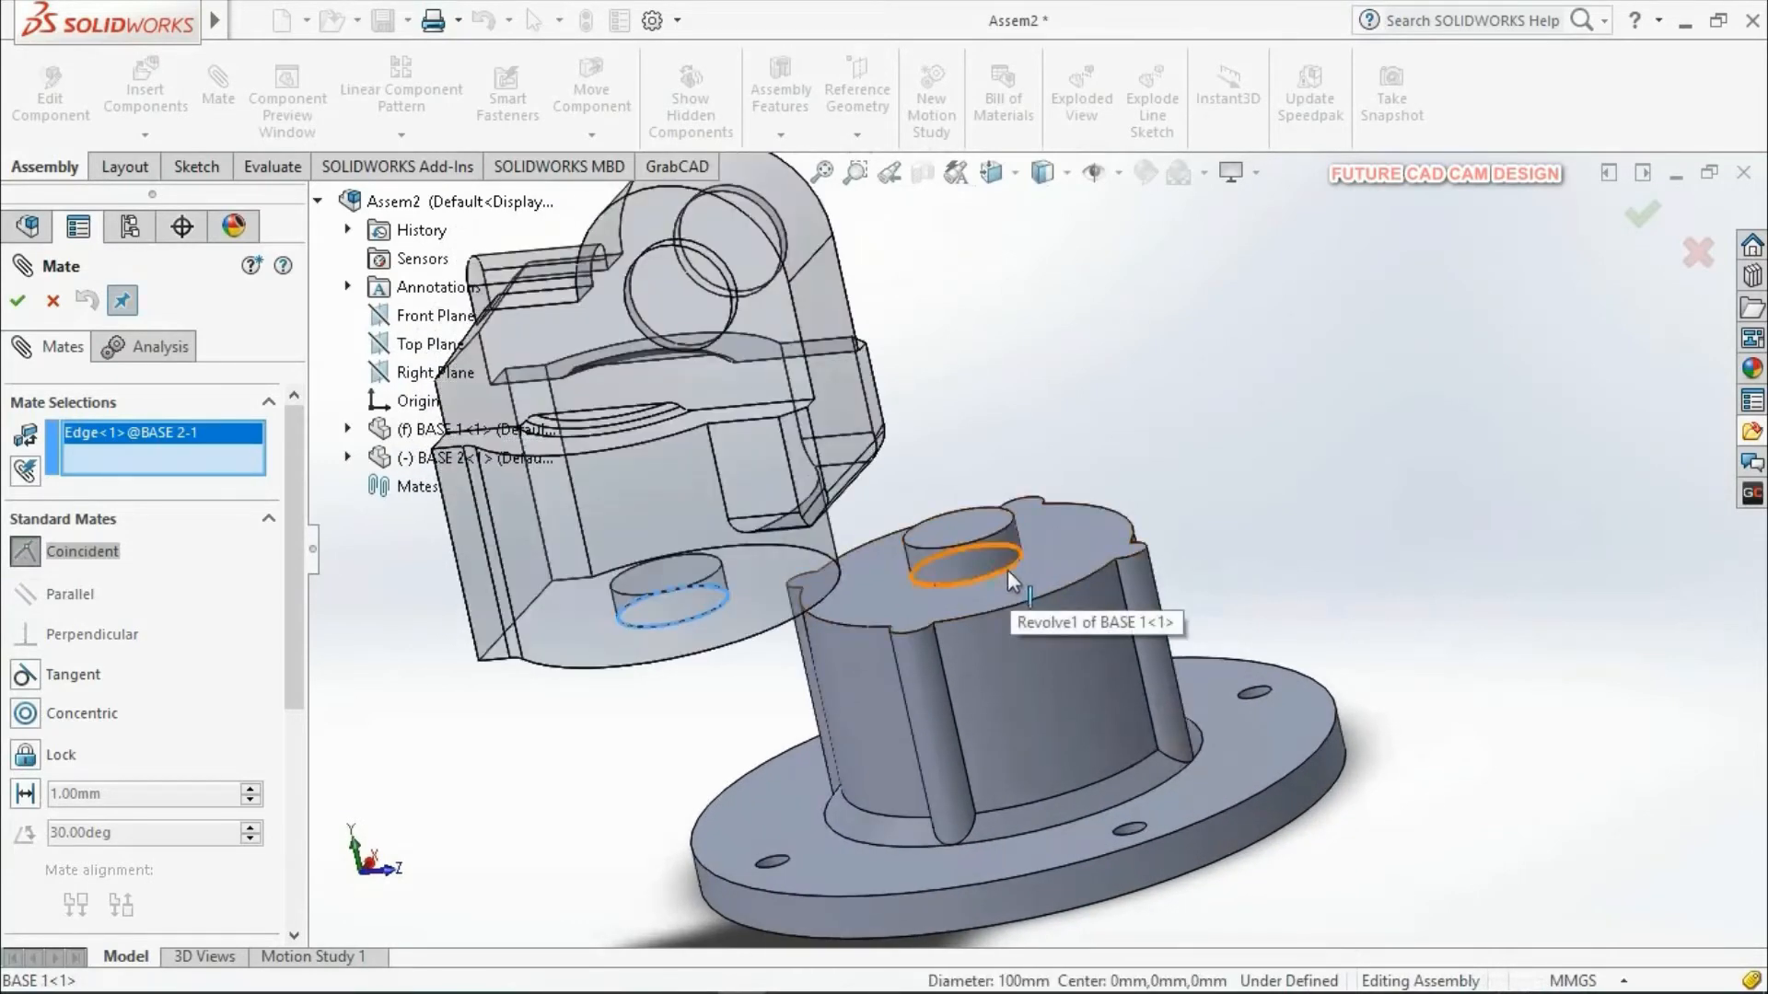
left_click(1007, 571)
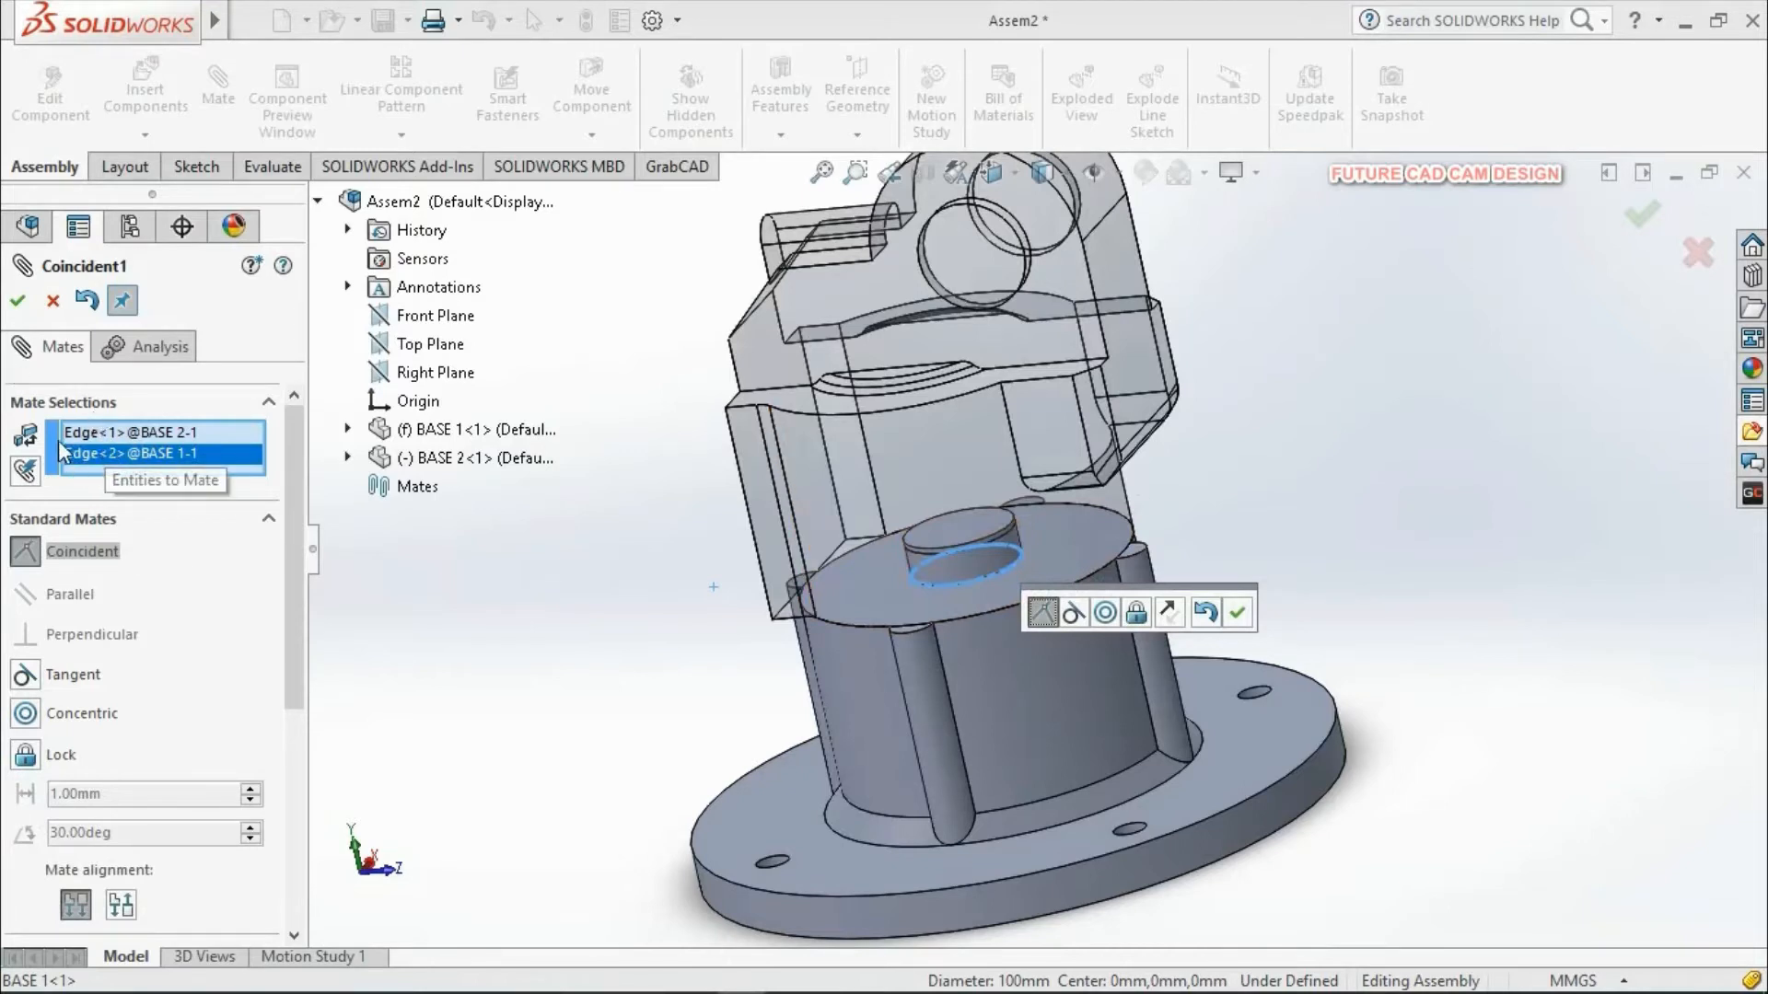
left_click(84, 452)
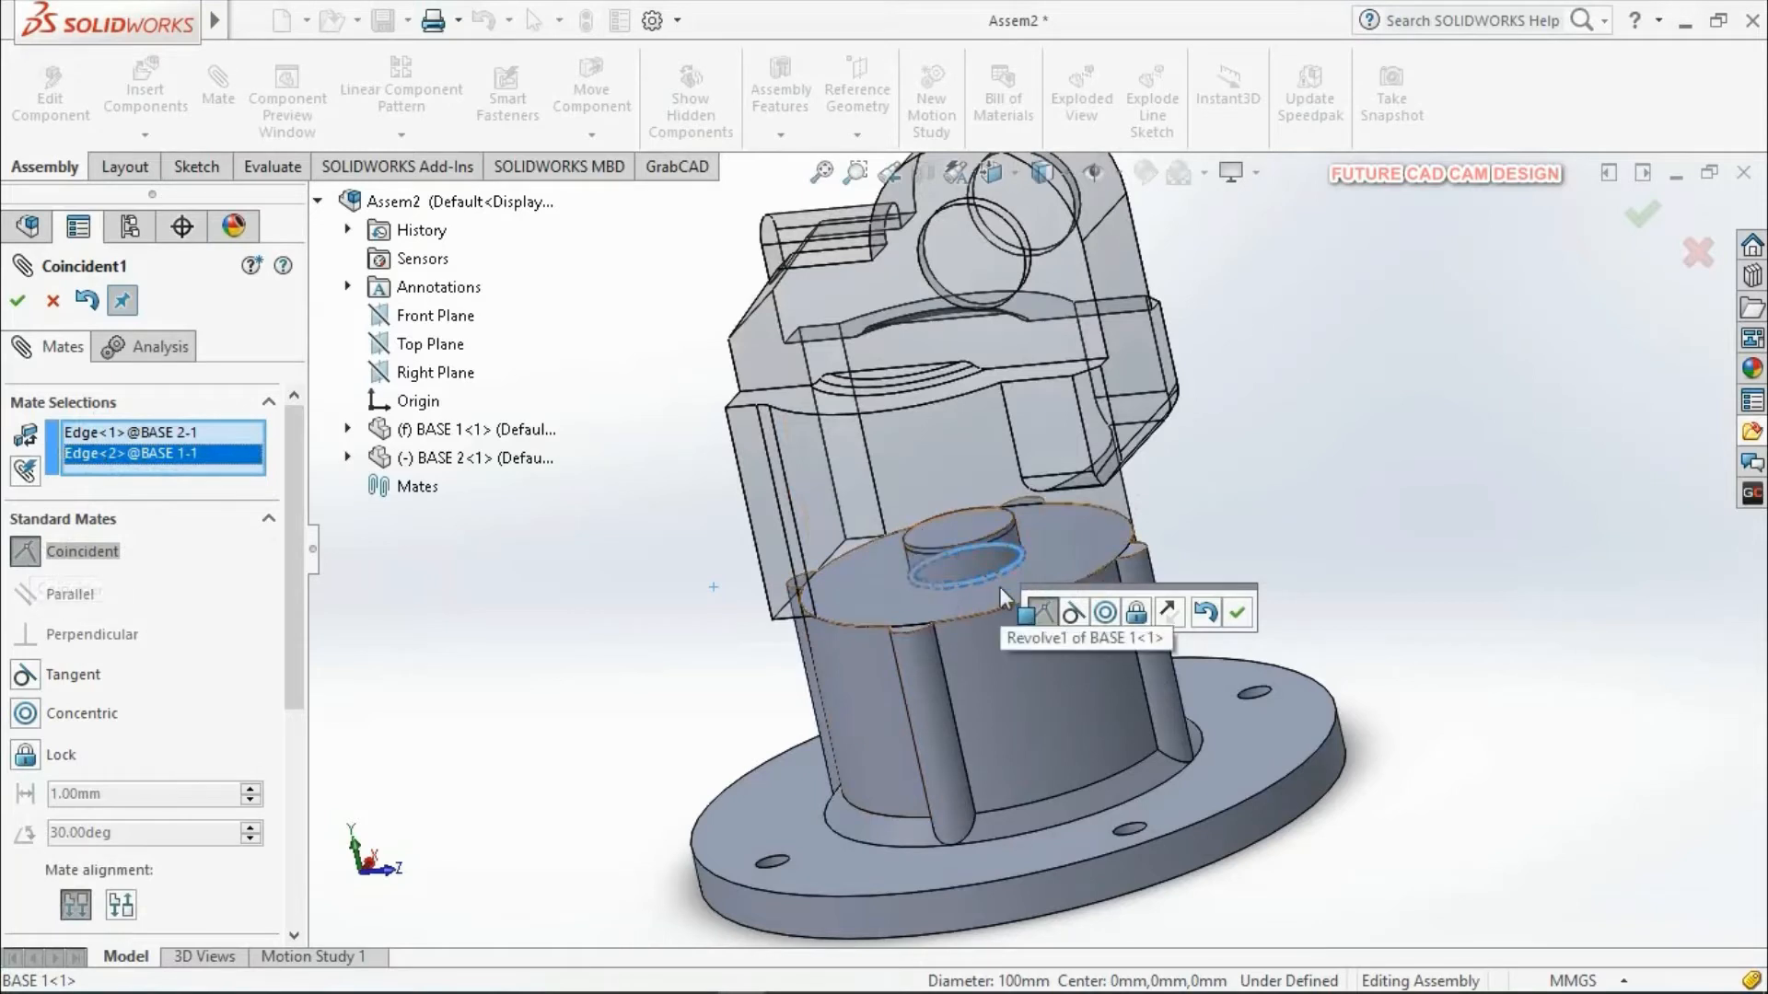
left_click(17, 308)
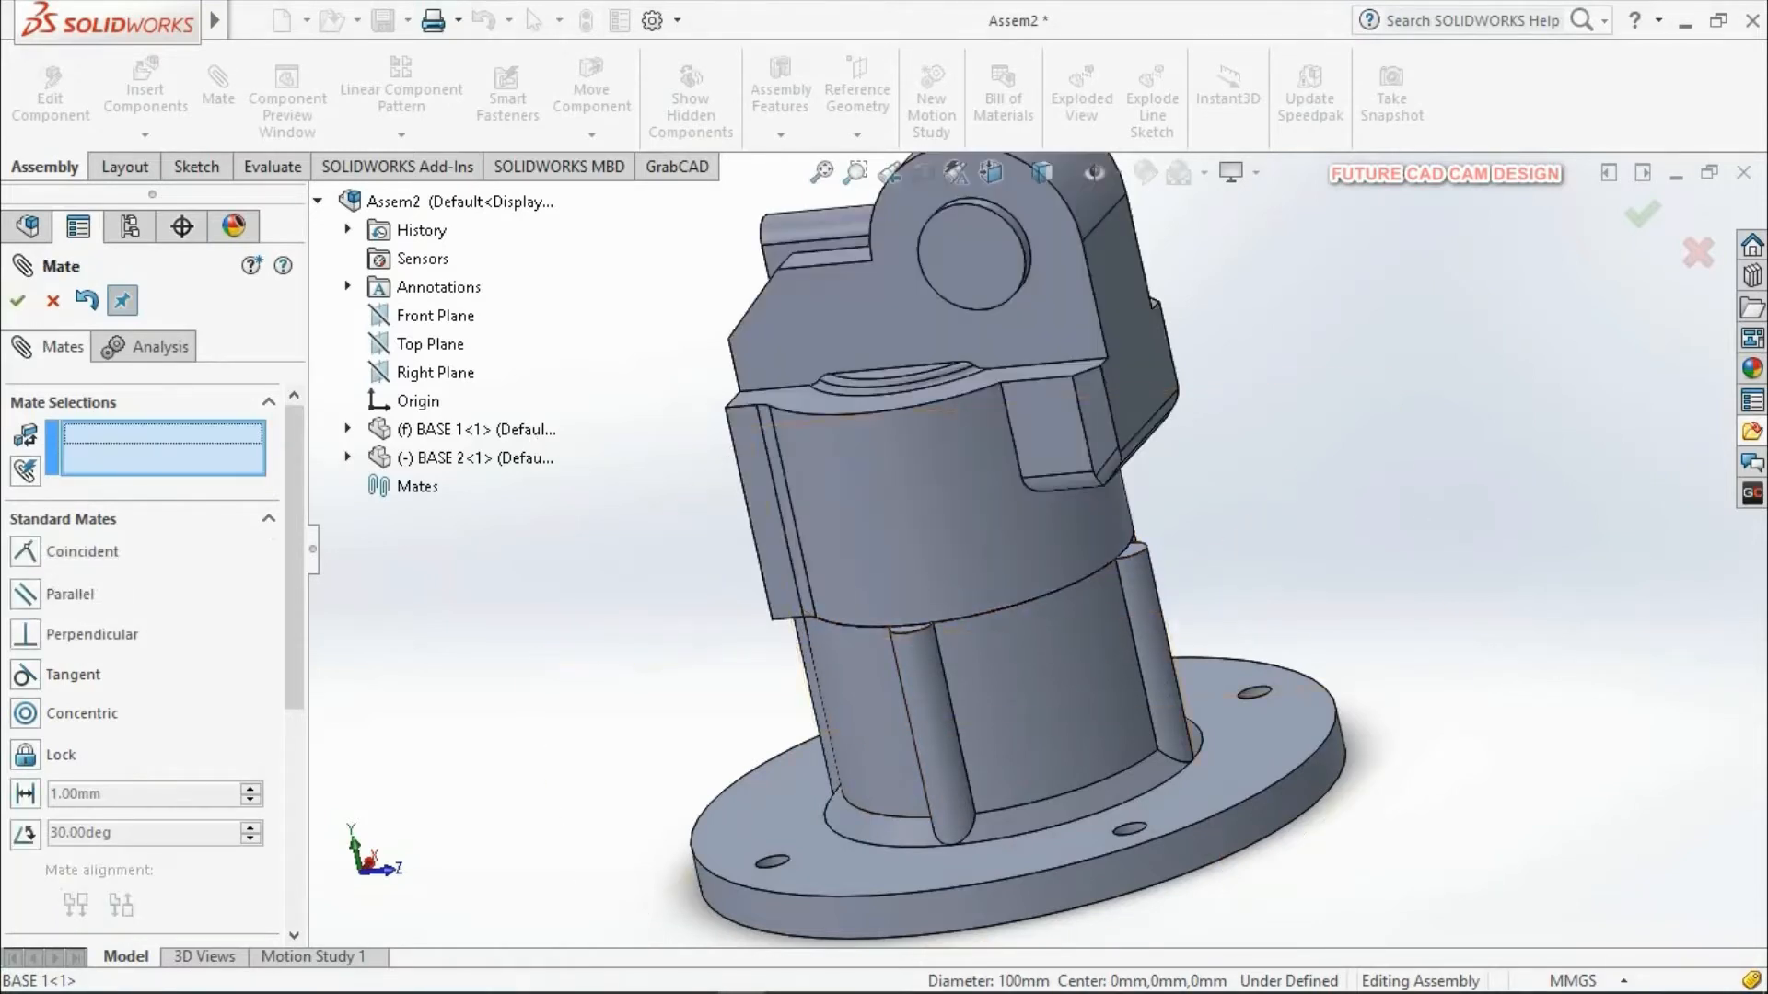
left_click(54, 304)
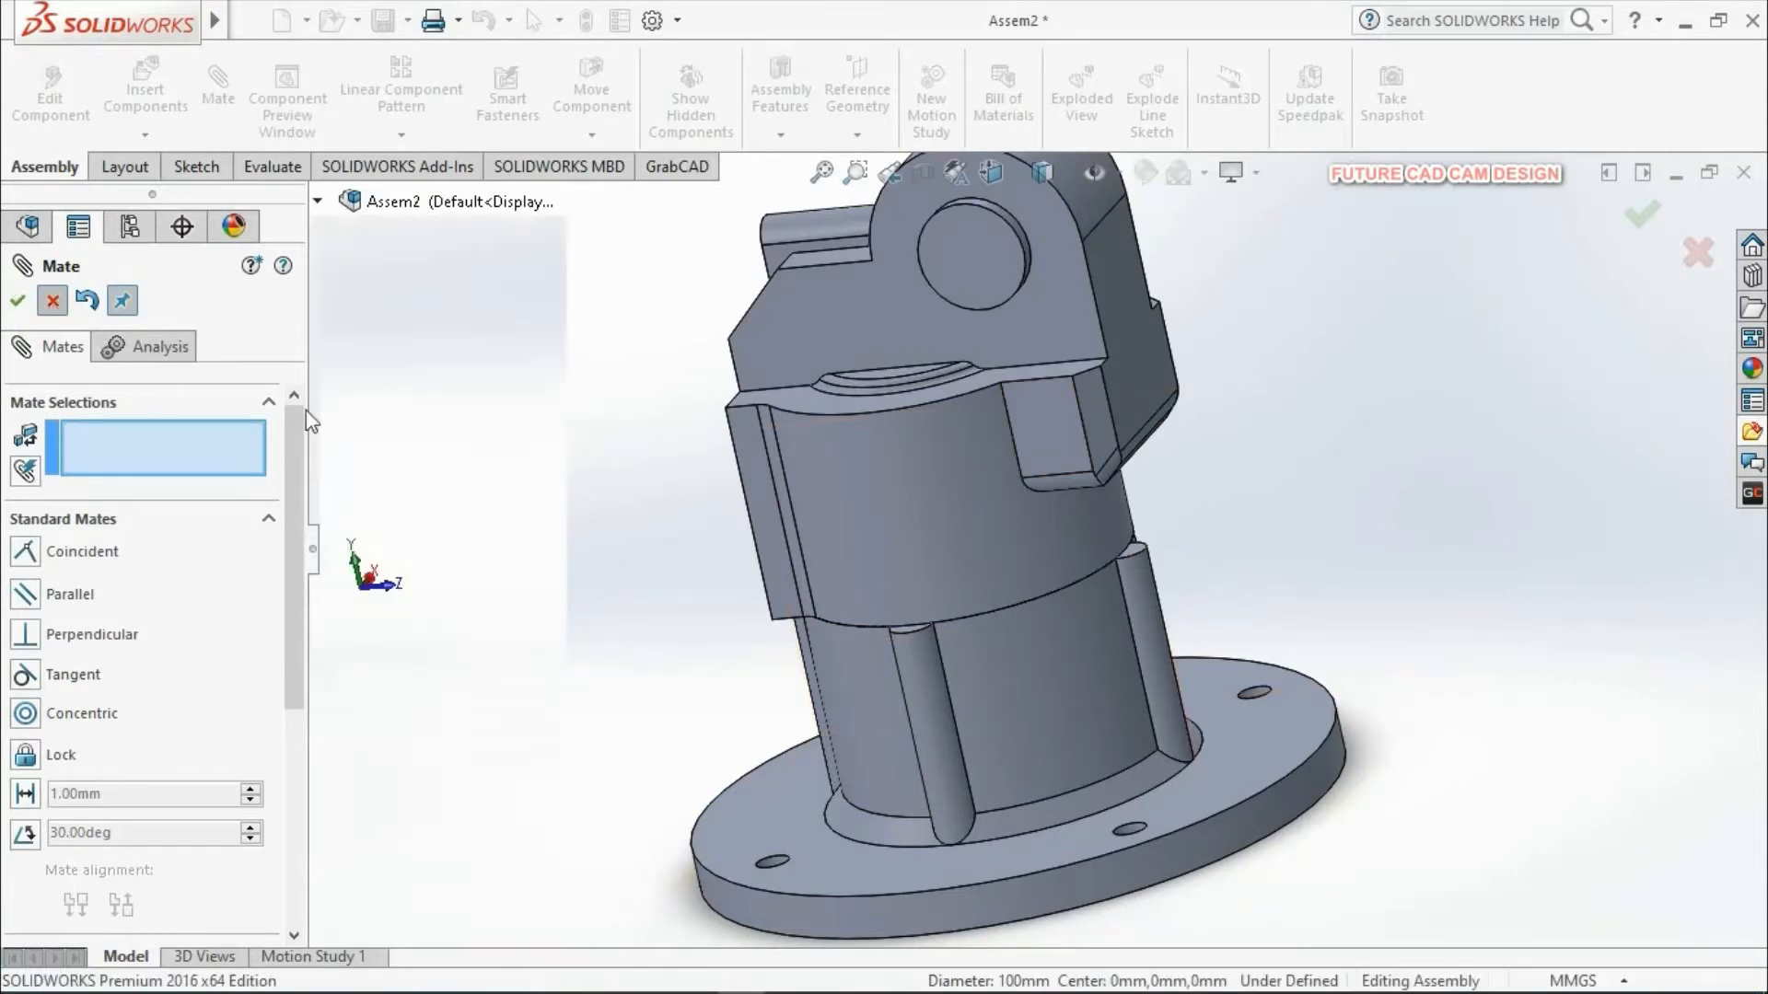
Step: Swivel BASE 2 slightly on BASE 1 with the Move Component command to test its motion
scroll(797, 610, "up", 3)
middle_click_drag(1294, 620, 927, 680)
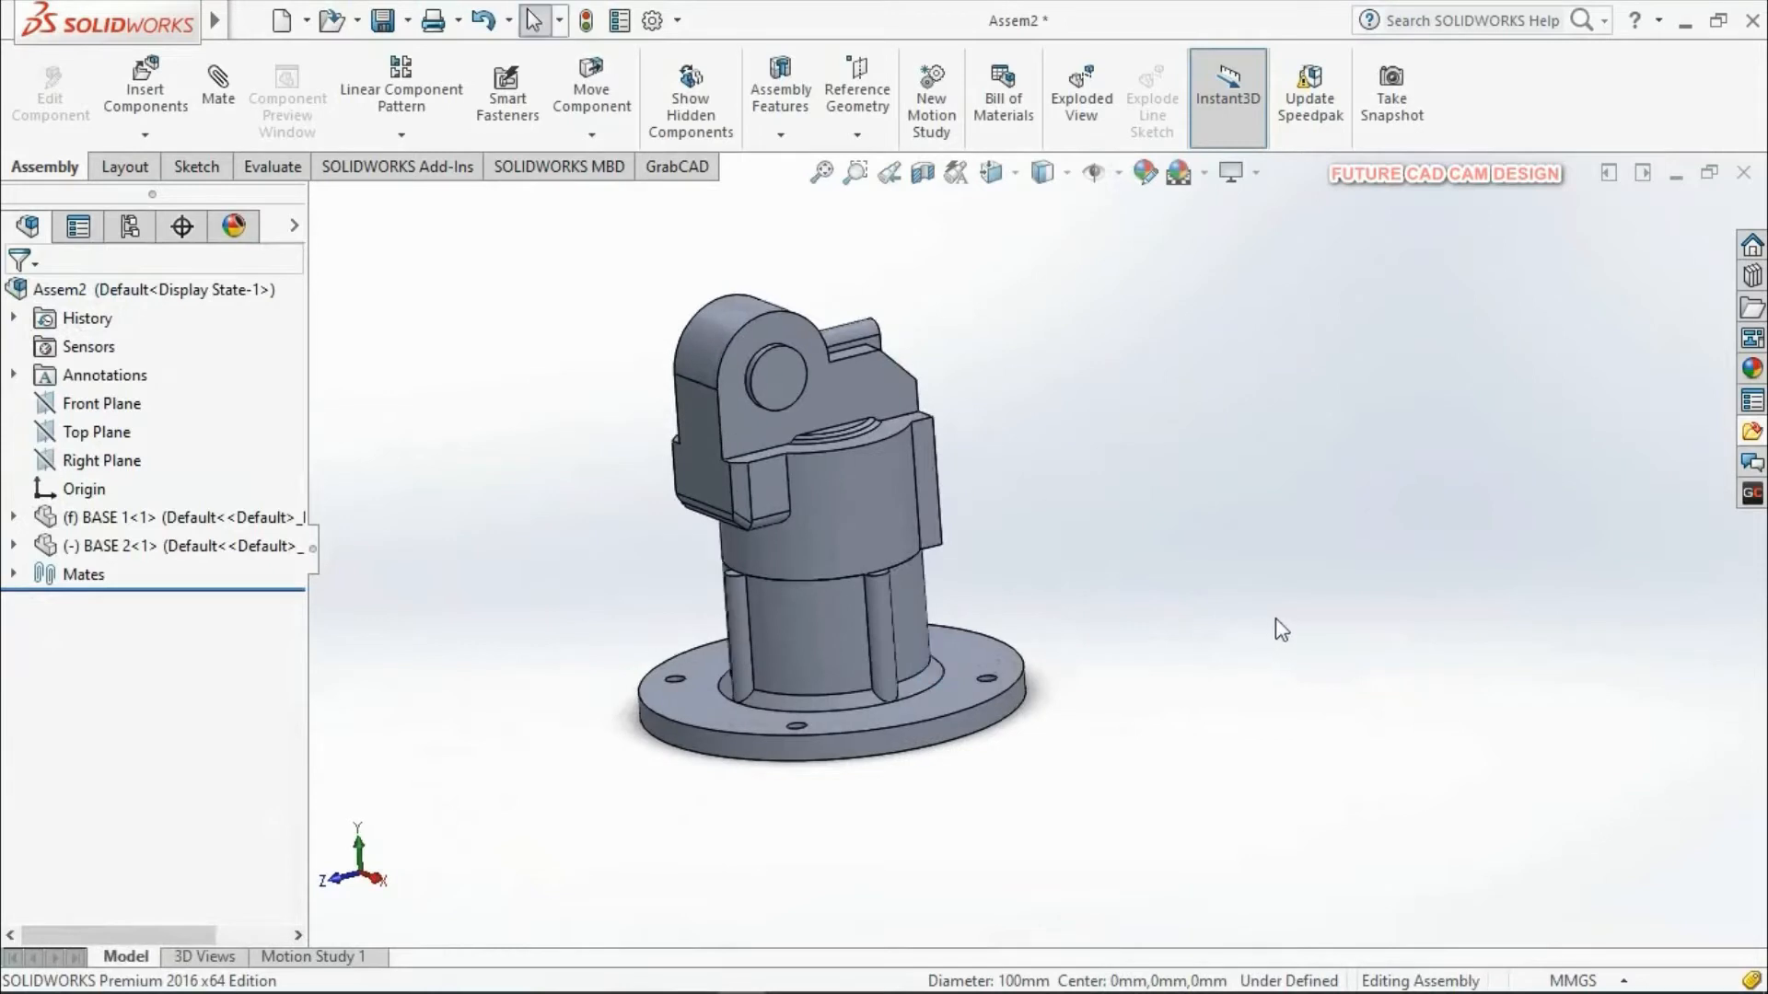
scroll(1013, 564, "up", 4)
scroll(949, 453, "down", 3)
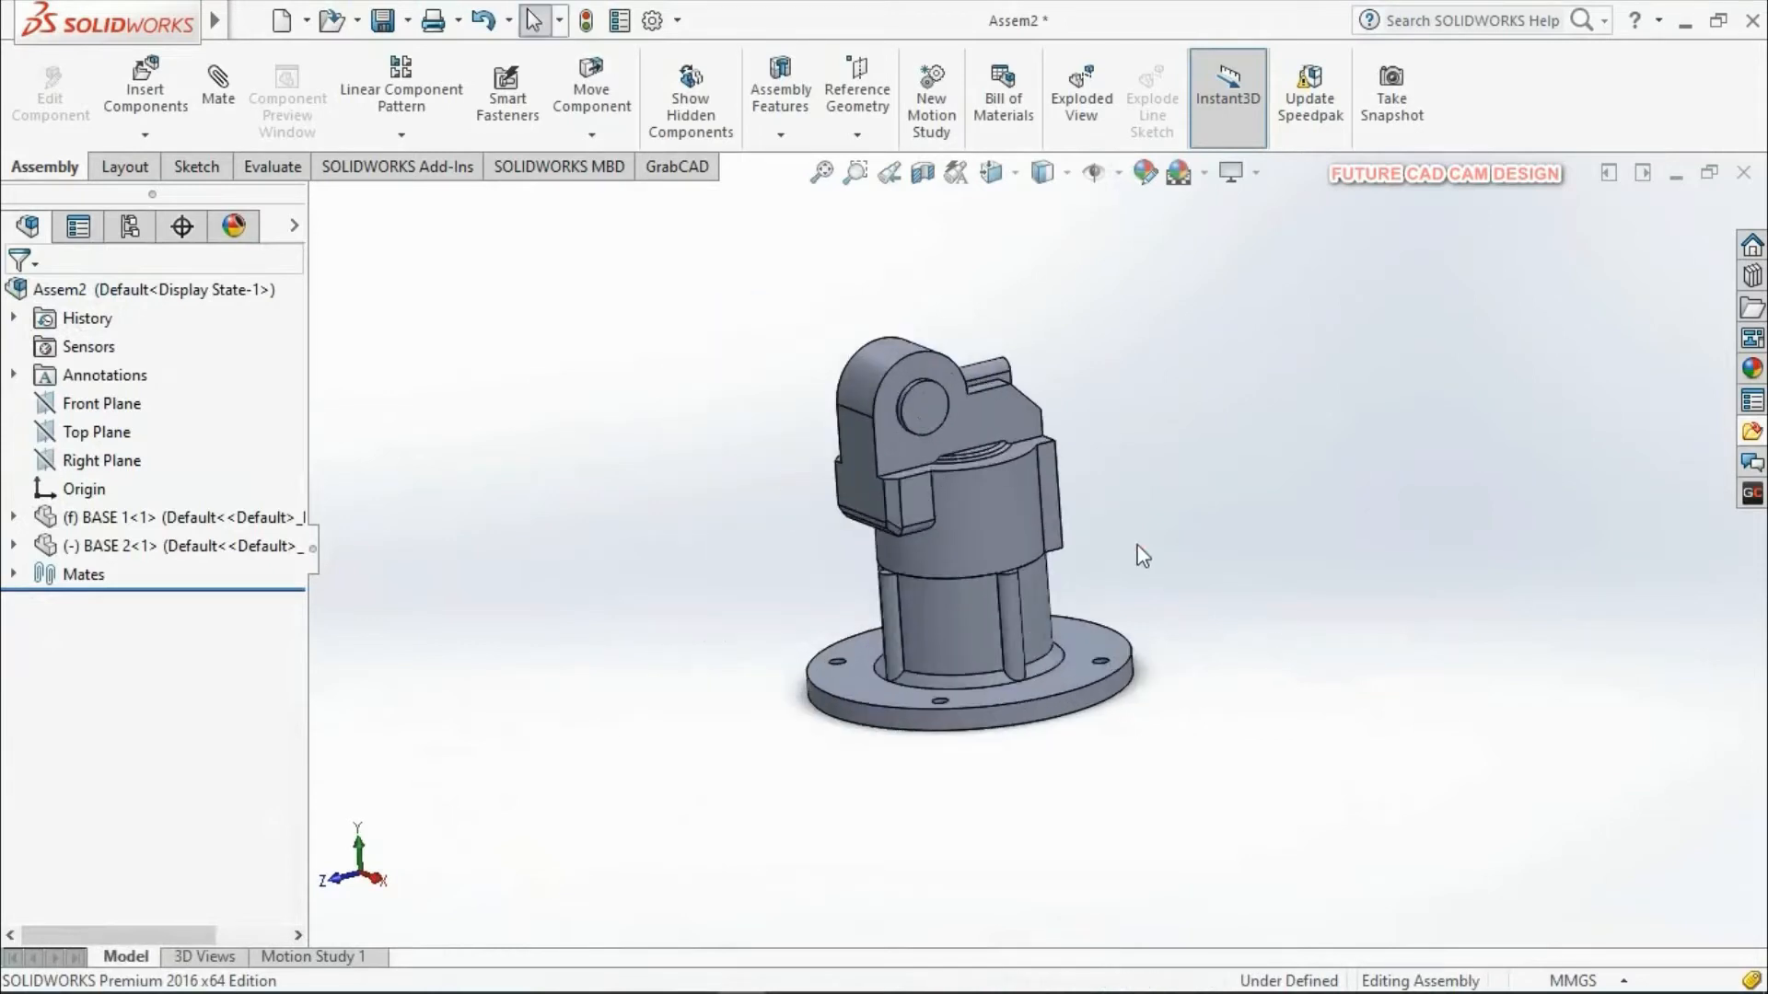
middle_click_drag(1140, 553, 1103, 502)
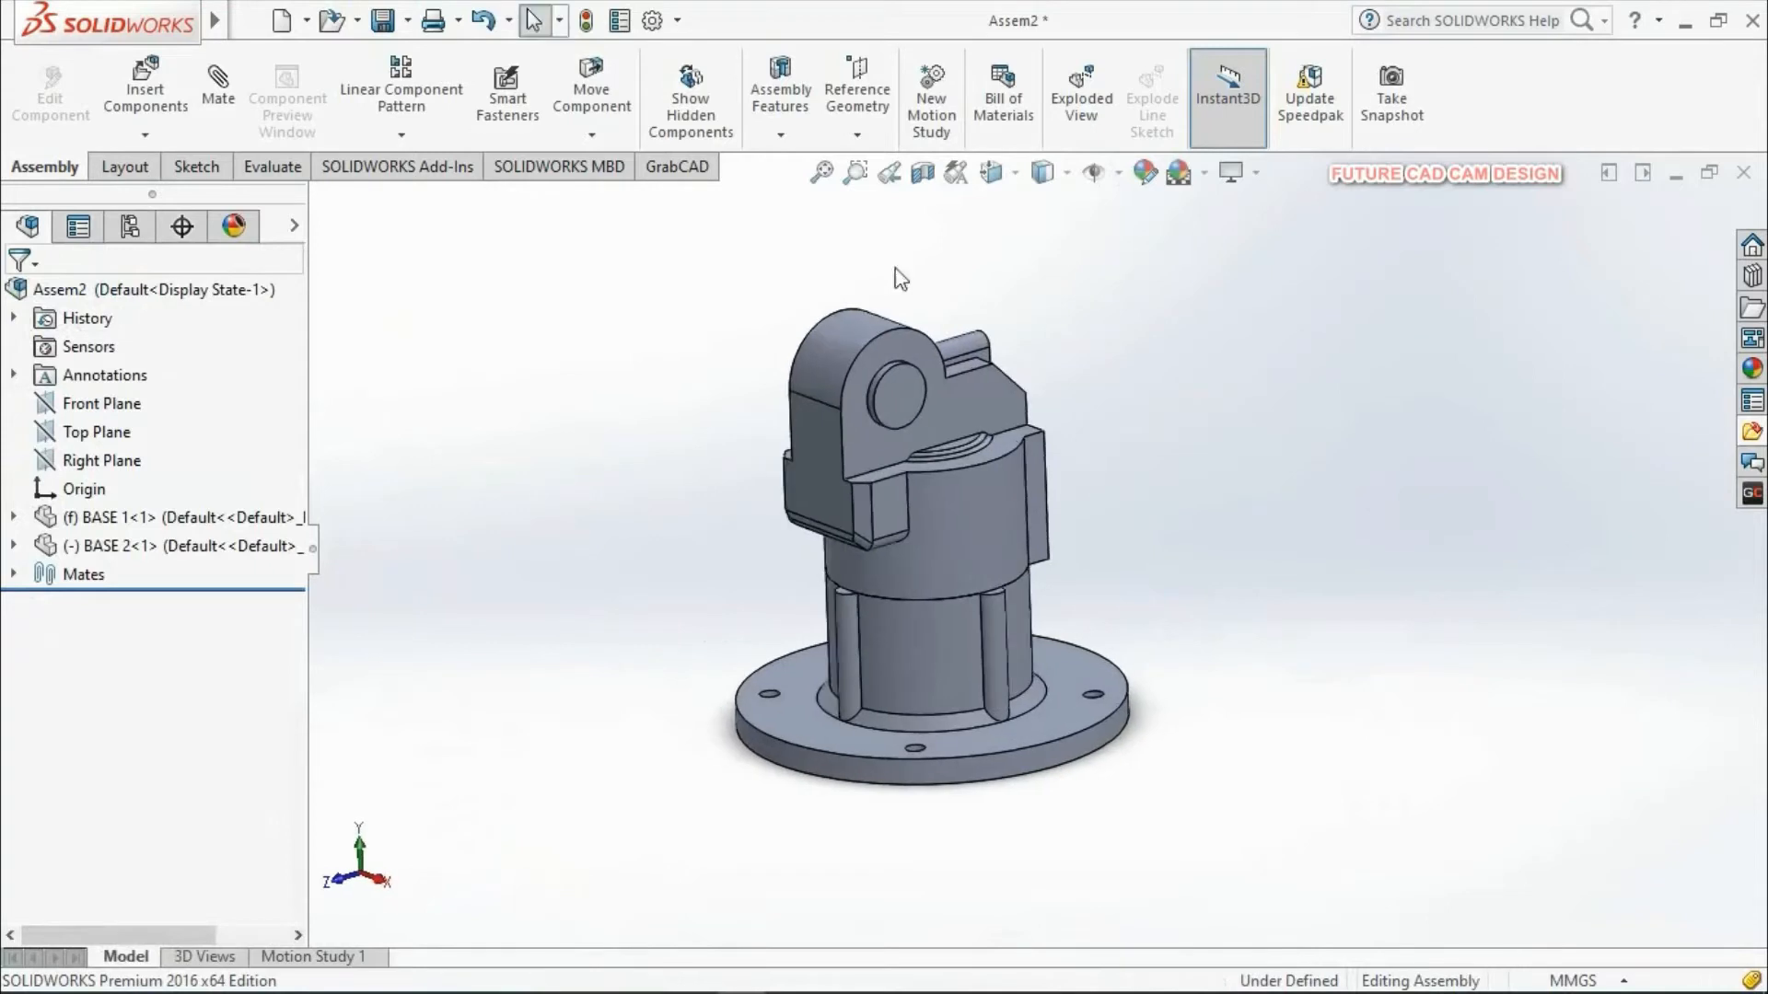
left_click(610, 134)
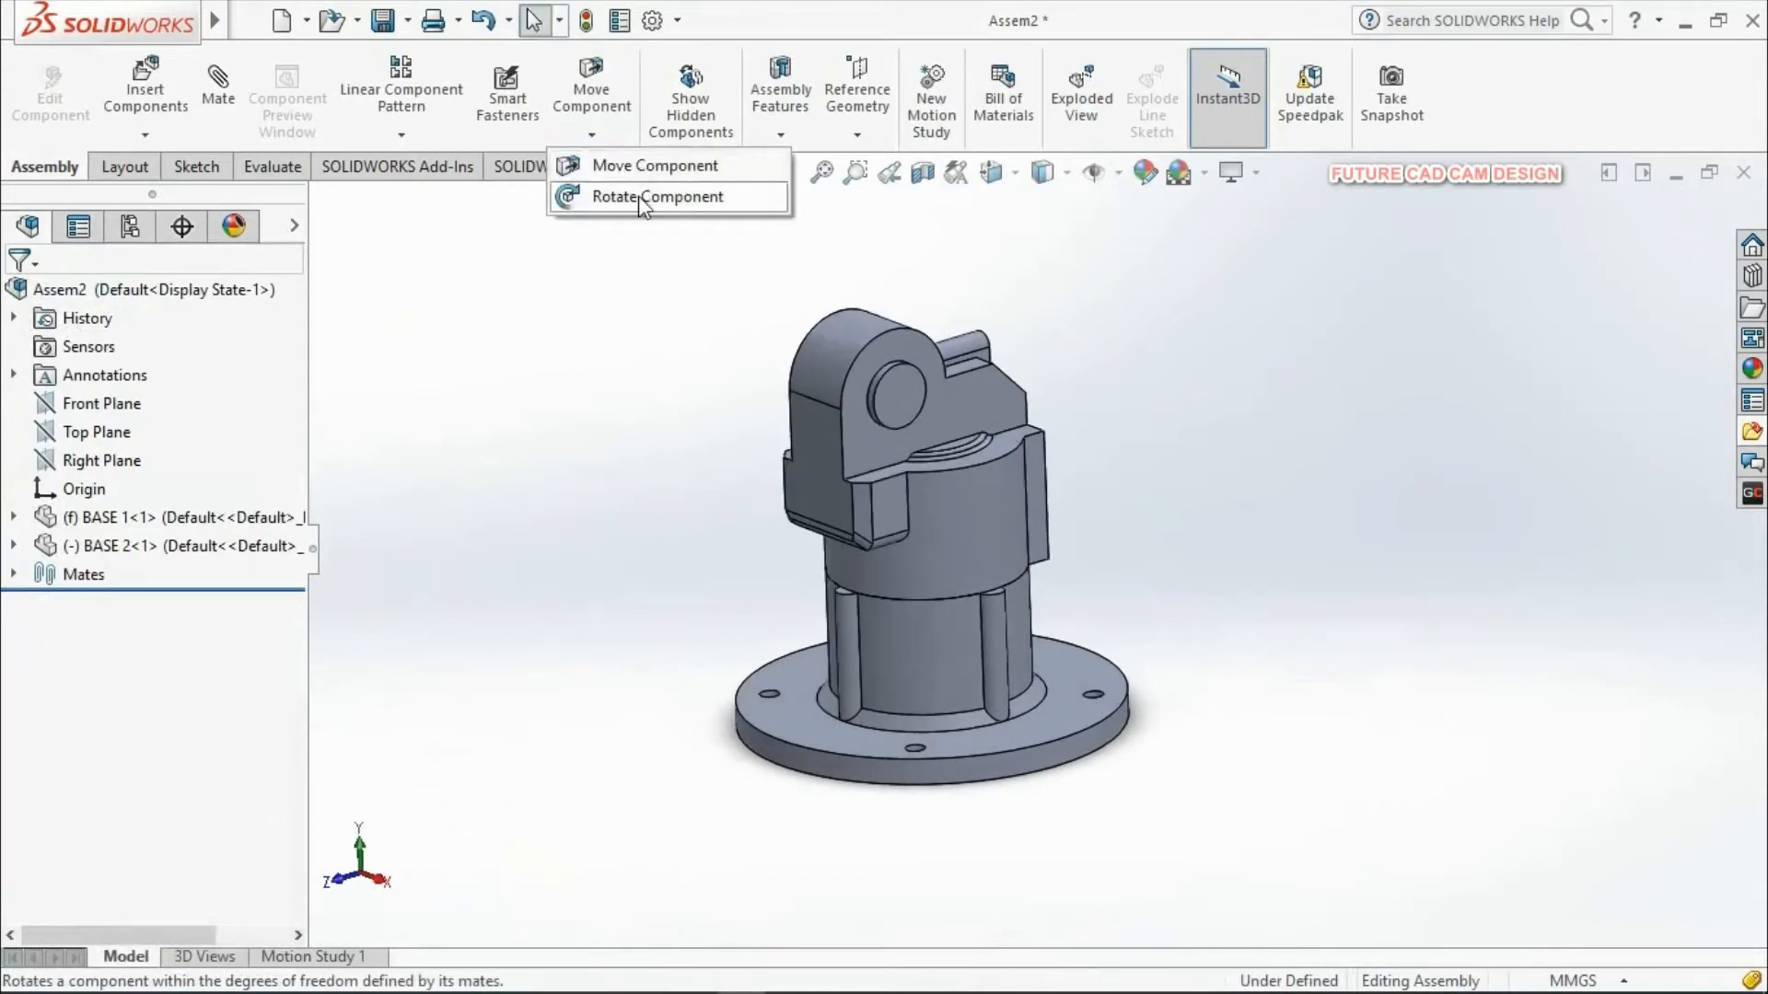
left_click(642, 168)
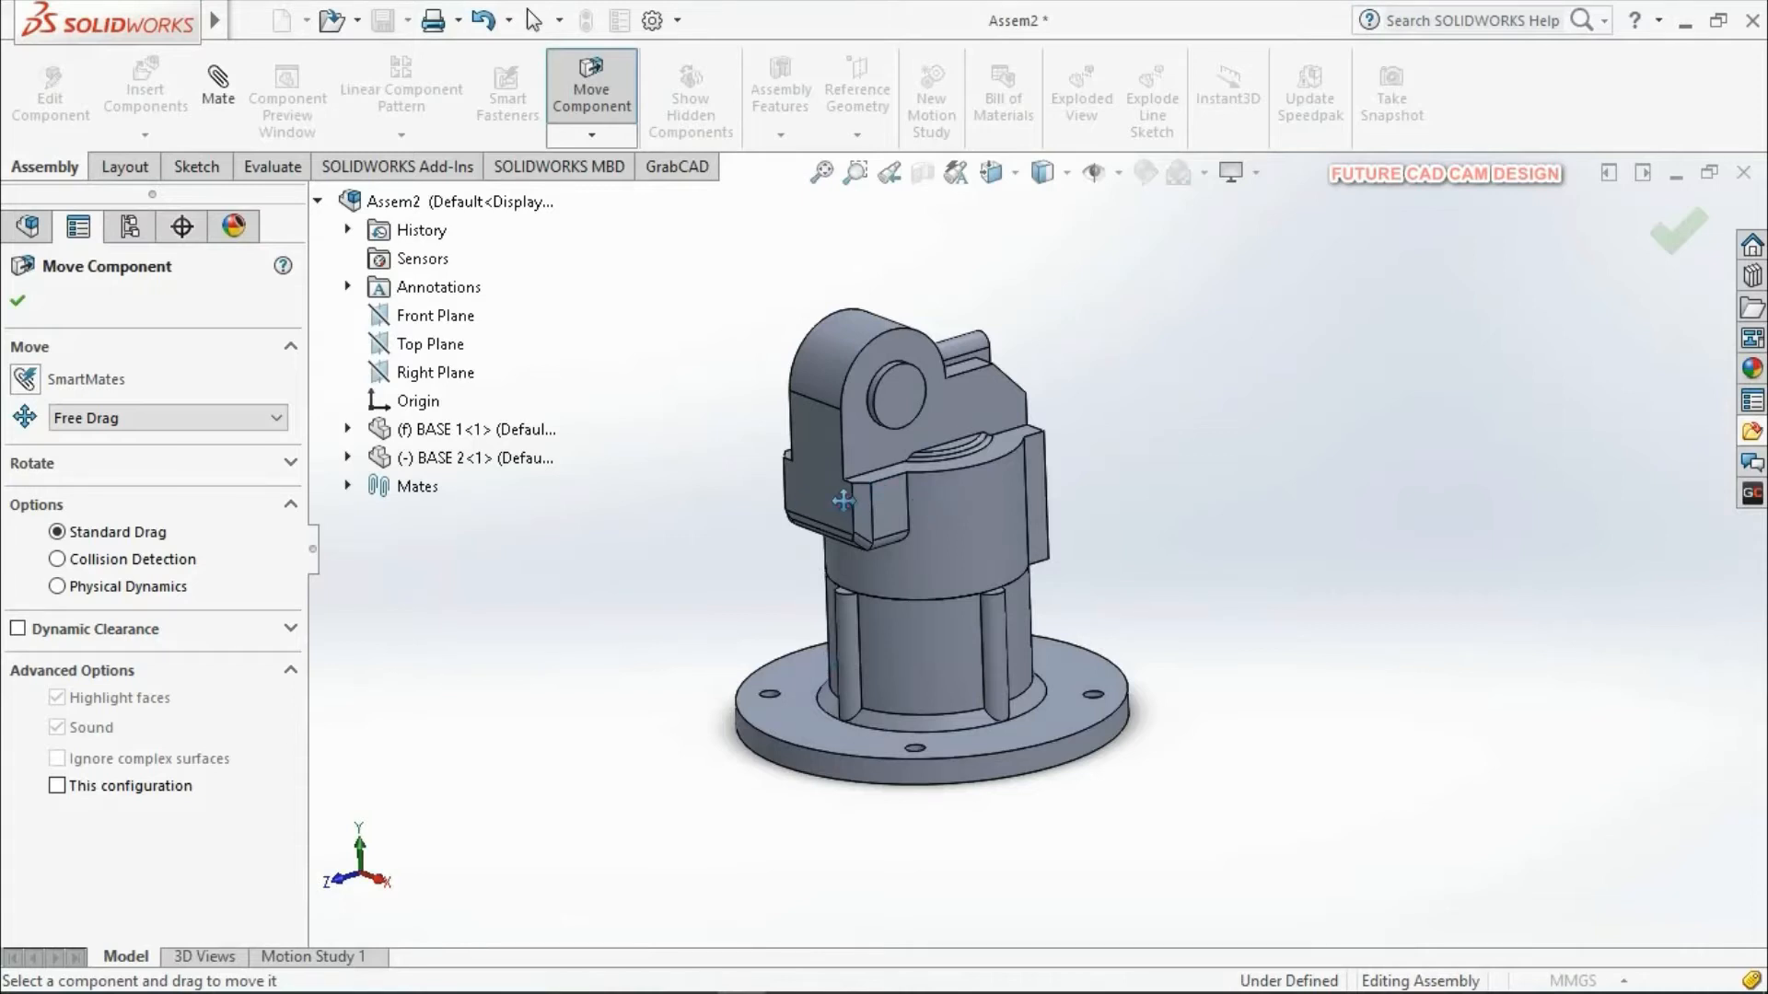
left_click_drag(843, 501, 922, 664)
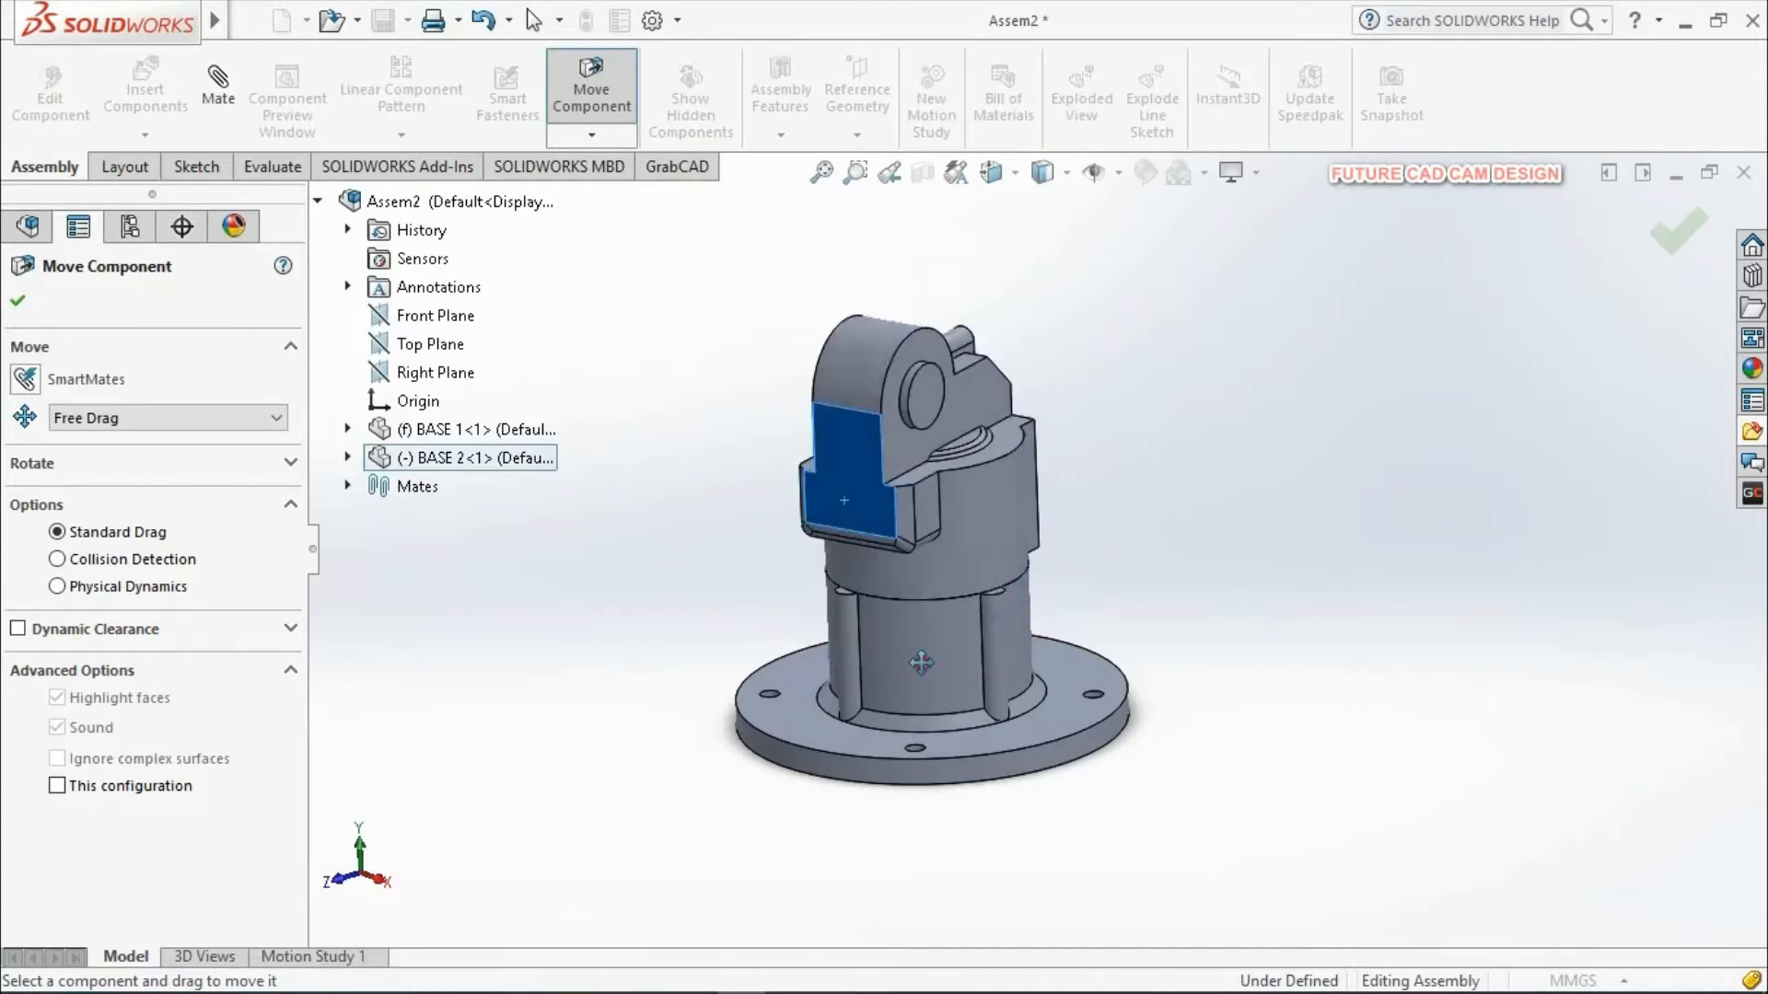
left_click(12, 302)
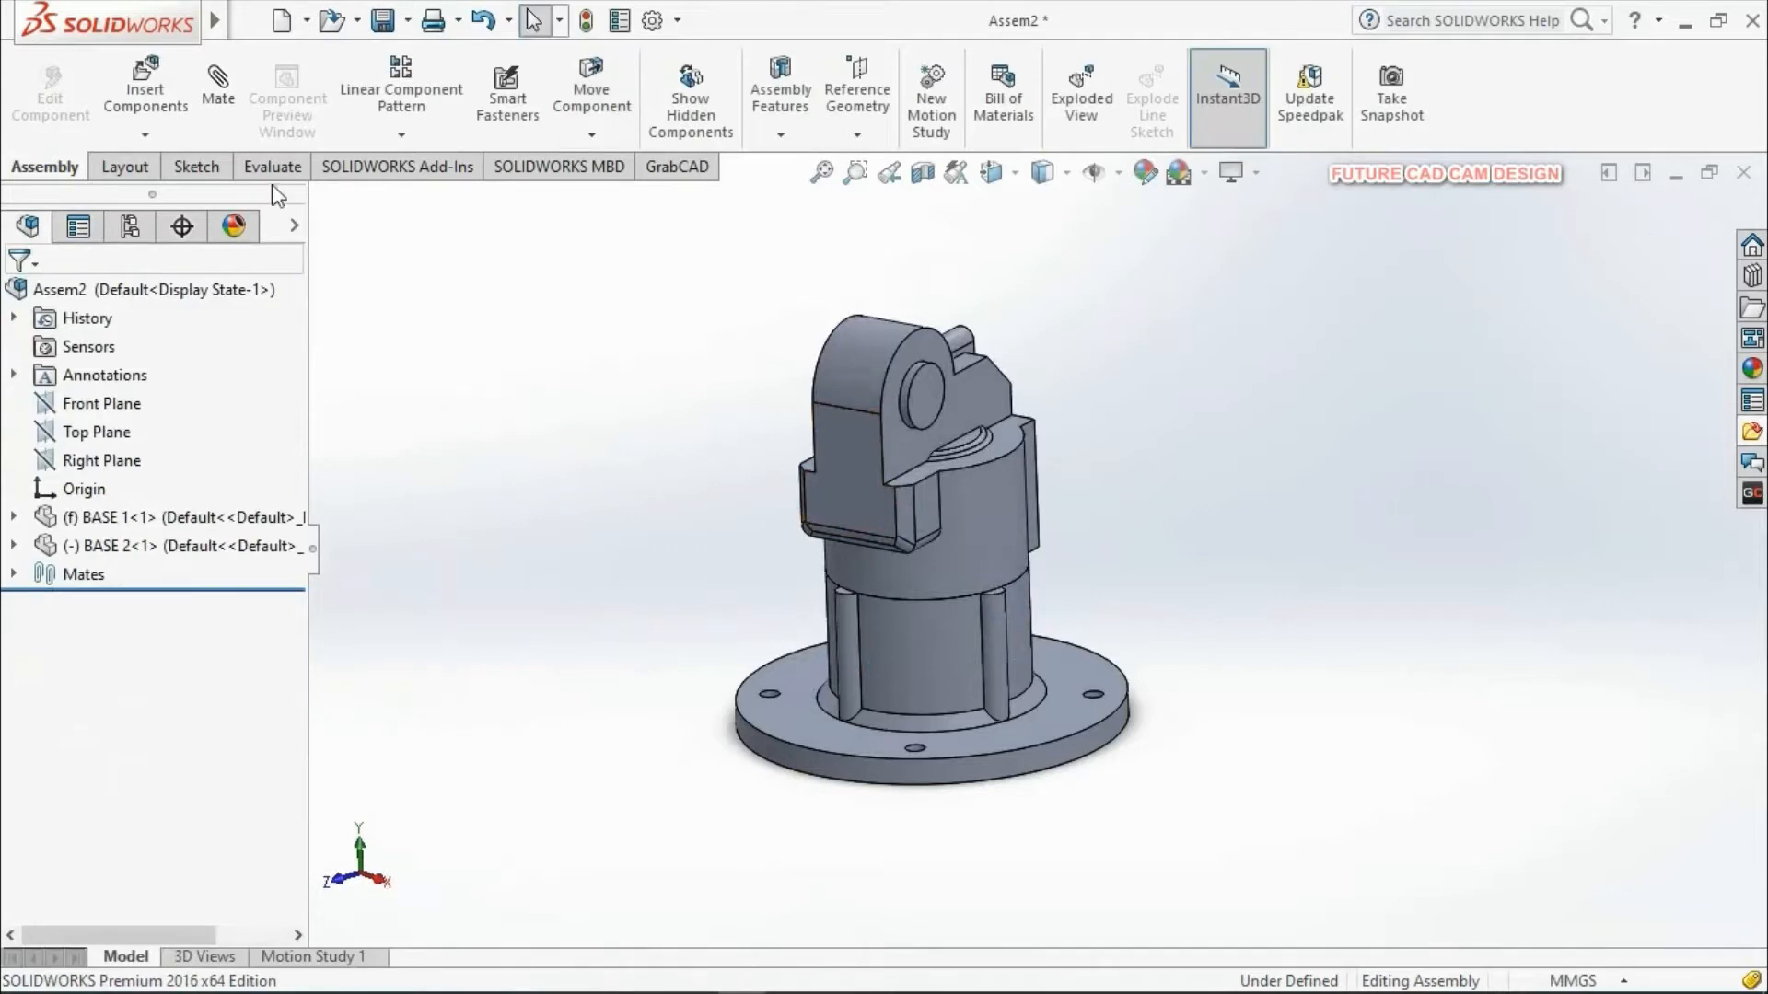
Step: Insert the BASE 3 part from the robotic arm sw folder and place it above and beside BASE 2
left_click(144, 96)
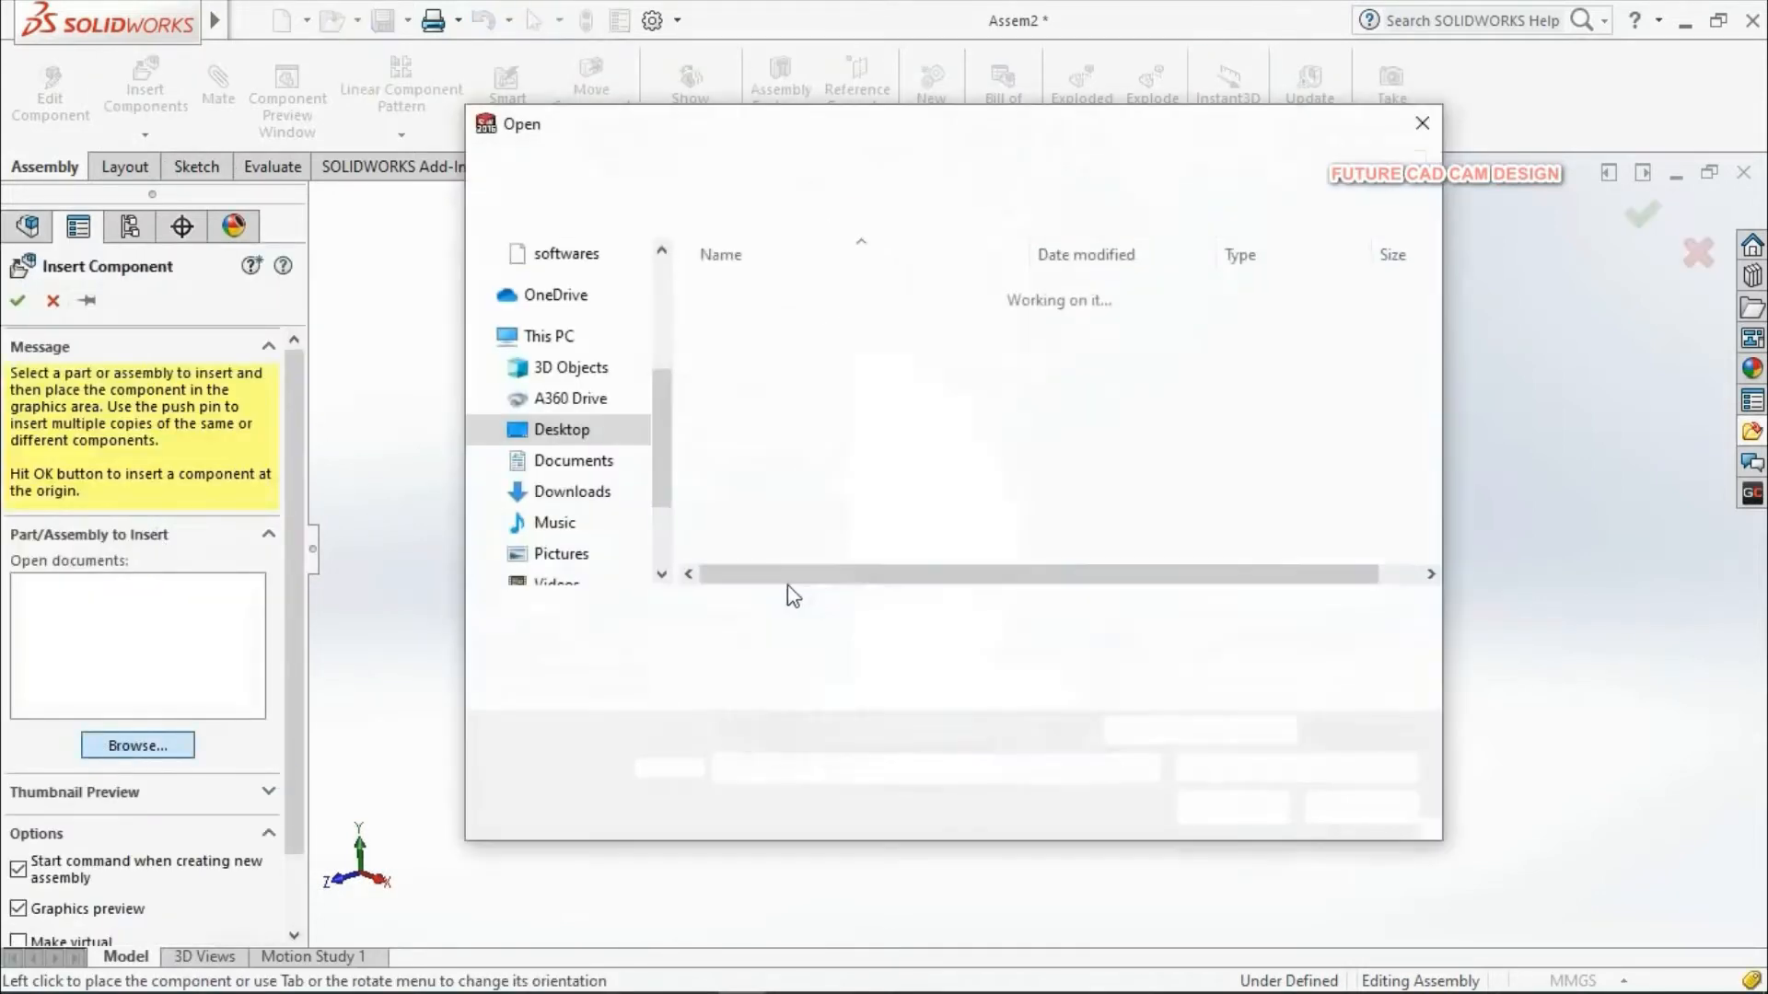
left_click(806, 347)
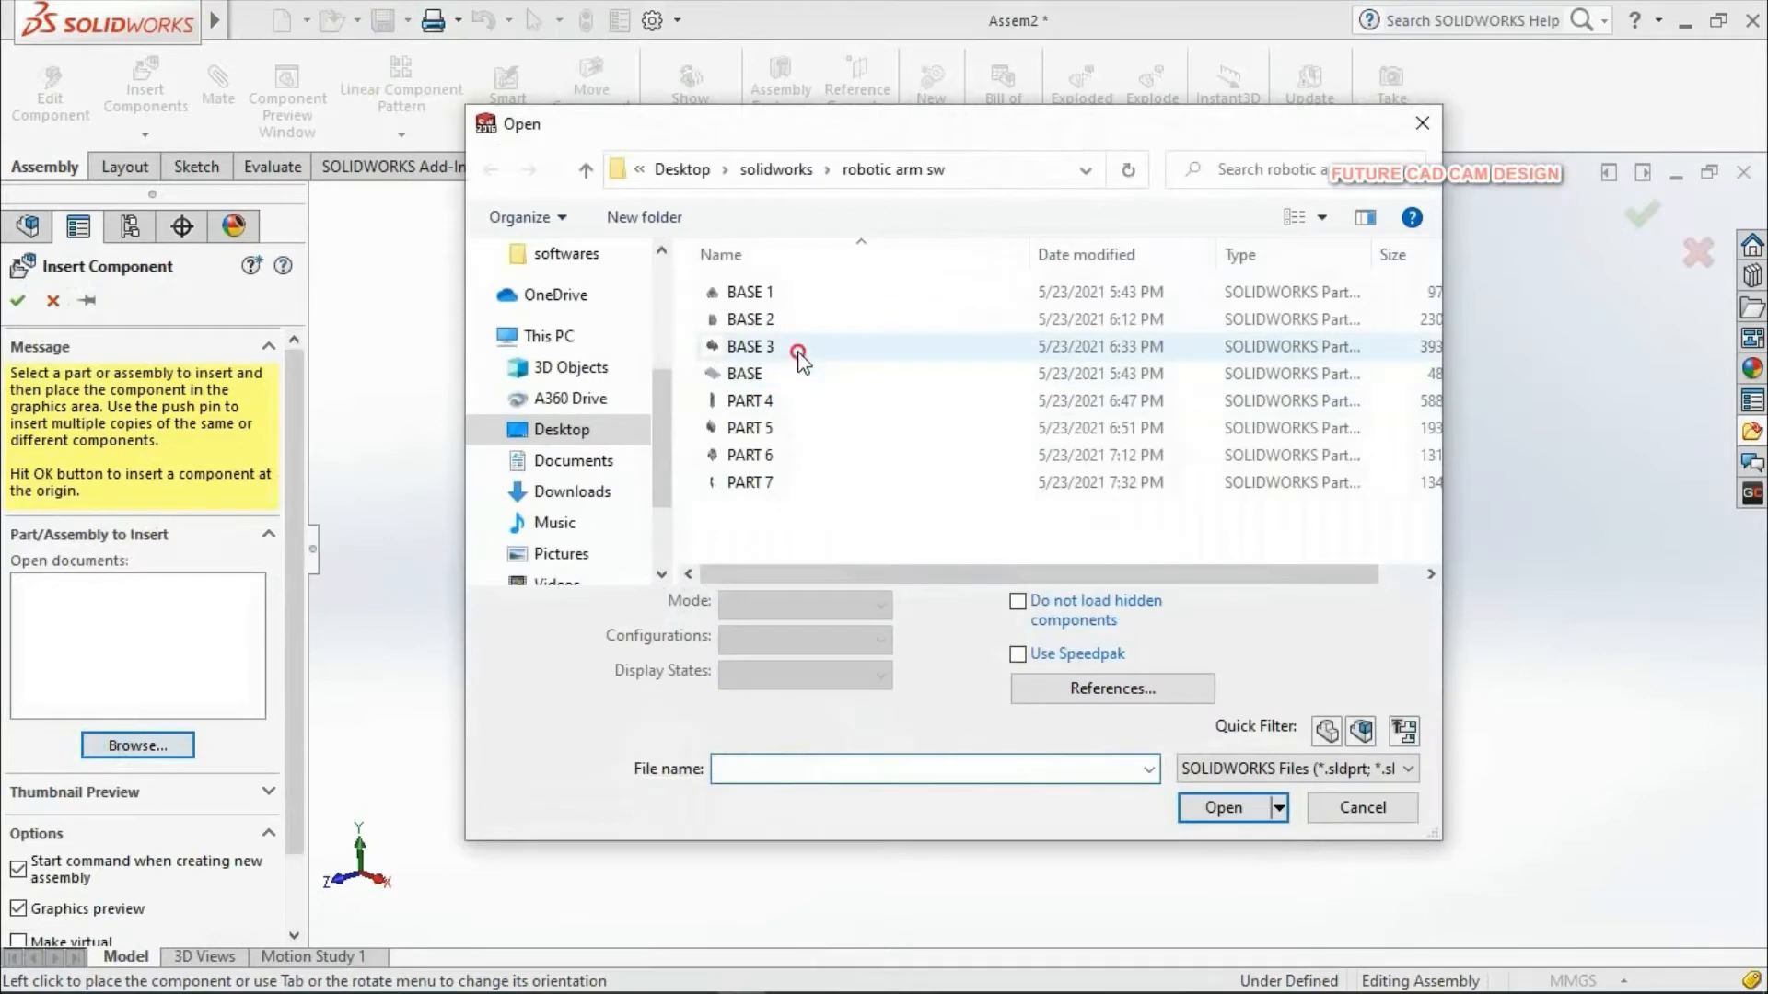
left_click(1242, 776)
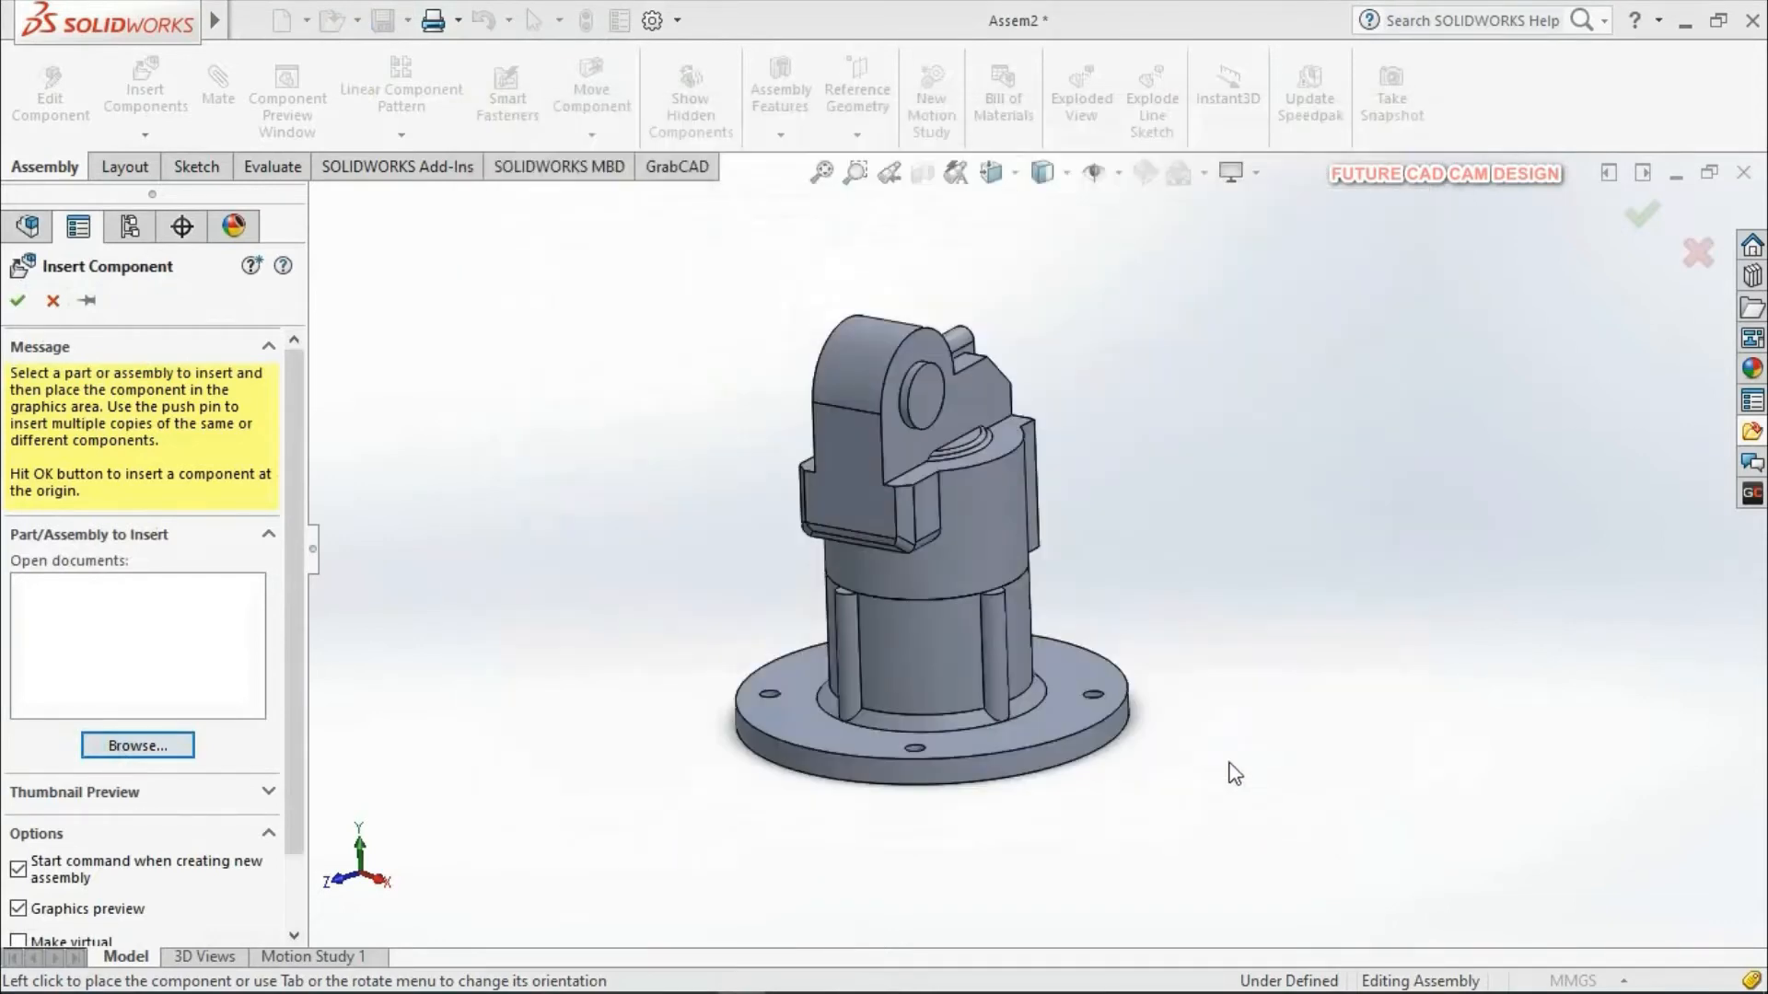
left_click(958, 648)
scroll(1020, 666, "up", 5)
scroll(882, 412, "down", 3)
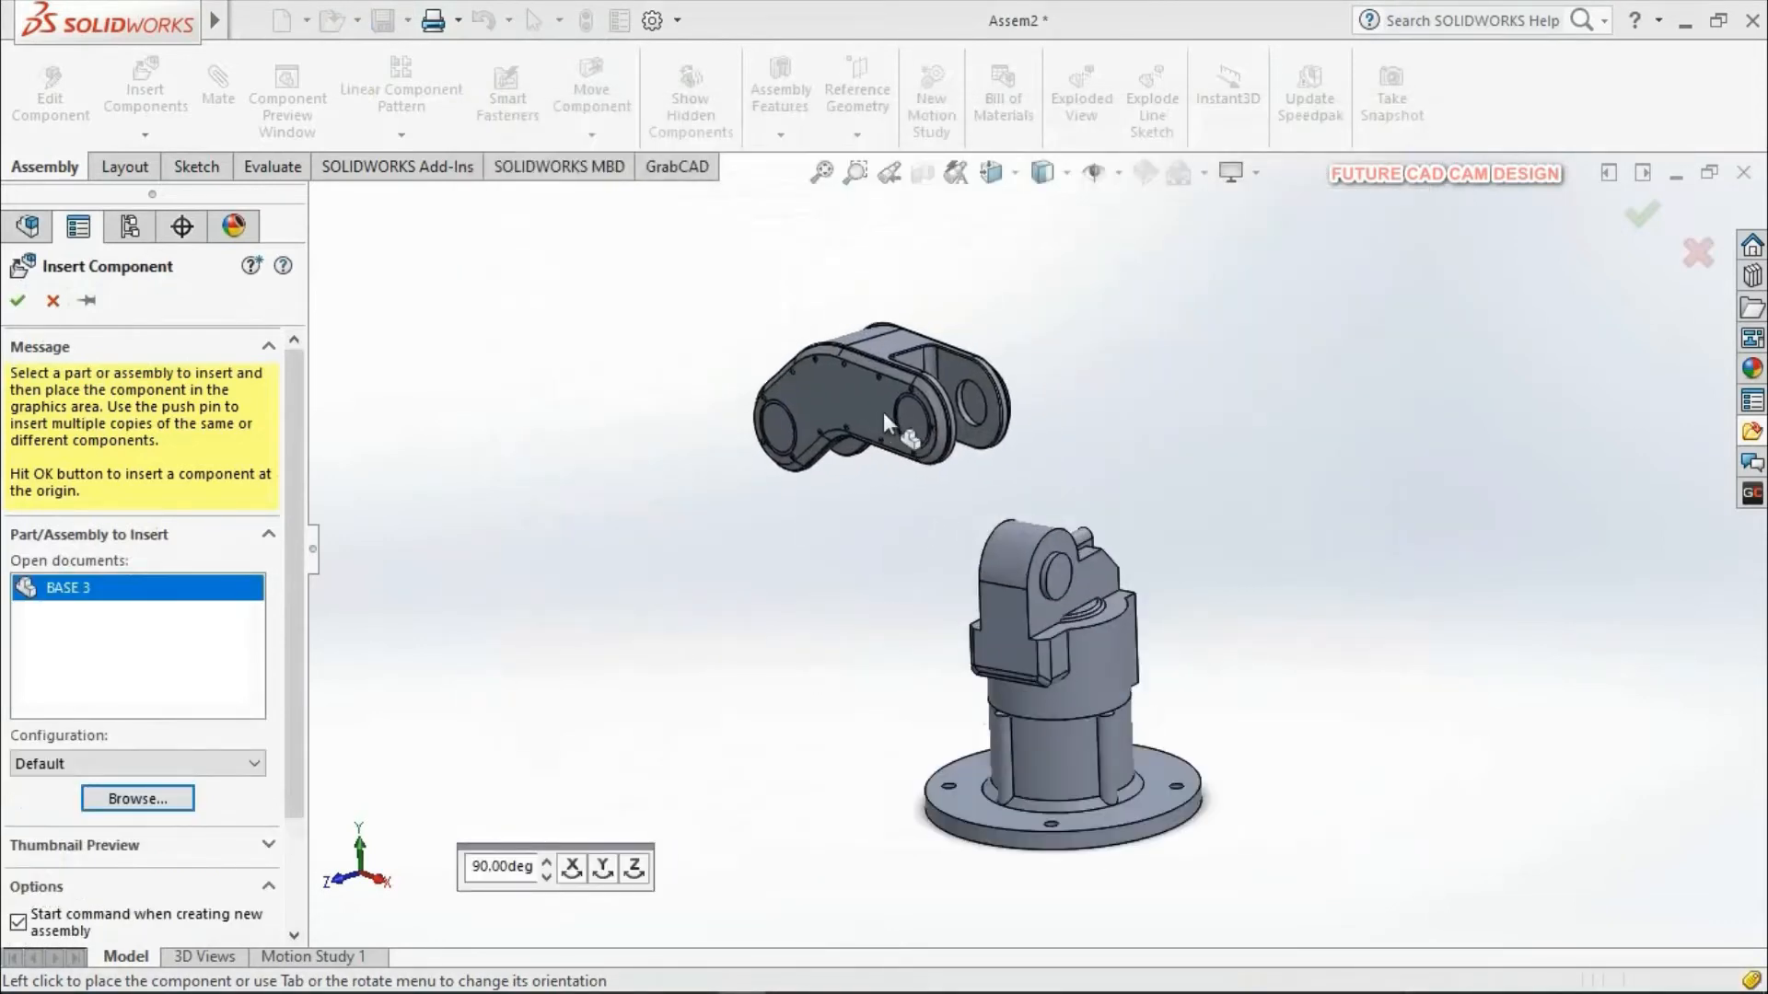
left_click(882, 412)
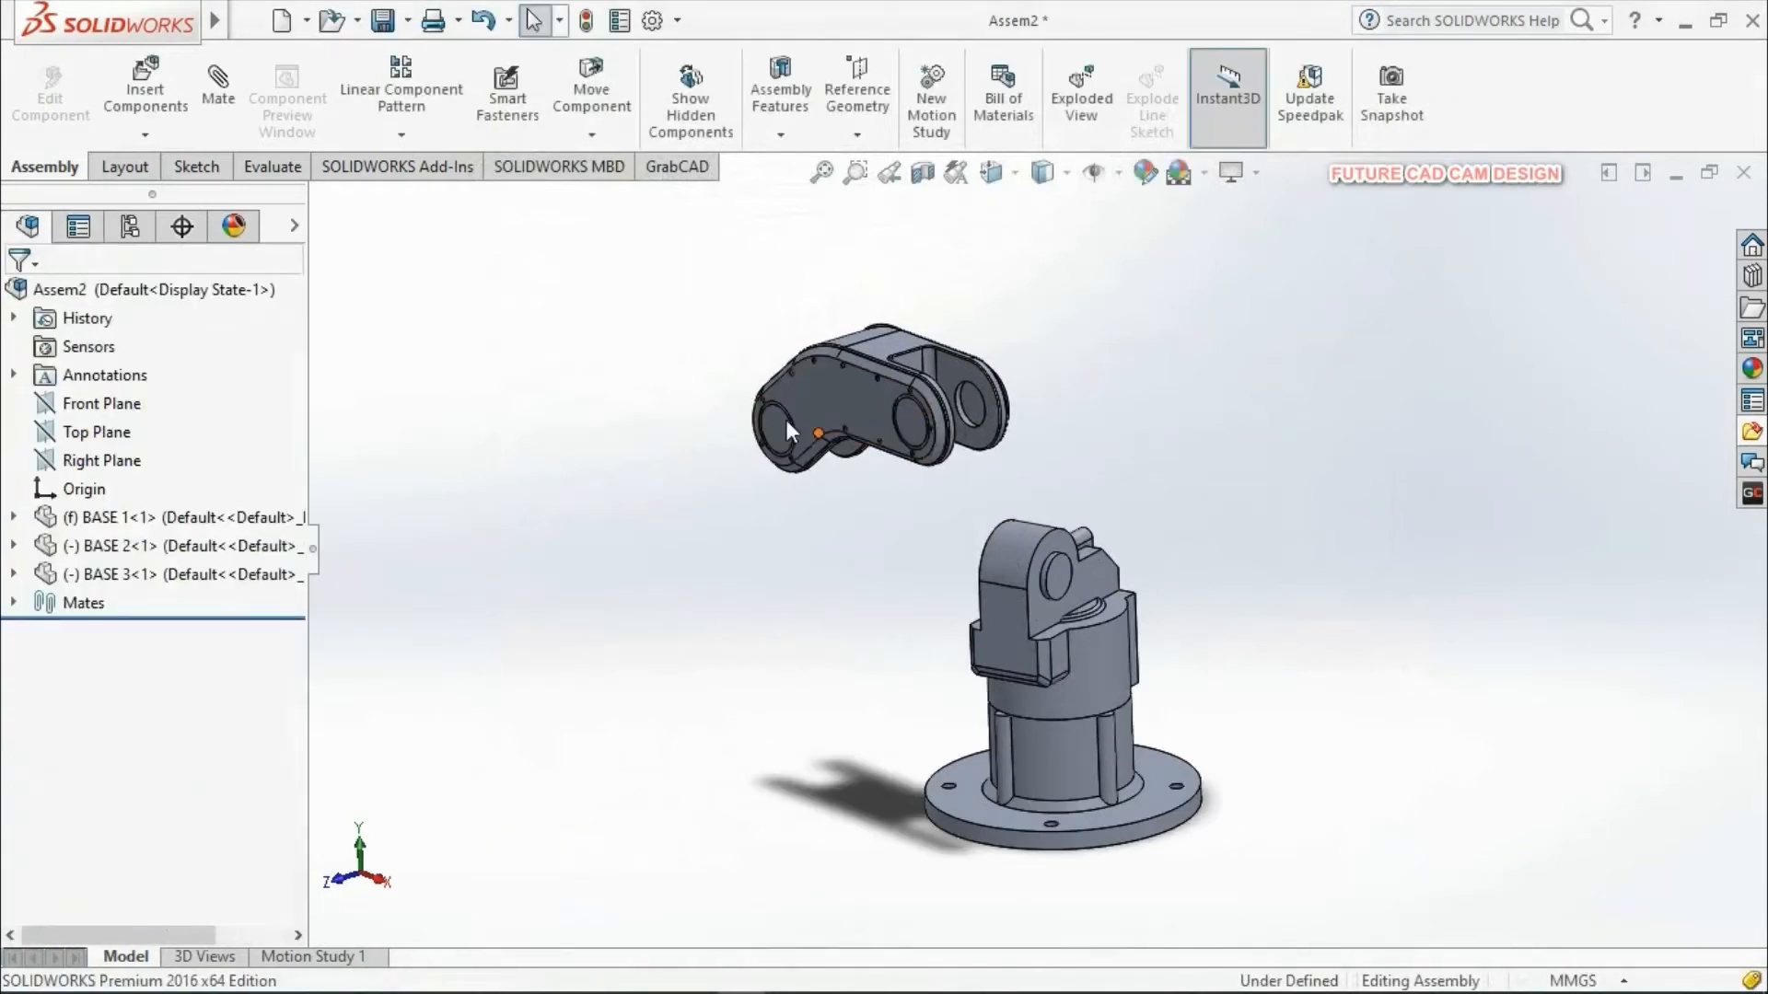
Step: Apply a coincident mate between the circular recess edge inside BASE 3's fork and the outer circular edge of BASE 2's side boss
left_click(223, 105)
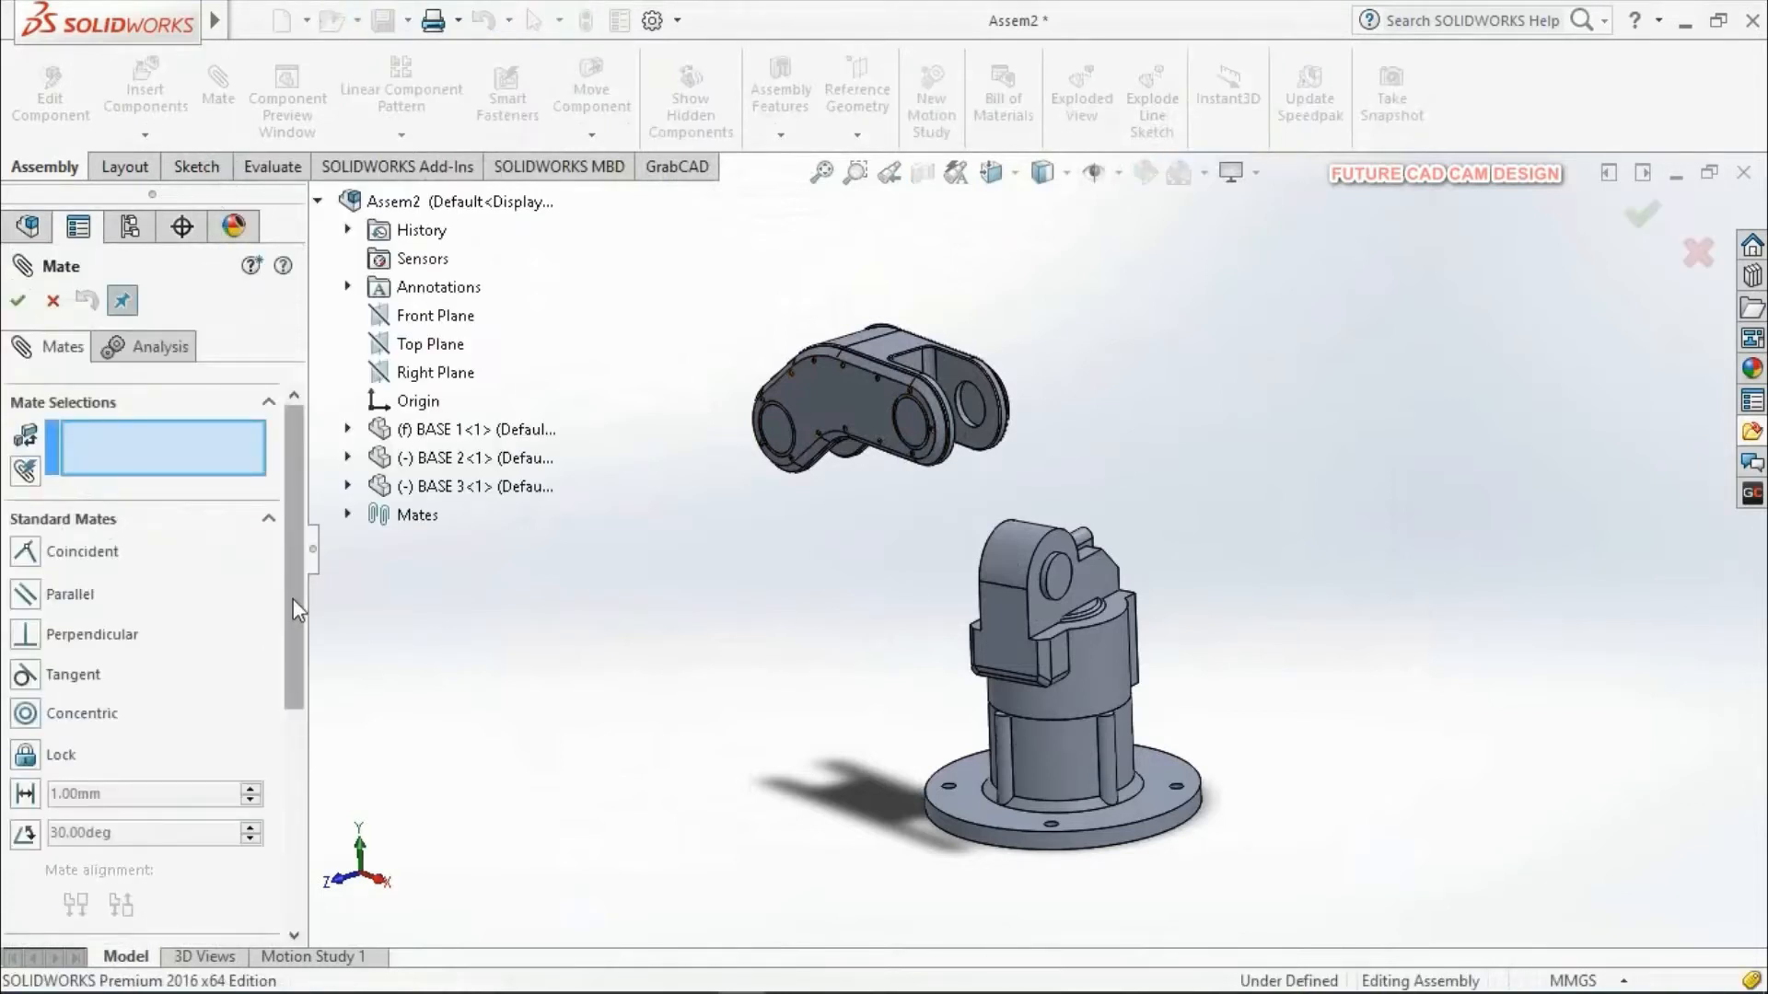
scroll(300, 595, "down", 1)
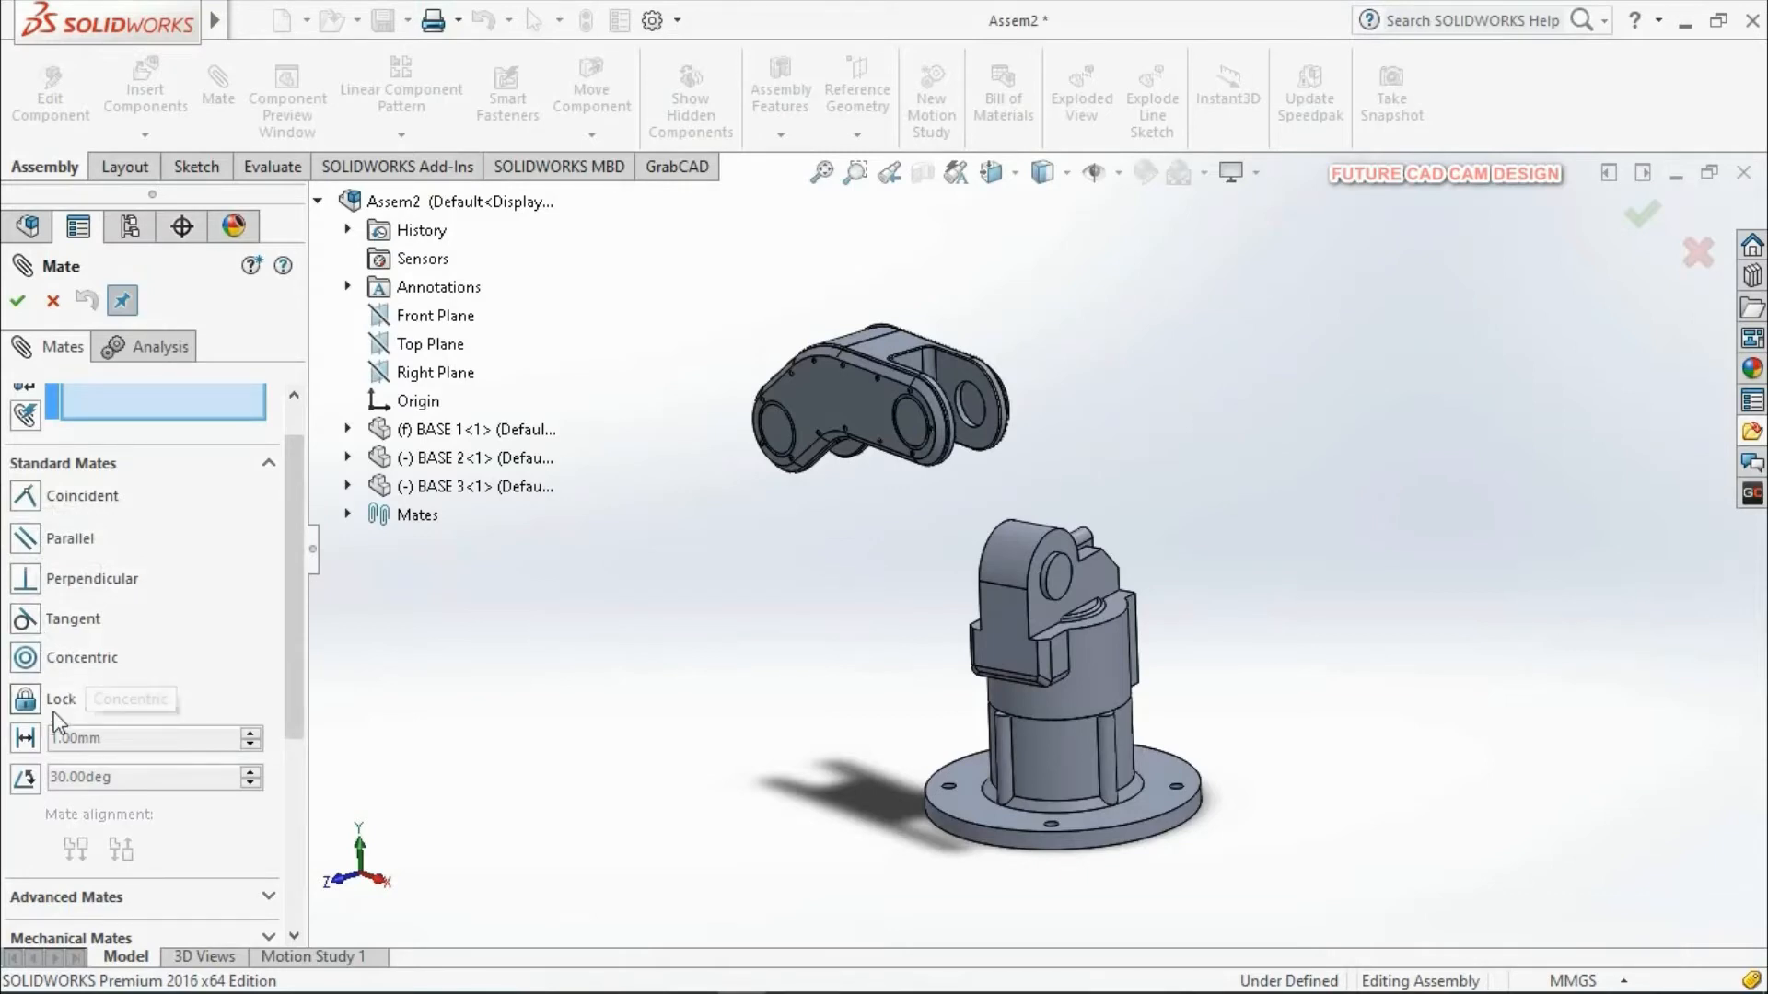
left_click_drag(300, 697, 304, 633)
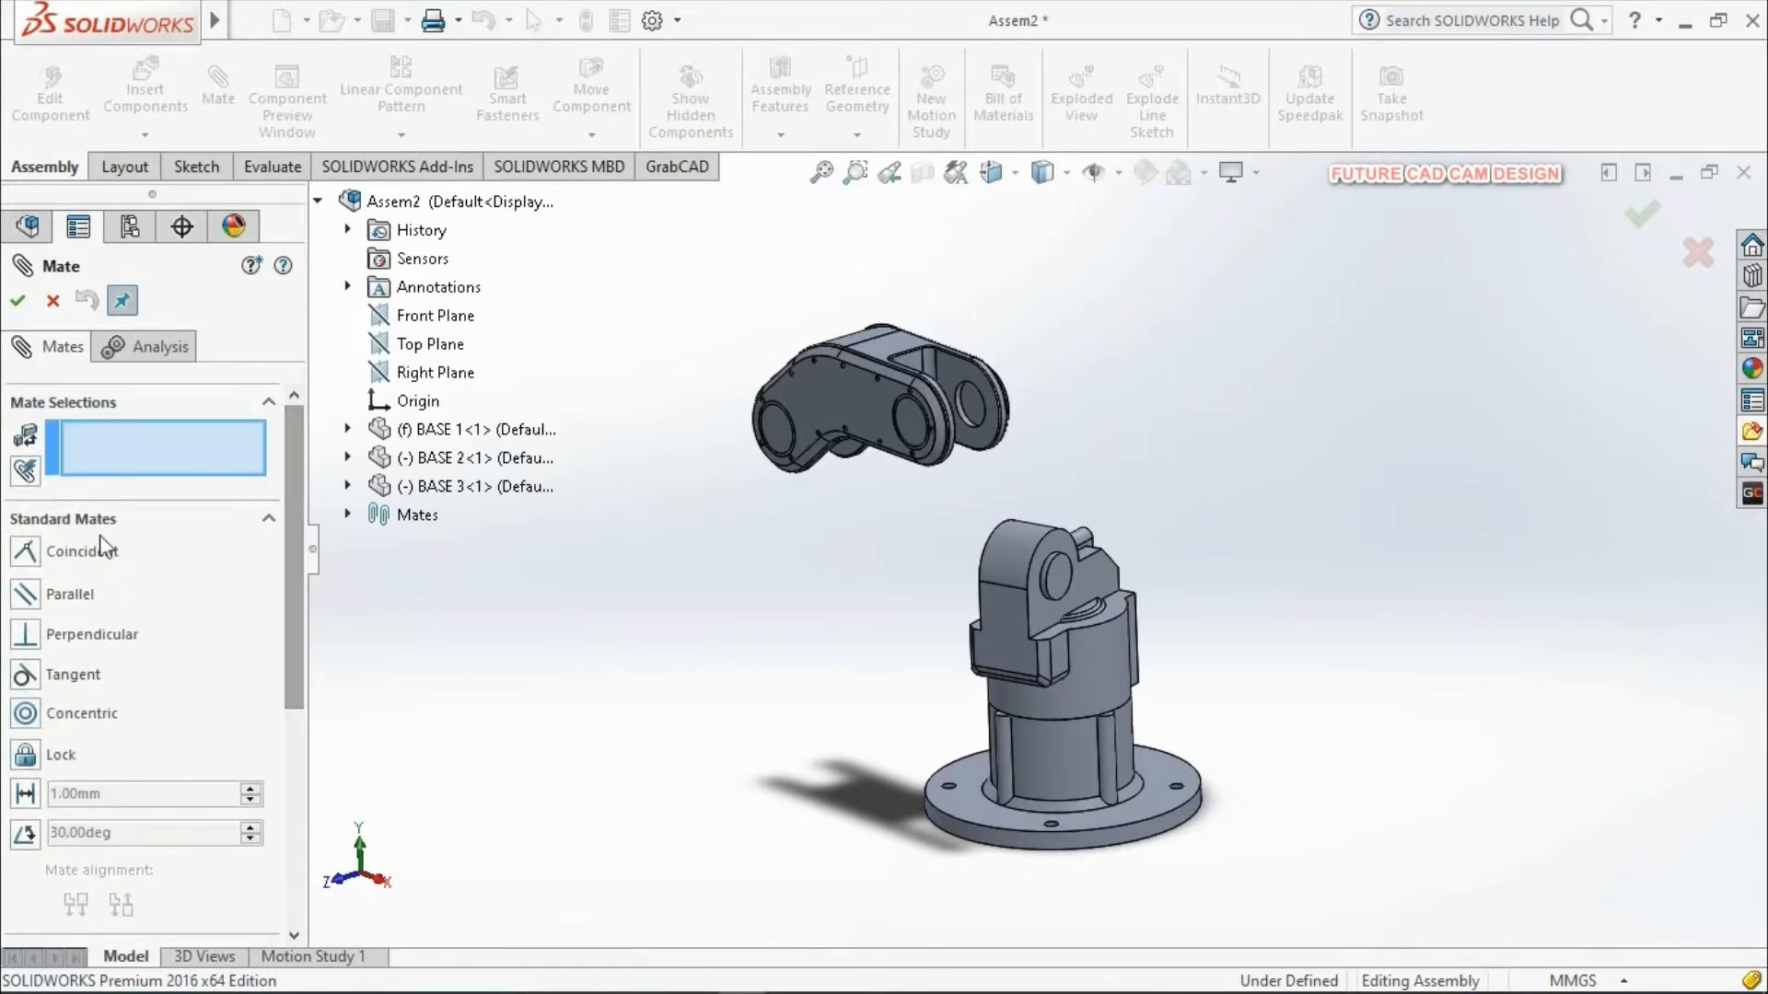
mouse_move(848, 545)
middle_mouse_down()
mouse_move(773, 506)
mouse_move(860, 544)
middle_mouse_up()
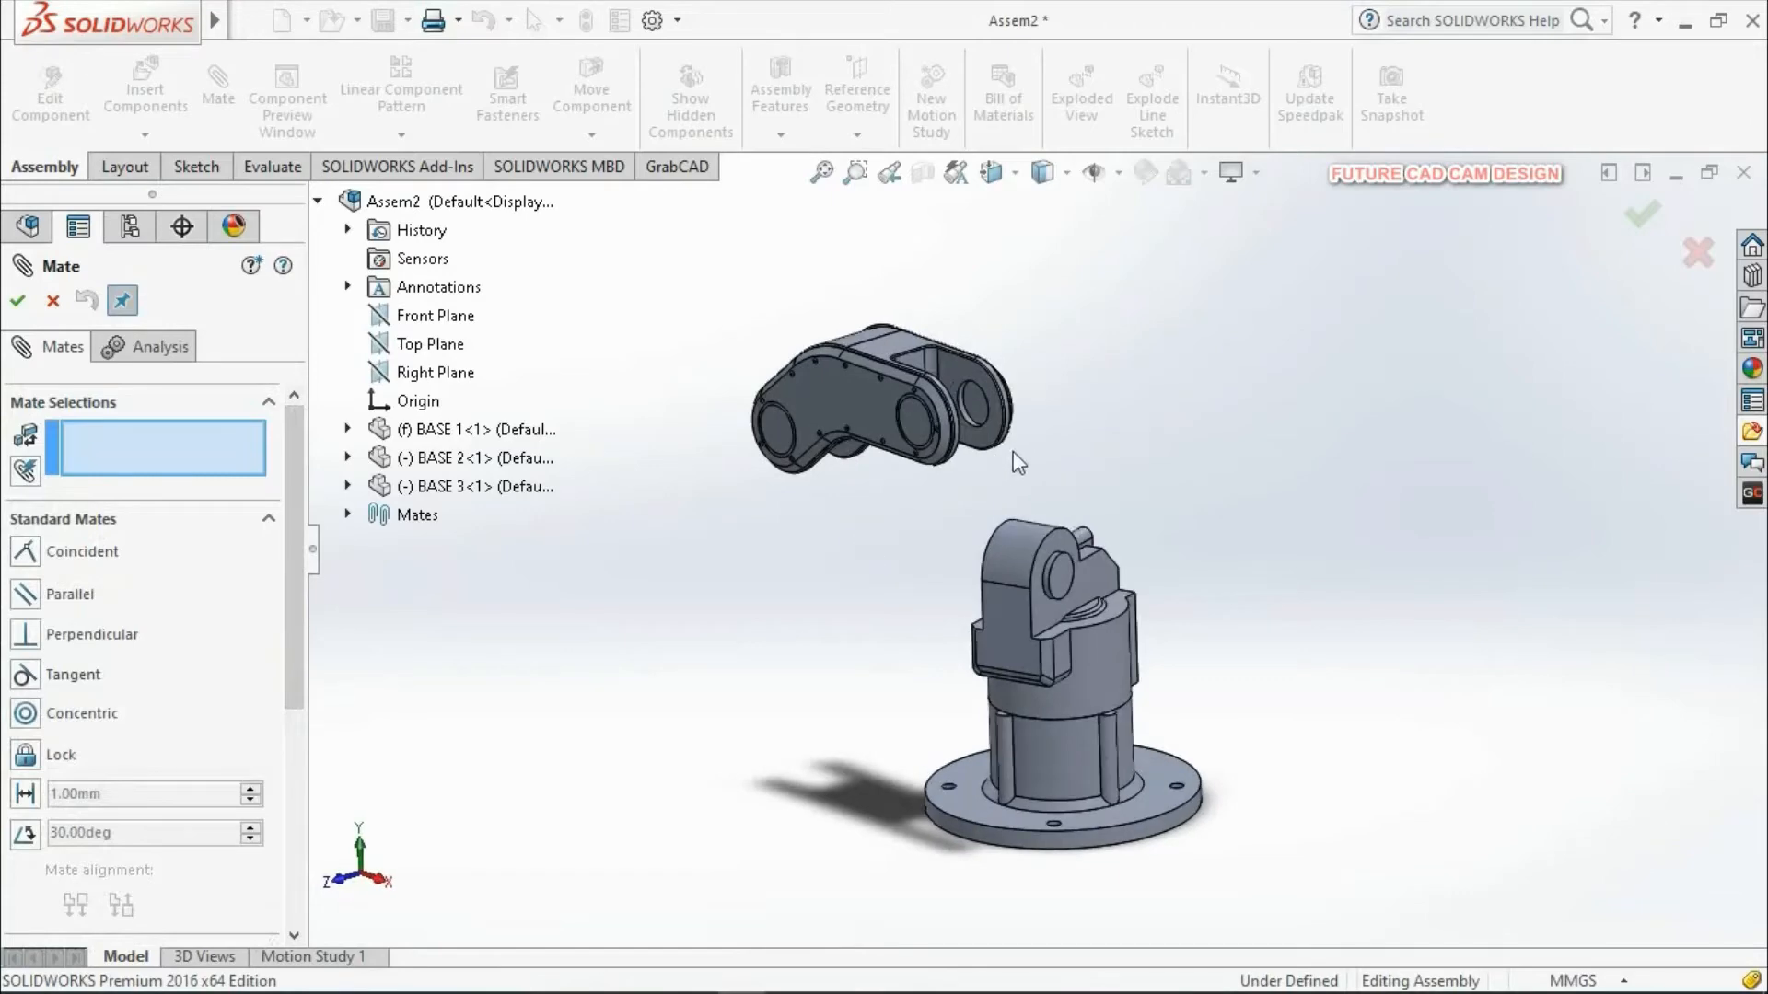
scroll(965, 417, "down", 5)
scroll(859, 453, "up", 4)
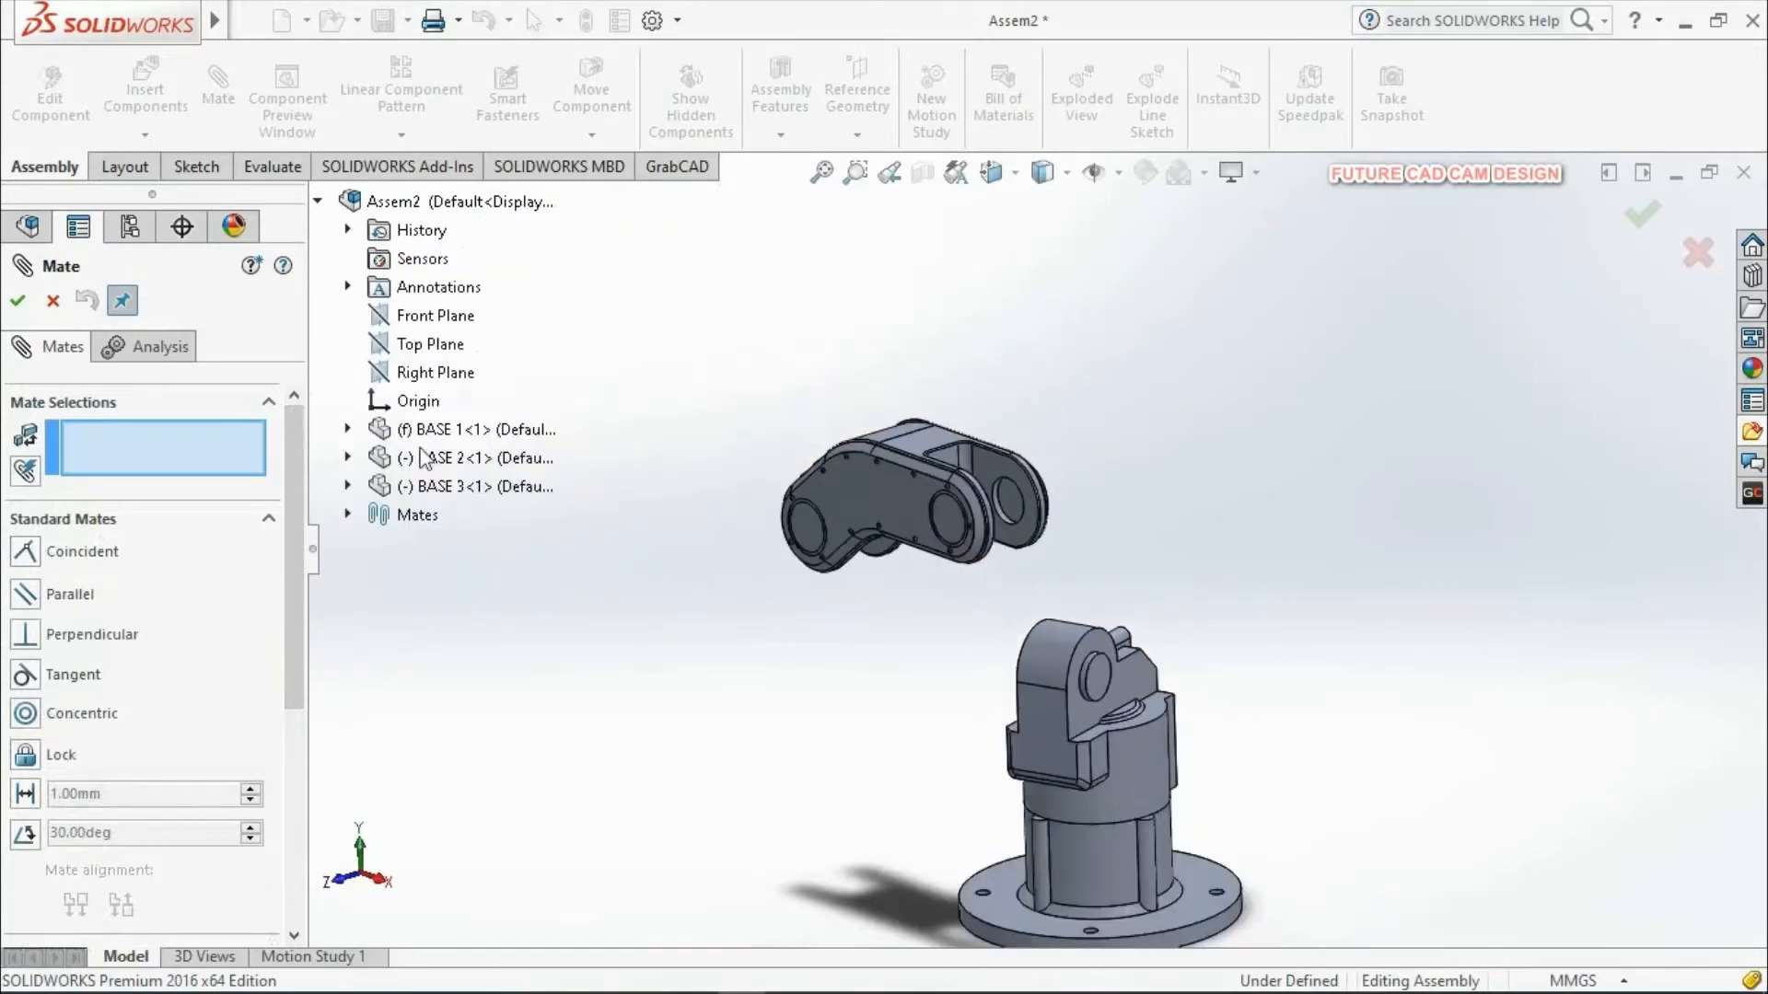
left_click(22, 555)
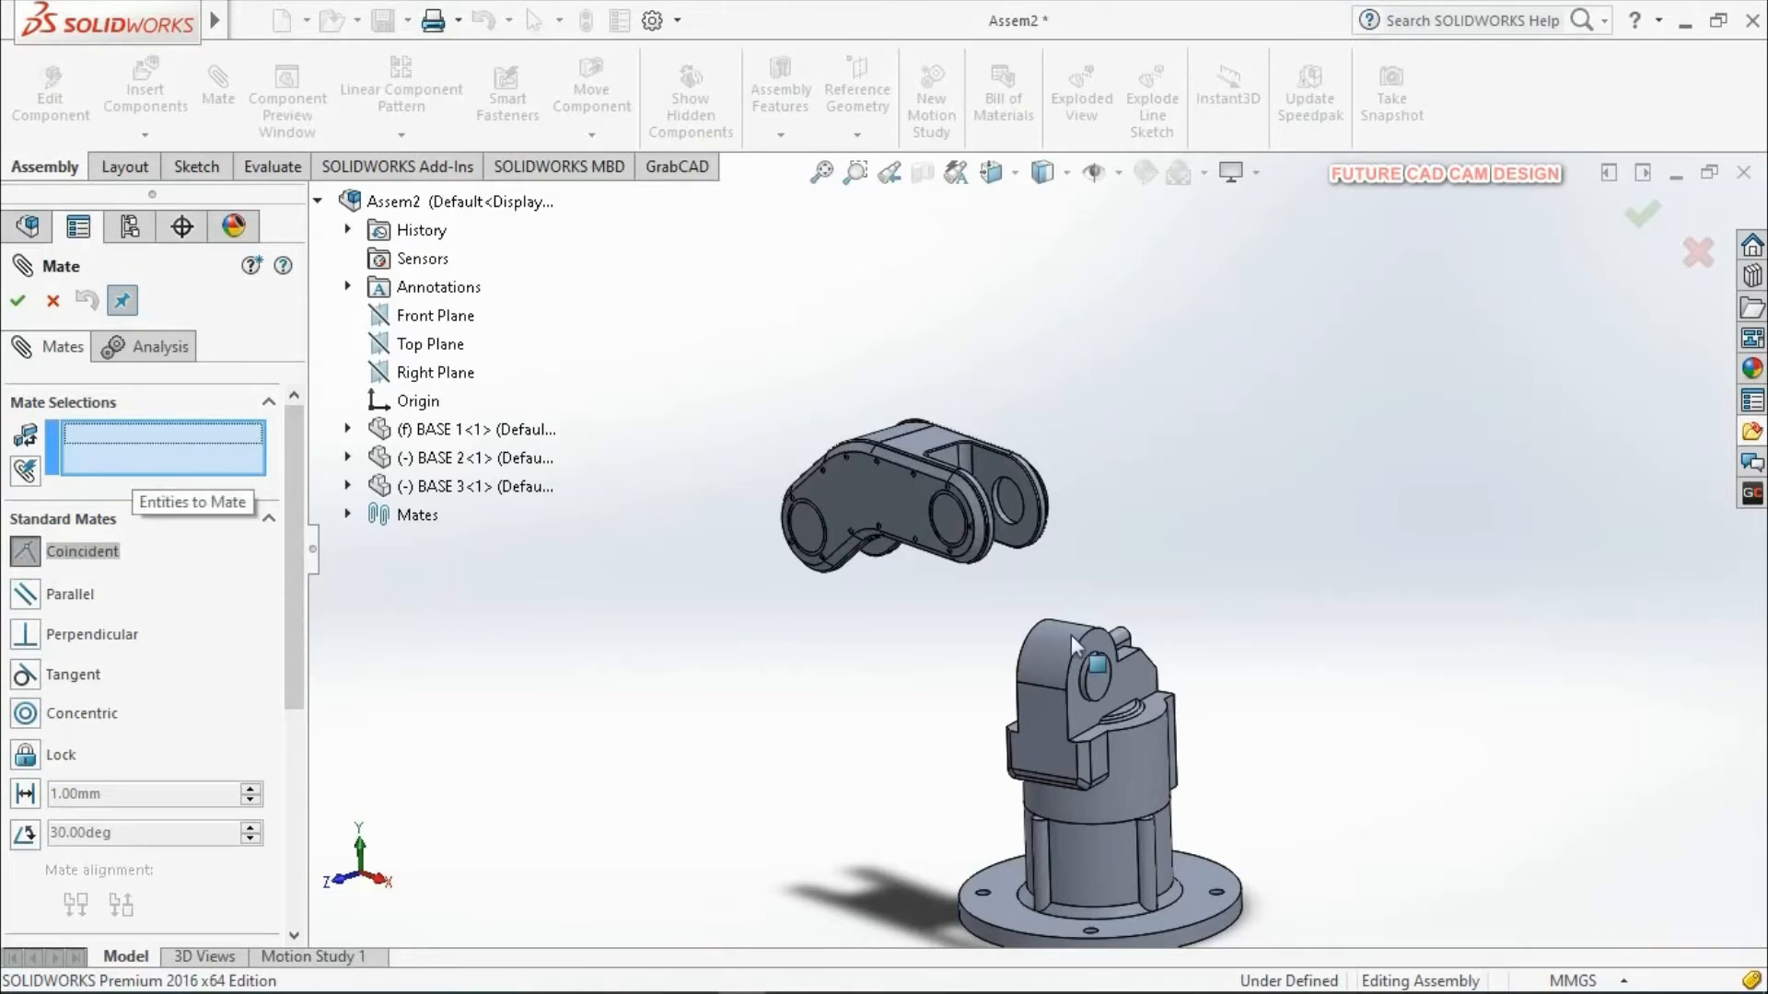
scroll(1036, 598, "down", 3)
middle_click_drag(1052, 561, 952, 497)
scroll(952, 498, "down", 5)
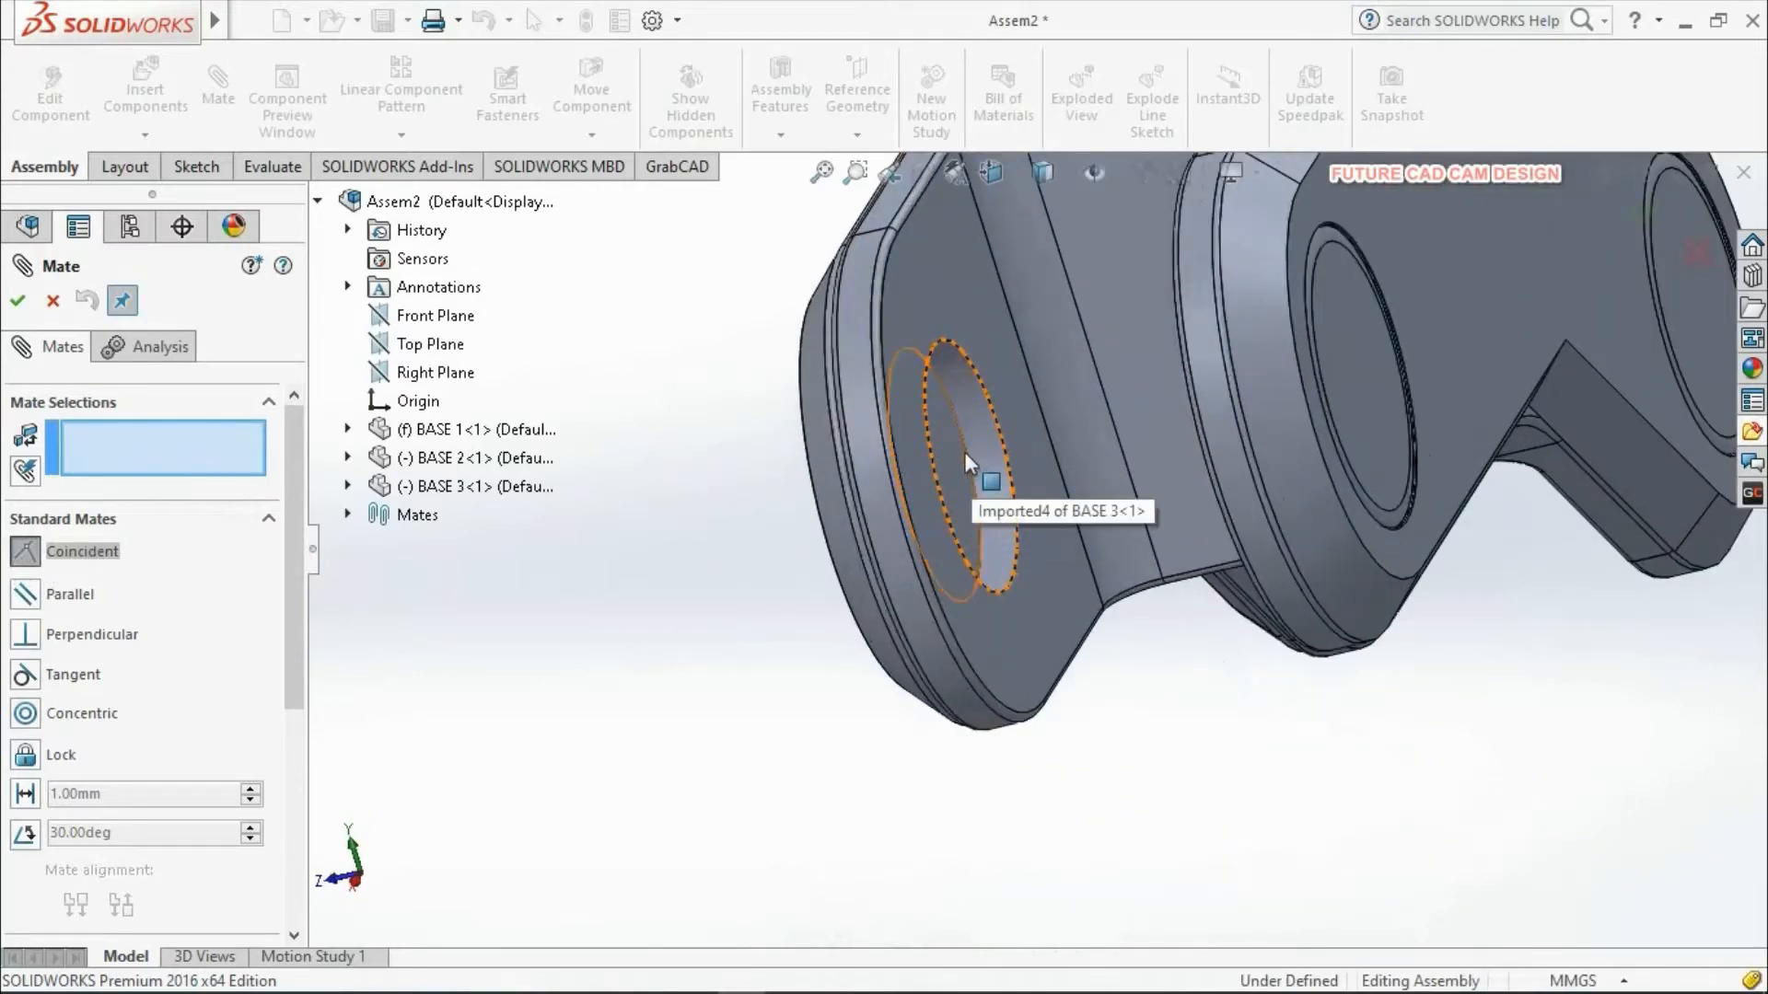
left_click(966, 457)
scroll(947, 598, "up", 3)
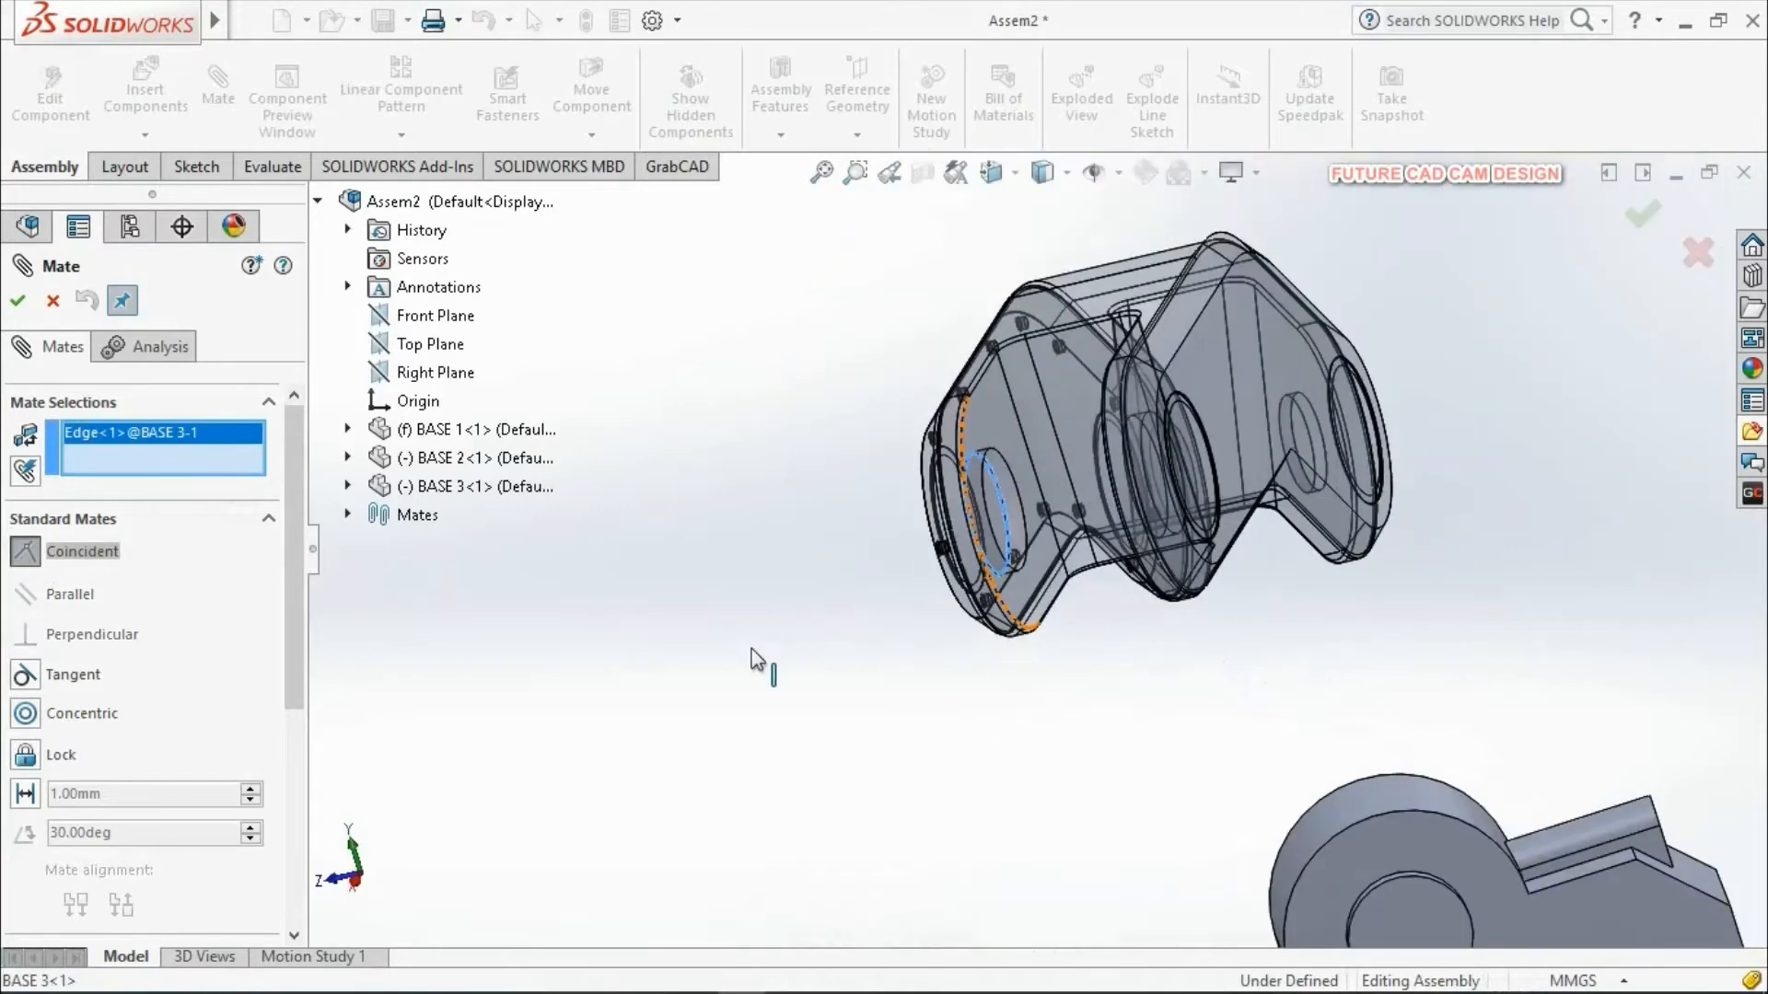
scroll(752, 649, "up", 5)
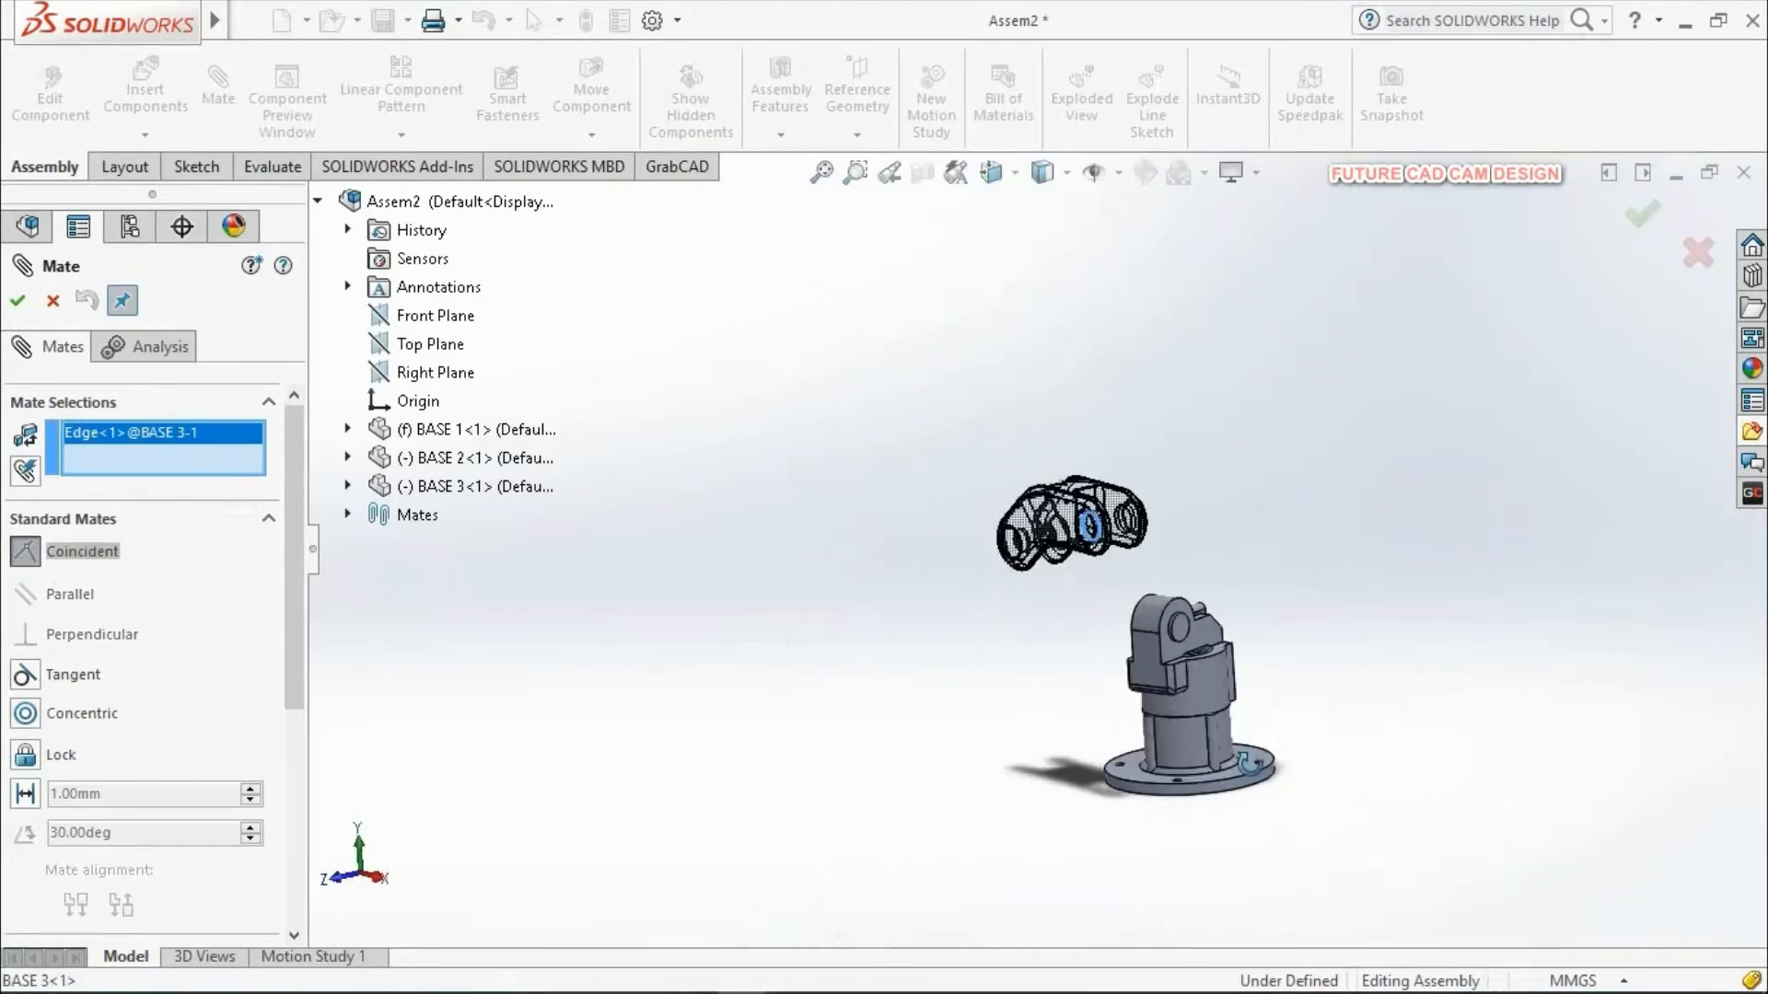
scroll(1223, 627, "down", 8)
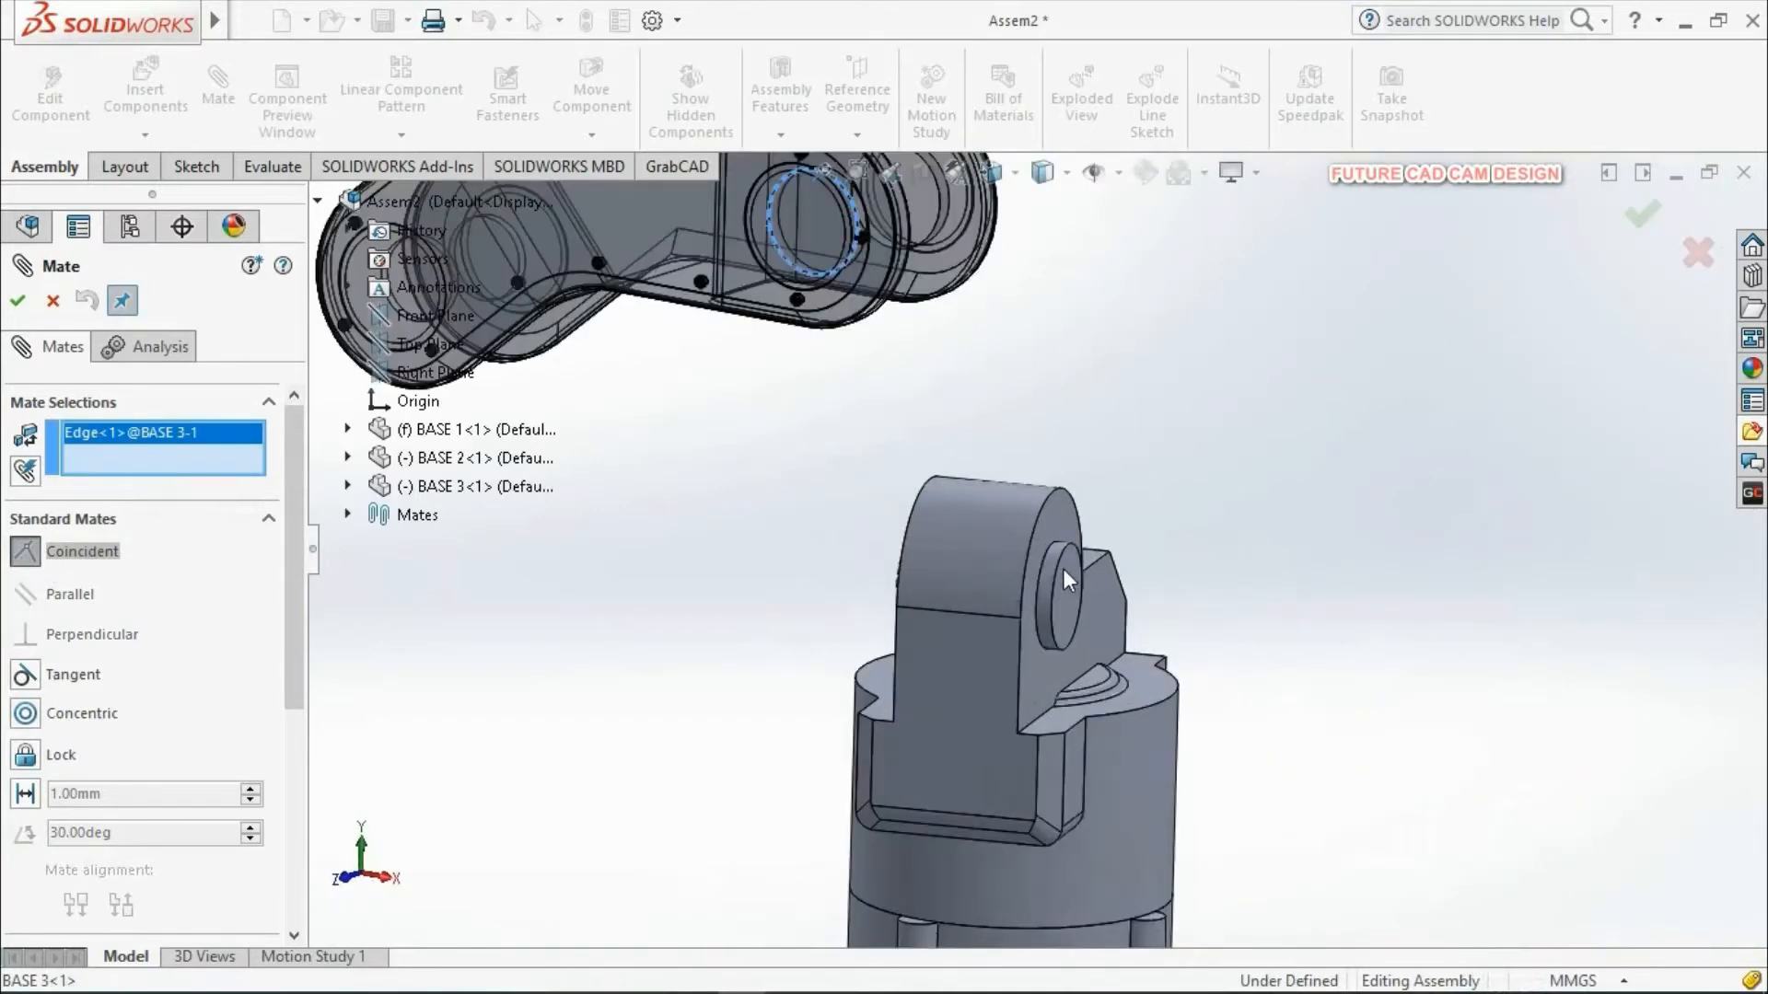
left_click(1066, 555)
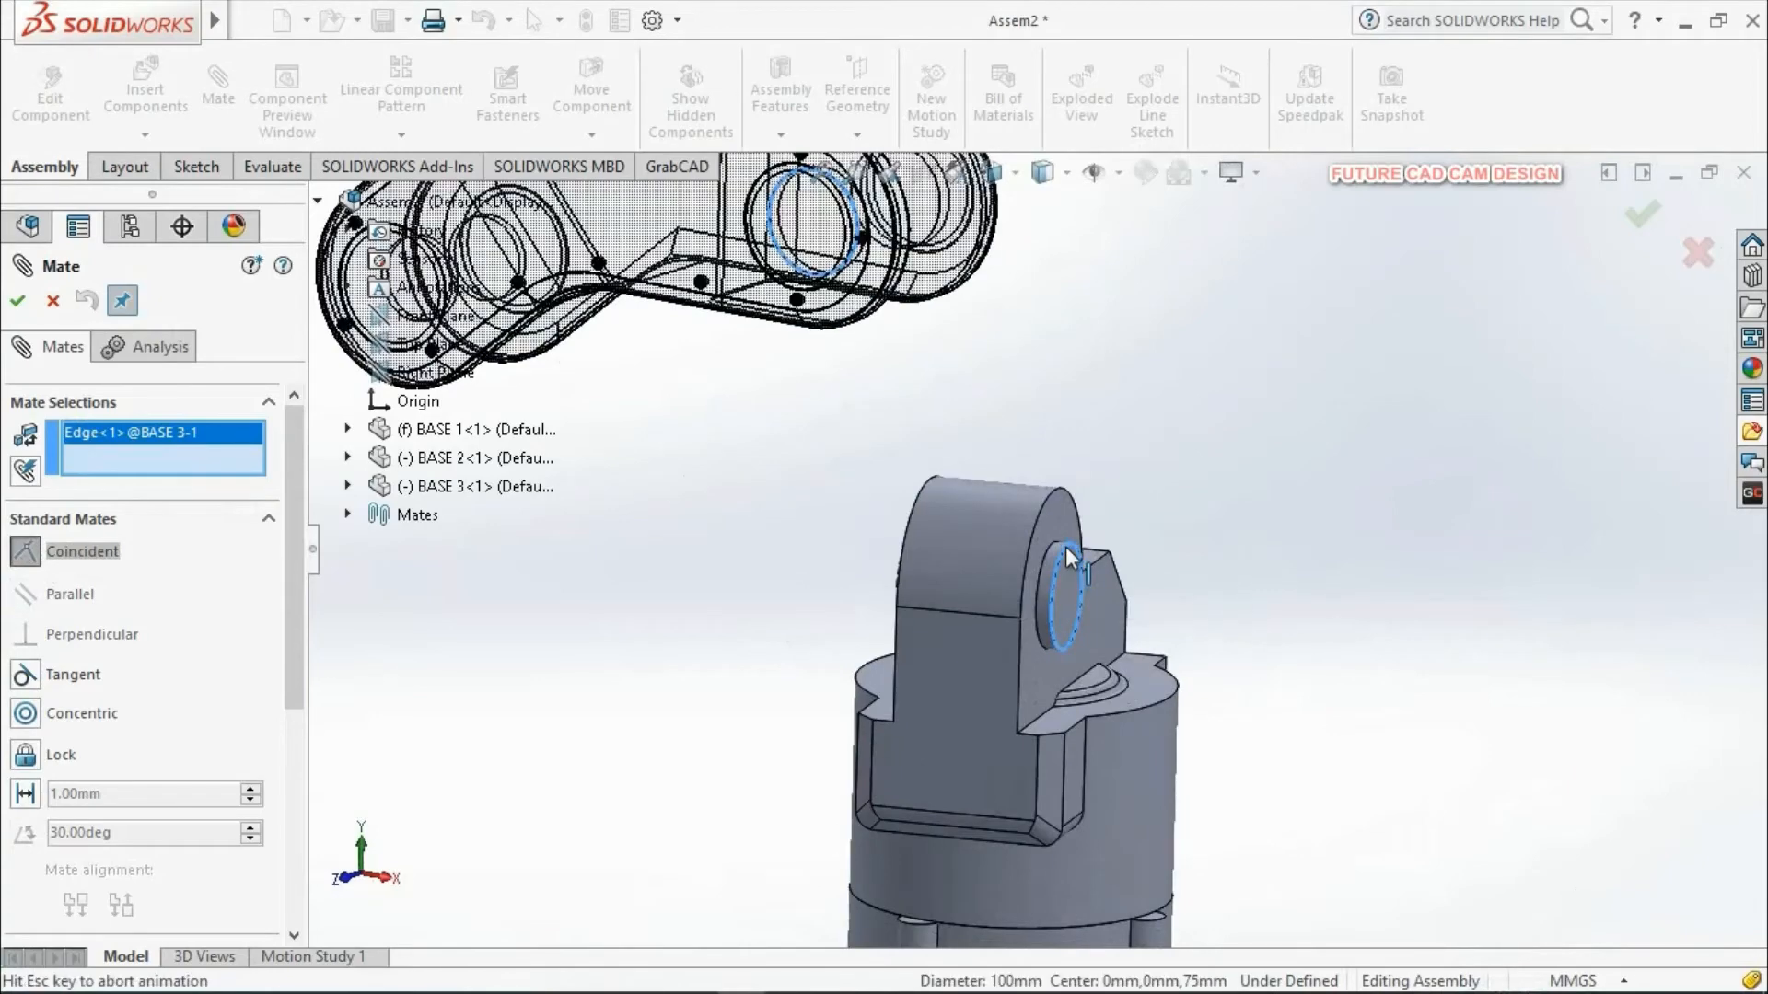
scroll(1473, 668, "up", 5)
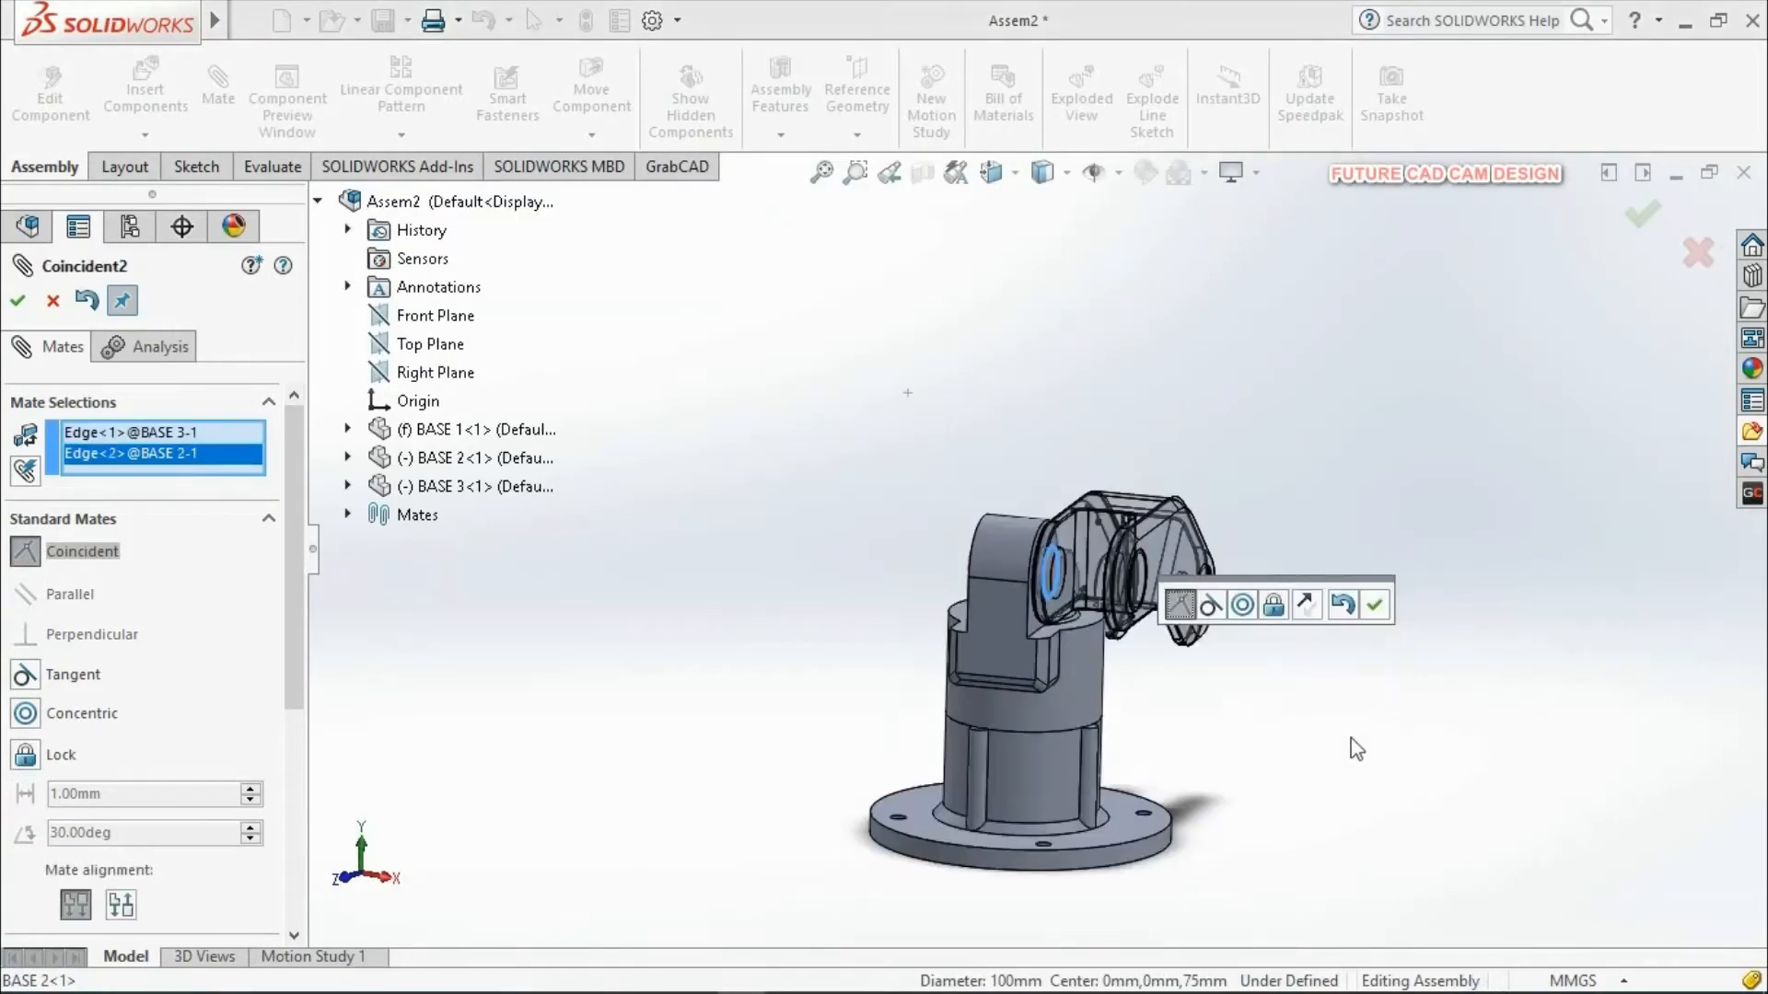
Step: Flip the coincident mate's alignment so BASE 3's fork straddles BASE 2's upright lug, and accept the mate
middle_click_drag(1354, 744, 1376, 819)
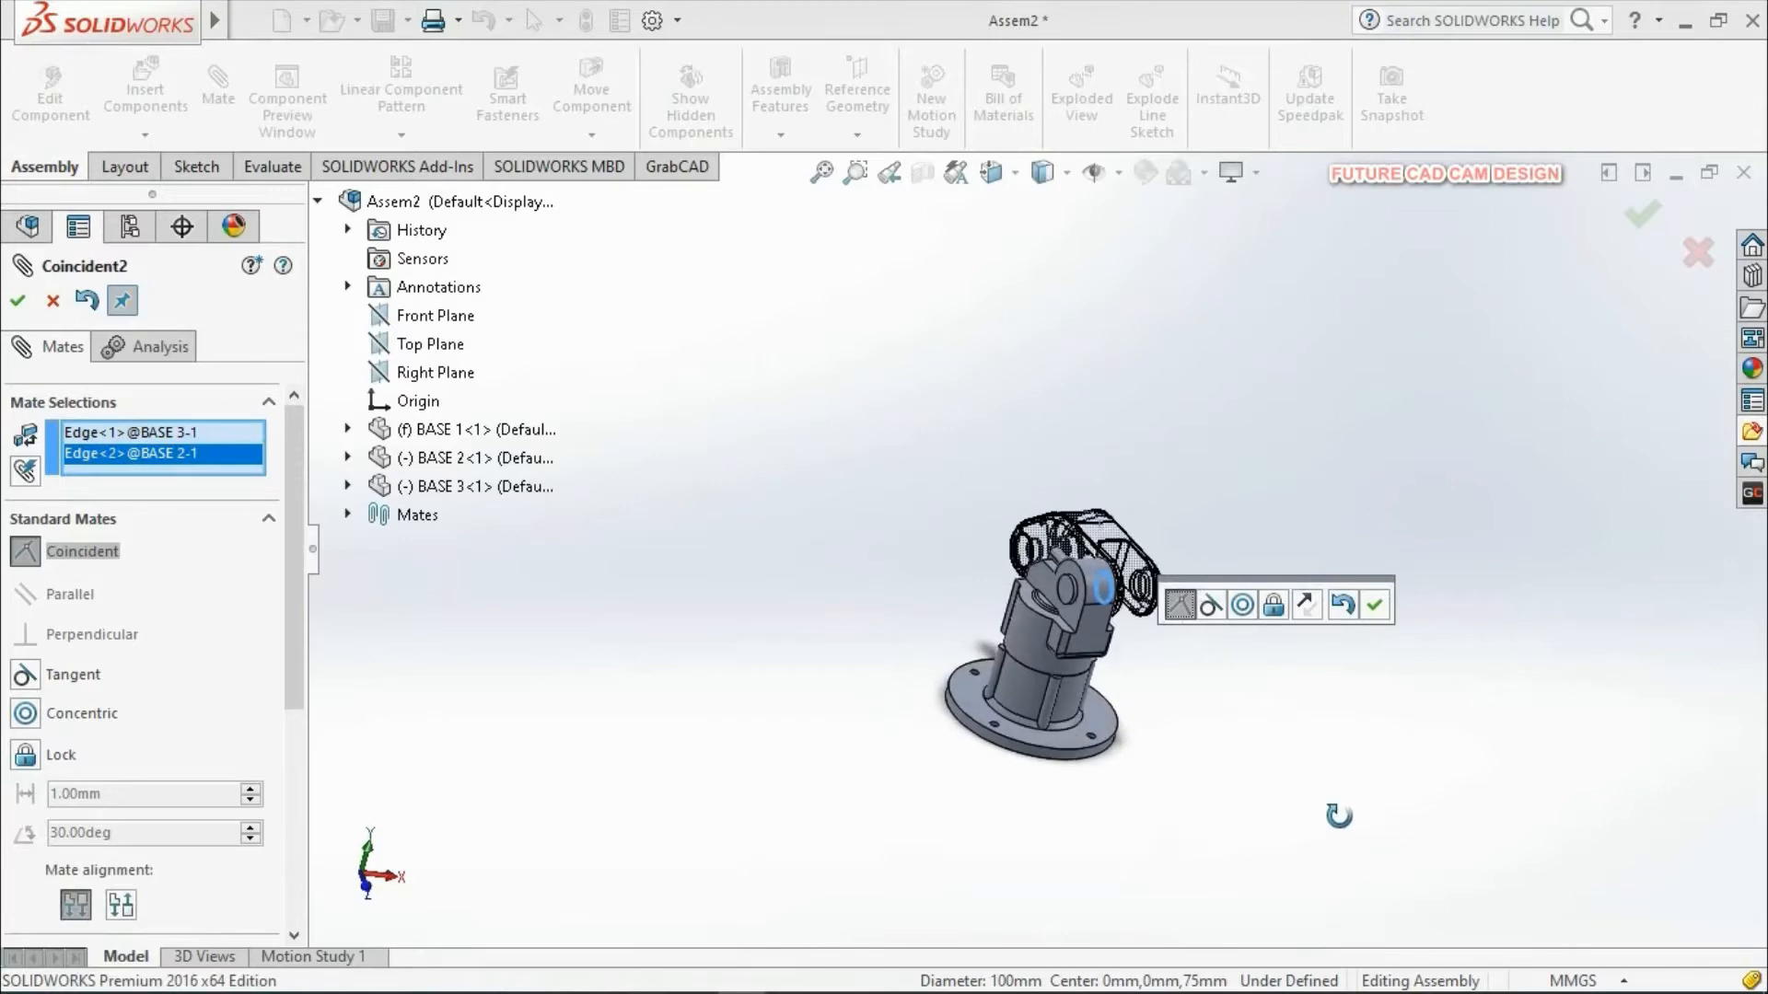
scroll(1207, 700, "down", 5)
left_click(1304, 604)
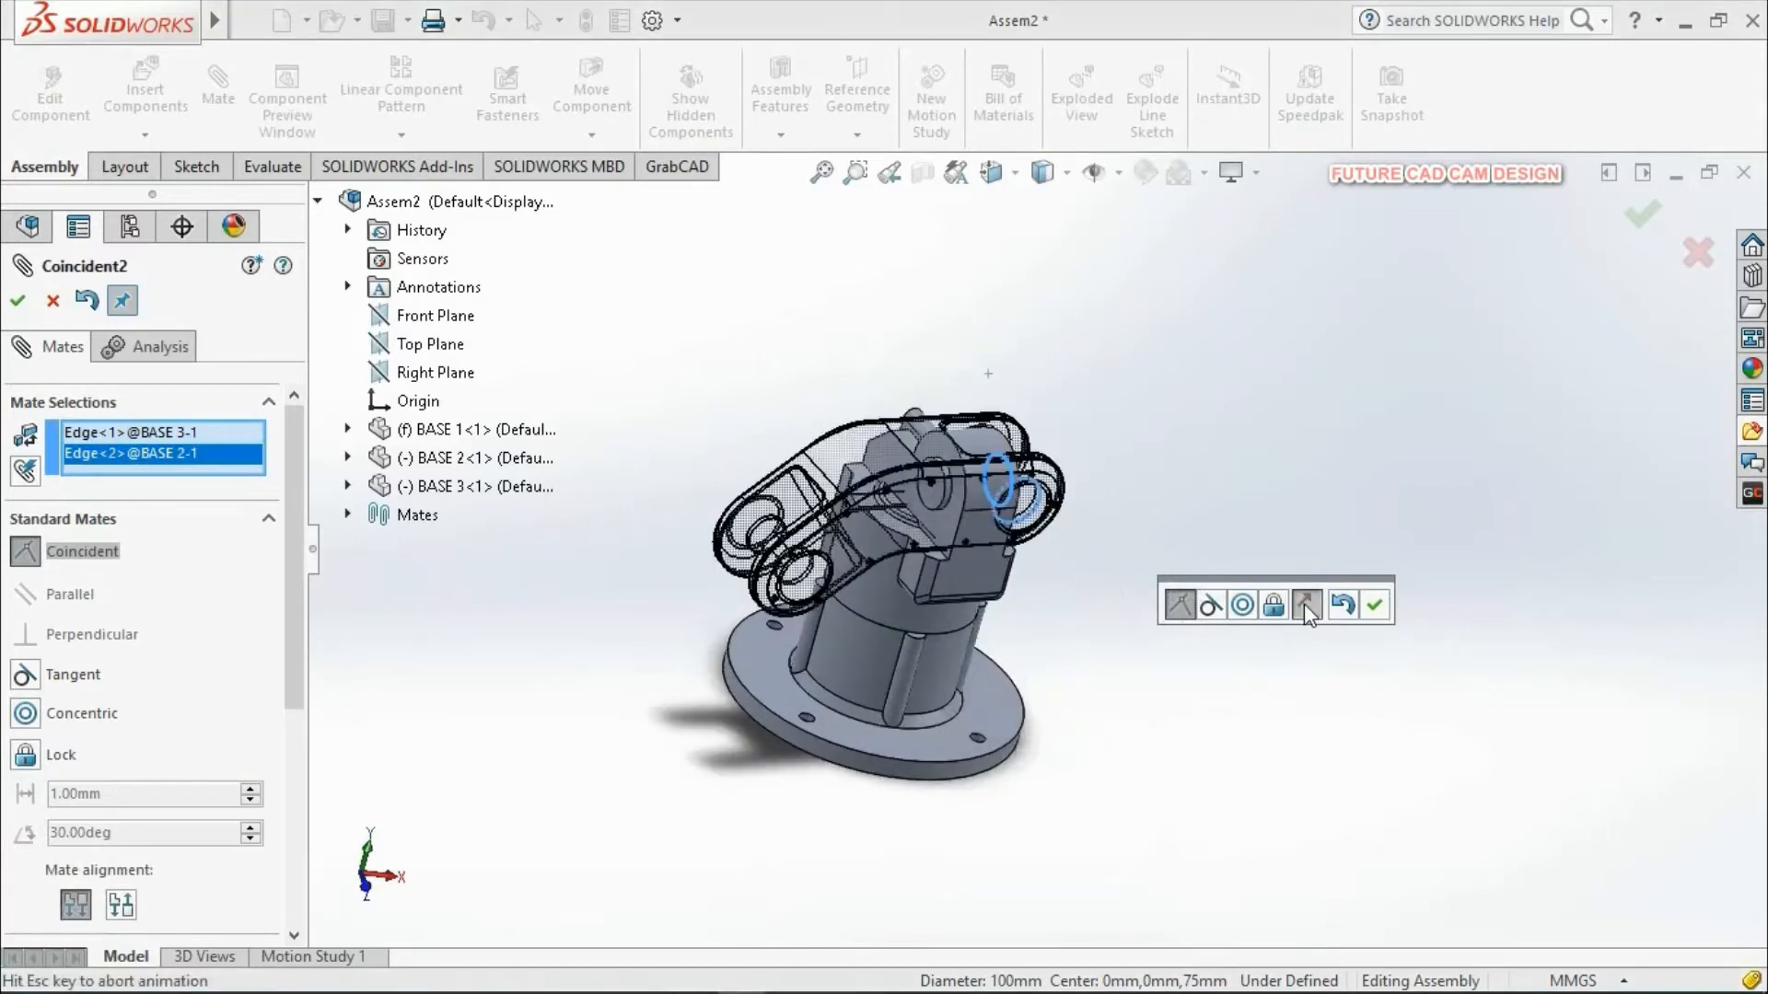
middle_click_drag(1118, 790, 911, 743)
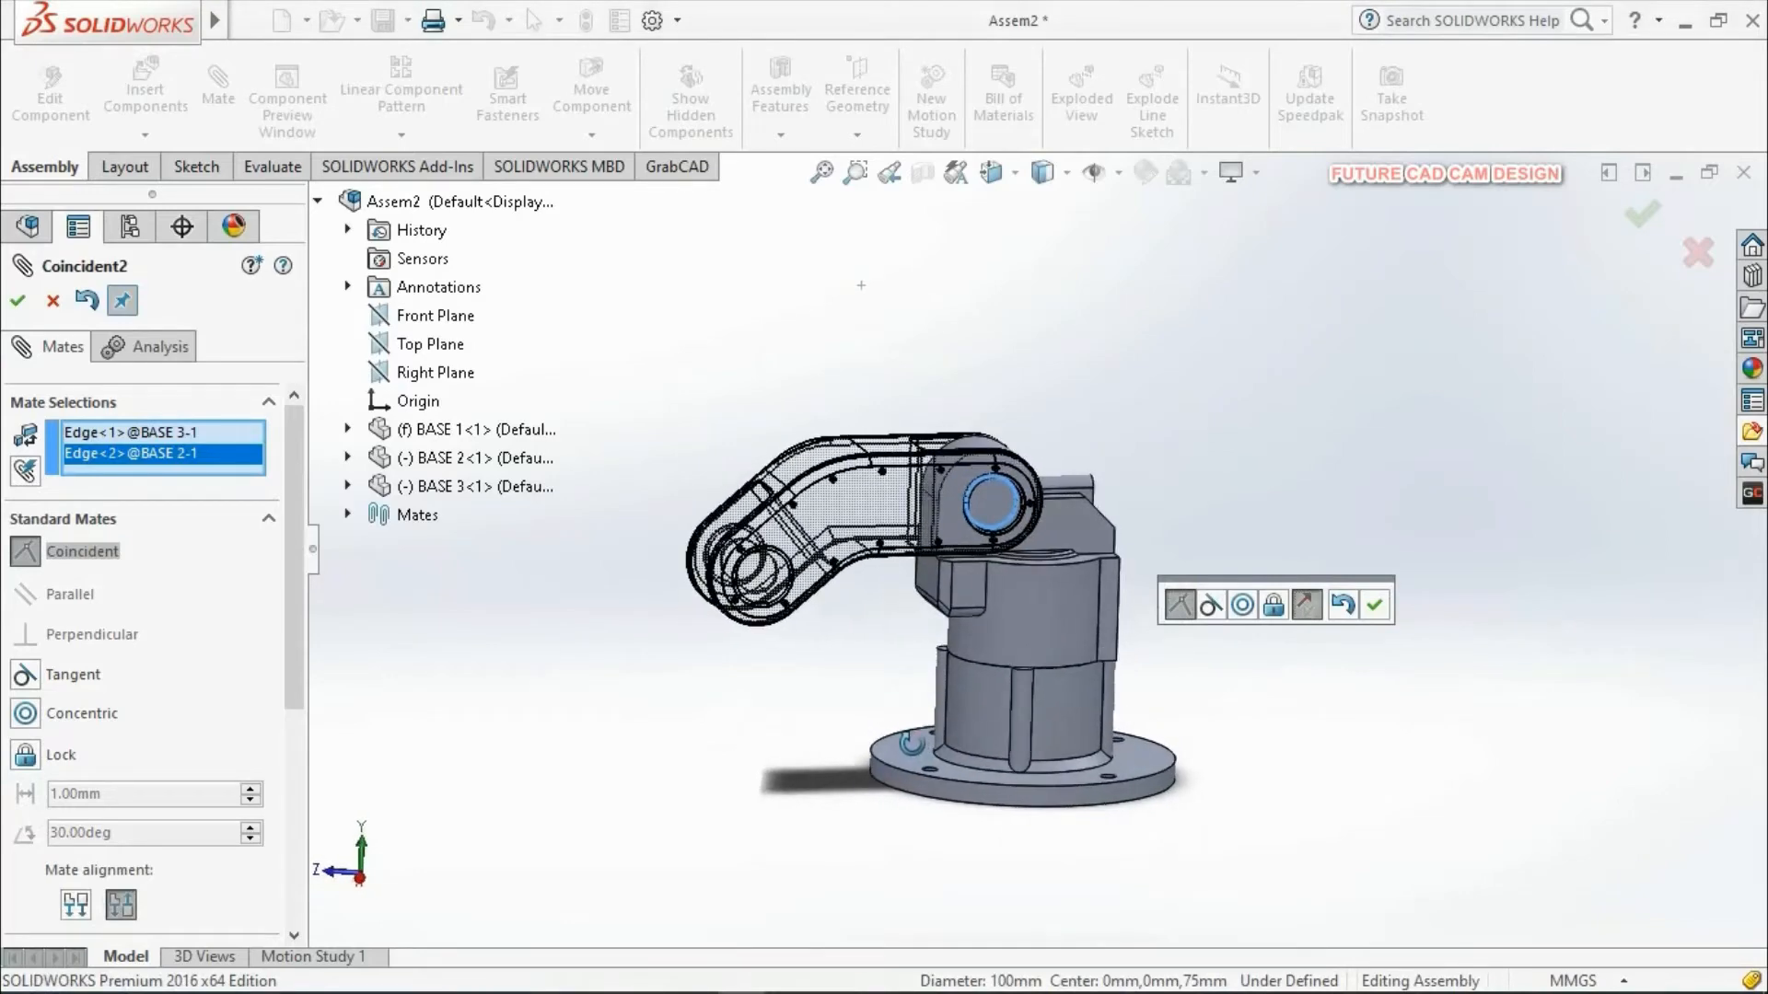
left_click(1373, 604)
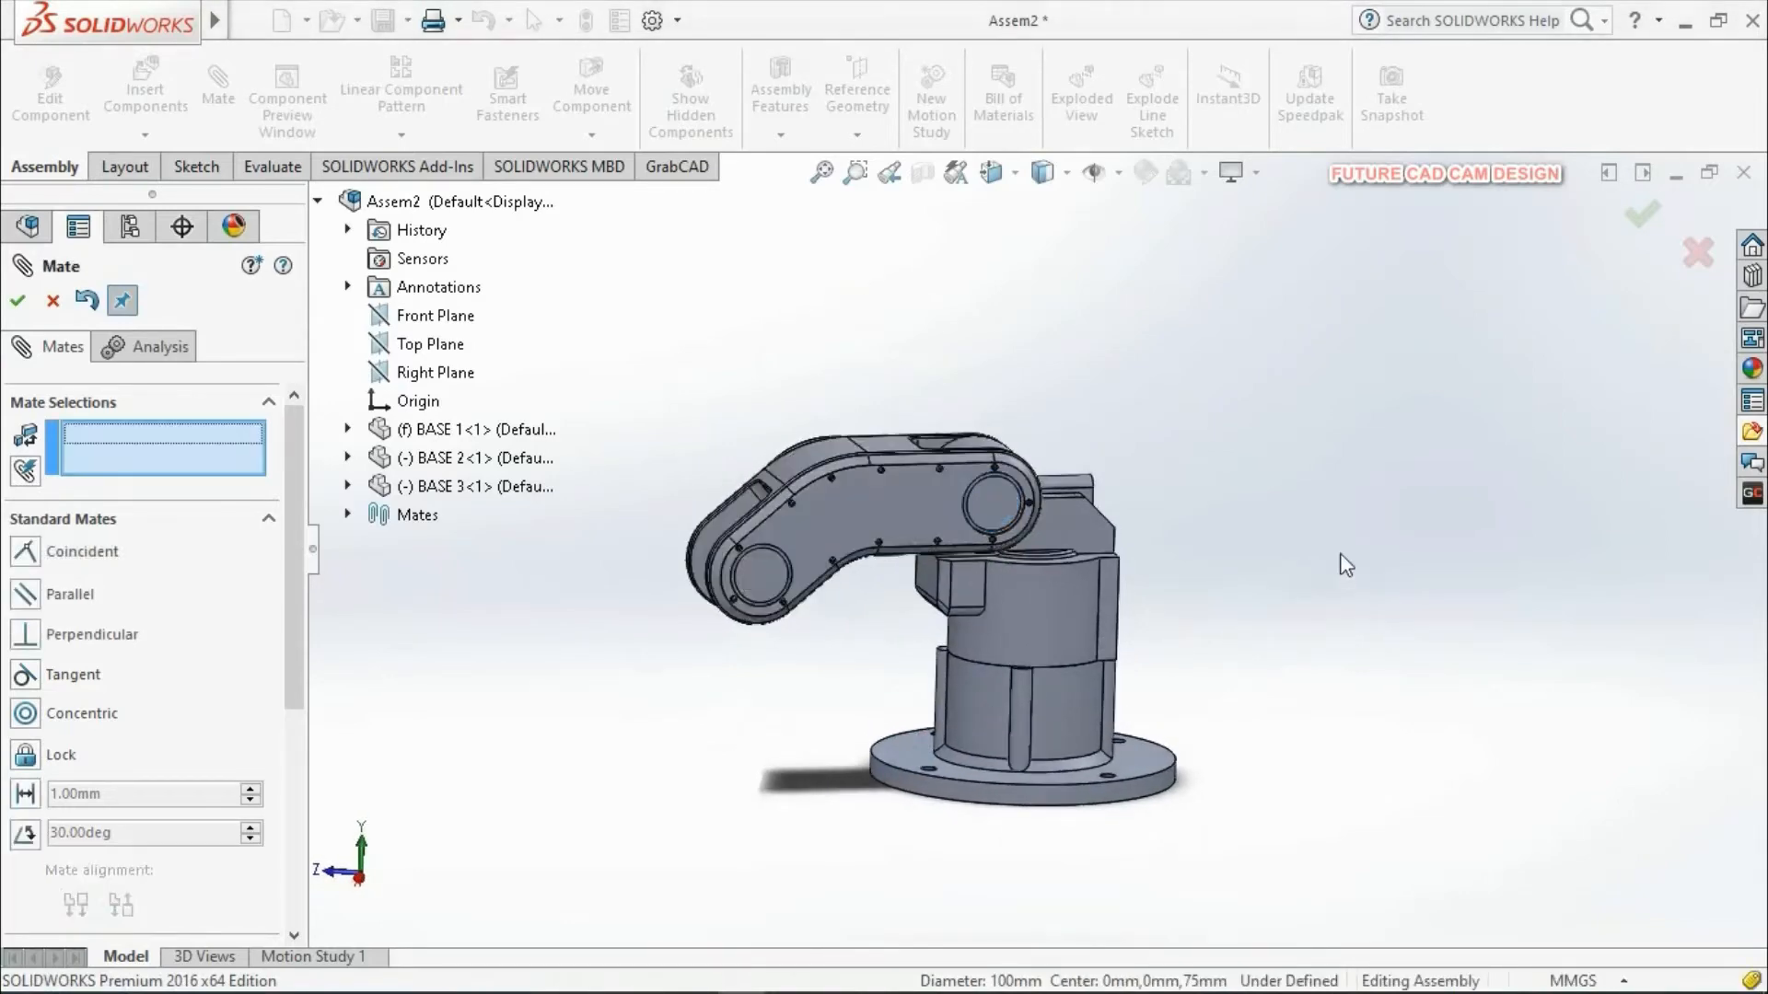
left_click(53, 300)
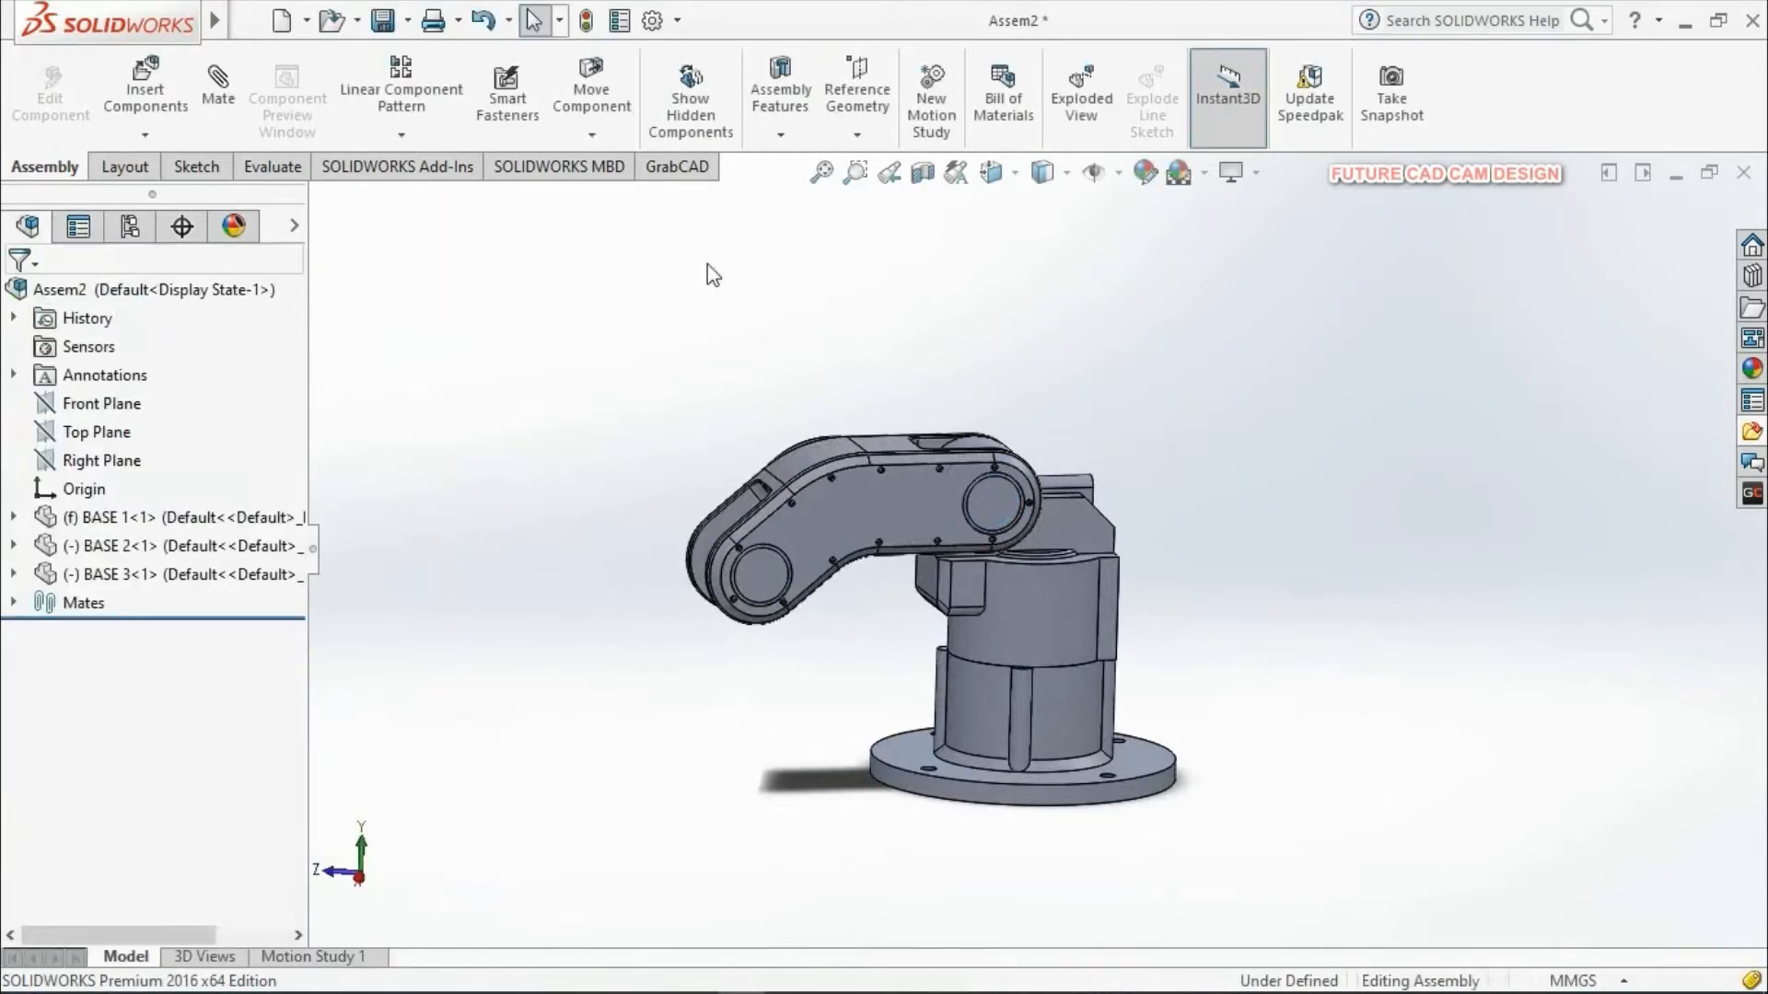
Step: Swing BASE 3 upward about its joint on BASE 2 with the Move Component command
left_click(593, 97)
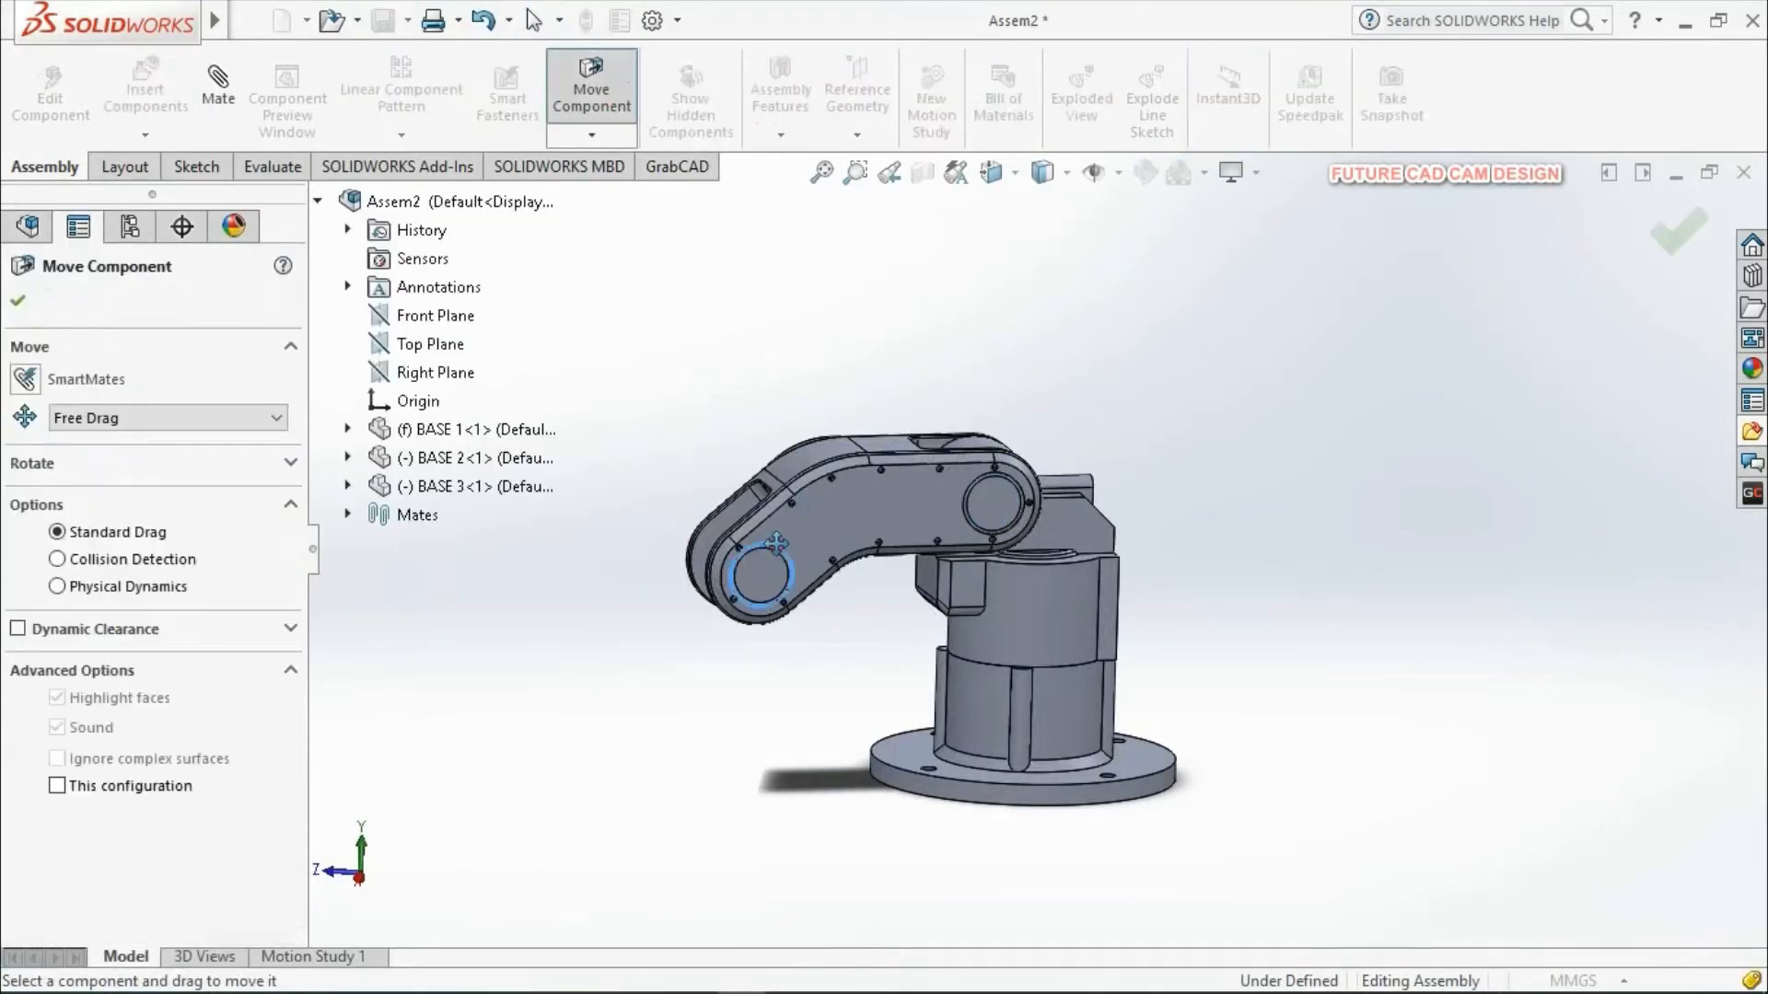
left_click_drag(776, 543, 921, 320)
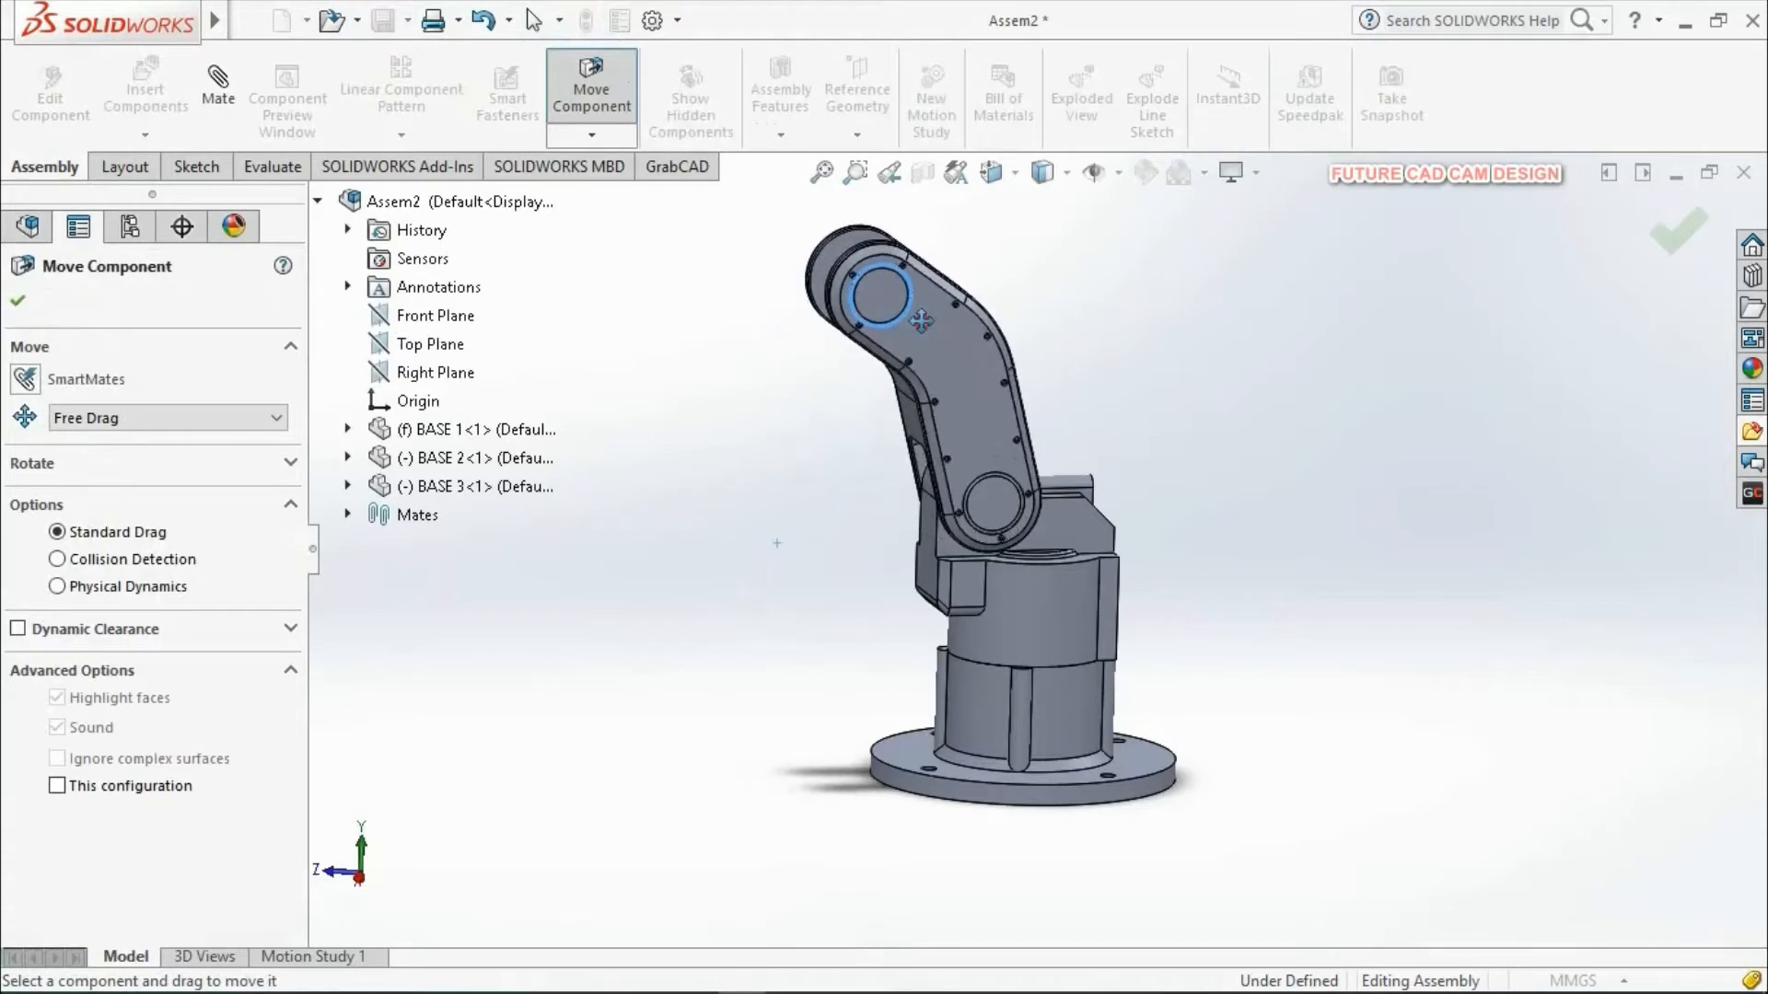
middle_click_drag(648, 639, 526, 591)
left_click(19, 304)
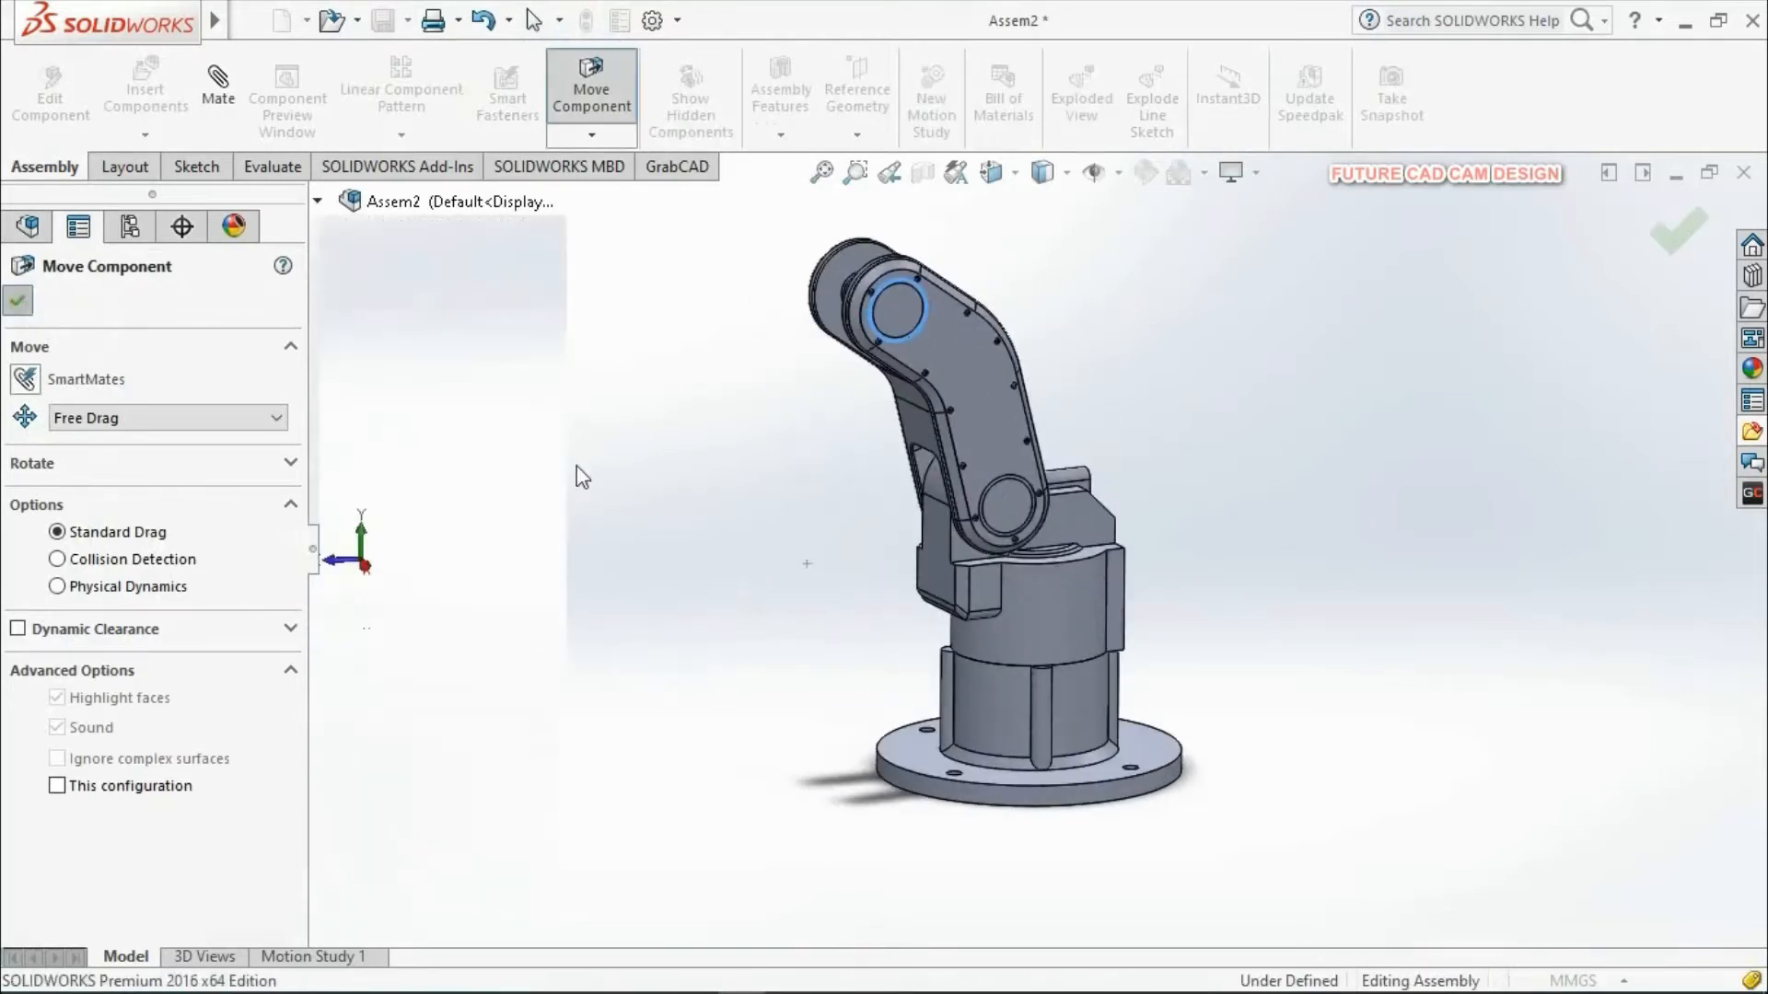
Step: Insert the PART 4 file from the robotic arm sw folder and place it beside the upper end of BASE 3
scroll(843, 416, "up", 2)
scroll(1018, 458, "down", 2)
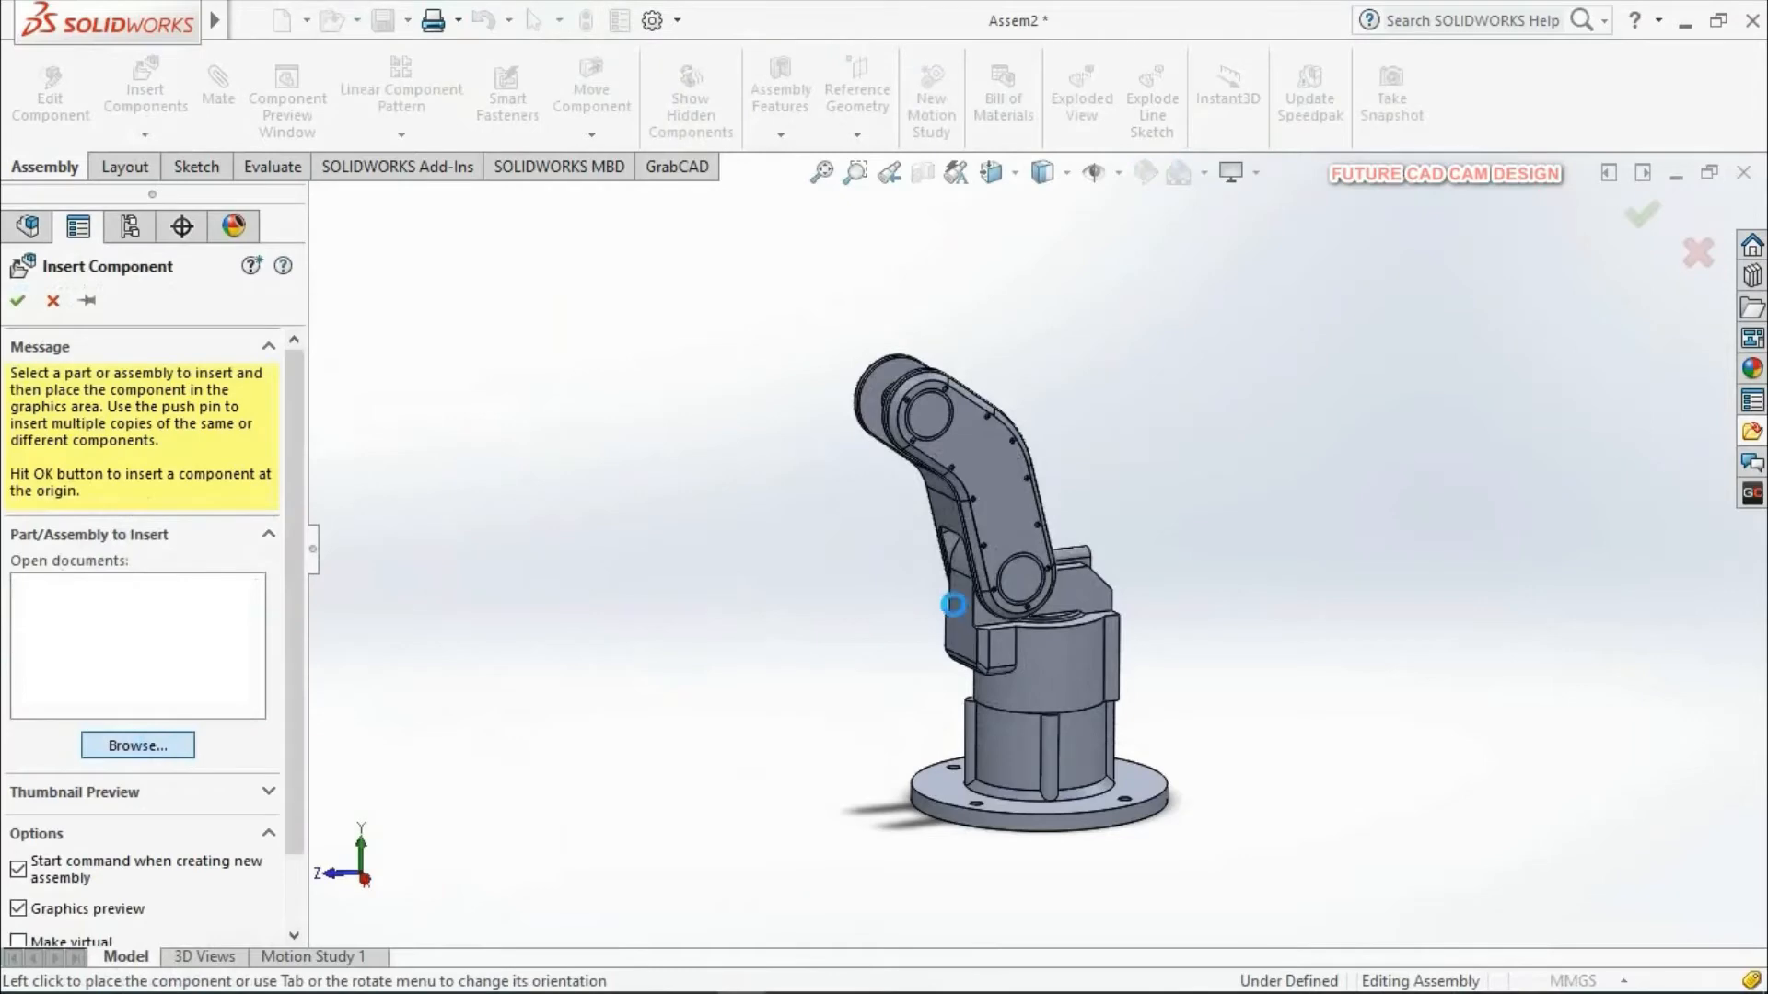
left_click(764, 402)
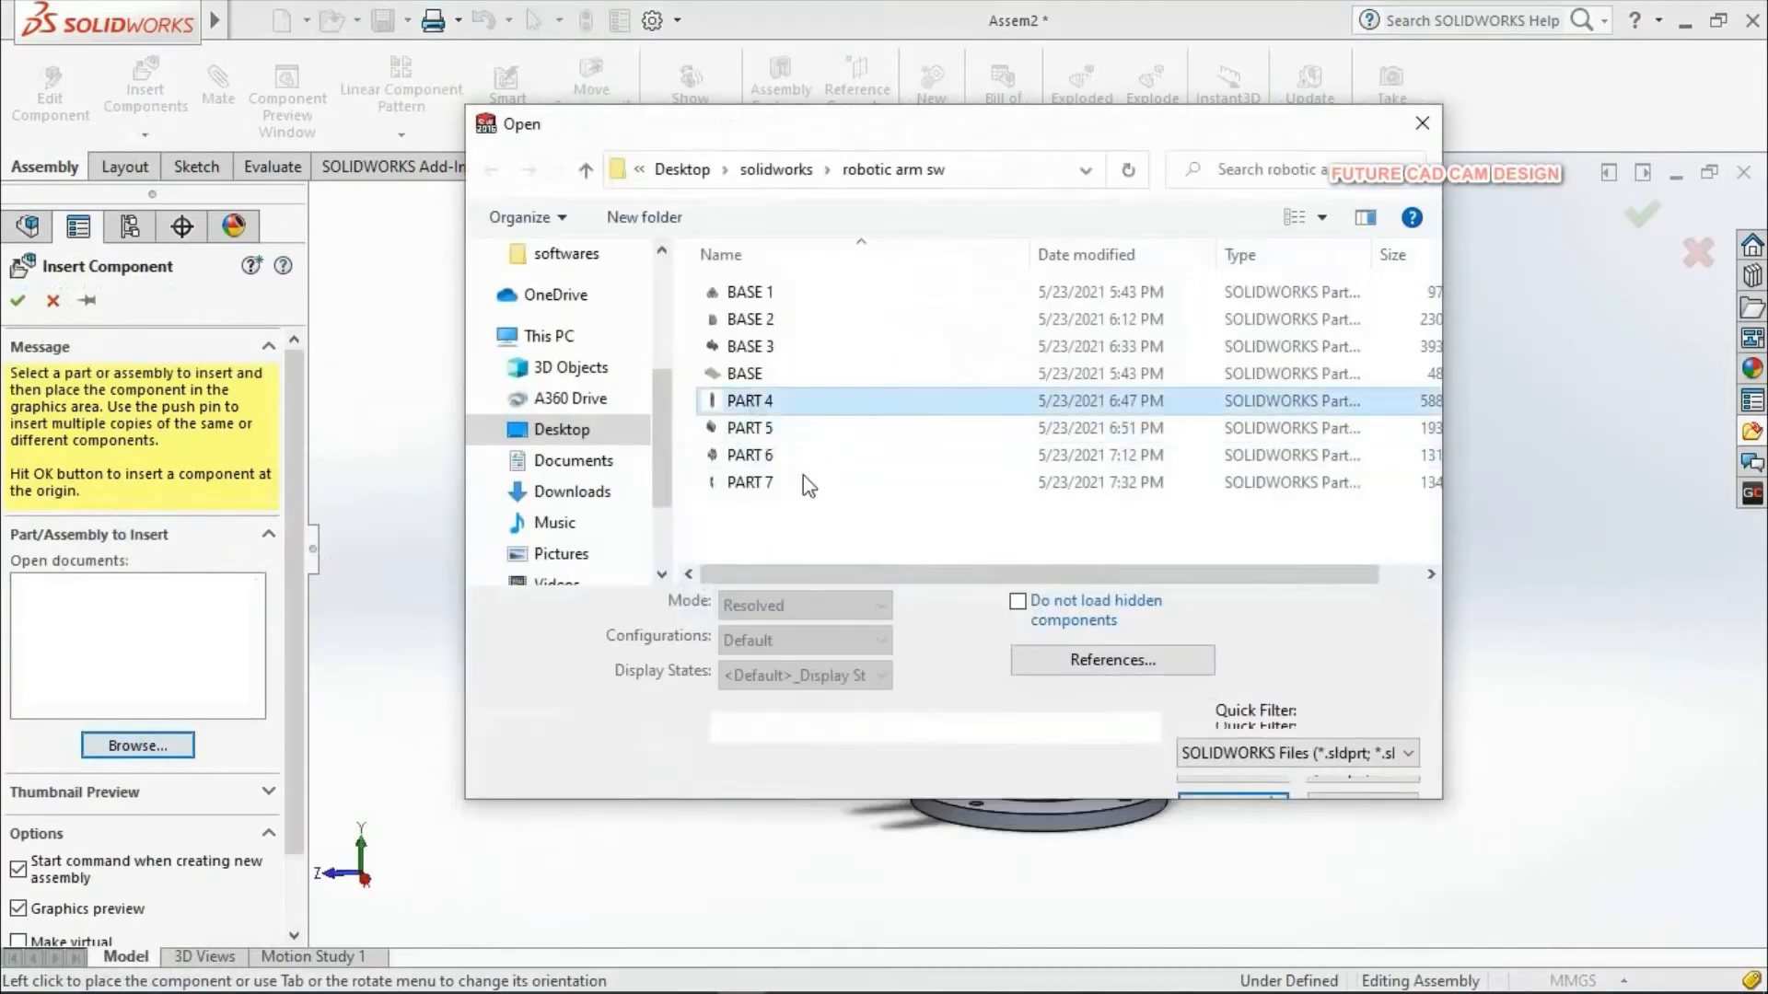
left_click(1223, 767)
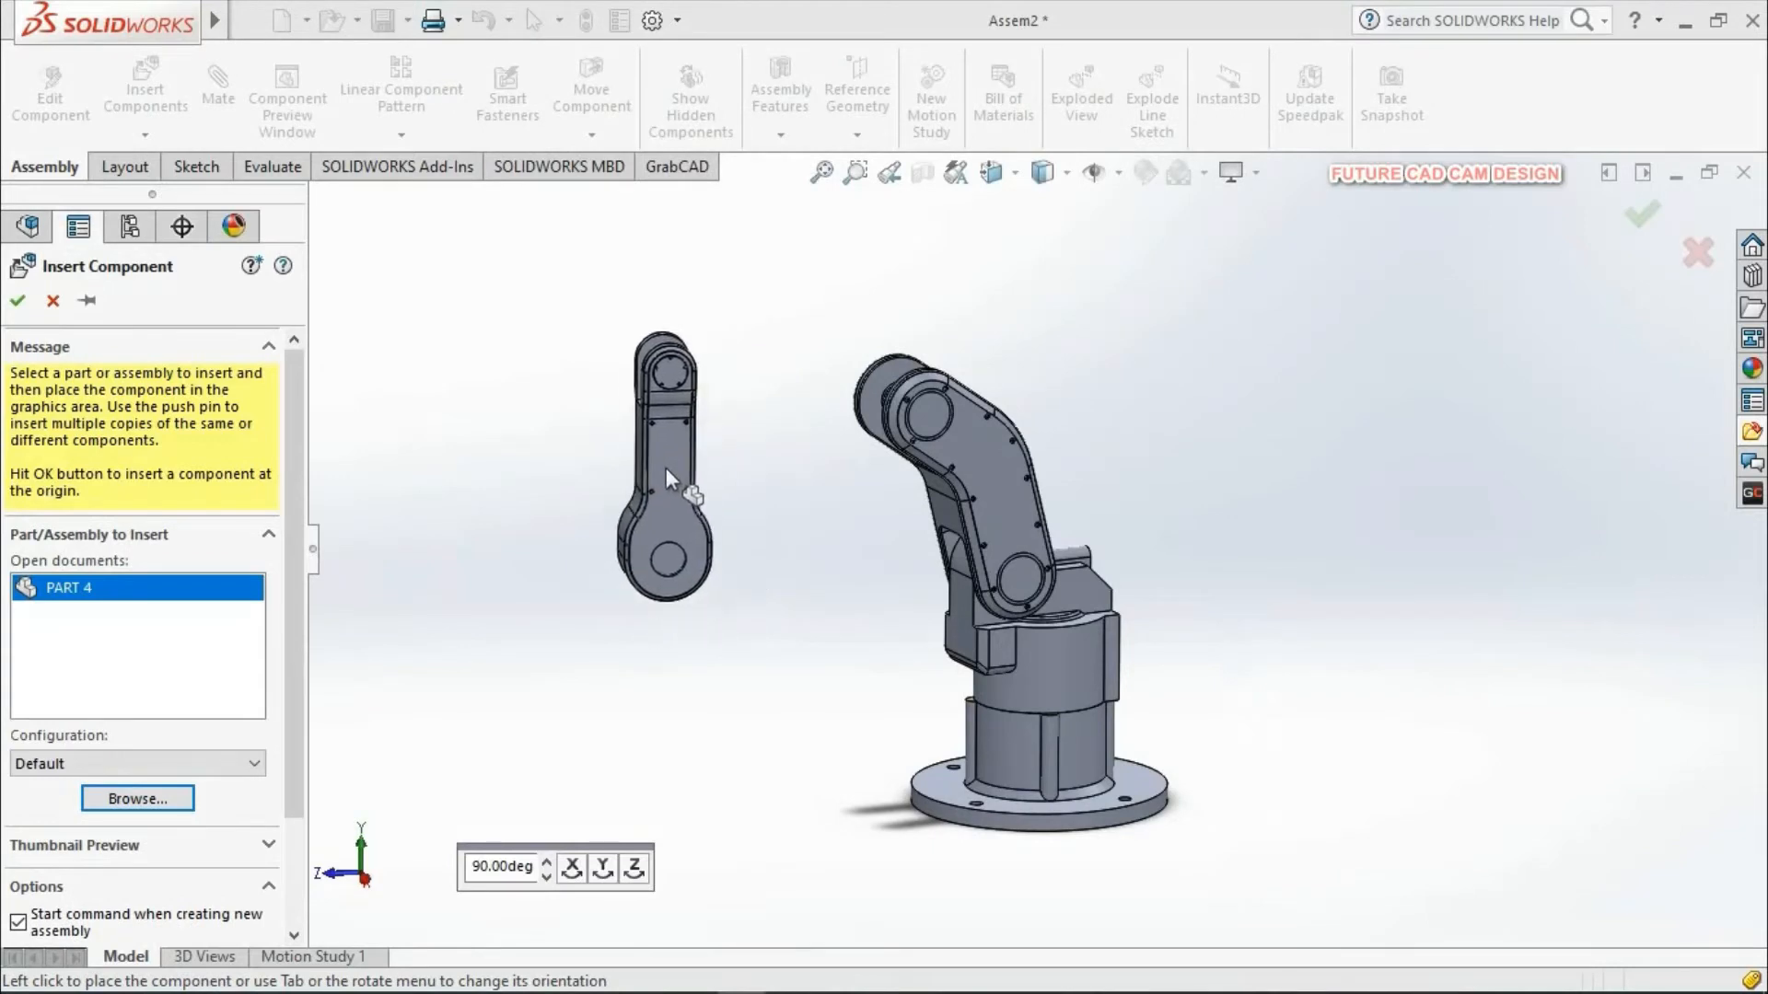
left_click(668, 467)
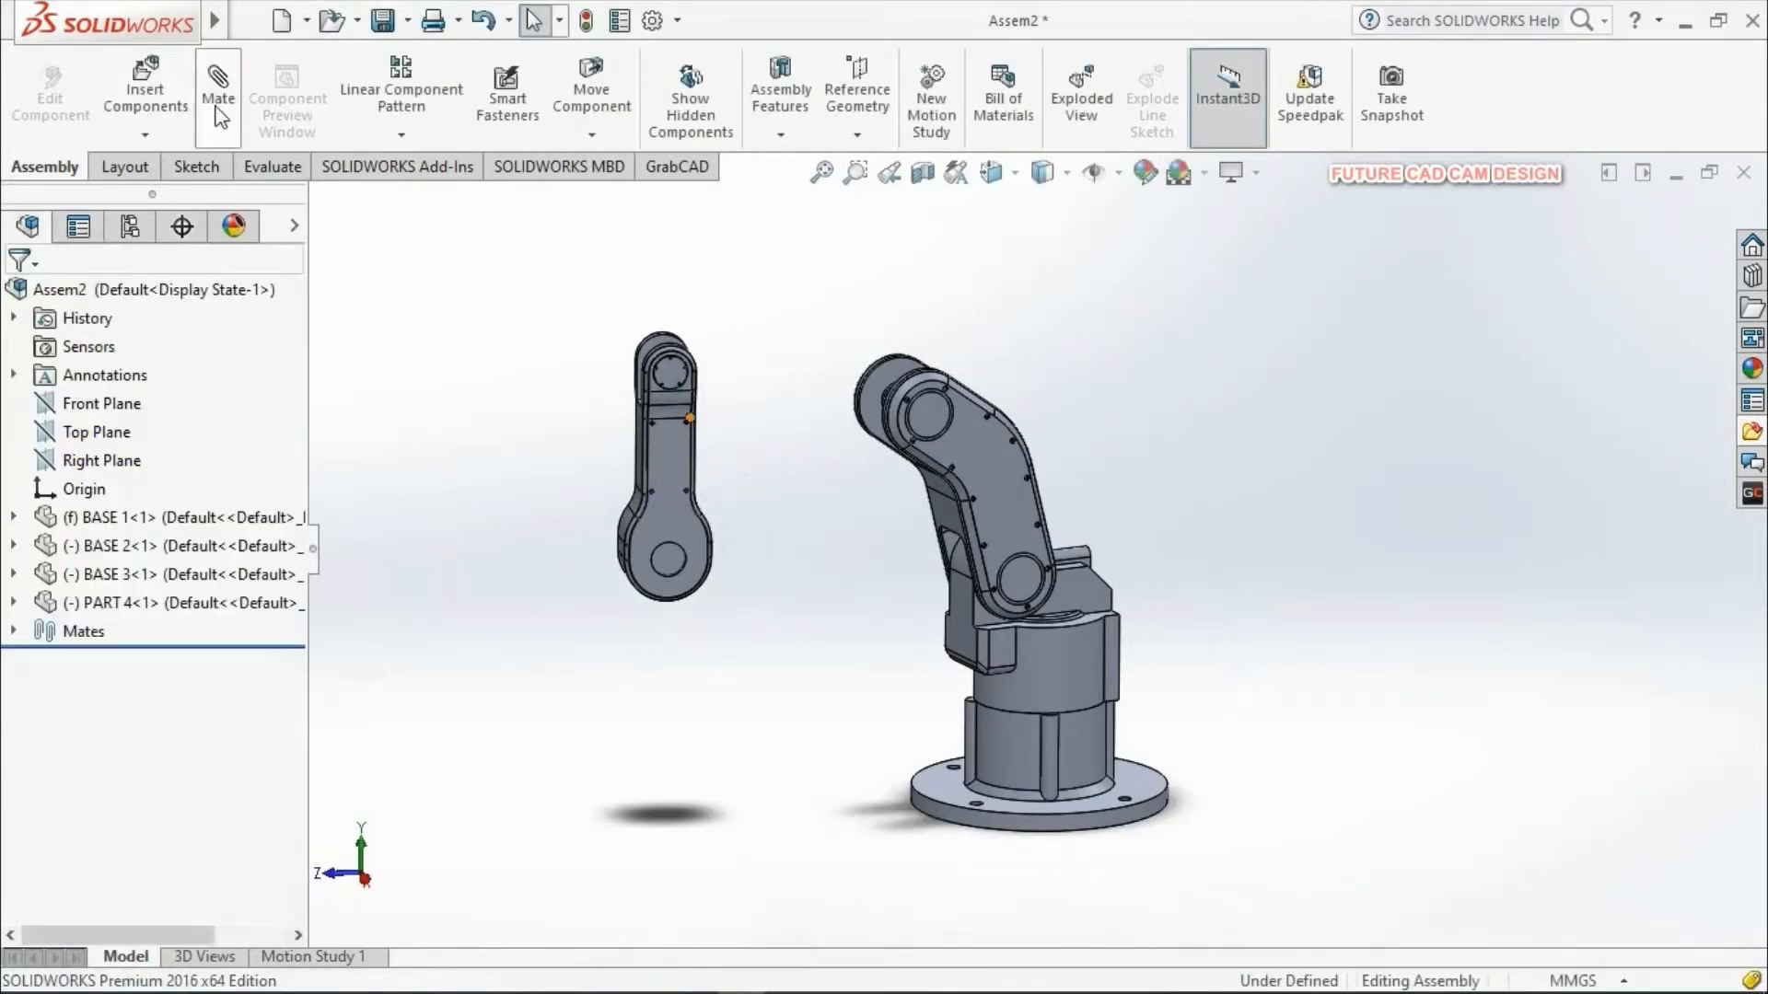
Step: Add a coincident mate between the circular recess edge on PART 4's wide end and the boss edge inside BASE 3's upper fork
left_click(219, 115)
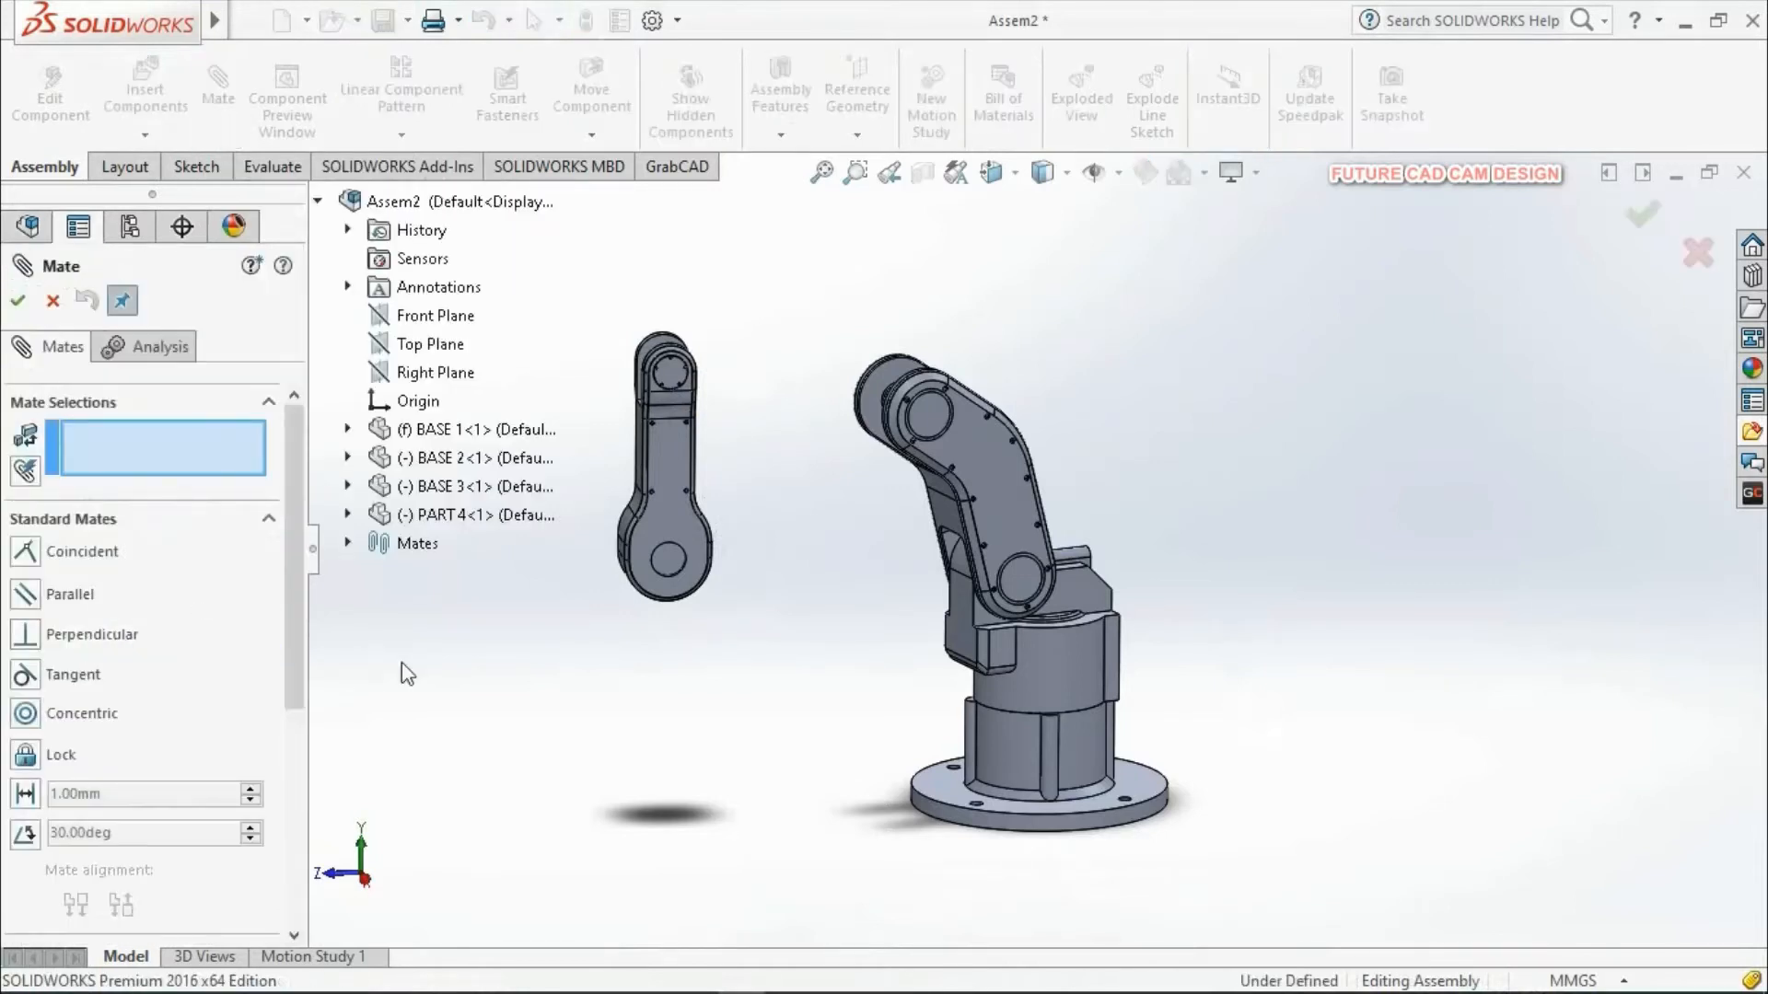
middle_click_drag(401, 662, 657, 661)
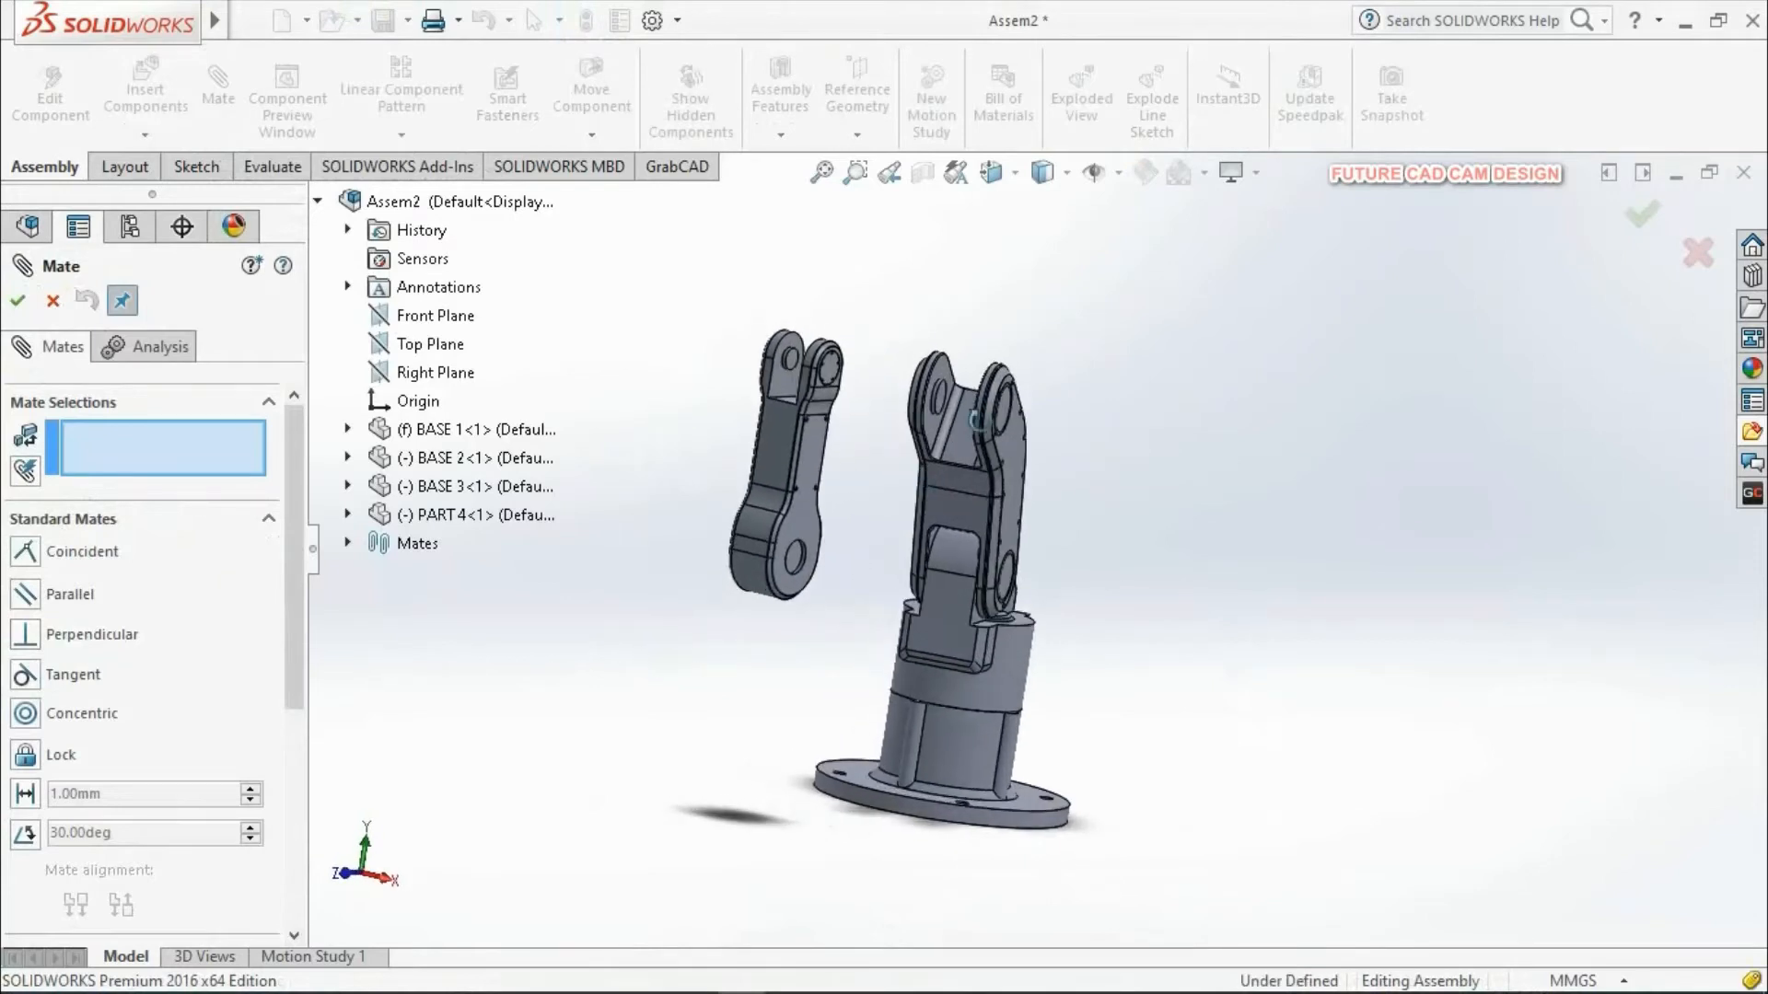
scroll(787, 645, "down", 4)
scroll(787, 644, "down", 2)
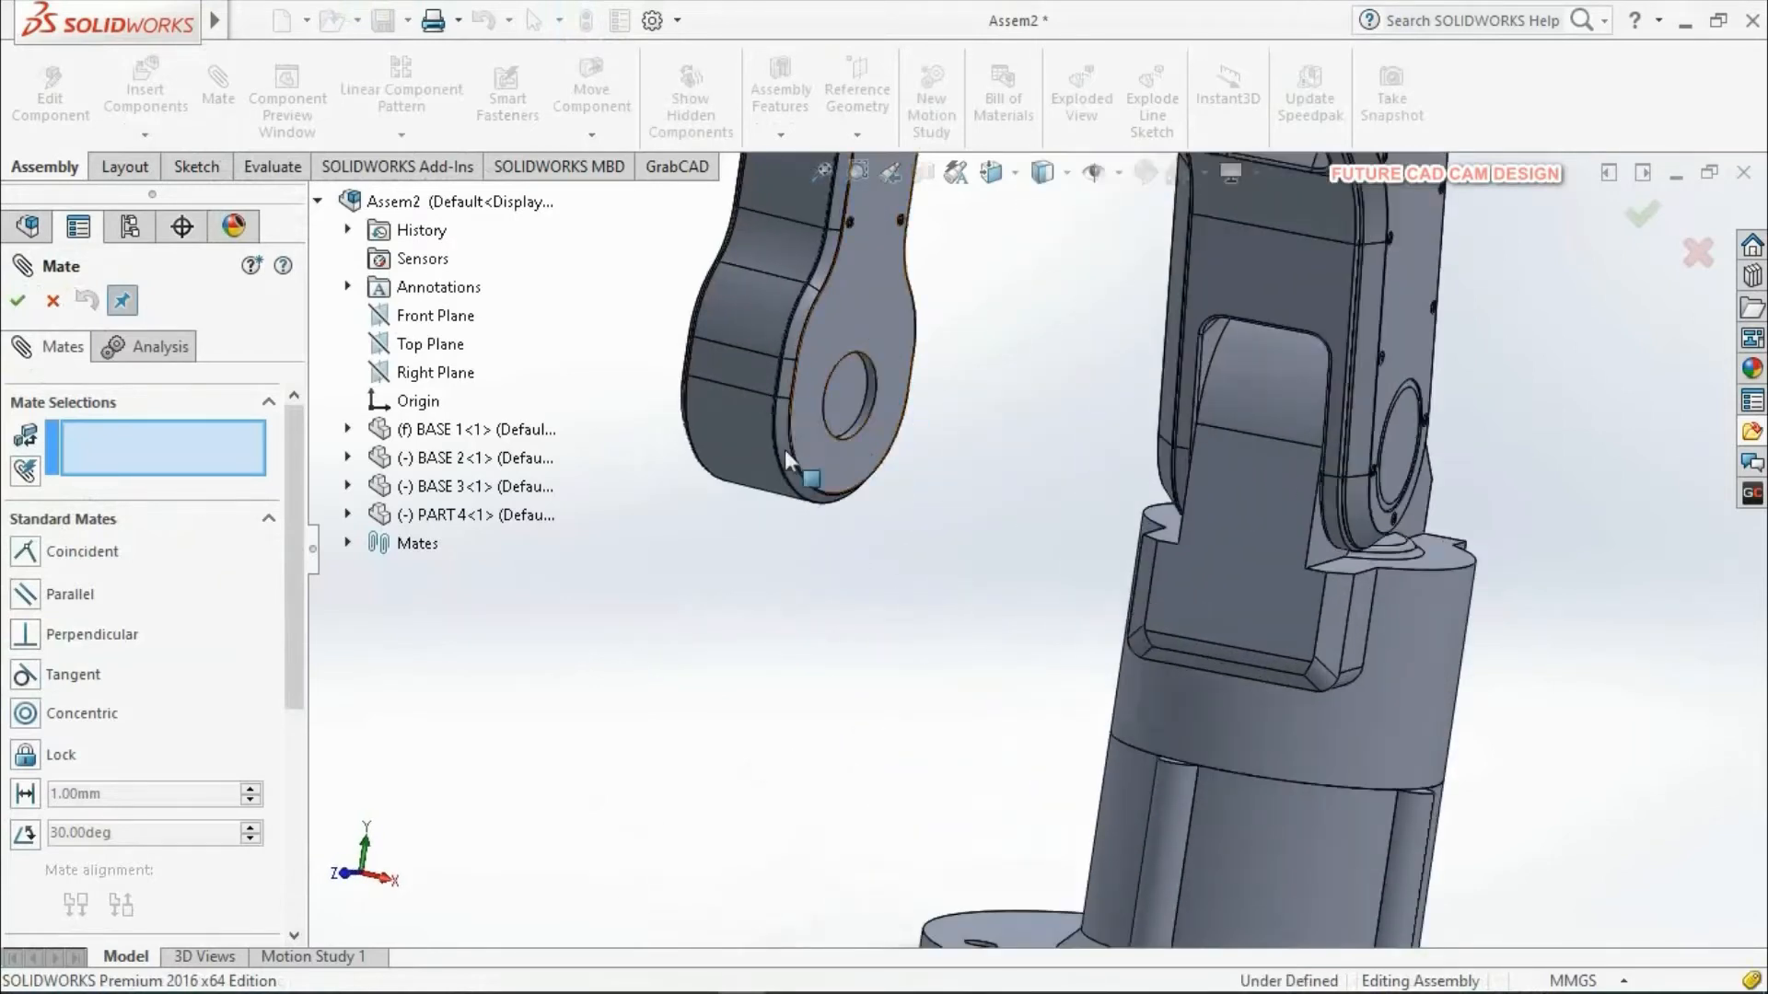
scroll(845, 604, "up", 5)
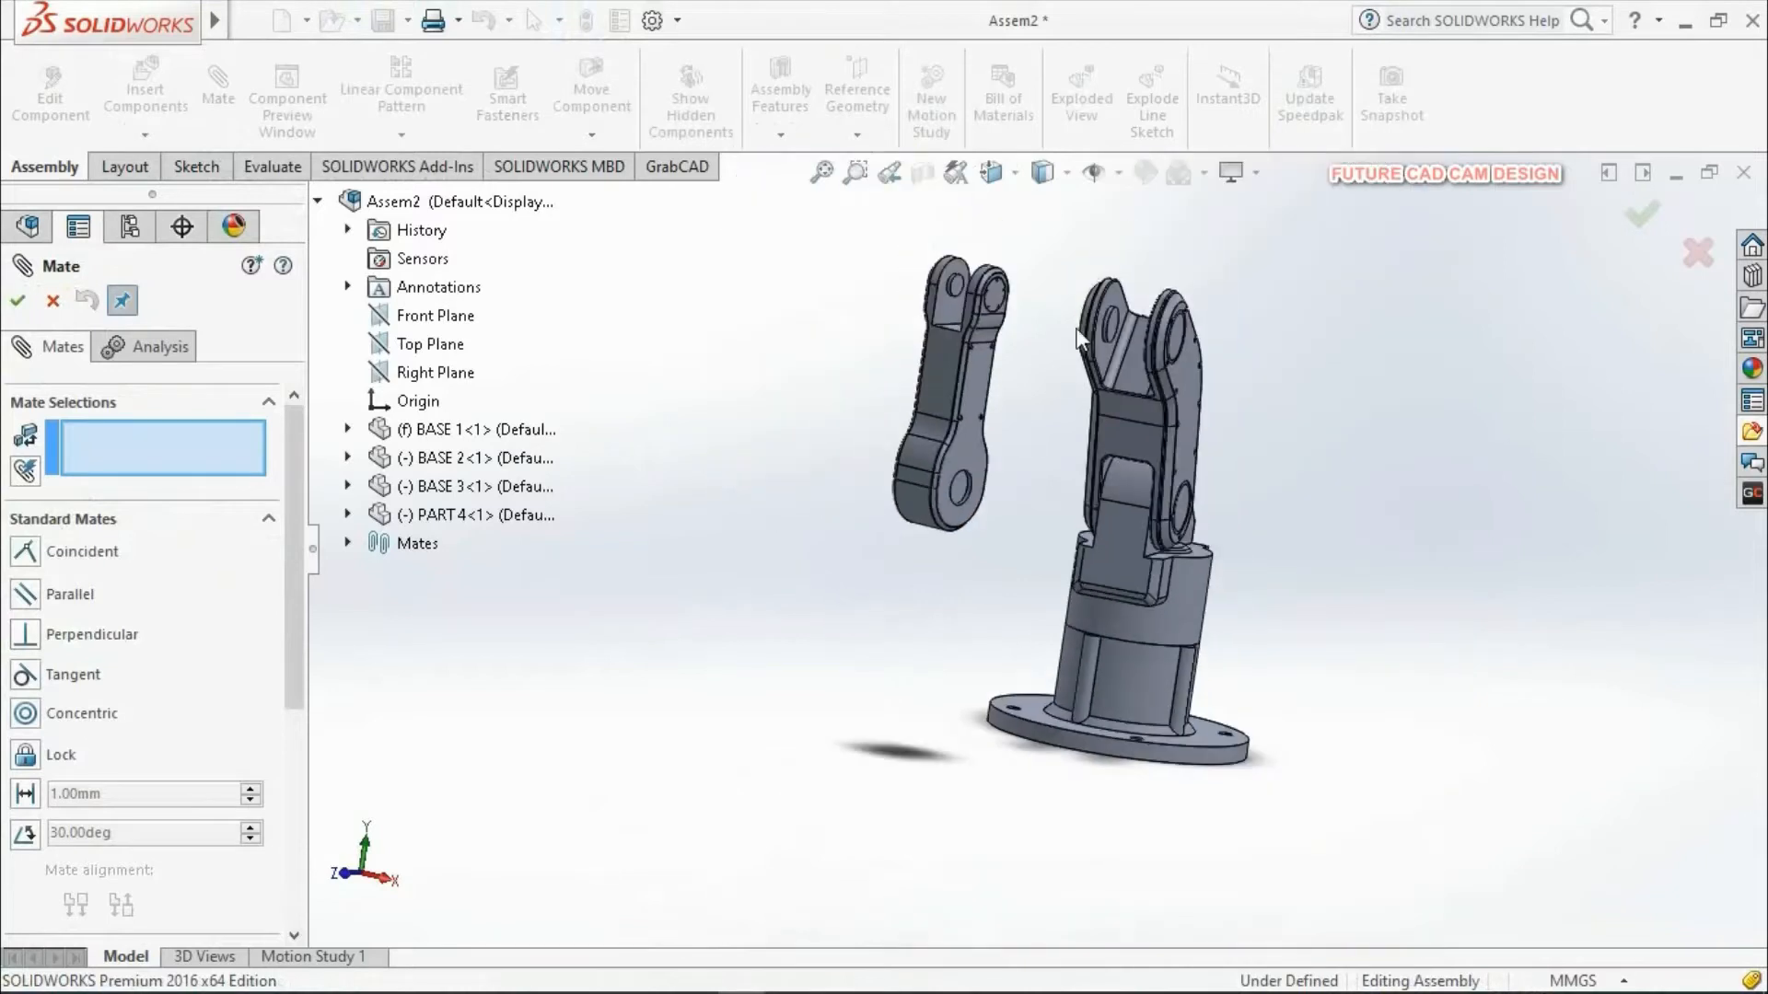
left_click(27, 554)
scroll(1103, 415, "down", 2)
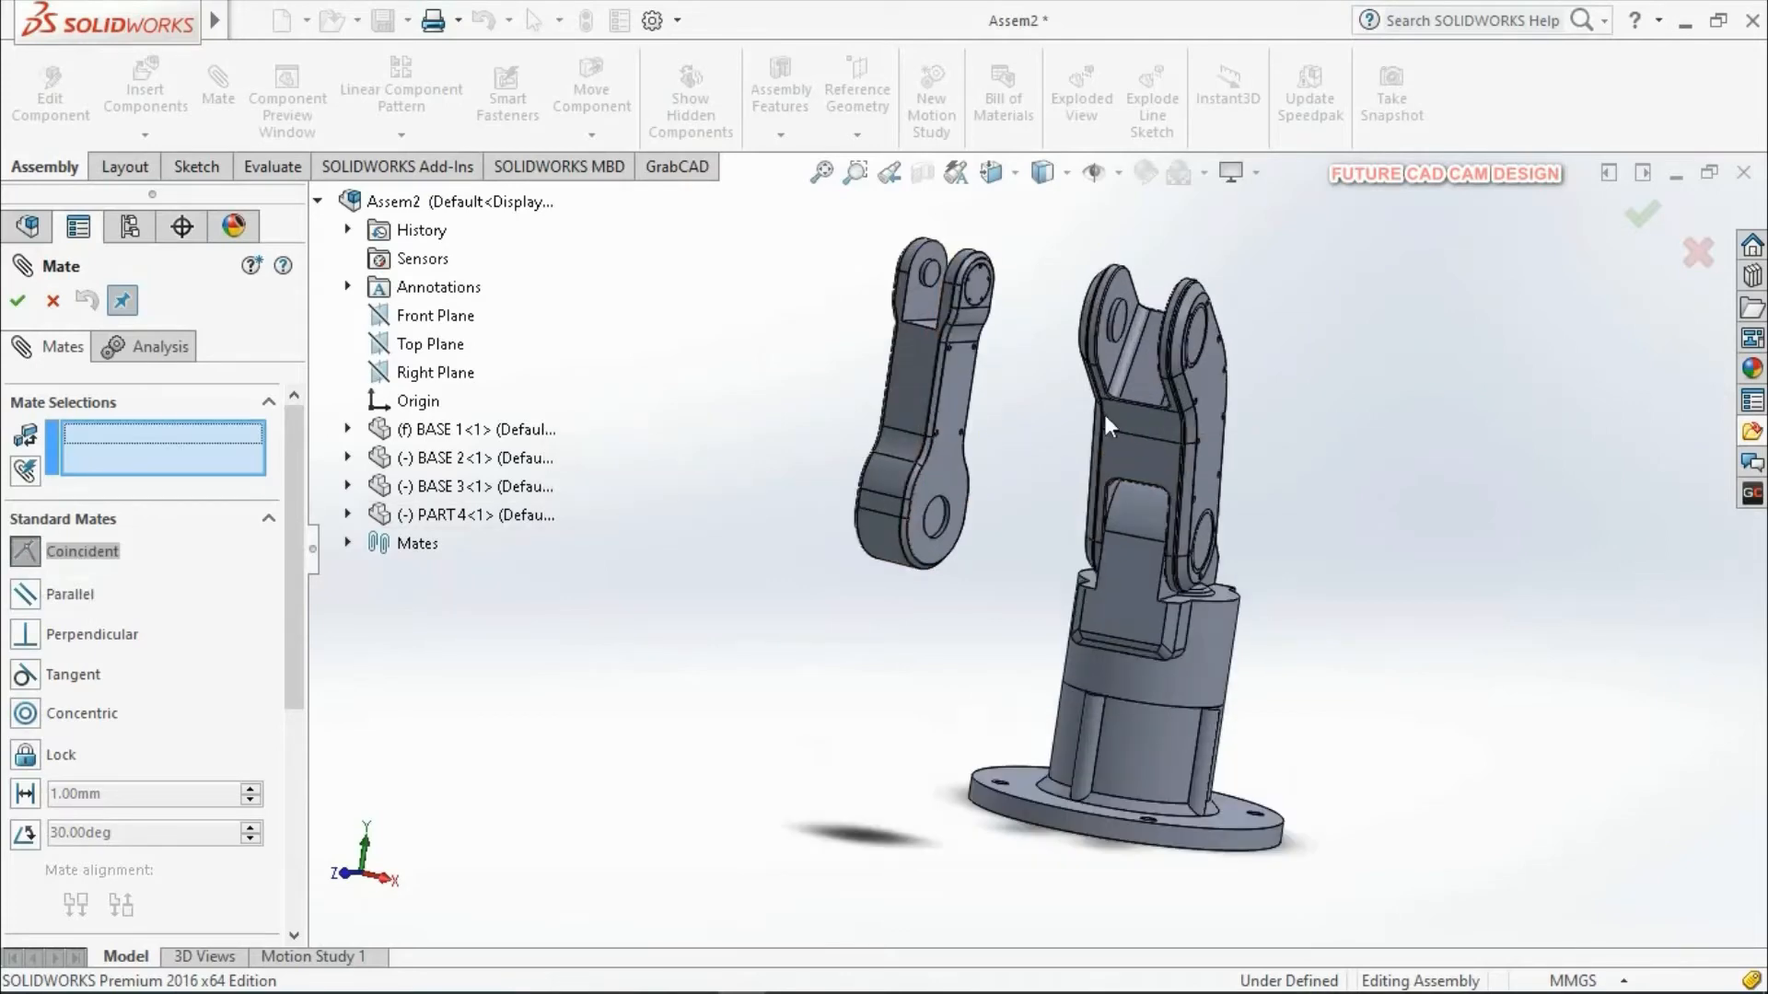
scroll(912, 499, "down", 5)
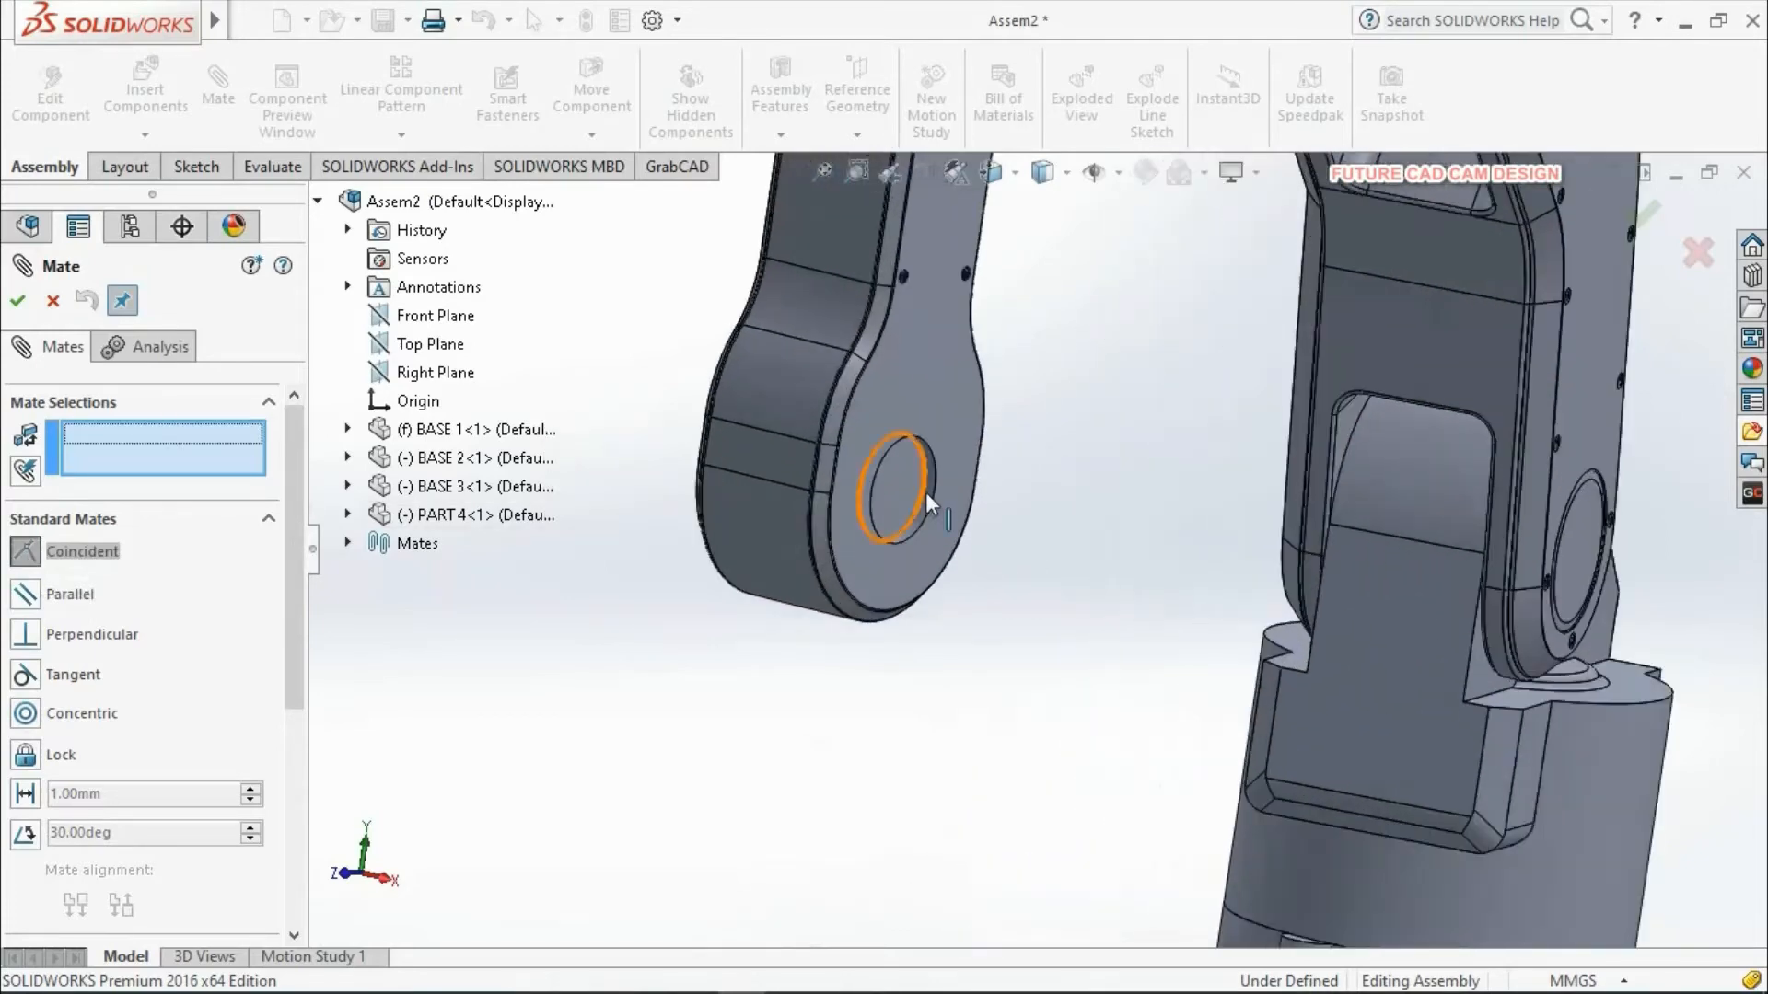
left_click(925, 492)
scroll(950, 571, "up", 6)
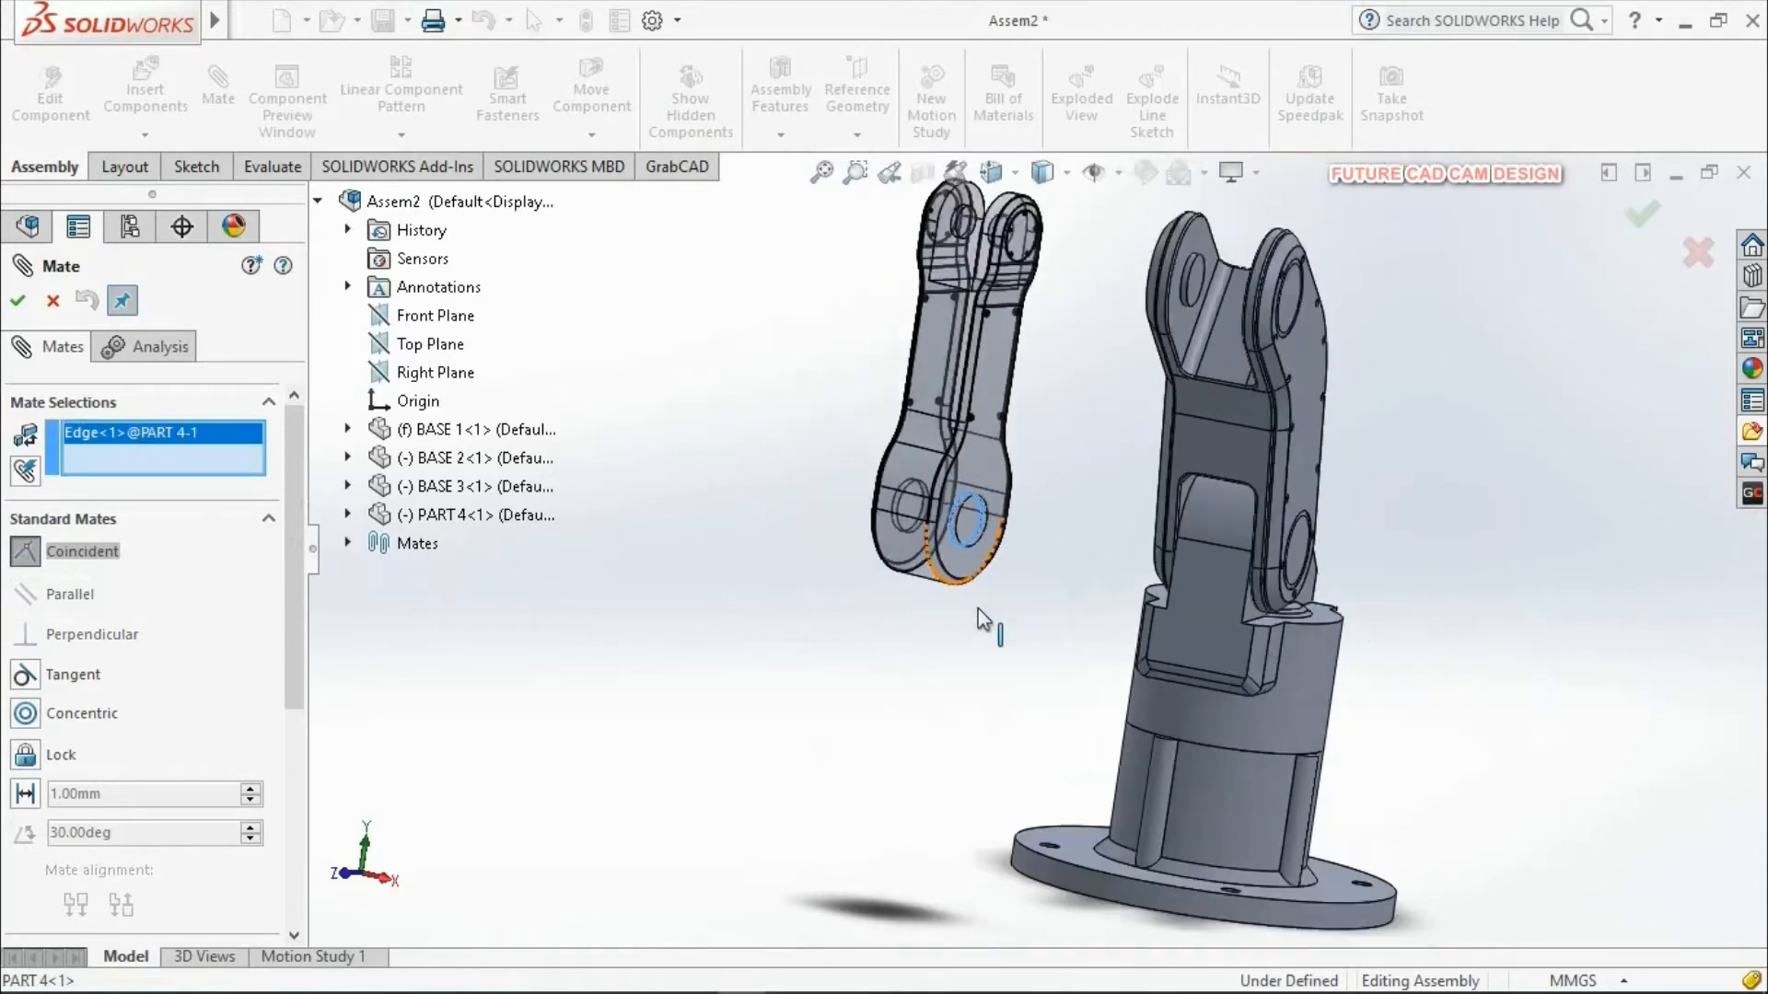
middle_click_drag(977, 610, 1068, 599)
scroll(1266, 283, "down", 5)
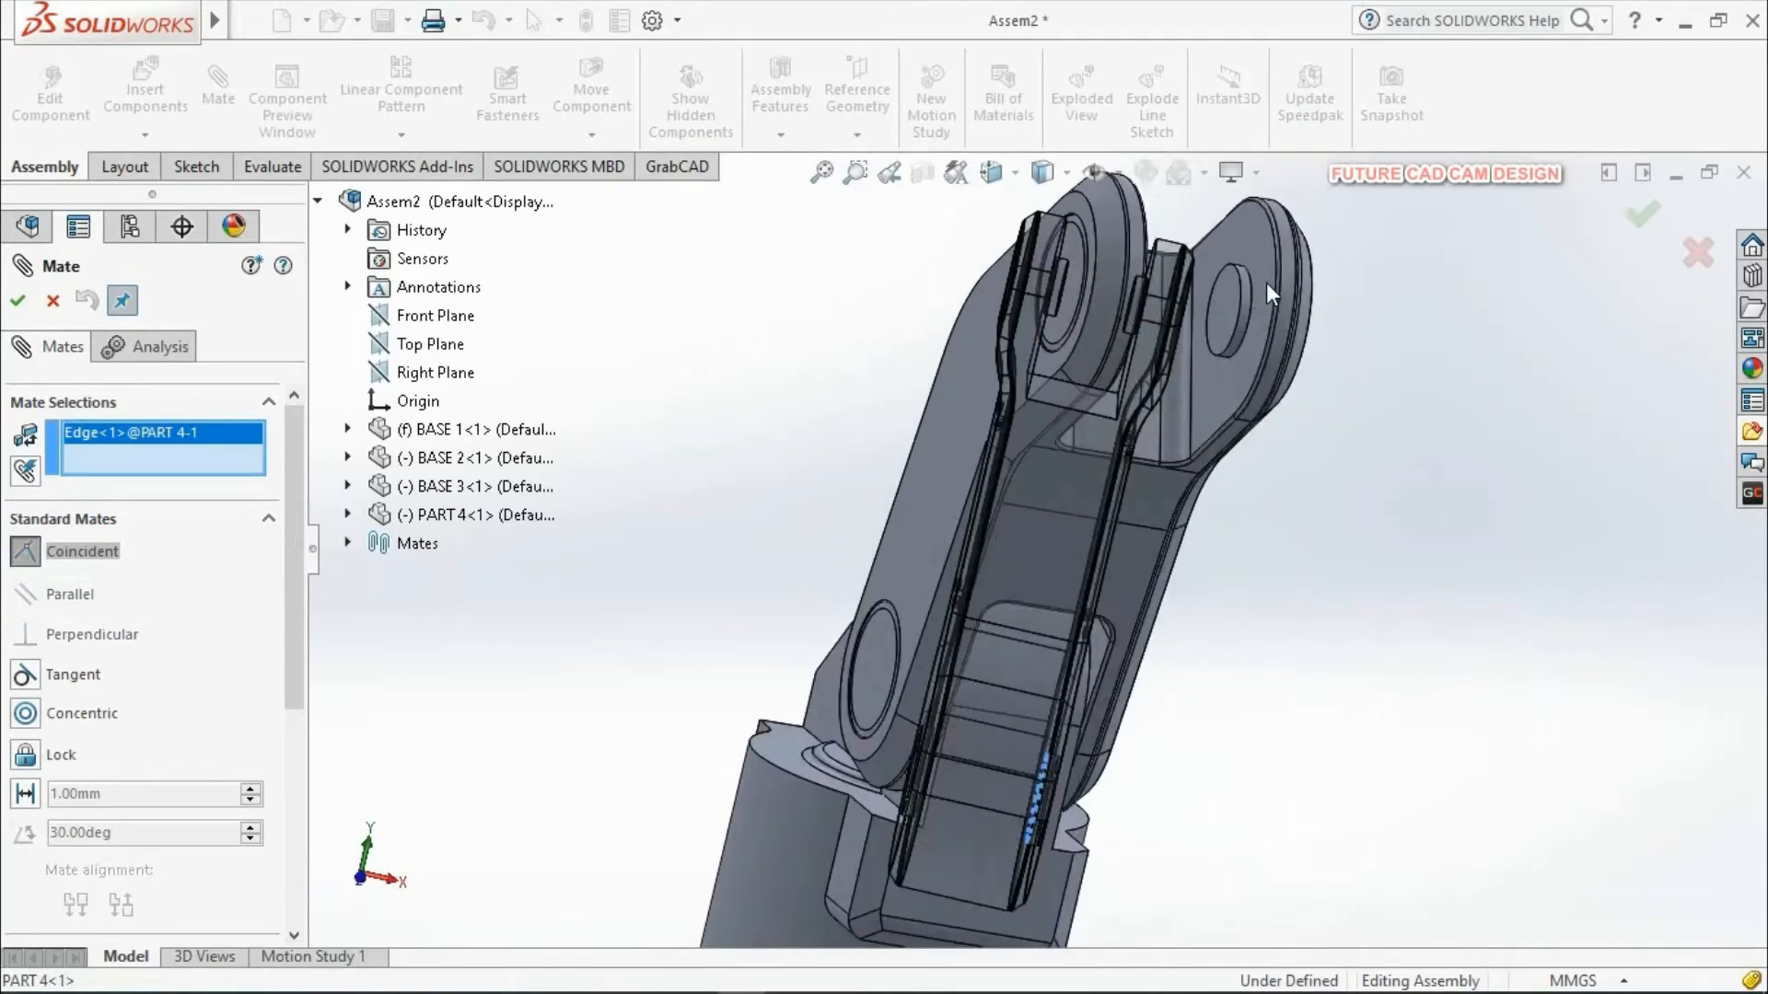
left_click(1221, 319)
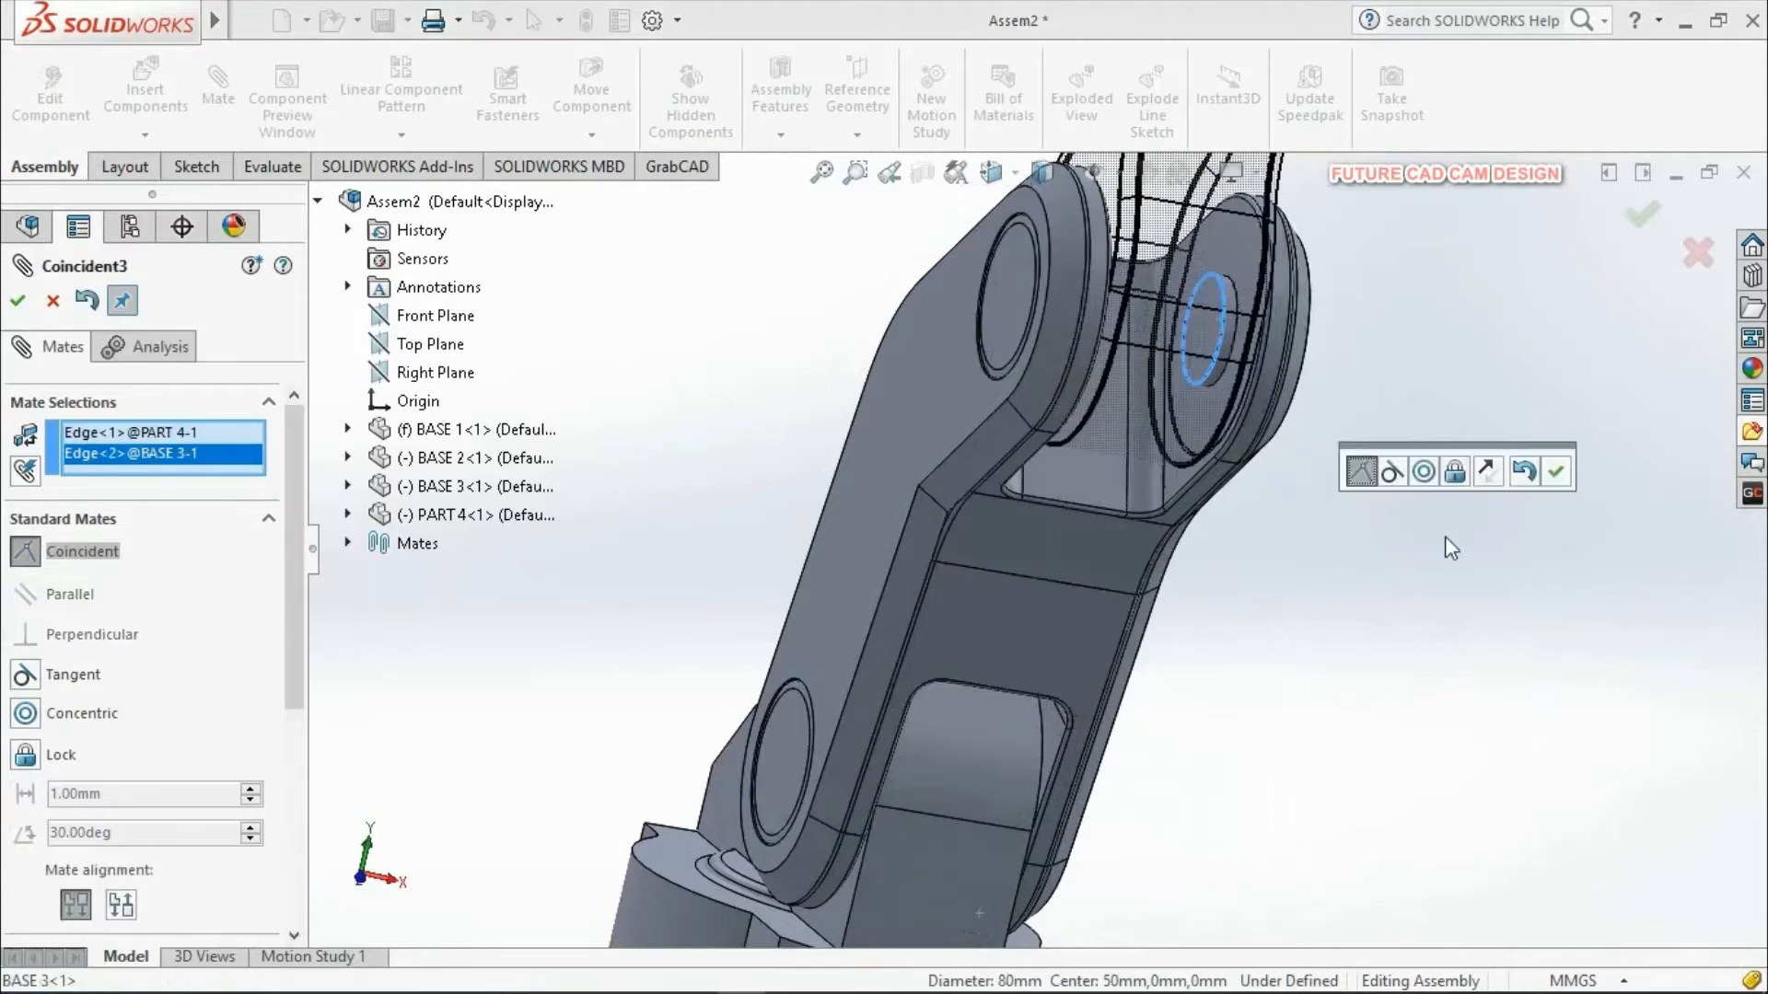
left_click(1562, 483)
scroll(1074, 651, "up", 8)
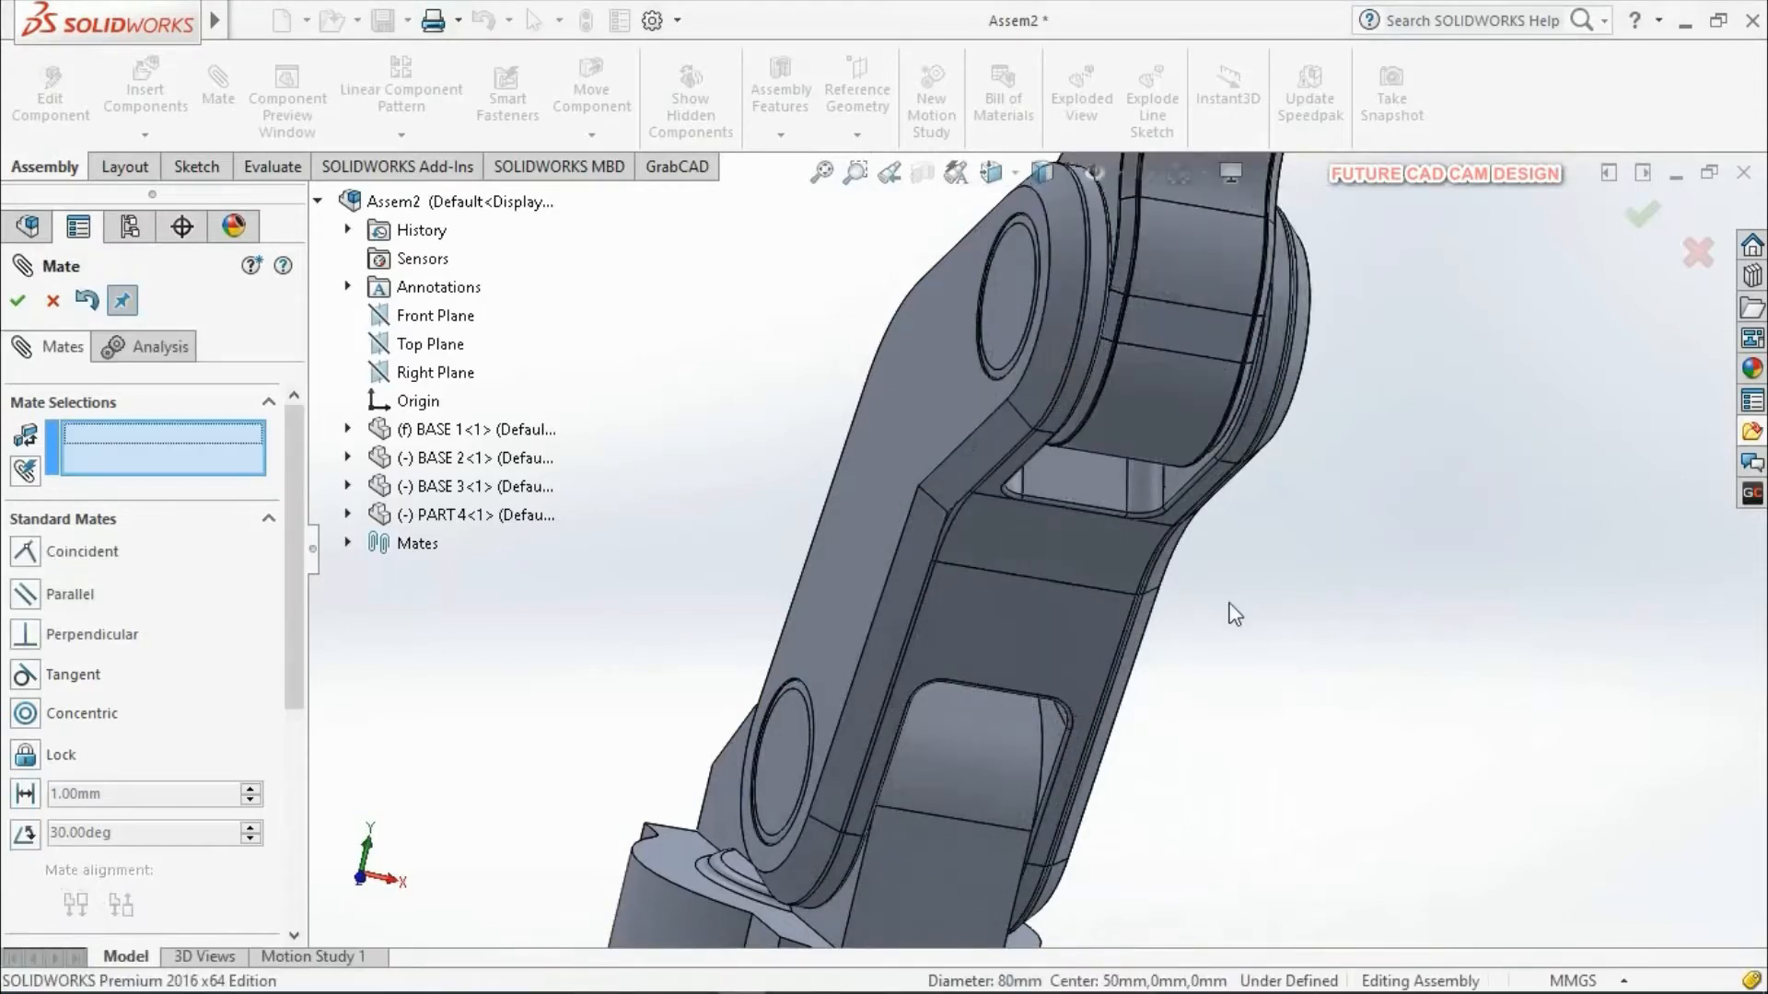
middle_click_drag(1114, 690, 1041, 563)
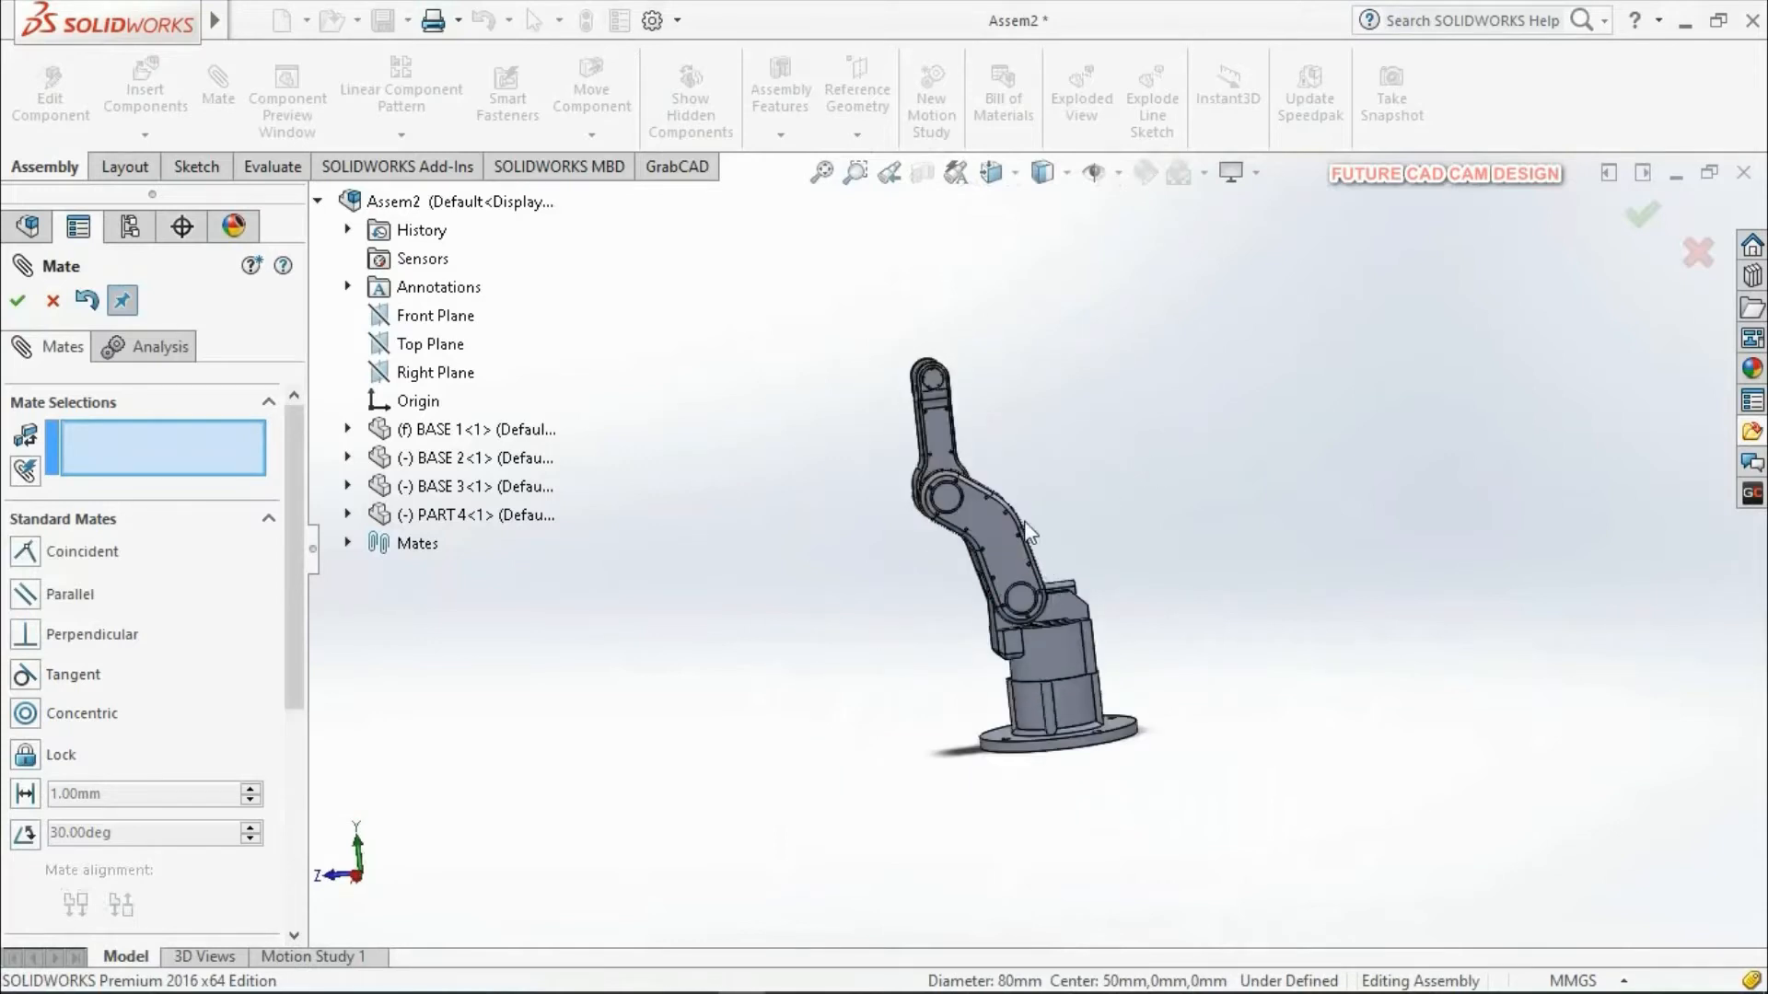
Step: Swing BASE 3 more upright and bend PART 4 forward to a nearly horizontal pose with the Move Component command
scroll(1031, 525, "down", 3)
left_click(18, 302)
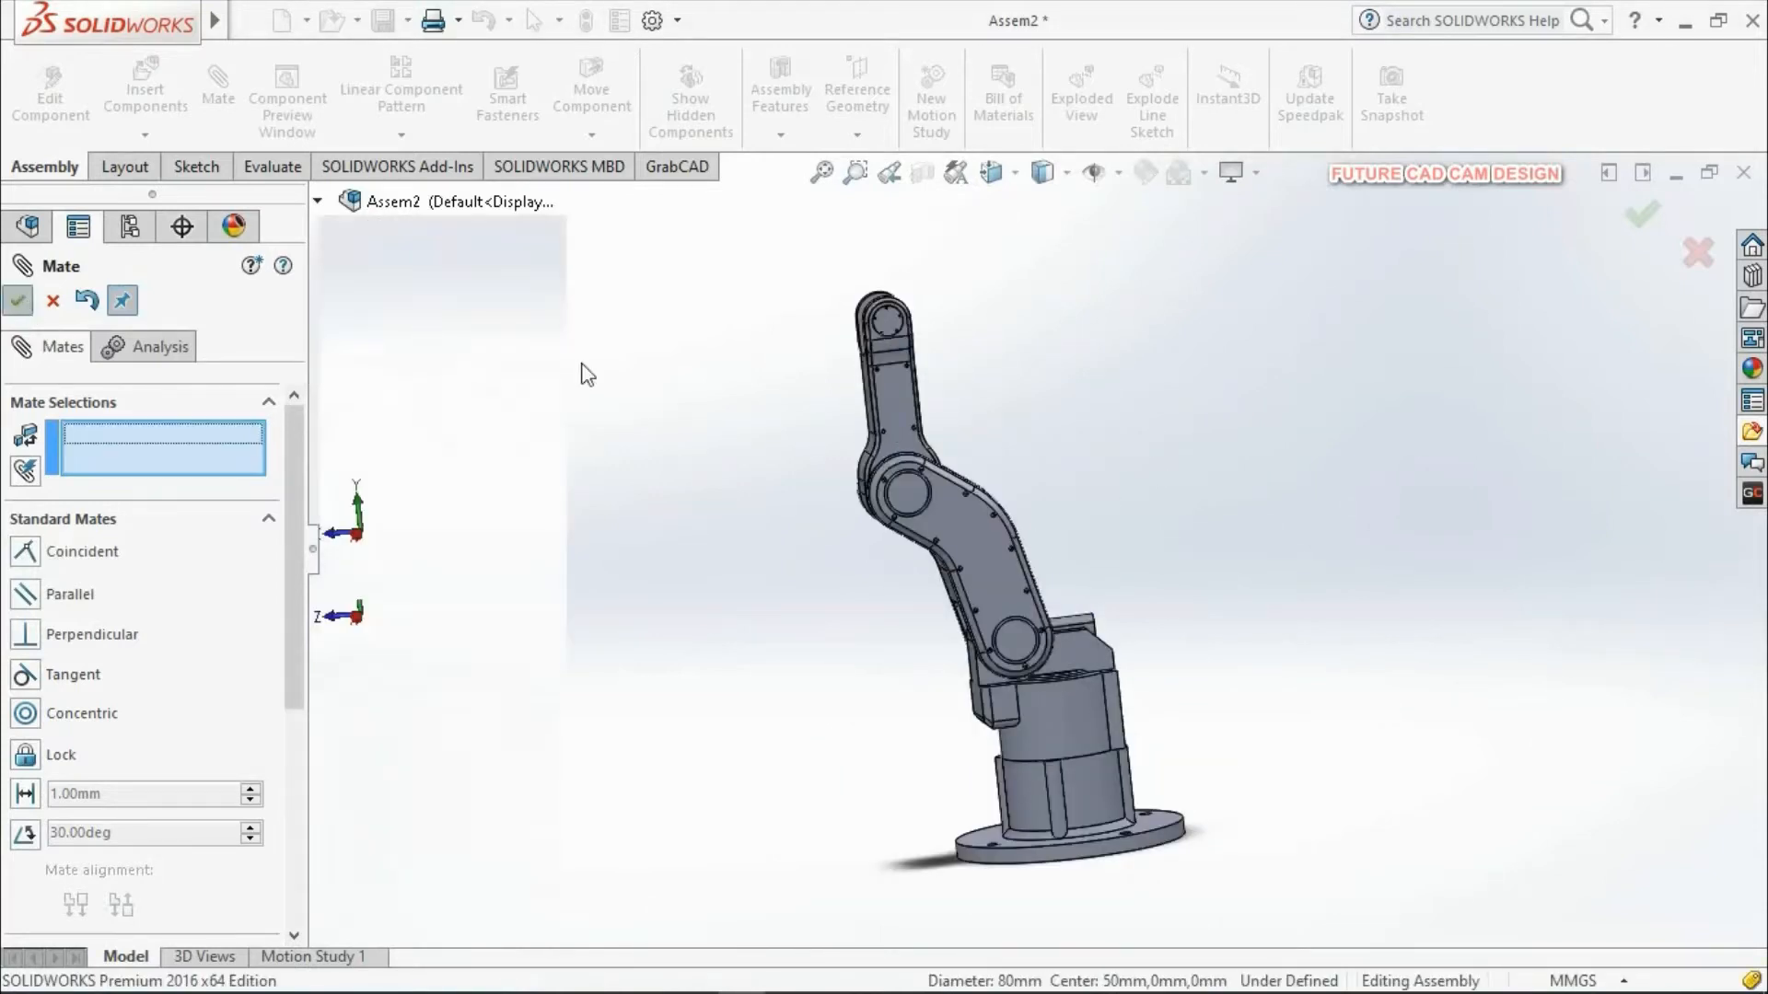
left_click(603, 111)
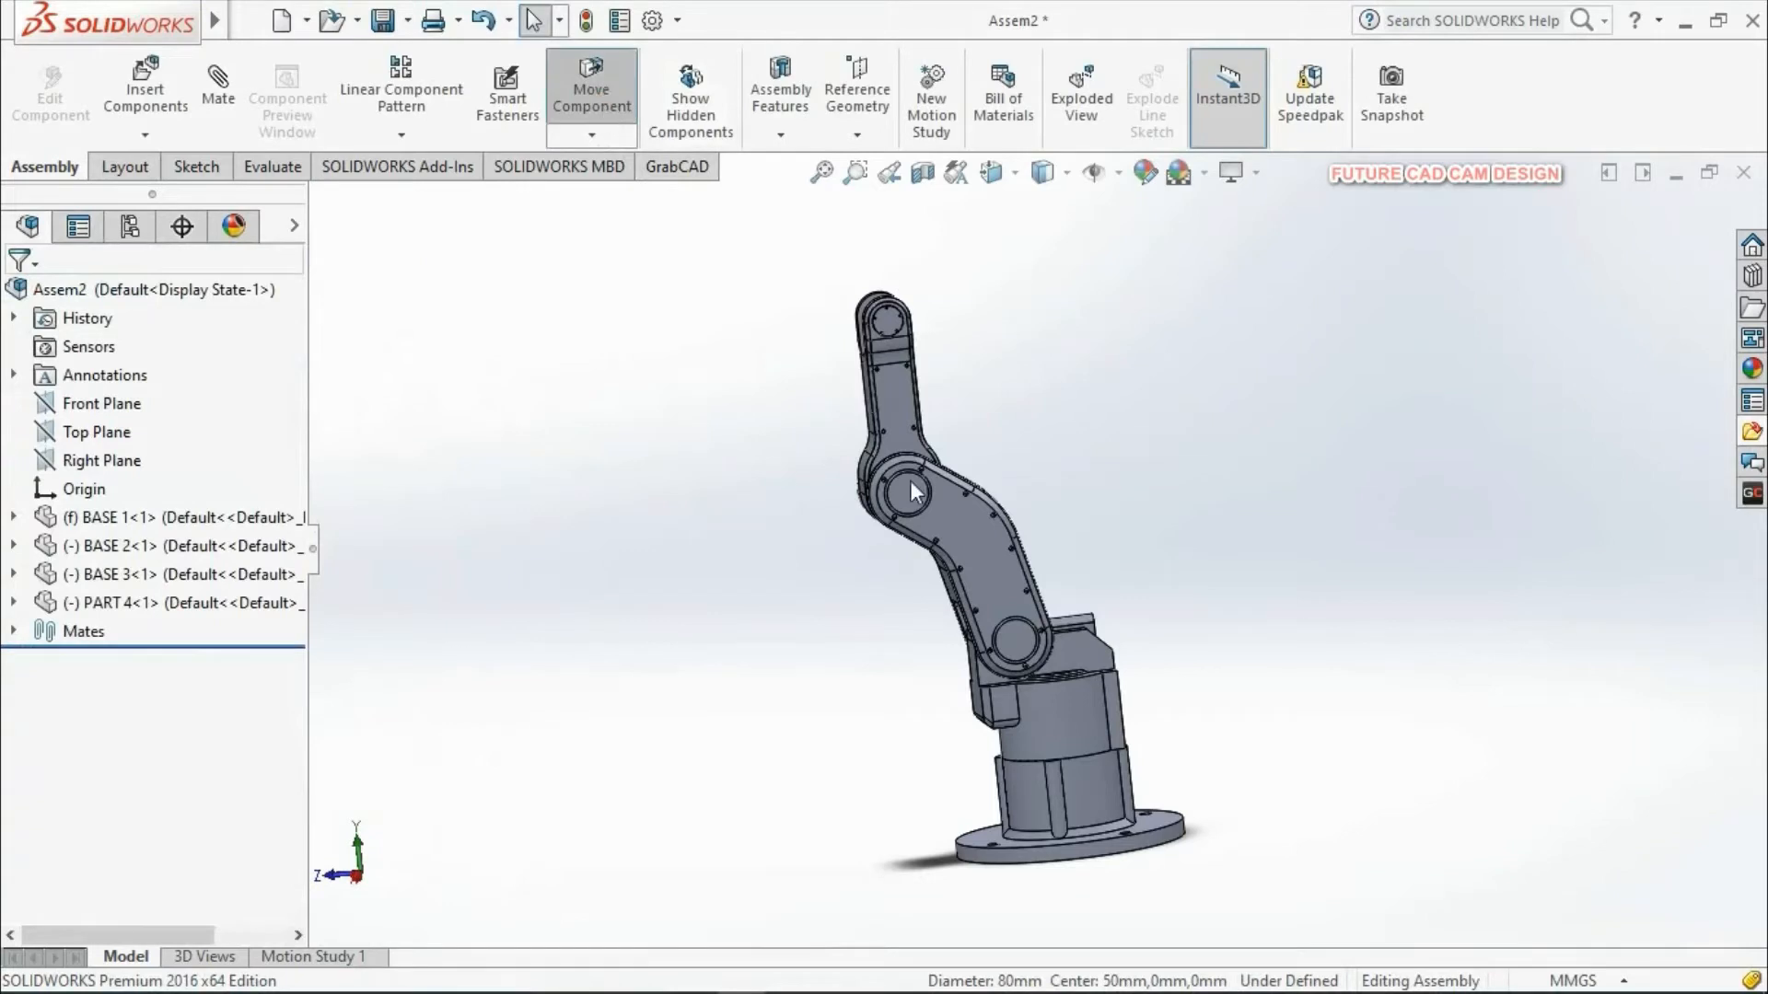
left_click_drag(985, 535, 1048, 293)
left_click_drag(1041, 368, 774, 565)
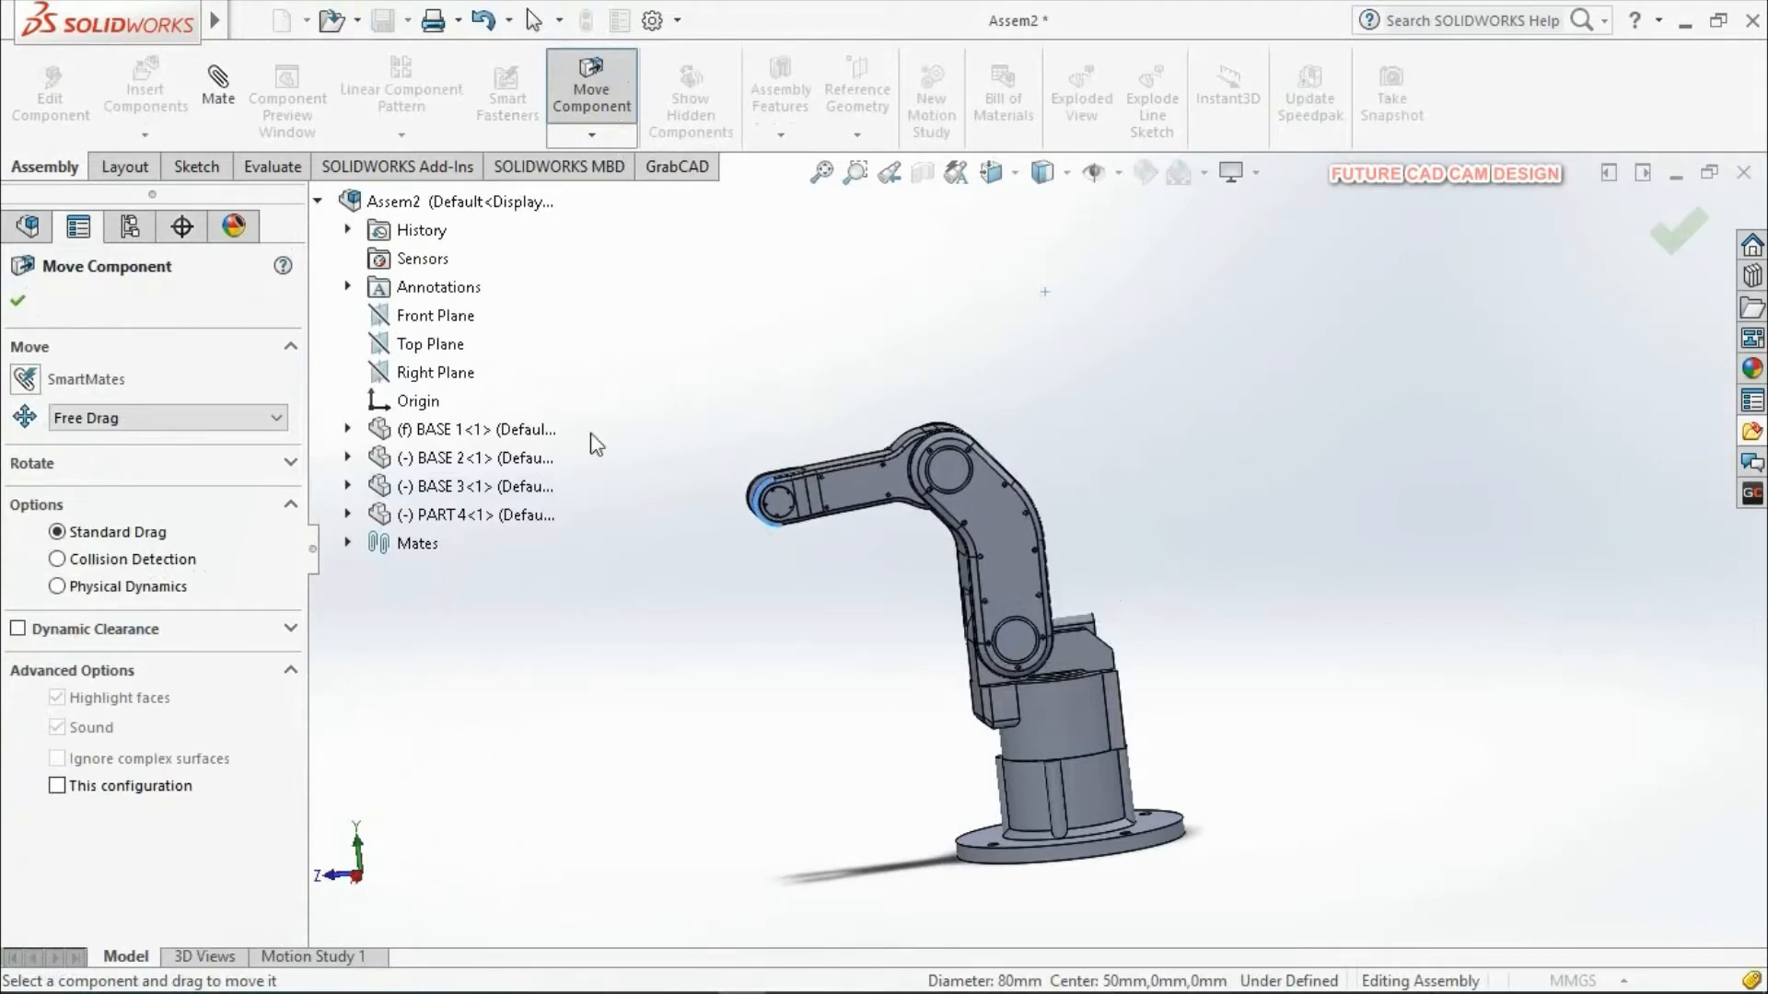
left_click(13, 302)
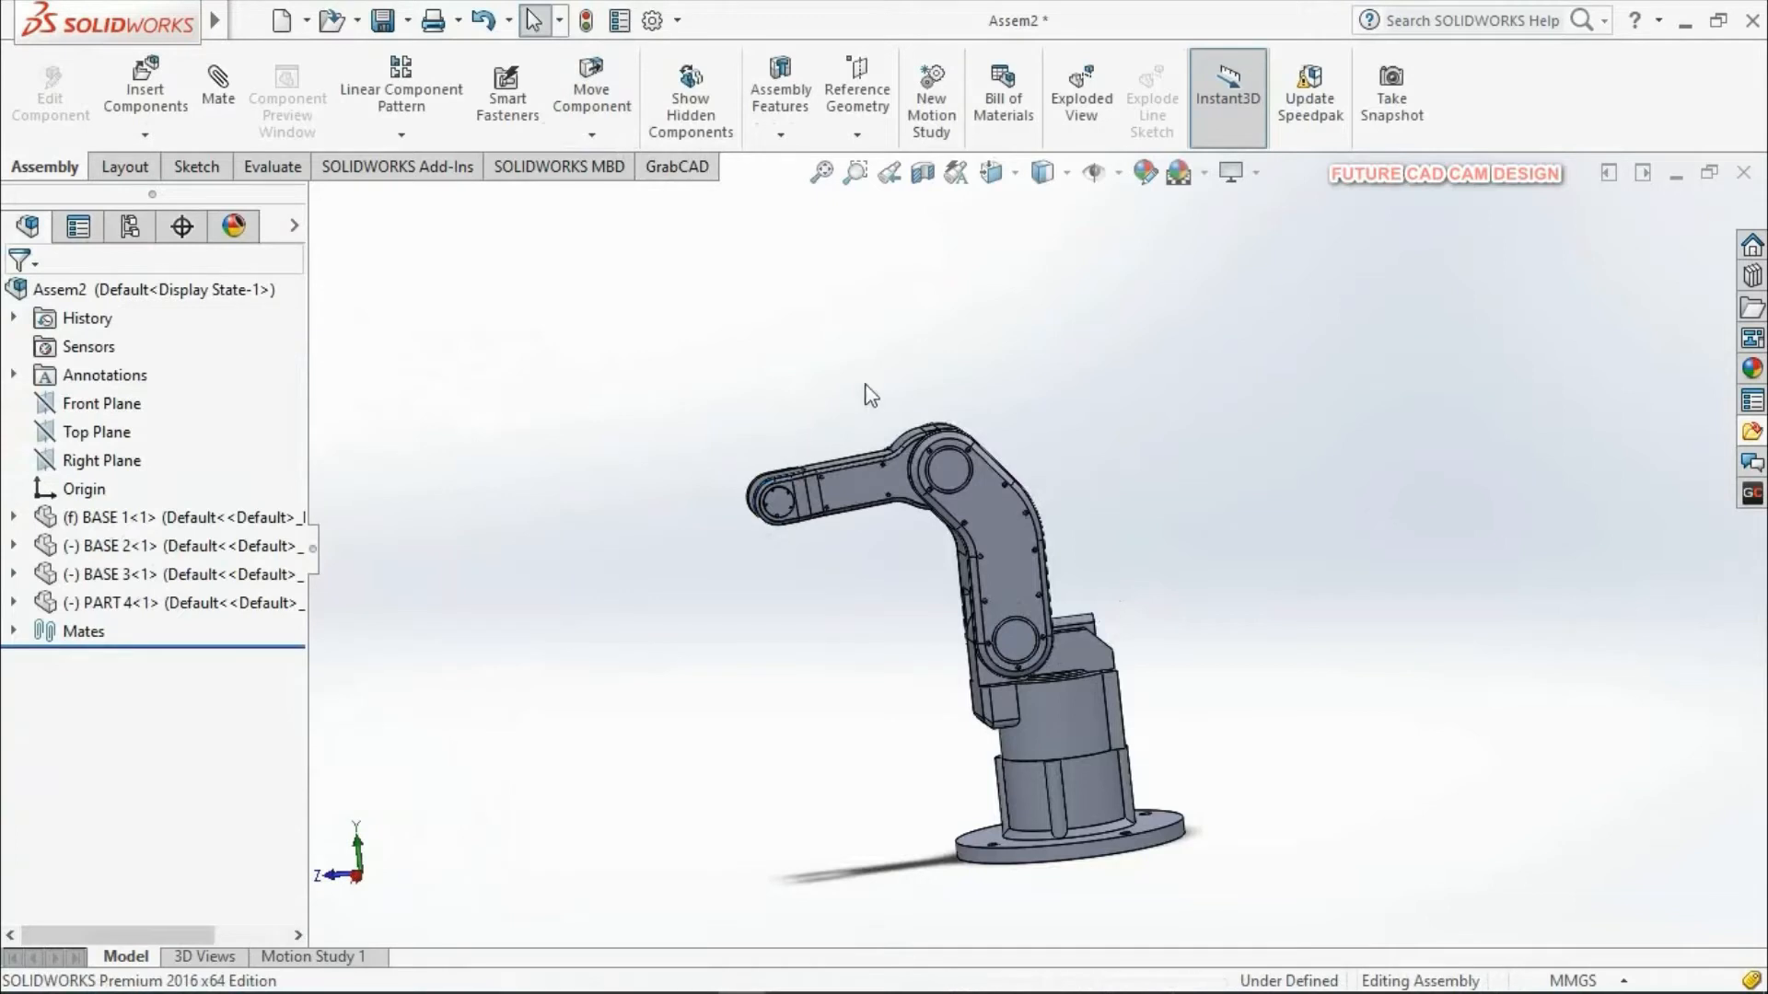
Step: Insert the PART 5 file from the robotic arm sw folder and place it in front of PART 4's forked end
middle_click_drag(870, 394, 1054, 586)
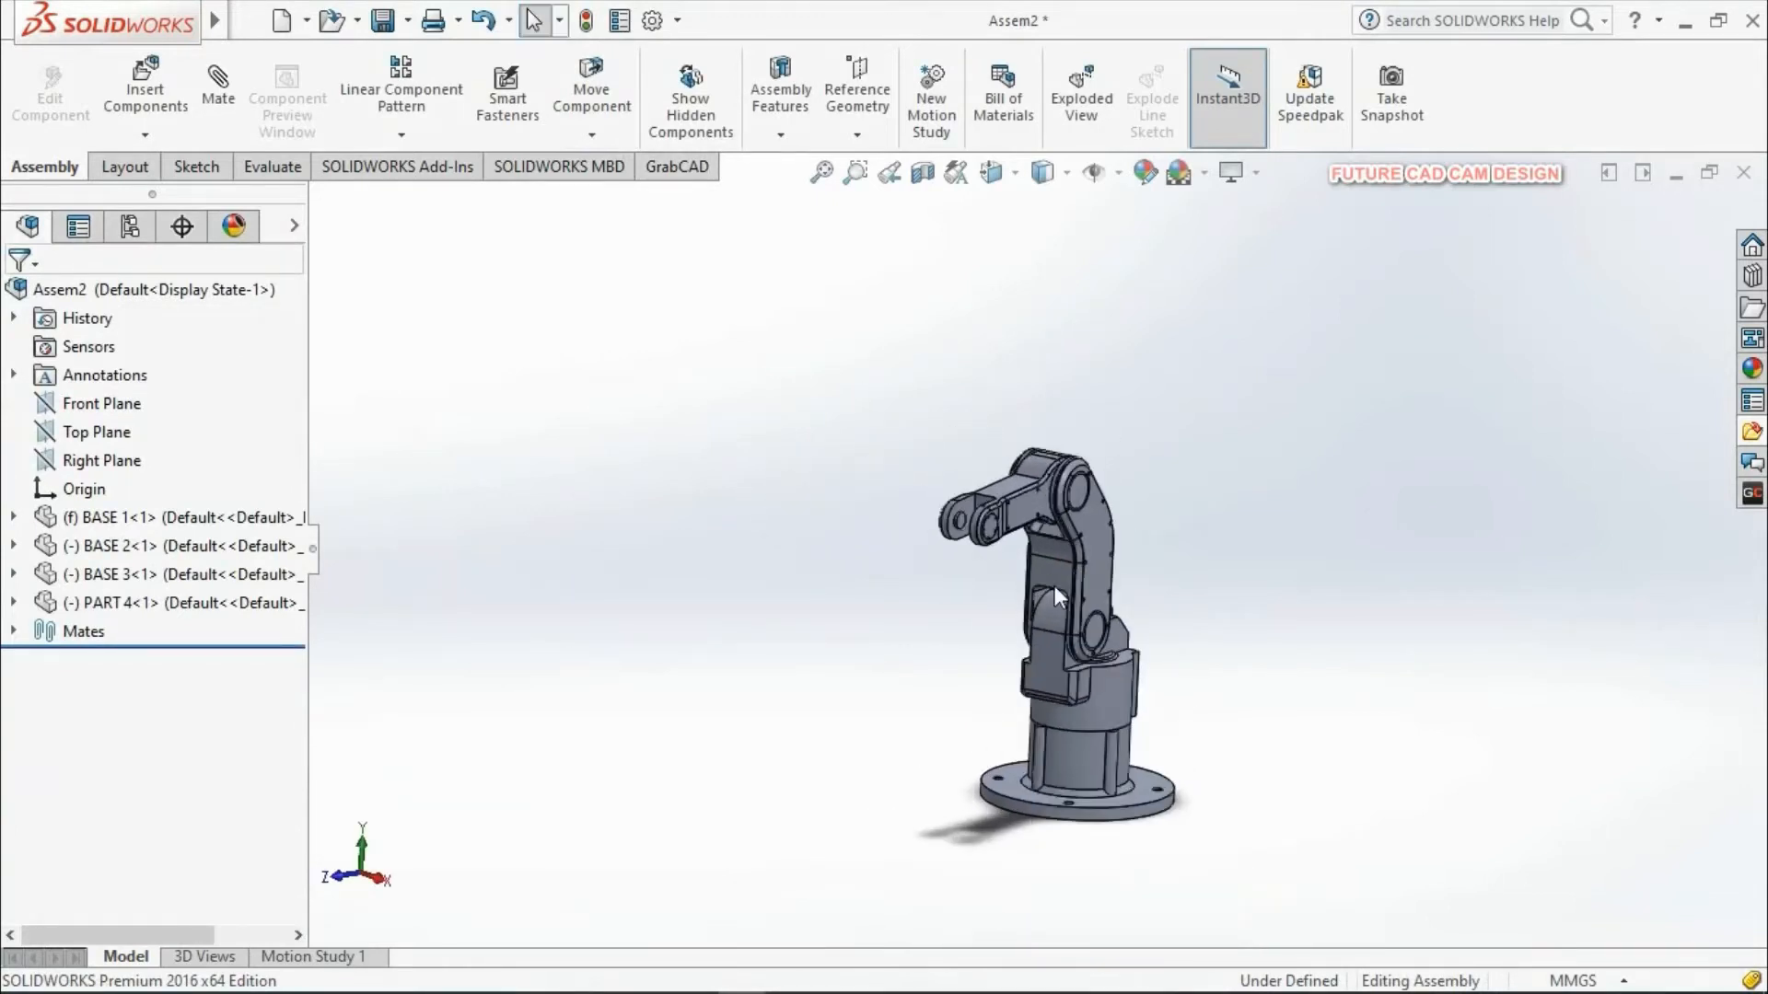
scroll(1053, 586, "down", 2)
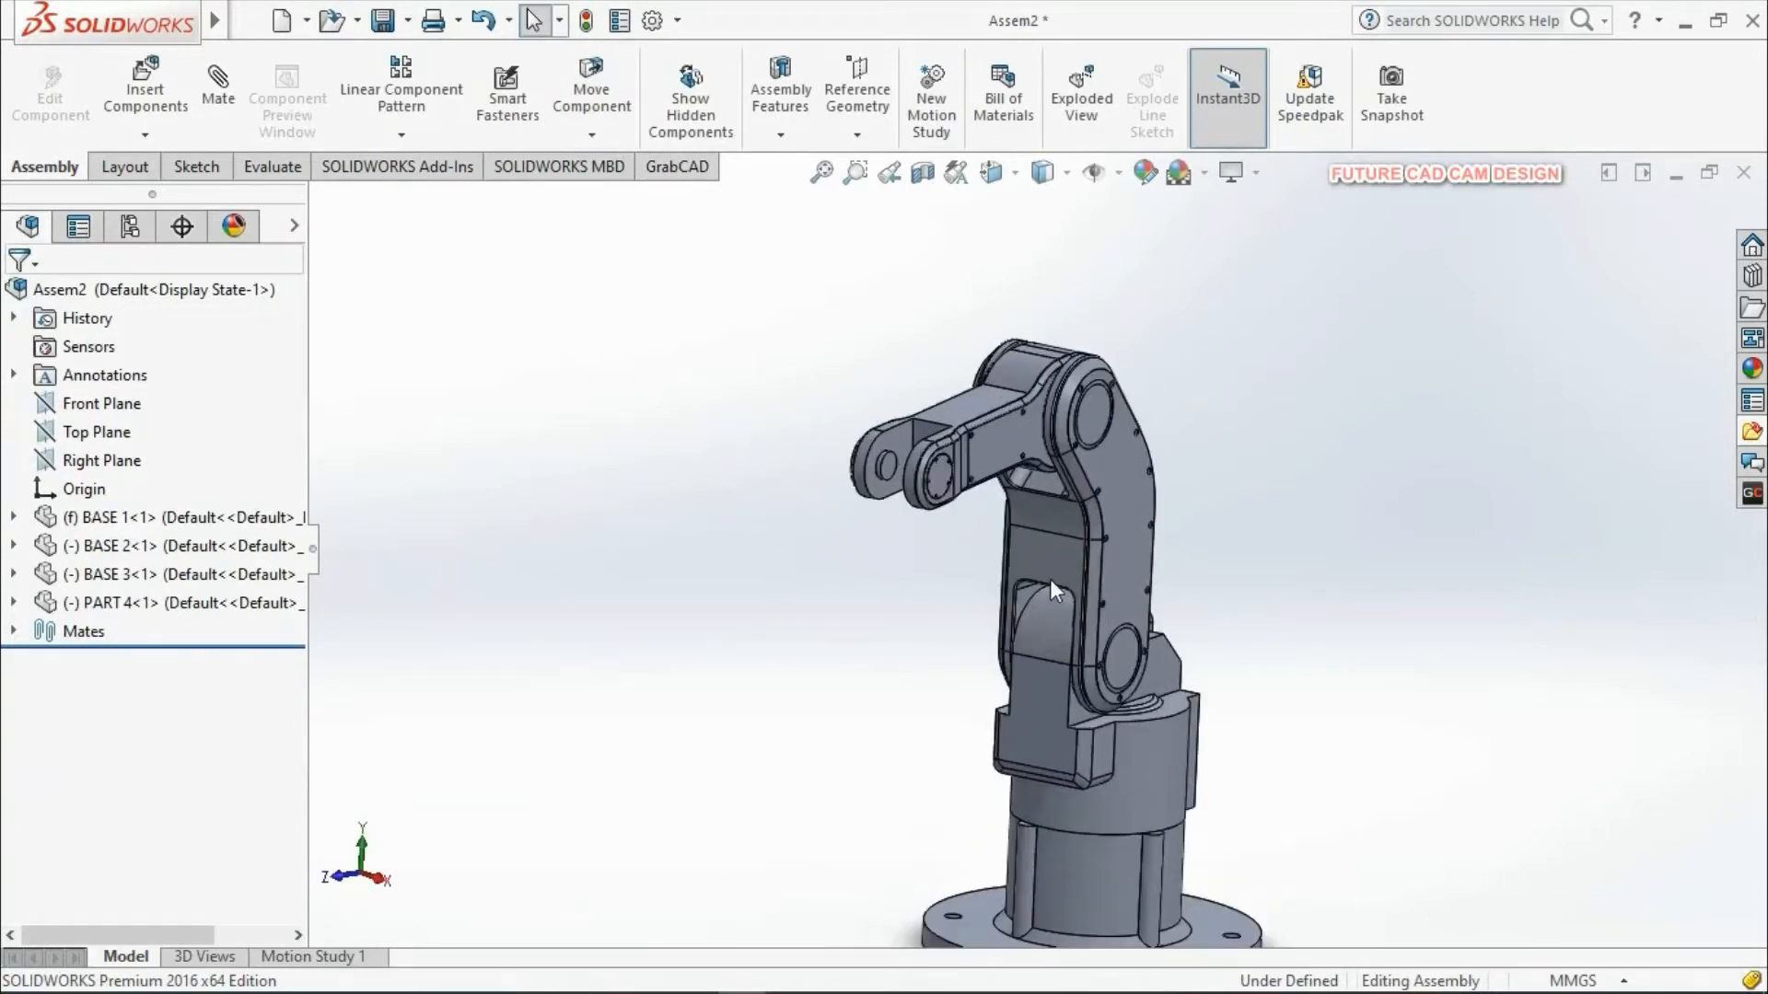
left_click(136, 85)
scroll(239, 720, "down", 2)
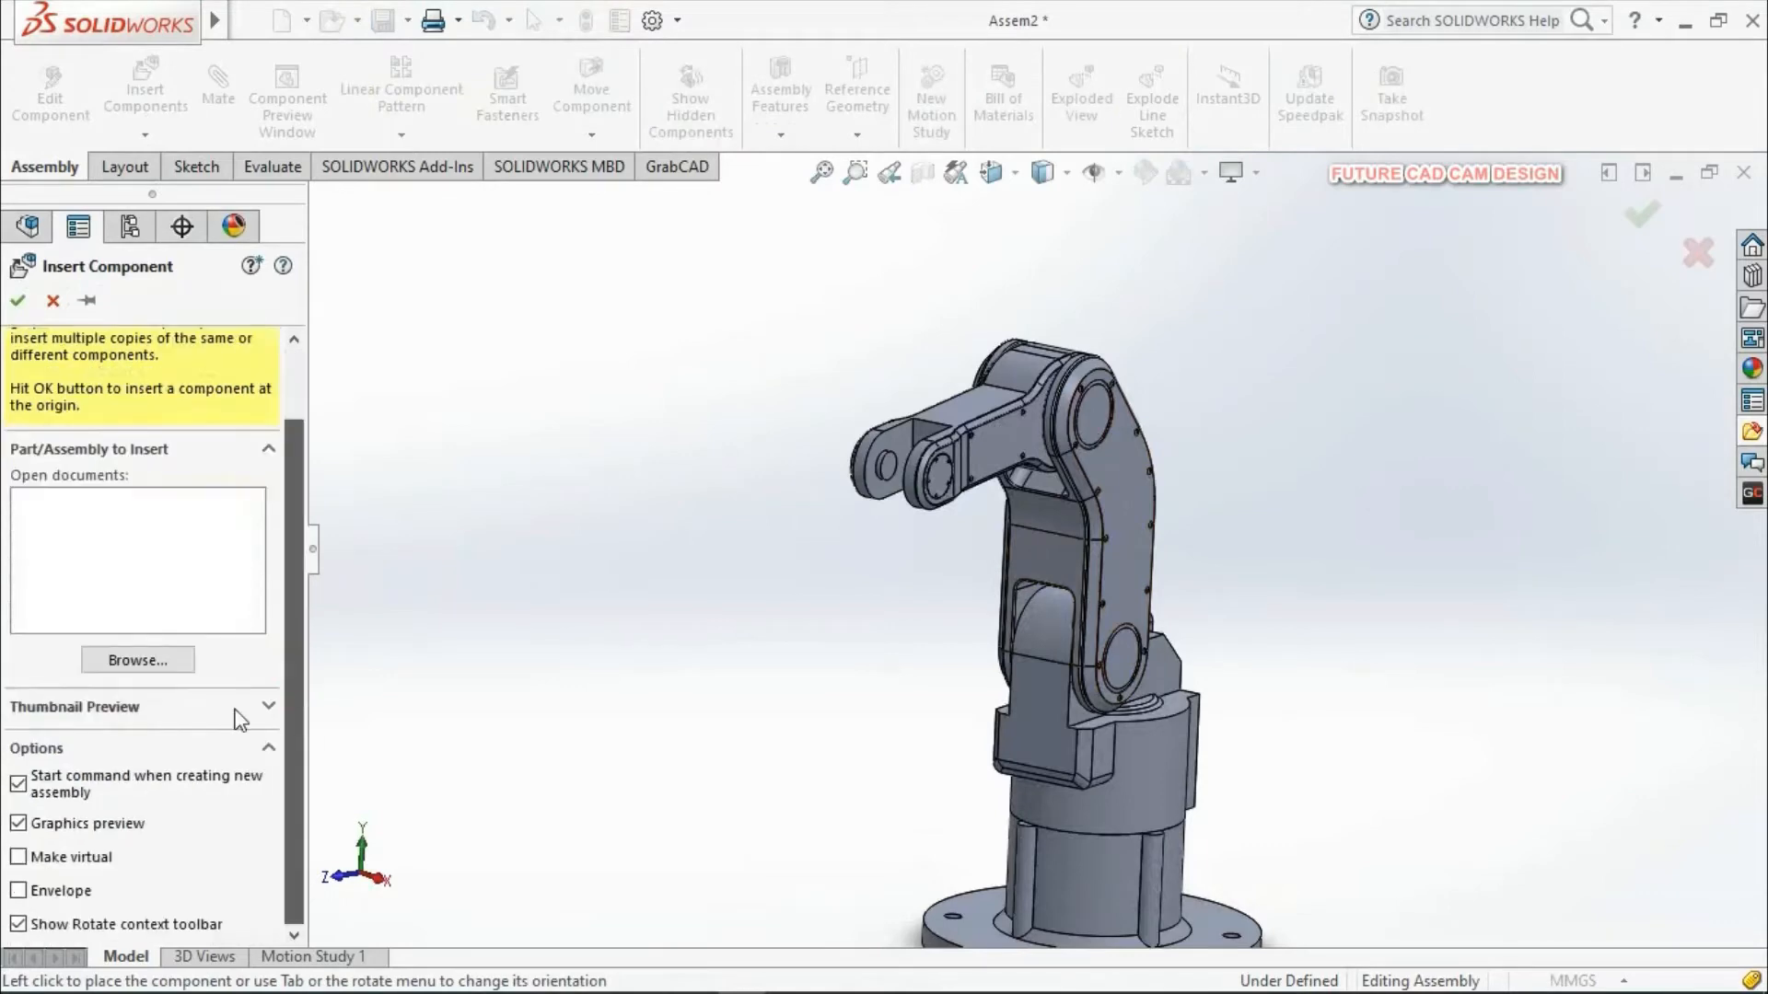
left_click(145, 671)
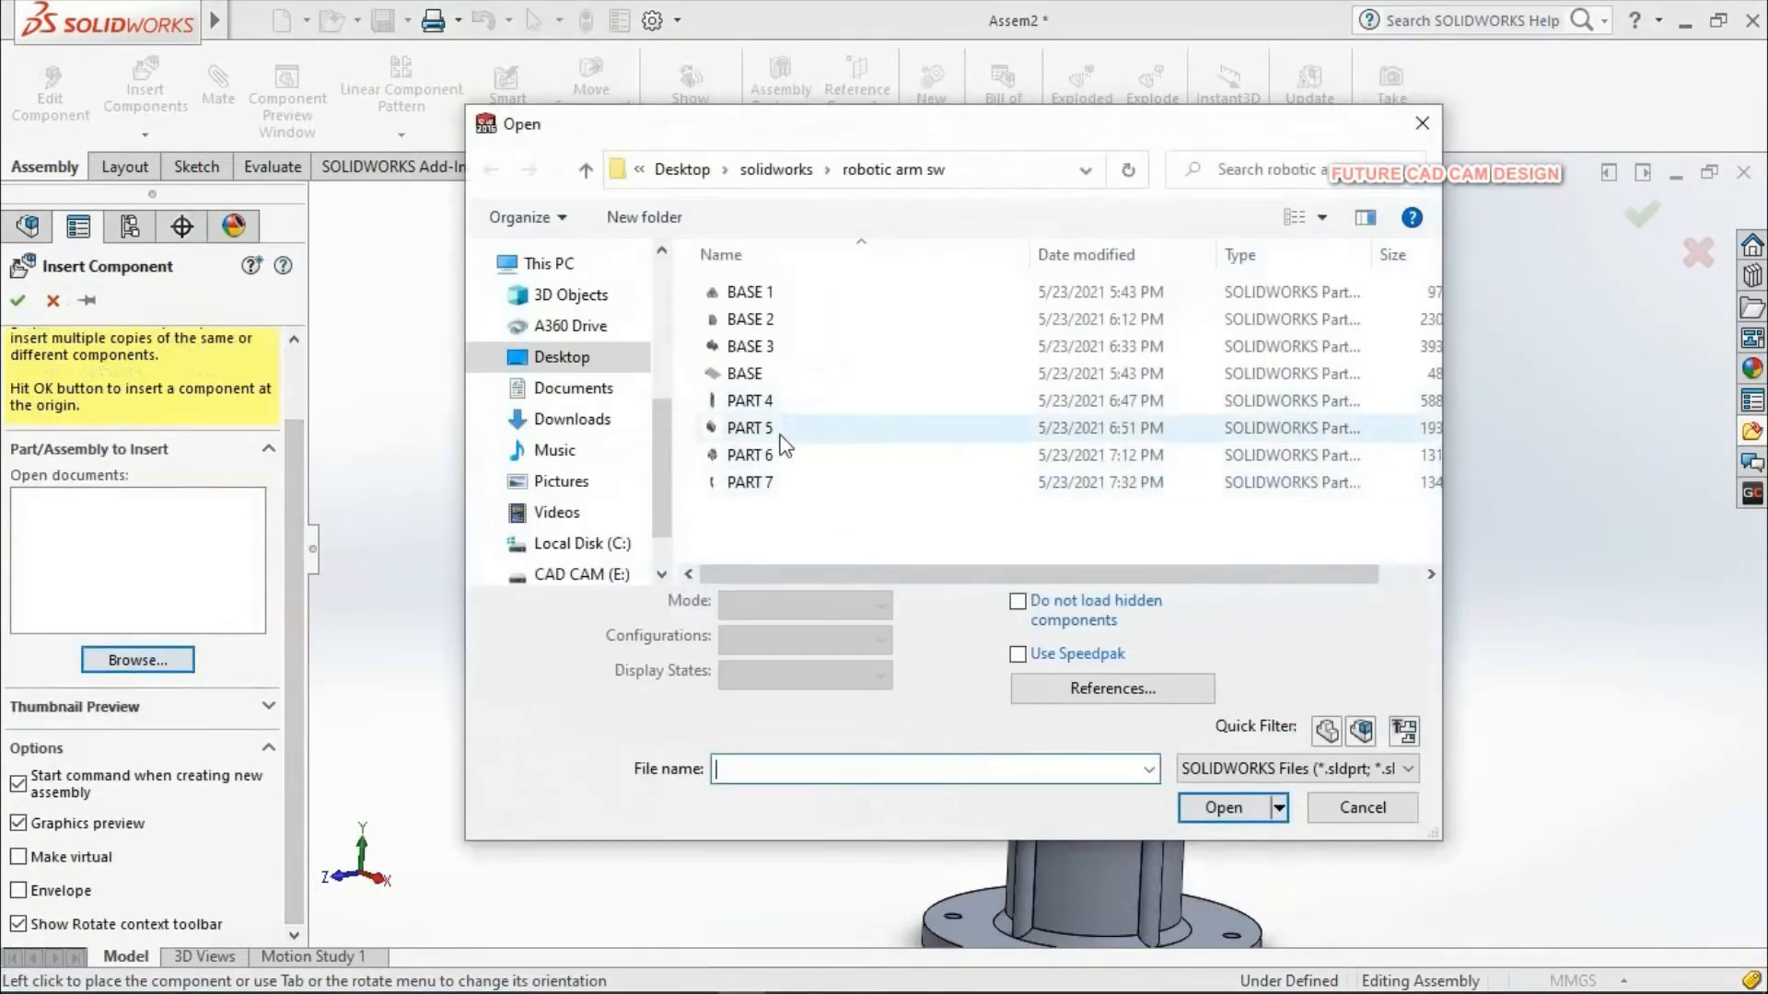
left_click(775, 428)
left_click(1224, 807)
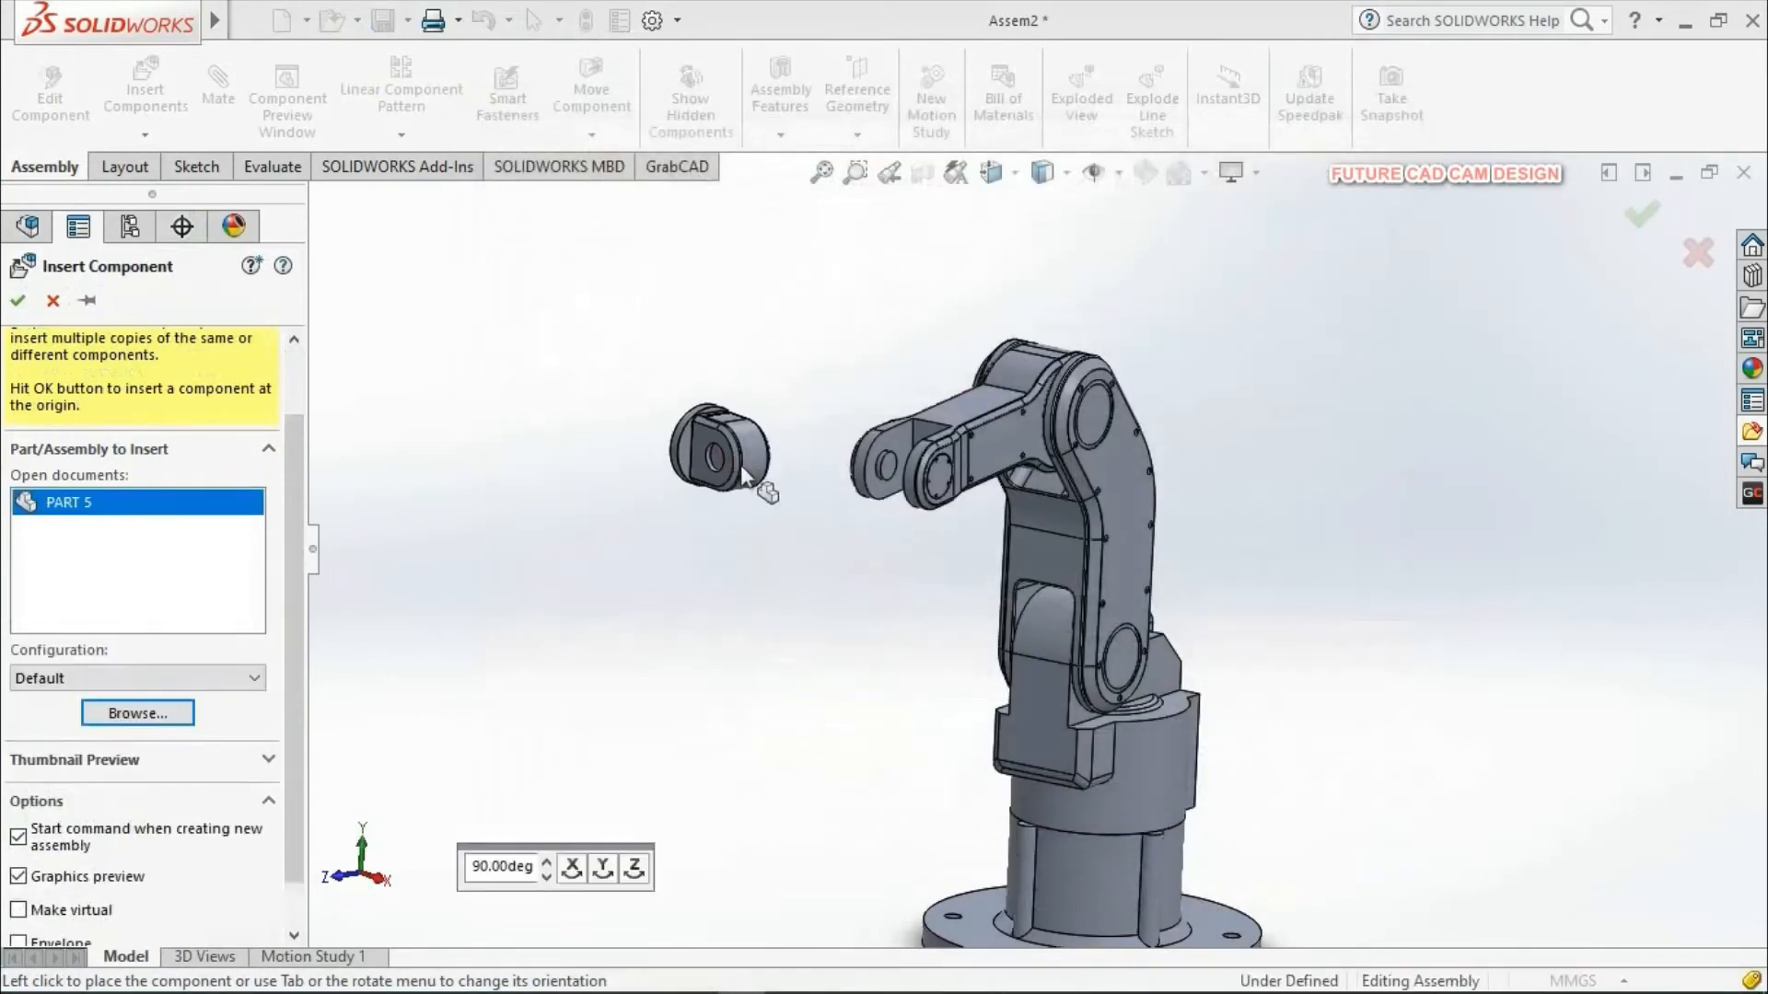
left_click(744, 477)
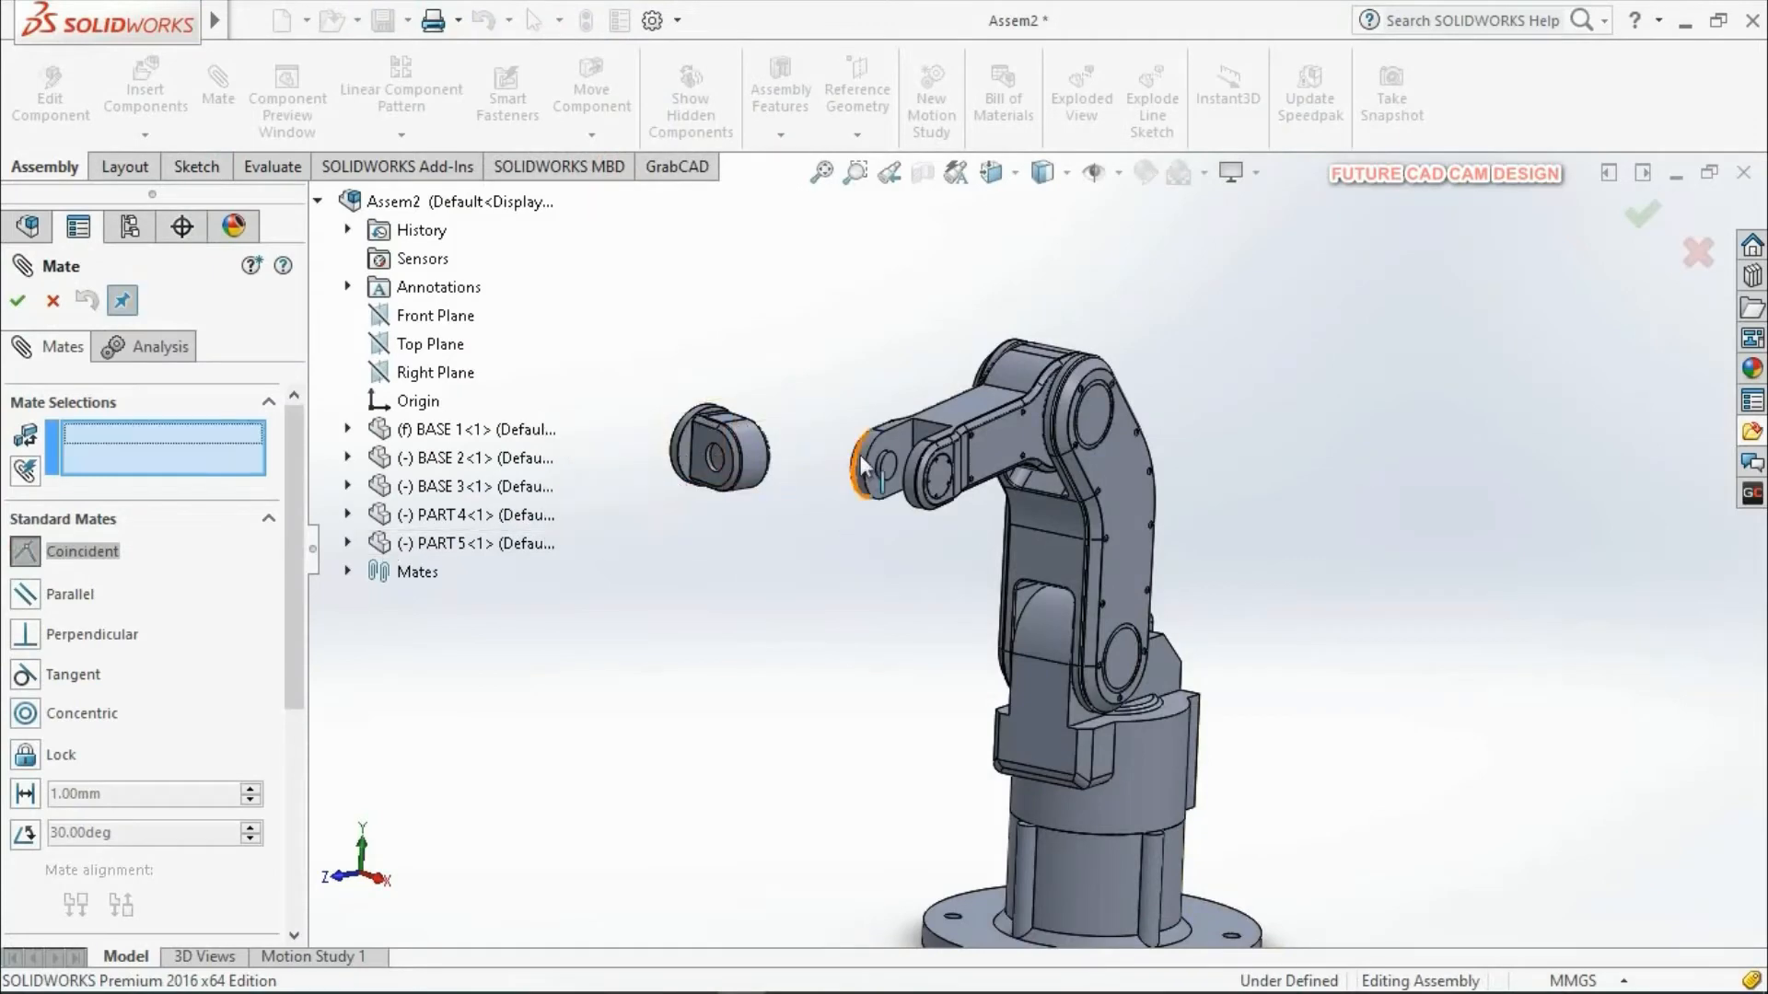
Step: Apply a coincident mate between the circular recess edge on PART 5's flat side and the boss edge inside PART 4's fork
scroll(799, 477, "down", 6)
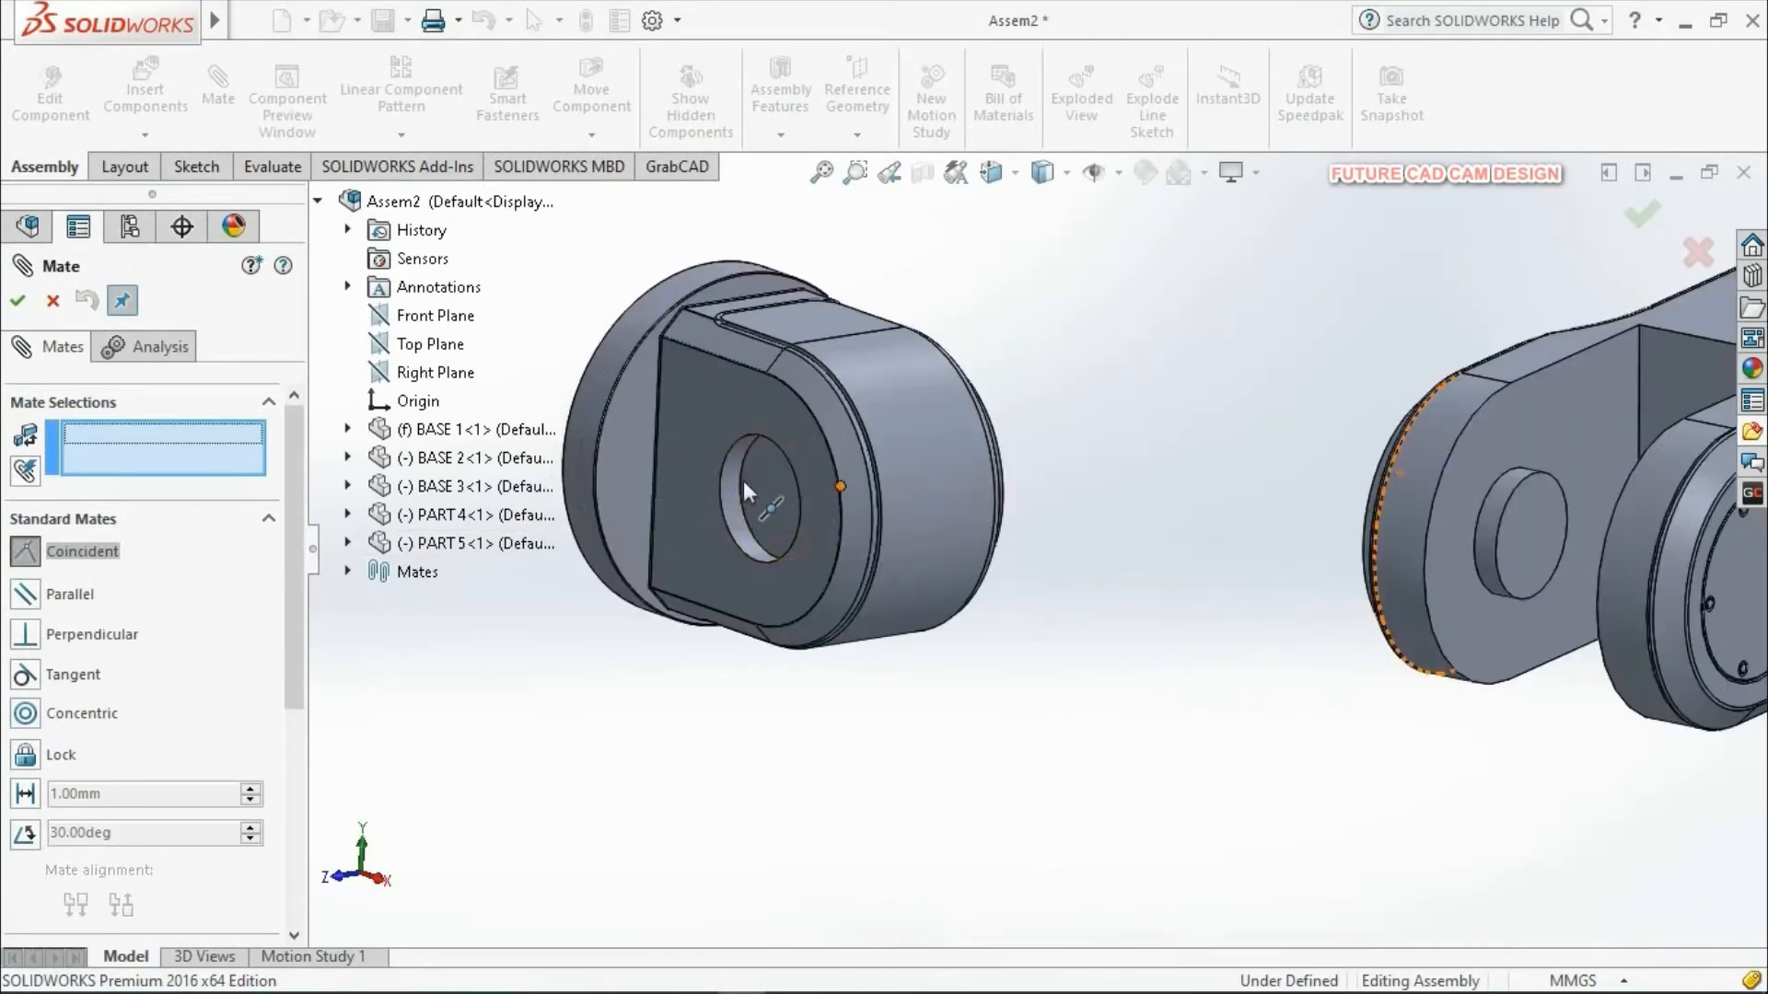
left_click(750, 475)
scroll(773, 534, "up", 3)
middle_click_drag(781, 571, 1143, 683)
scroll(1633, 589, "down", 2)
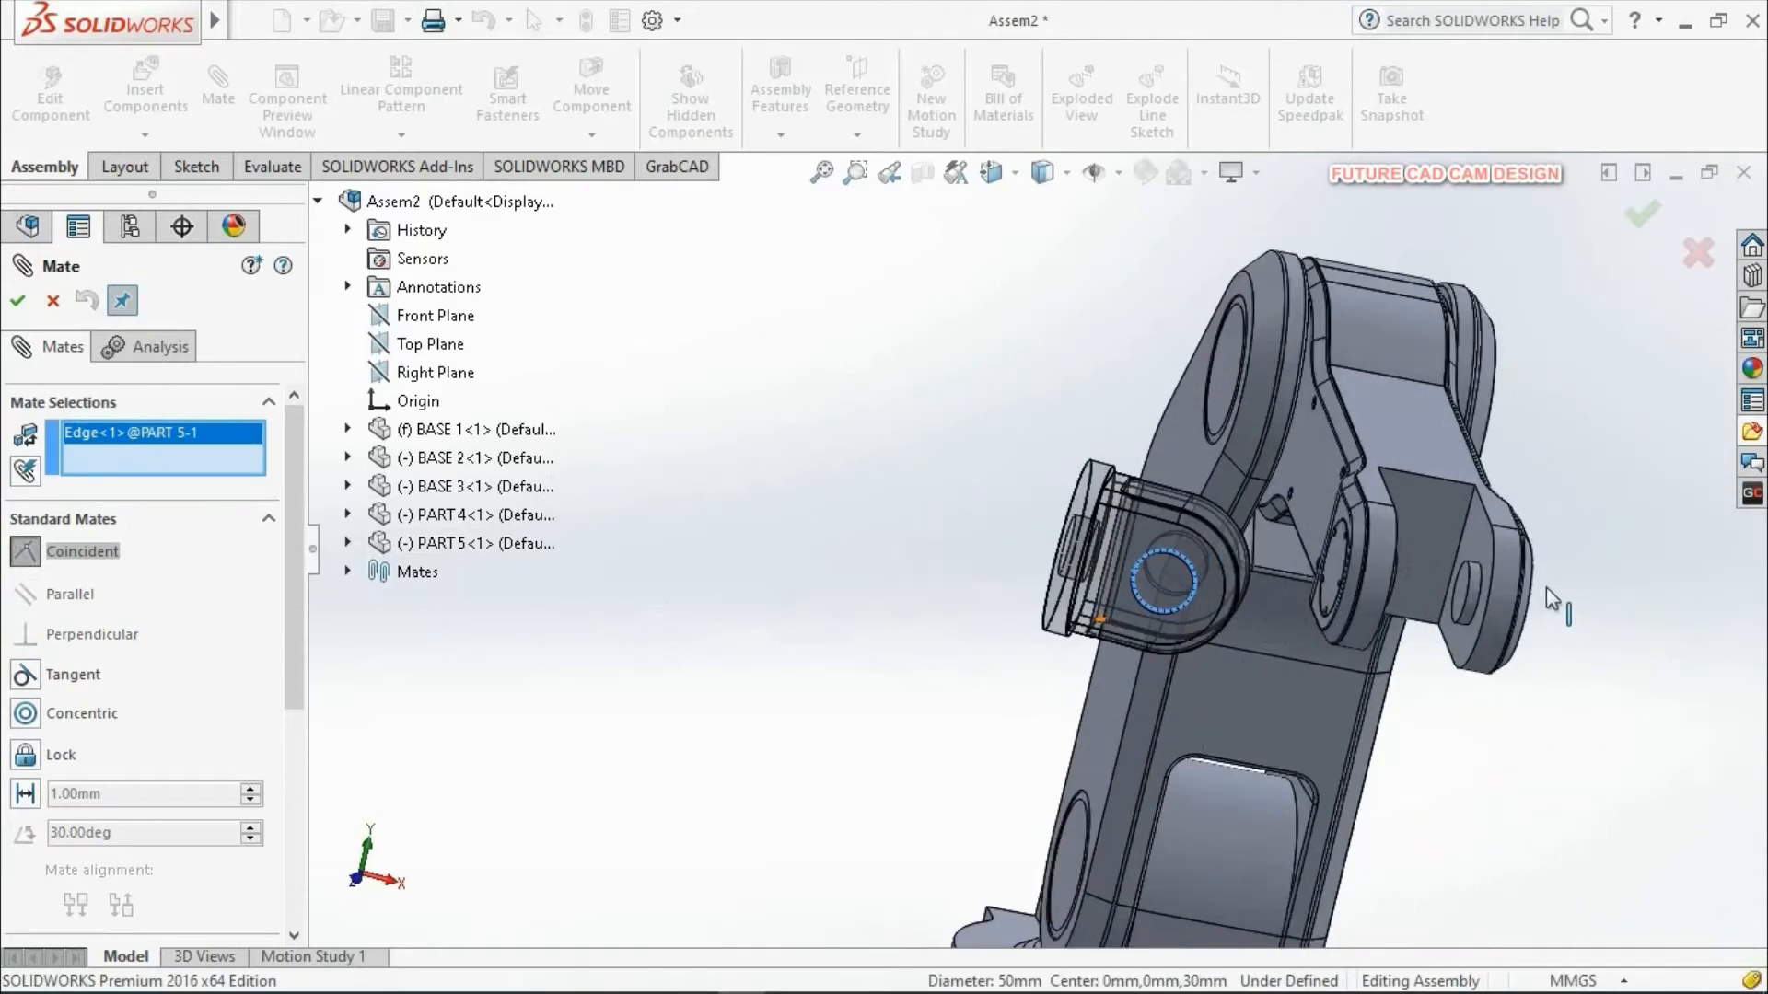
left_click(1470, 587)
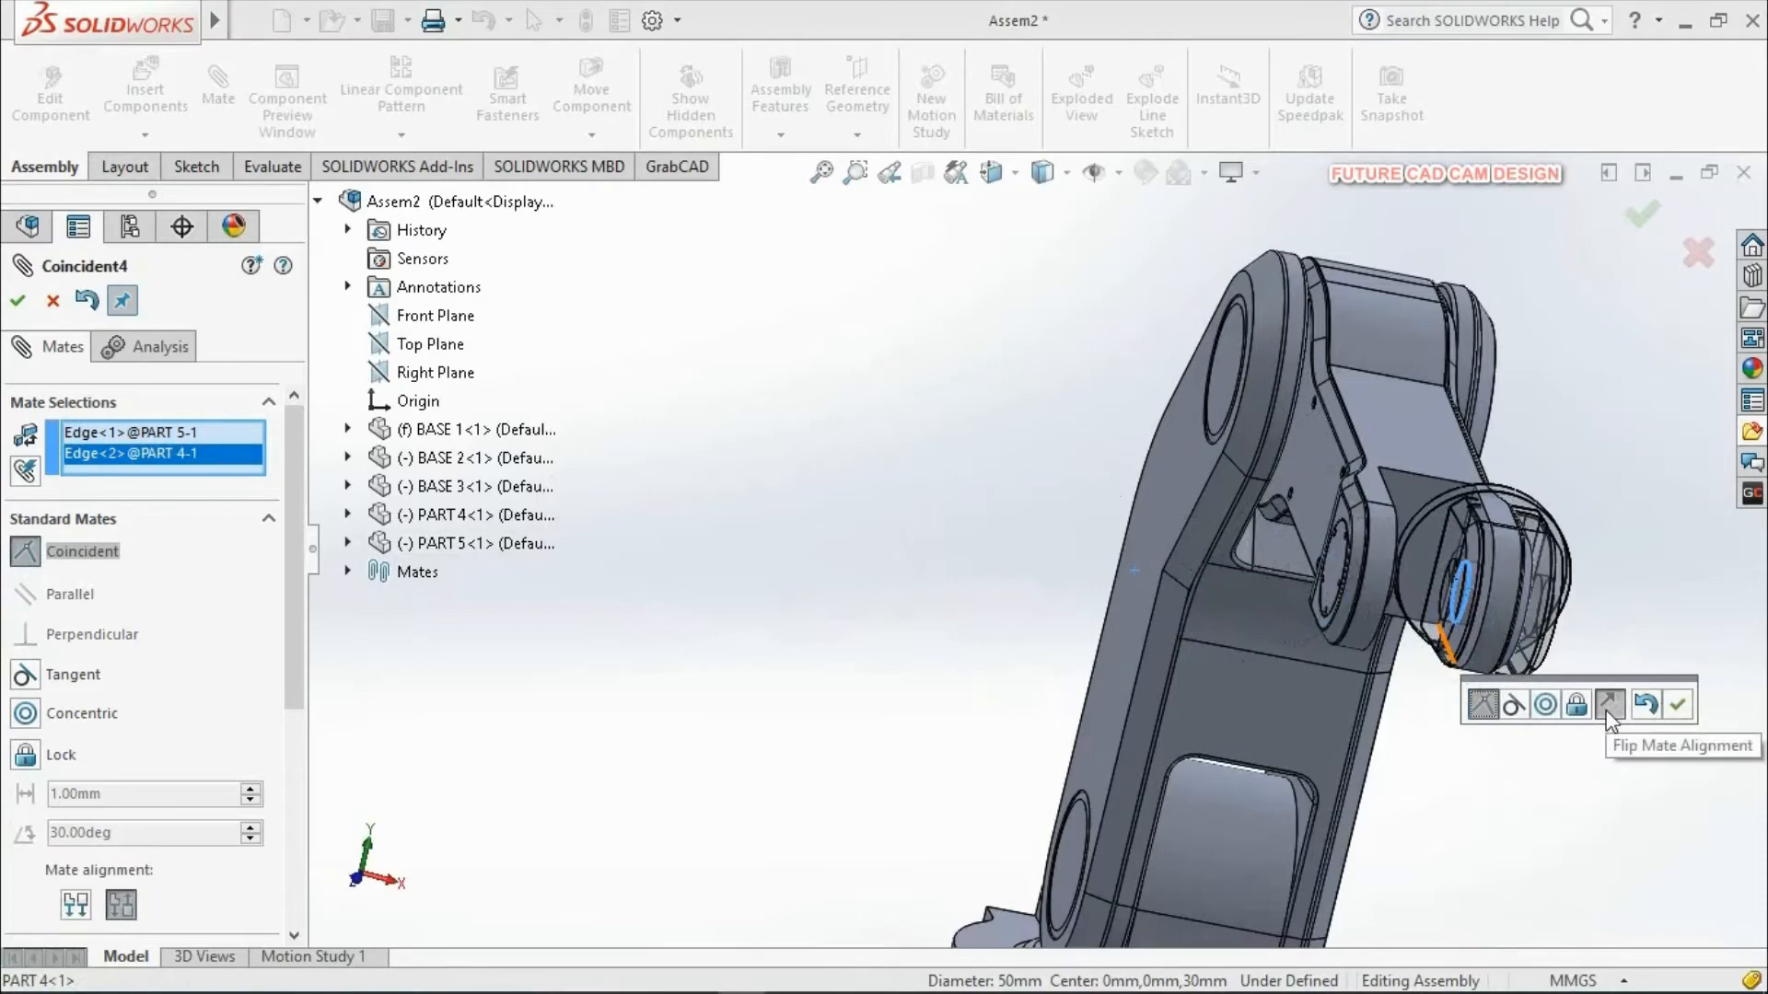
Step: Flip the coincident mate's alignment so PART 5 sits between PART 4's fork arms, accept it, and finish mating
scroll(796, 571, "up", 2)
scroll(1294, 622, "down", 3)
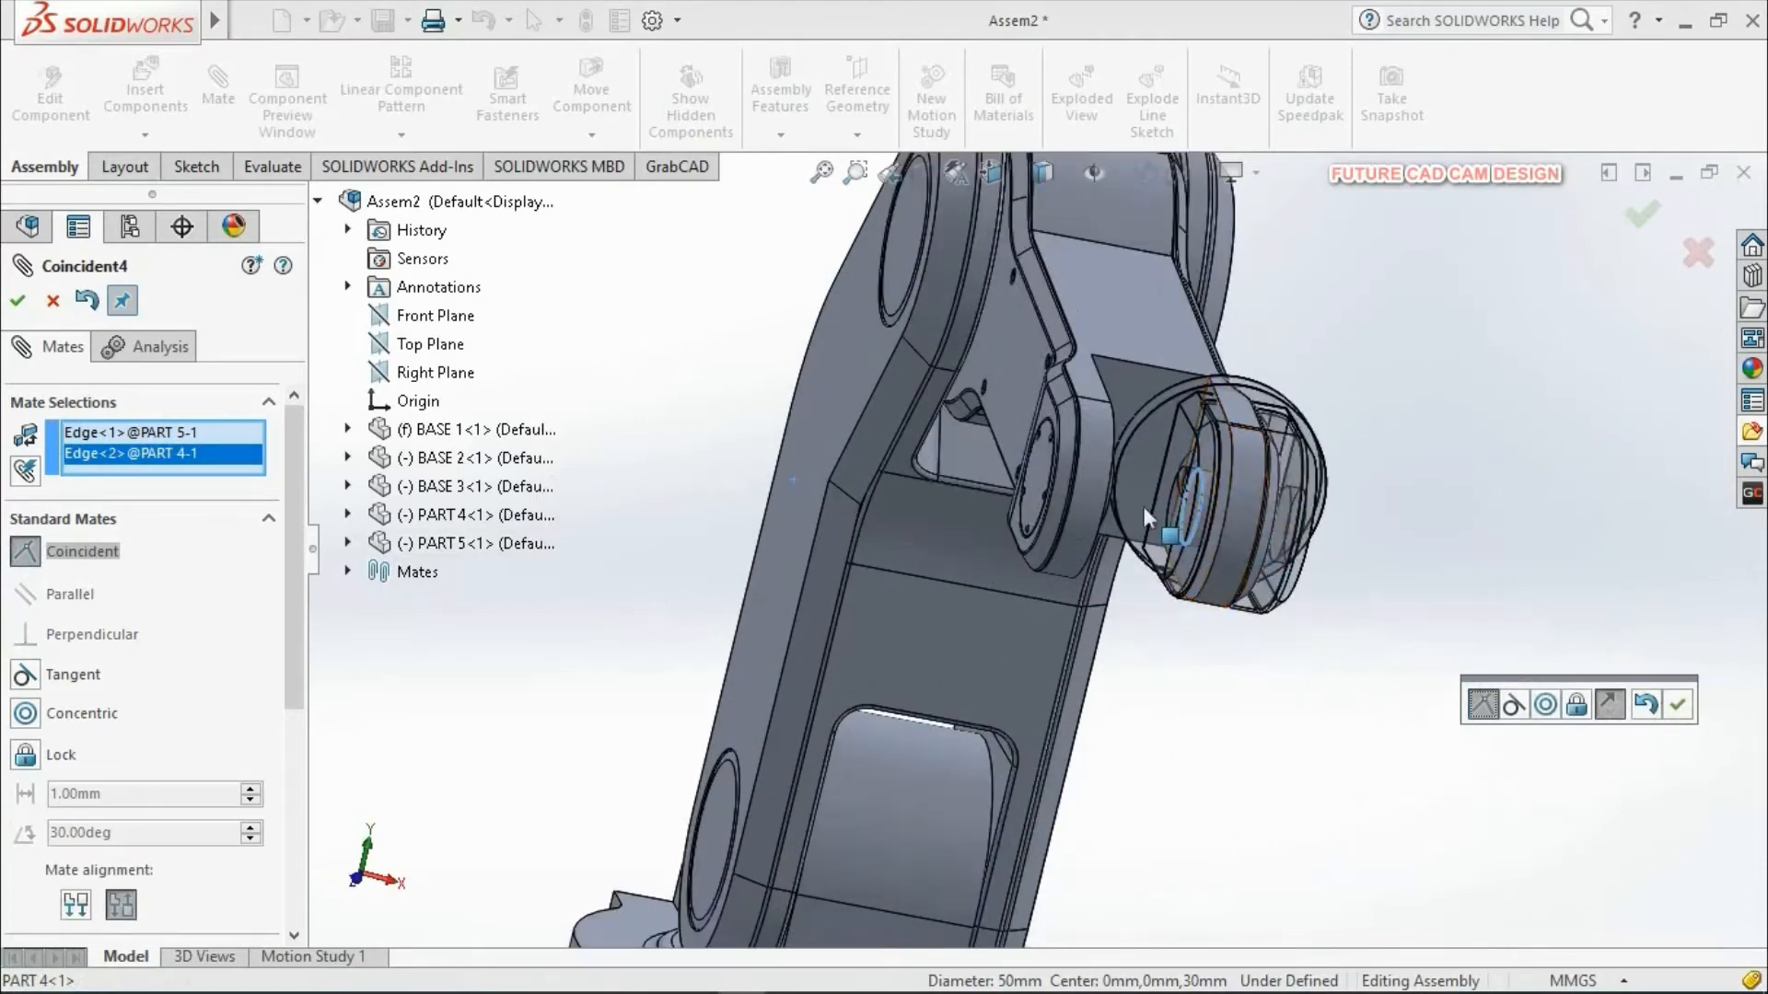
left_click(1610, 706)
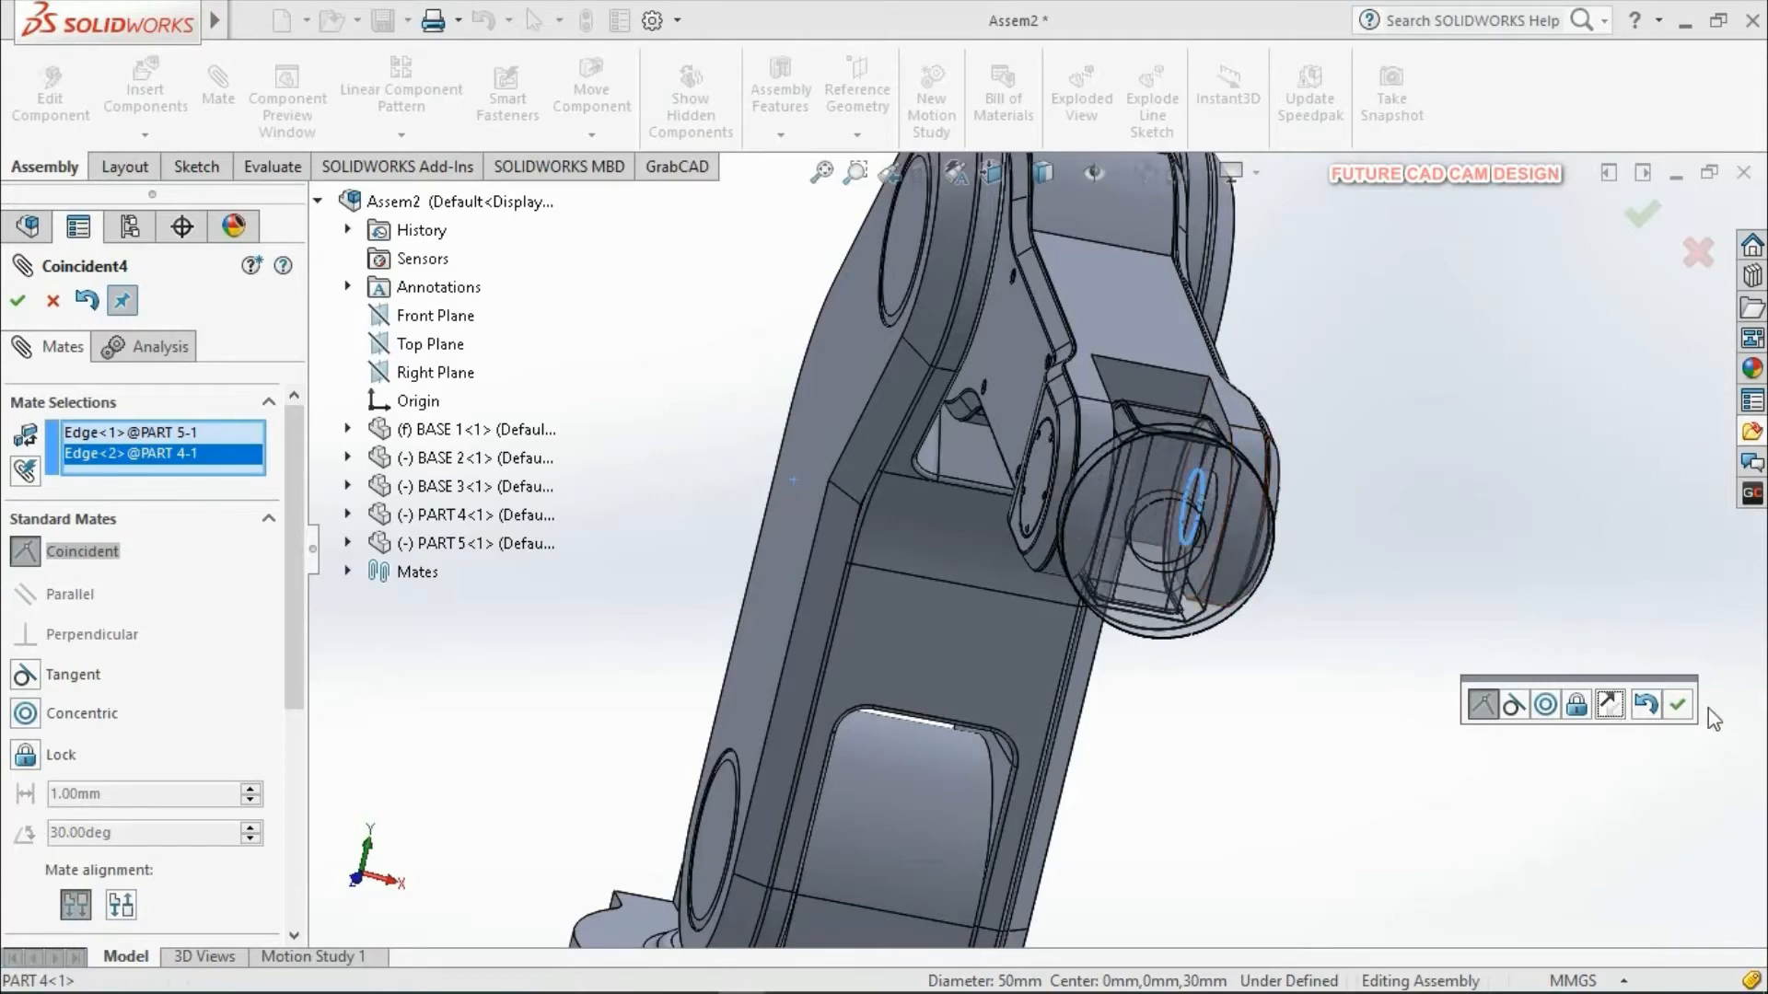
left_click(1678, 705)
scroll(1278, 653, "up", 5)
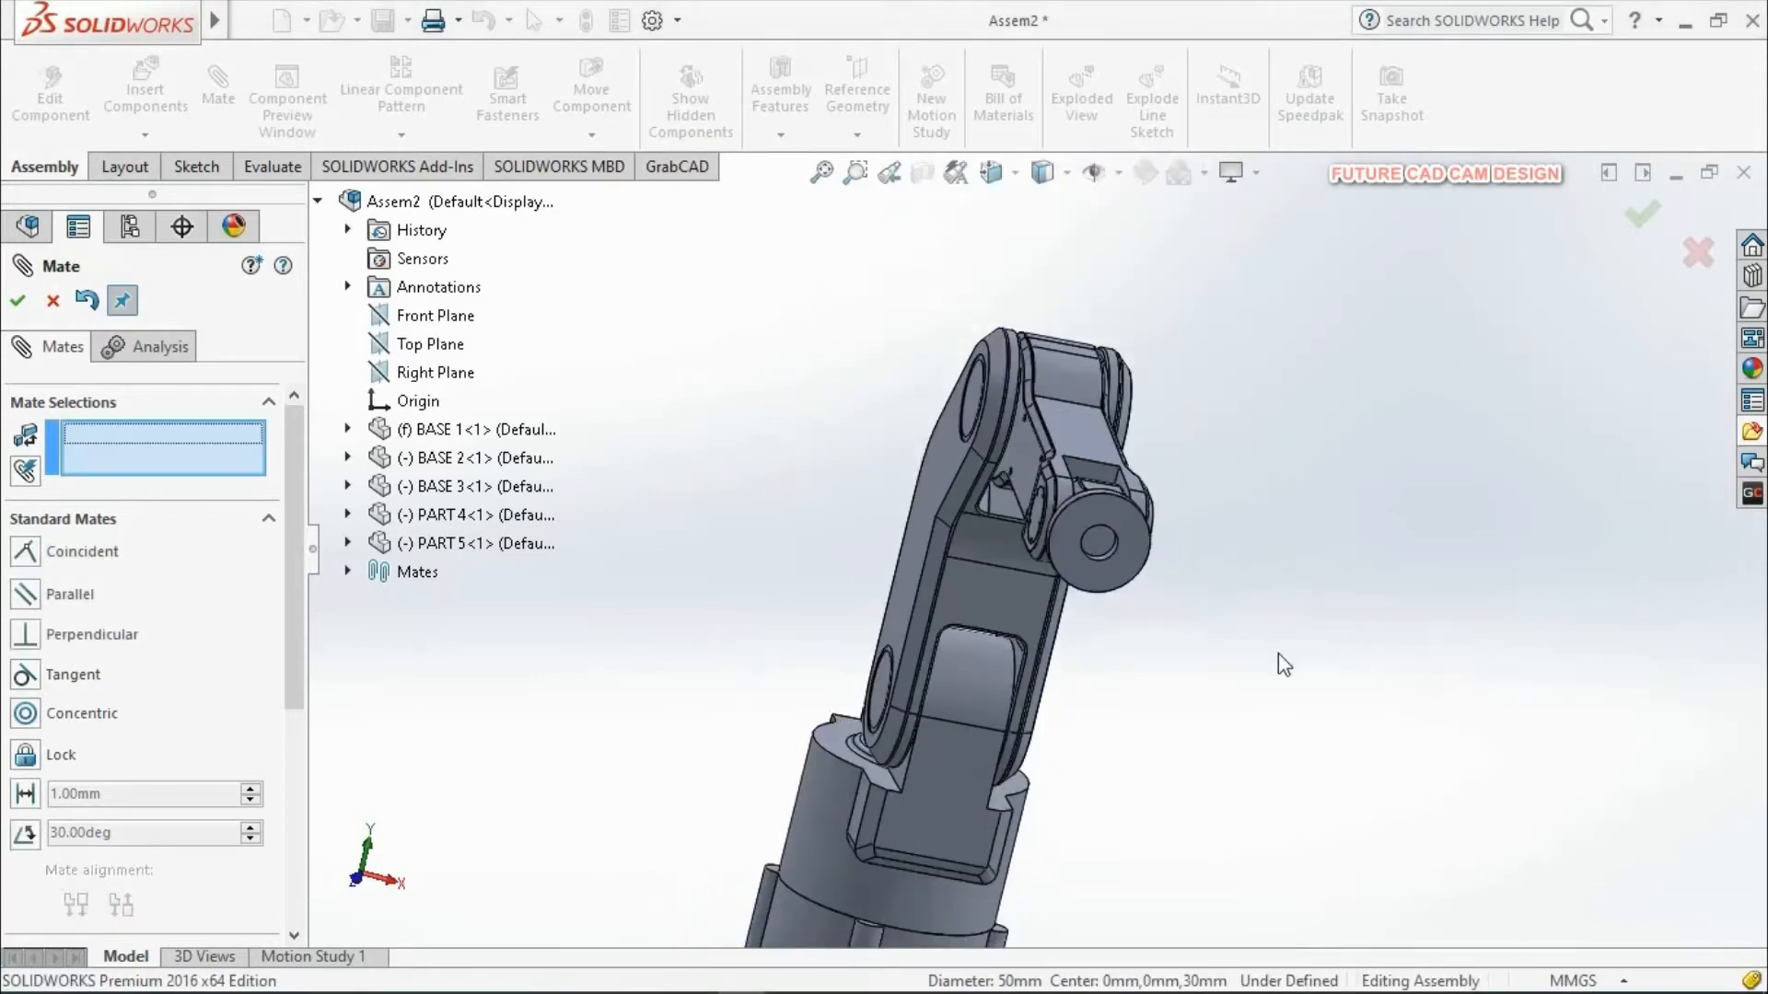
key("ctrl+4")
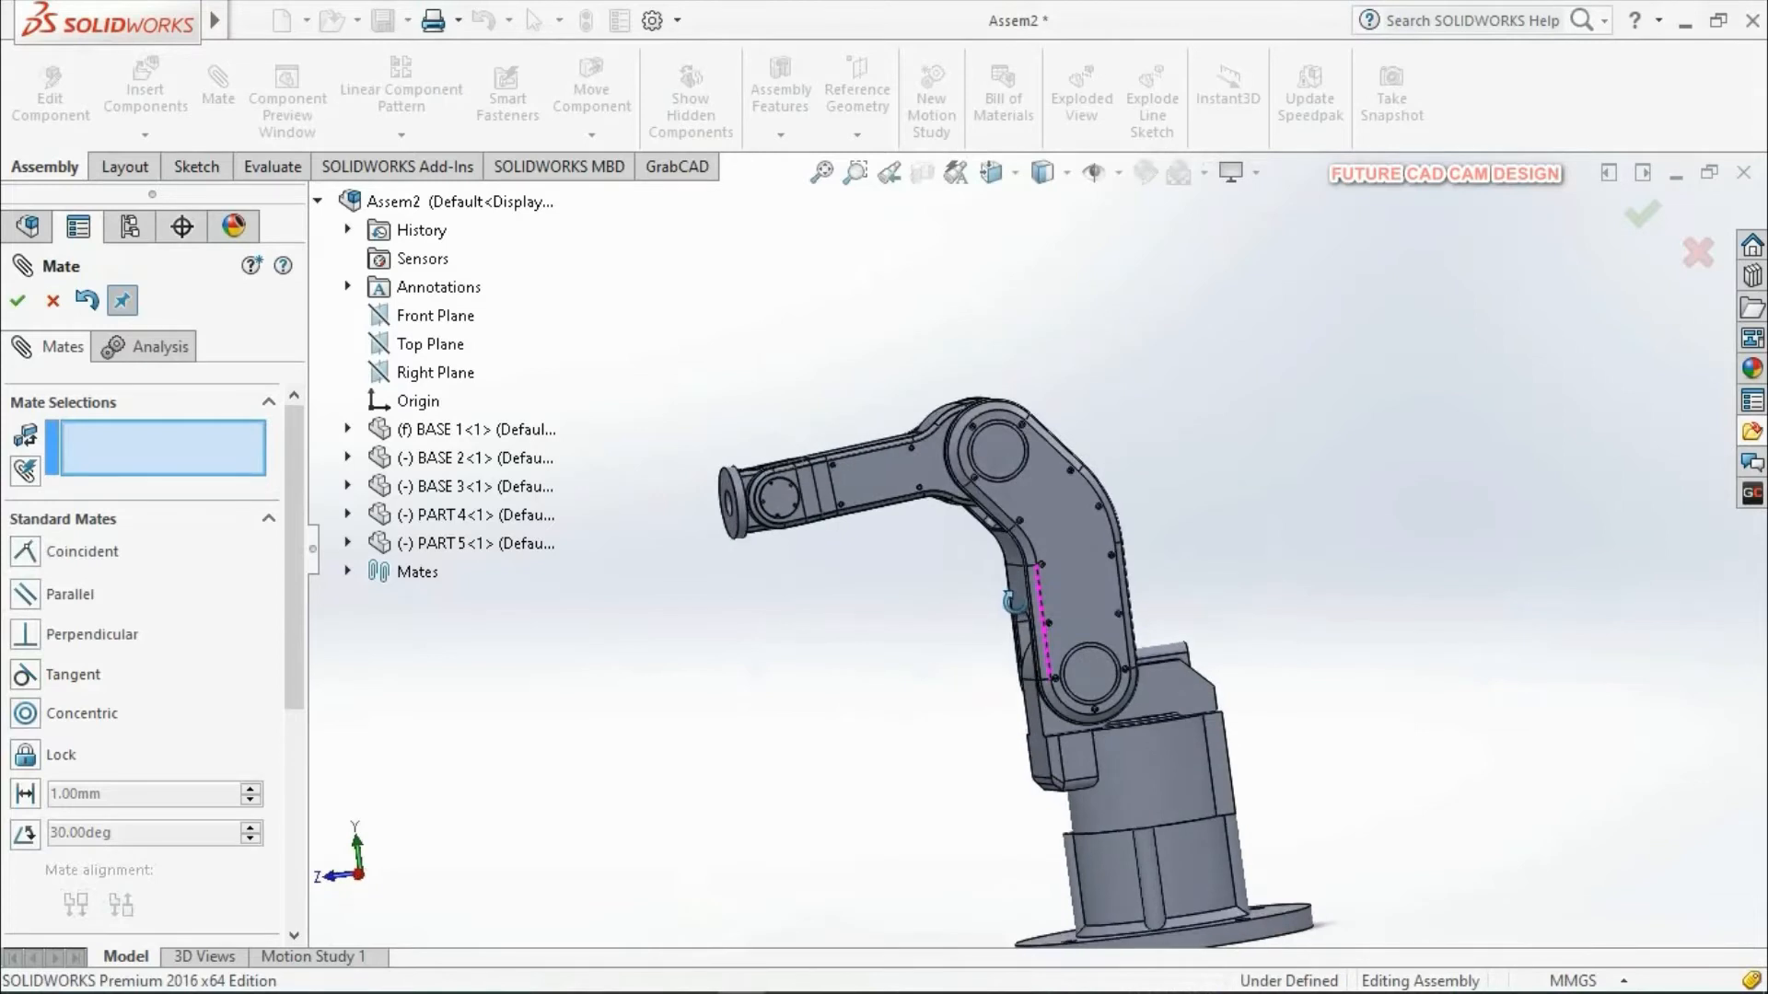
left_click(52, 303)
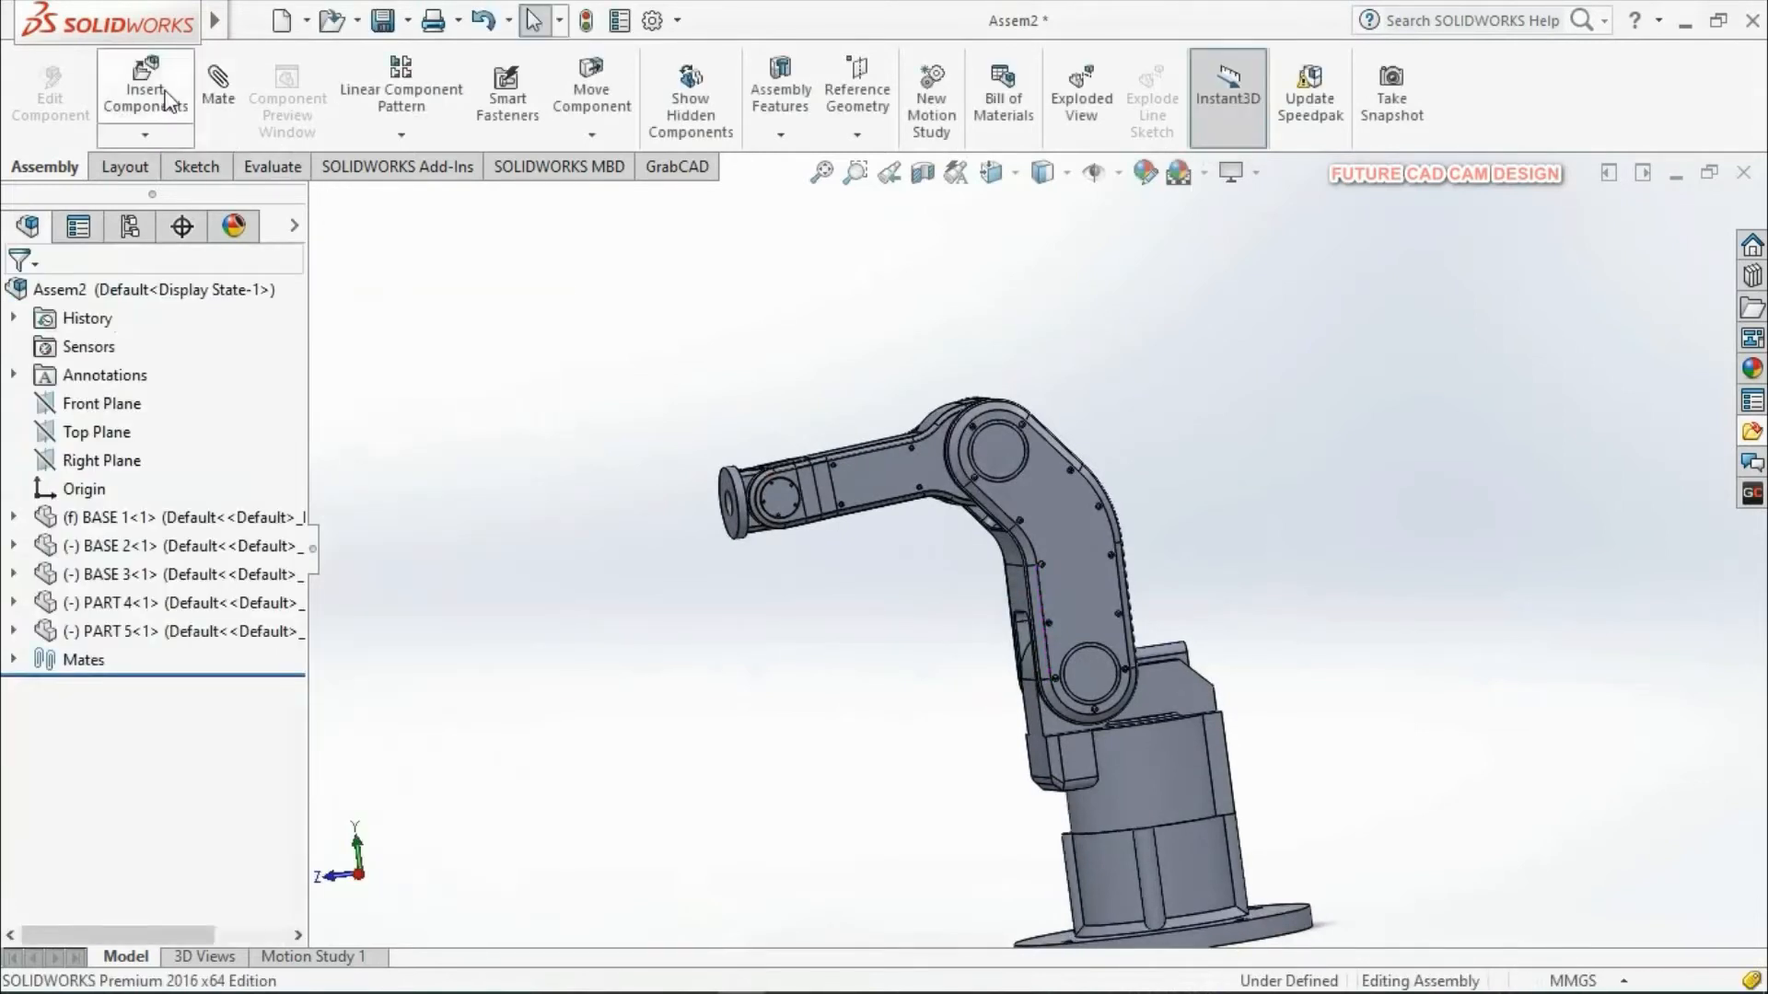
Step: Insert the PART 6 file from the robotic arm sw folder and place it in front of PART 5's round flange
left_click(142, 100)
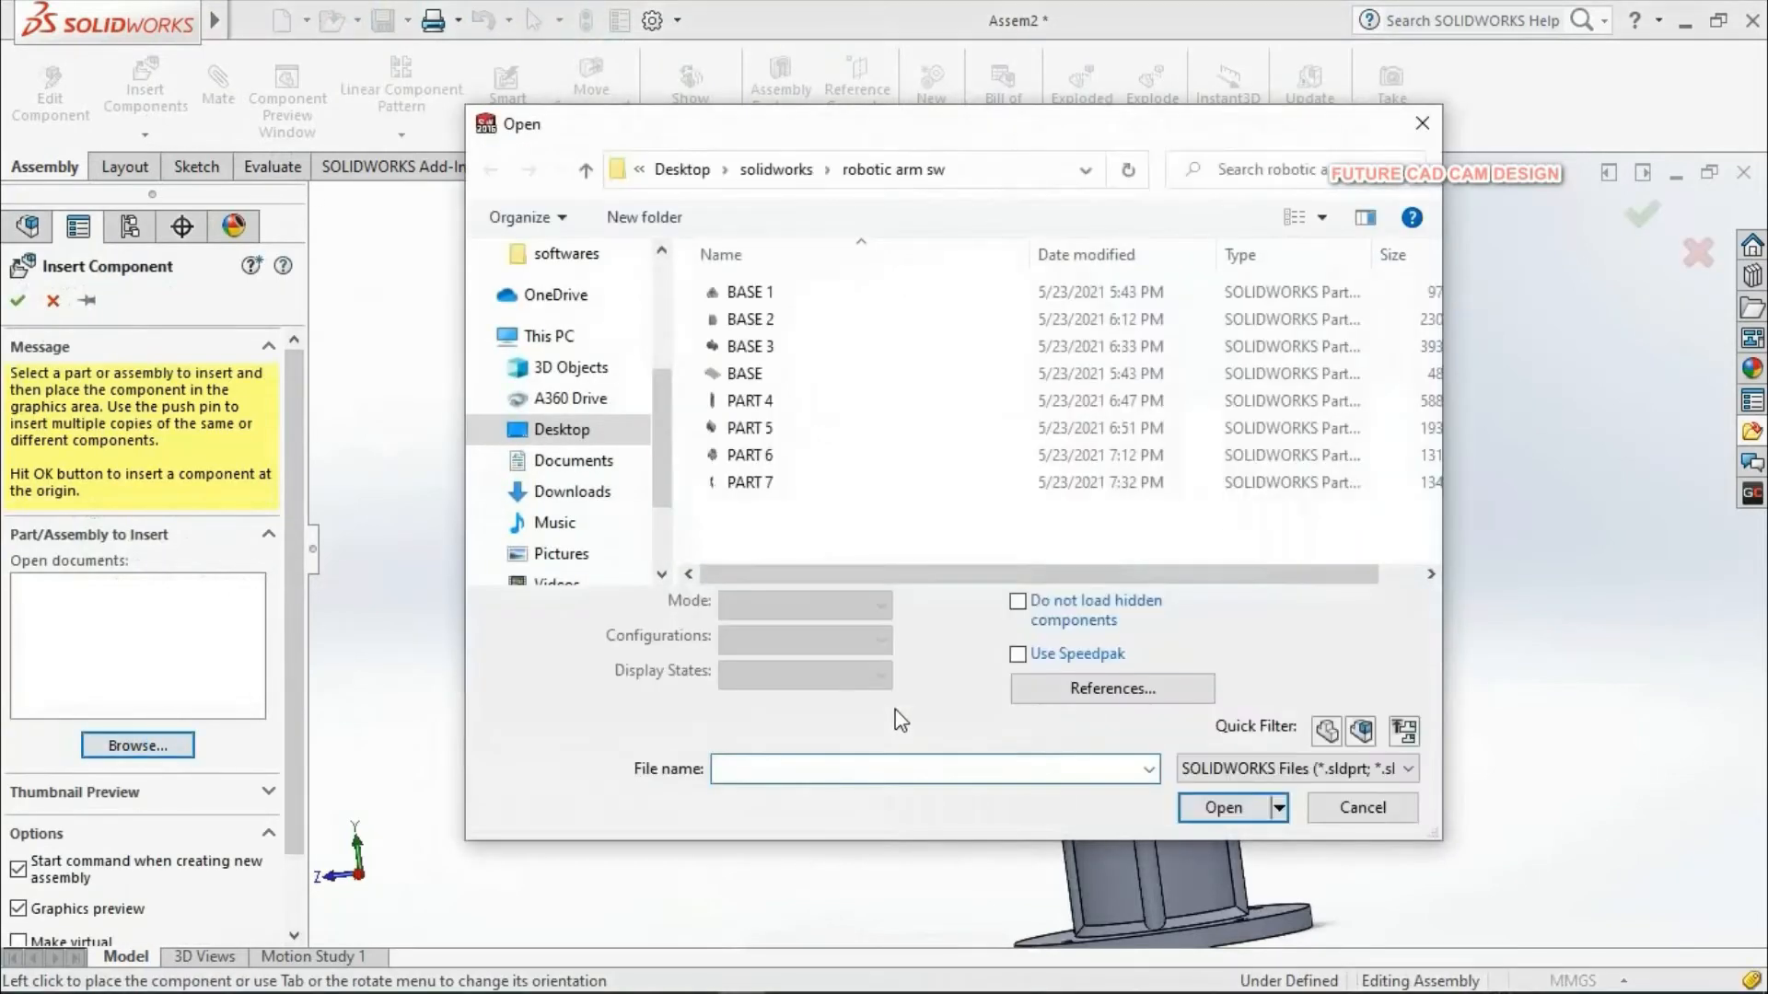
left_click(788, 461)
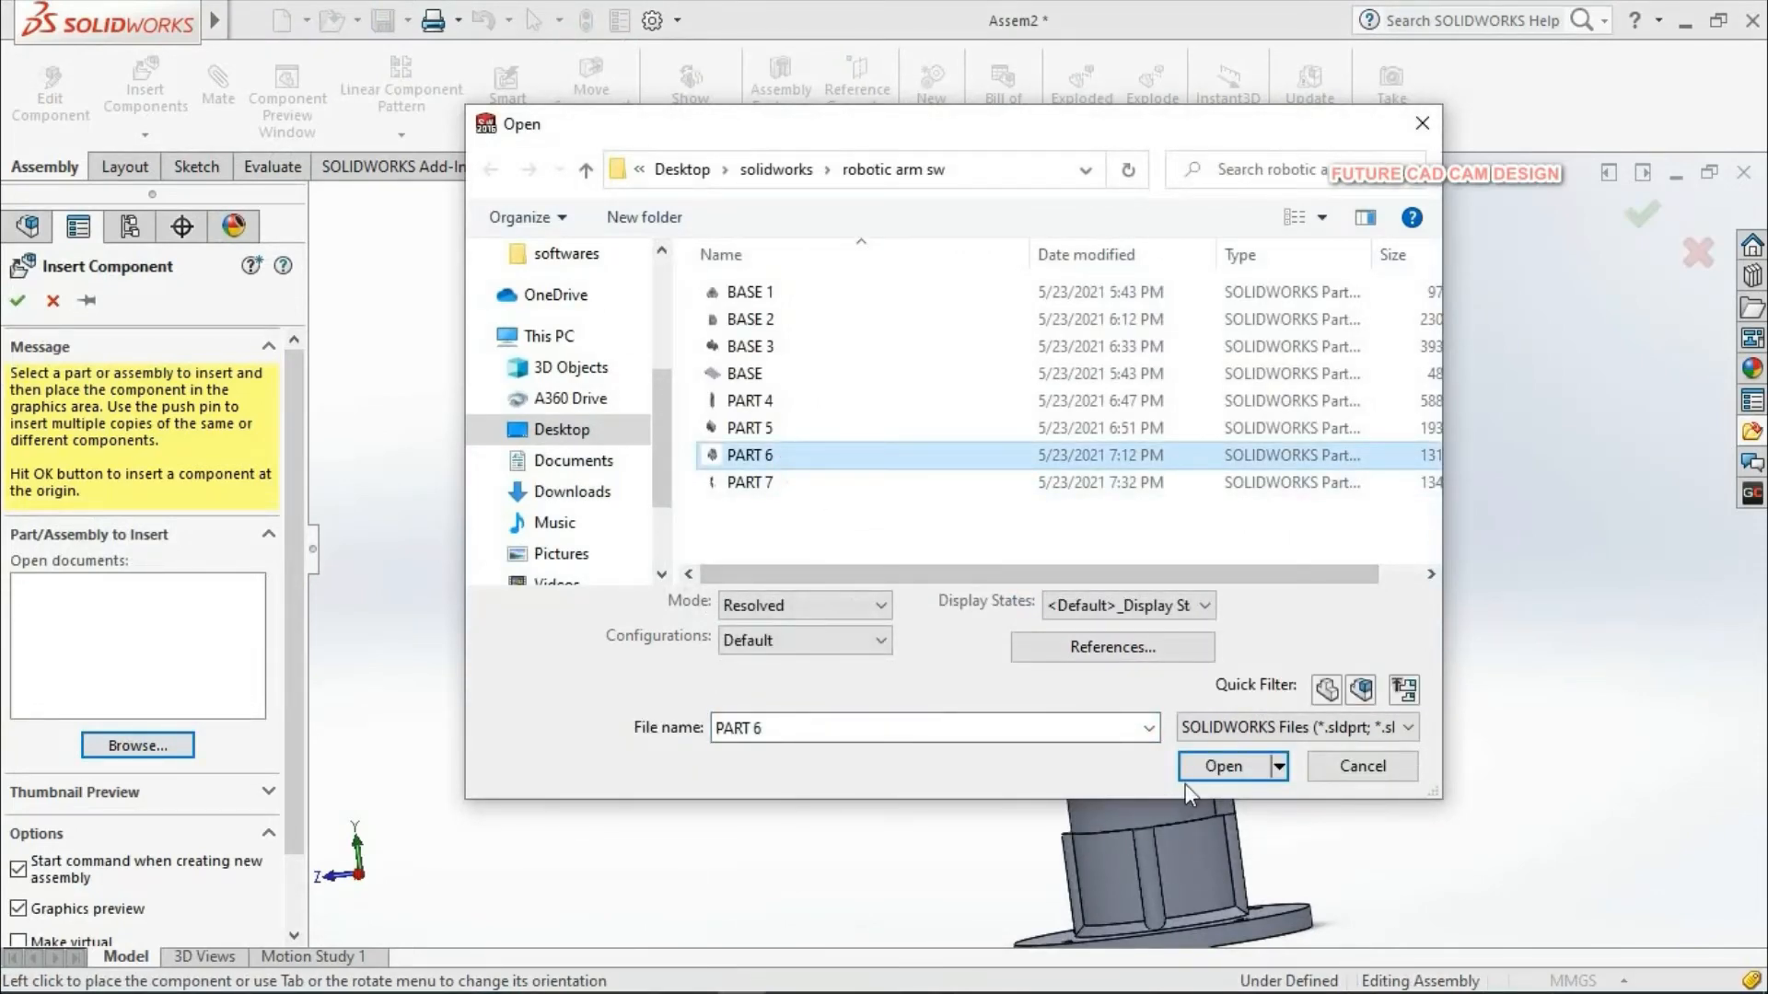
left_click(1212, 770)
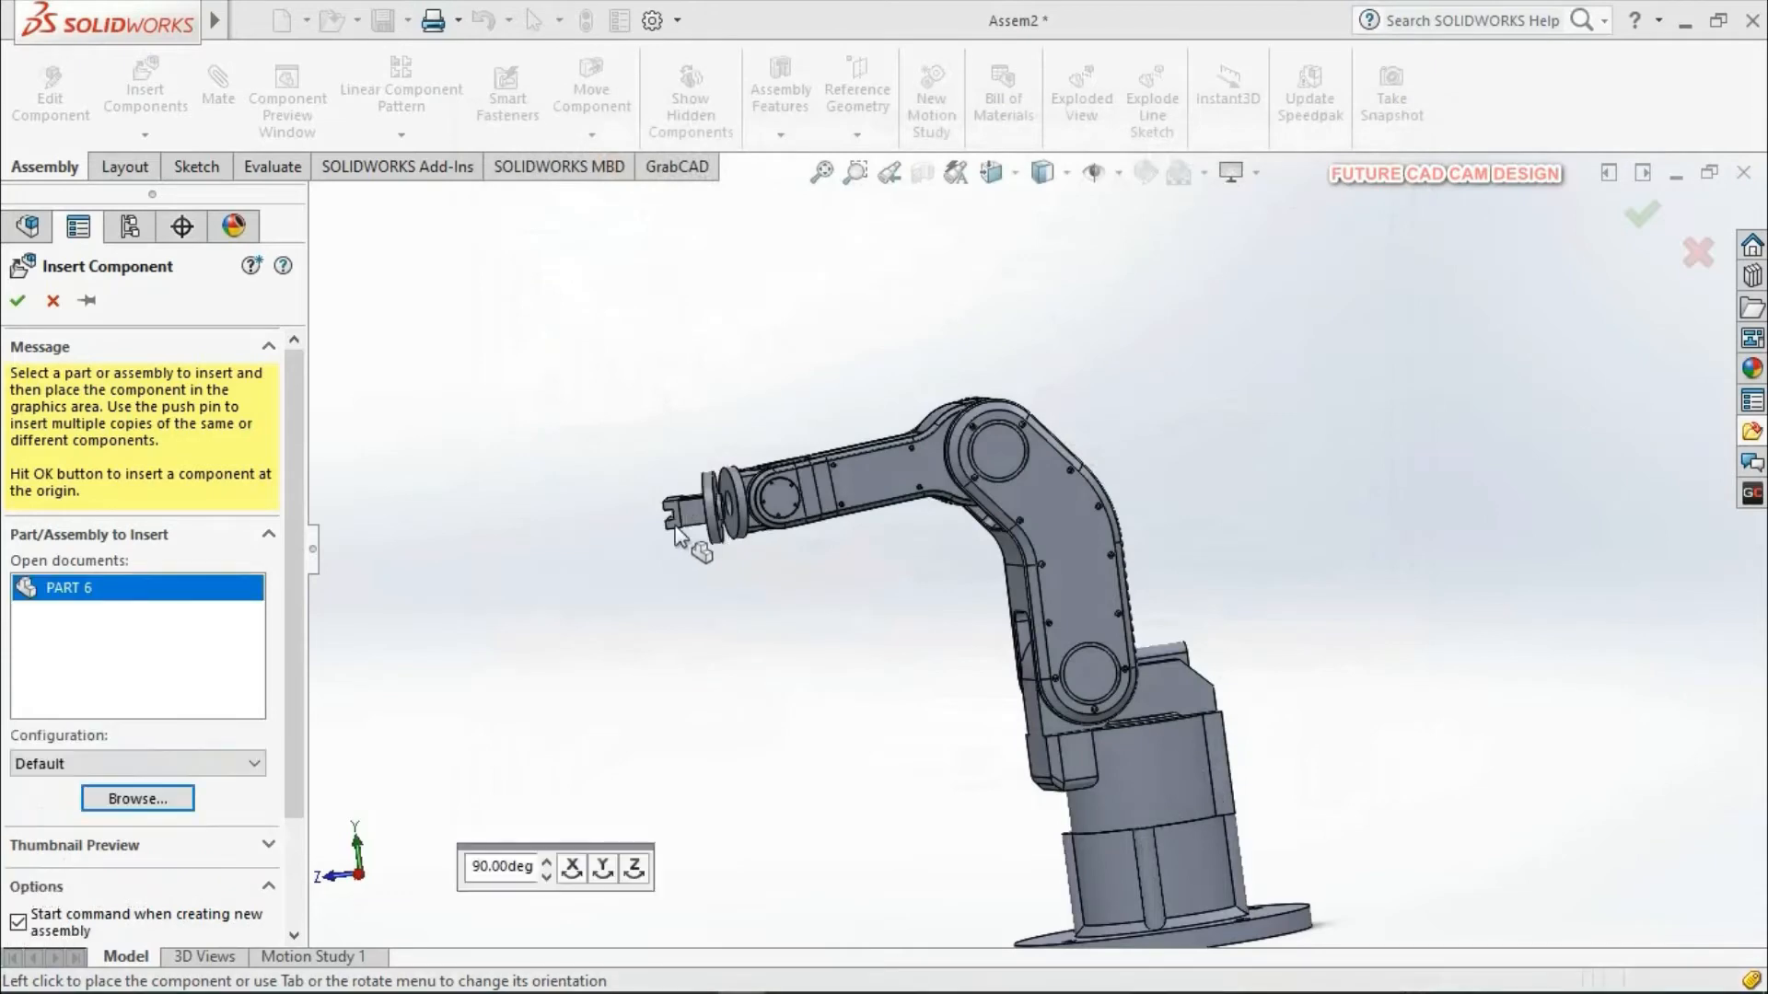
left_click(666, 528)
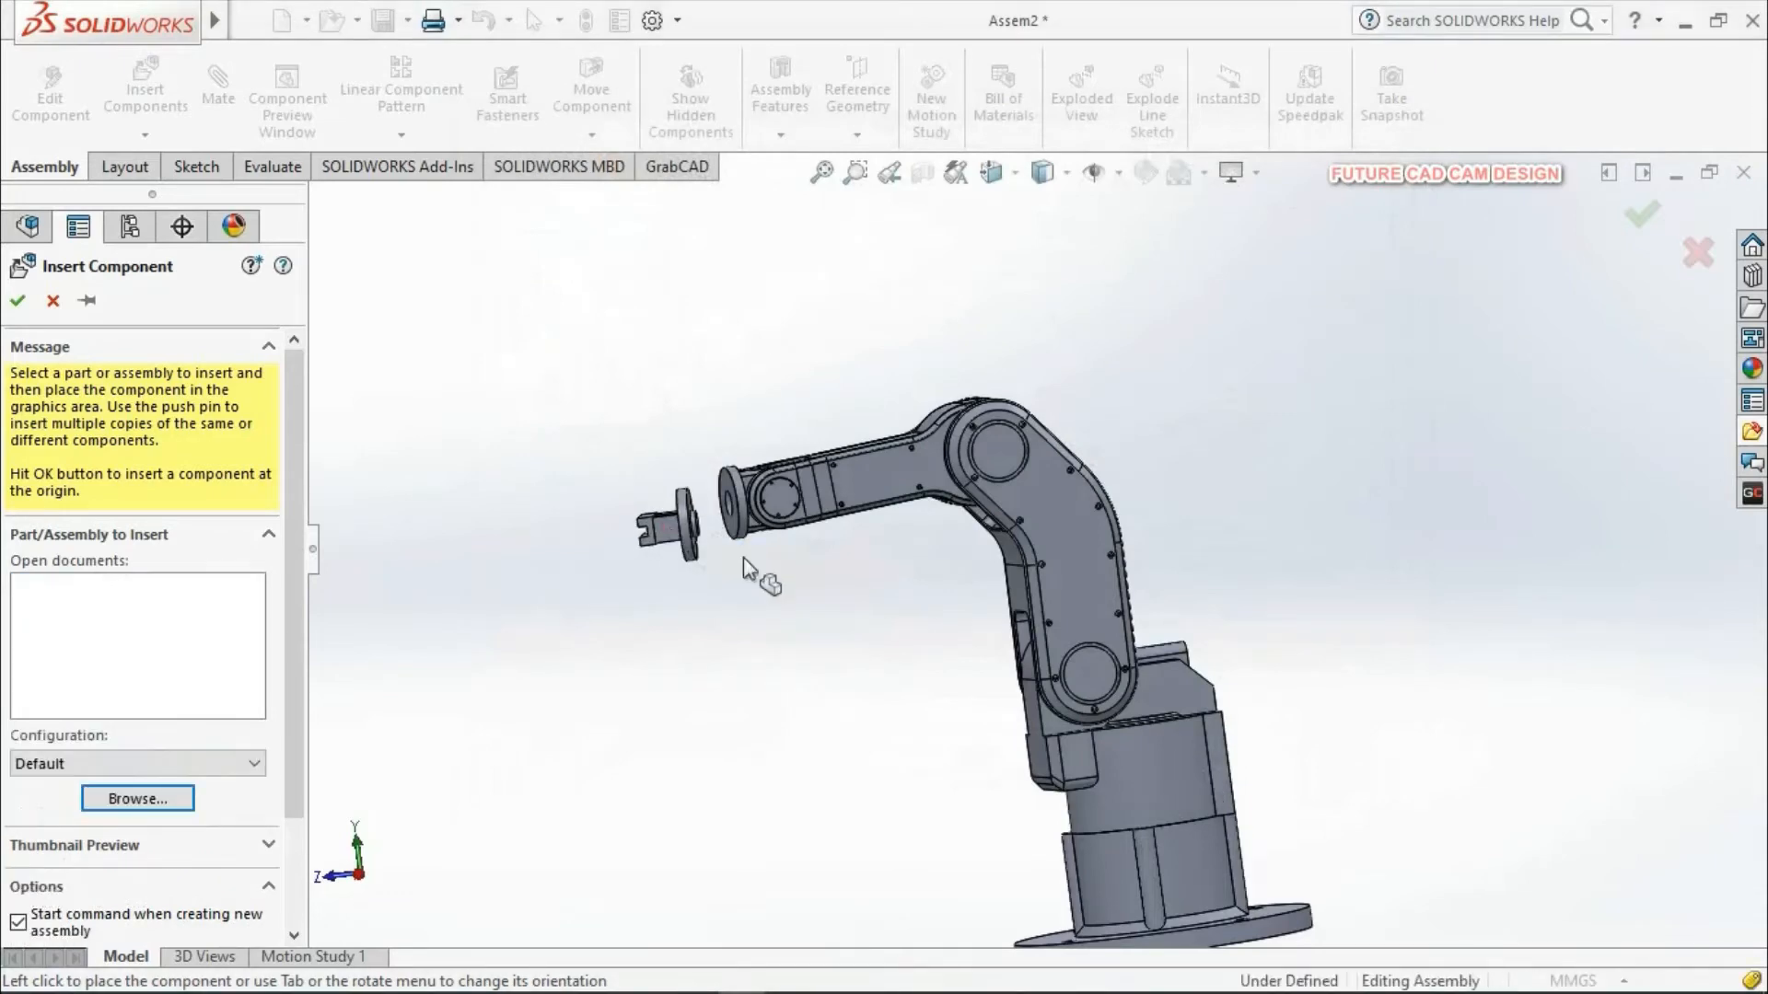
Step: Try a coincident mate between the circular boss edge on PART 6's flange and the central hole edge on PART 5's flange
scroll(723, 526, "down", 5)
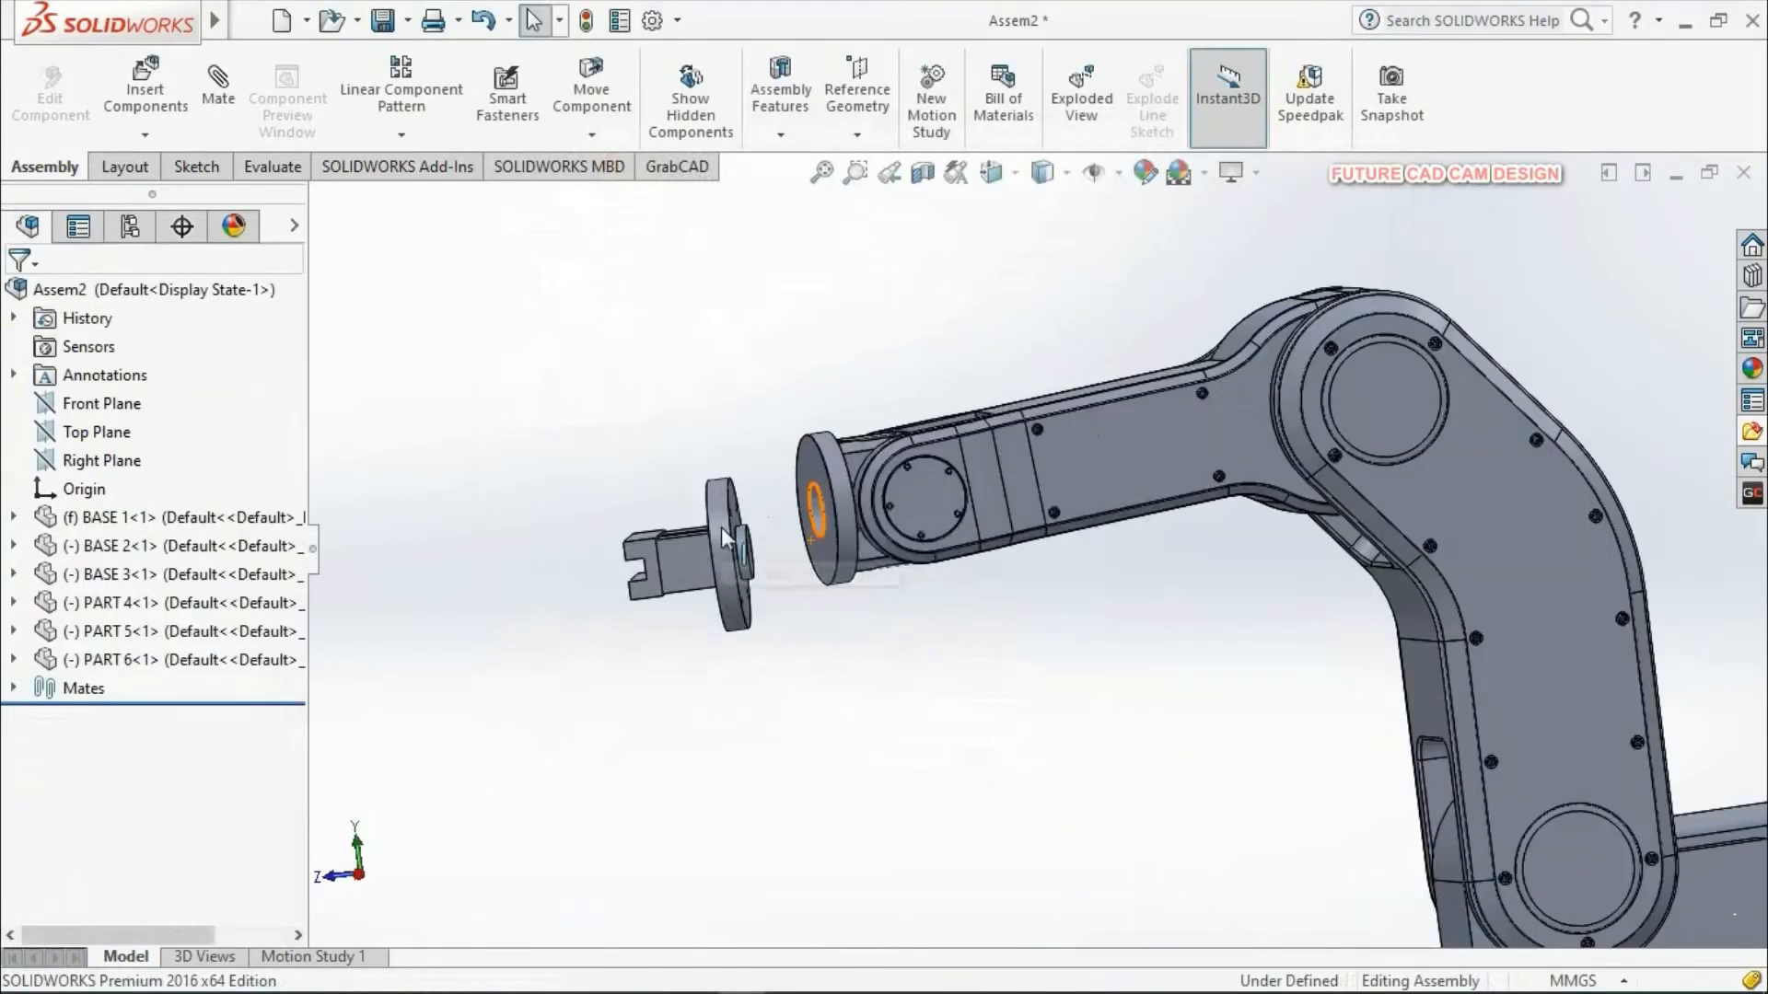
left_click(202, 96)
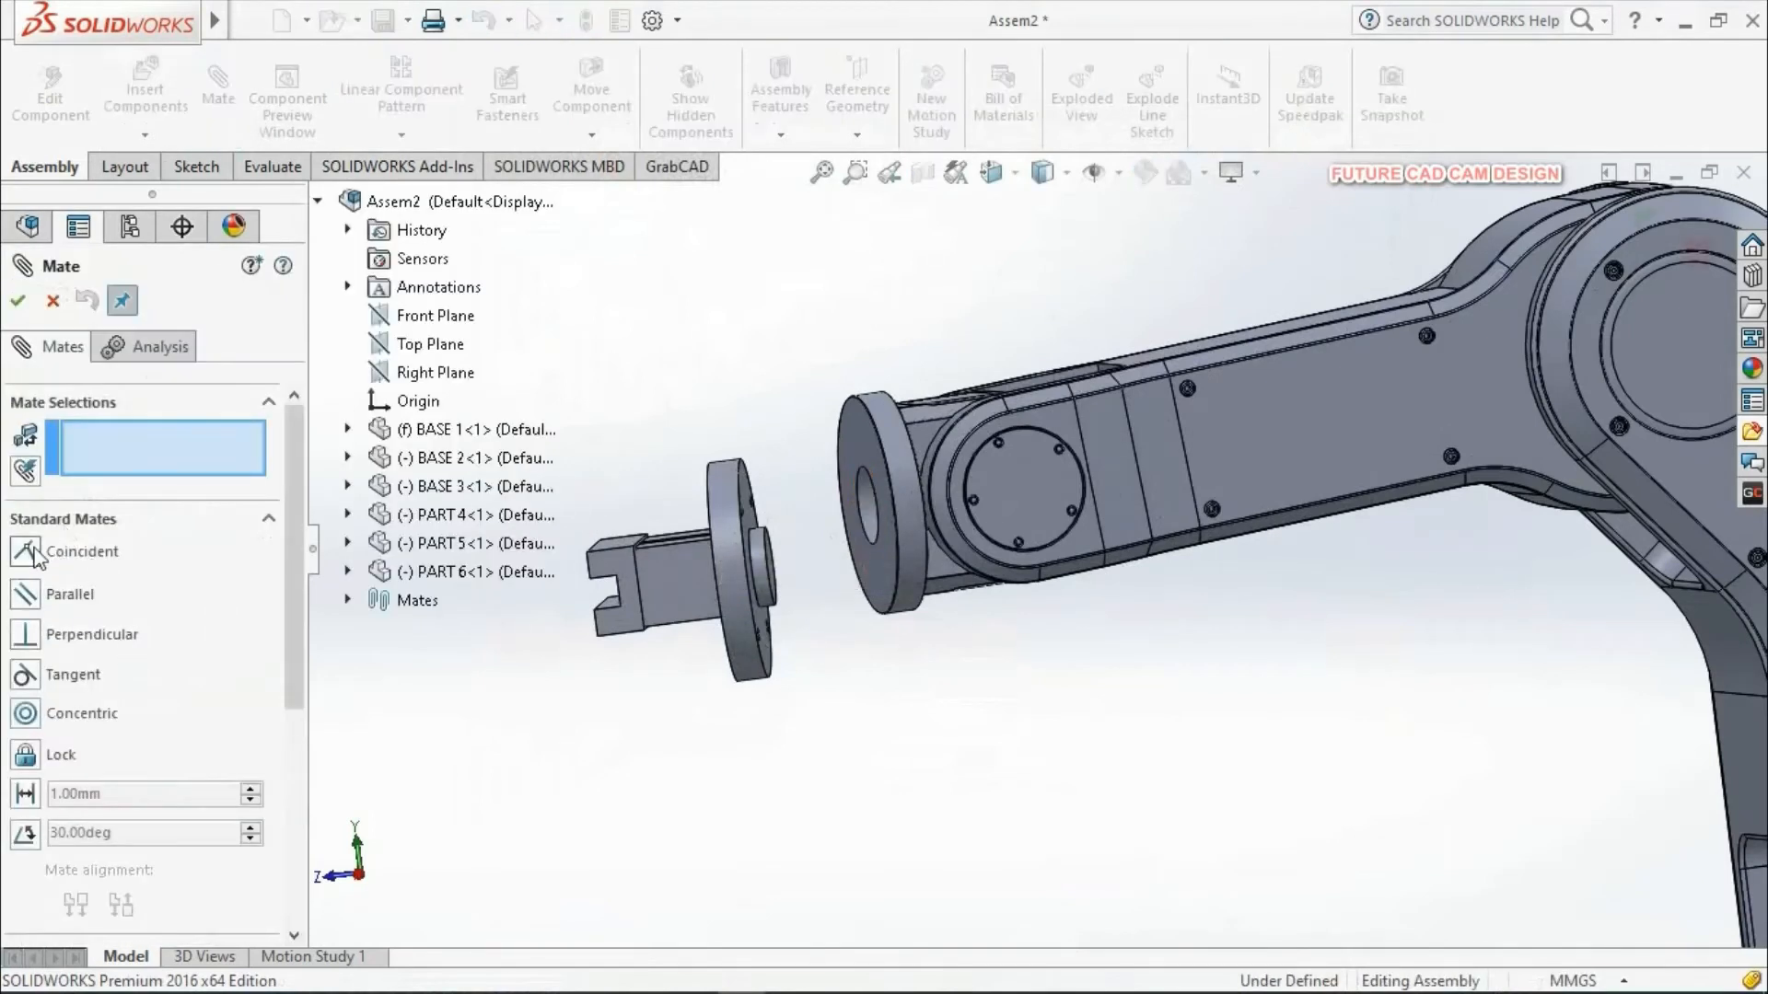
left_click(785, 561)
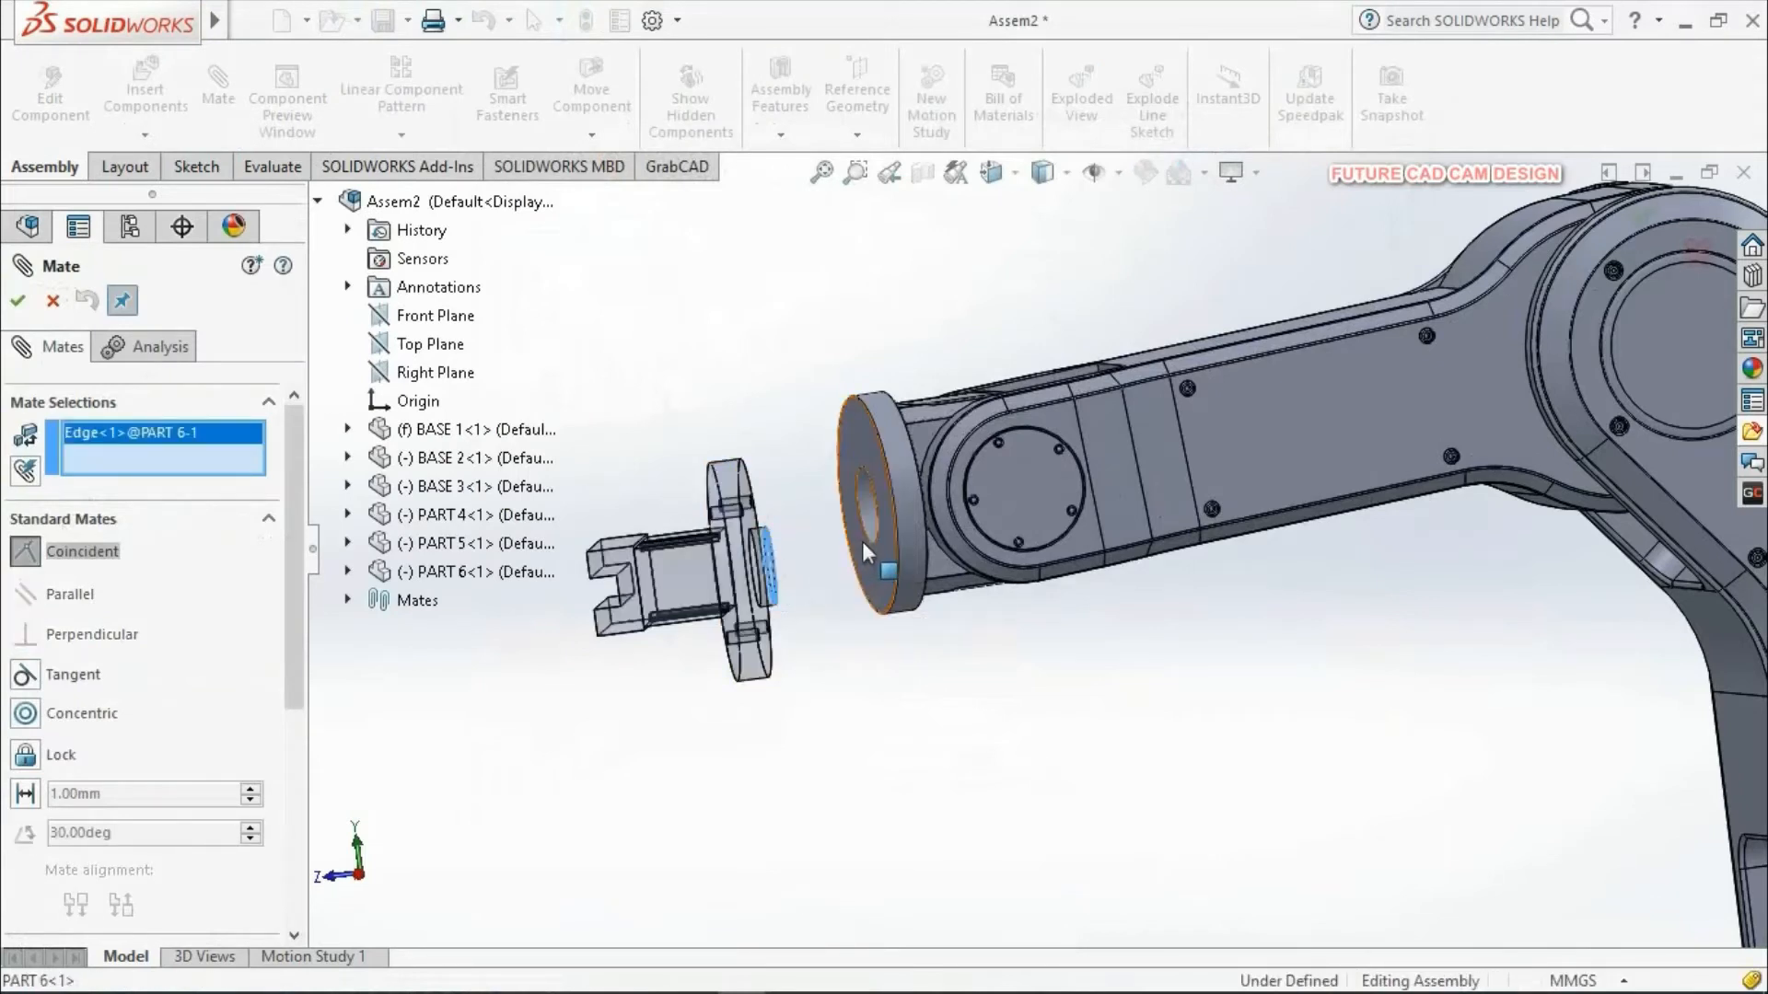
left_click(869, 543)
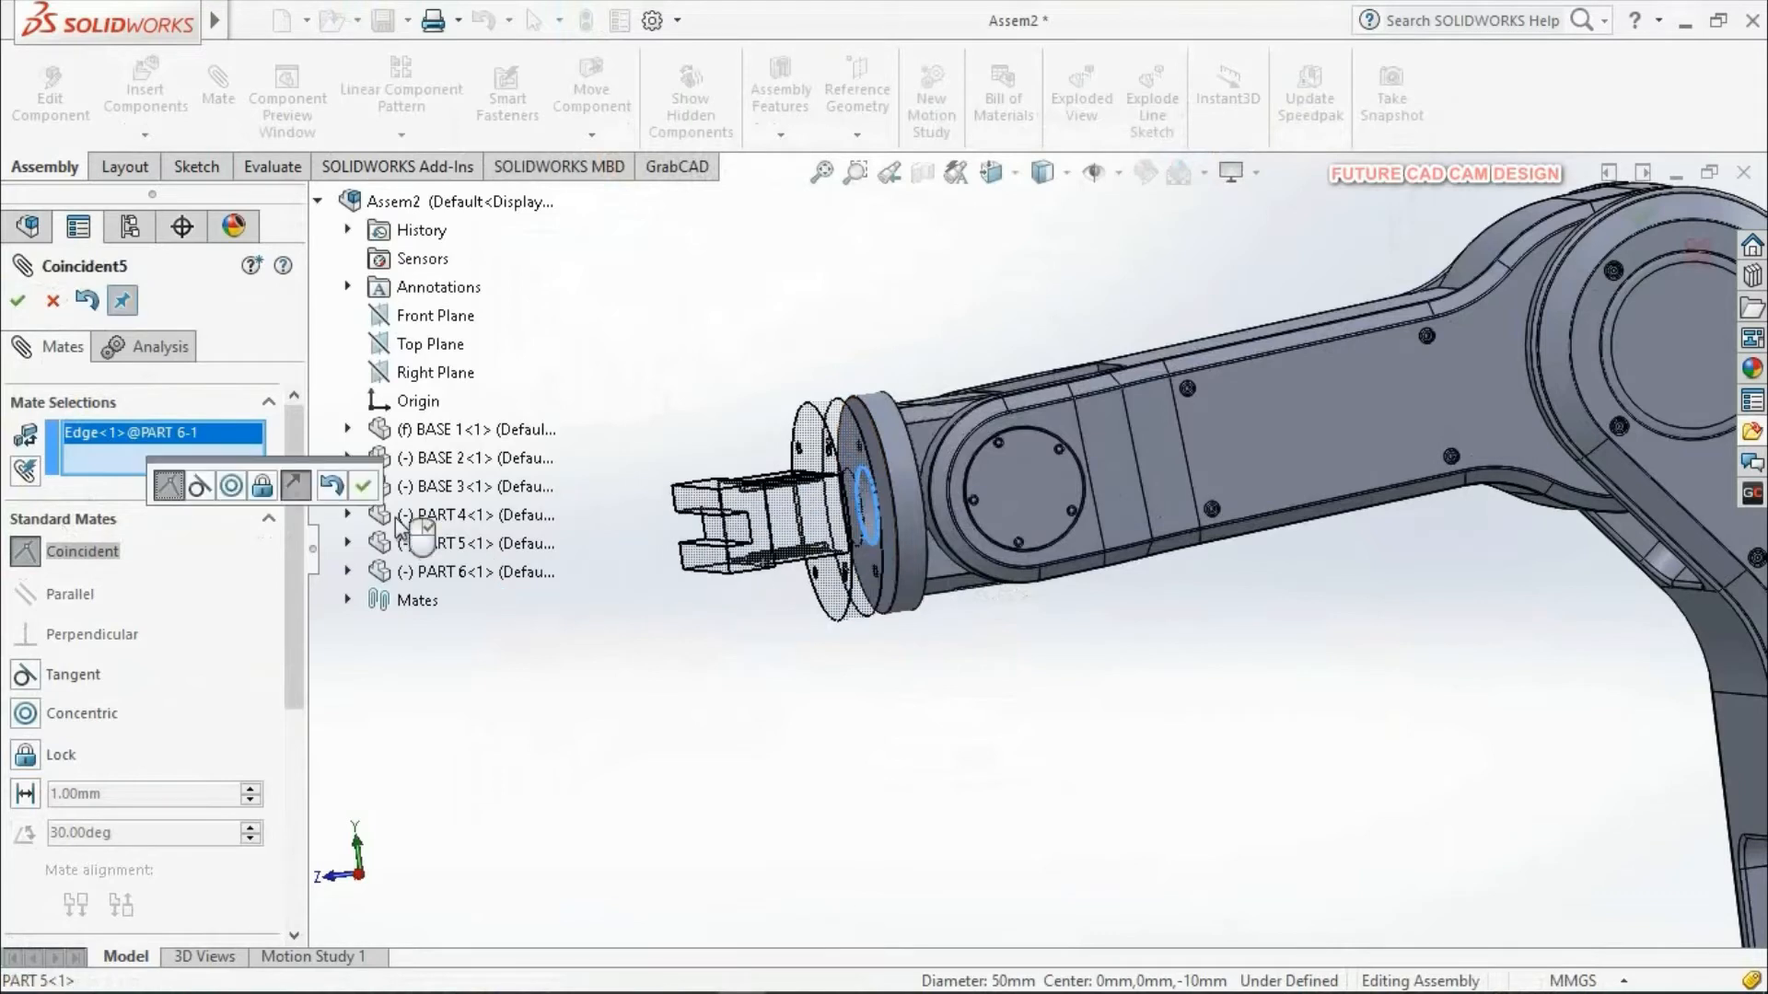
left_click(18, 300)
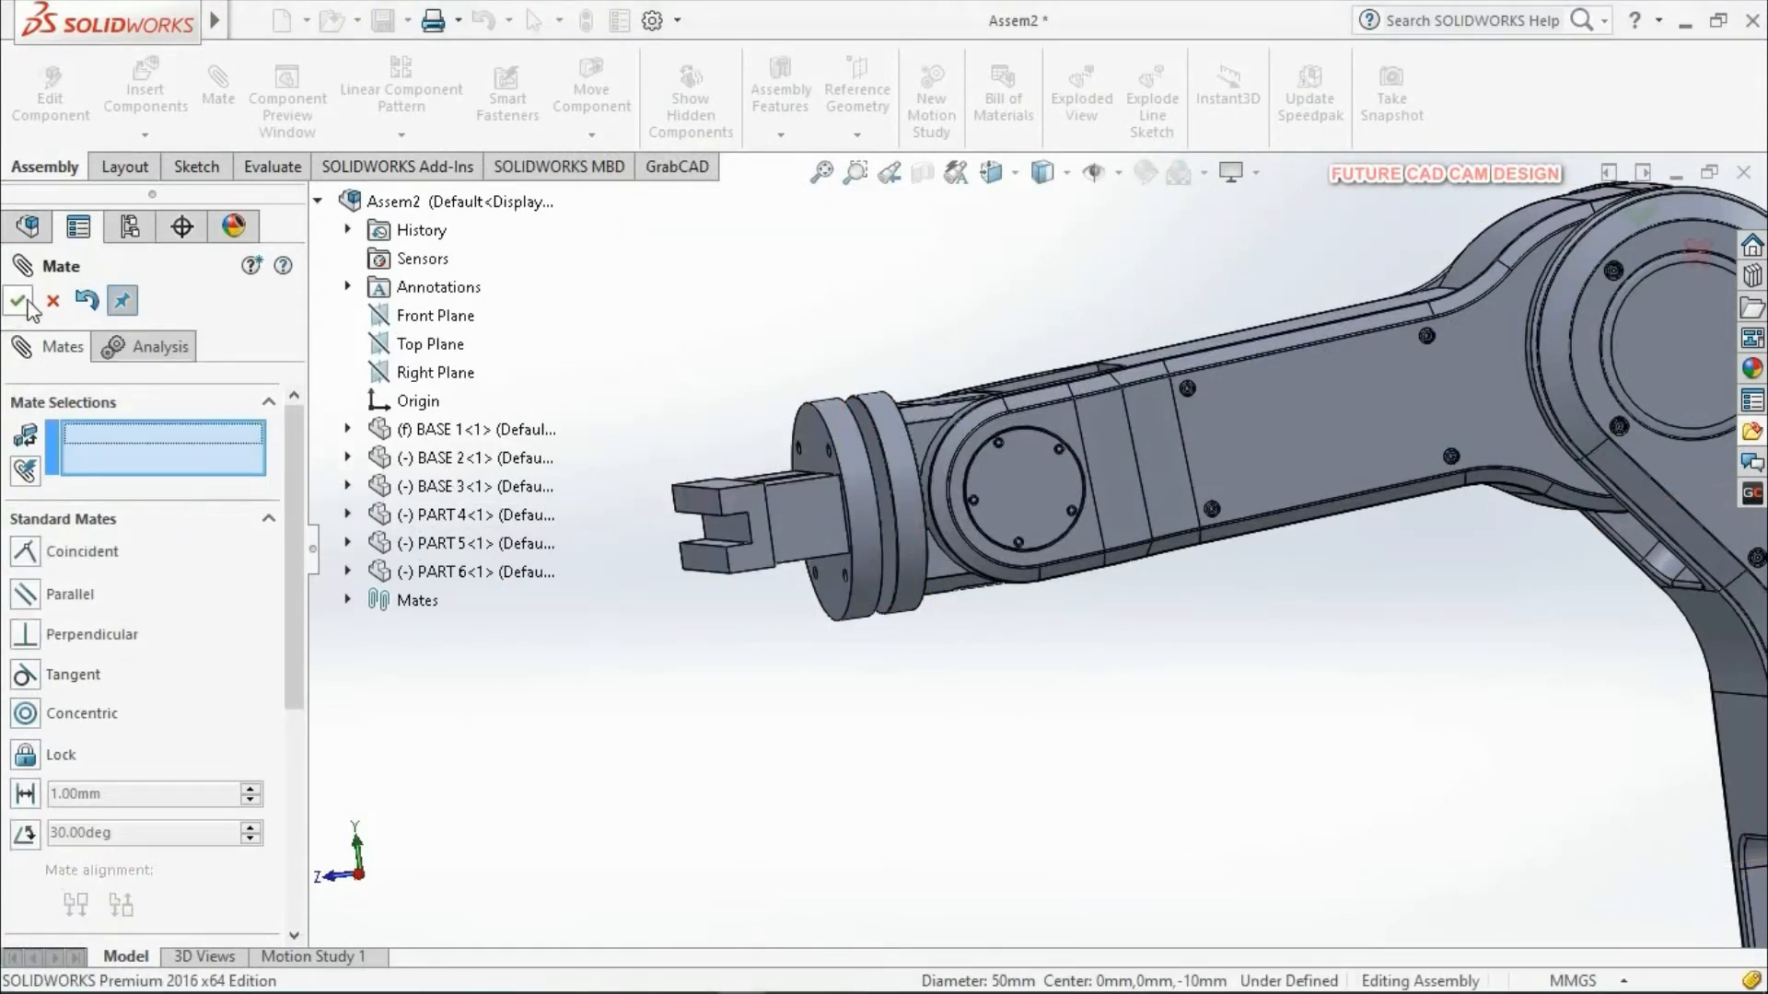
middle_click_drag(940, 624, 941, 622)
left_click(53, 301)
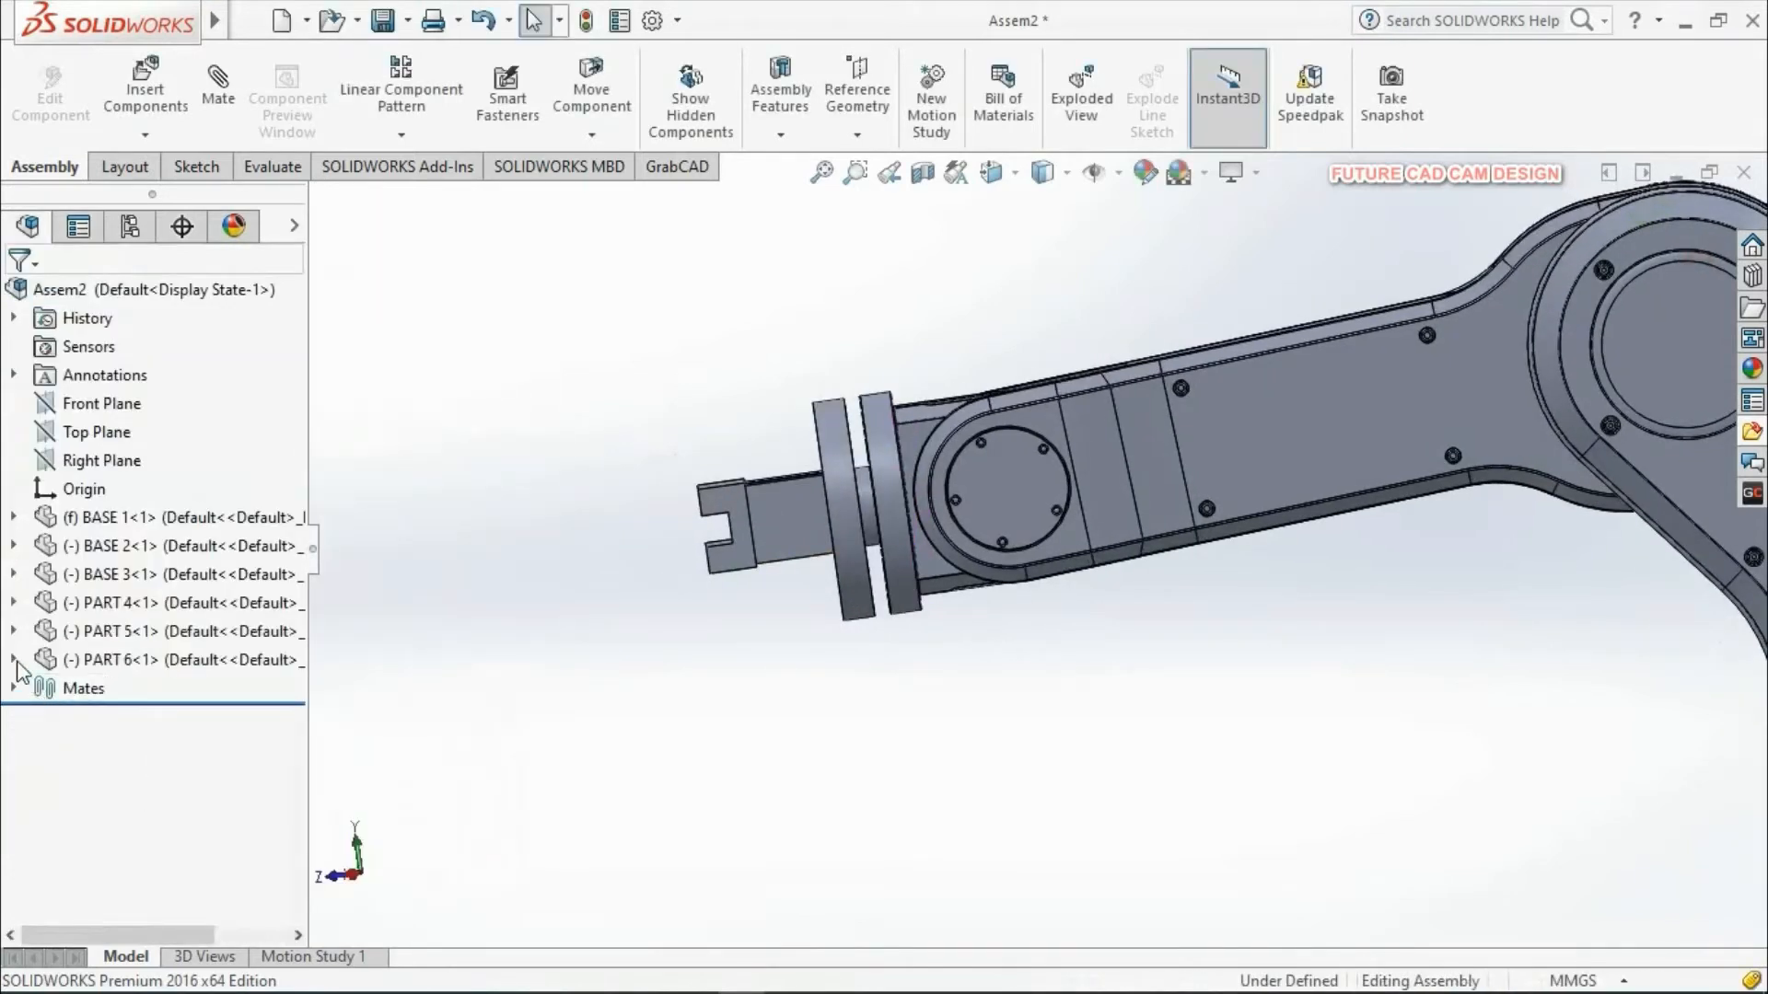
Step: Delete the Coincident5 mate between PART 5 and PART 6
left_click(12, 691)
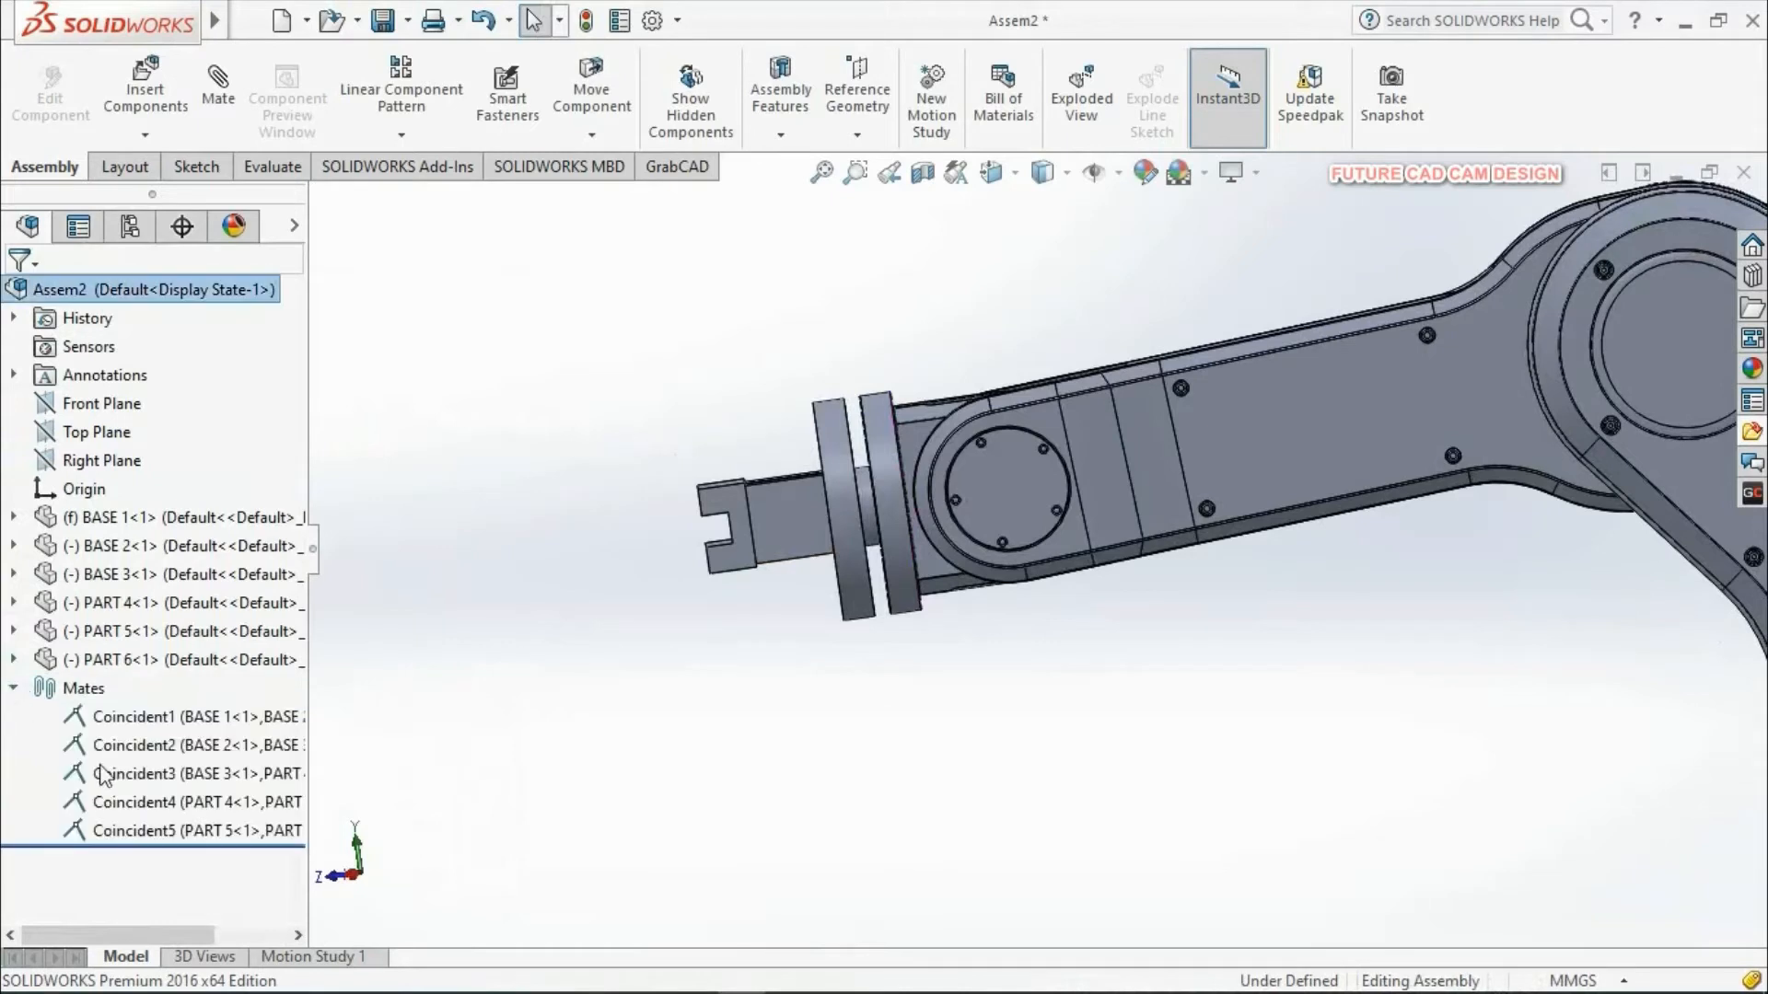
right_click(138, 832)
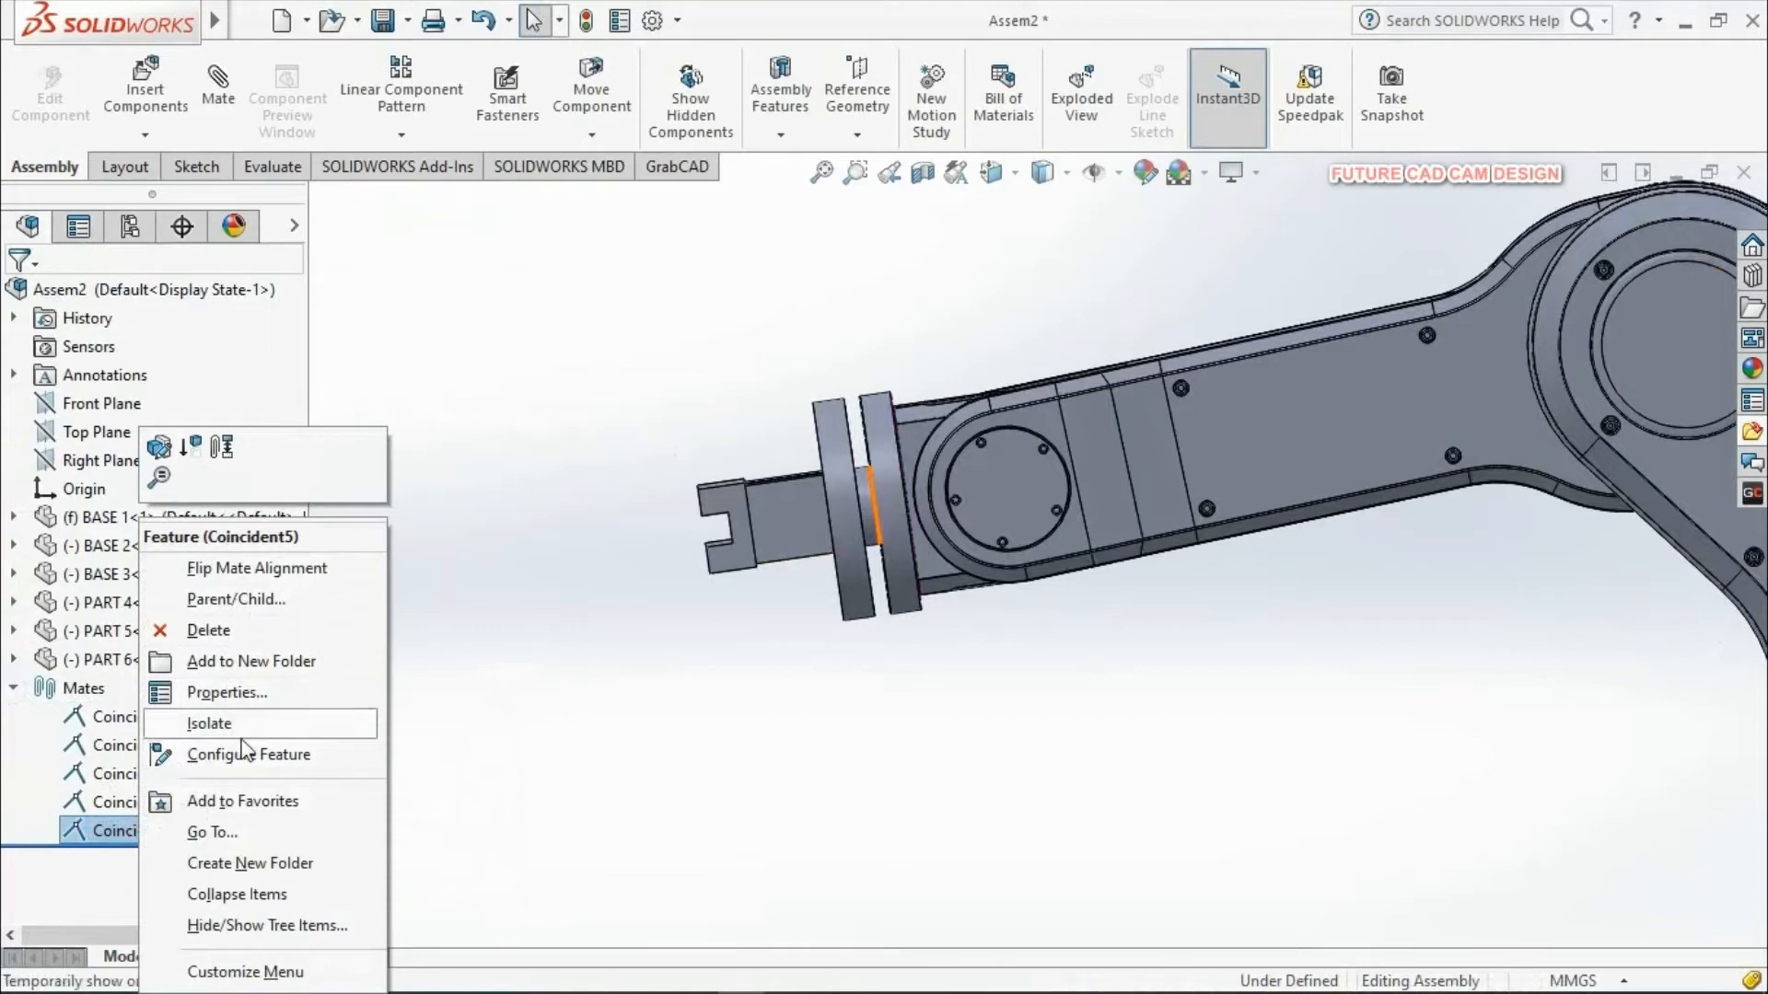
left_click(253, 637)
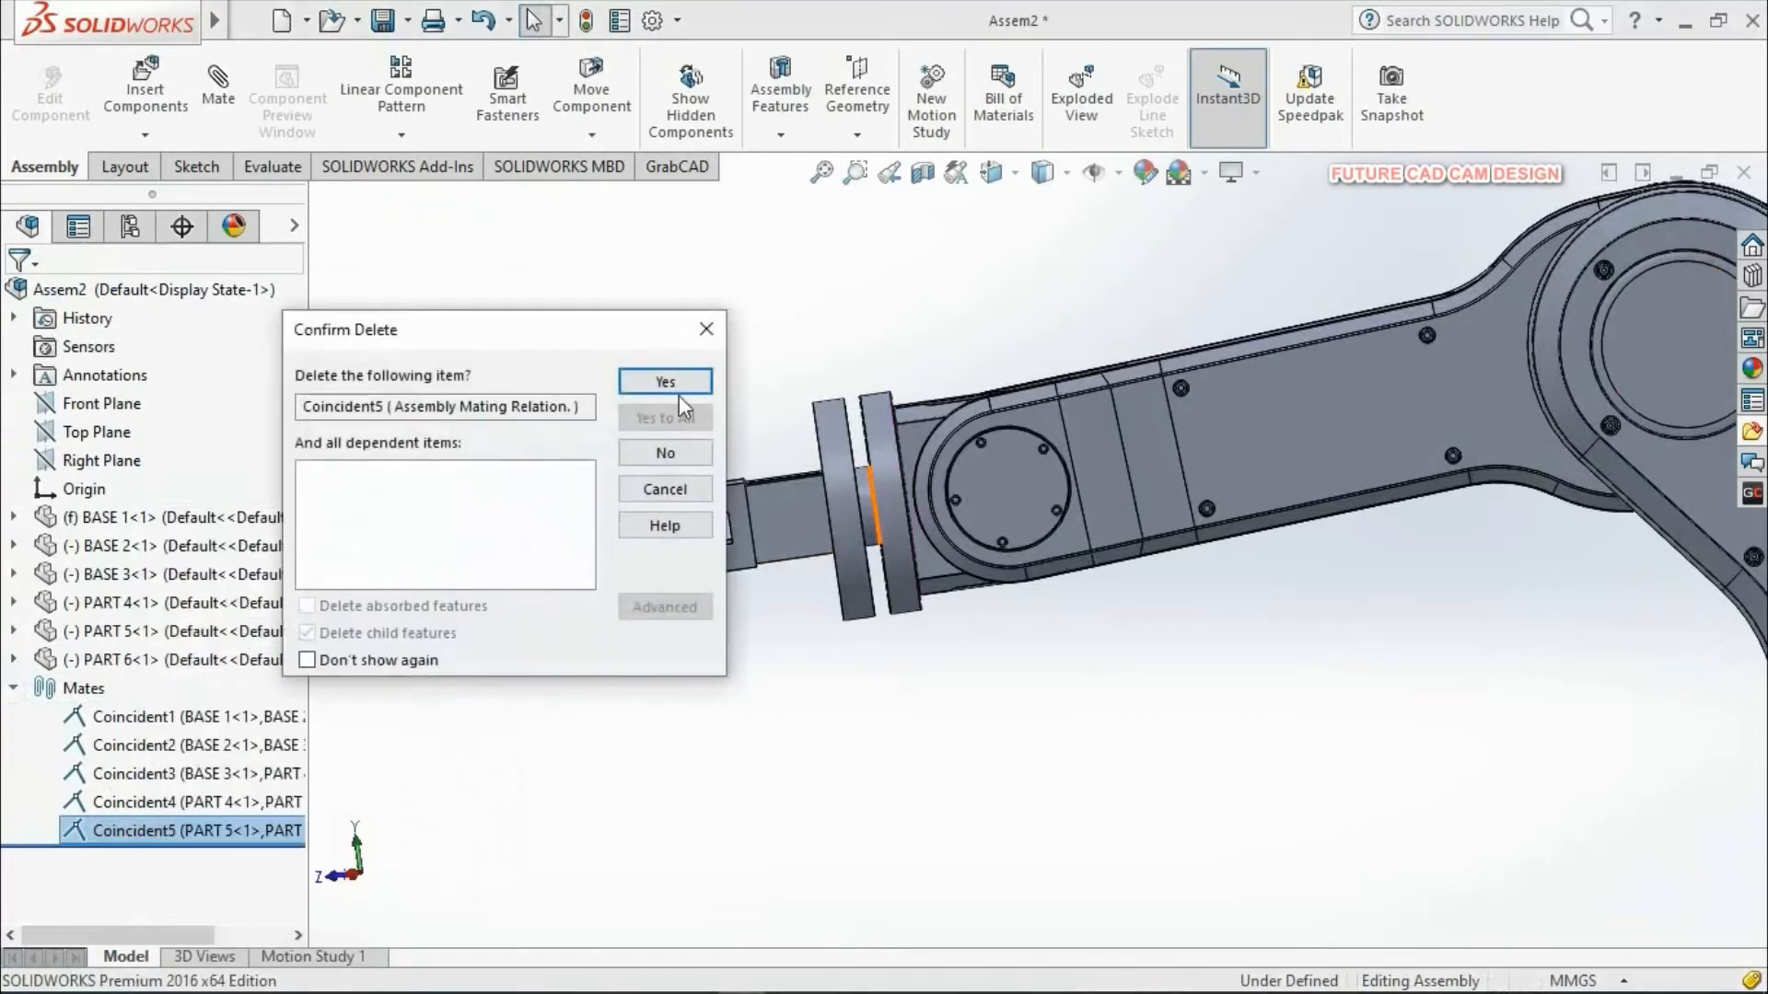
left_click(678, 391)
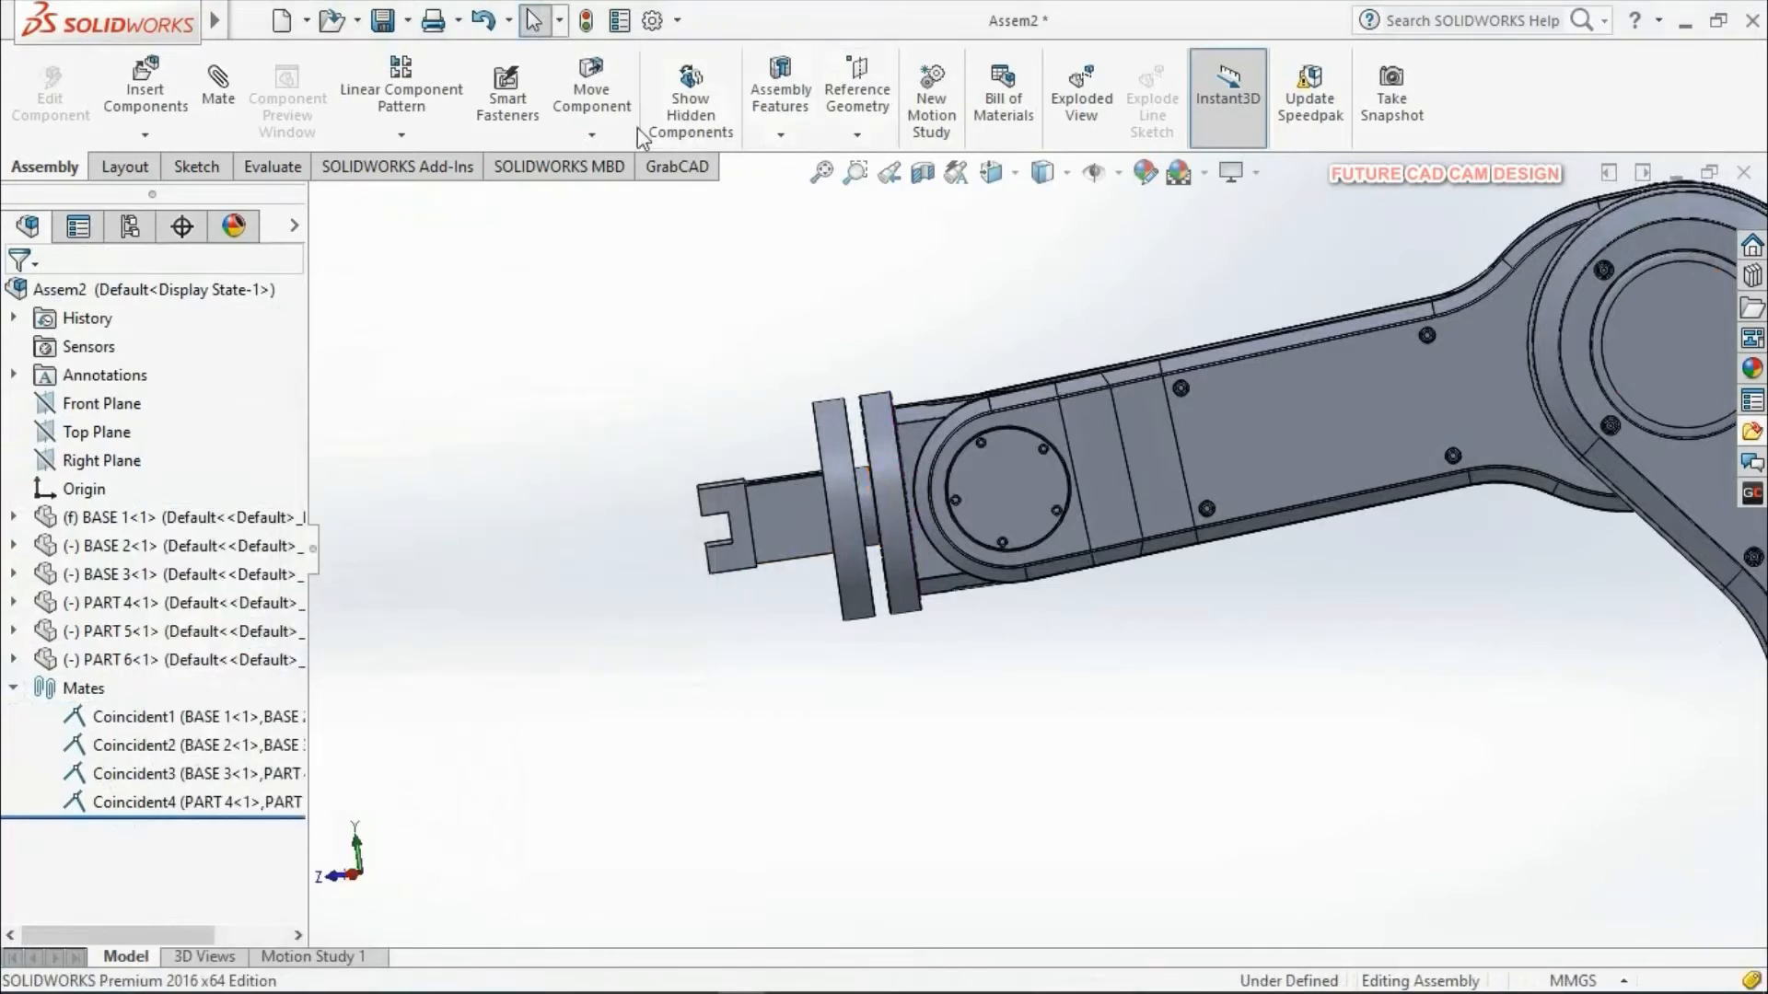
Step: Pull PART 6 away from PART 5's flange with the Move Component command
left_click(591, 93)
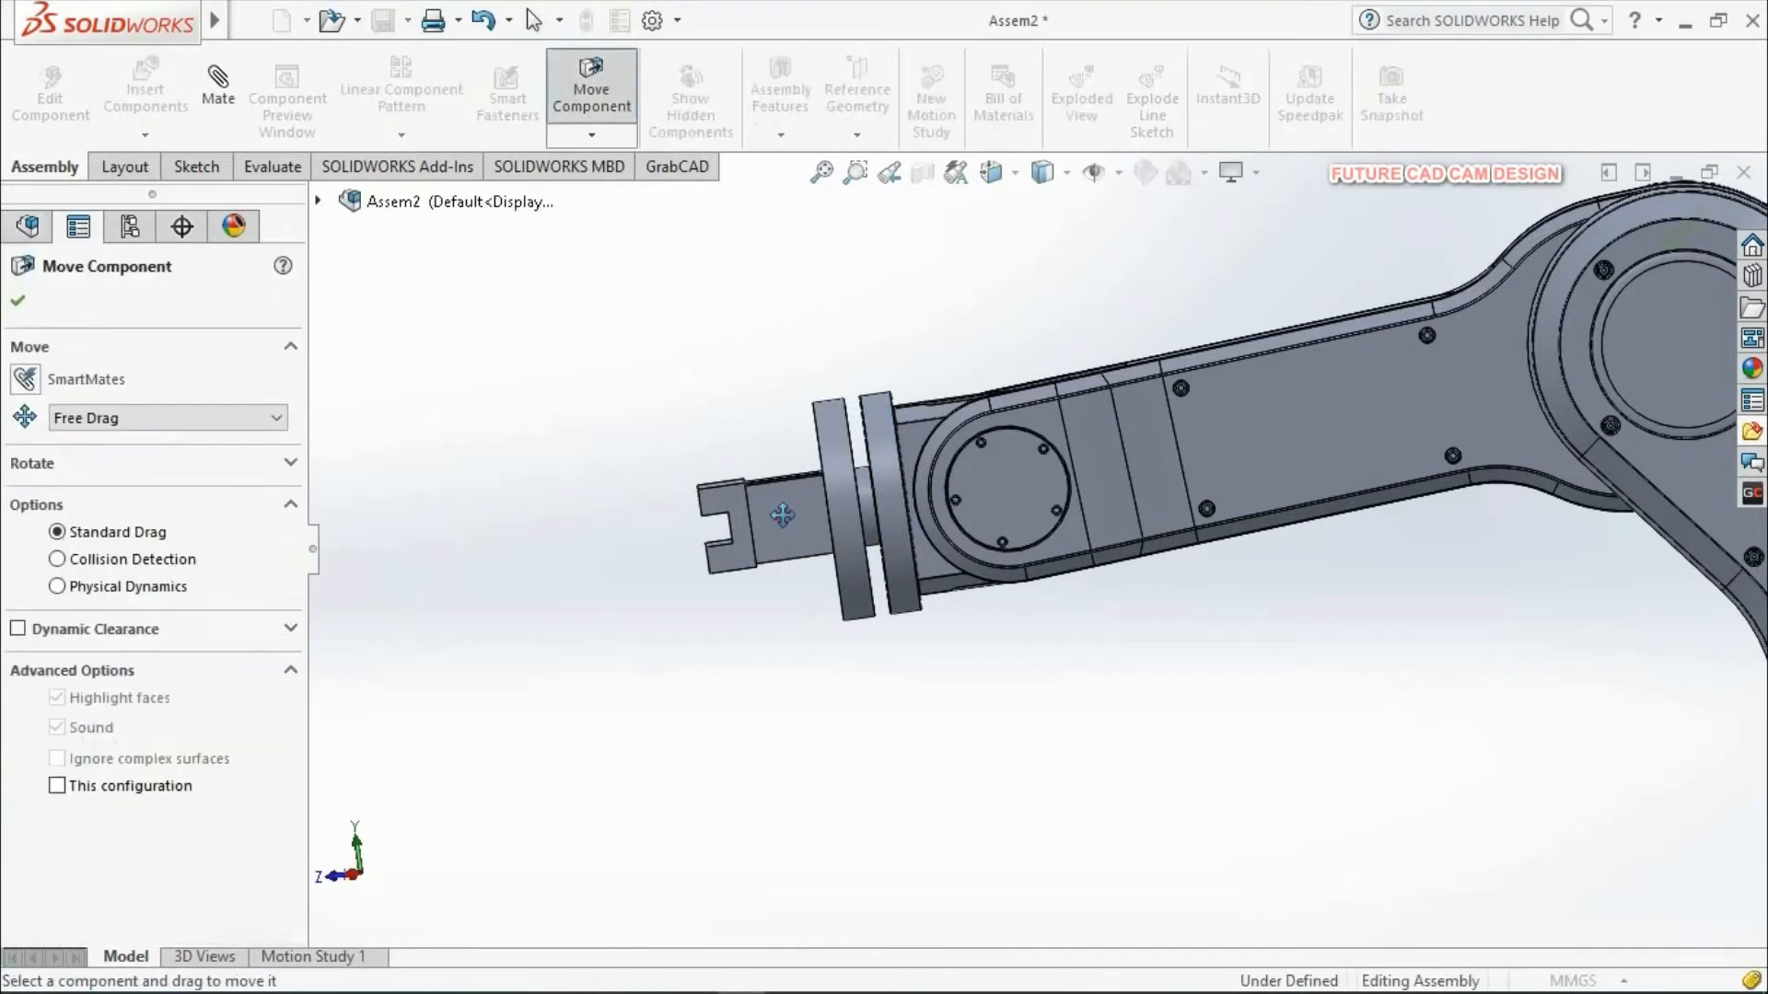
left_click_drag(773, 514, 691, 536)
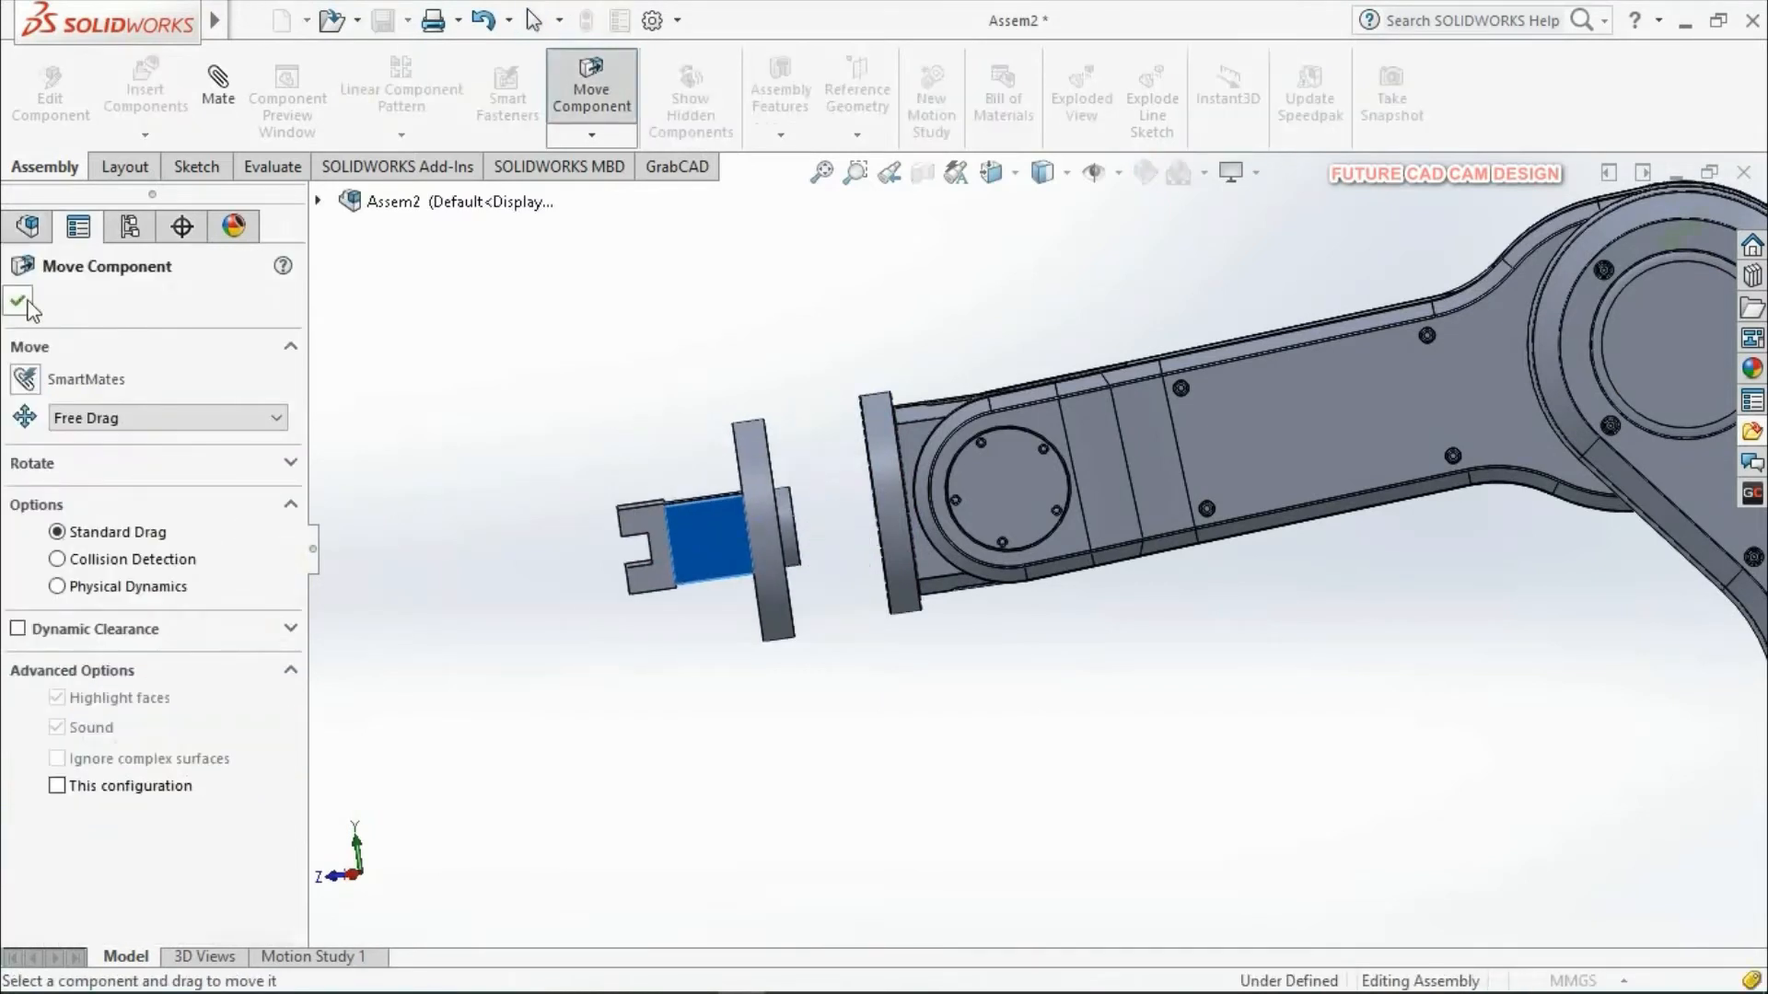
key("Escape")
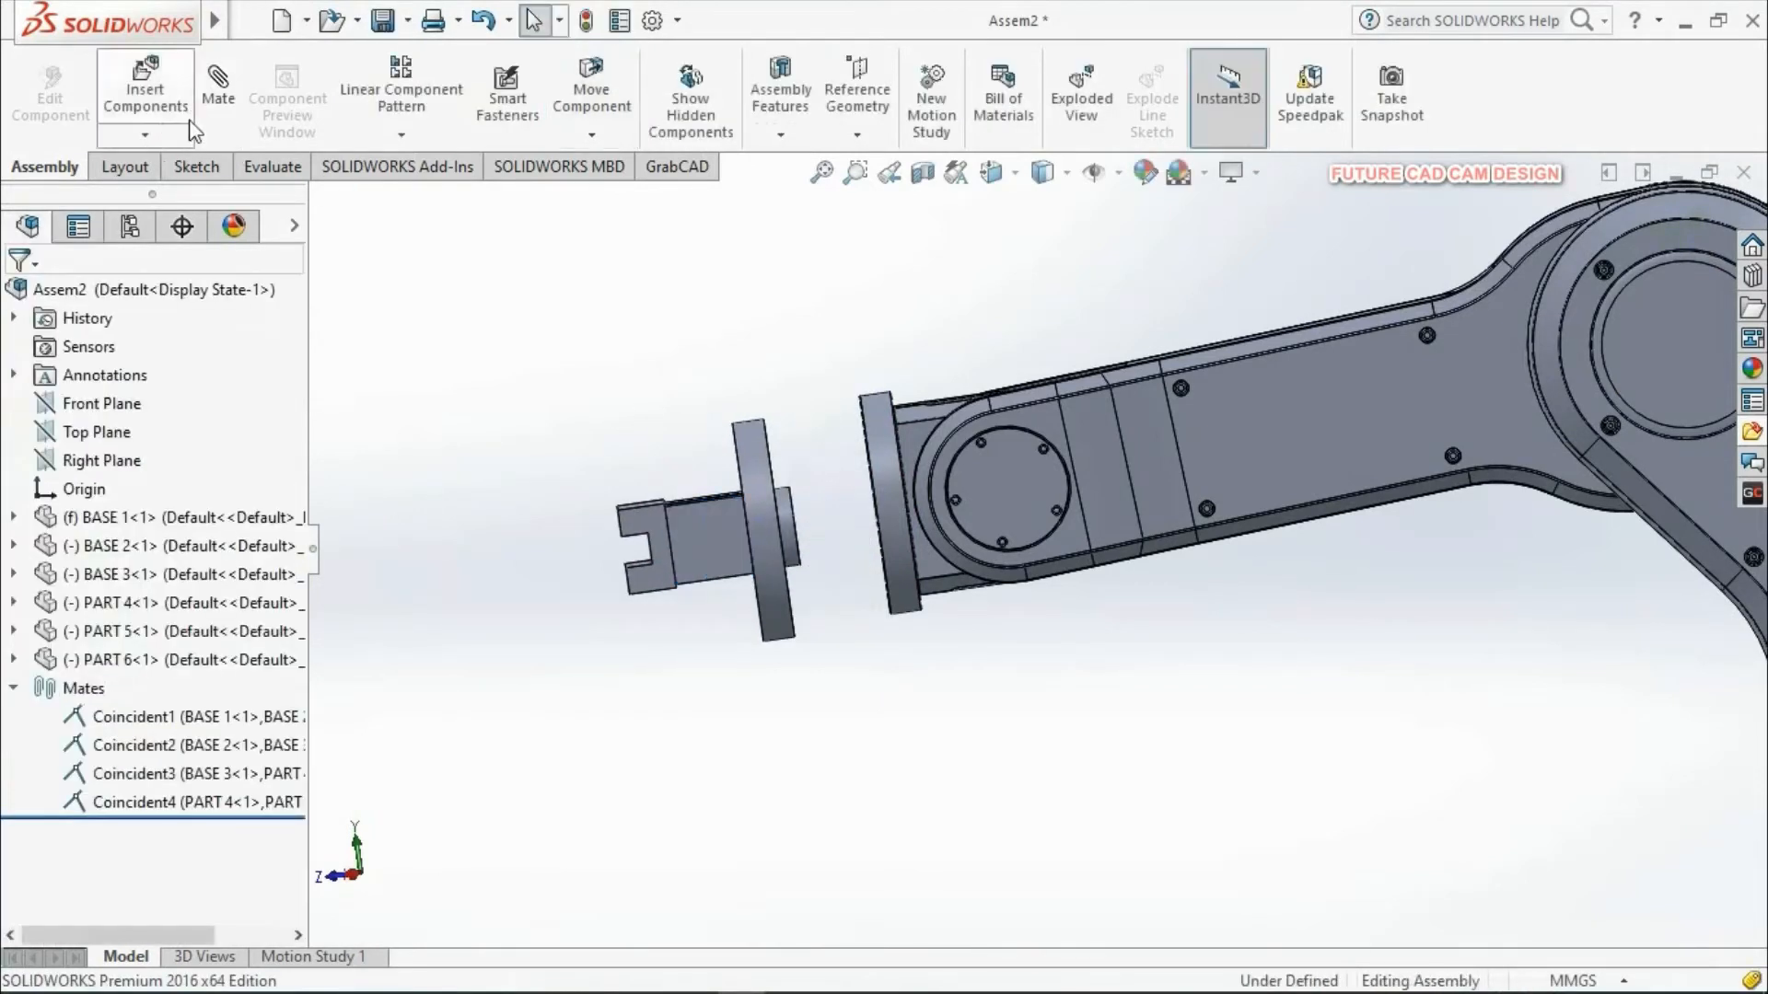
Step: Add a coincident mate between the circular boss edge on PART 6's flange and the outer central hole edge on PART 5's flange
left_click(215, 105)
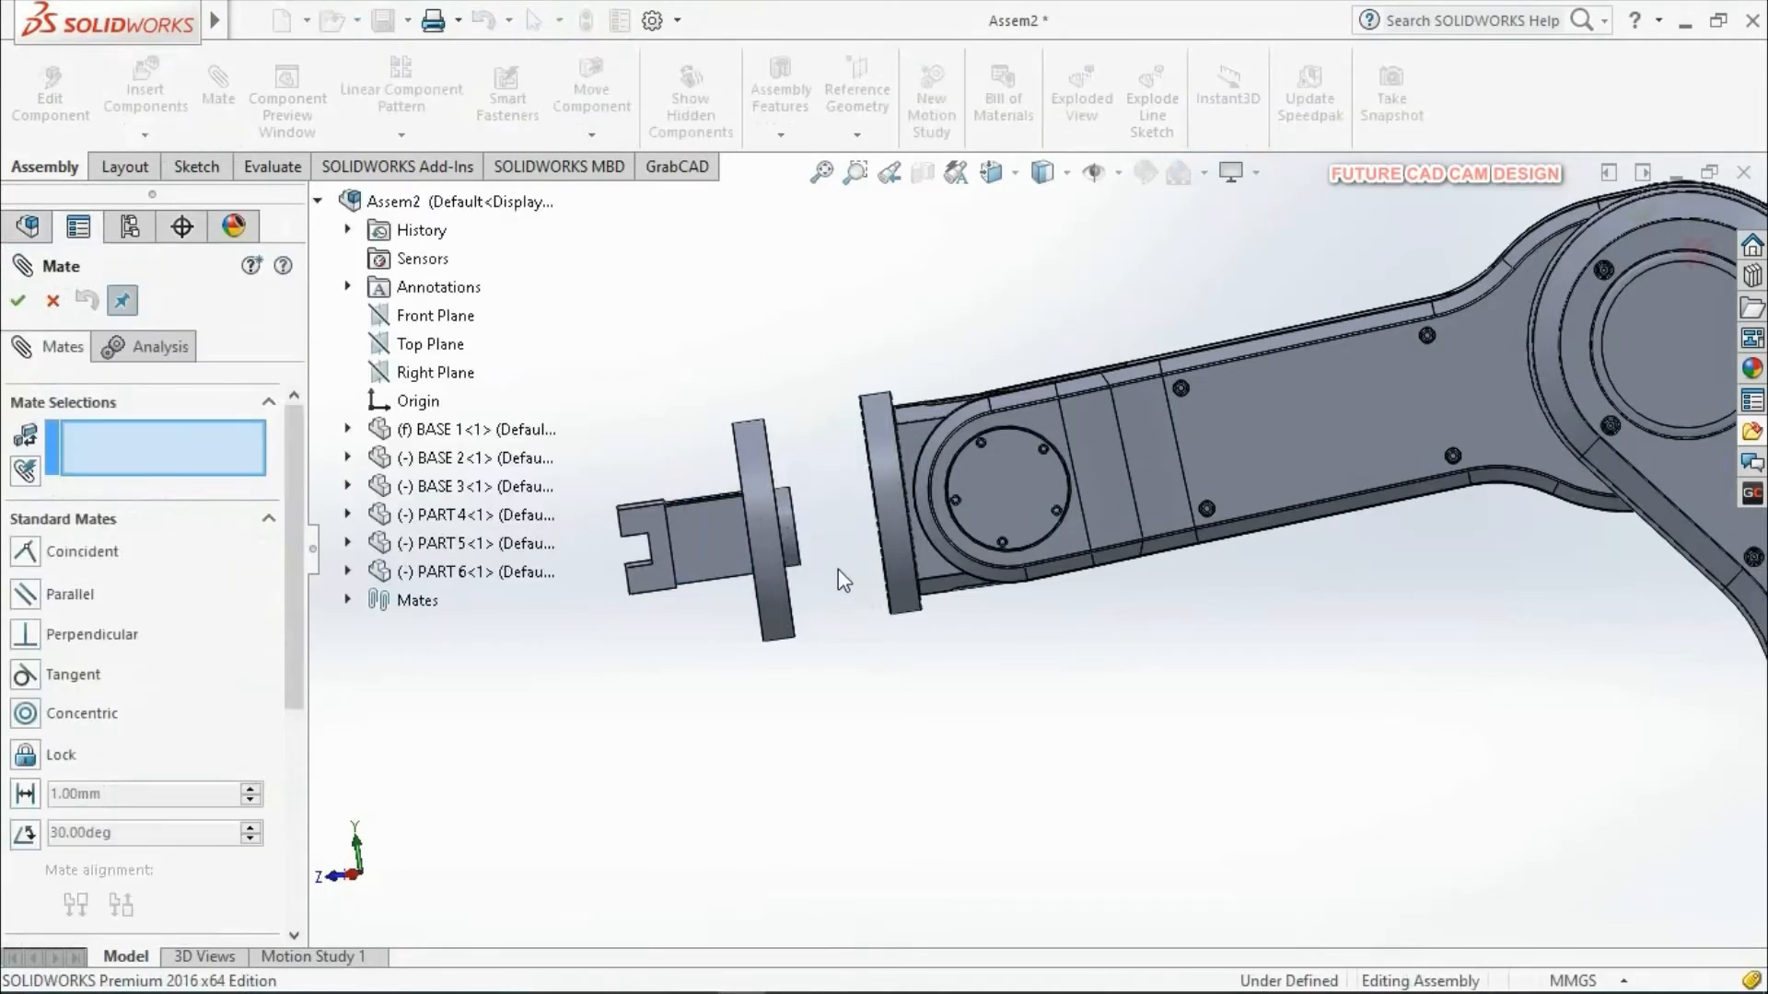
middle_click_drag(837, 569, 789, 538)
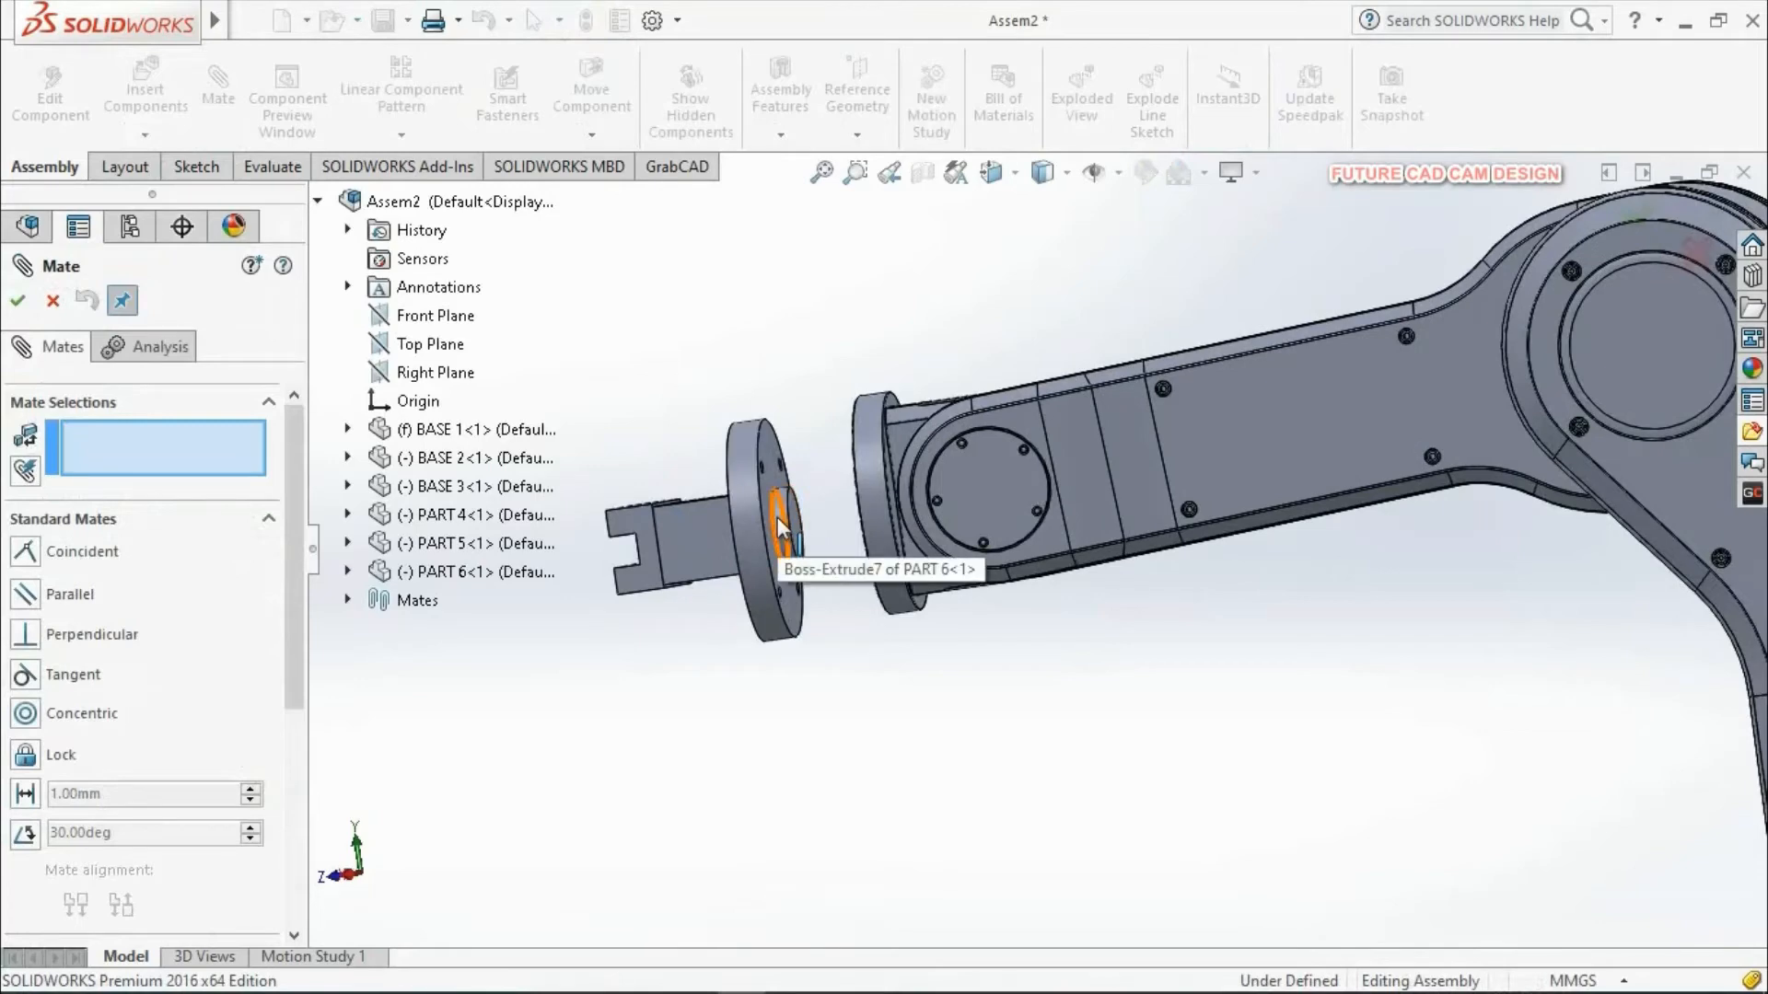
left_click(777, 516)
middle_click_drag(895, 696, 1118, 514)
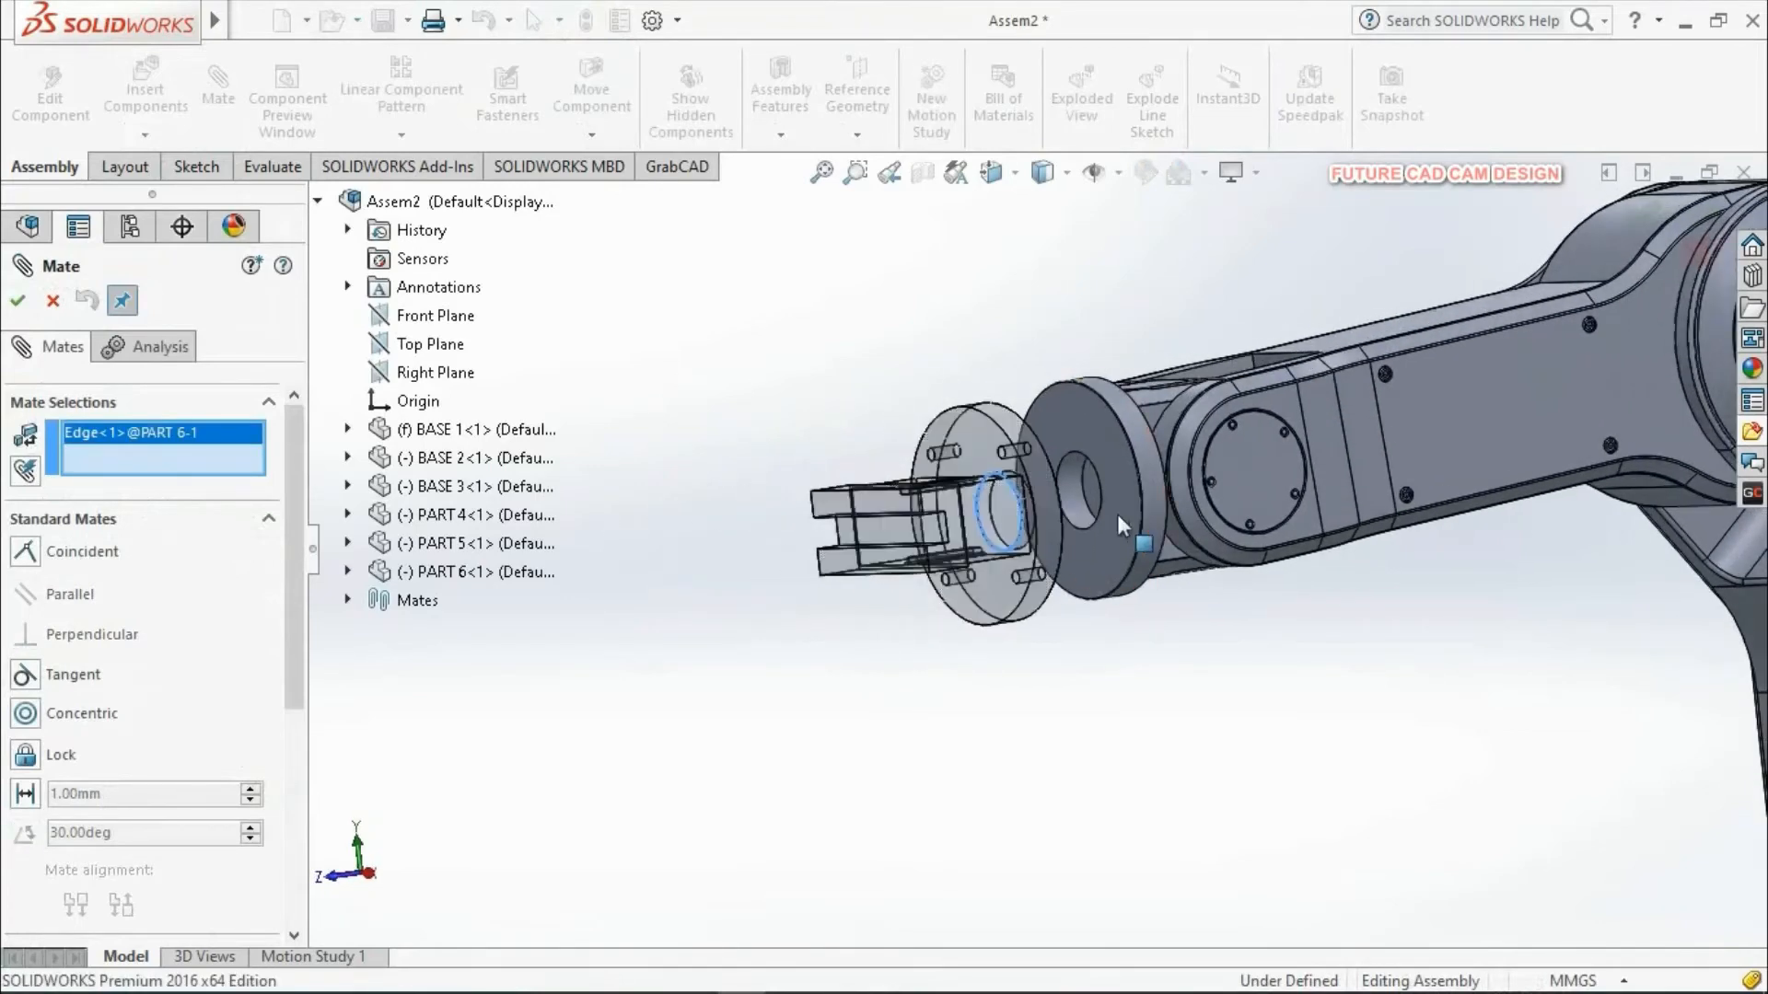
left_click(1102, 506)
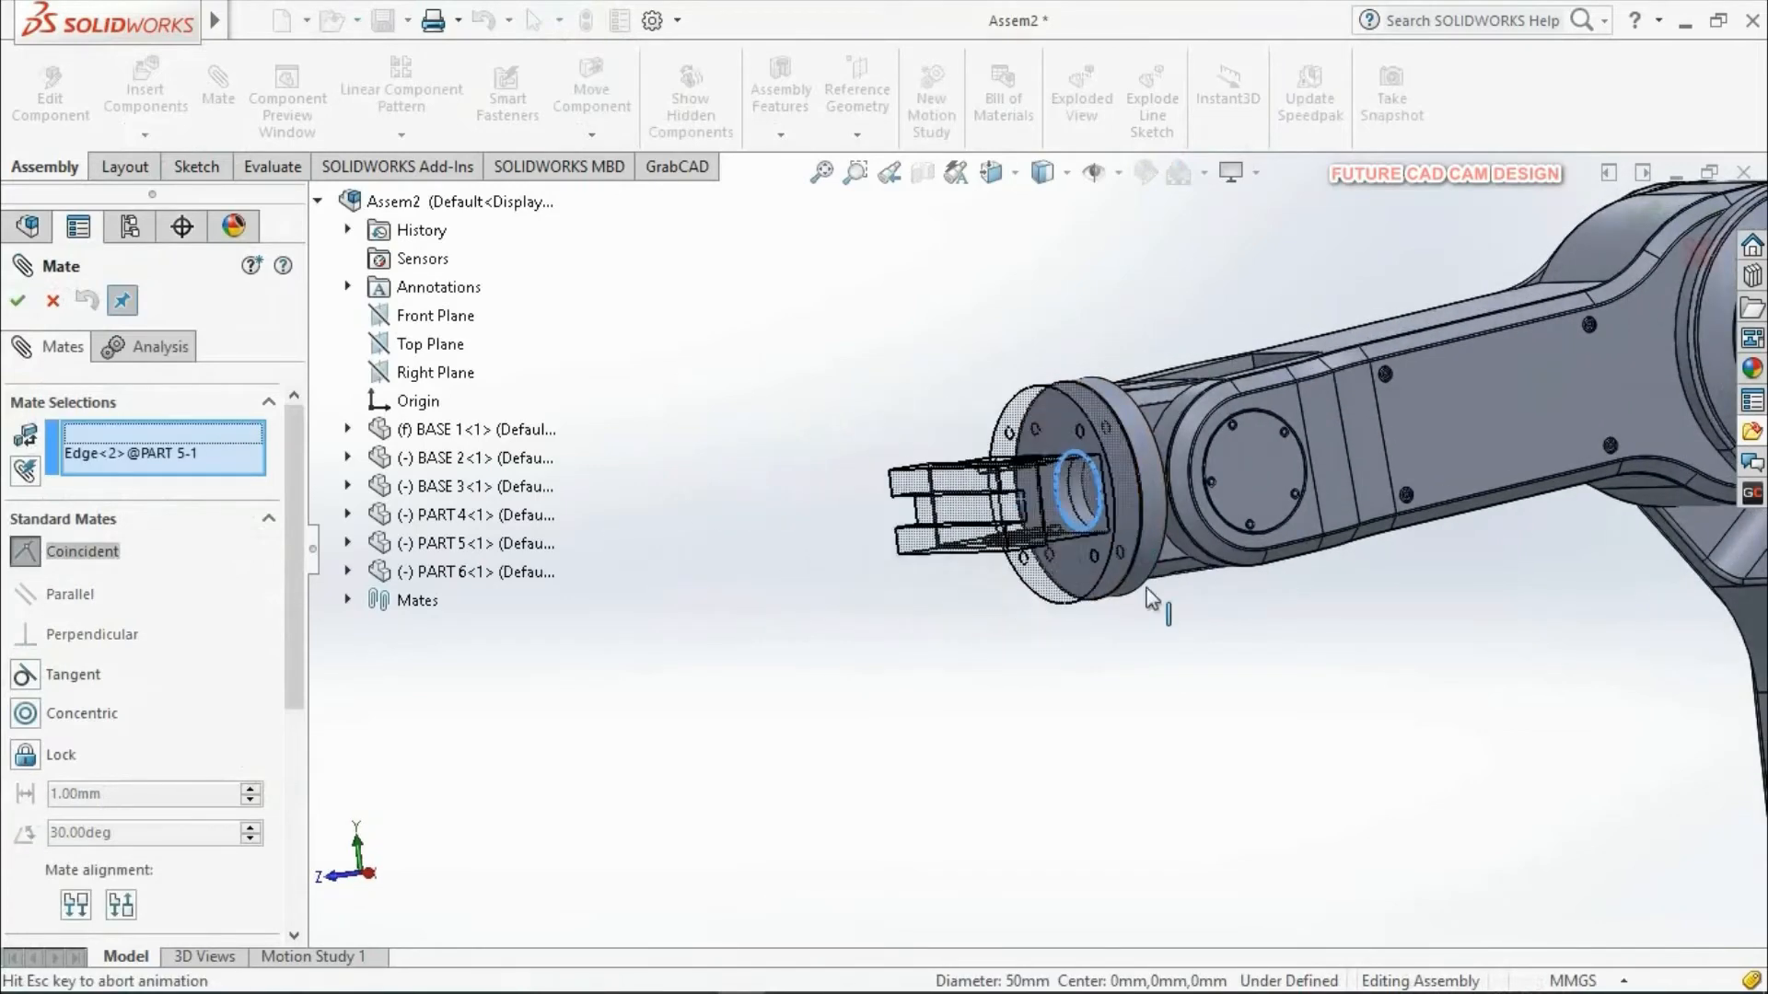
left_click(20, 302)
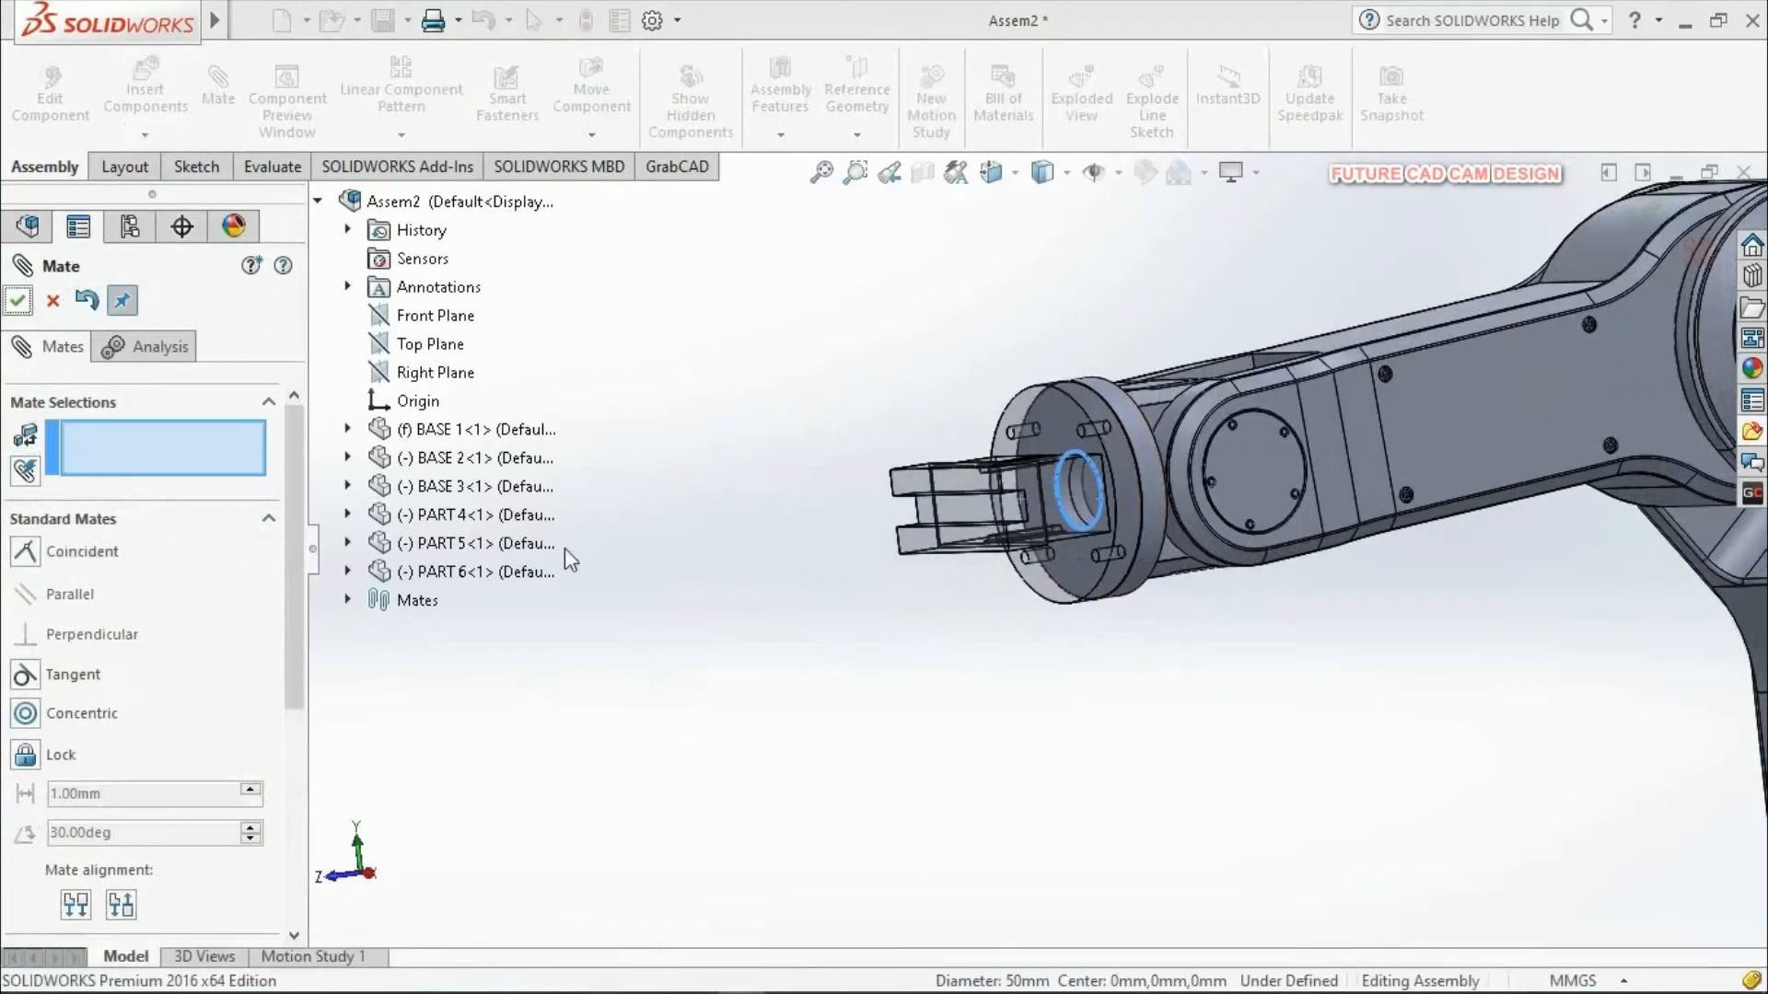
scroll(800, 630, "up", 8)
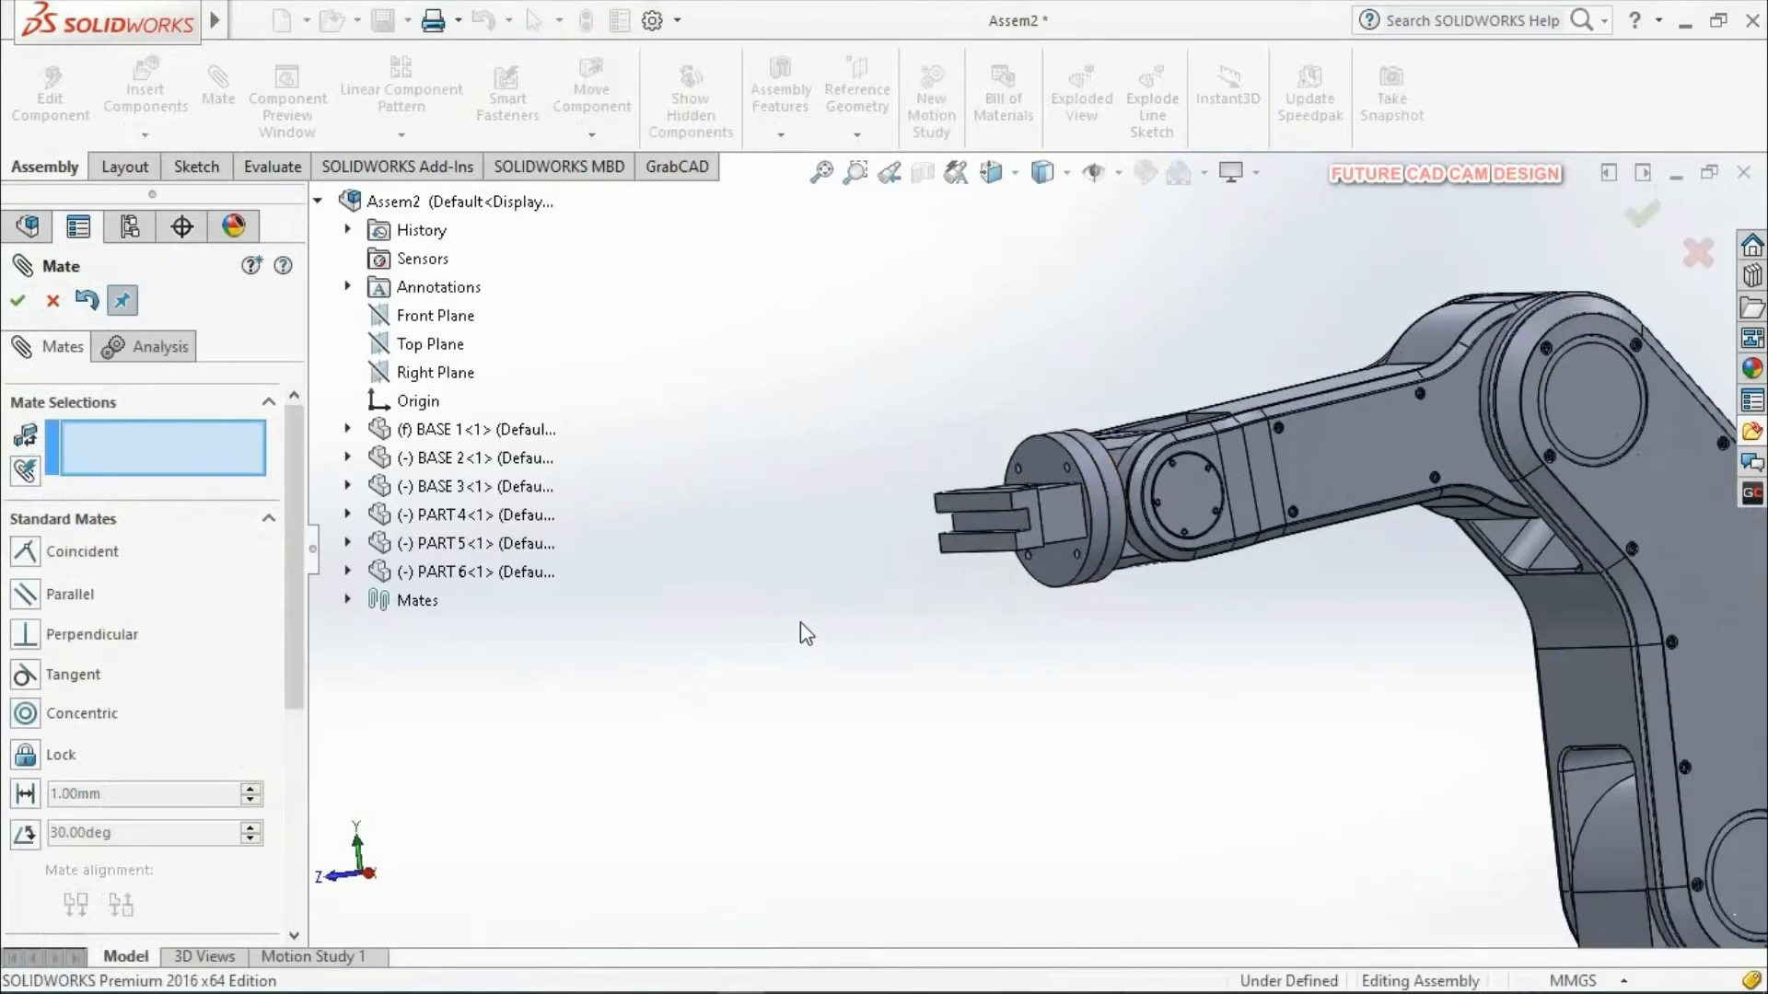
middle_click_drag(916, 689, 1220, 695)
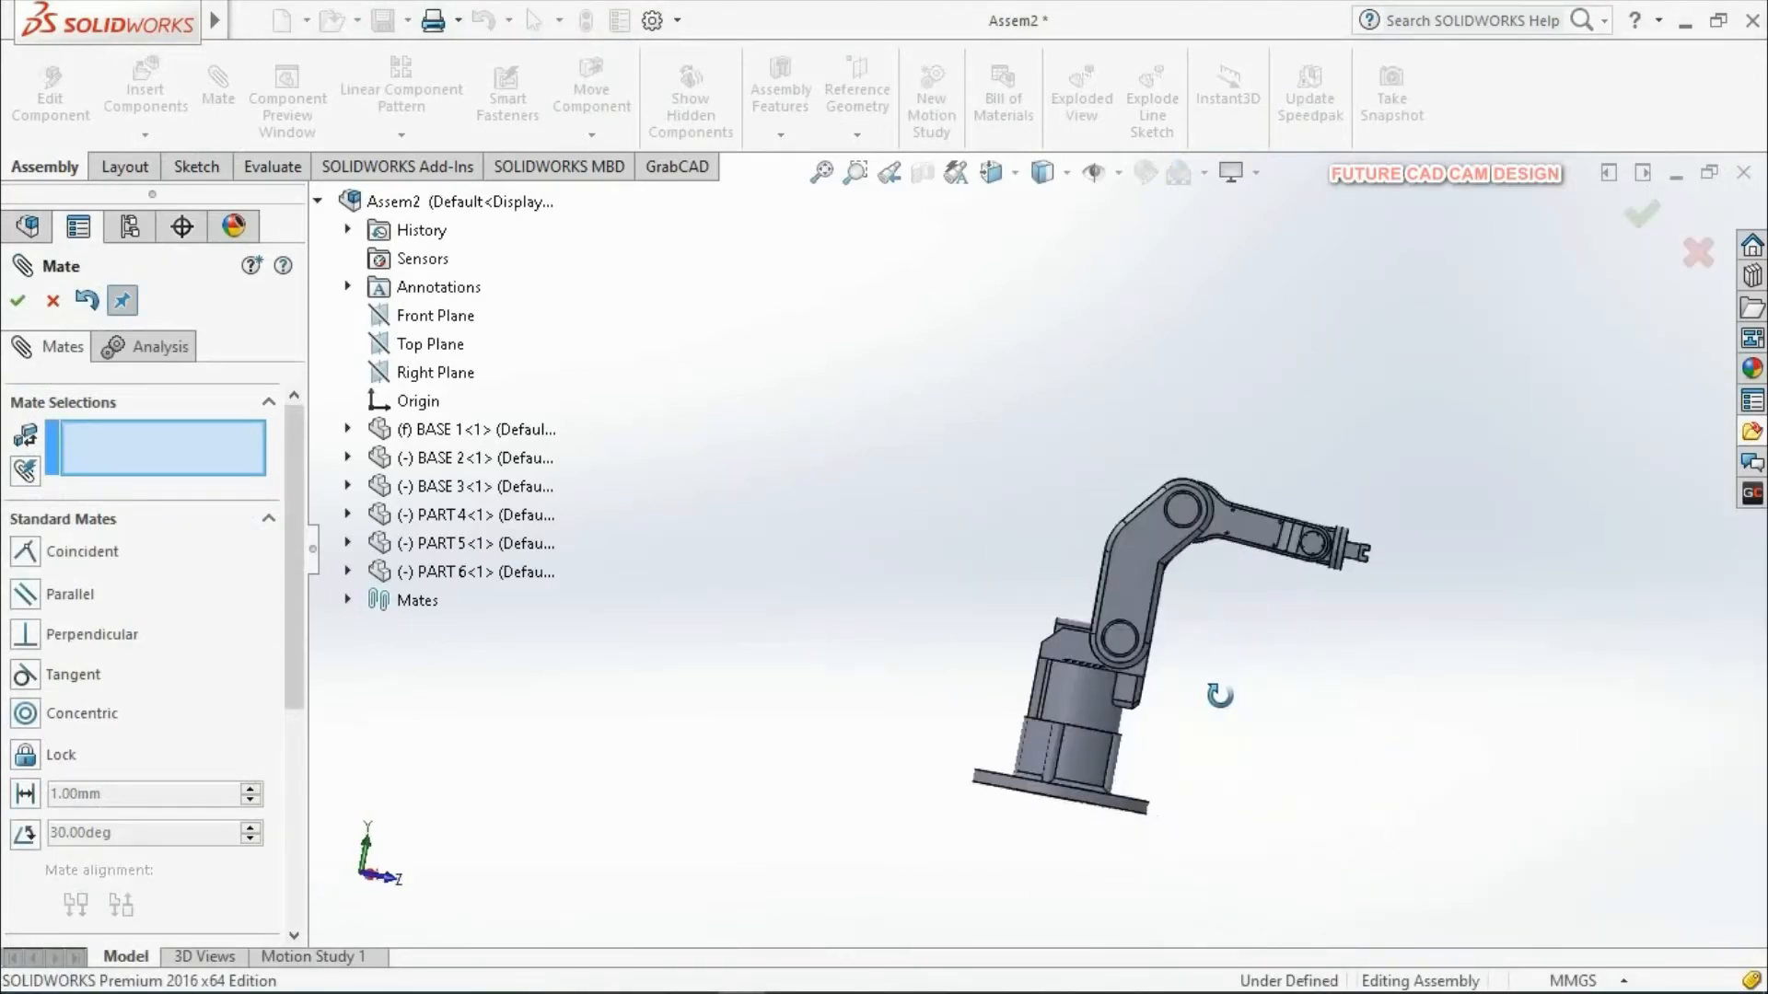
scroll(1326, 589, "down", 6)
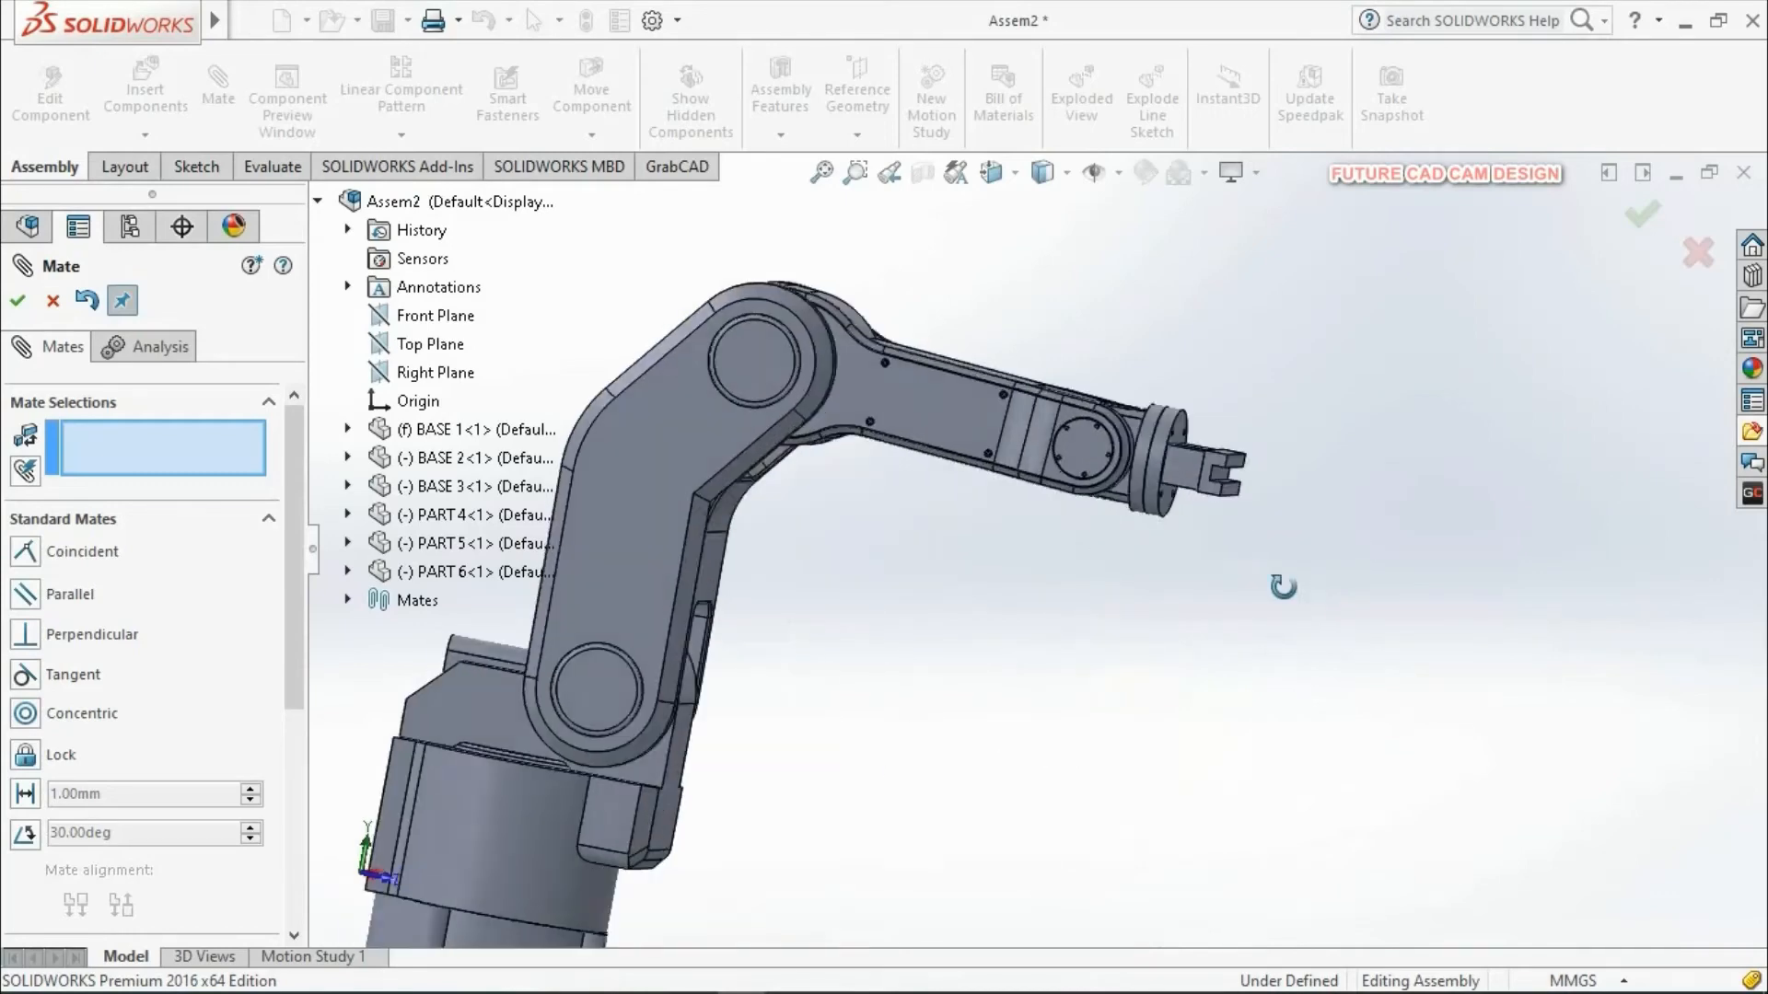
scroll(1206, 468, "down", 3)
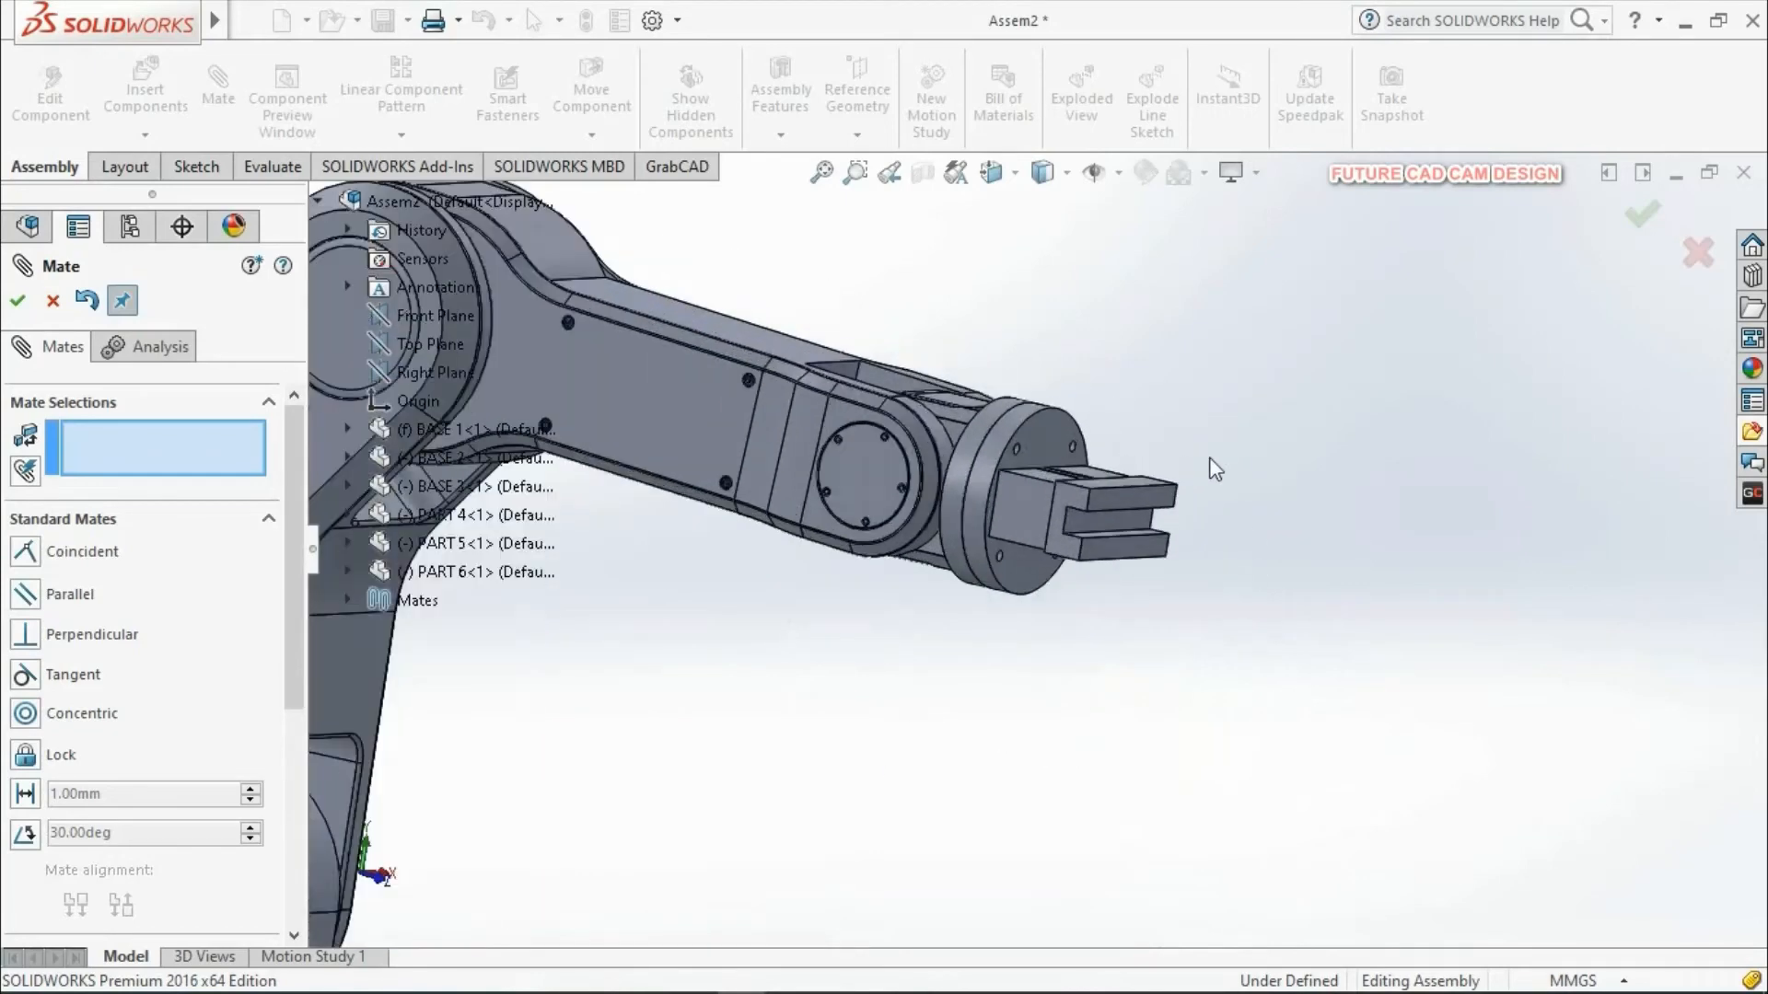
left_click(49, 306)
Step: Insert the PART 7 file from the robotic arm sw folder and place it just below PART 6's slotted end
scroll(1224, 589, "up", 4)
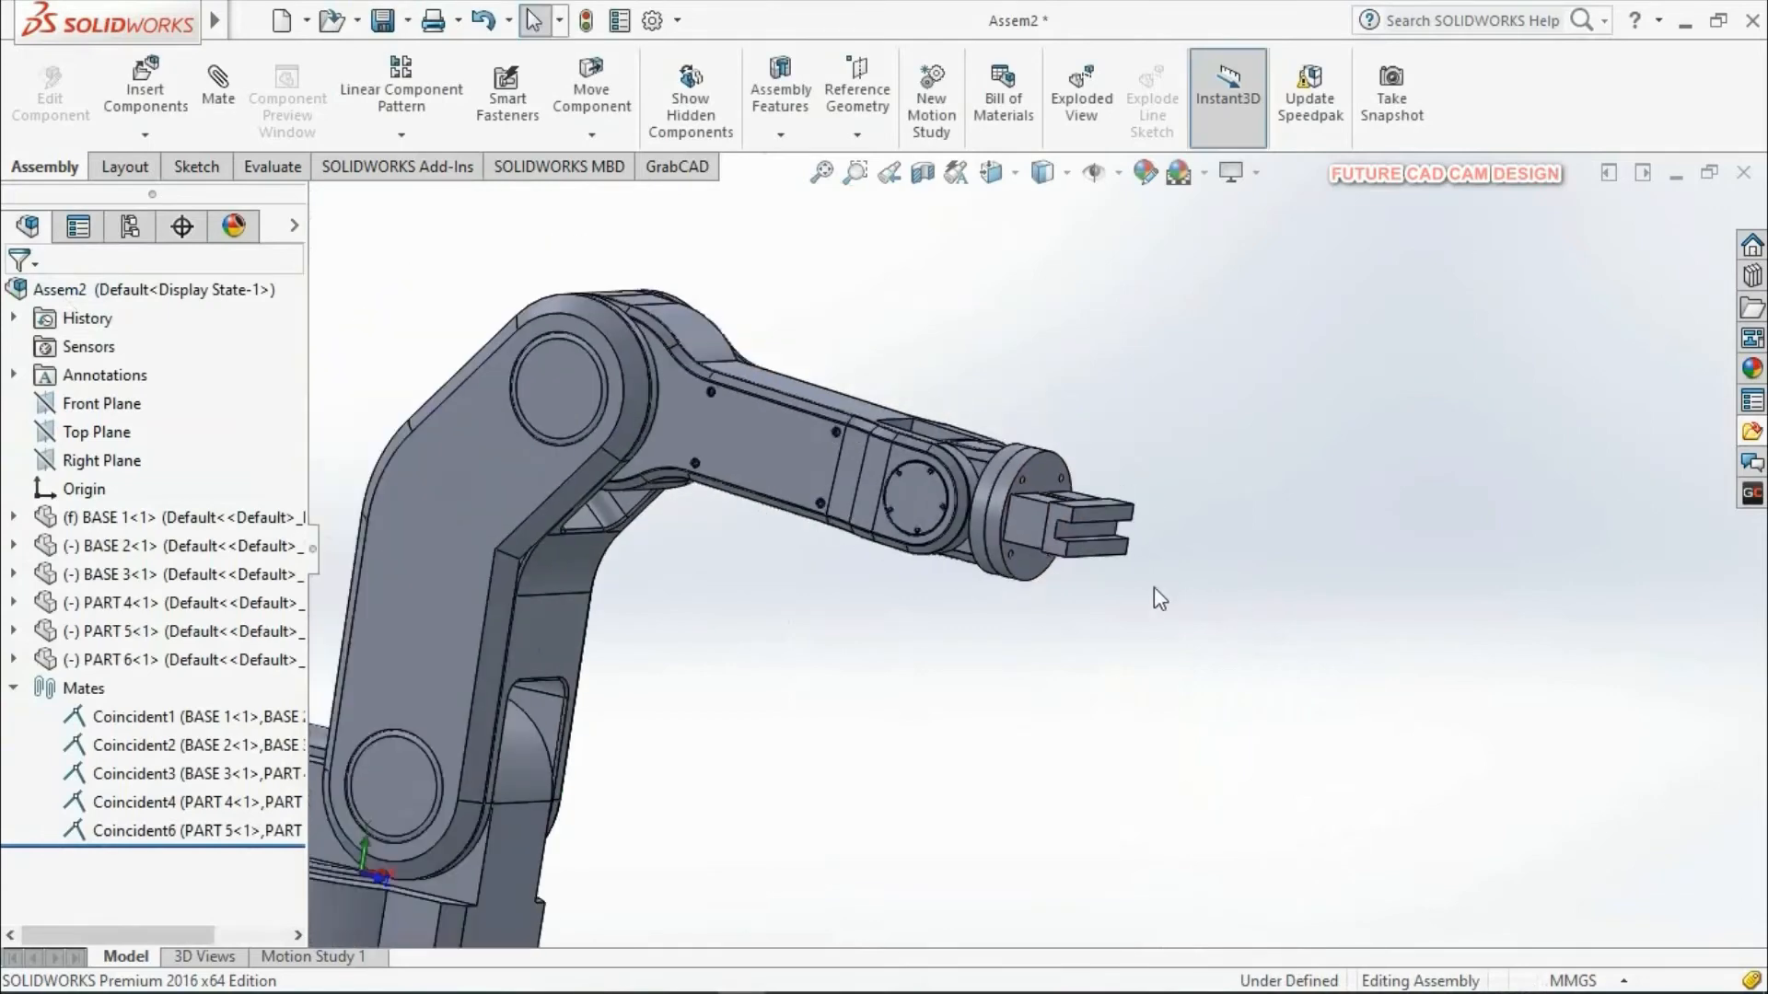
scroll(1072, 584, "up", 5)
middle_click_drag(1127, 711, 1018, 680)
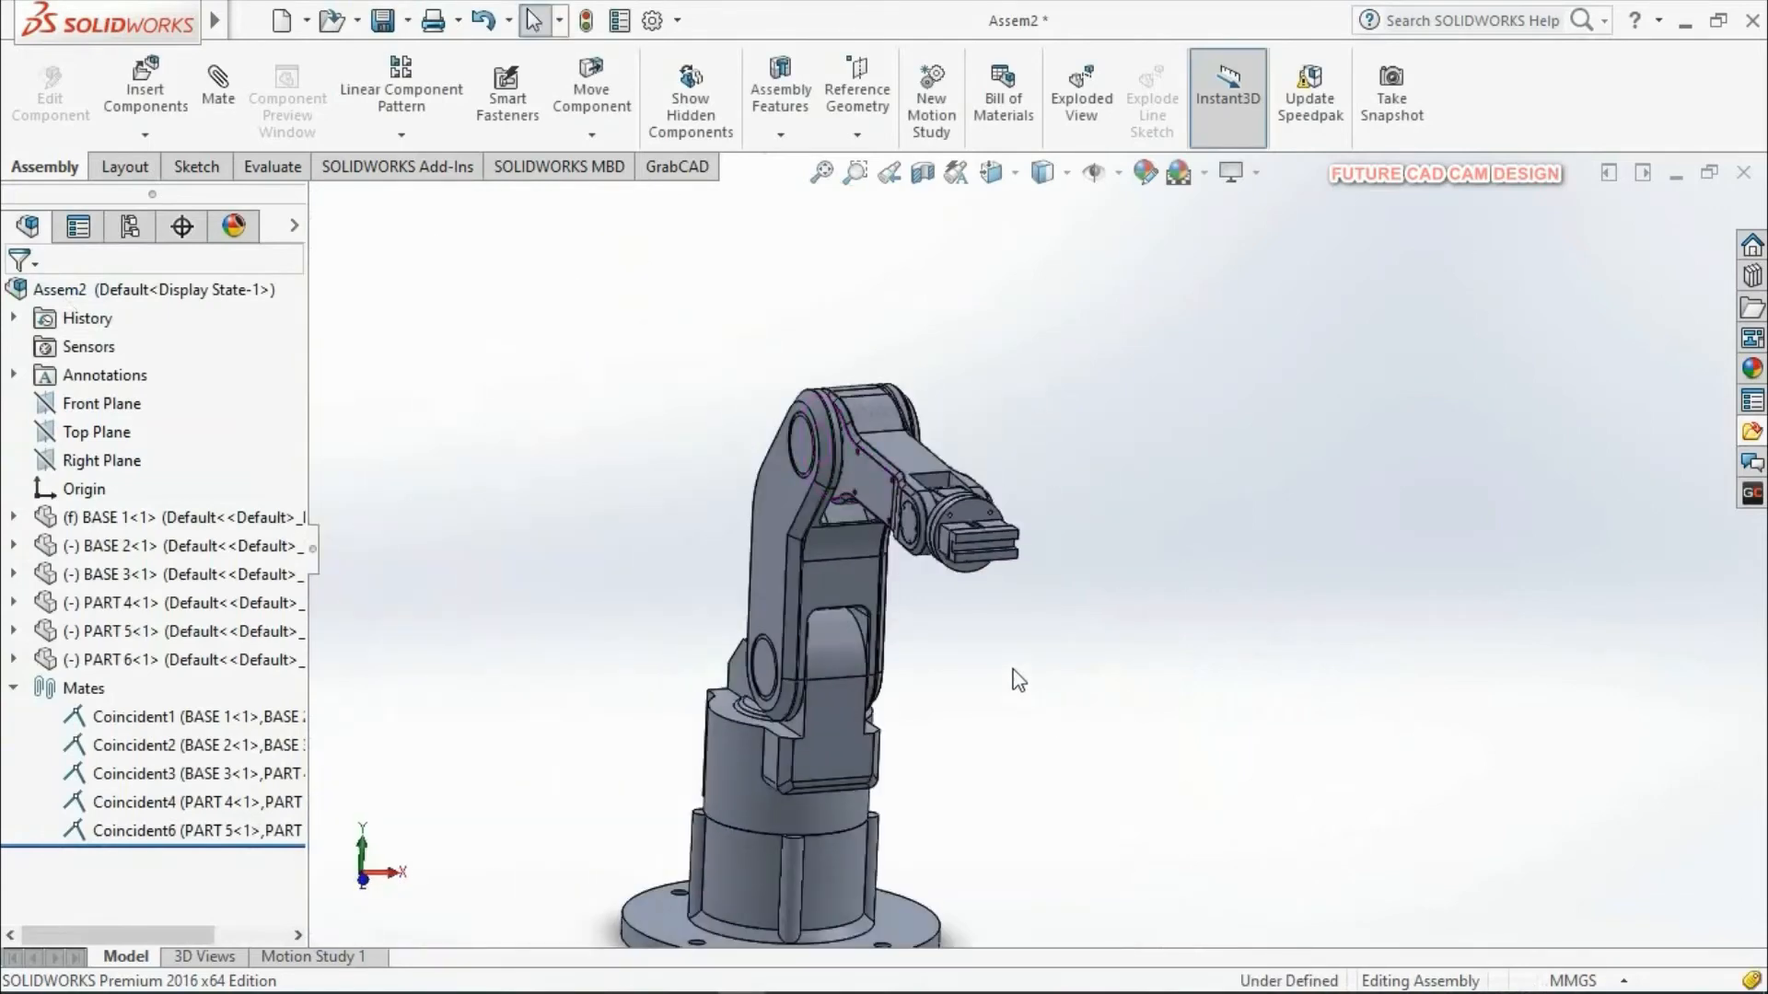
scroll(1082, 674, "down", 4)
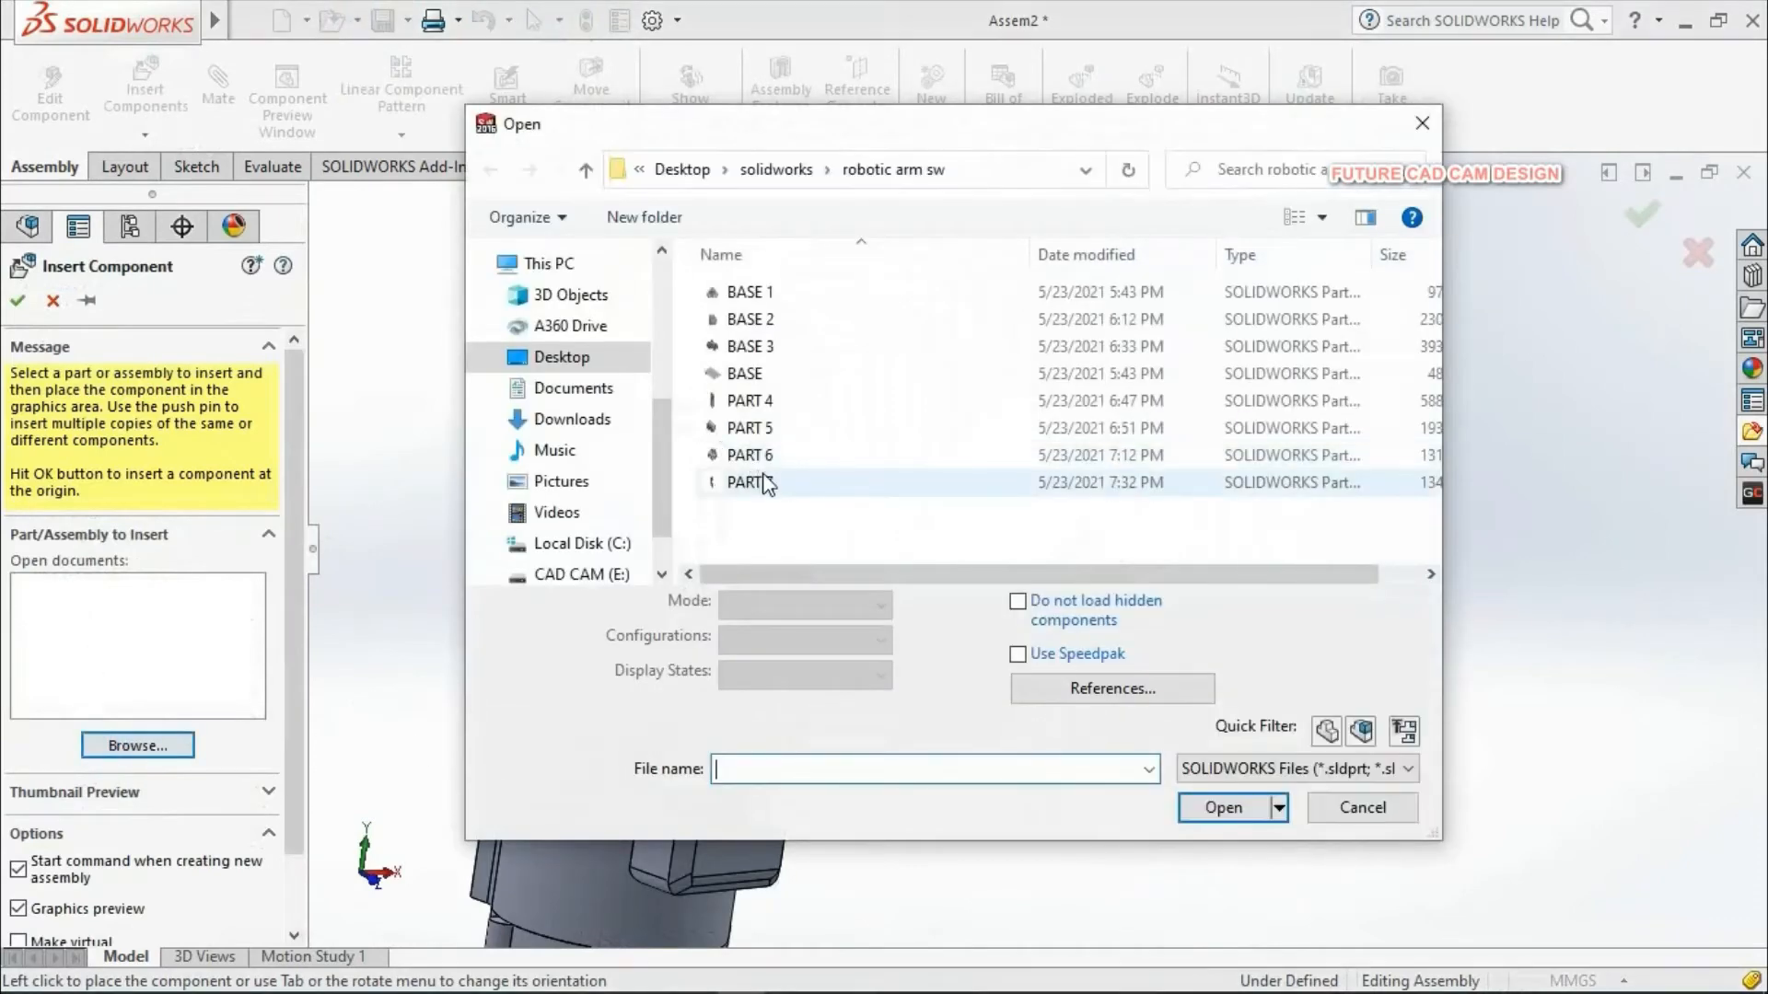
left_click(769, 482)
left_click(1233, 770)
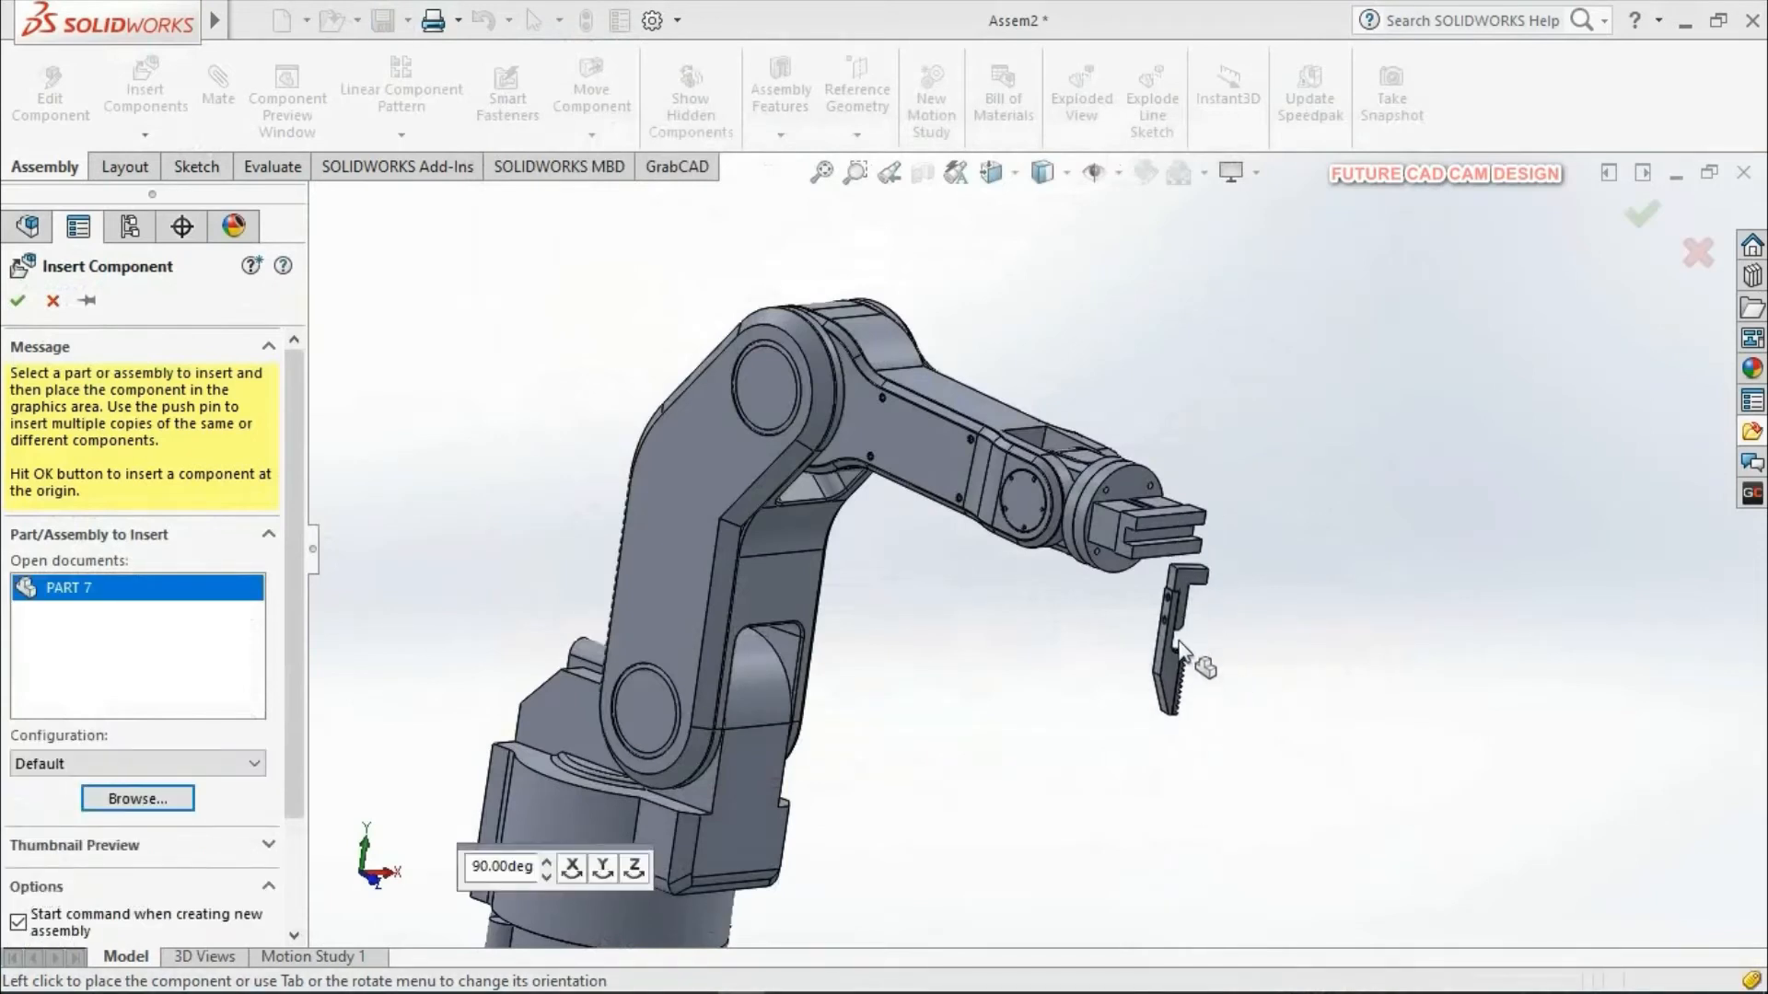
left_click(1179, 669)
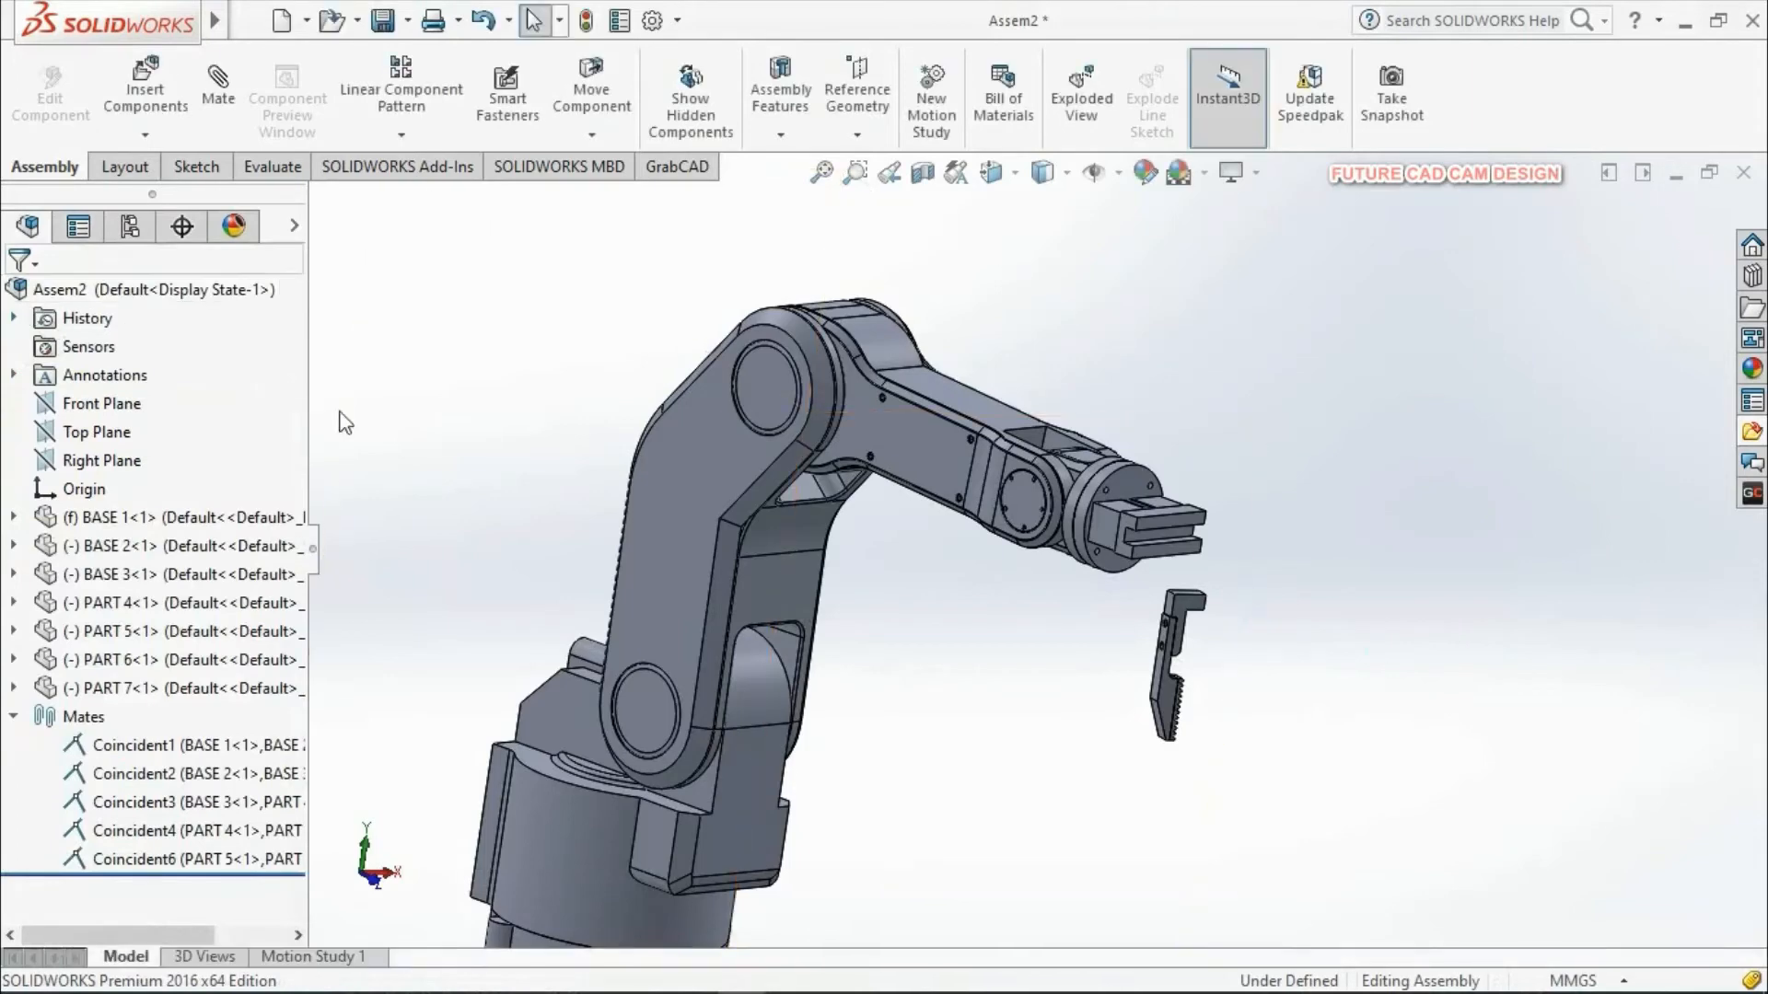
Step: Rotate PART 7 with a free-drag Rotate Component so its toothed end tilts outward, away from the arm
scroll(715, 555, "up", 4)
middle_click_drag(1121, 726, 1254, 705)
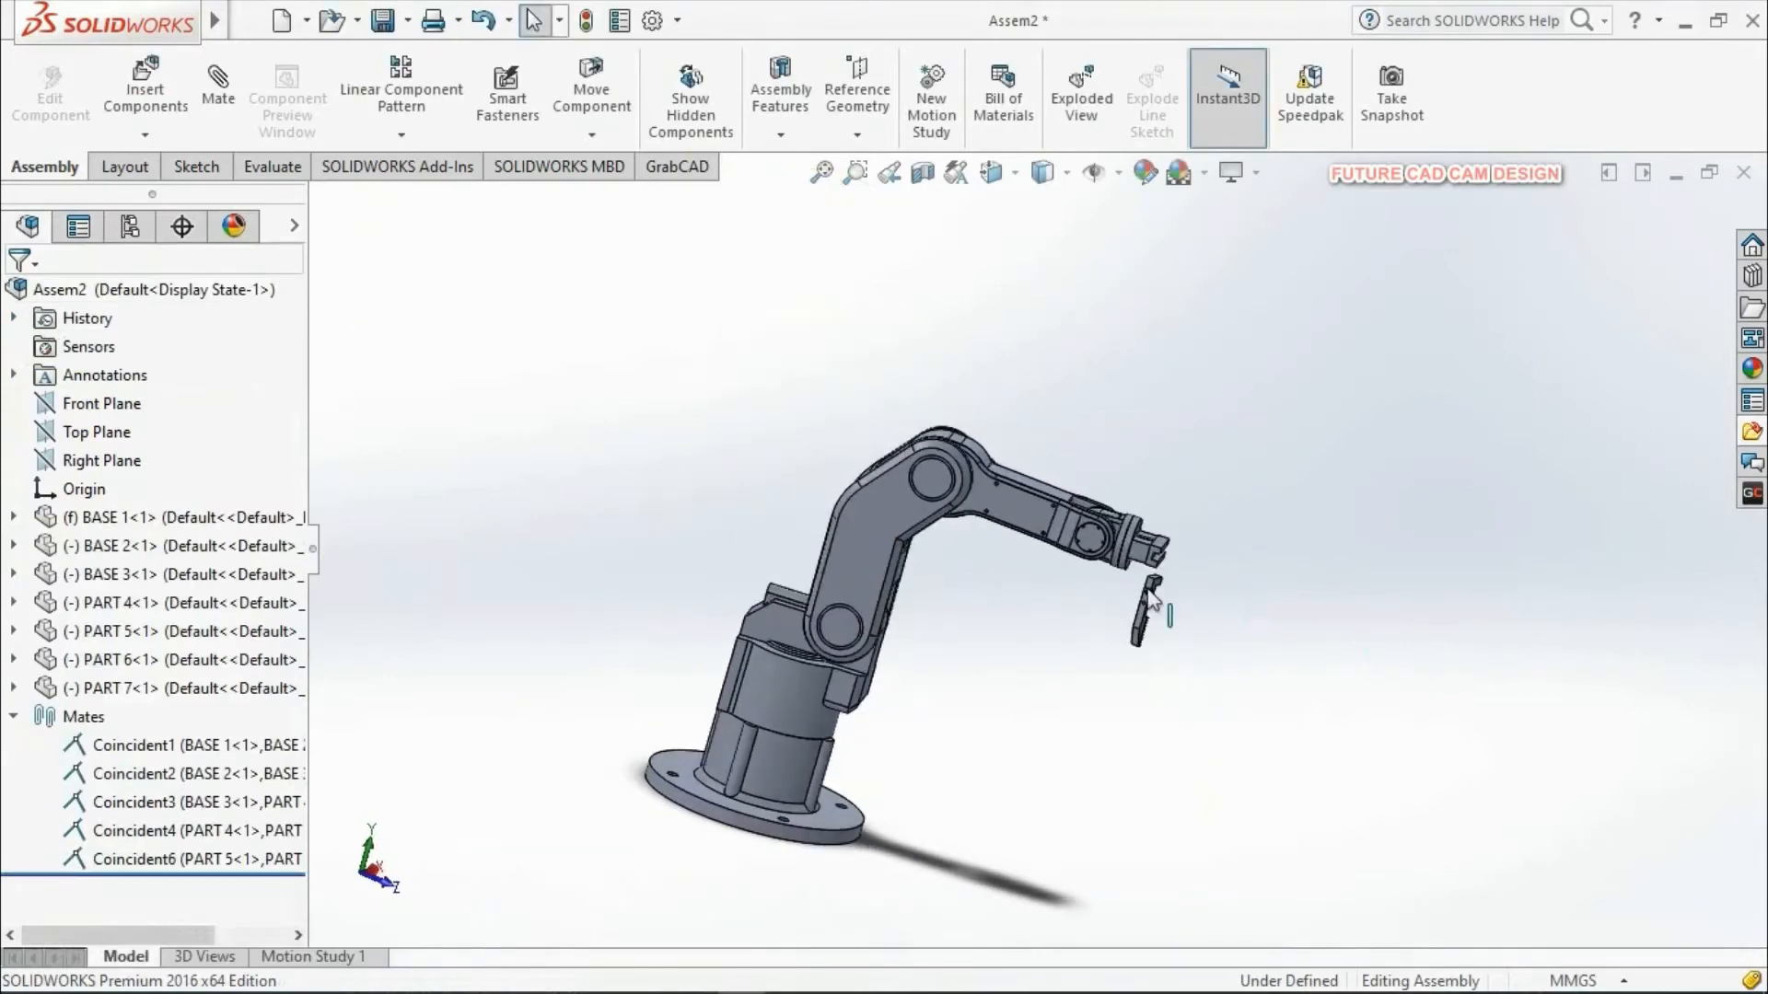
scroll(1167, 600, "down", 4)
scroll(1169, 629, "down", 1)
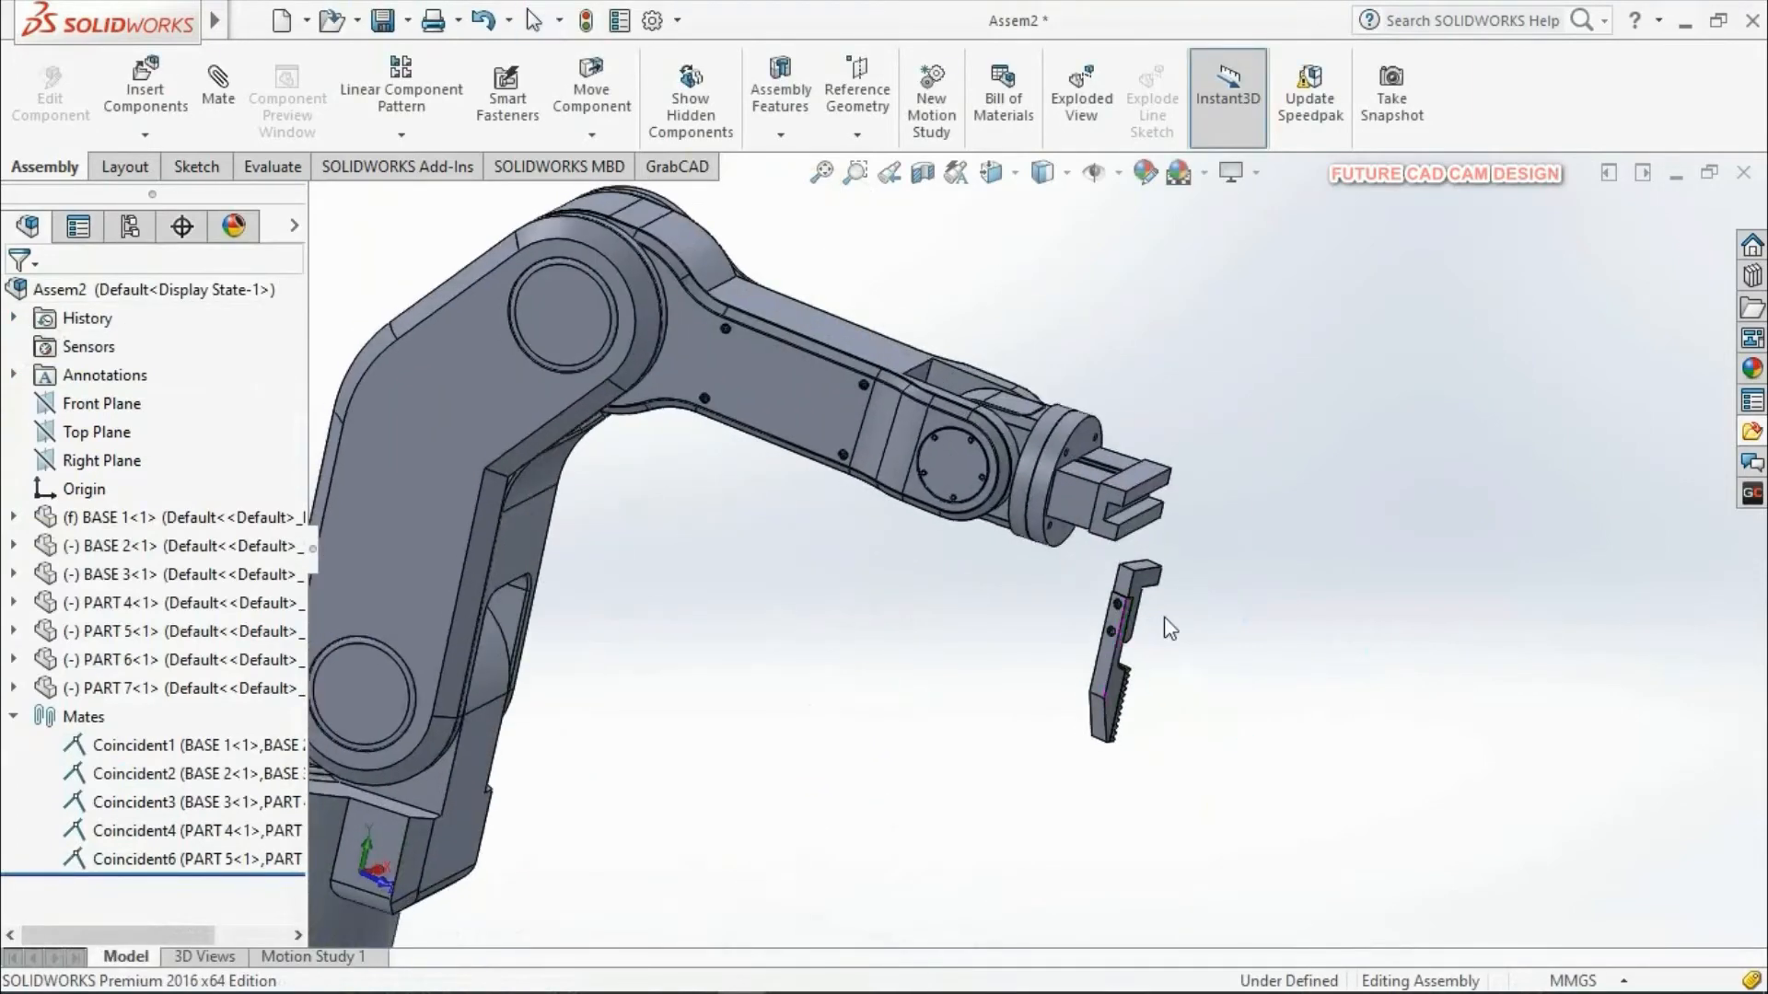
left_click(595, 140)
left_click(621, 199)
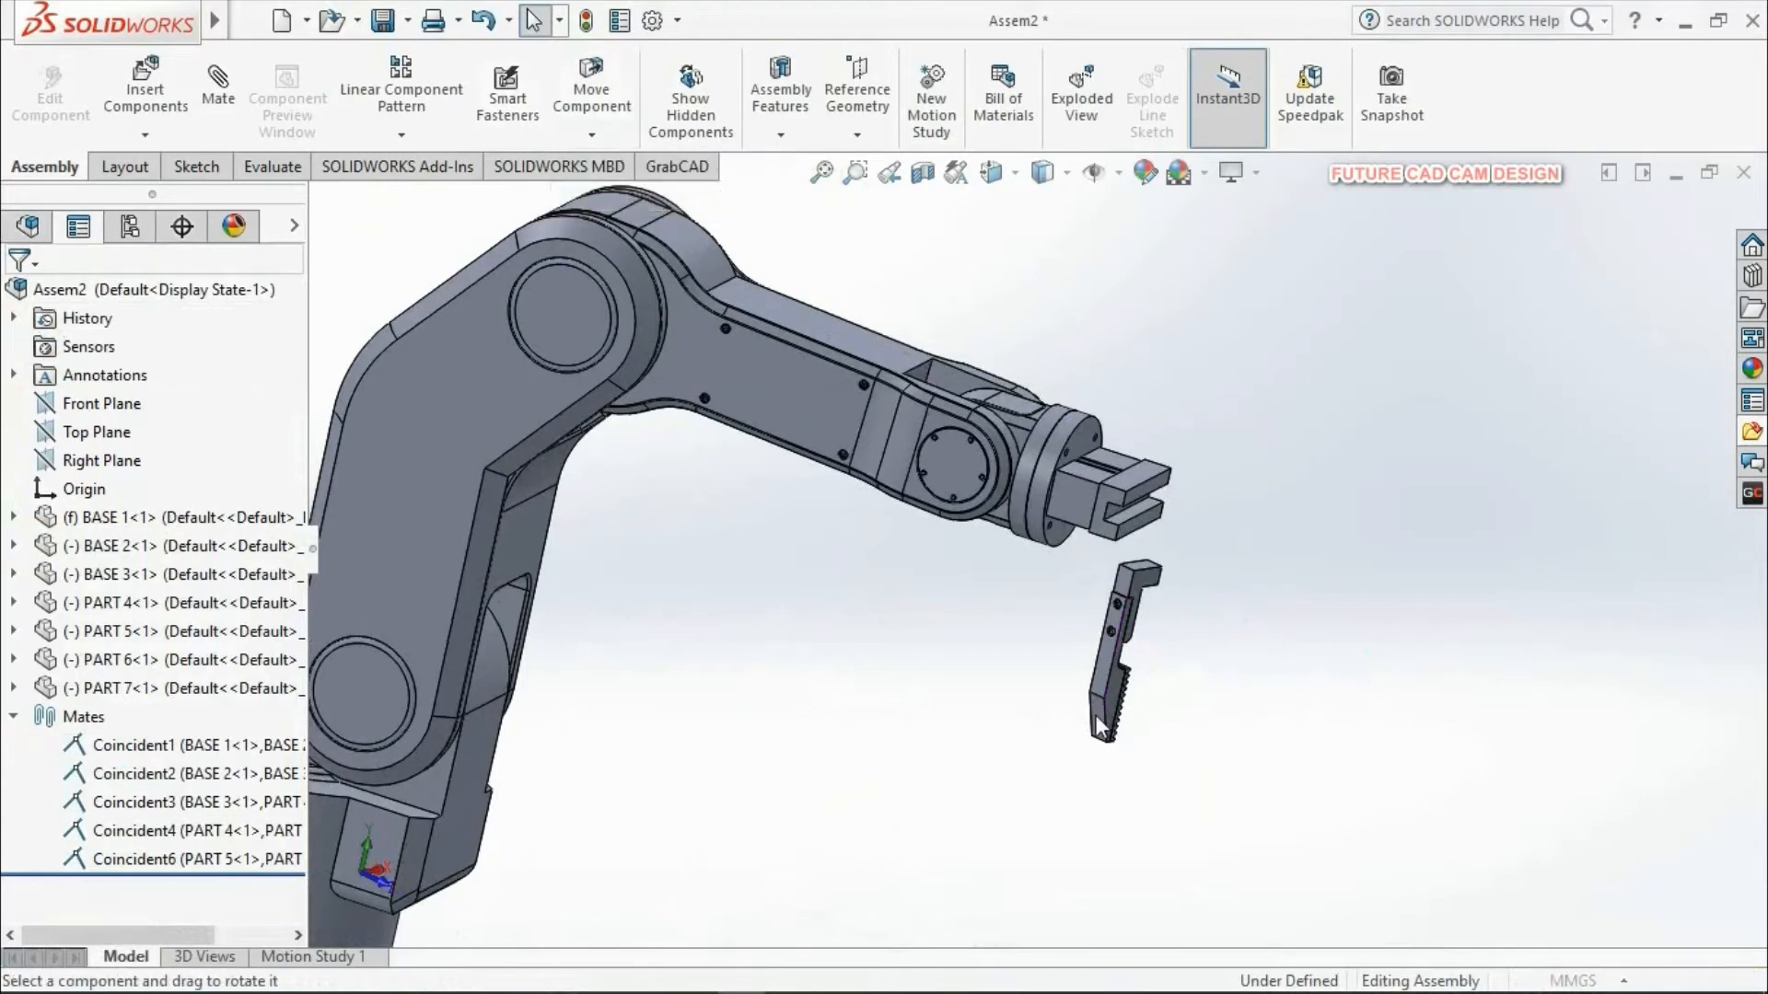
left_click_drag(1135, 711, 1163, 739)
left_click_drag(1125, 661, 1074, 549)
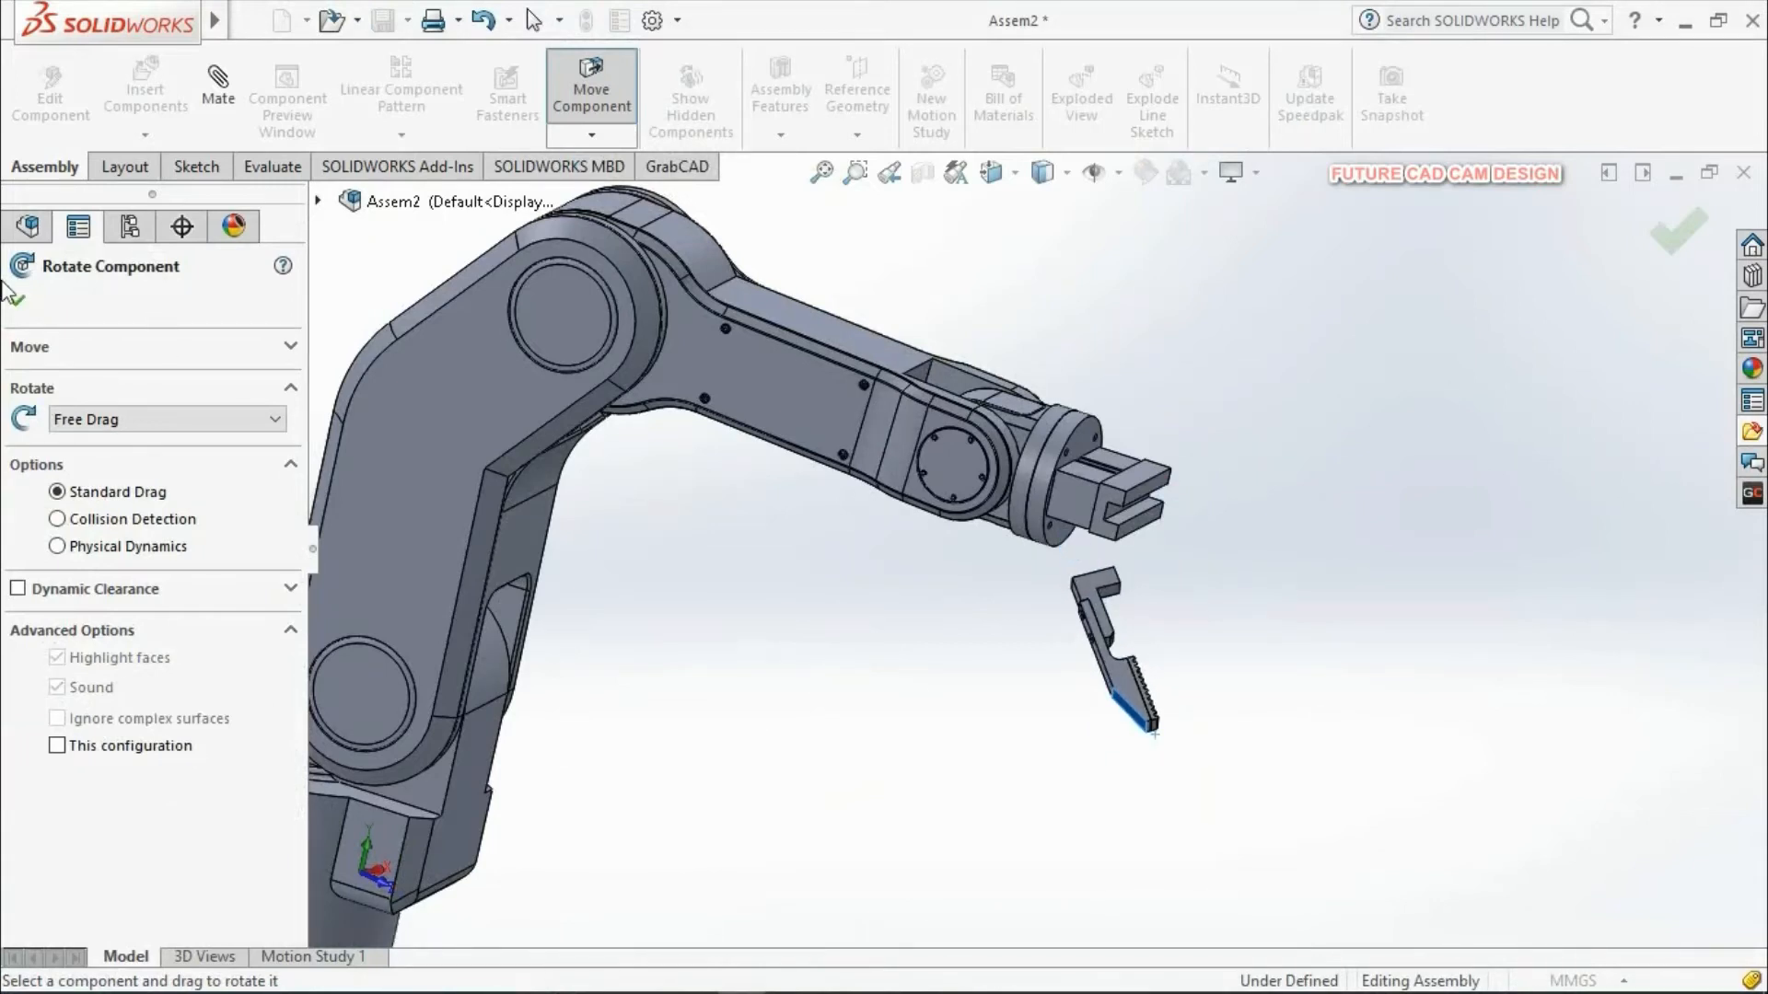
left_click(19, 303)
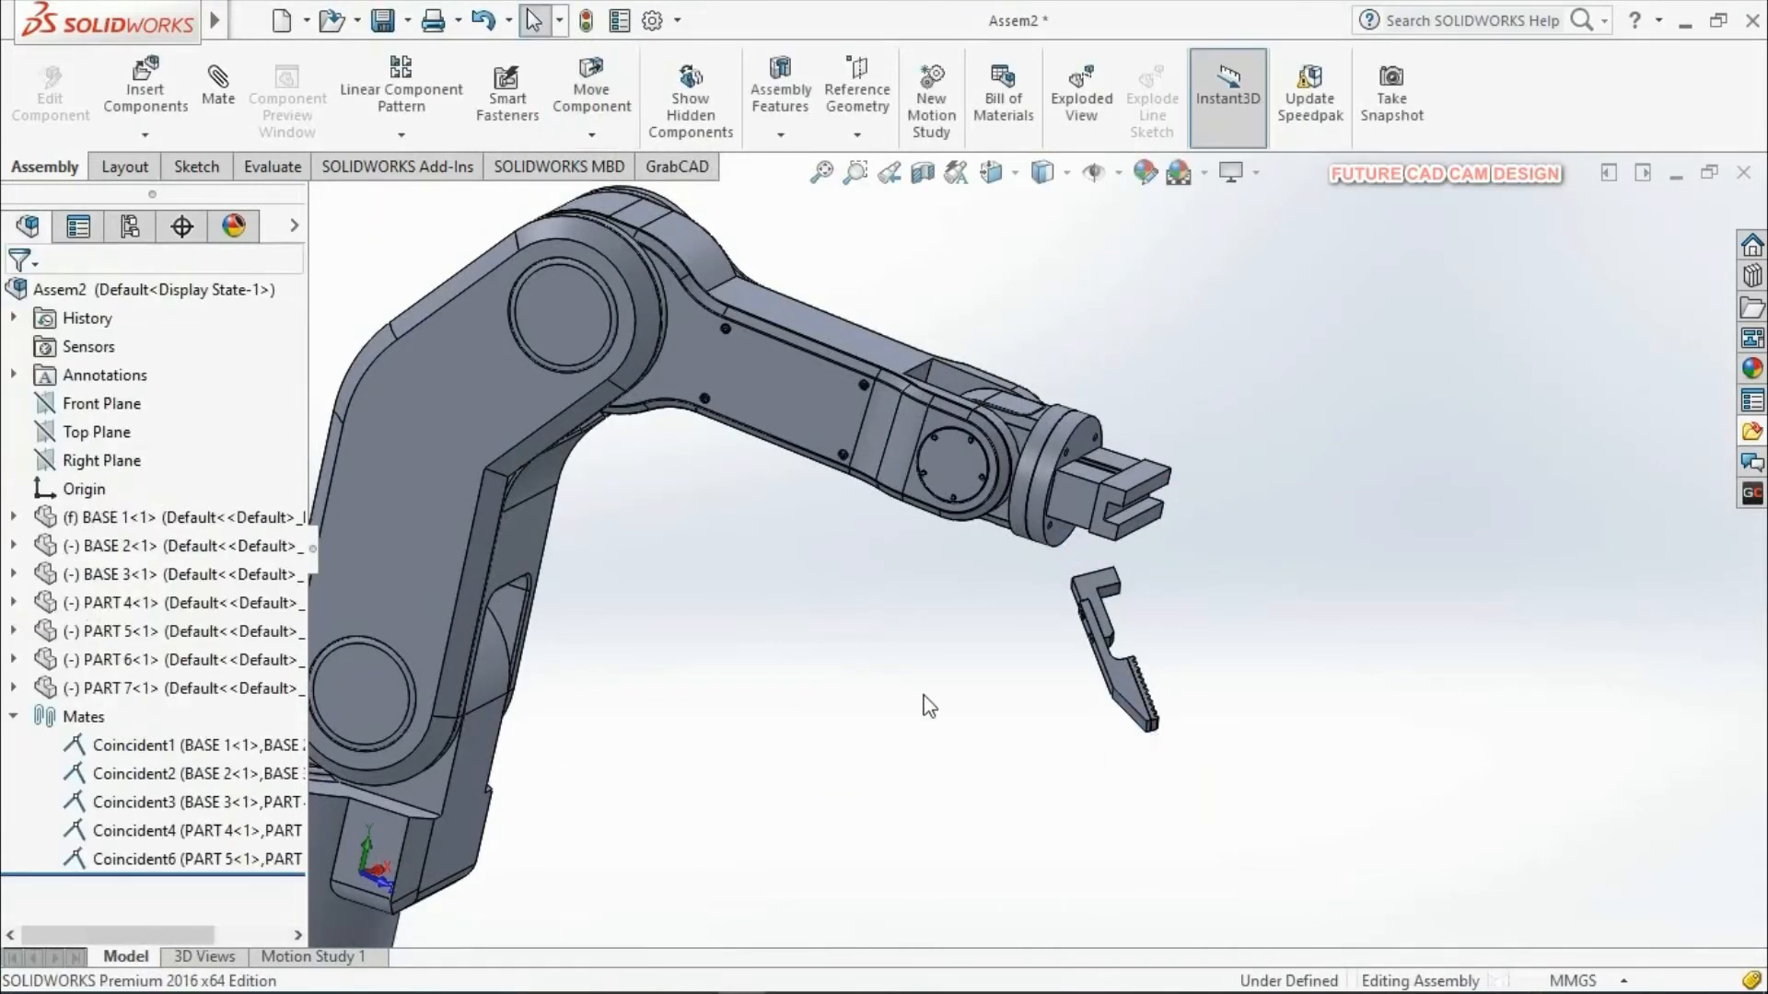
scroll(1165, 585, "down", 2)
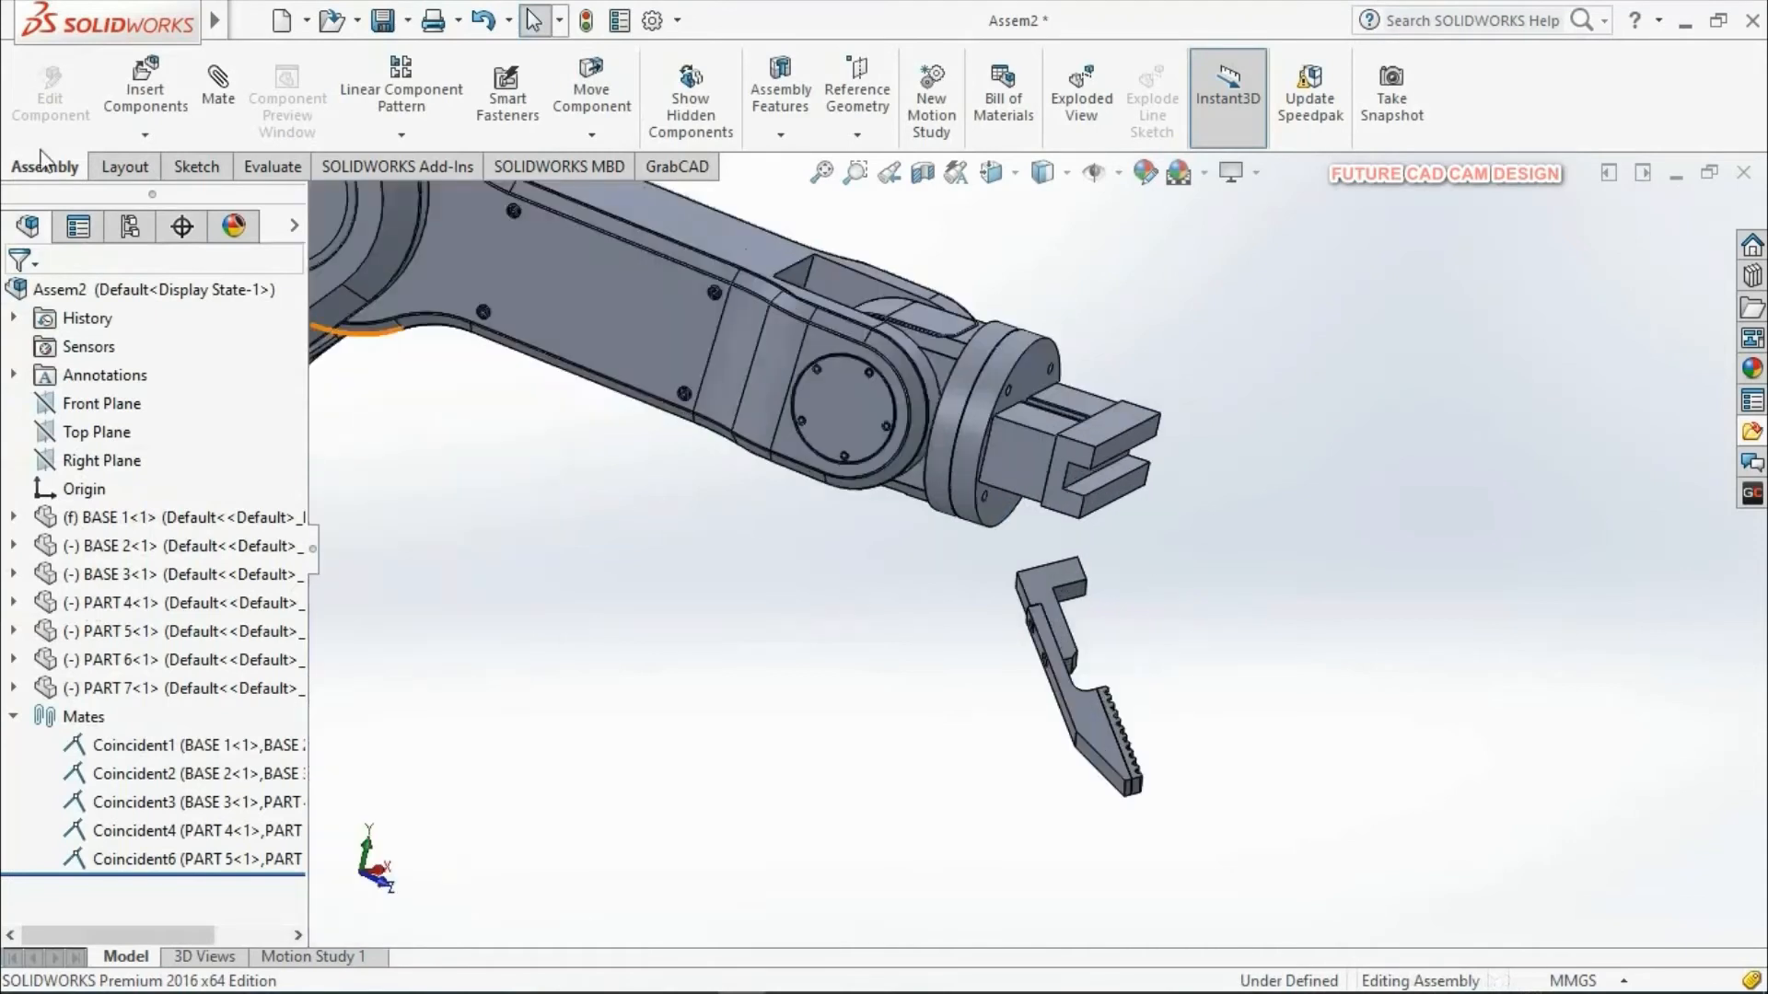
left_click(145, 103)
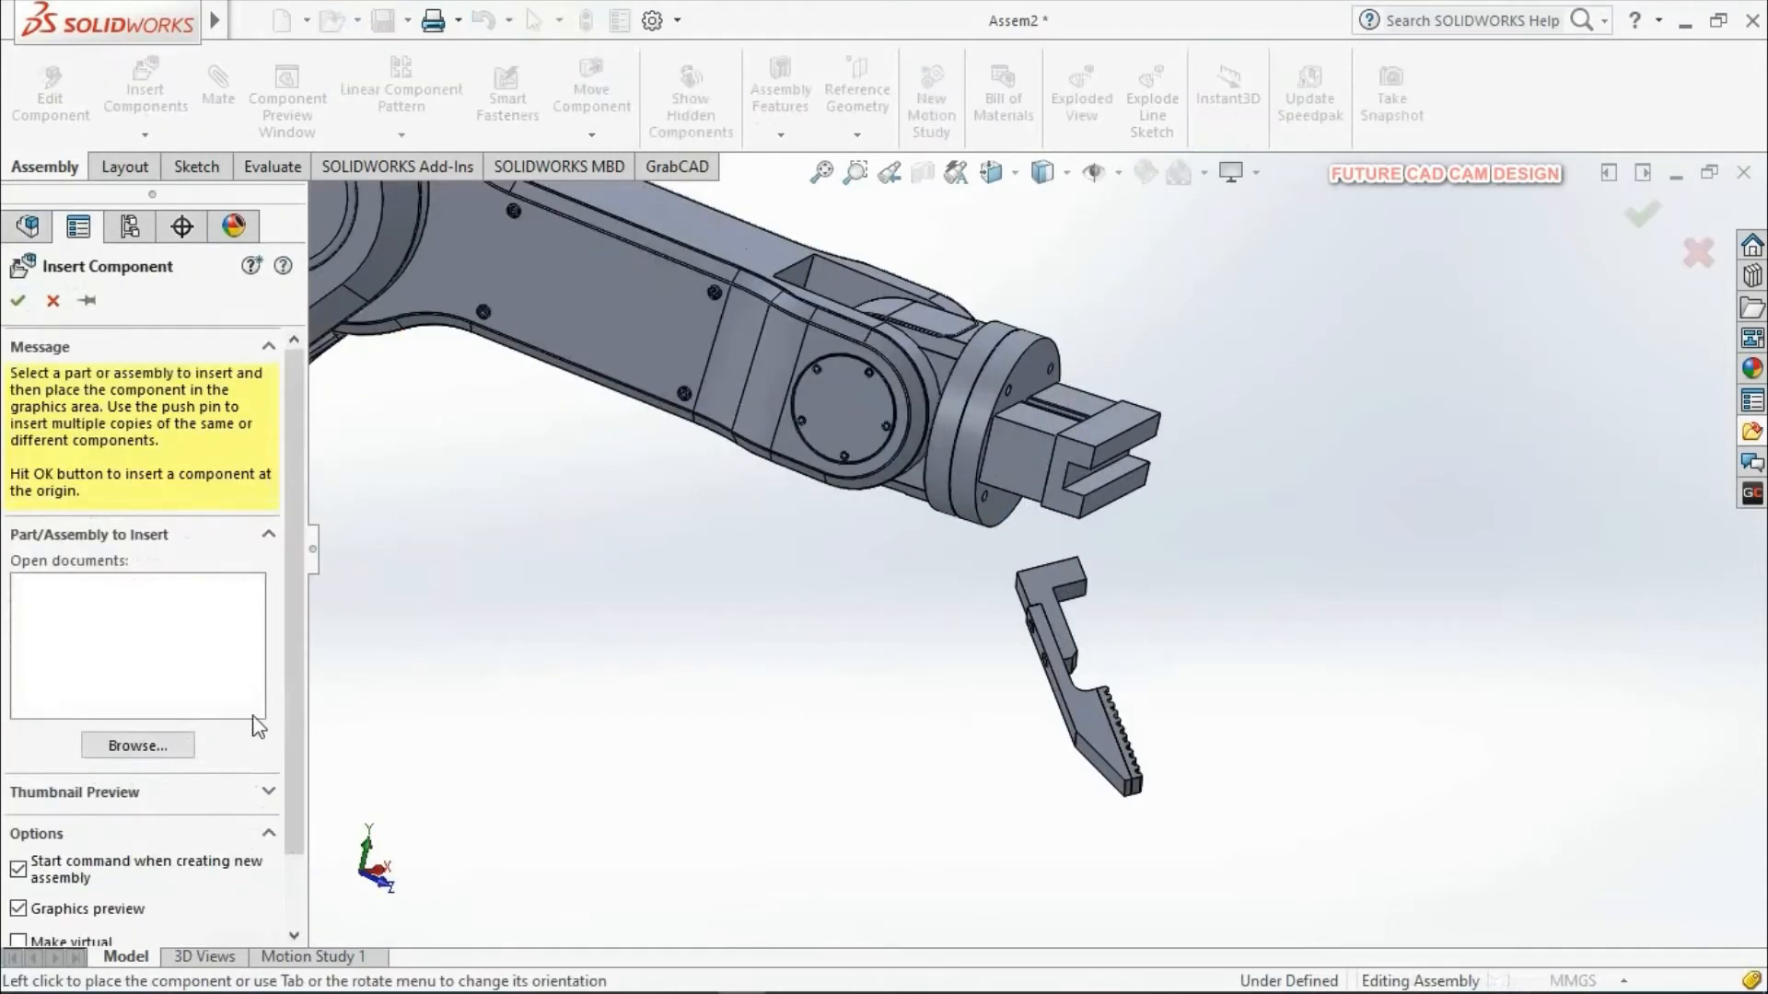
left_click_drag(294, 694, 293, 831)
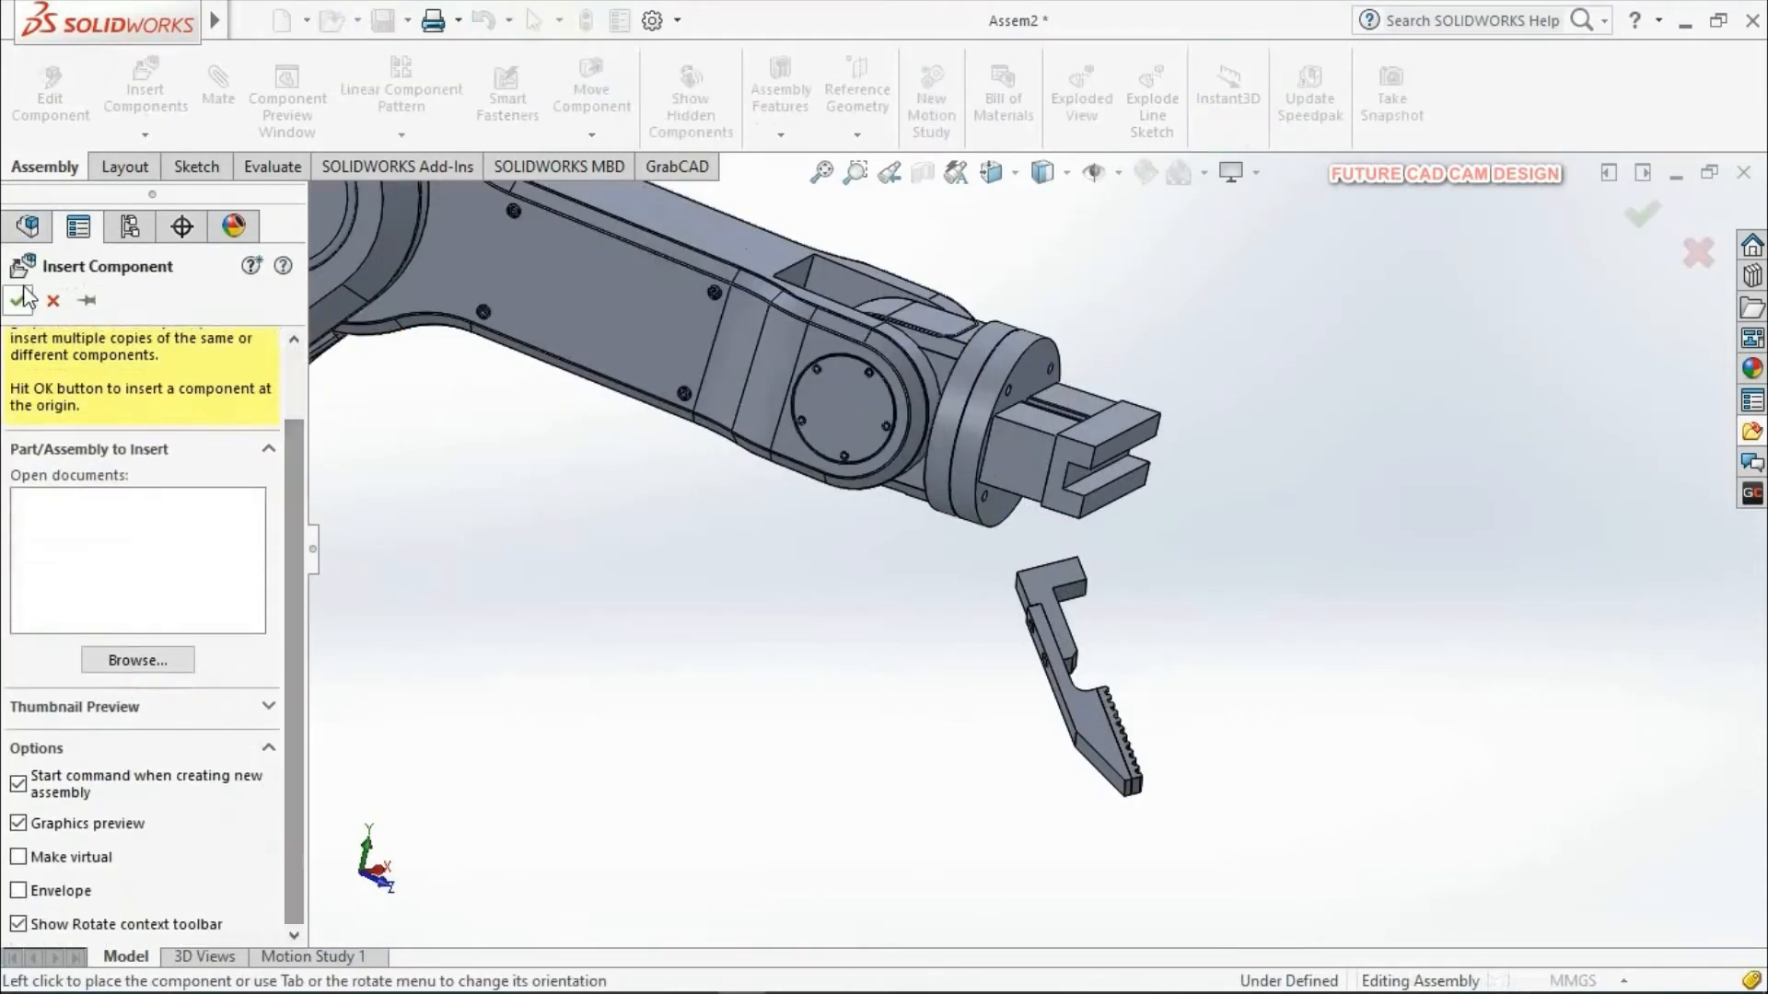
left_click(53, 302)
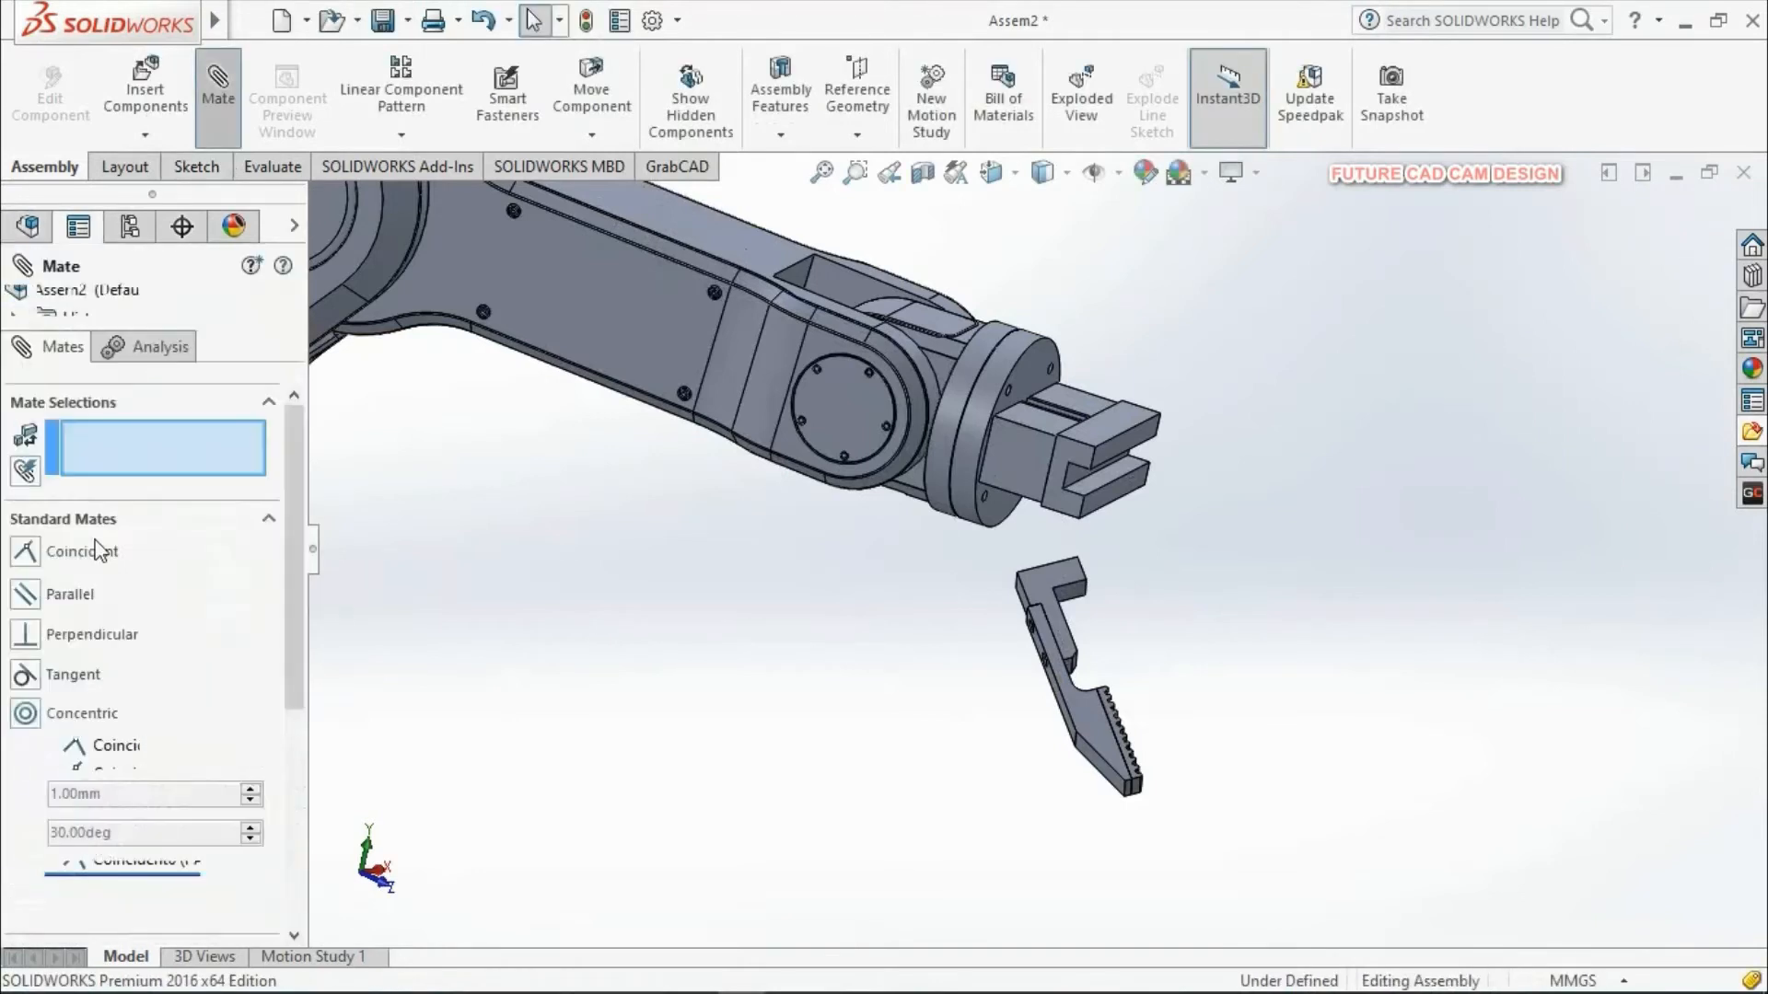
Step: Add a coincident mate between the inner face of PART 6's slot and the end face of PART 7's hooked end
scroll(1048, 571, "down", 2)
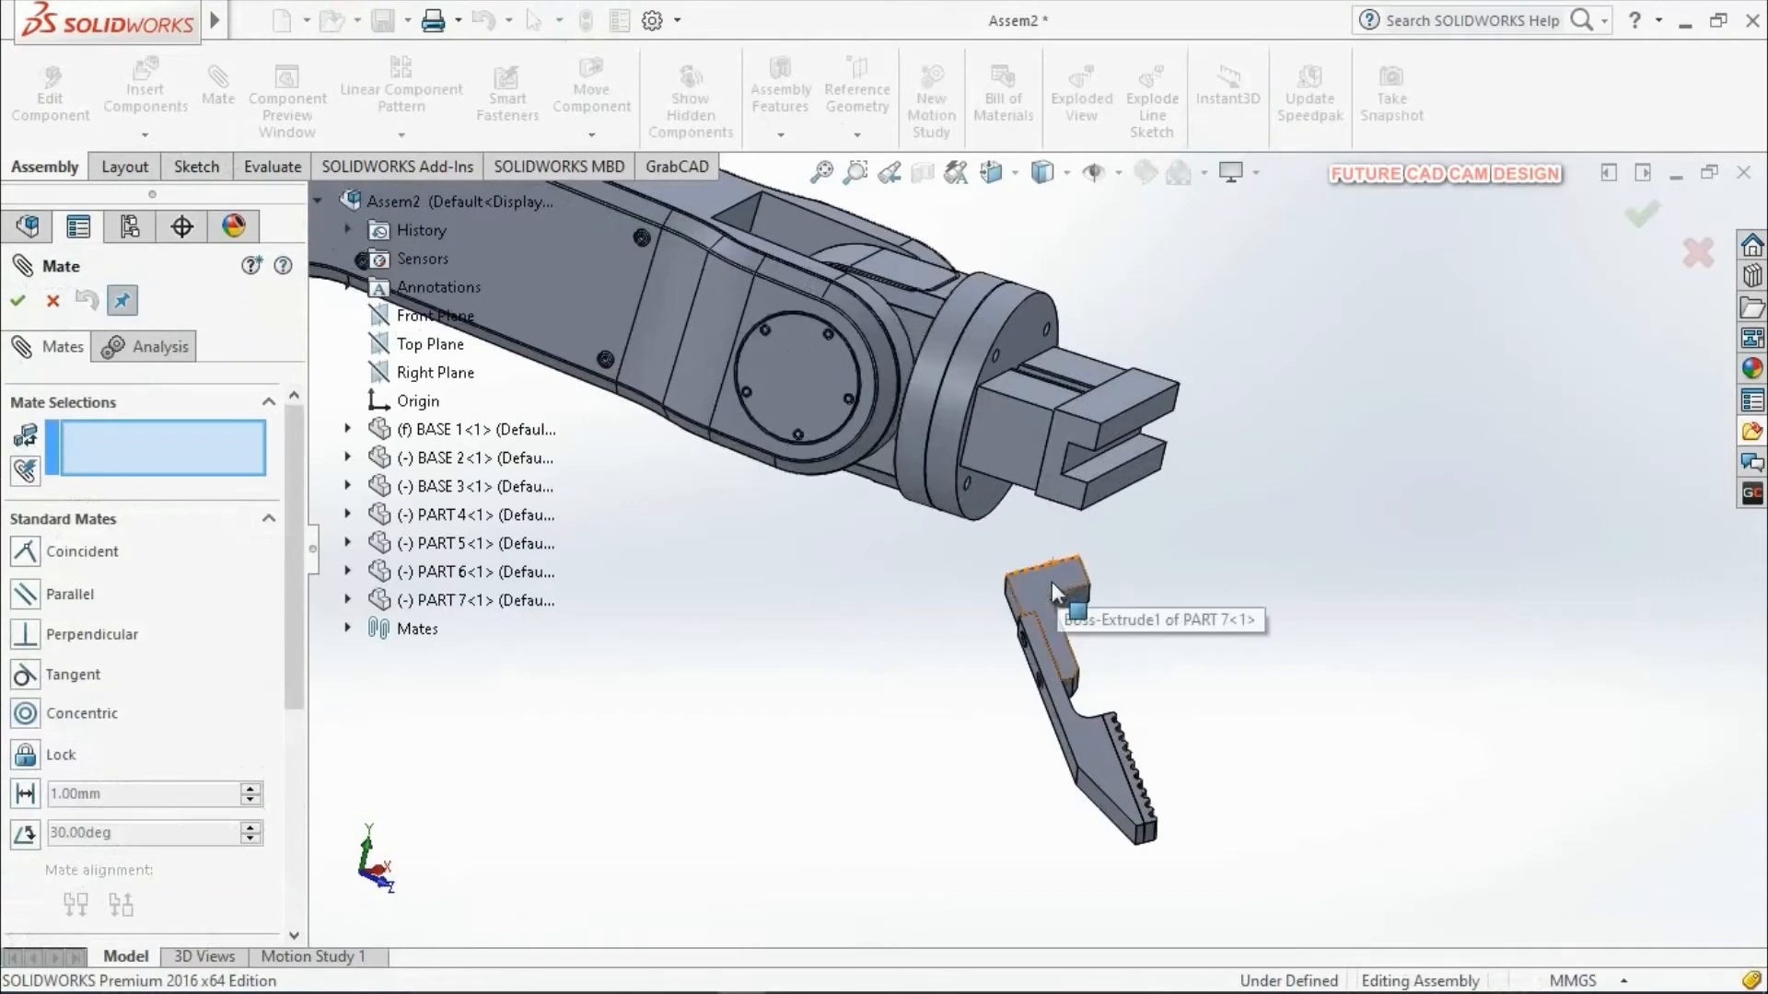
middle_click_drag(1030, 652, 970, 462)
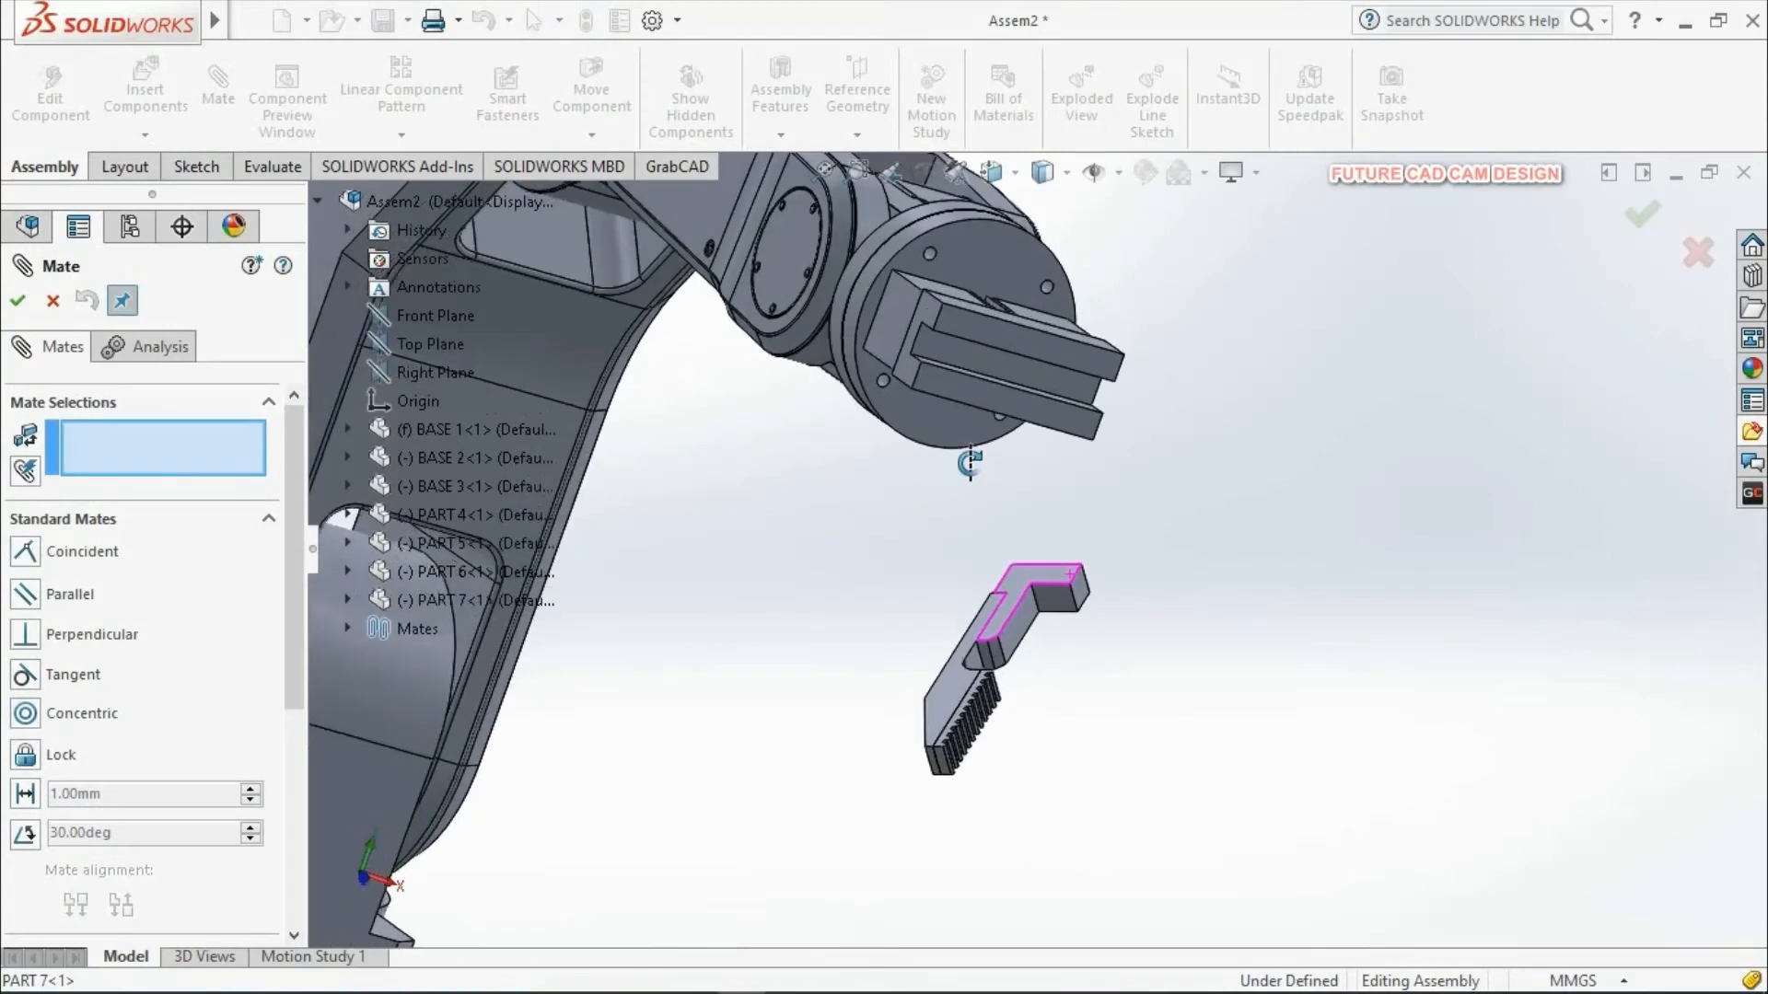
left_click(956, 356)
middle_click_drag(1058, 509, 1005, 561)
scroll(1005, 561, "down", 10)
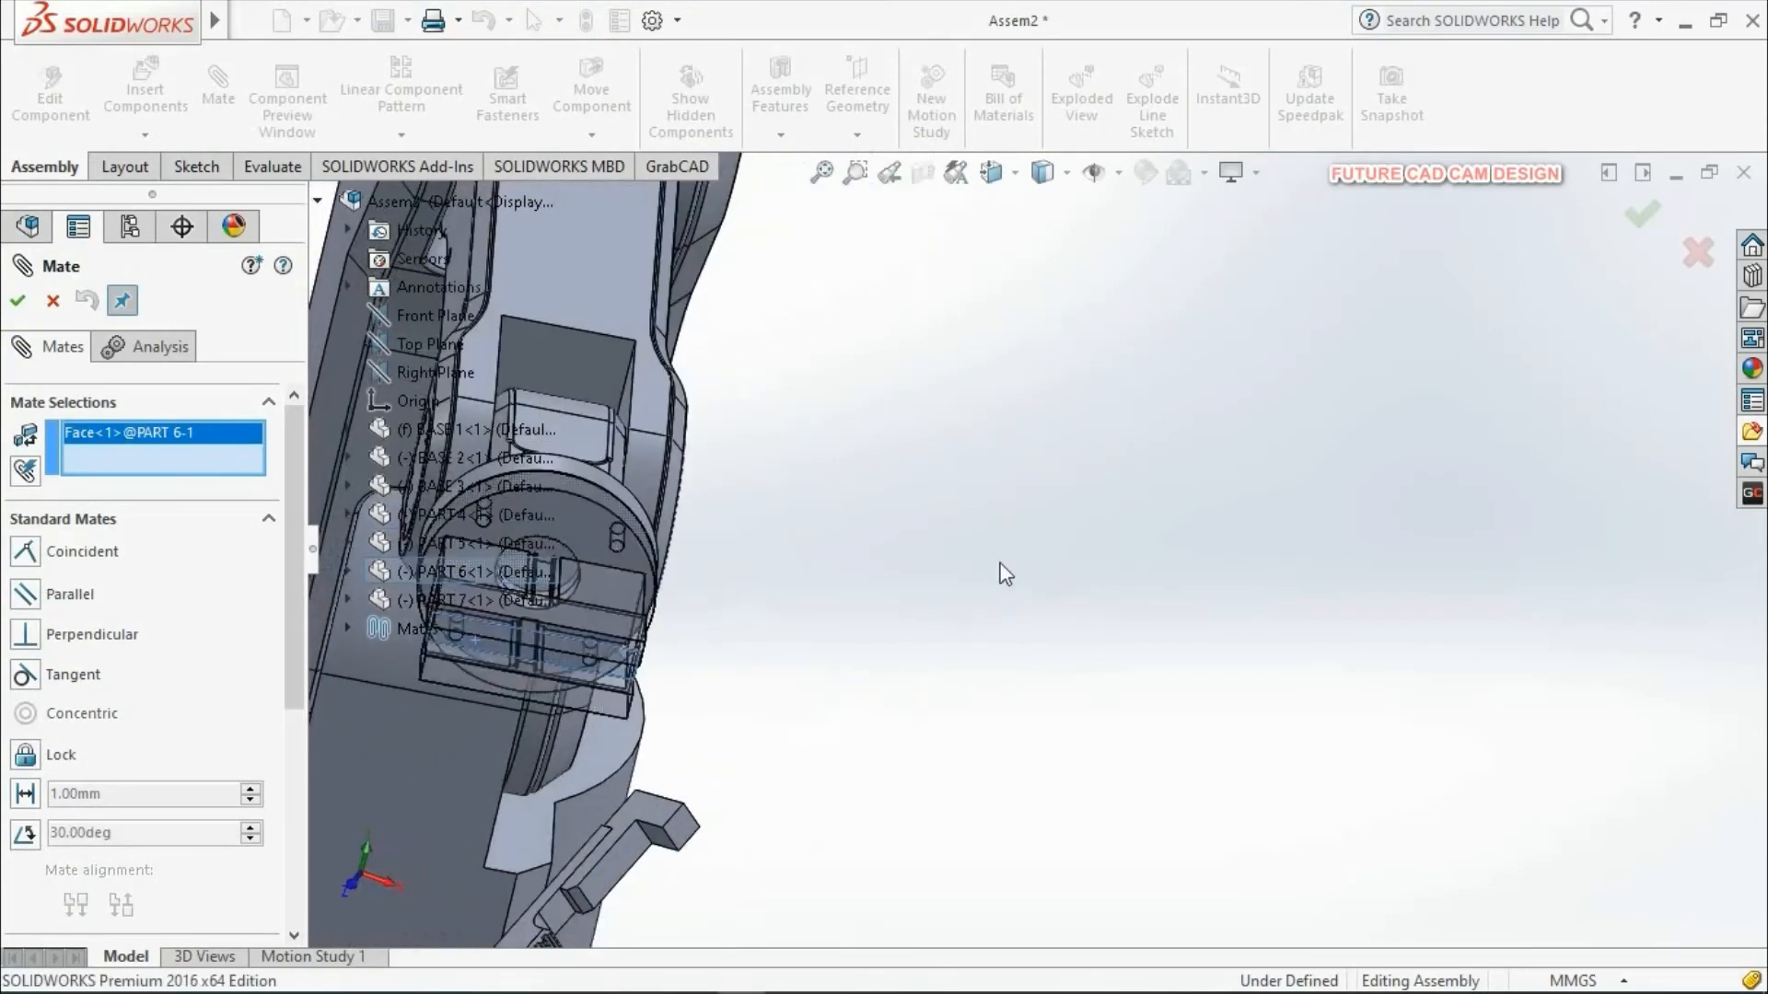
scroll(907, 649, "down", 6)
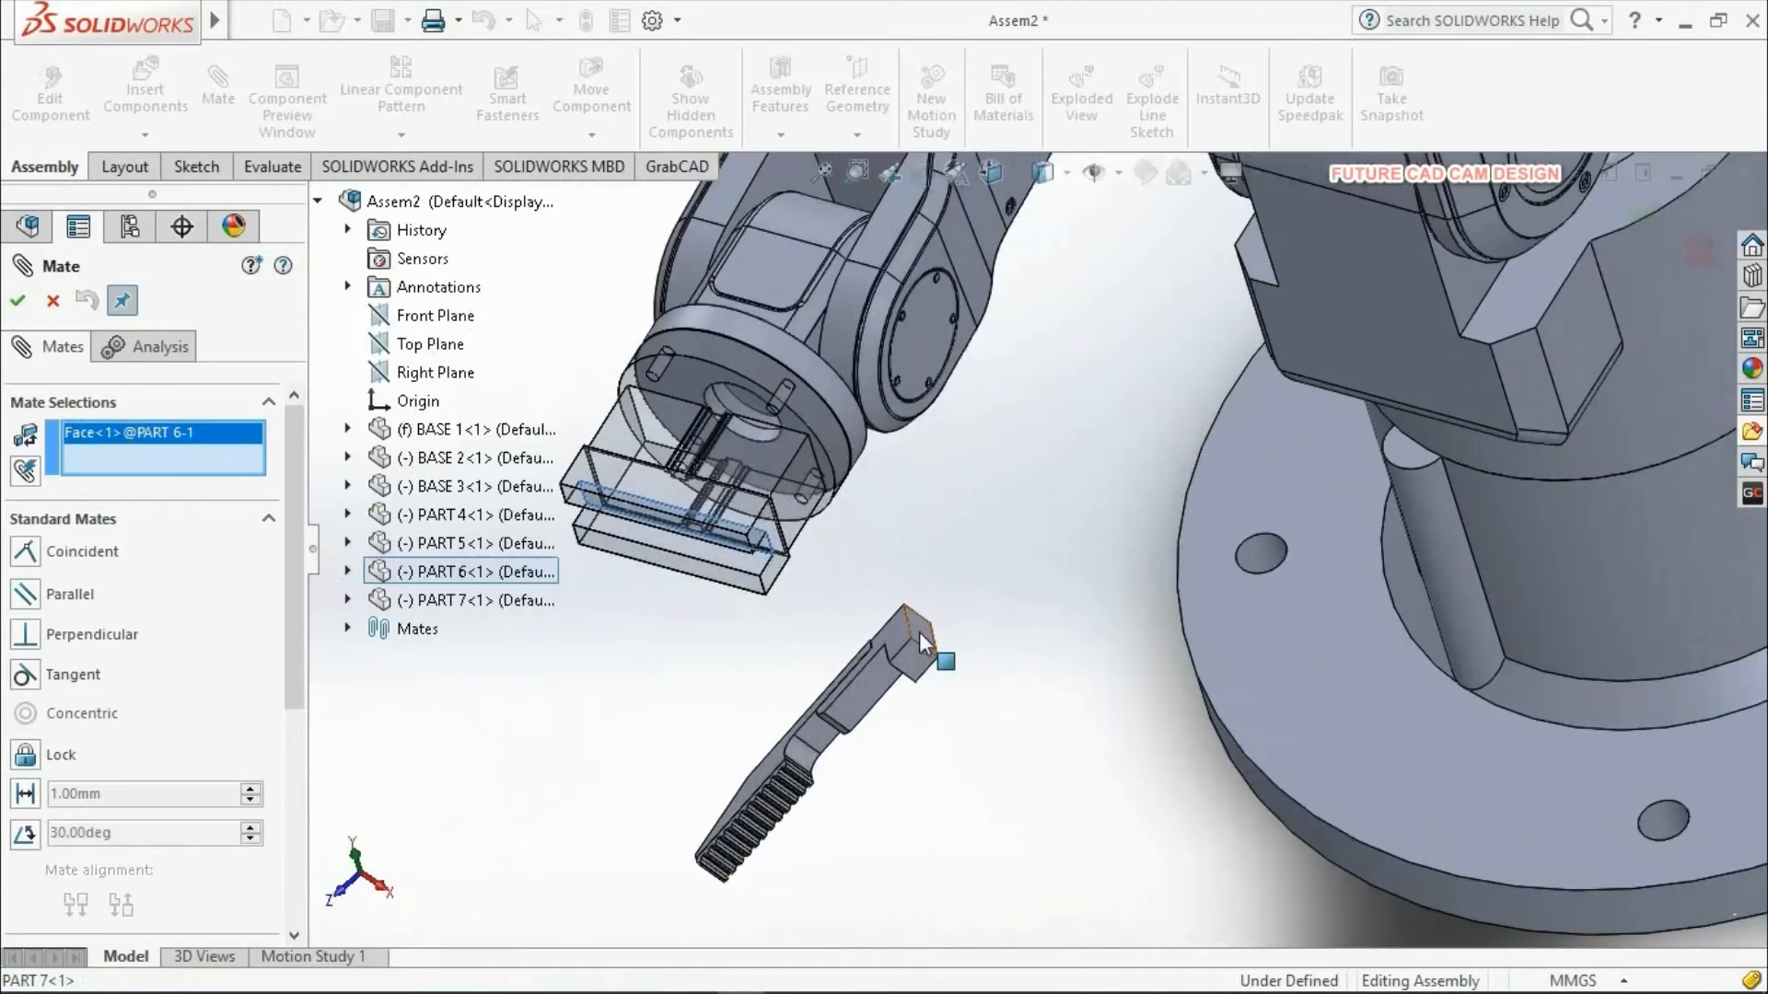
left_click(922, 641)
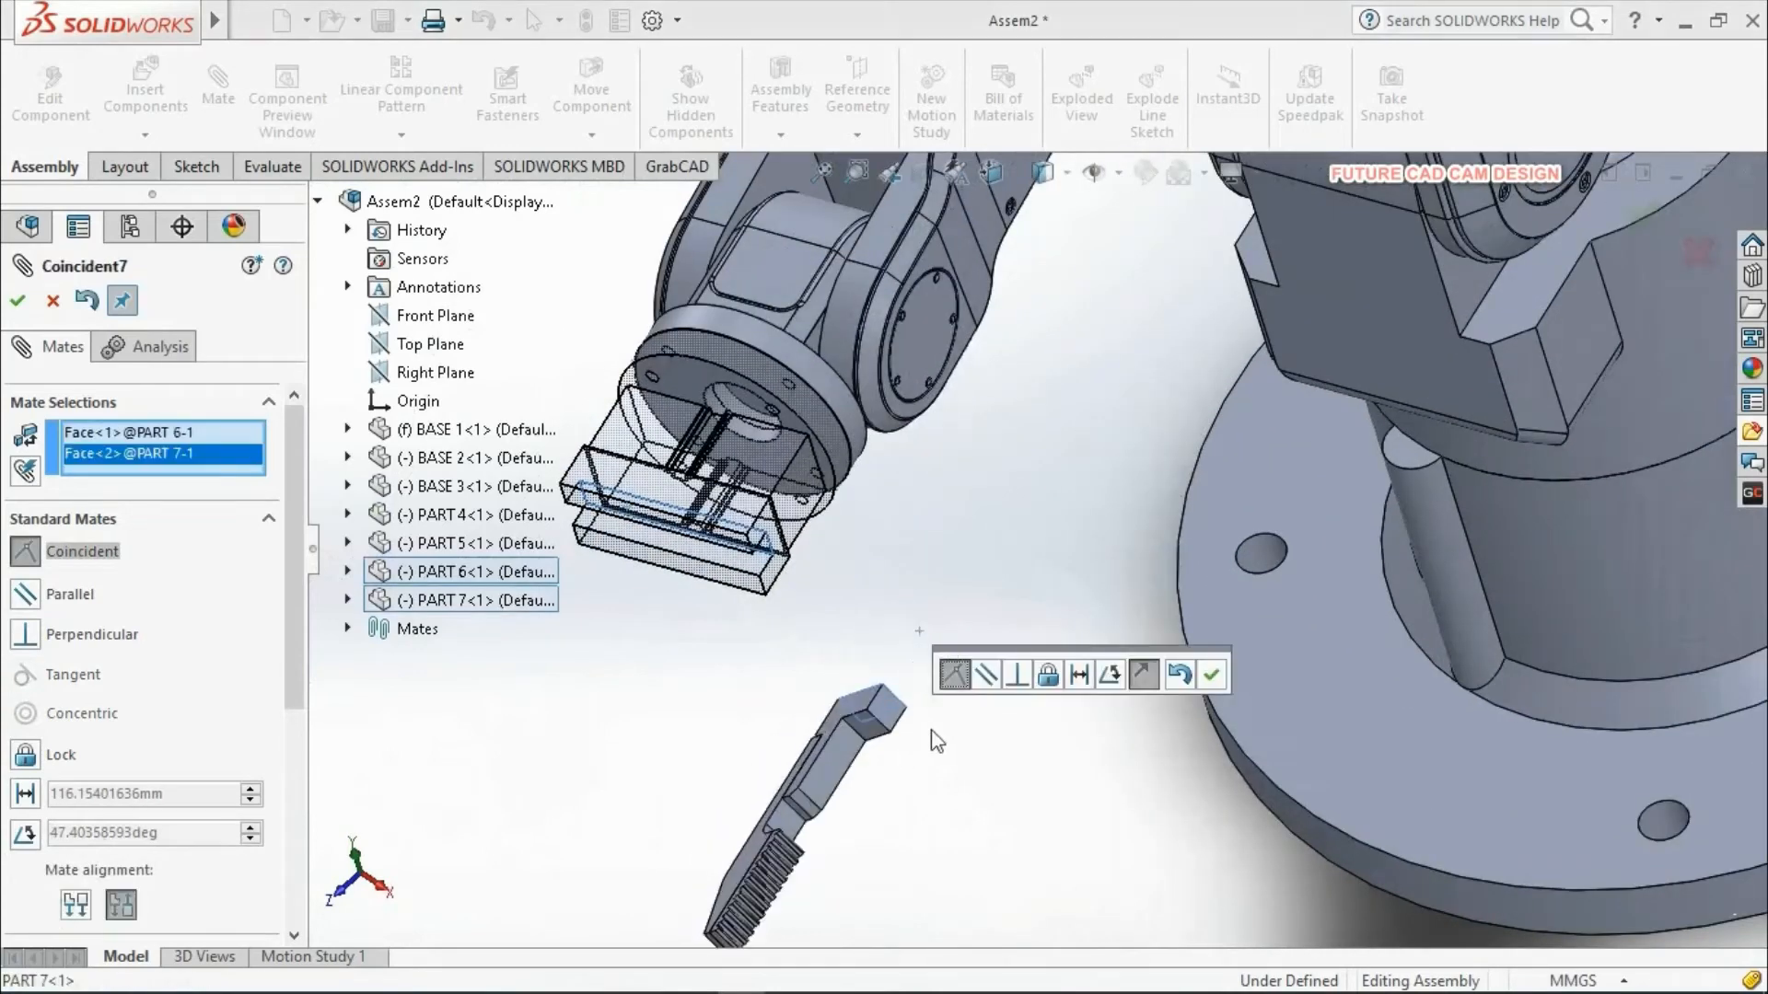
left_click(1210, 675)
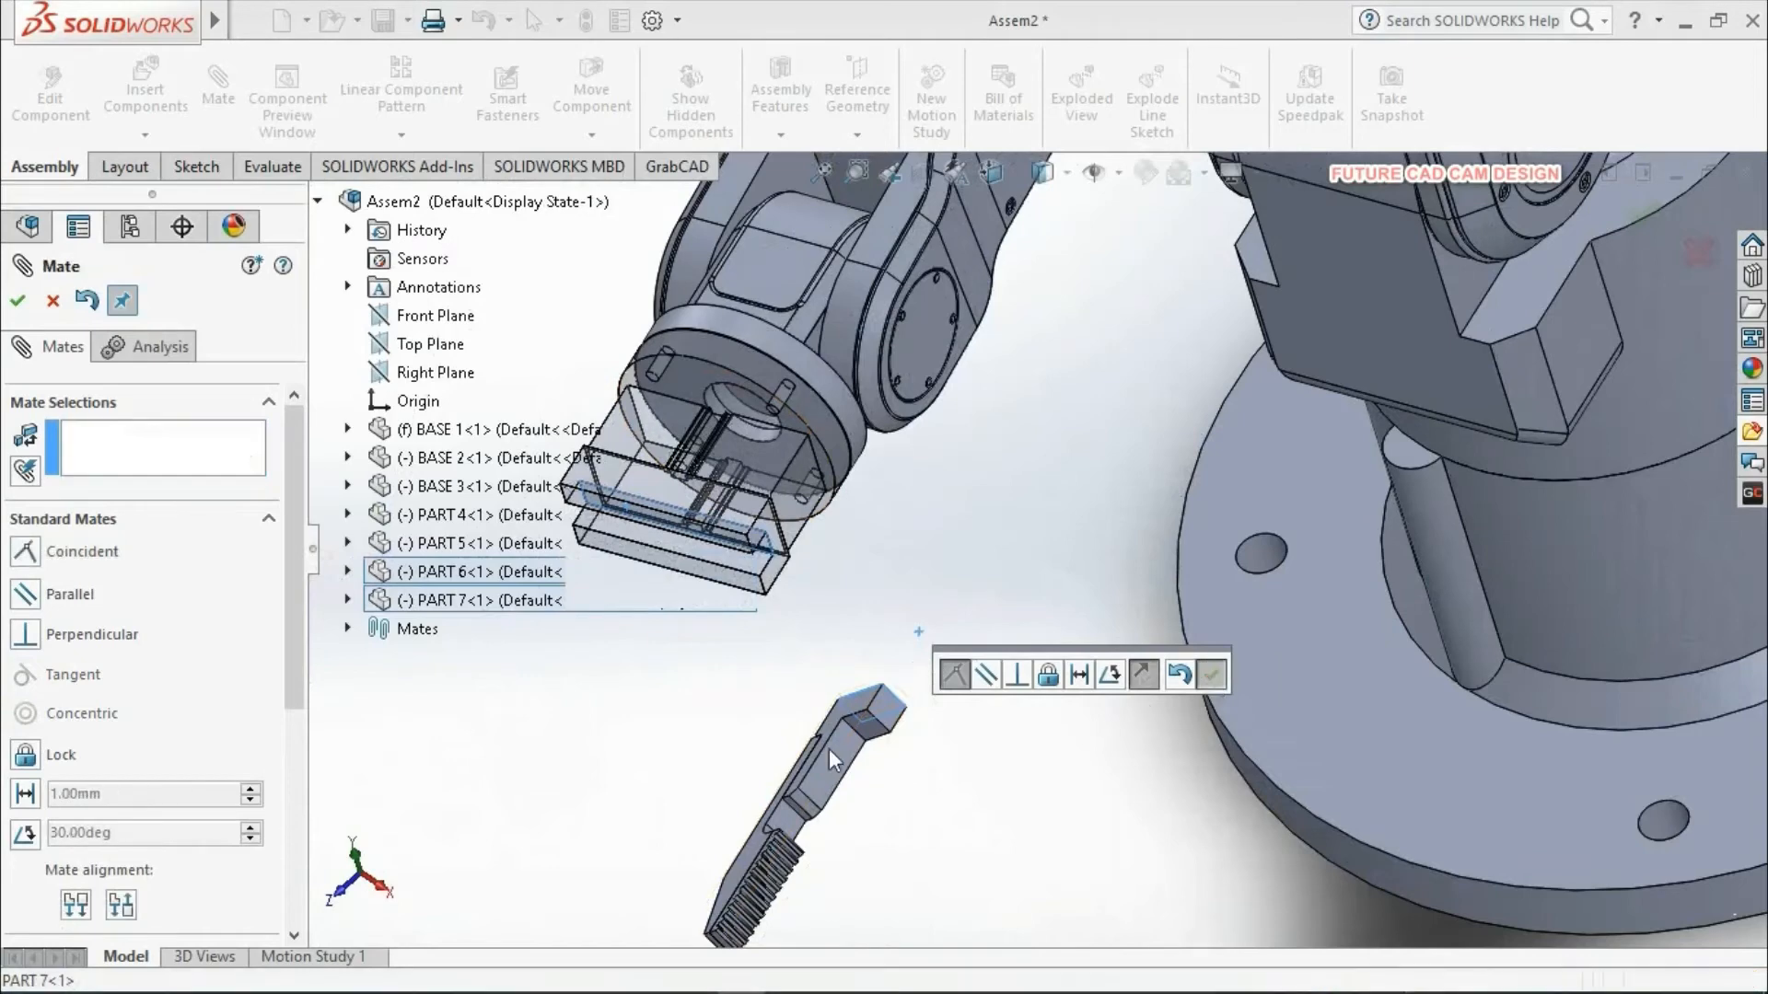
Step: Add a coincident mate between the flat side face of PART 7's hooked end and the narrow inner lip face of PART 6's slot
scroll(829, 749, "up", 5)
middle_click_drag(789, 753, 975, 758)
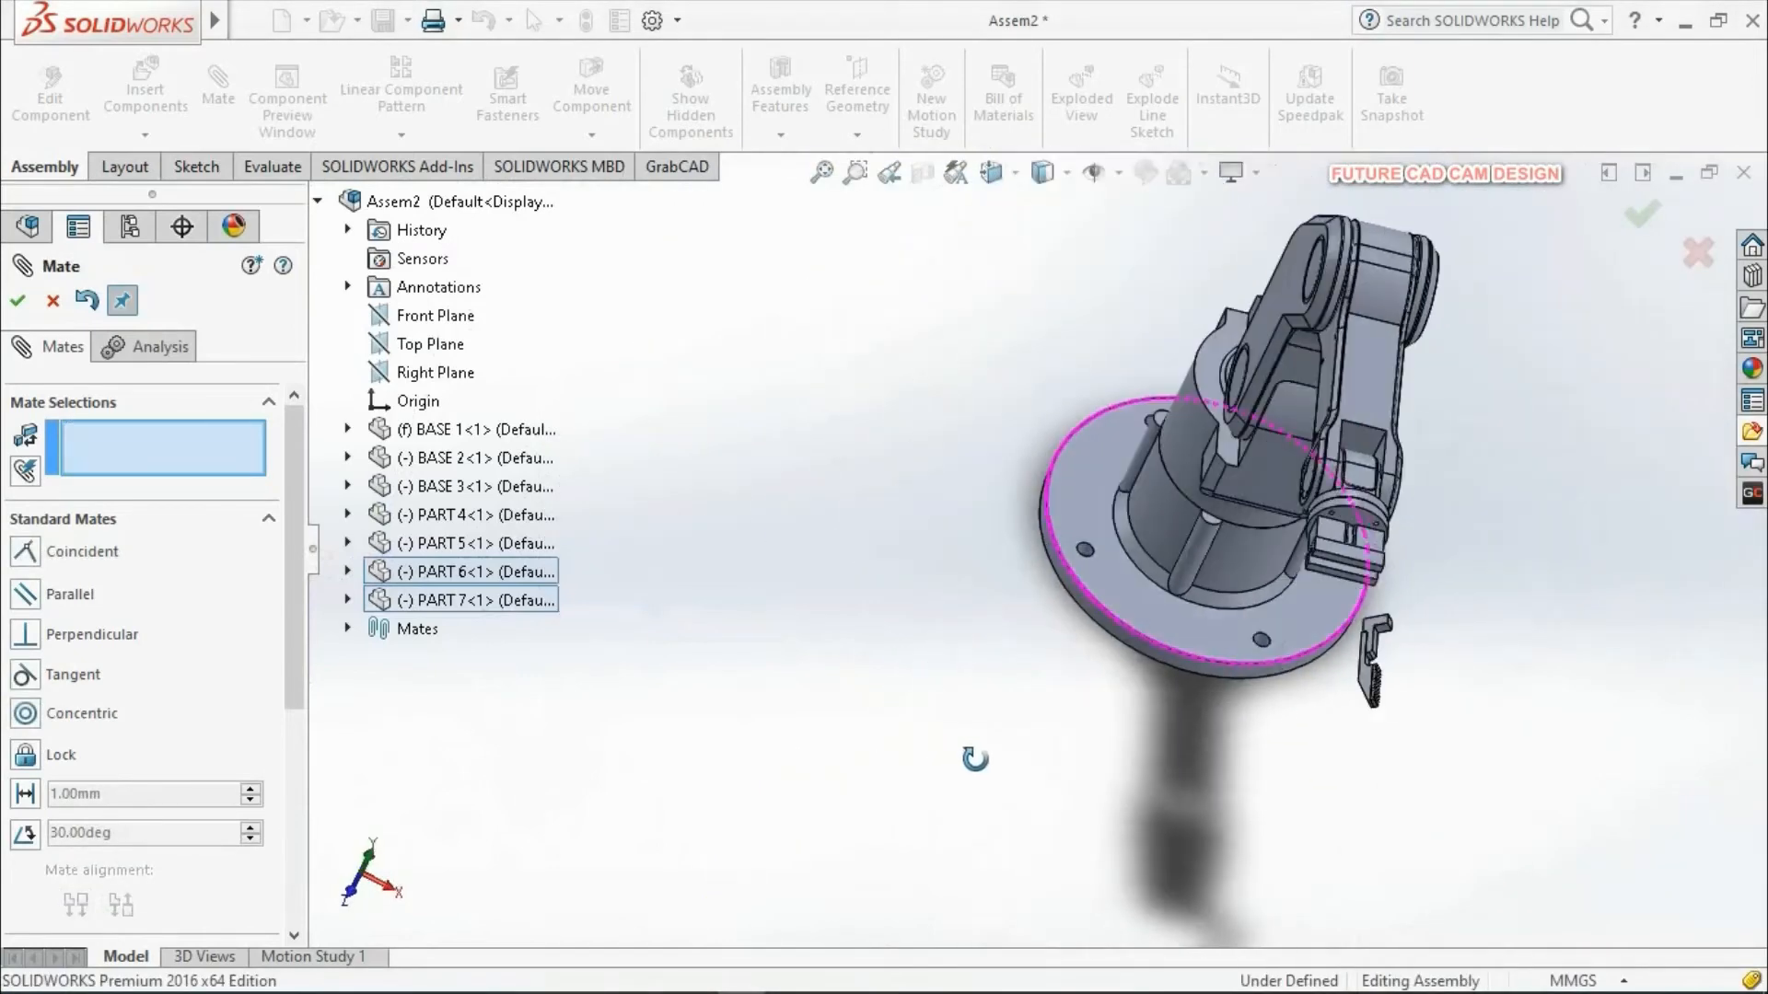
scroll(1278, 598, "down", 10)
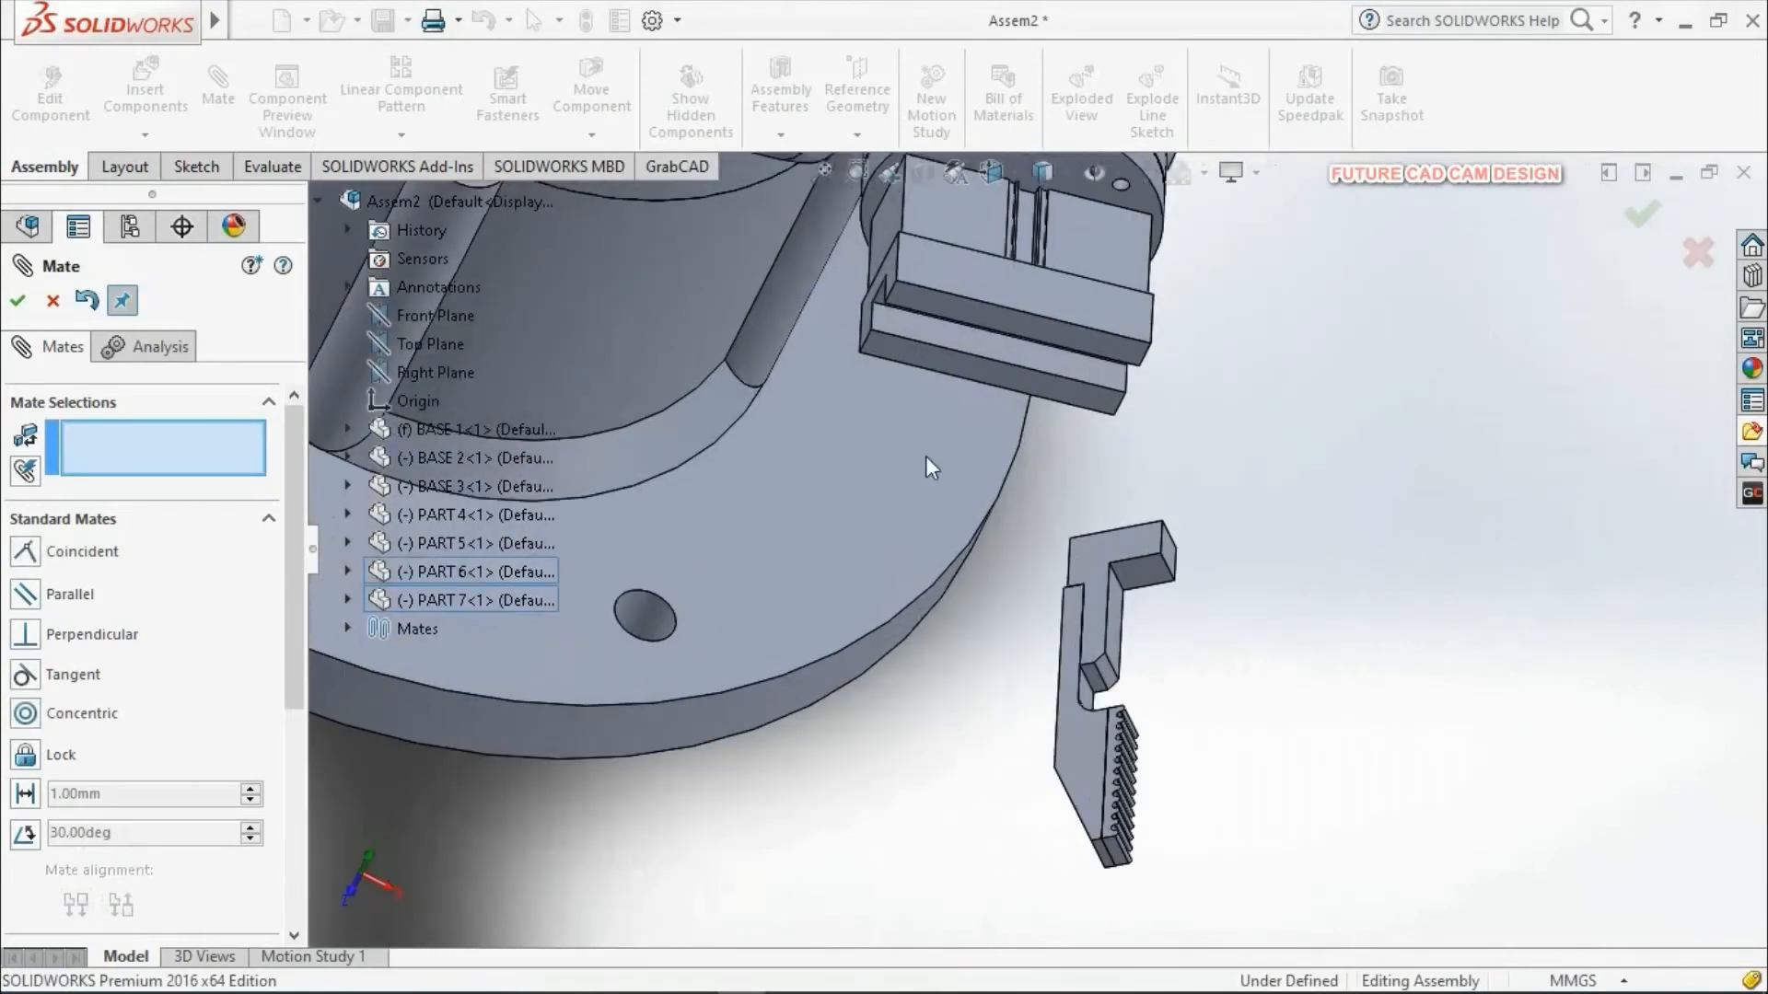
scroll(928, 467, "down", 2)
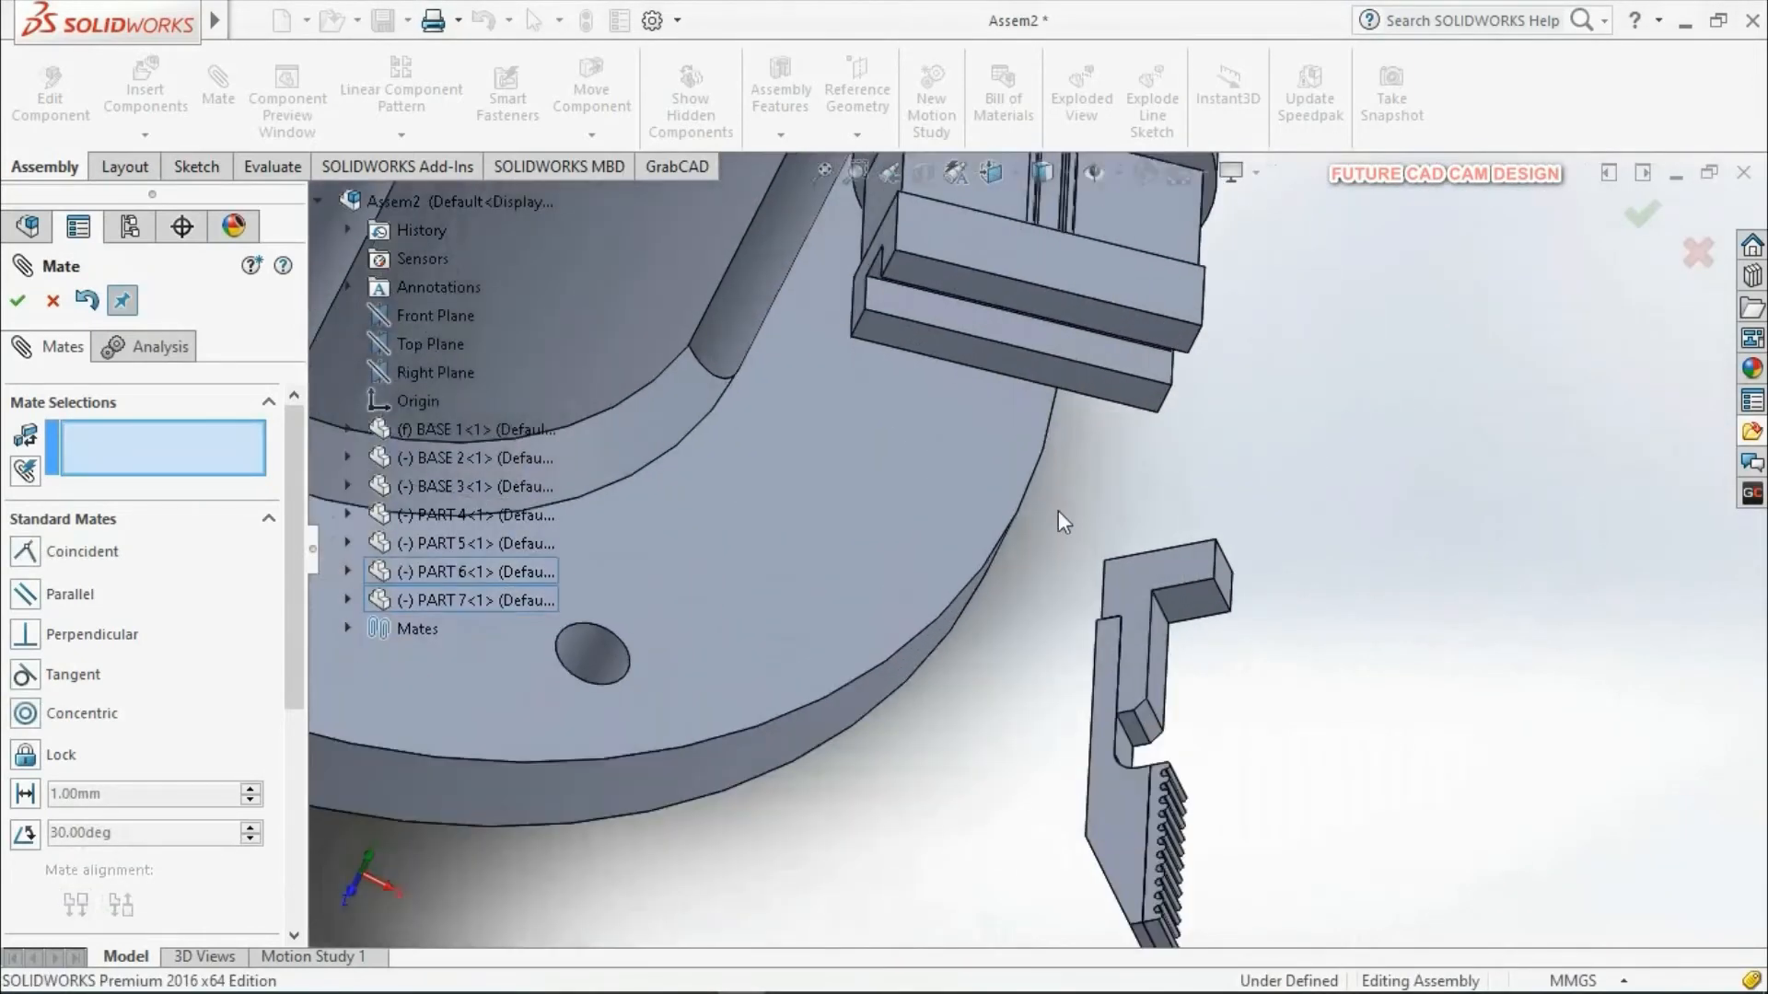
left_click(1143, 594)
scroll(1087, 677, "up", 5)
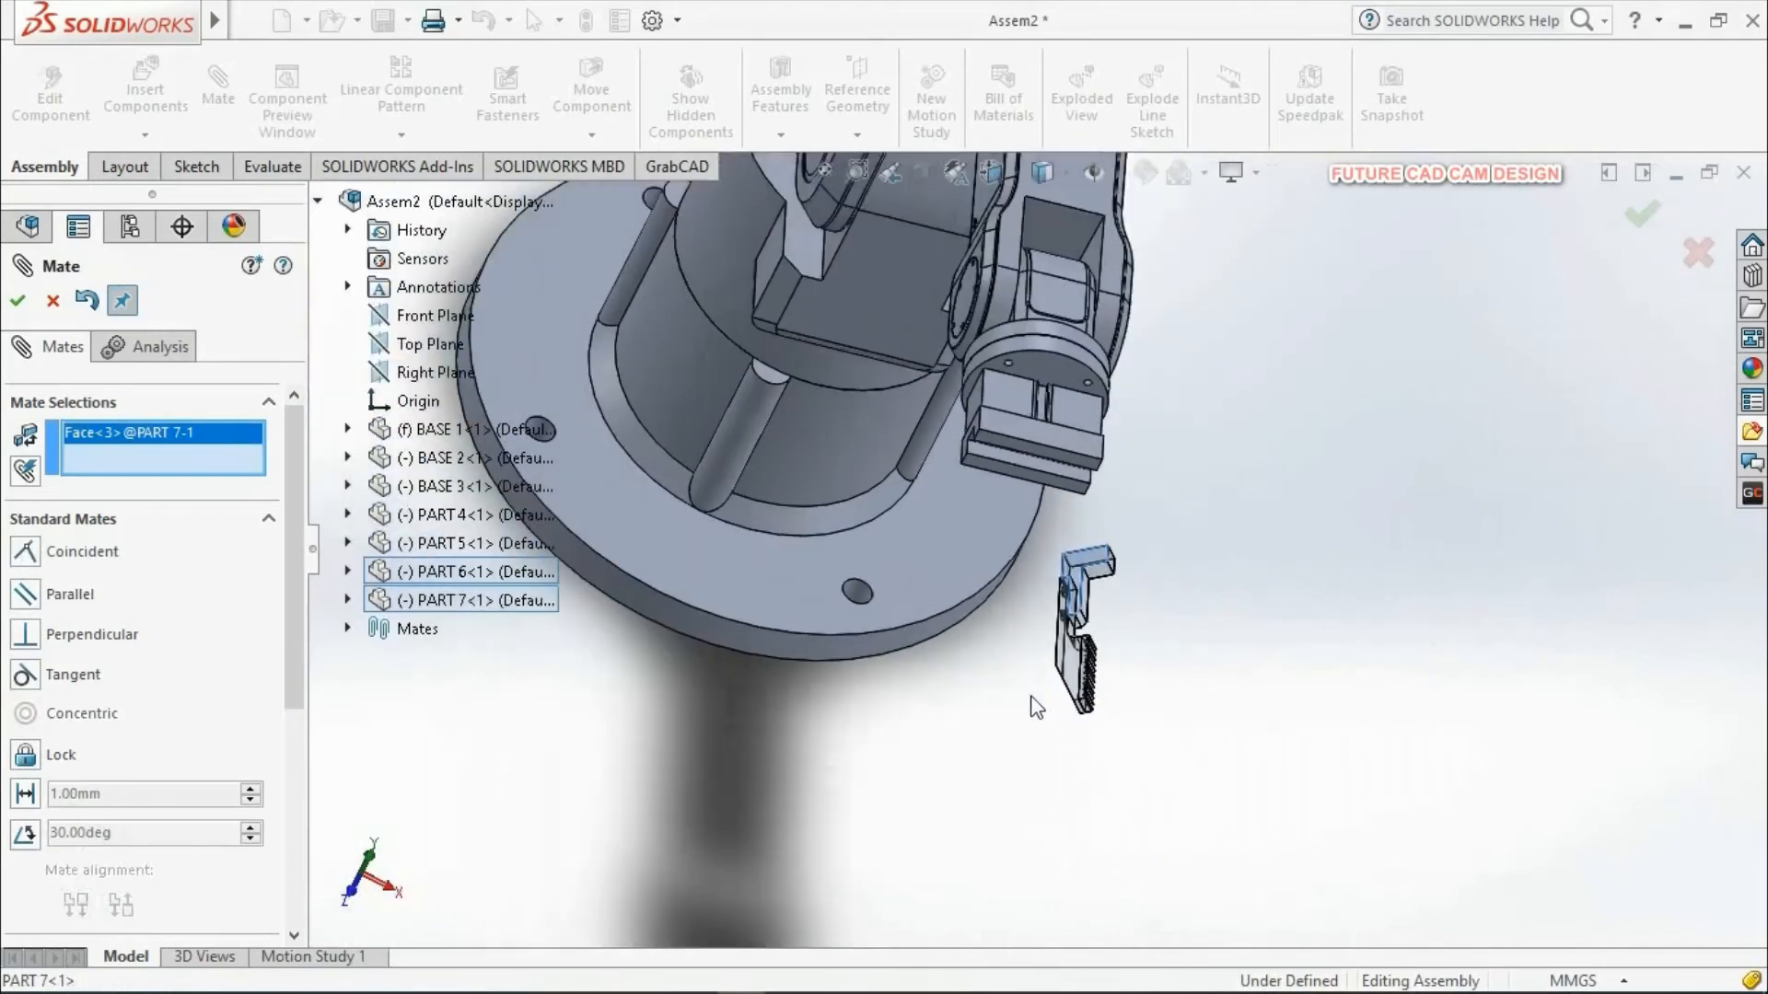
middle_click_drag(1032, 699, 1105, 497)
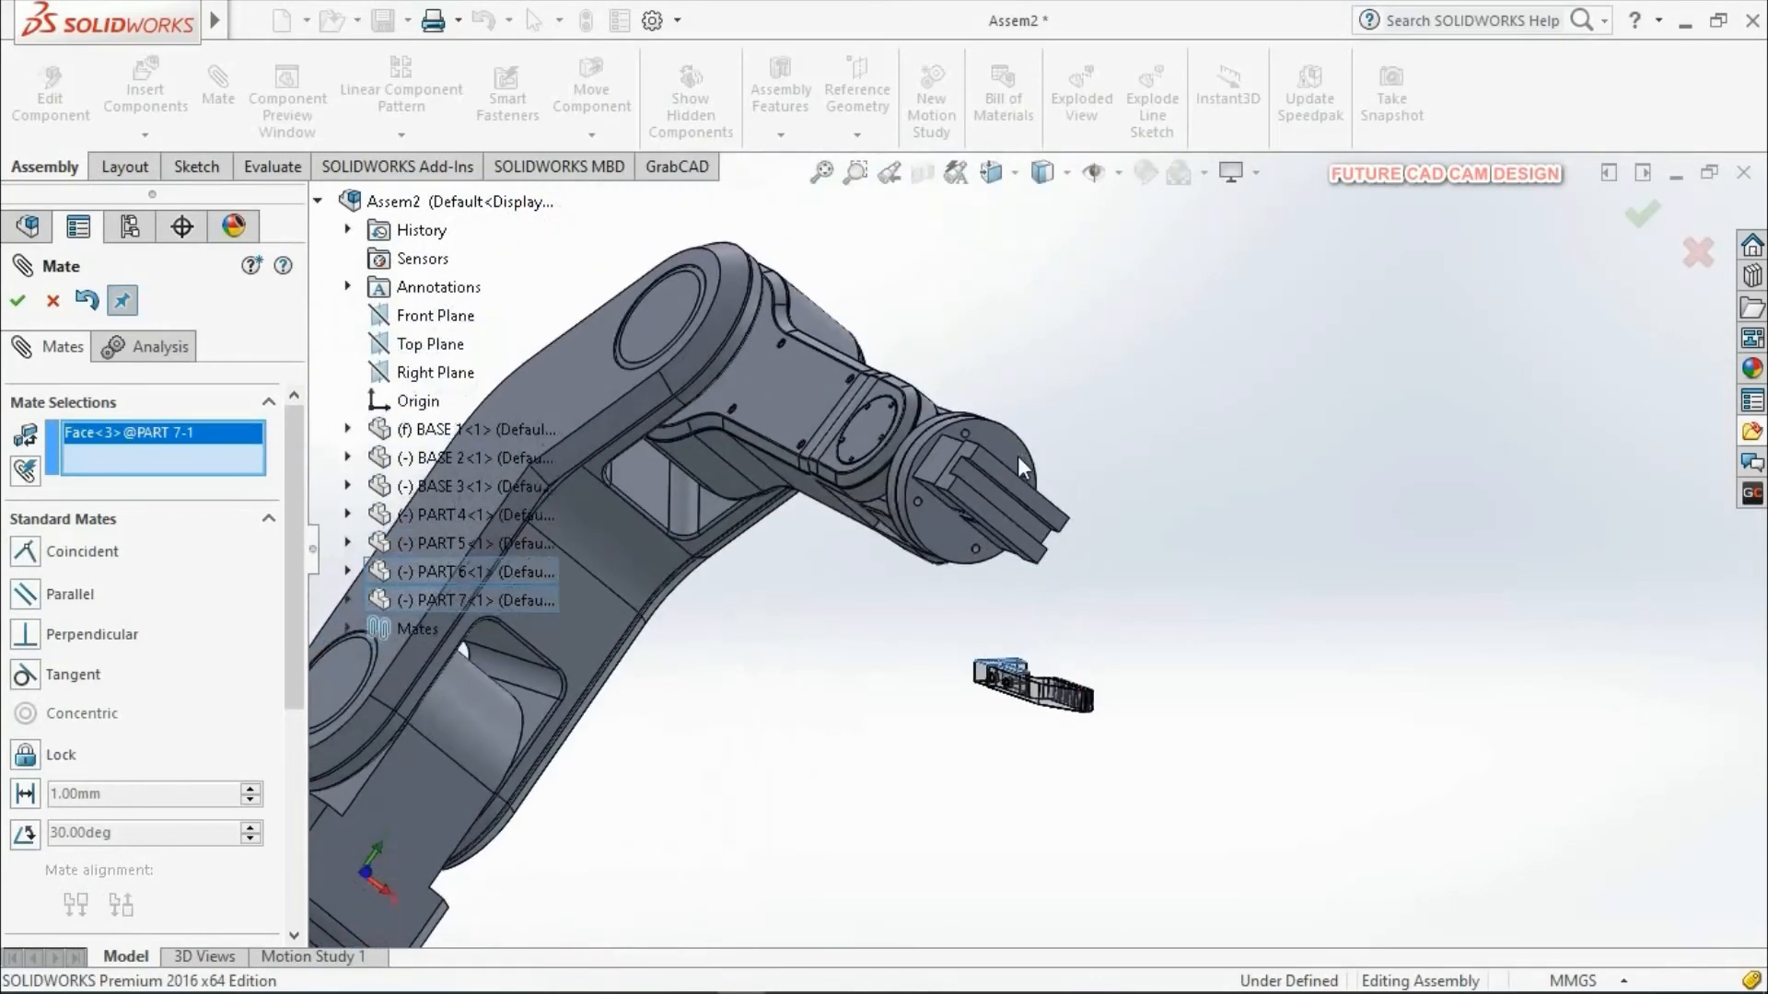
scroll(1018, 456, "down", 6)
scroll(948, 552, "down", 2)
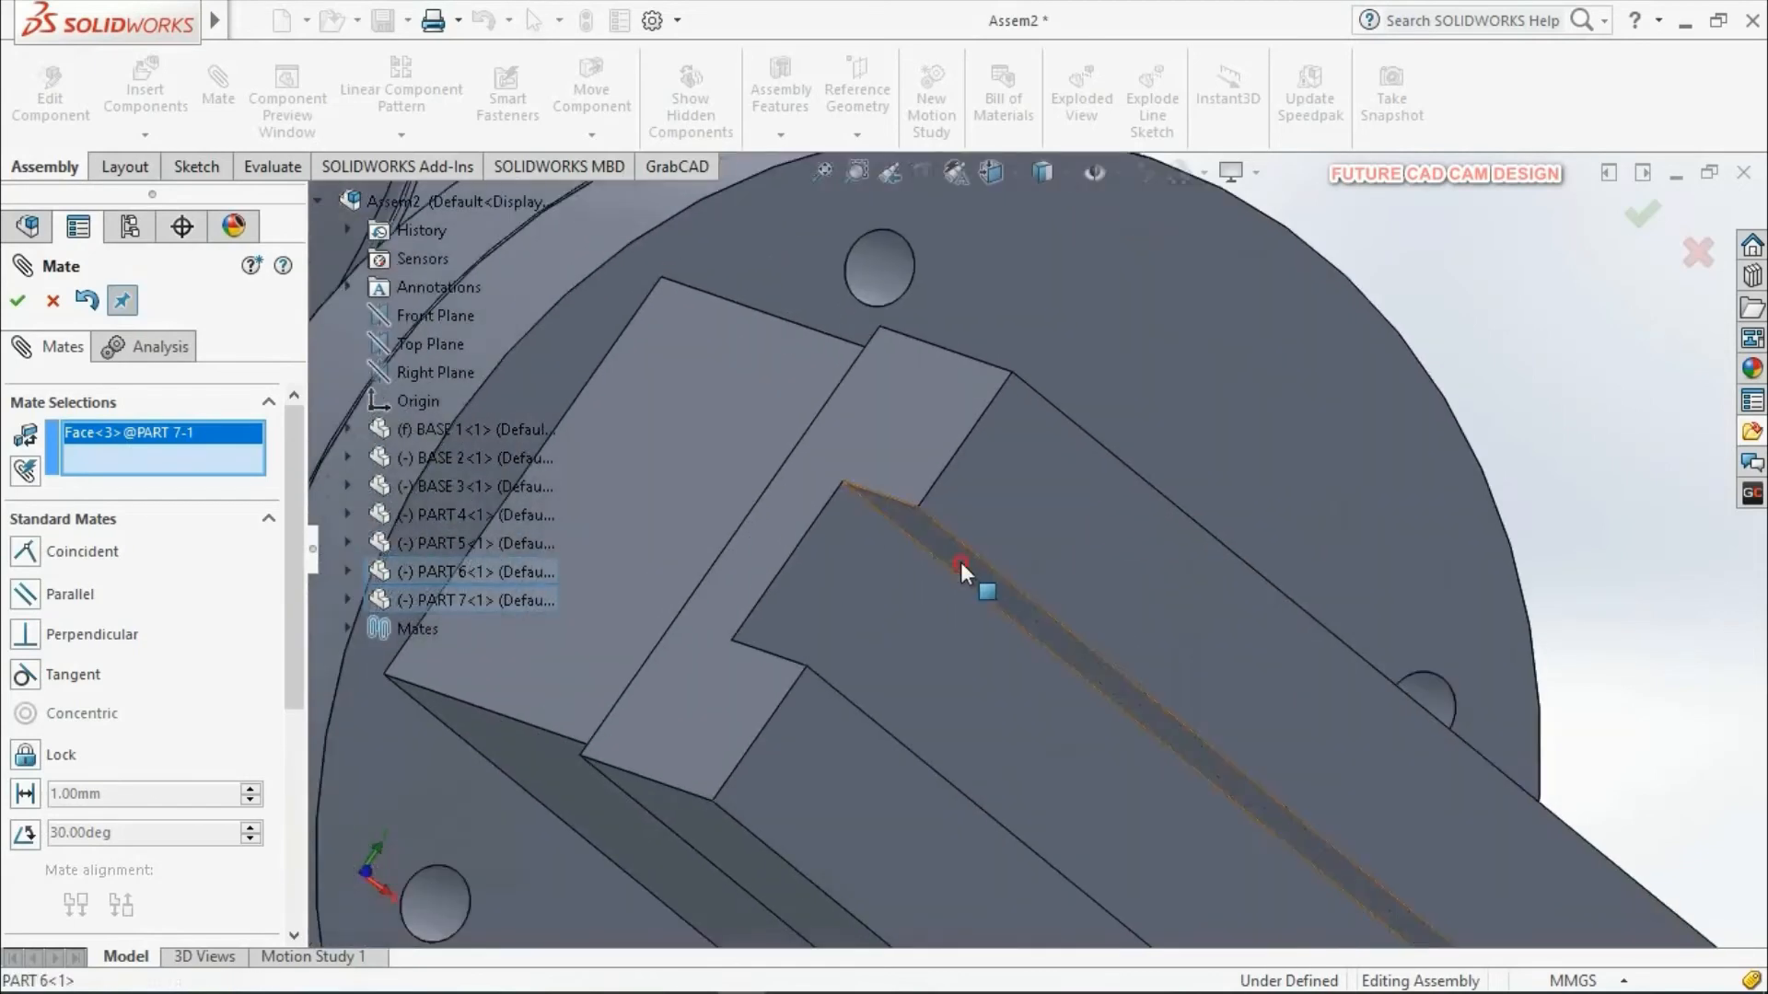
left_click(963, 564)
left_click(941, 661)
scroll(1030, 552, "up", 6)
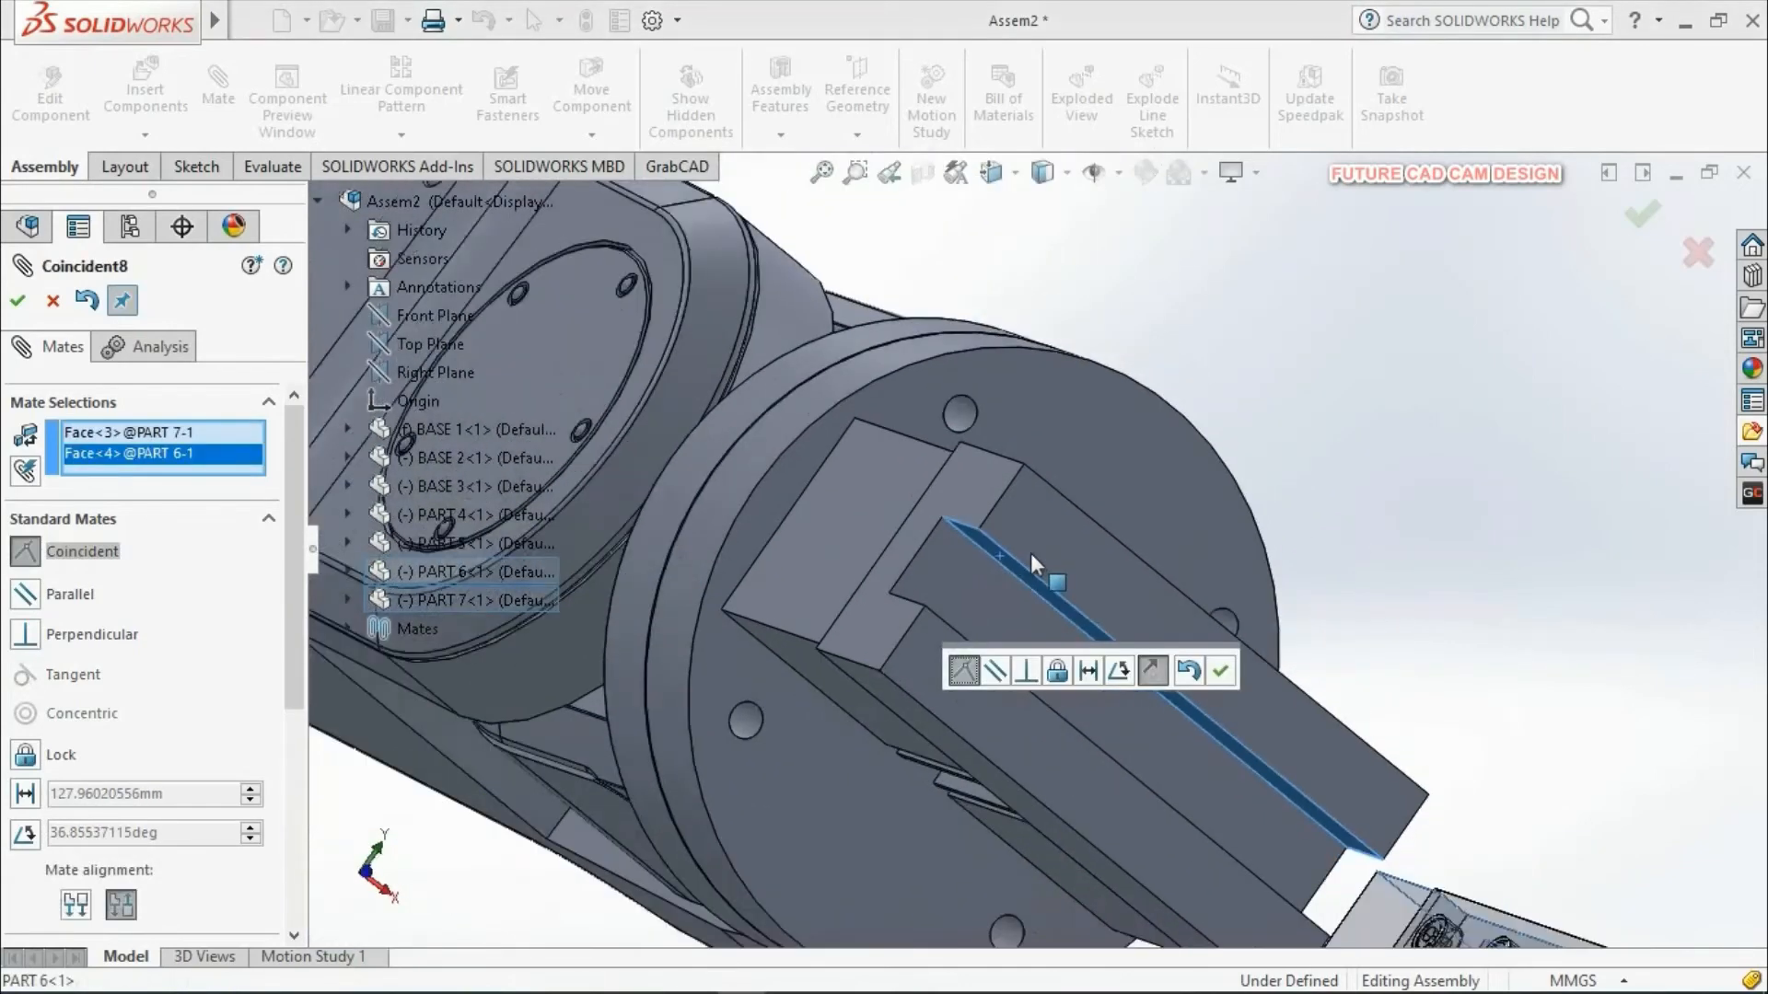
left_click(1220, 670)
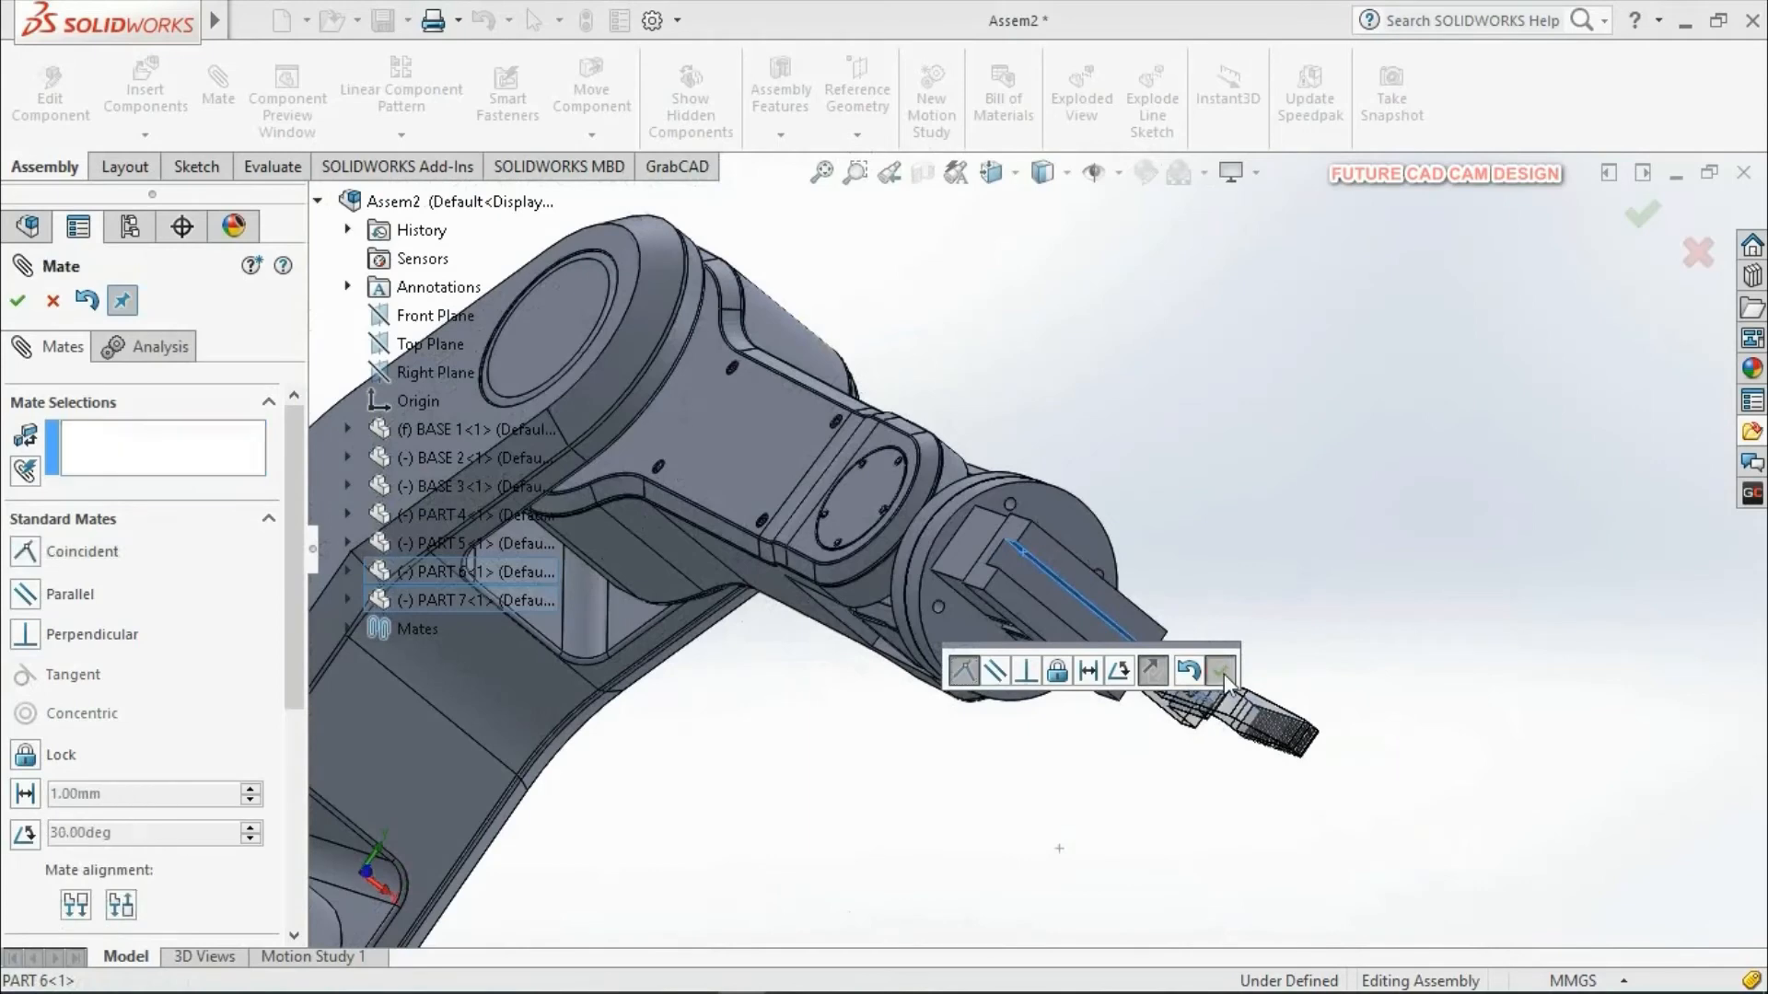
Step: Move PART 7 into PART 6's slot and swing PART 6 so its slotted end faces outward with the jaw hanging from it
scroll(1213, 595, "up", 3)
middle_click_drag(1215, 597, 1117, 703)
scroll(1132, 534, "down", 6)
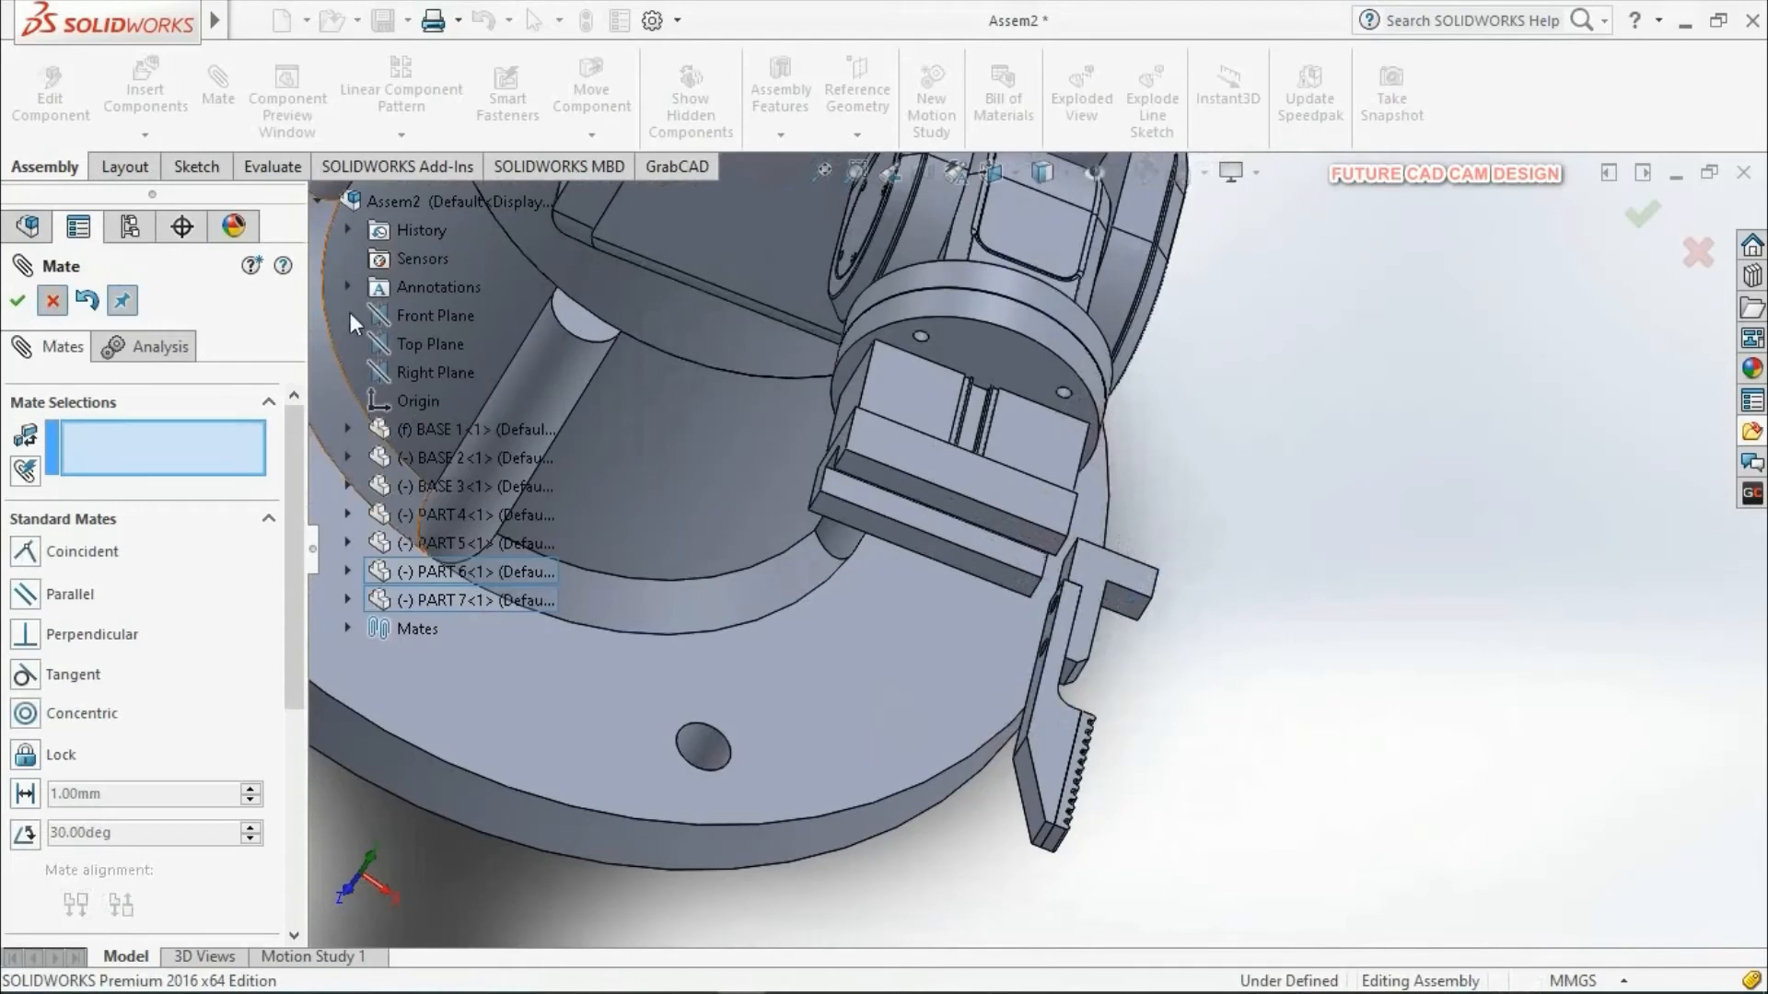
key("Escape")
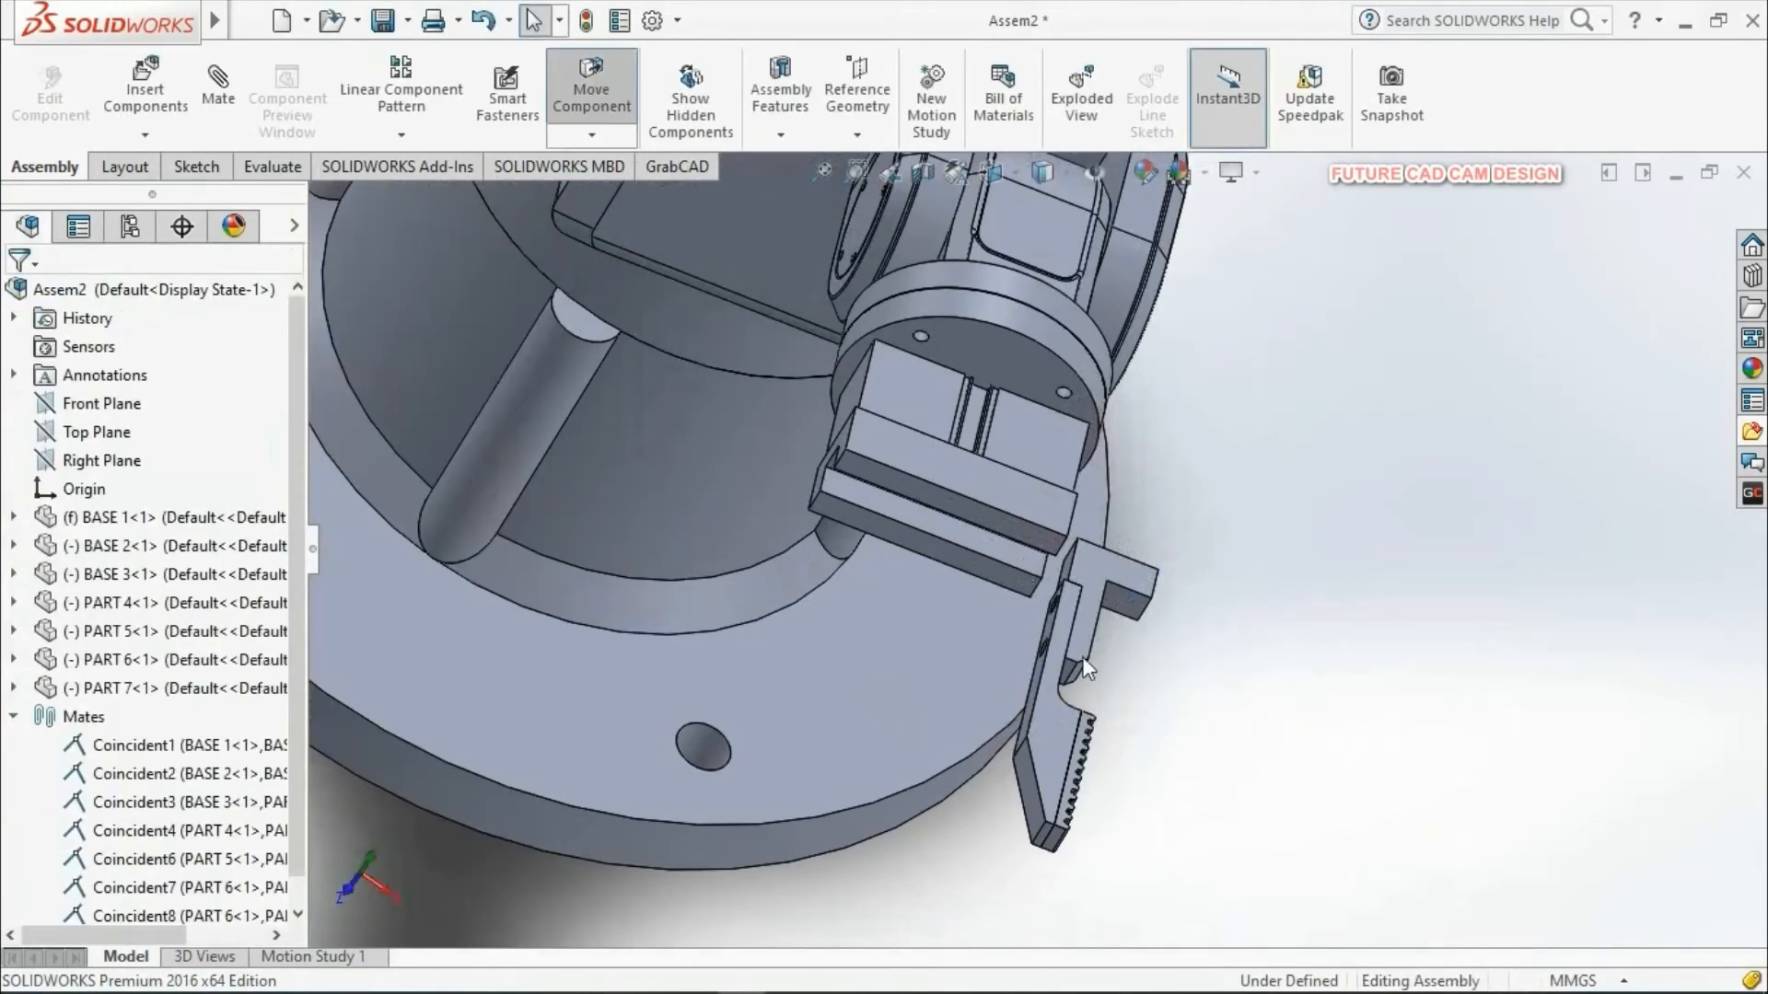
left_click_drag(1109, 580, 881, 518)
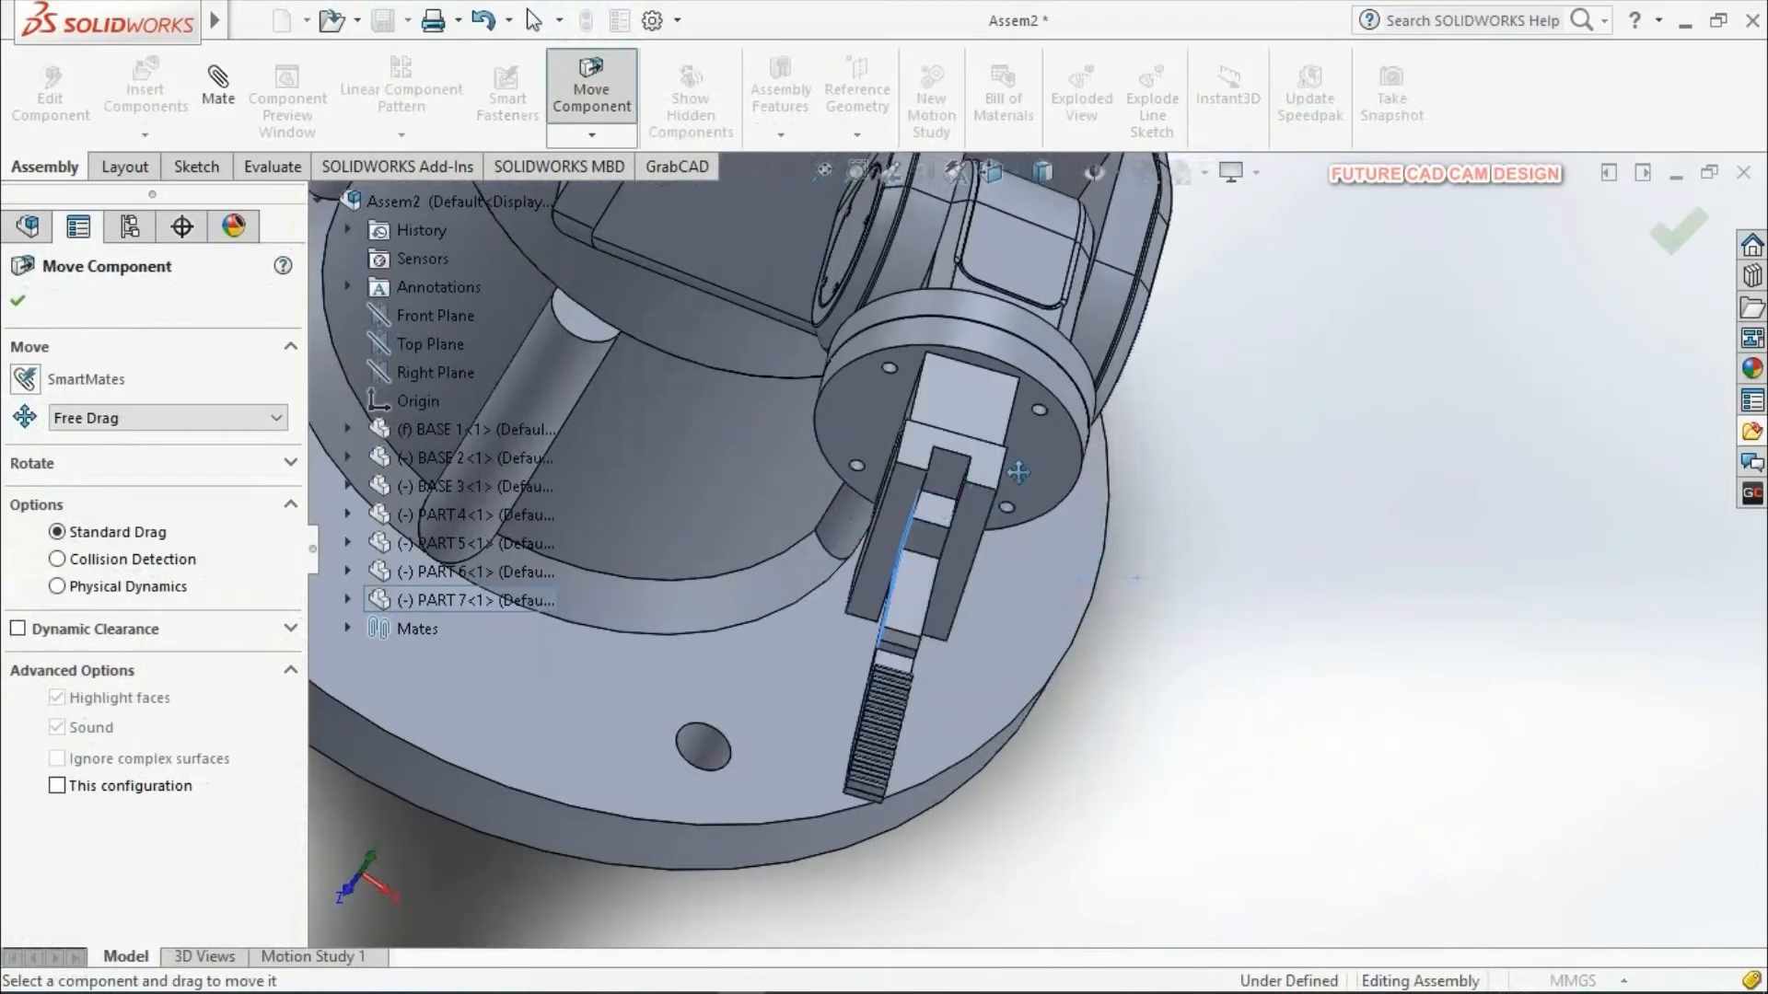
left_click_drag(989, 471, 1140, 801)
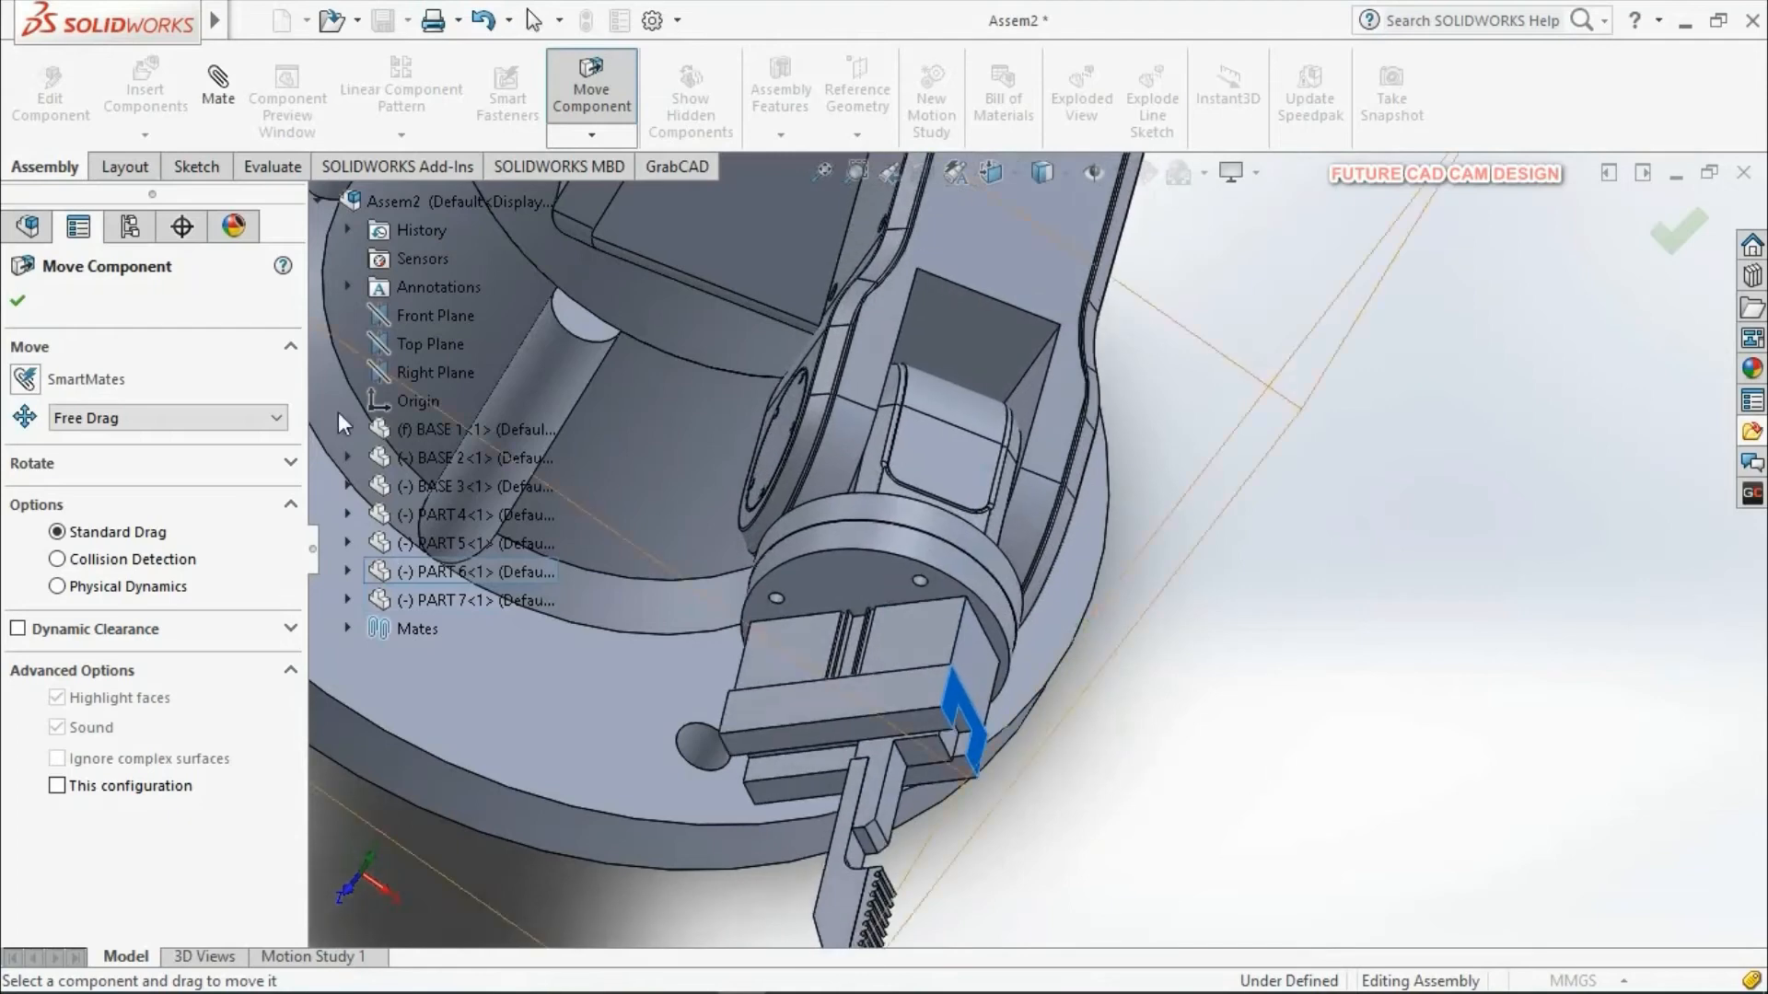
left_click(25, 296)
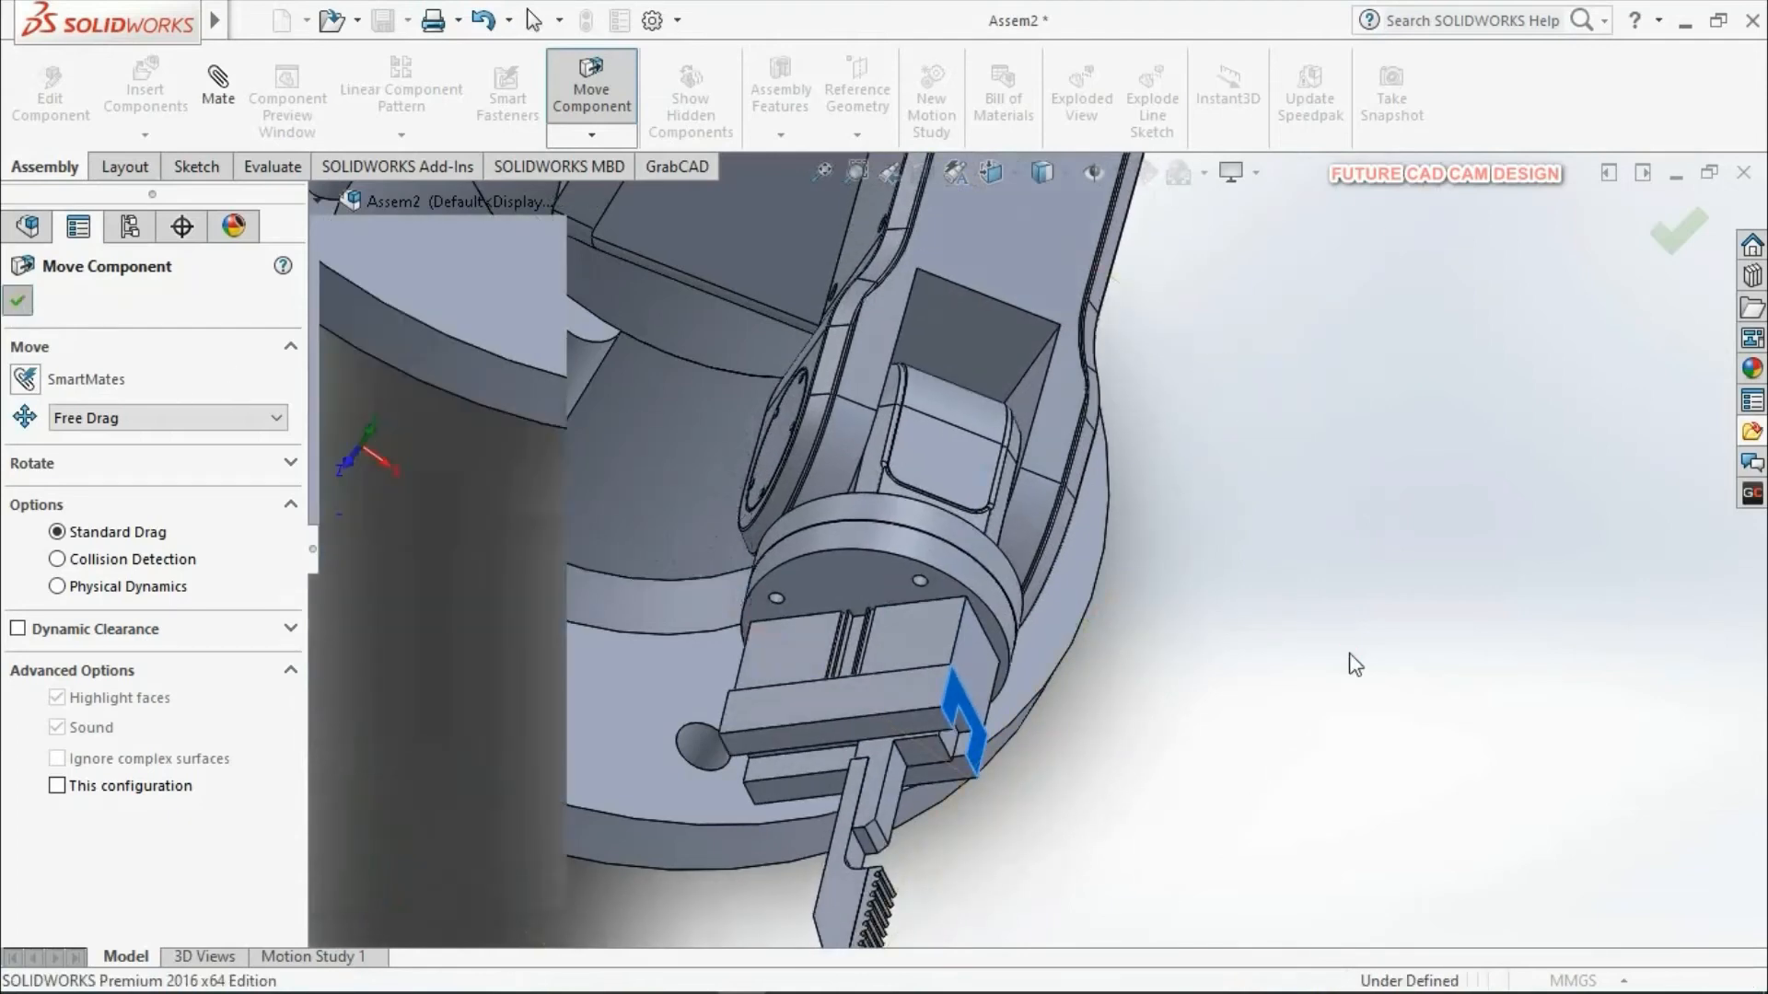
Step: Slide PART 7 along PART 6's slot to near one end and adjust the pose of the wrist and arm
scroll(1077, 717, "up", 2)
scroll(892, 725, "down", 3)
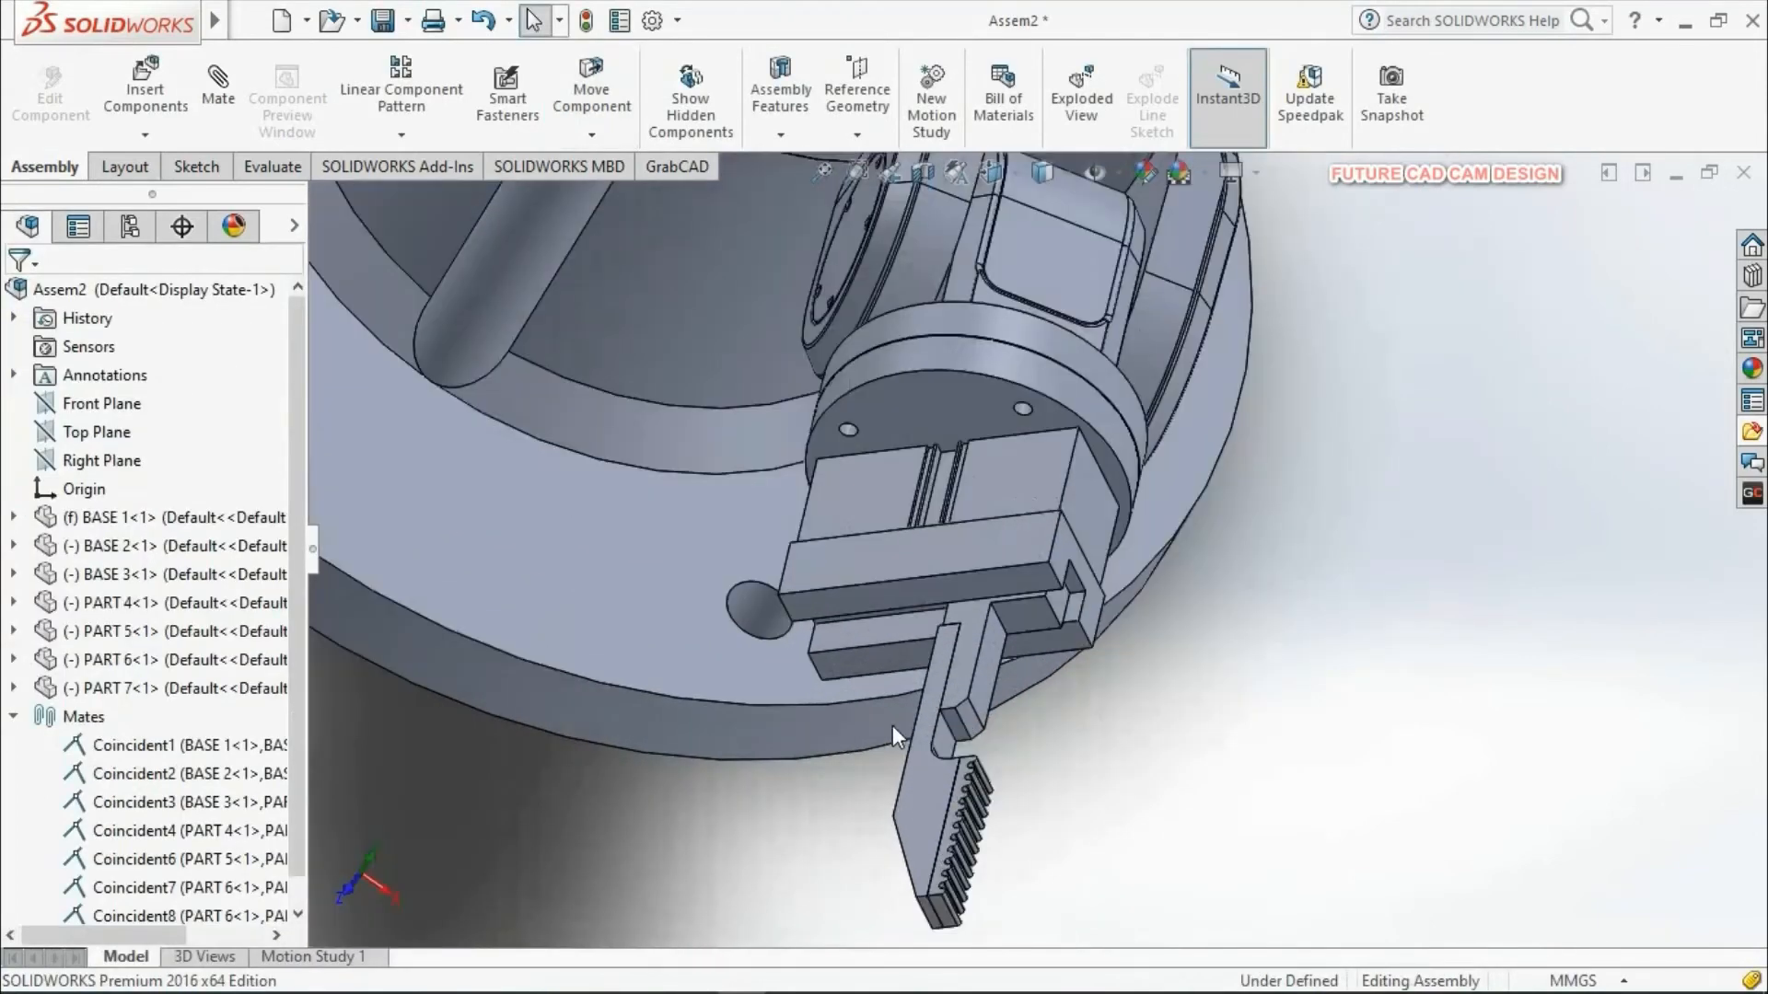
left_click_drag(915, 649, 1121, 633)
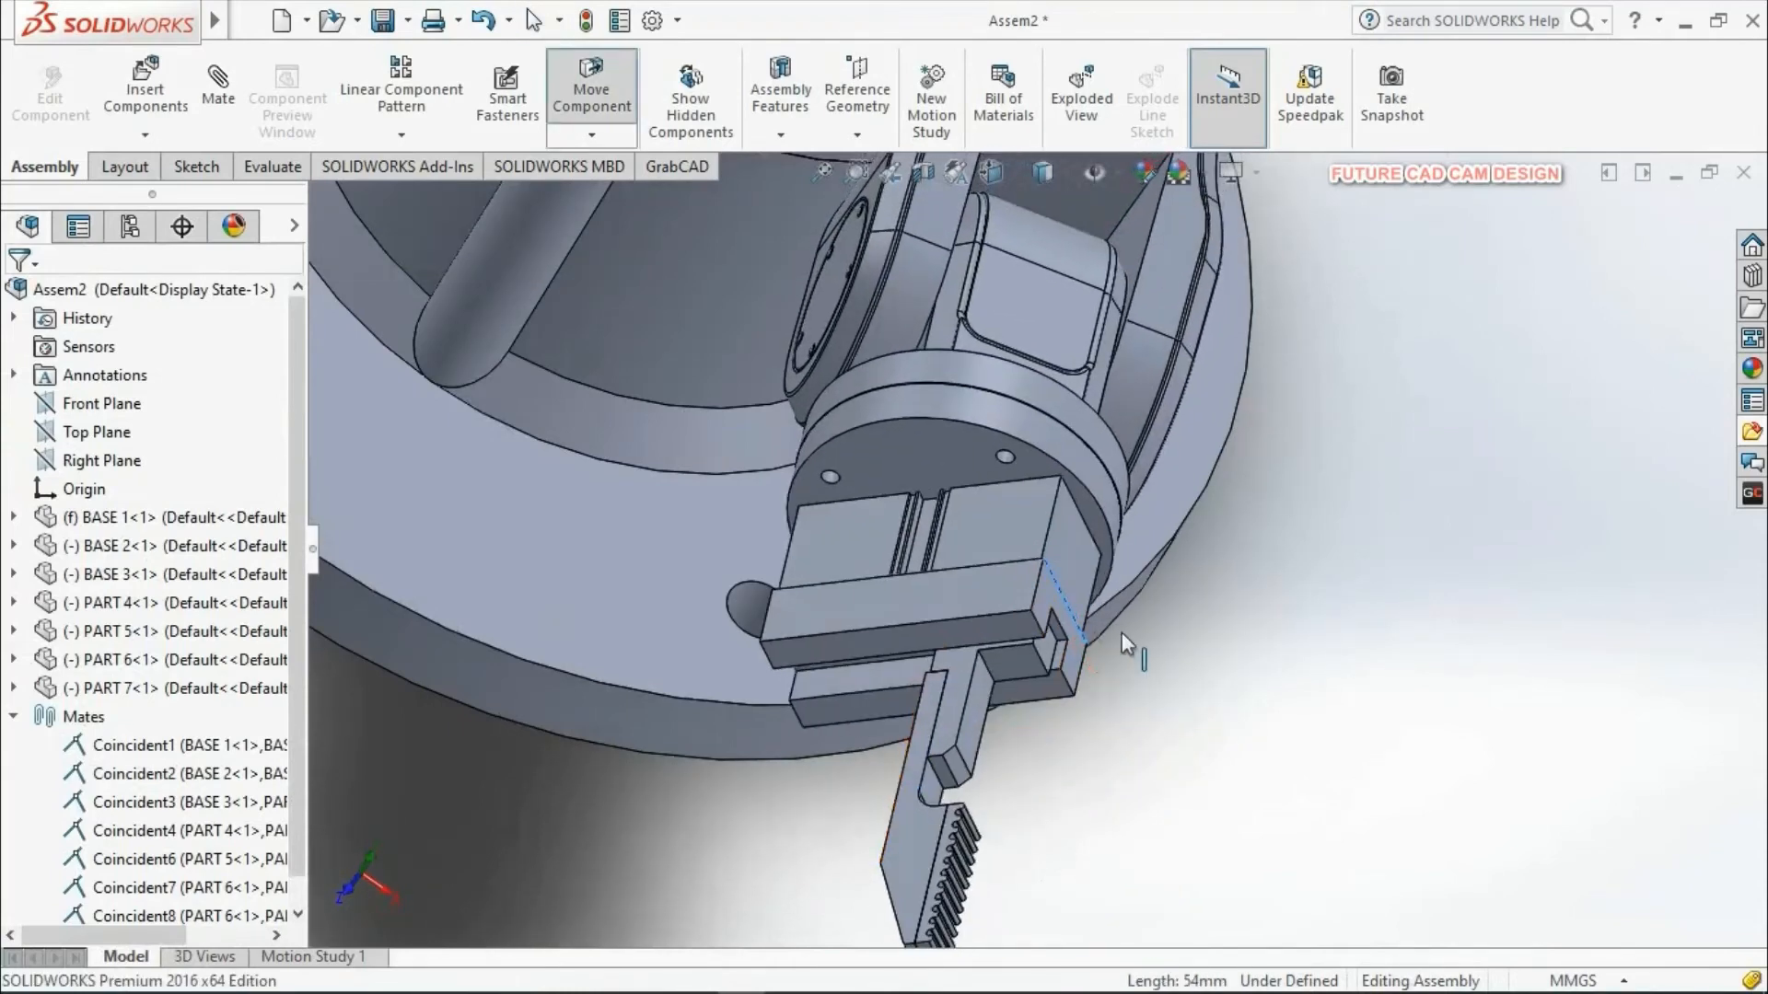
scroll(1169, 603, "up", 6)
scroll(1095, 660, "up", 1)
middle_click_drag(876, 654, 963, 650)
scroll(1039, 611, "down", 6)
left_click_drag(997, 613, 905, 640)
left_click_drag(990, 691, 816, 845)
scroll(1040, 704, "up", 4)
scroll(1008, 770, "up", 3)
middle_click_drag(1008, 771, 1027, 578)
scroll(1024, 705, "down", 3)
left_click_drag(994, 722, 1075, 669)
scroll(915, 789, "up", 1)
middle_click_drag(915, 789, 828, 766)
scroll(909, 701, "up", 3)
scroll(855, 754, "down", 2)
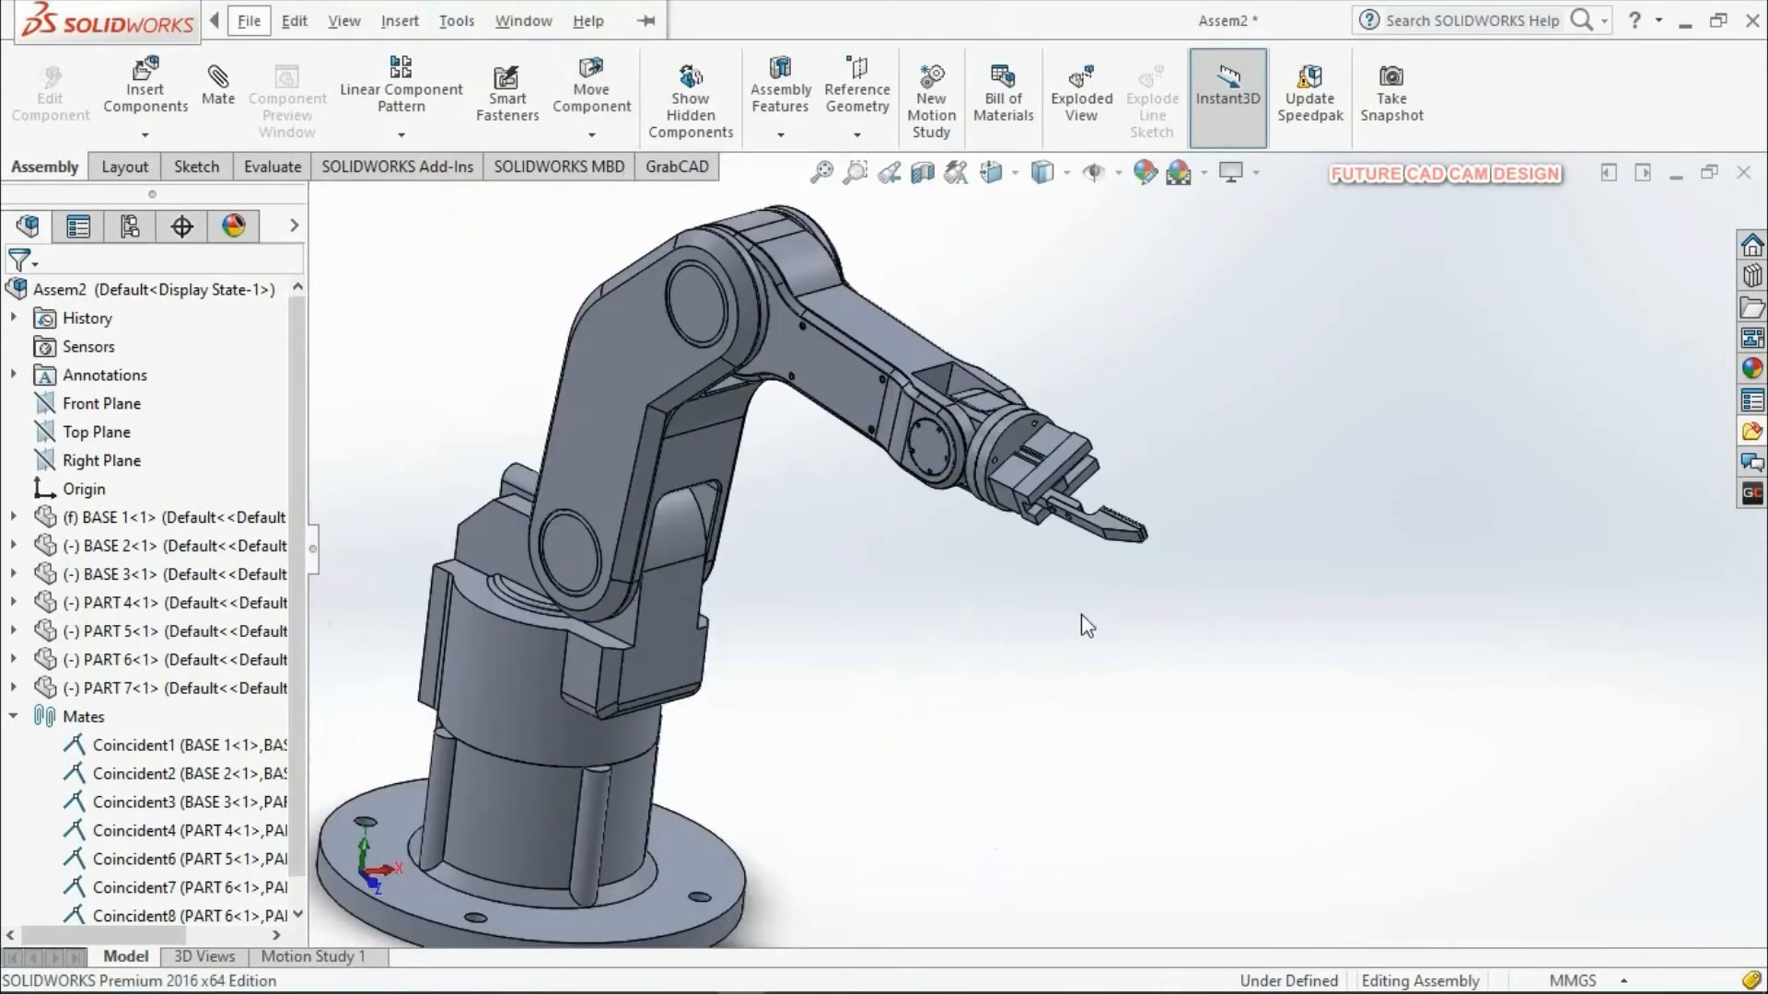
Step: Mirror PART 7 about PART 6's Right Plane to create the opposite gripper jaw
middle_click_drag(1082, 615, 1032, 609)
scroll(1096, 524, "down", 5)
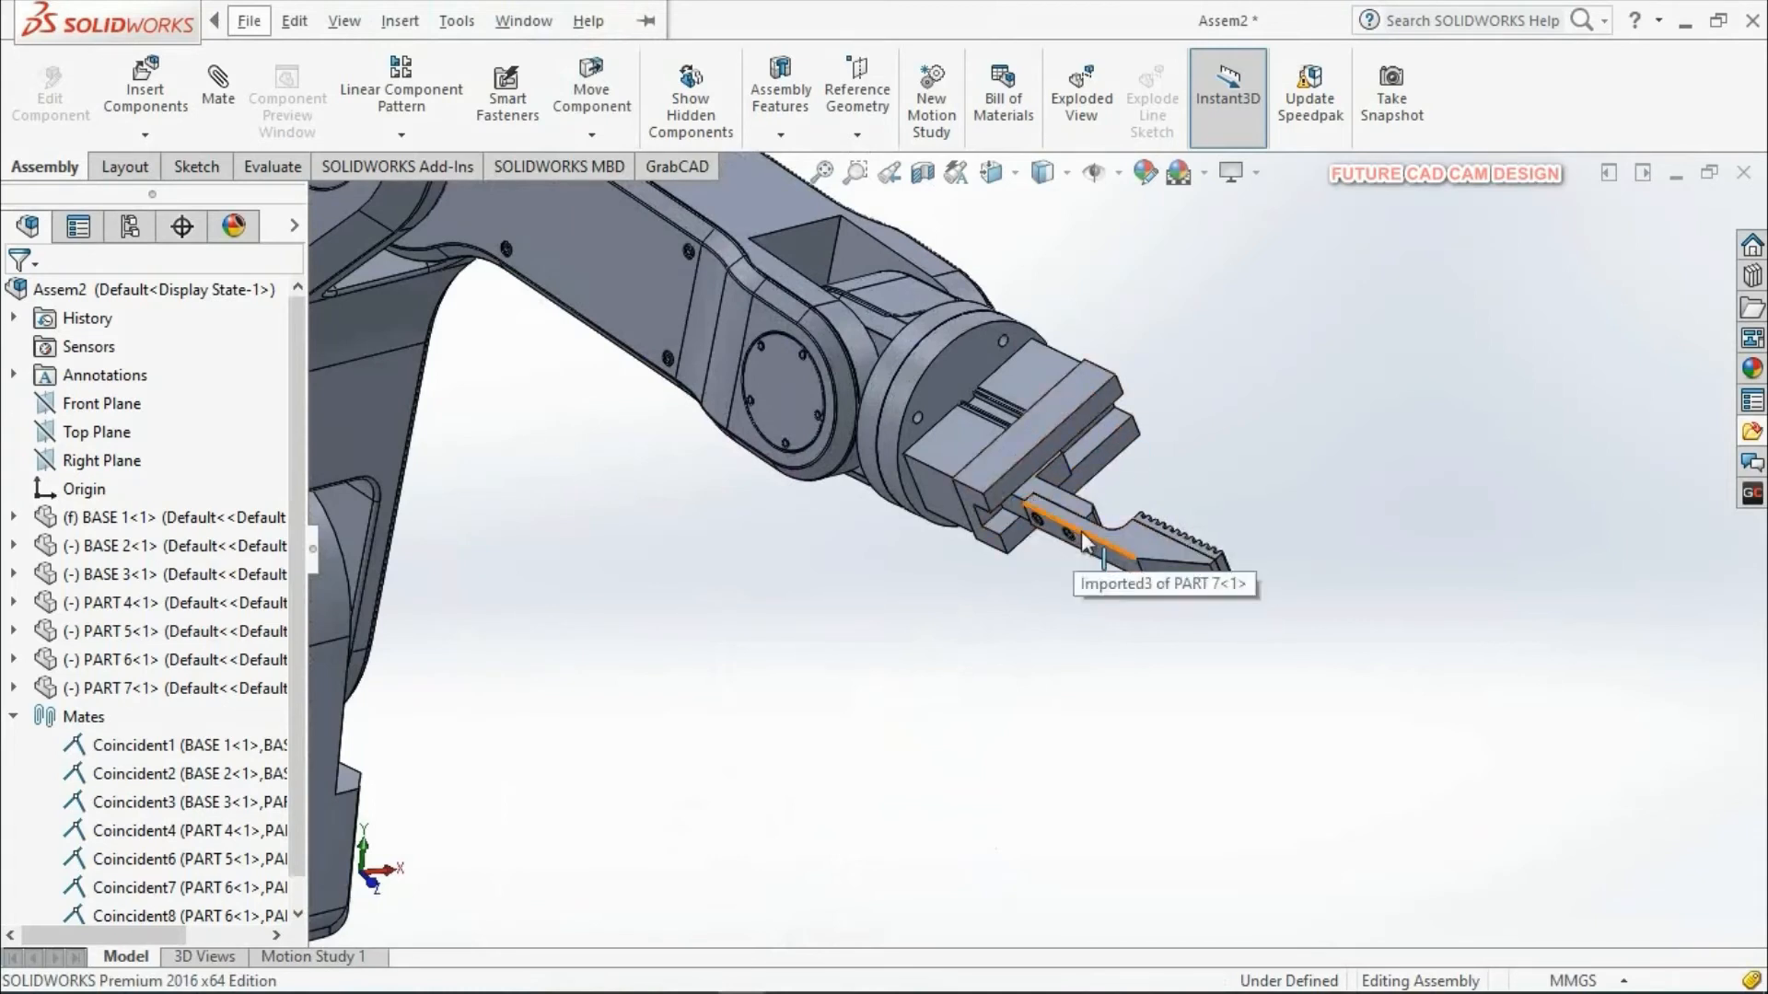
left_click(1094, 606)
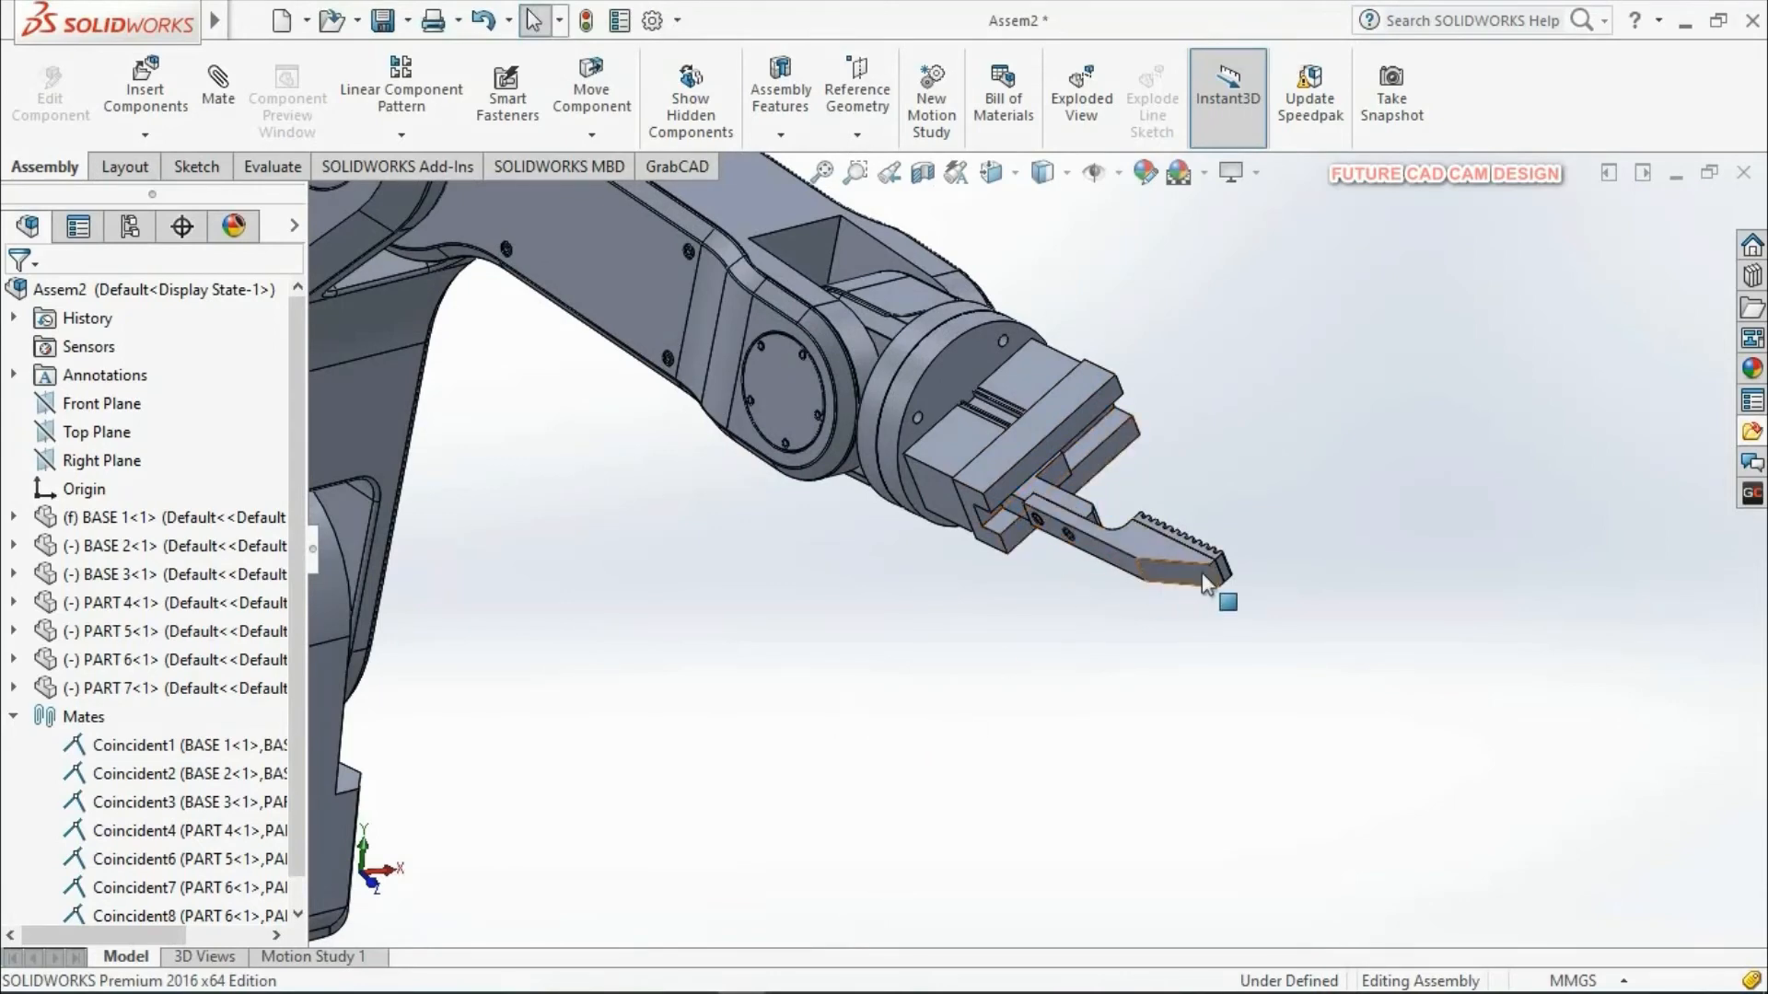
scroll(1204, 583, "up", 6)
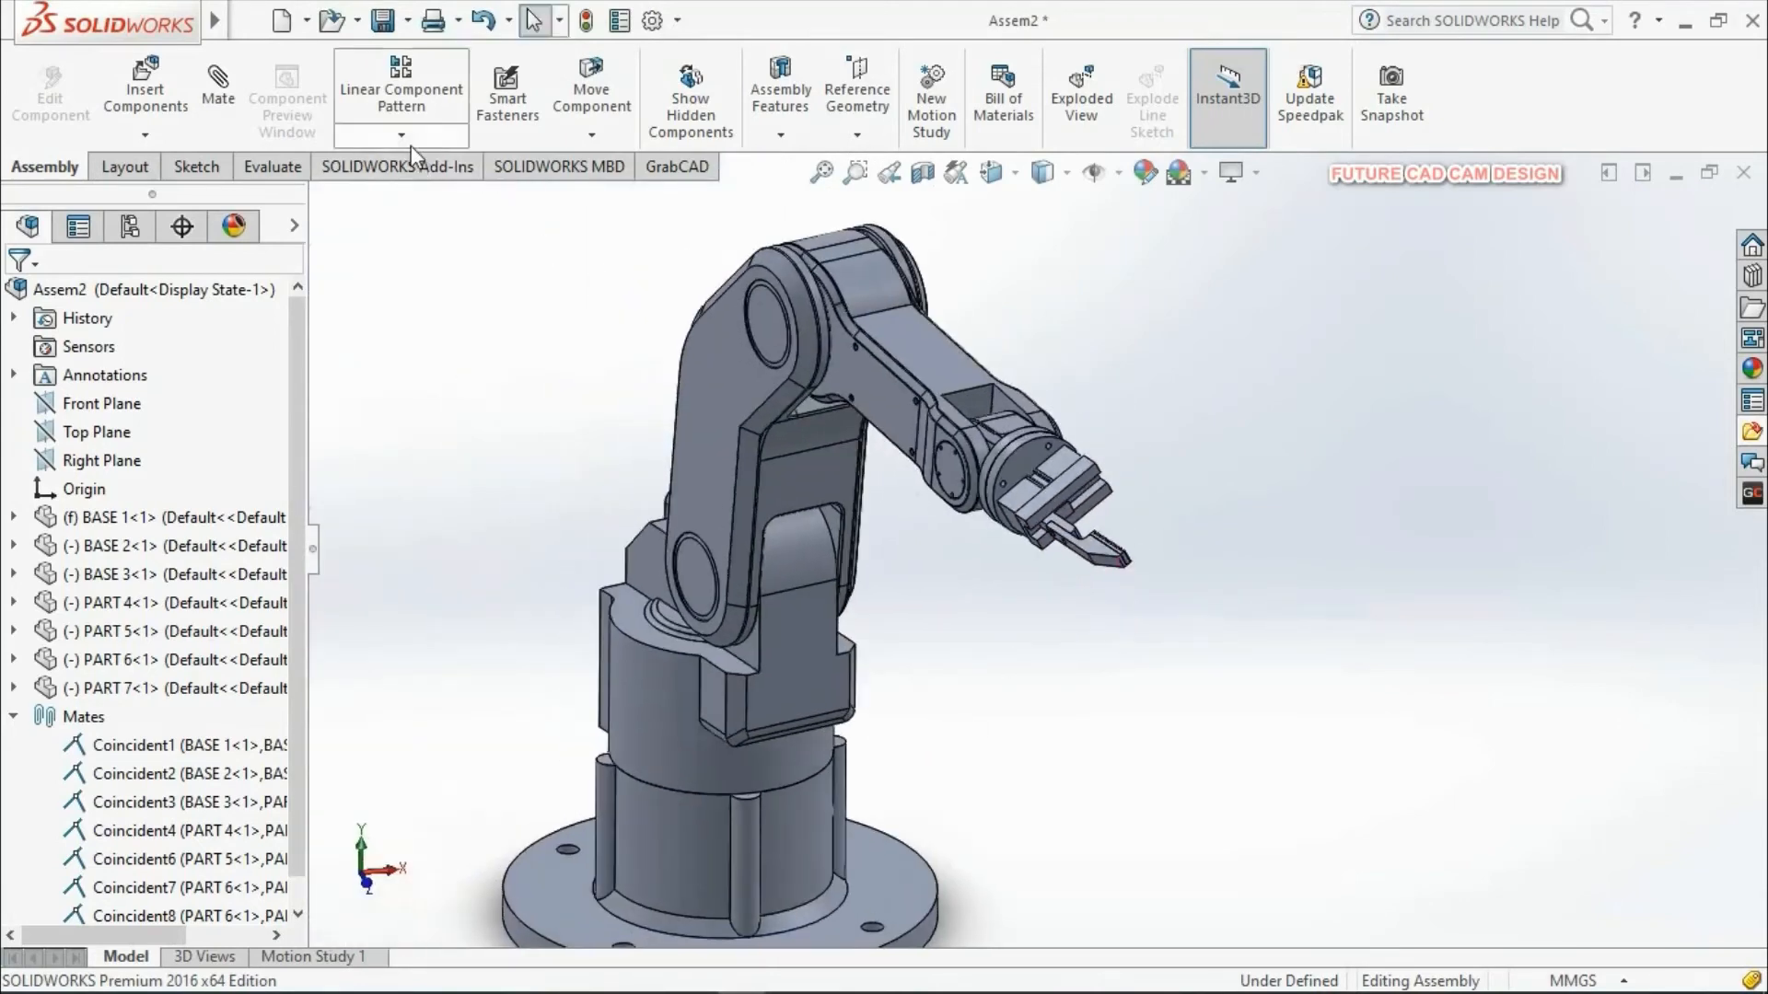
left_click(407, 140)
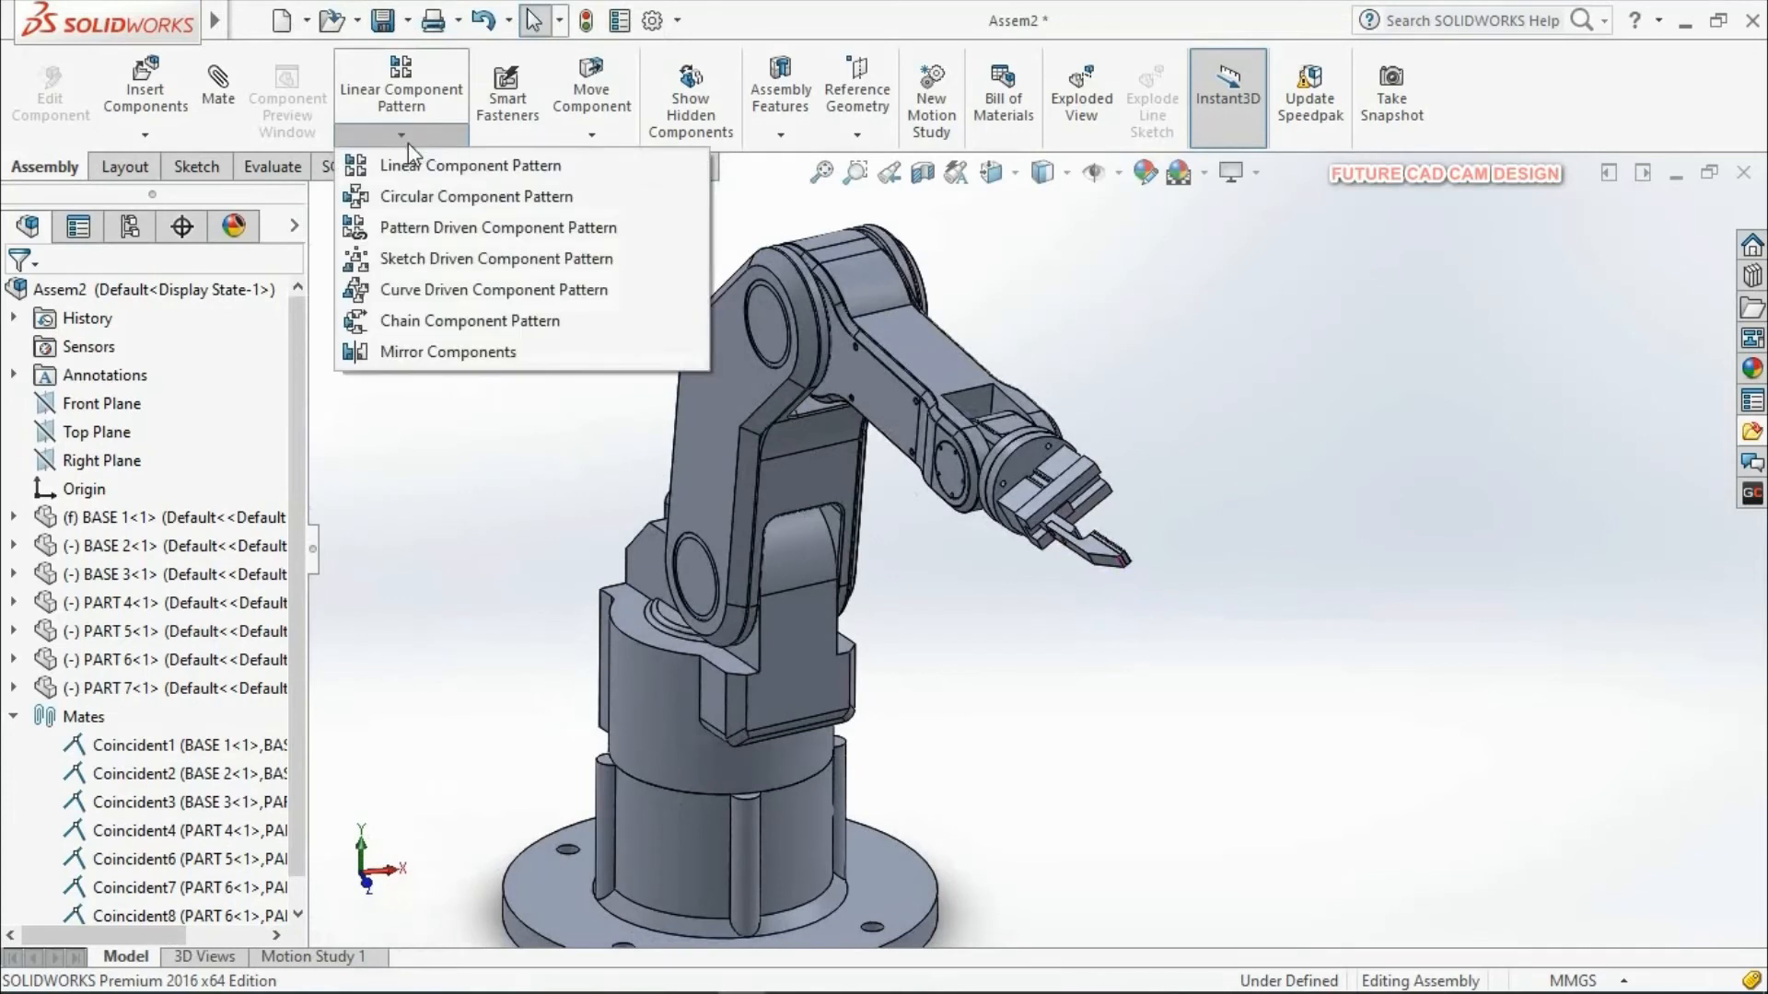
left_click(455, 351)
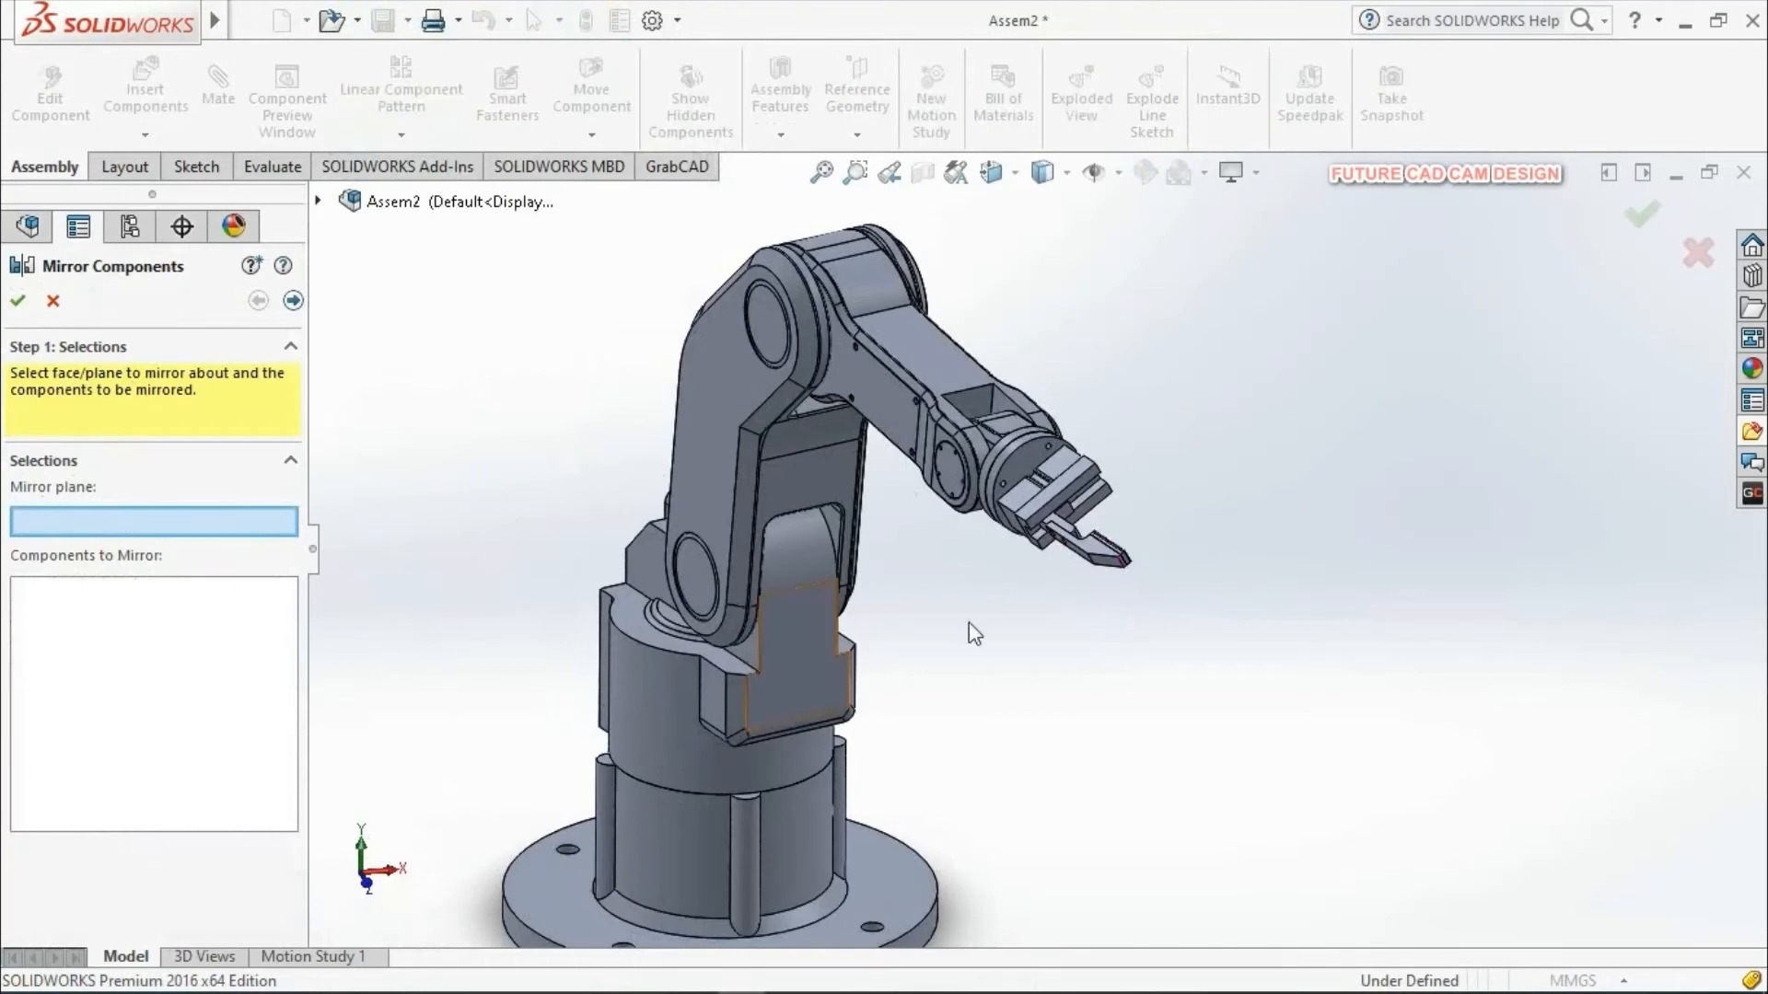
left_click(319, 201)
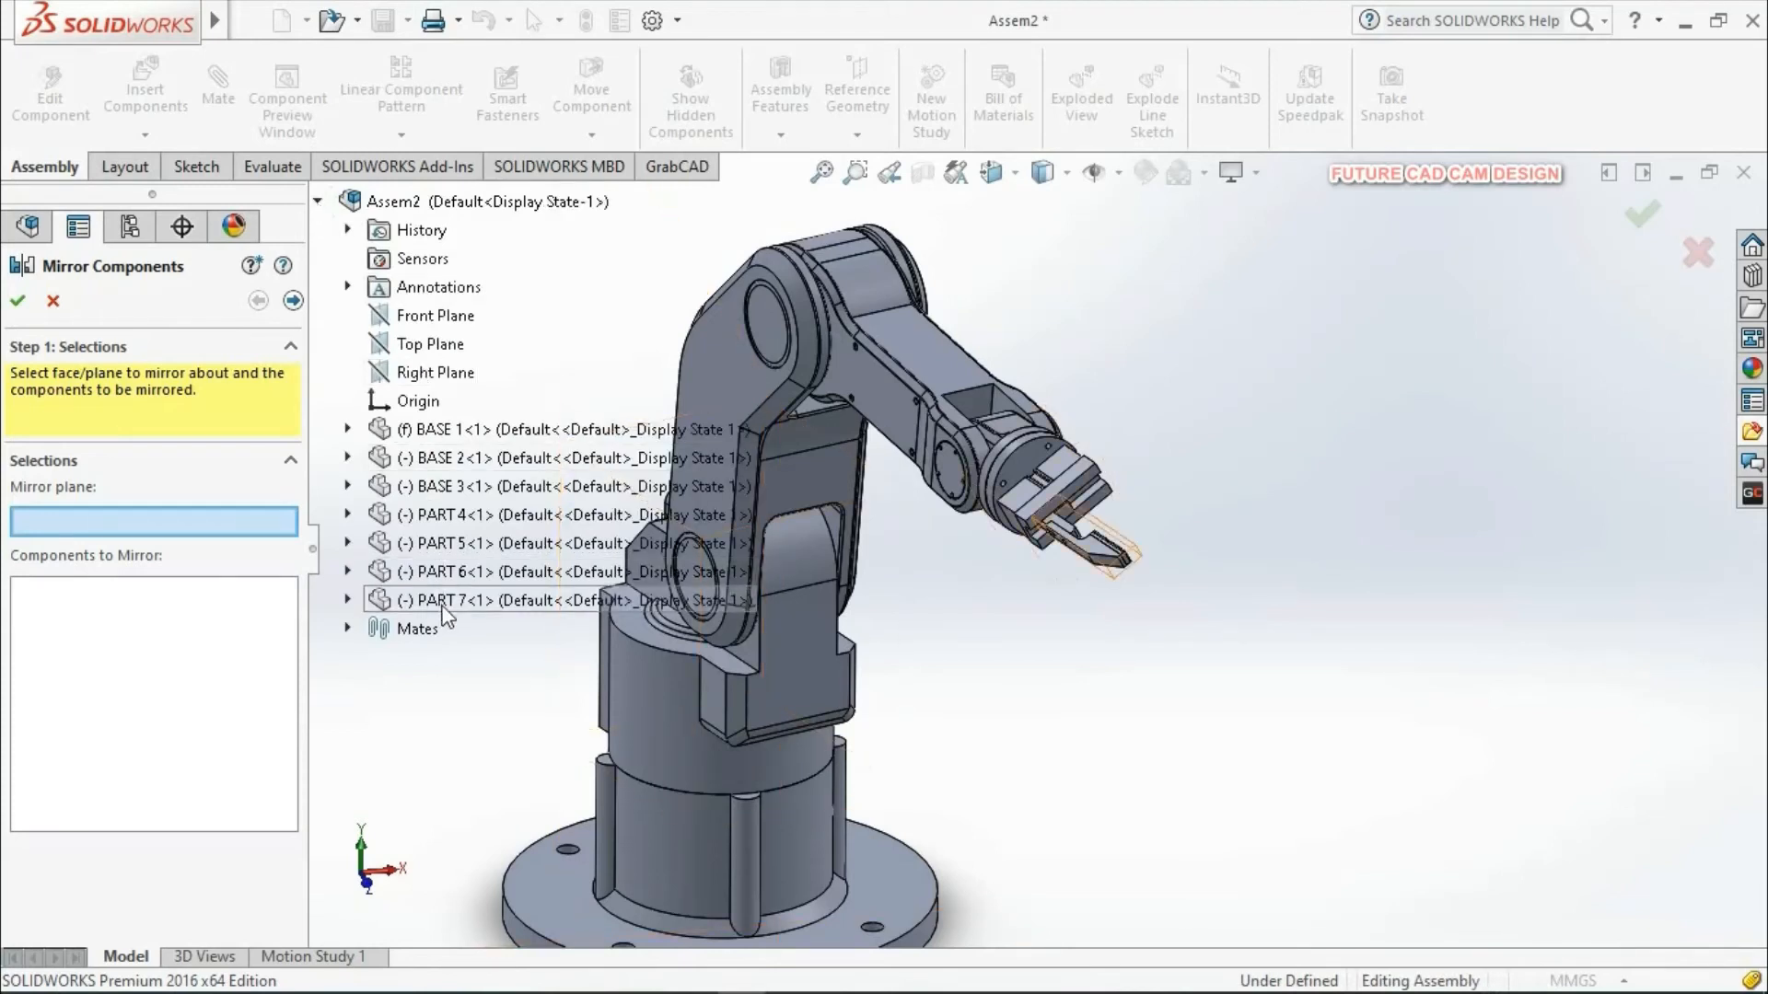
left_click(348, 572)
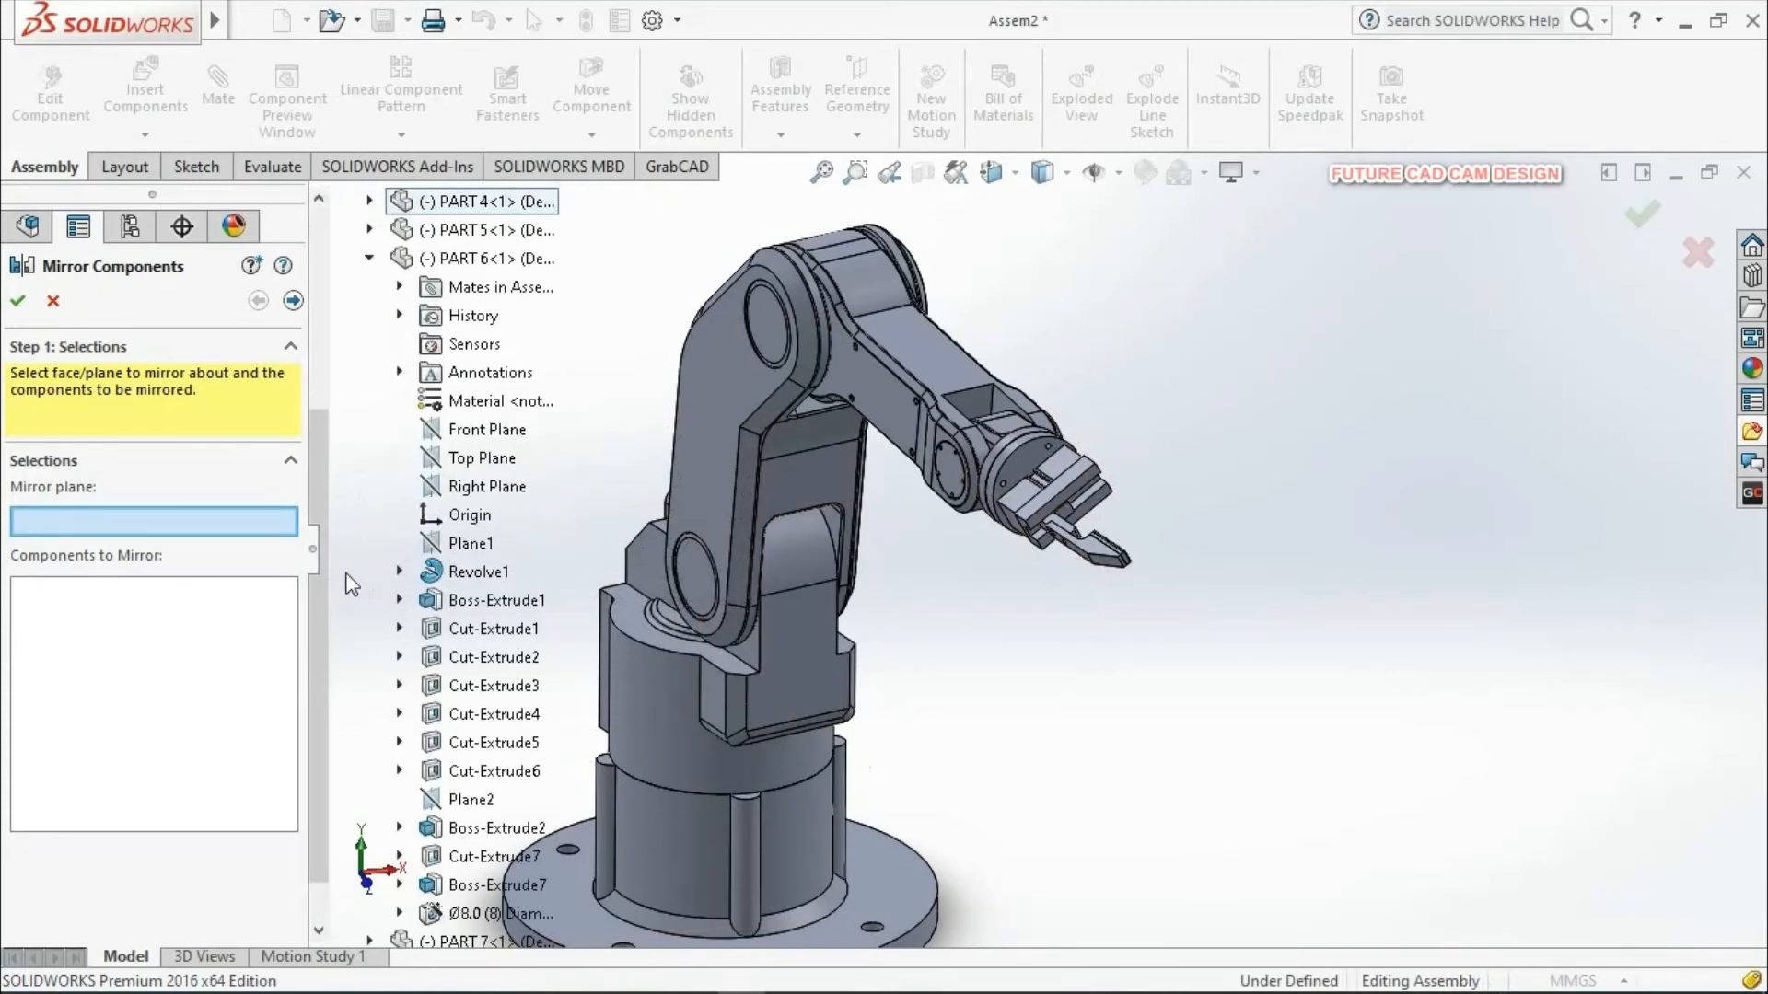
left_click(474, 488)
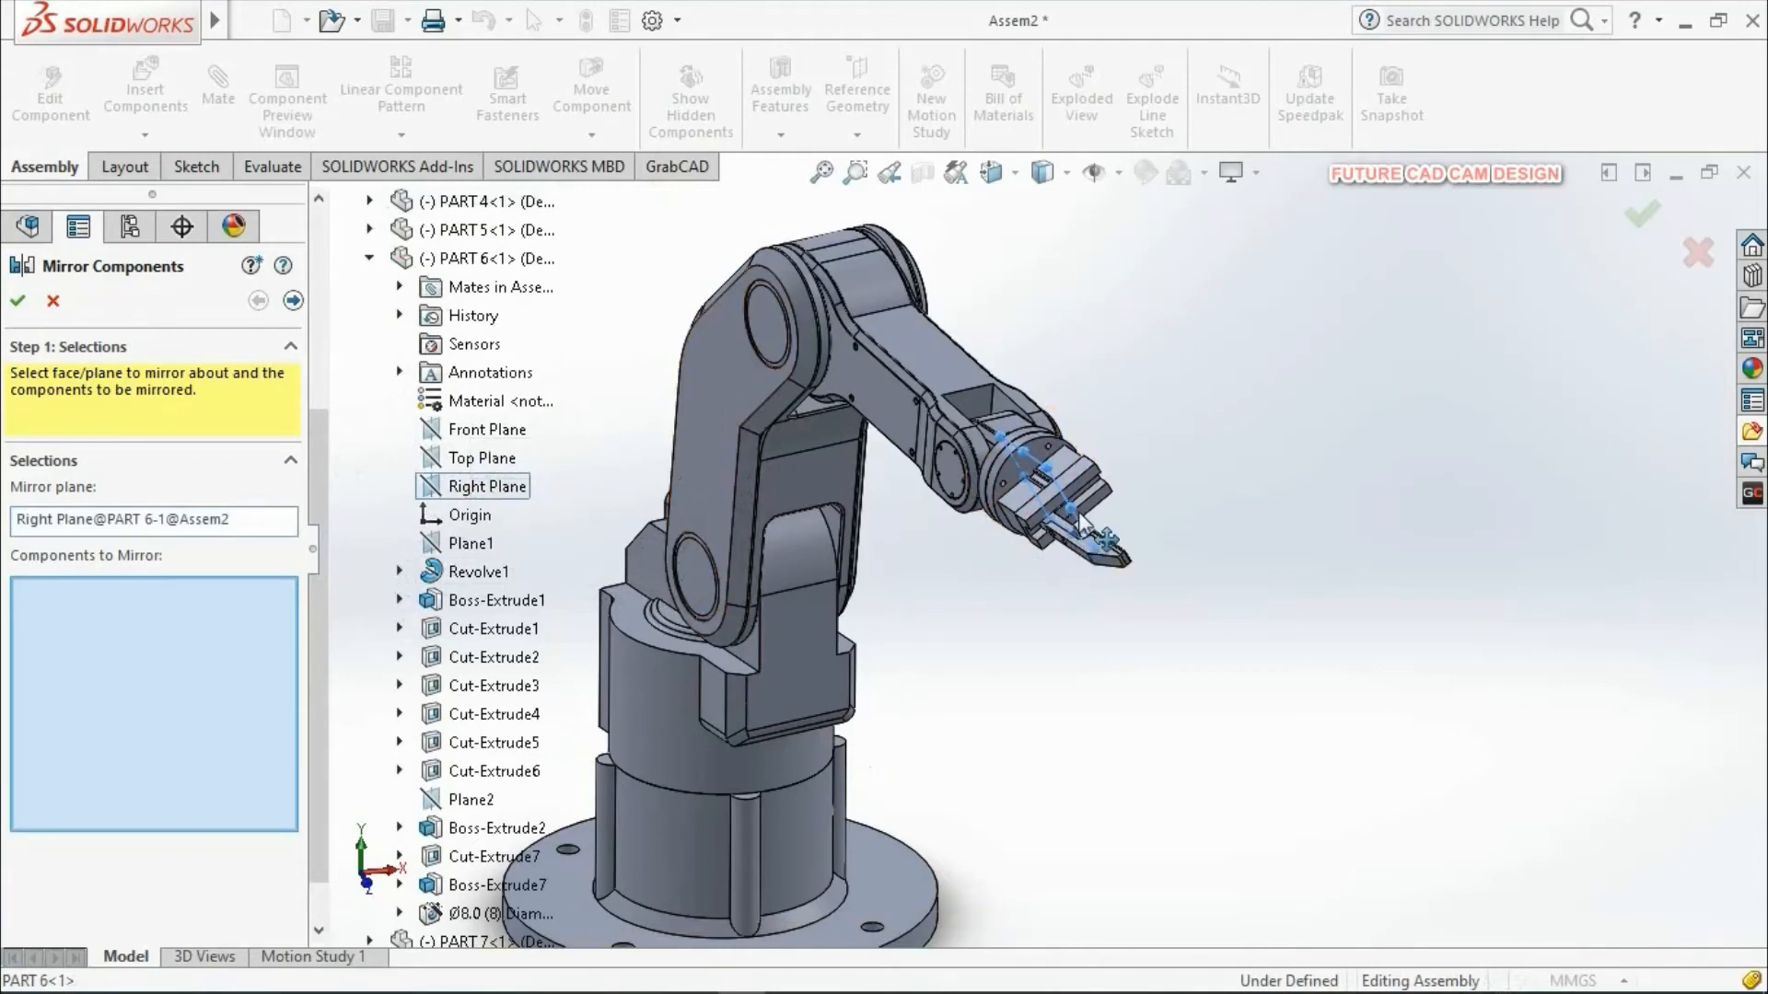
scroll(1085, 523, "down", 3)
scroll(1017, 515, "down", 2)
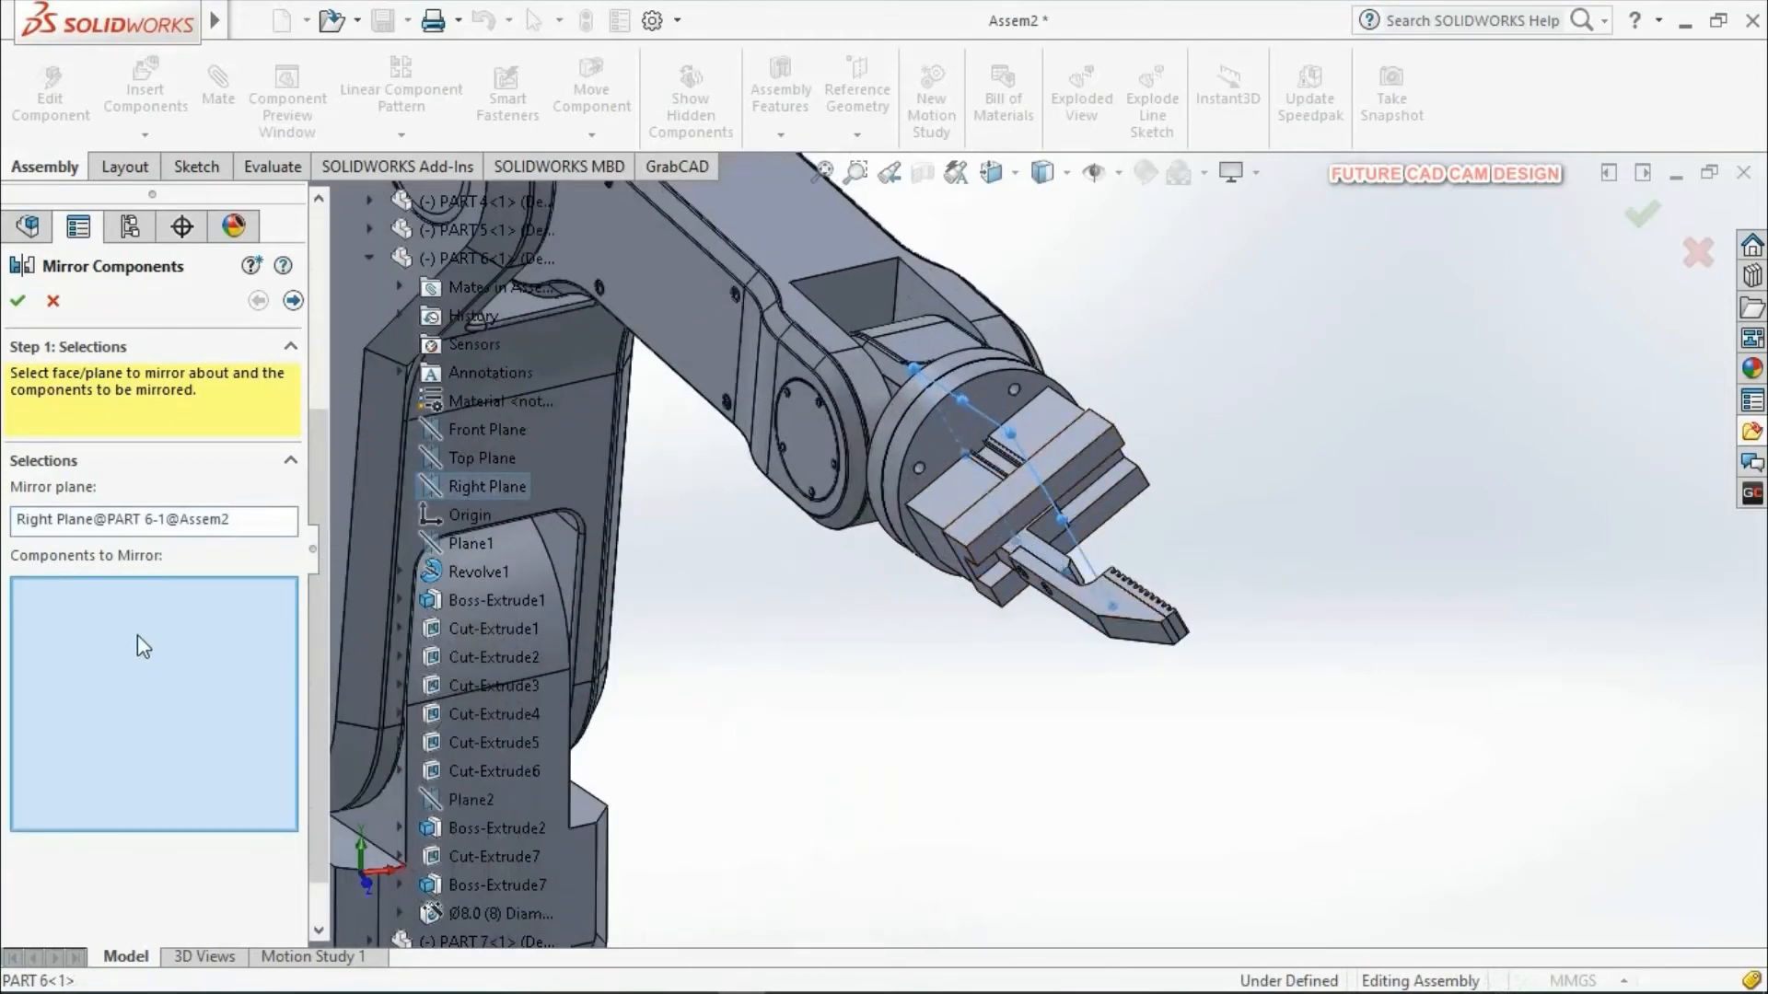
scroll(1096, 603, "down", 4)
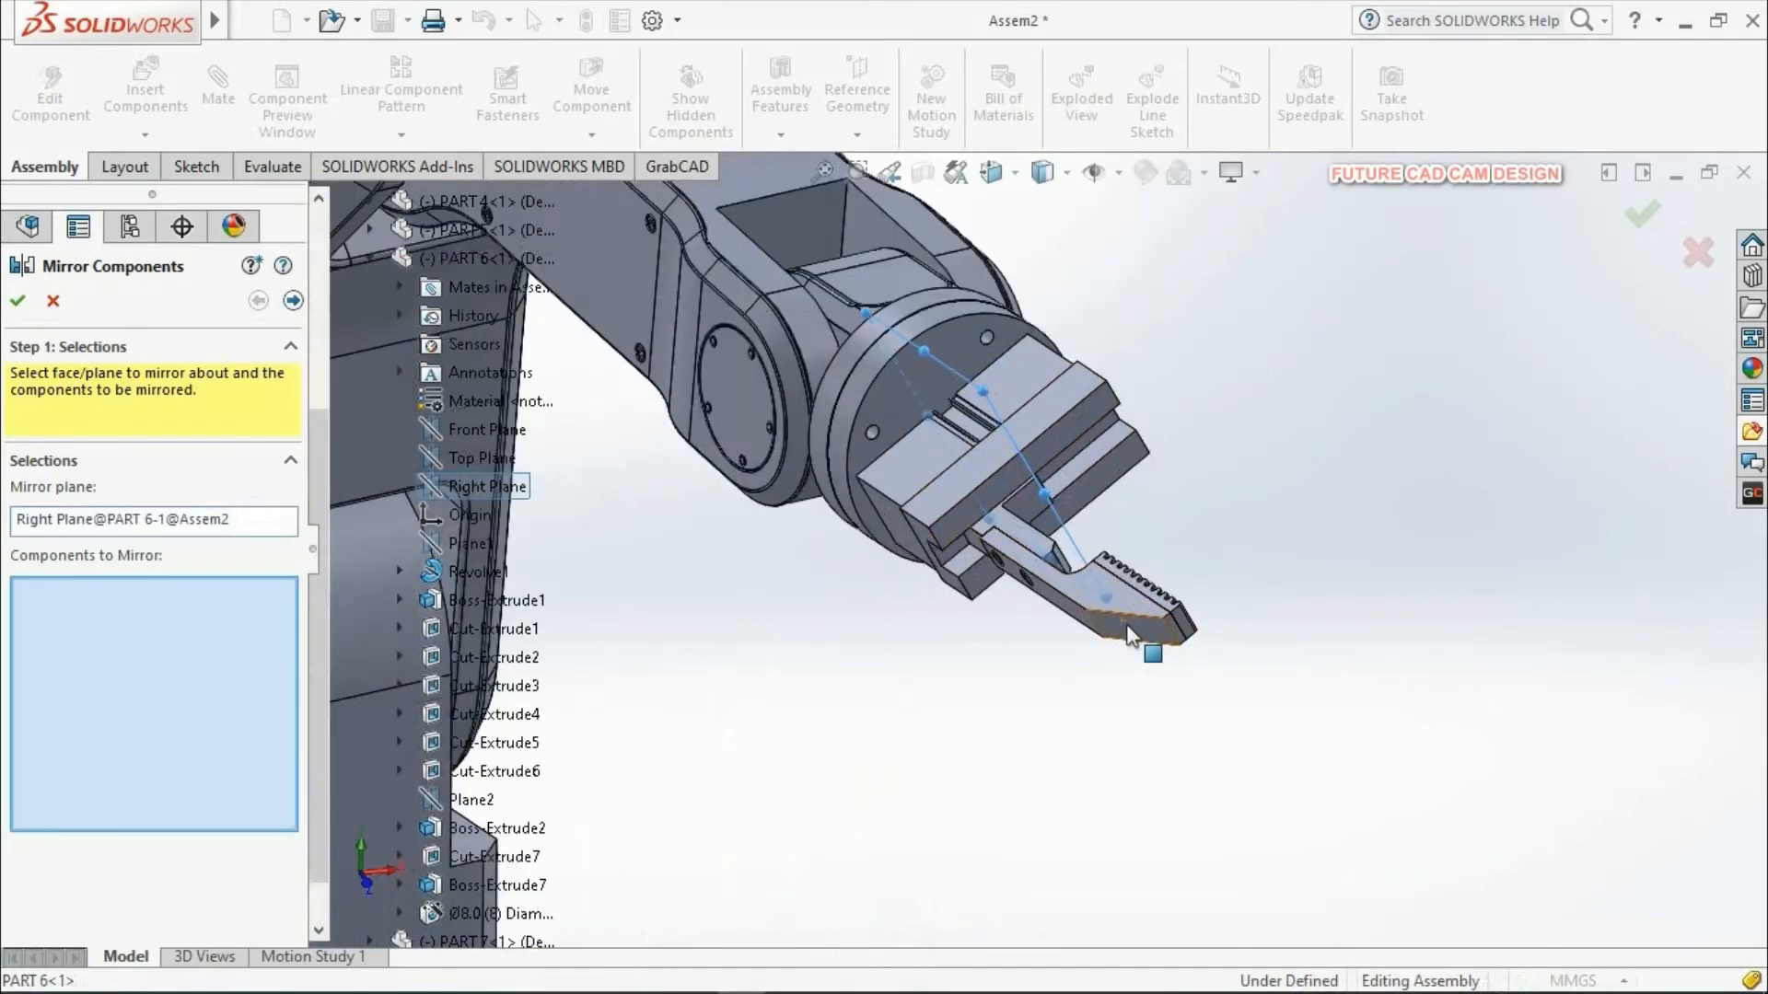
left_click(1113, 613)
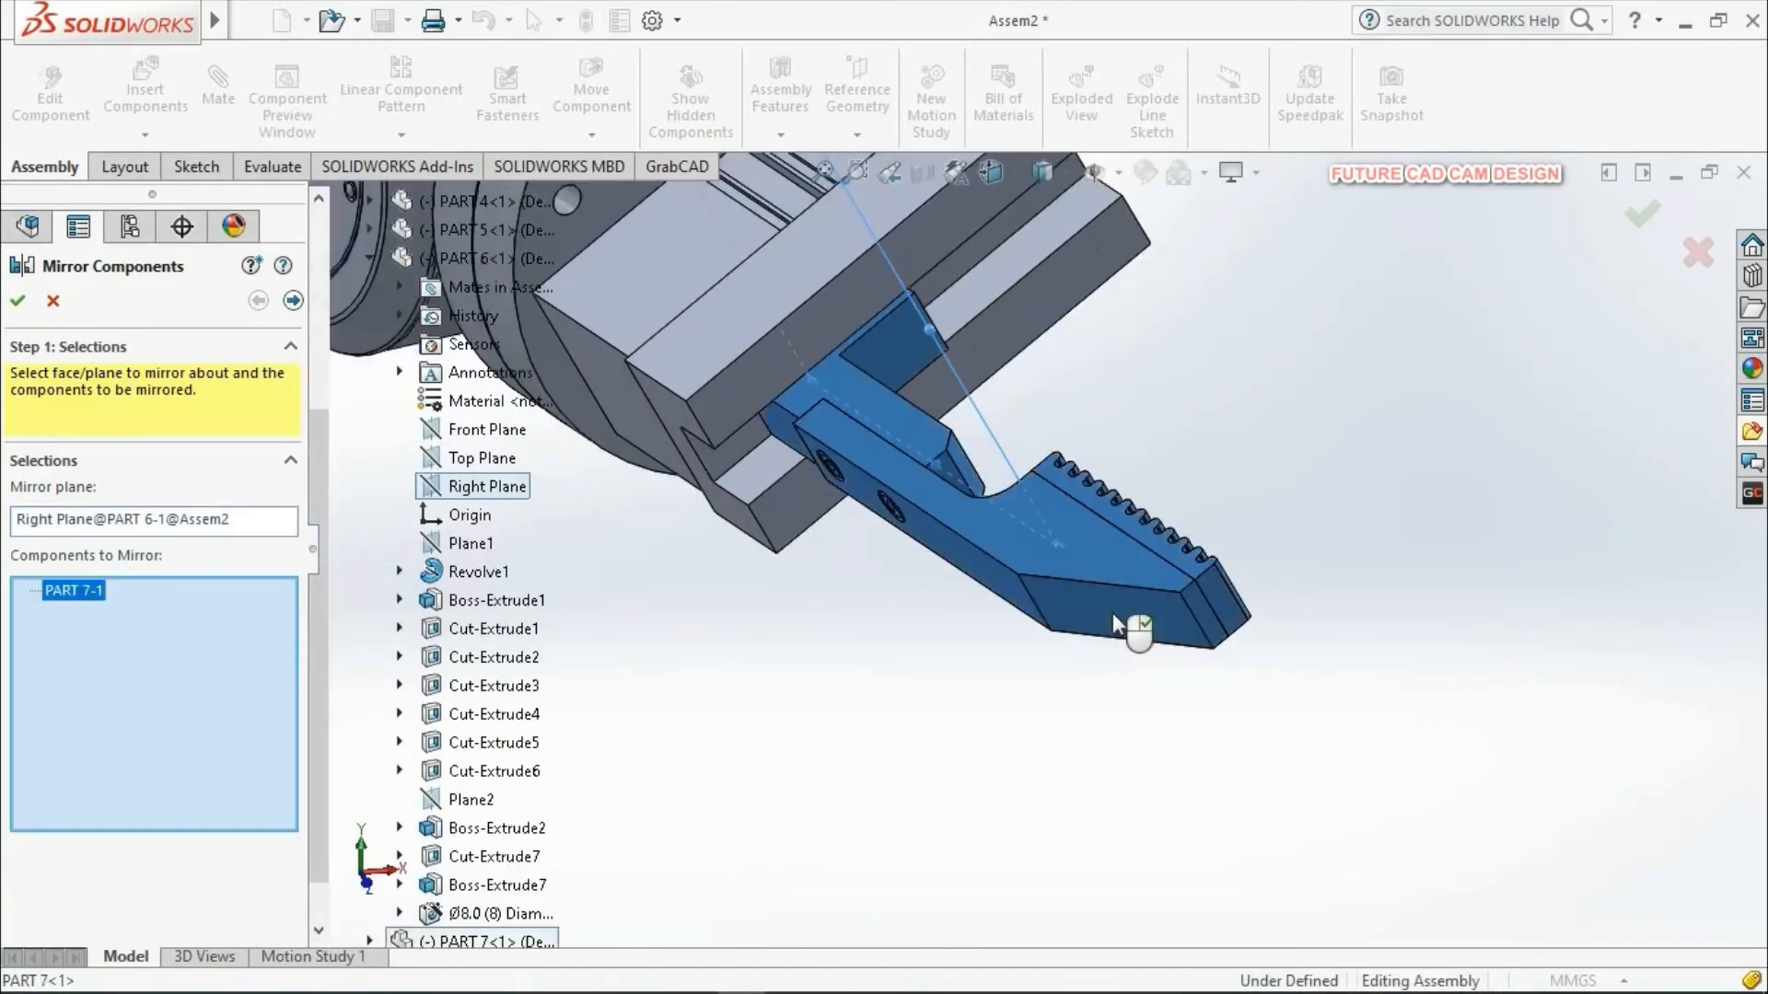
left_click(28, 300)
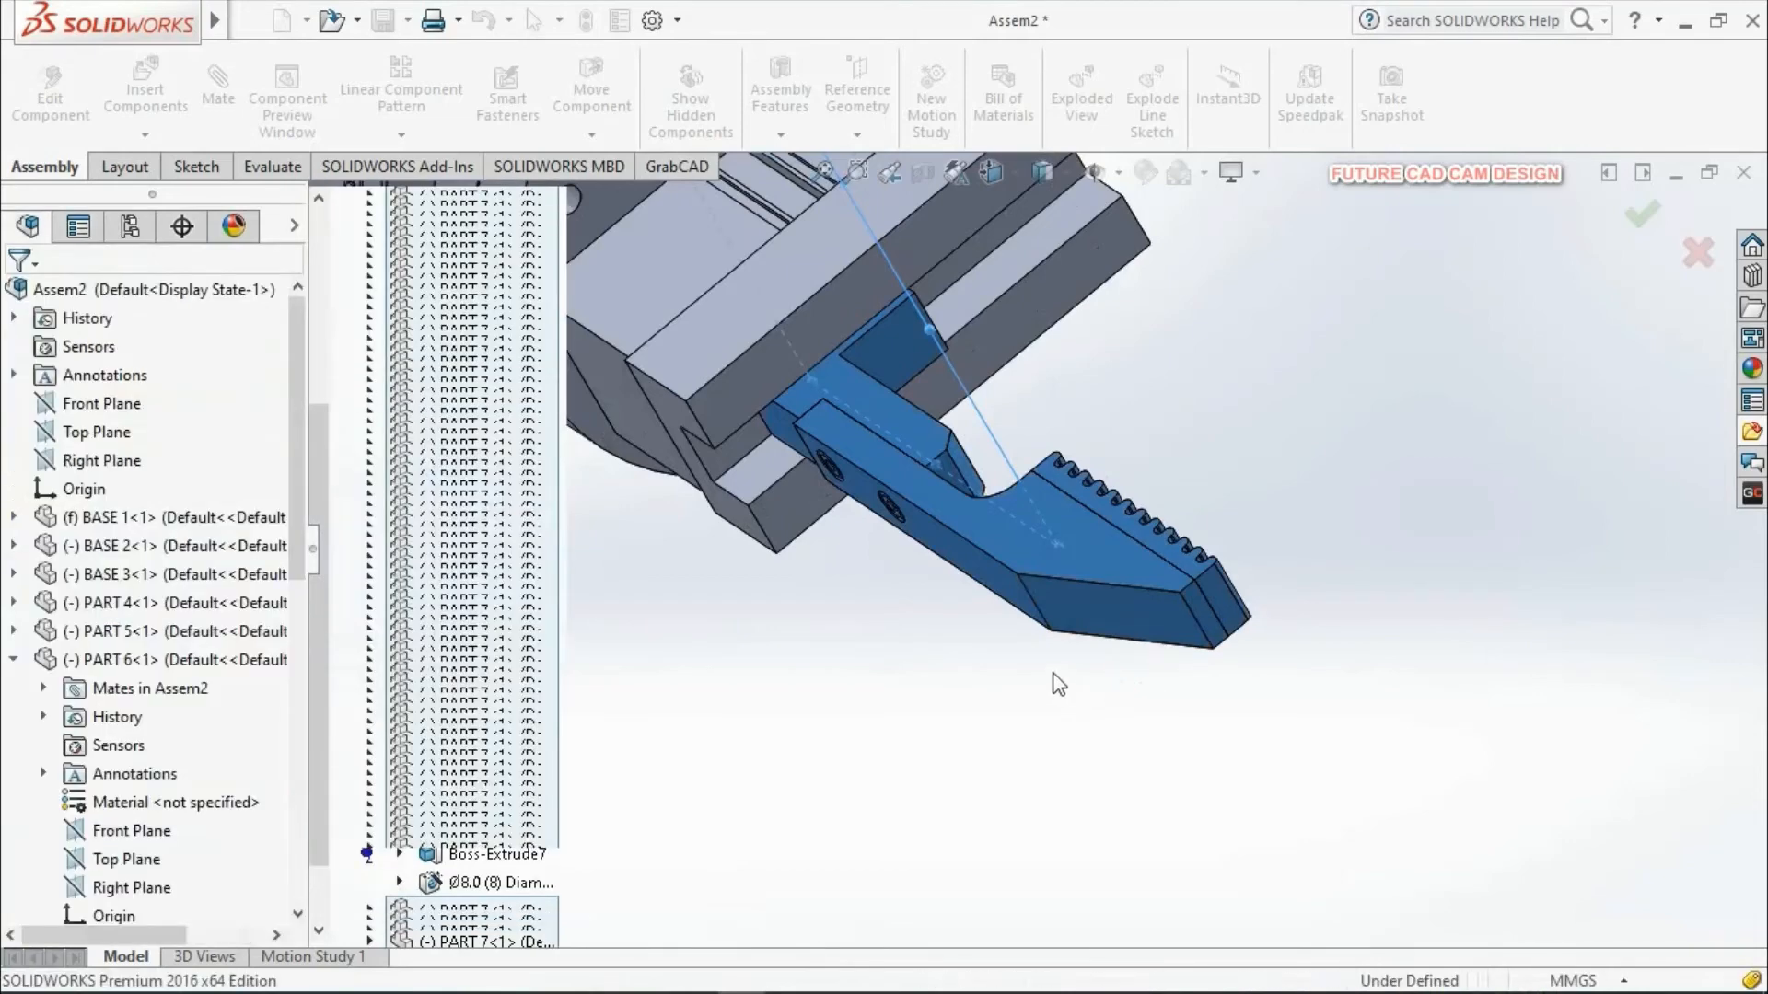
Step: Slide the original PART 7 jaw outward along PART 6's slot to open the gripper wider
scroll(1129, 693, "up", 2)
scroll(1116, 622, "up", 5)
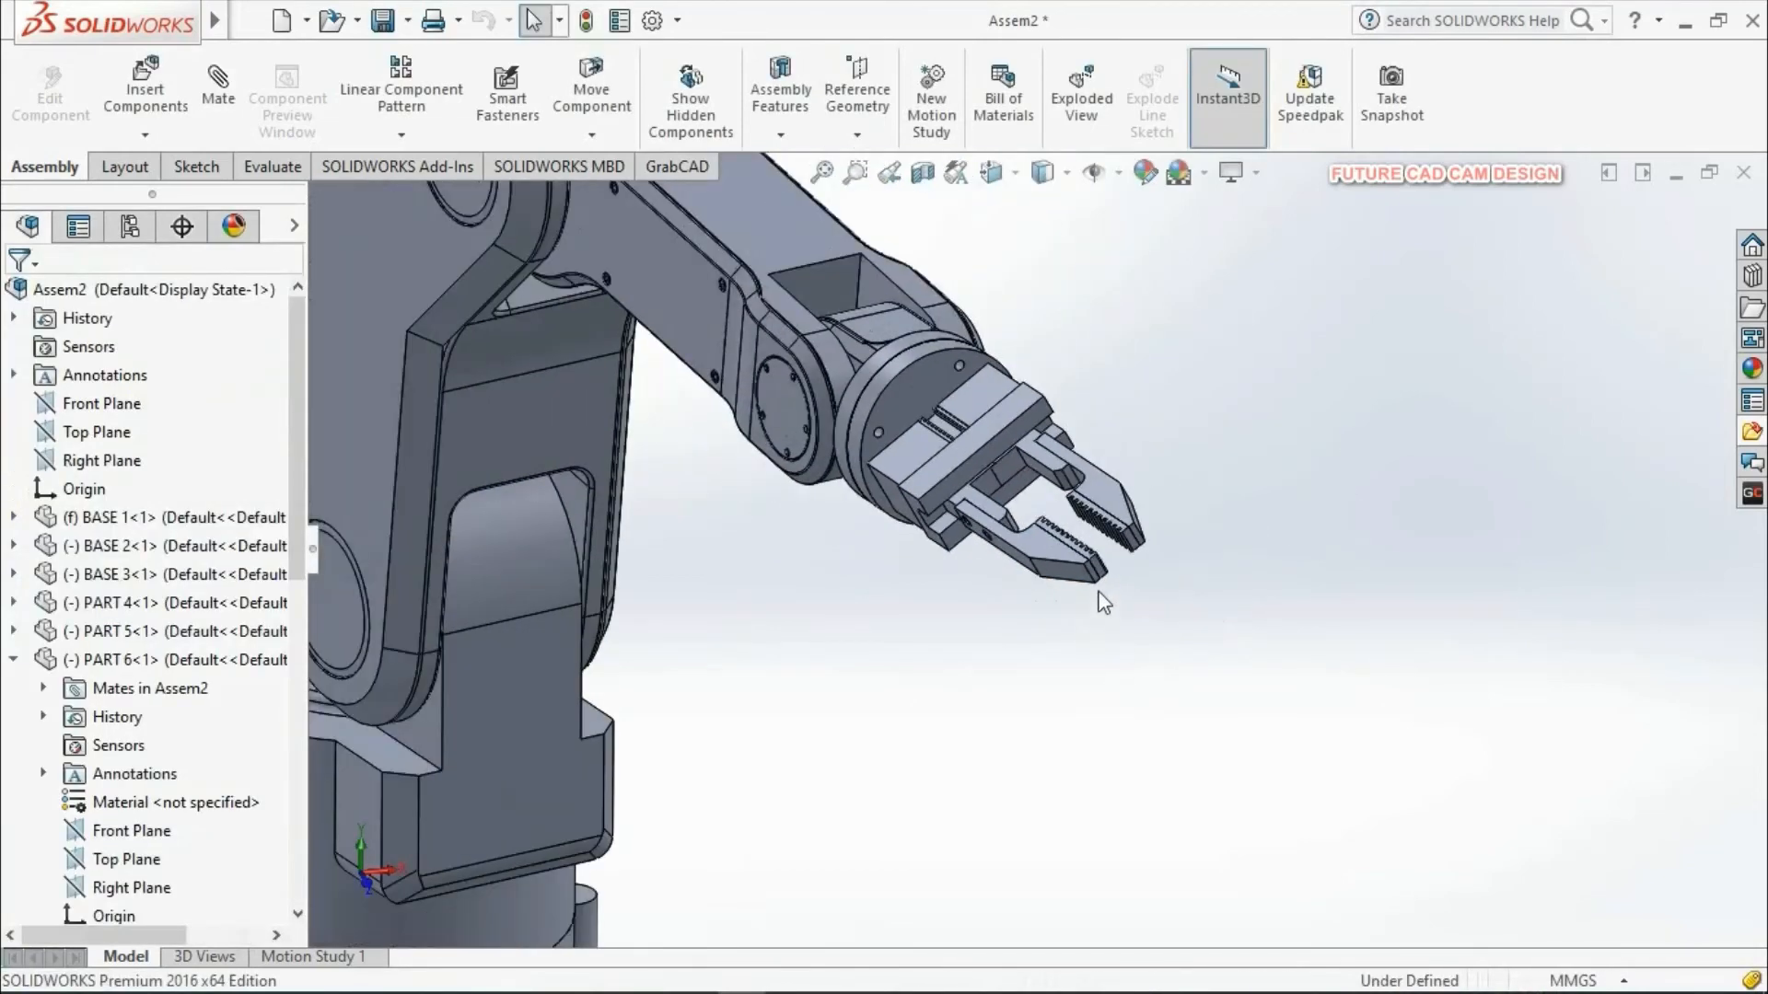
scroll(1041, 495, "down", 6)
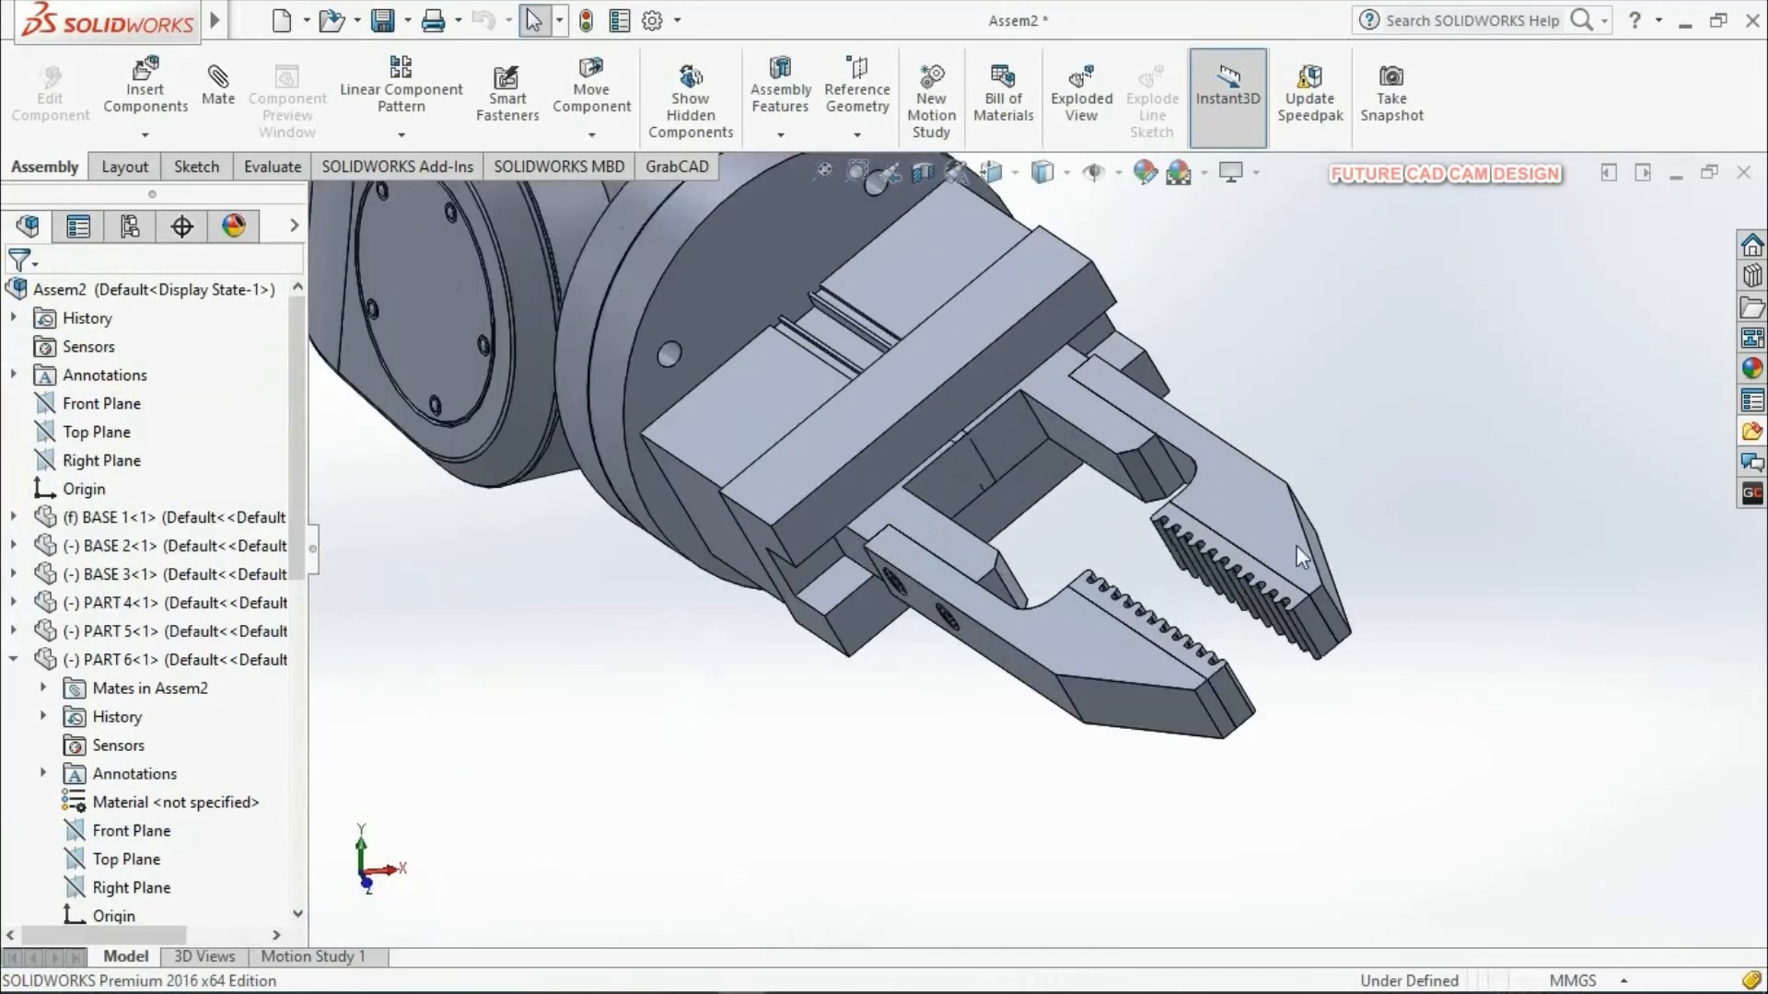
left_click(922, 557)
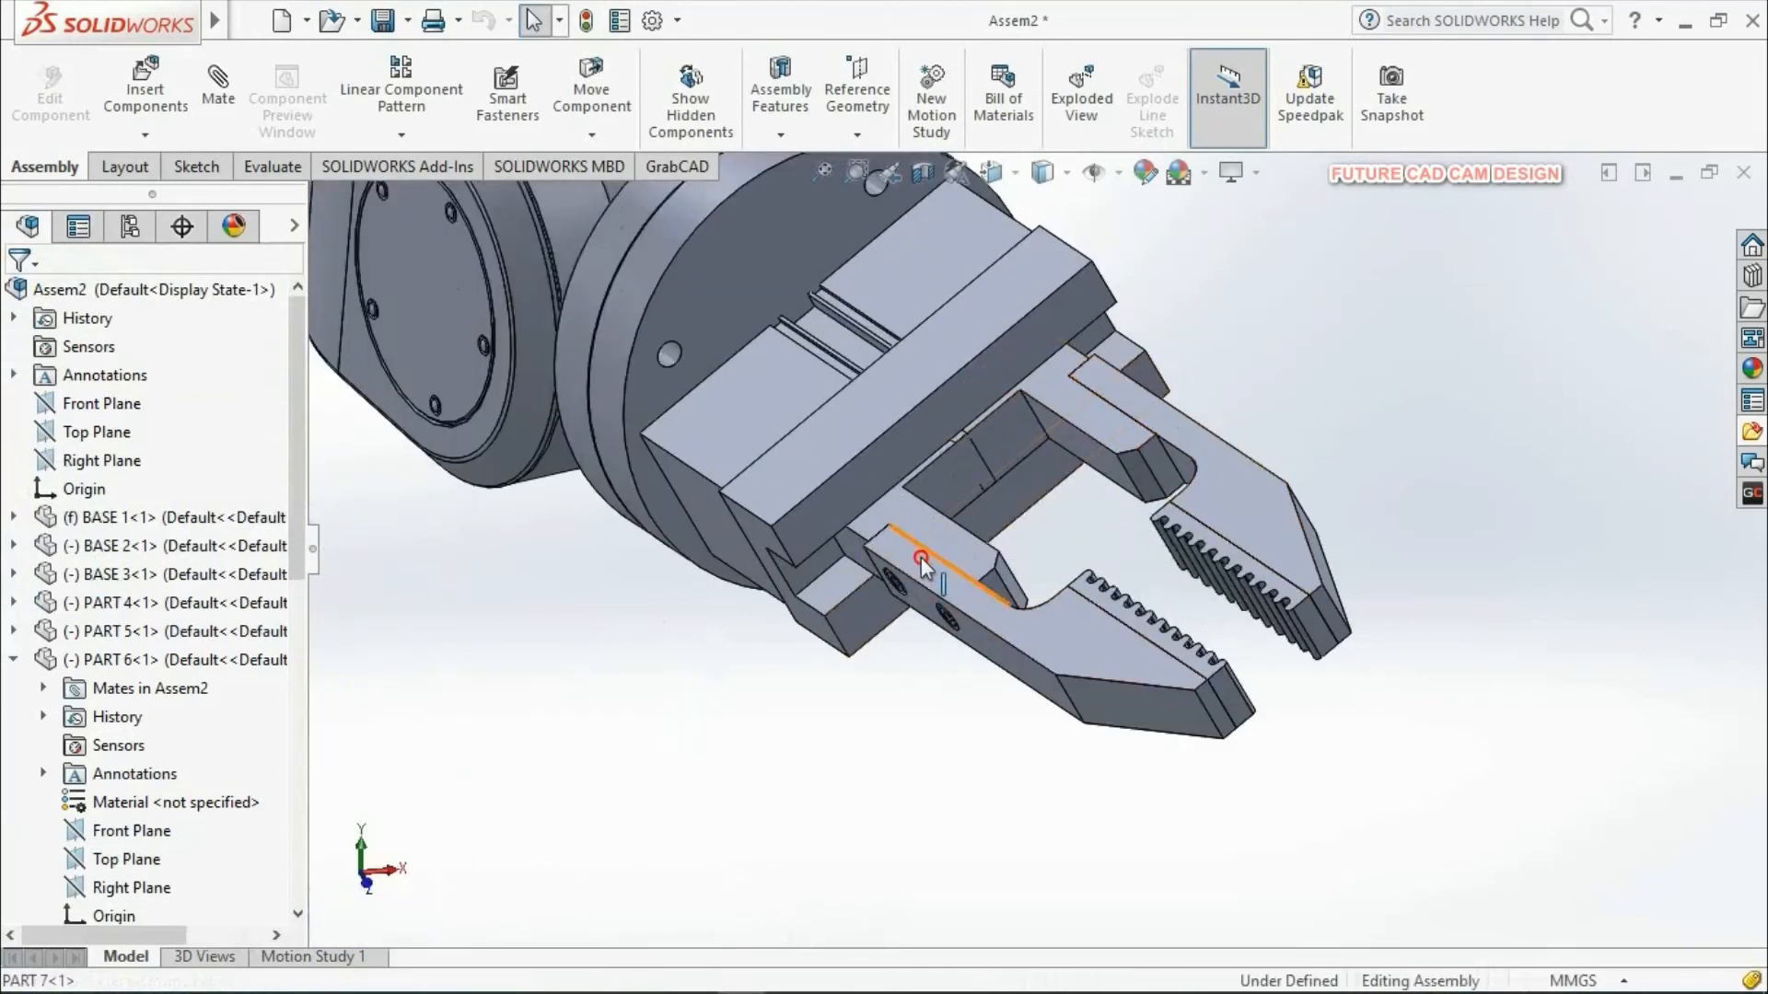
left_click_drag(911, 573, 875, 597)
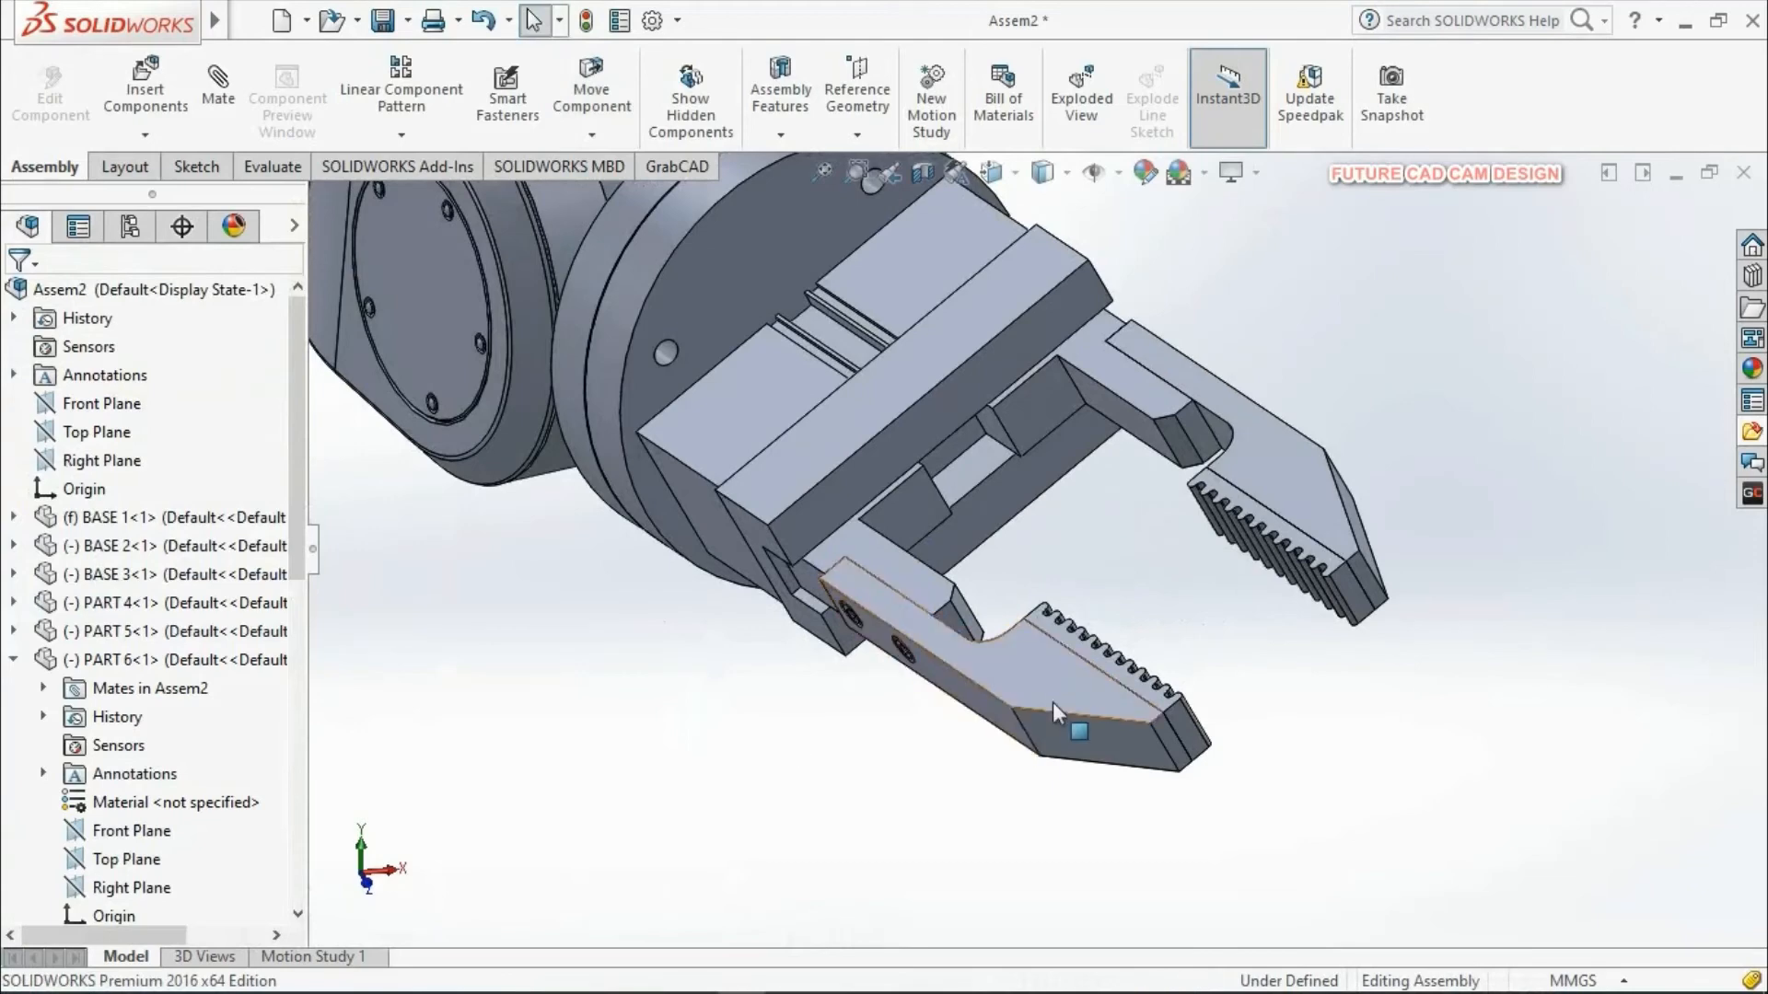
middle_click_drag(1052, 702, 1024, 700)
scroll(1144, 622, "up", 3)
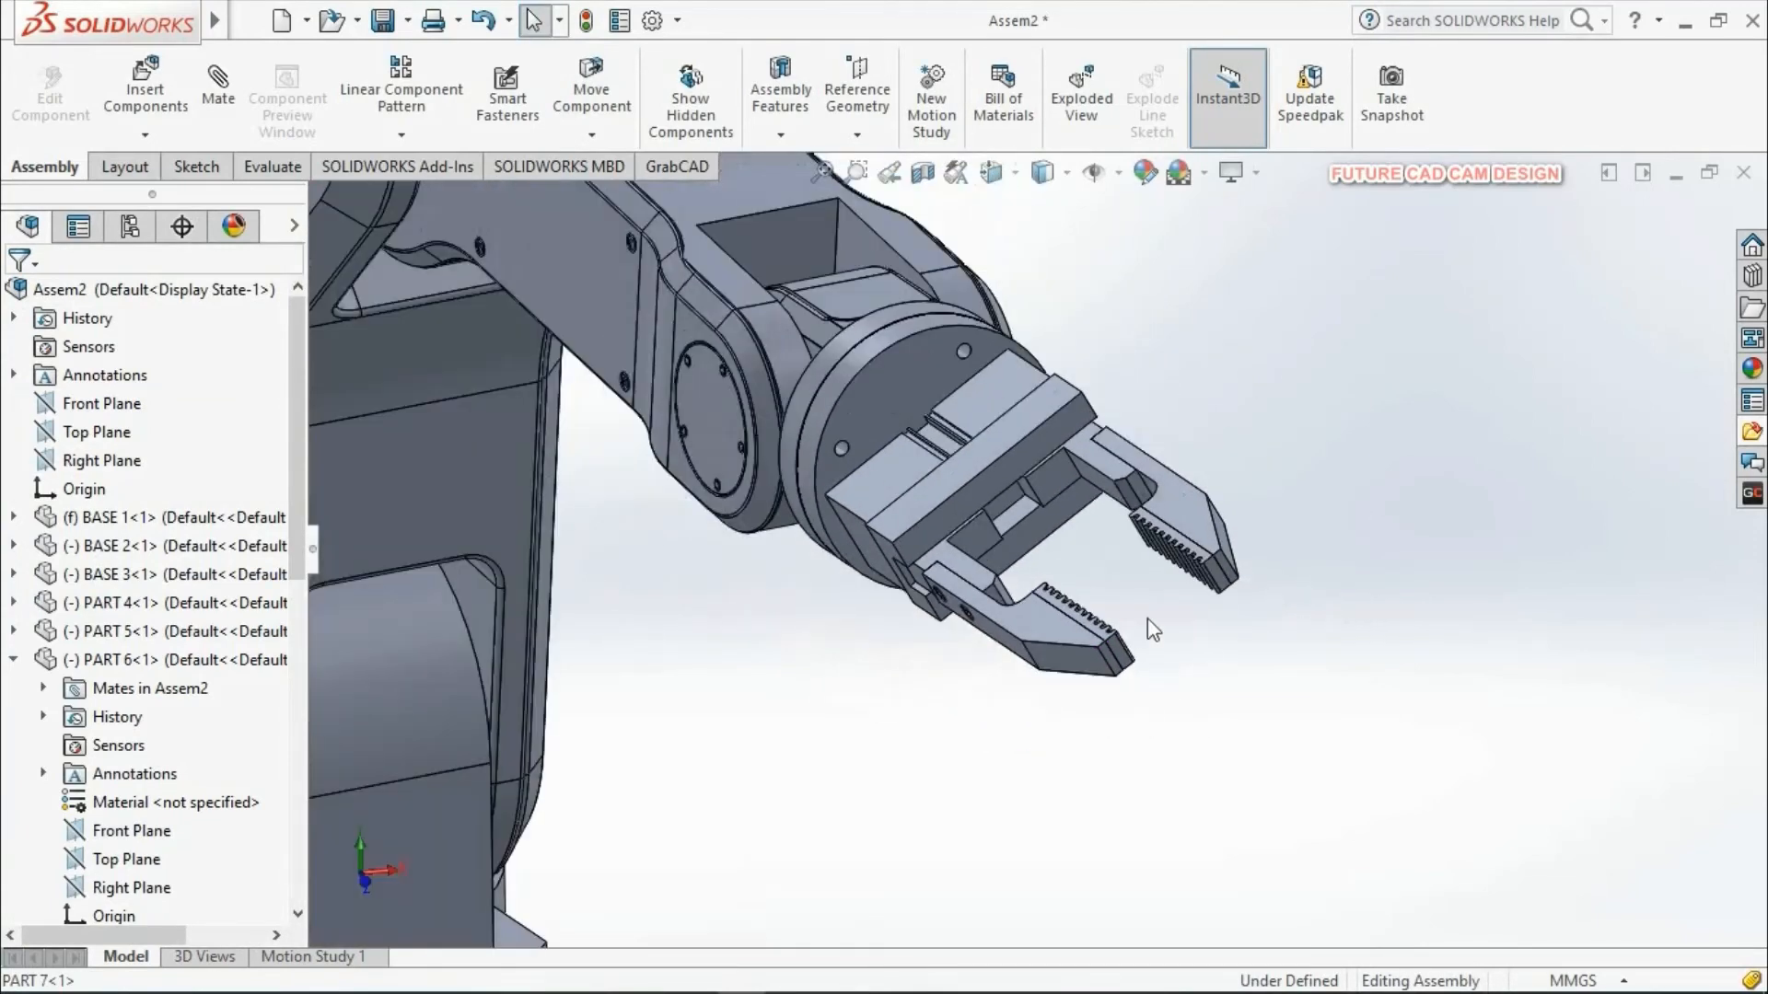
scroll(1081, 582, "down", 5)
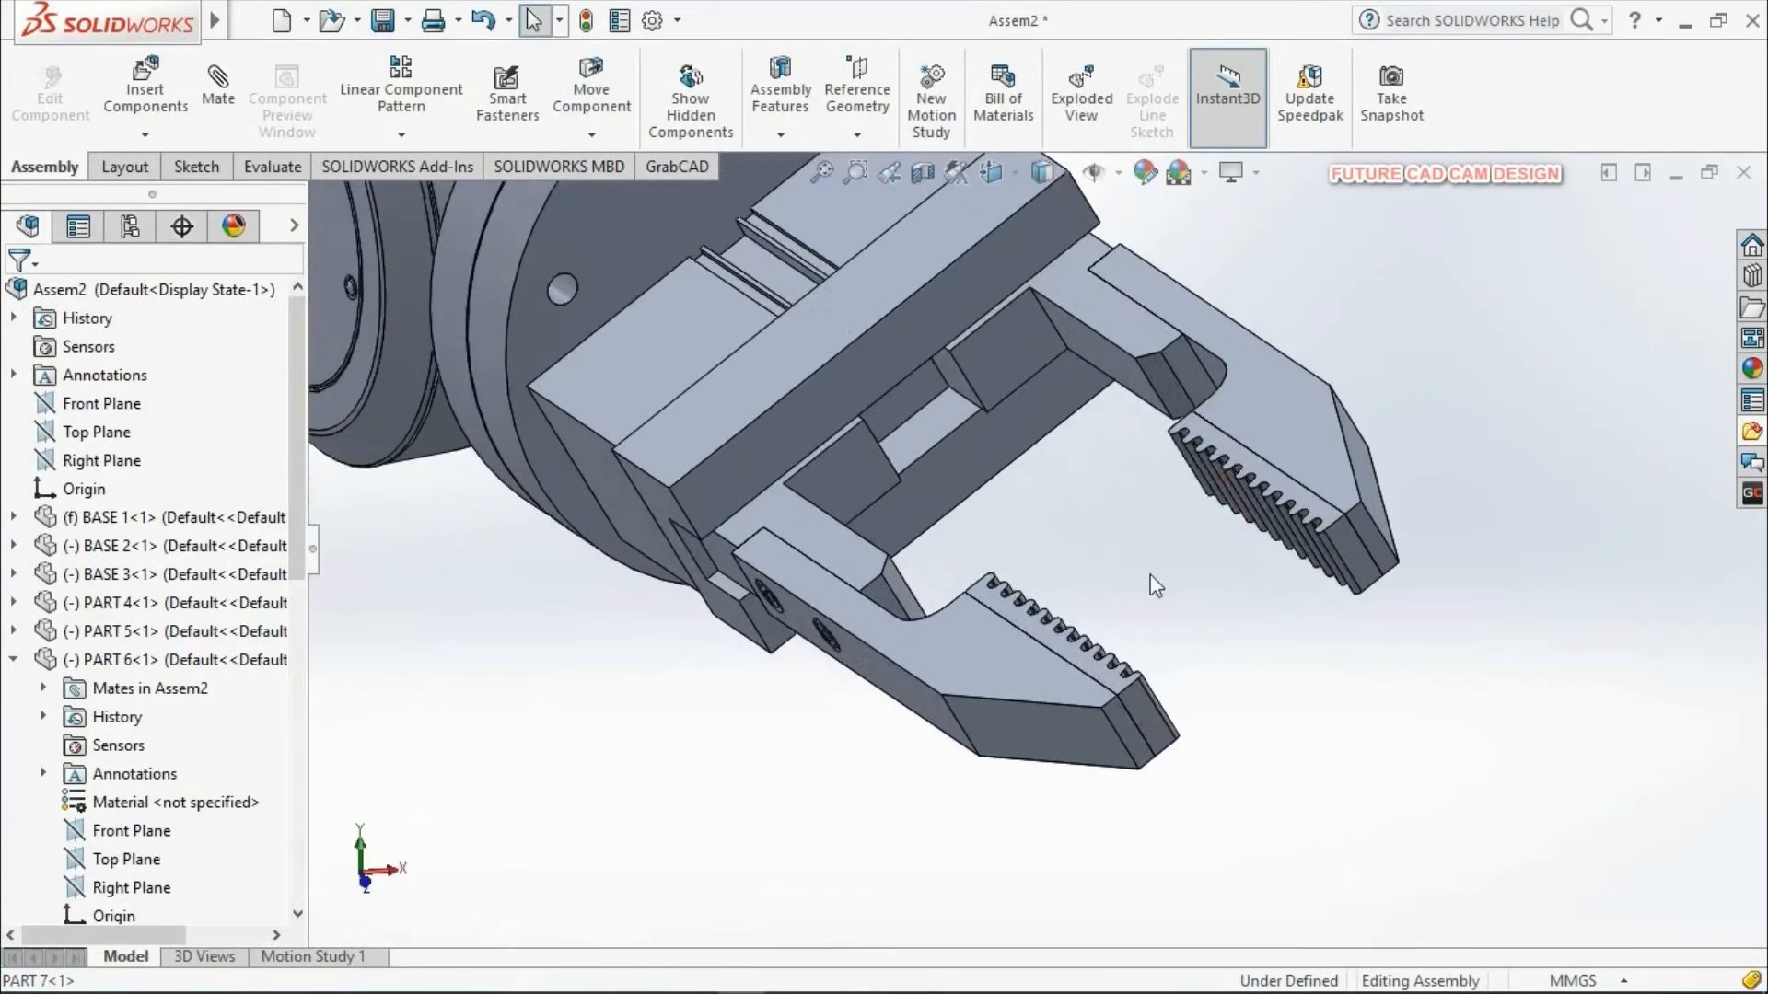
left_click_drag(799, 538, 756, 580)
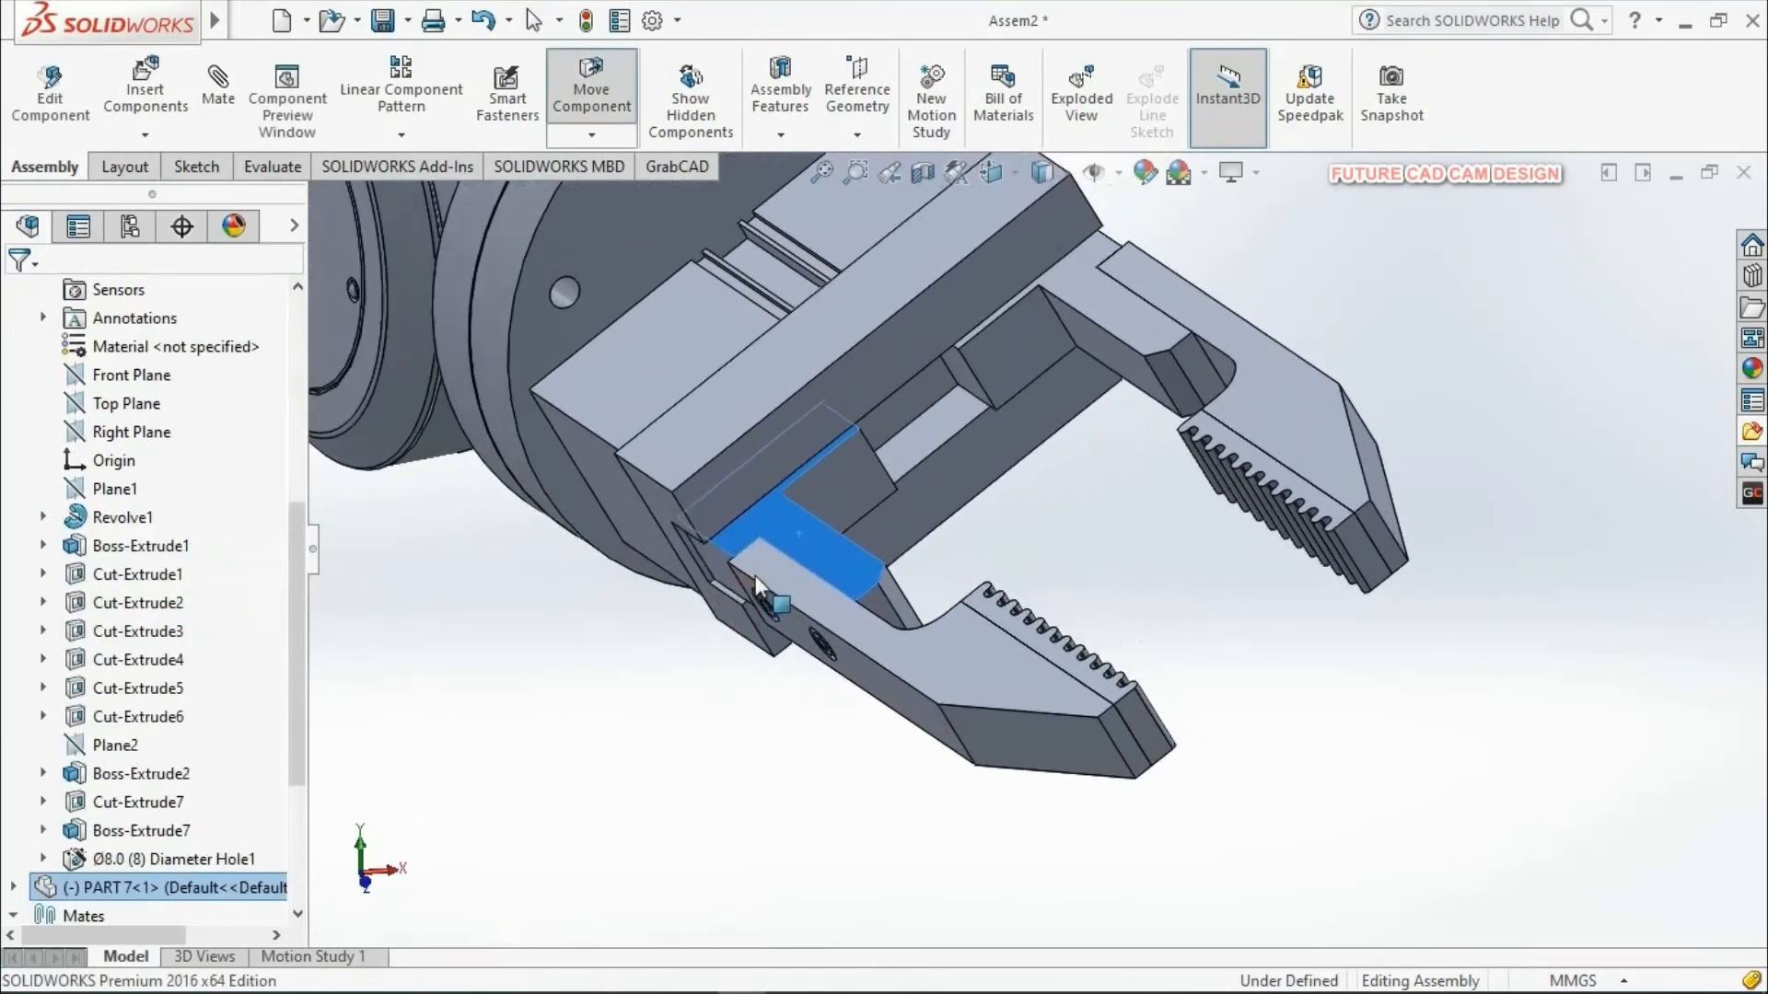
Step: Start a distance mate and pick a tooth face near the tip of the mirrored PART 7 jaw as the first reference
left_click(1317, 675)
scroll(1348, 704, "up", 2)
scroll(1298, 695, "up", 2)
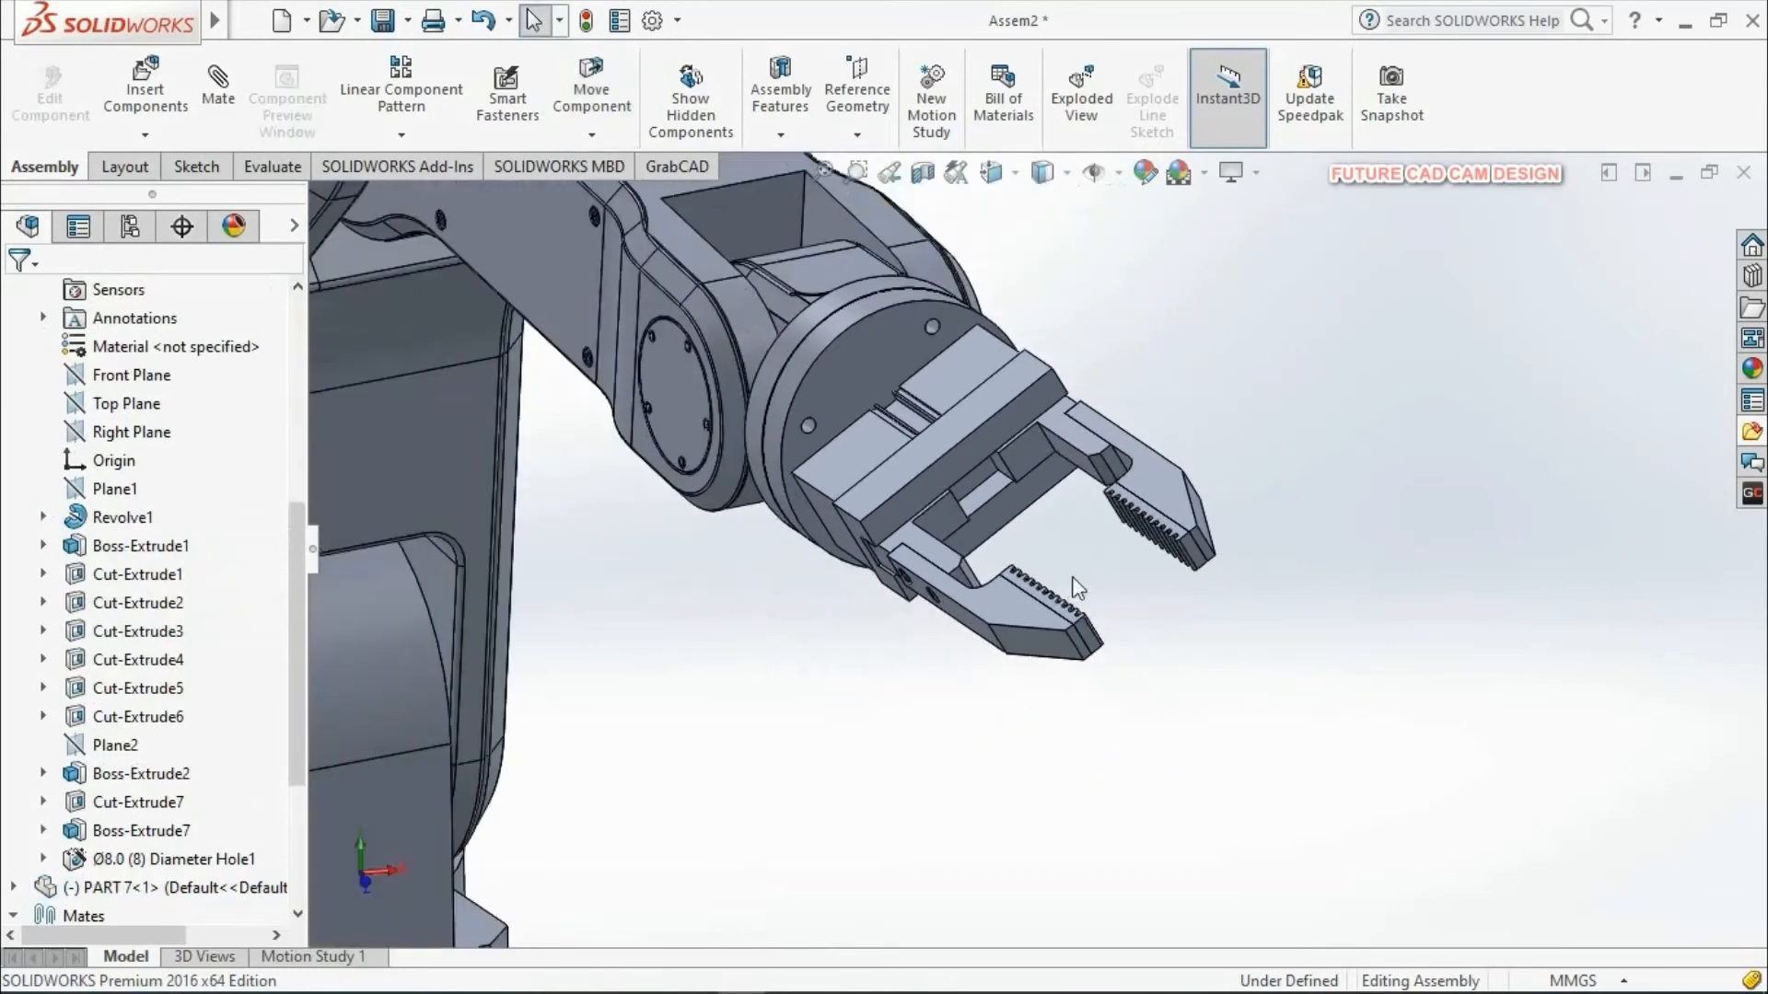
scroll(1151, 612, "up", 5)
middle_click_drag(1212, 632, 1276, 610)
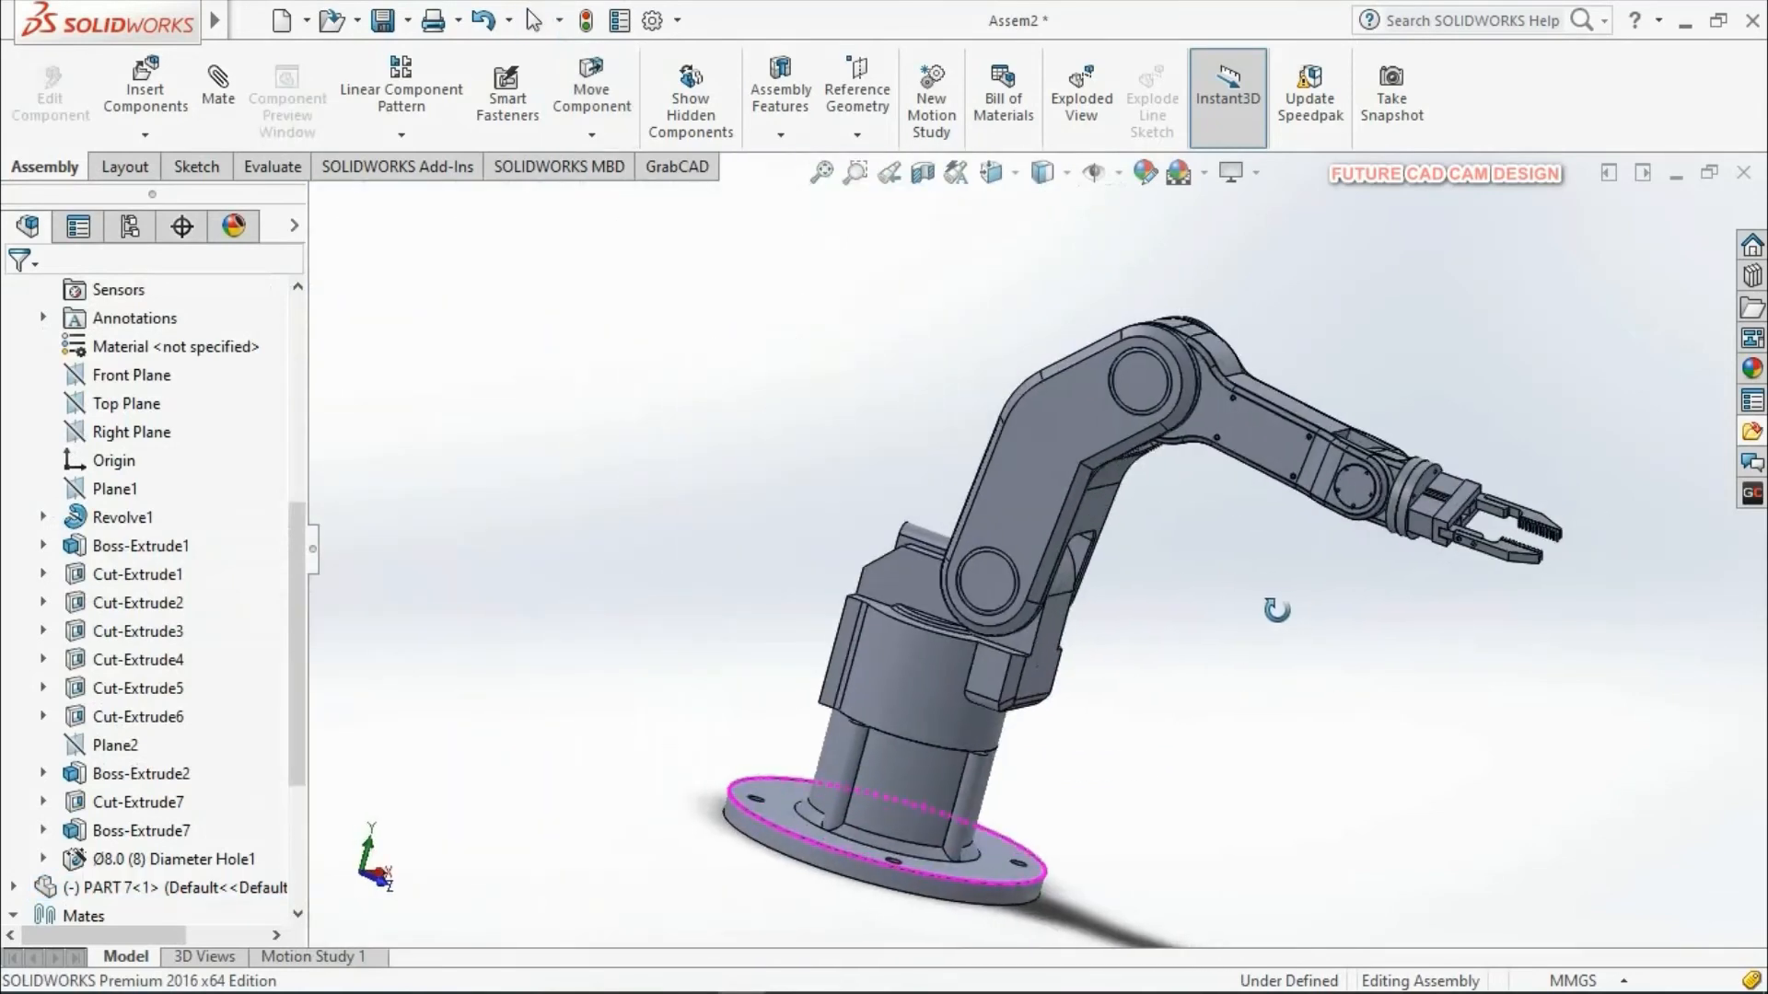
scroll(1565, 525, "down", 8)
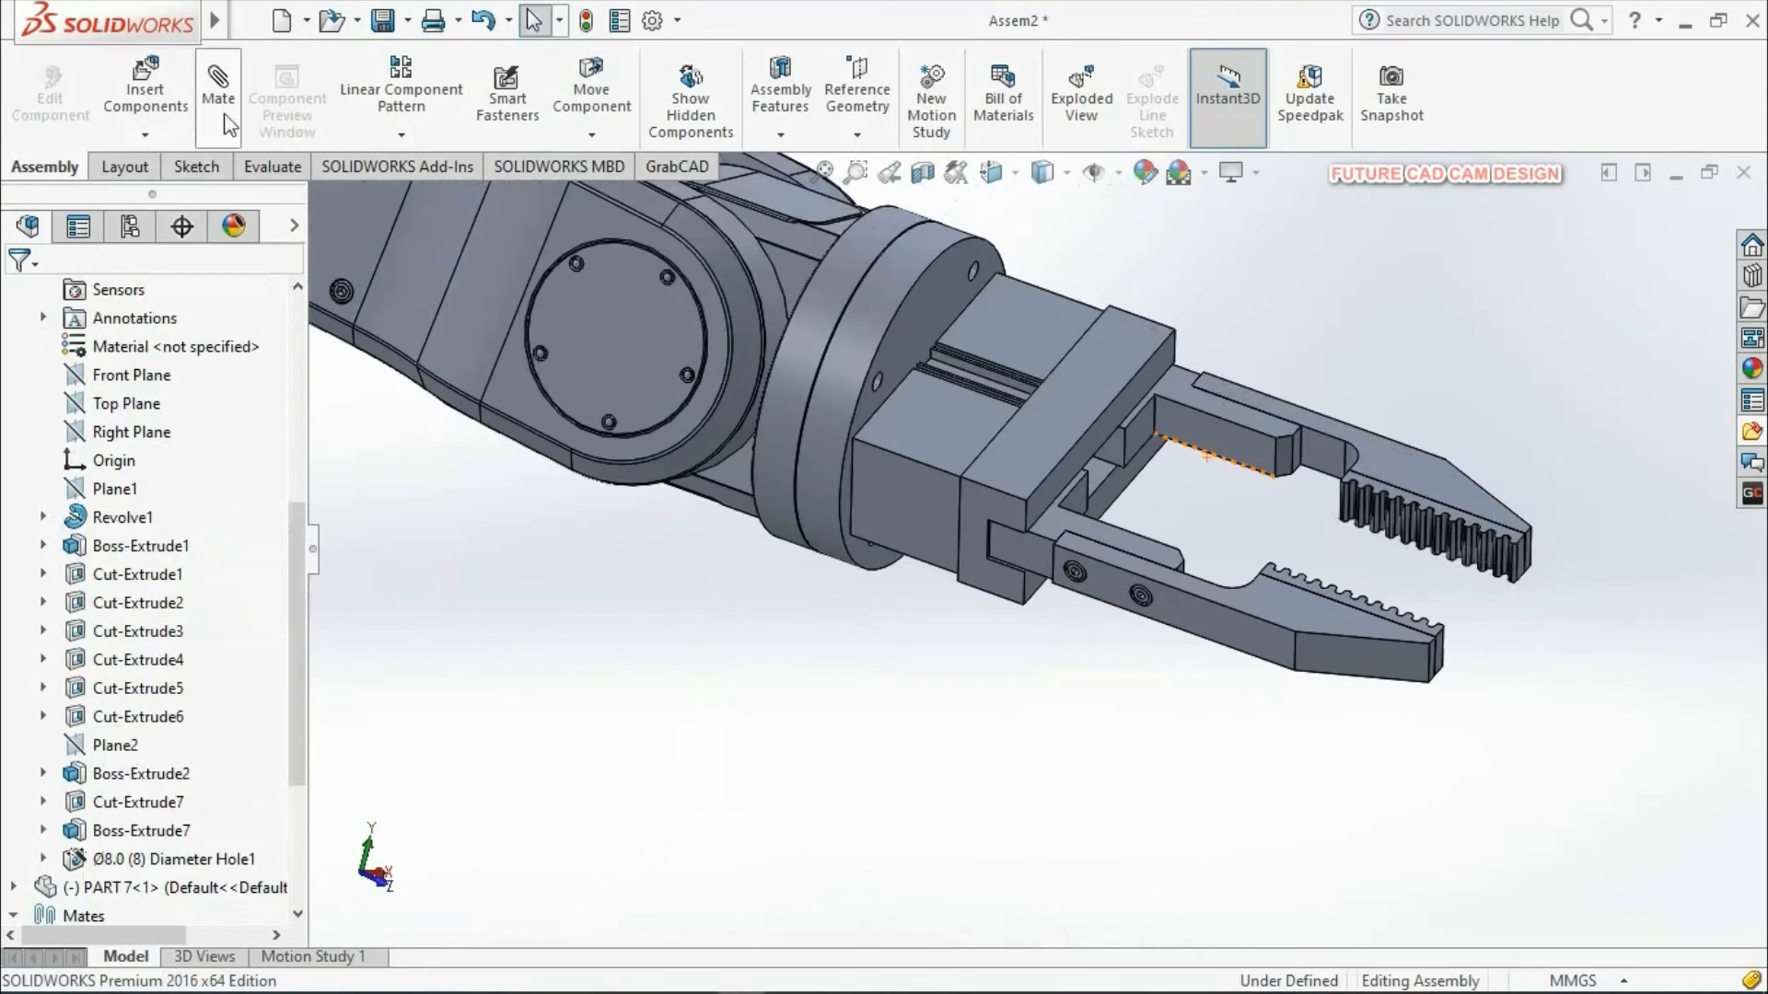
left_click(221, 101)
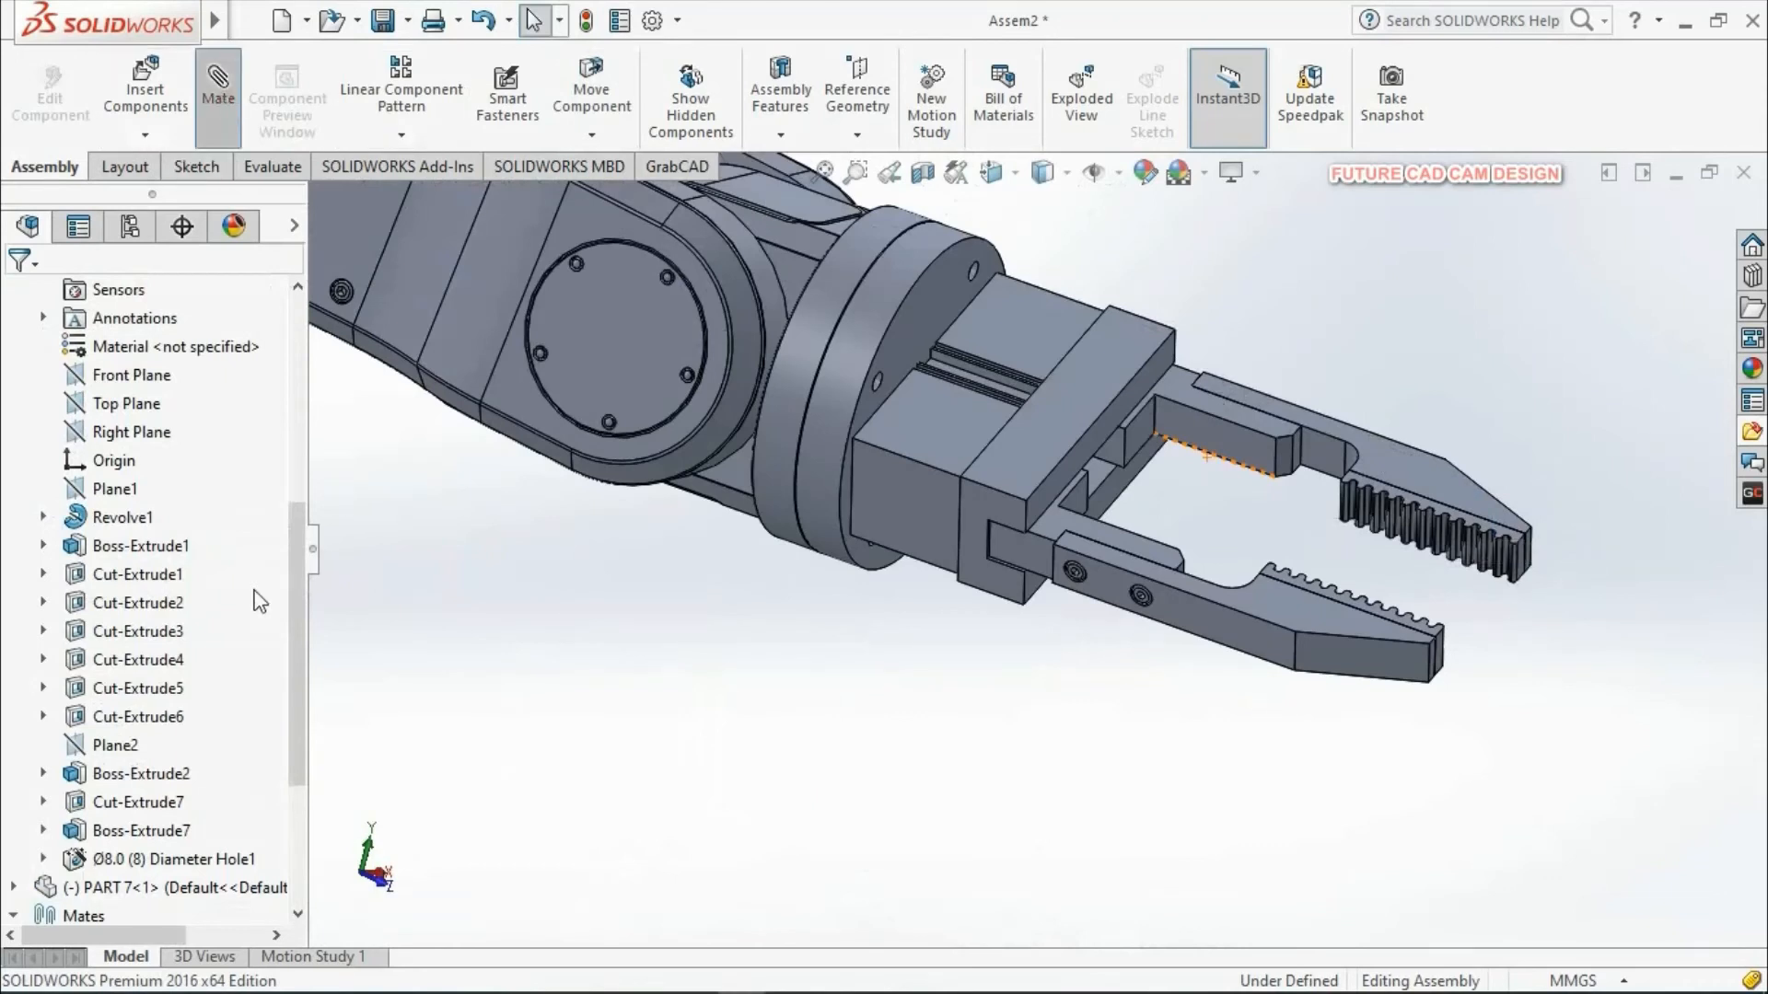
left_click_drag(295, 612, 300, 686)
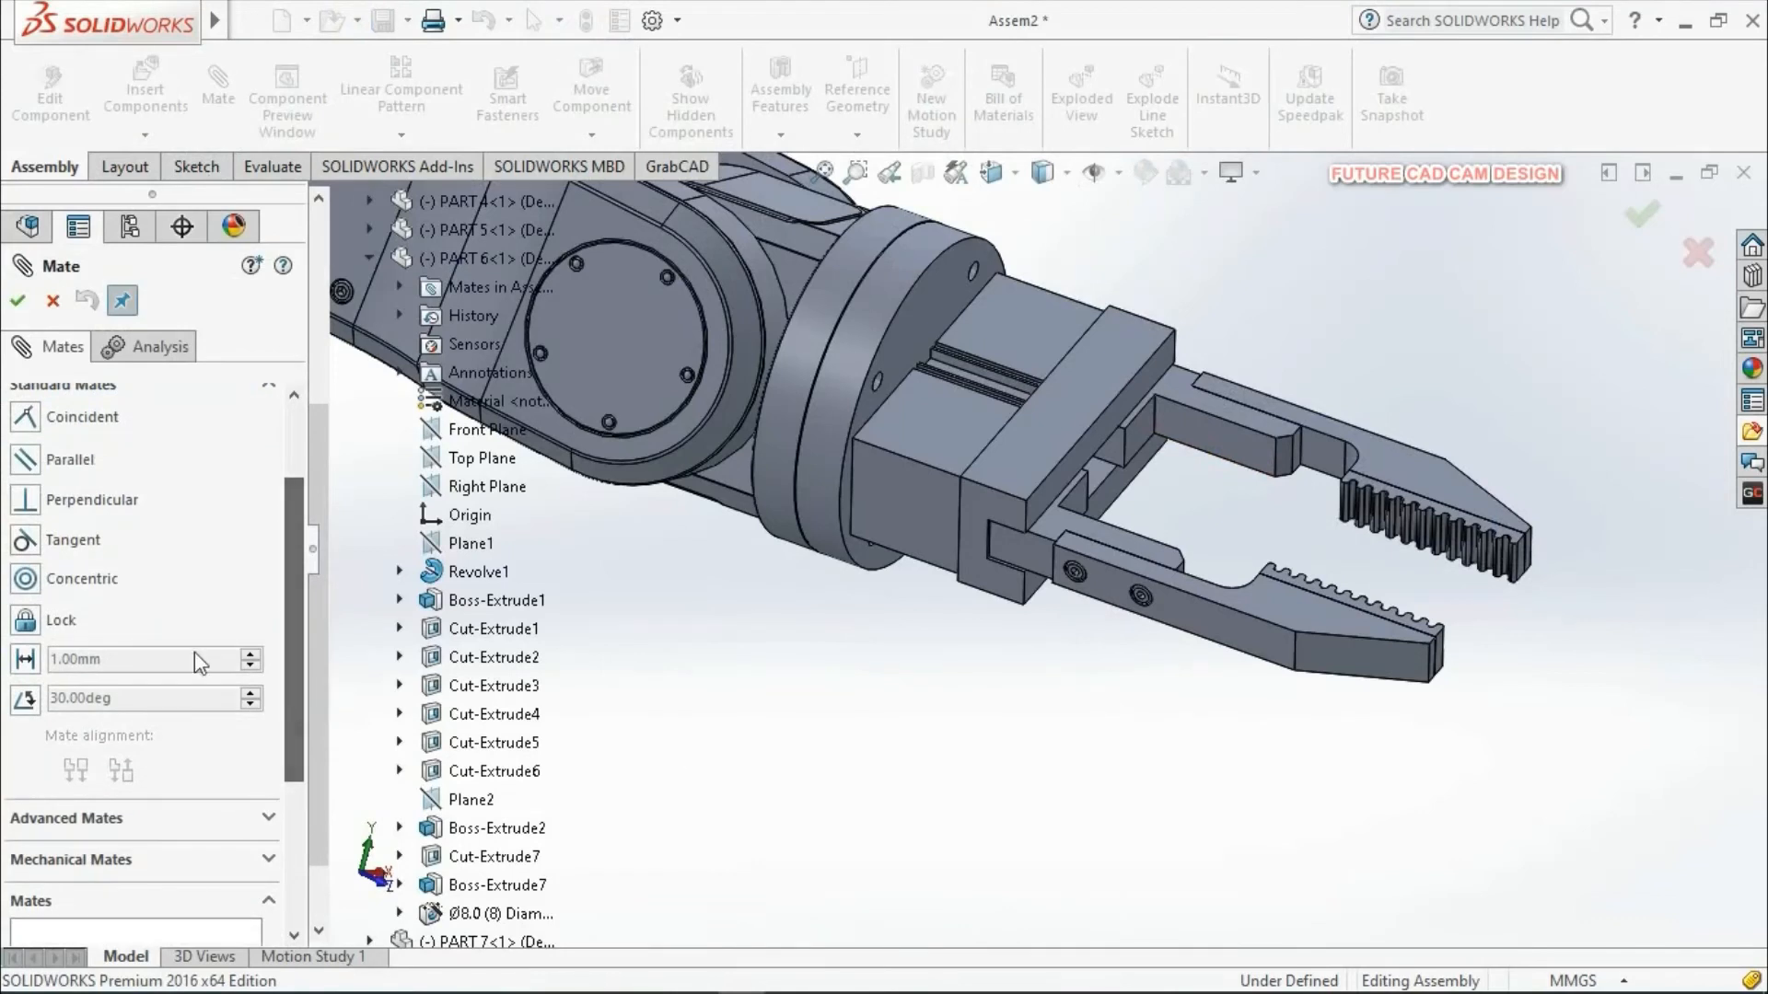
left_click(26, 660)
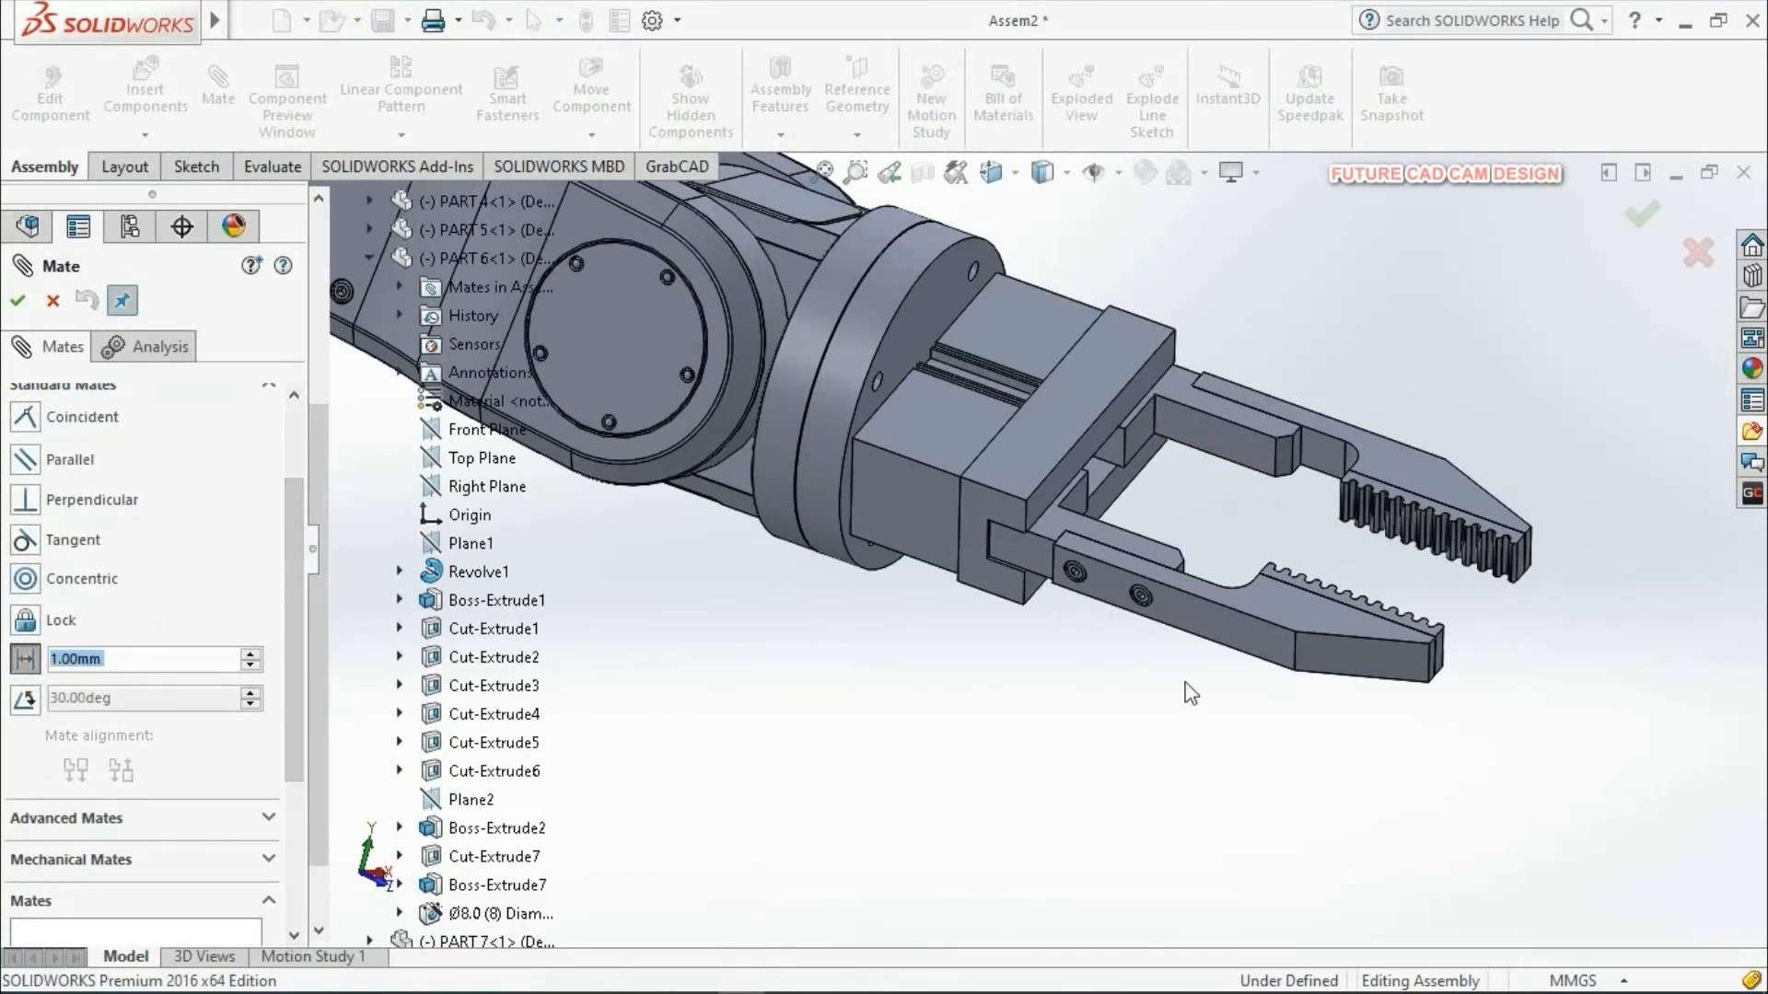
mouse_move(1265, 701)
middle_mouse_down()
mouse_move(1235, 690)
mouse_move(1262, 703)
middle_mouse_up()
scroll(1510, 572, "down", 5)
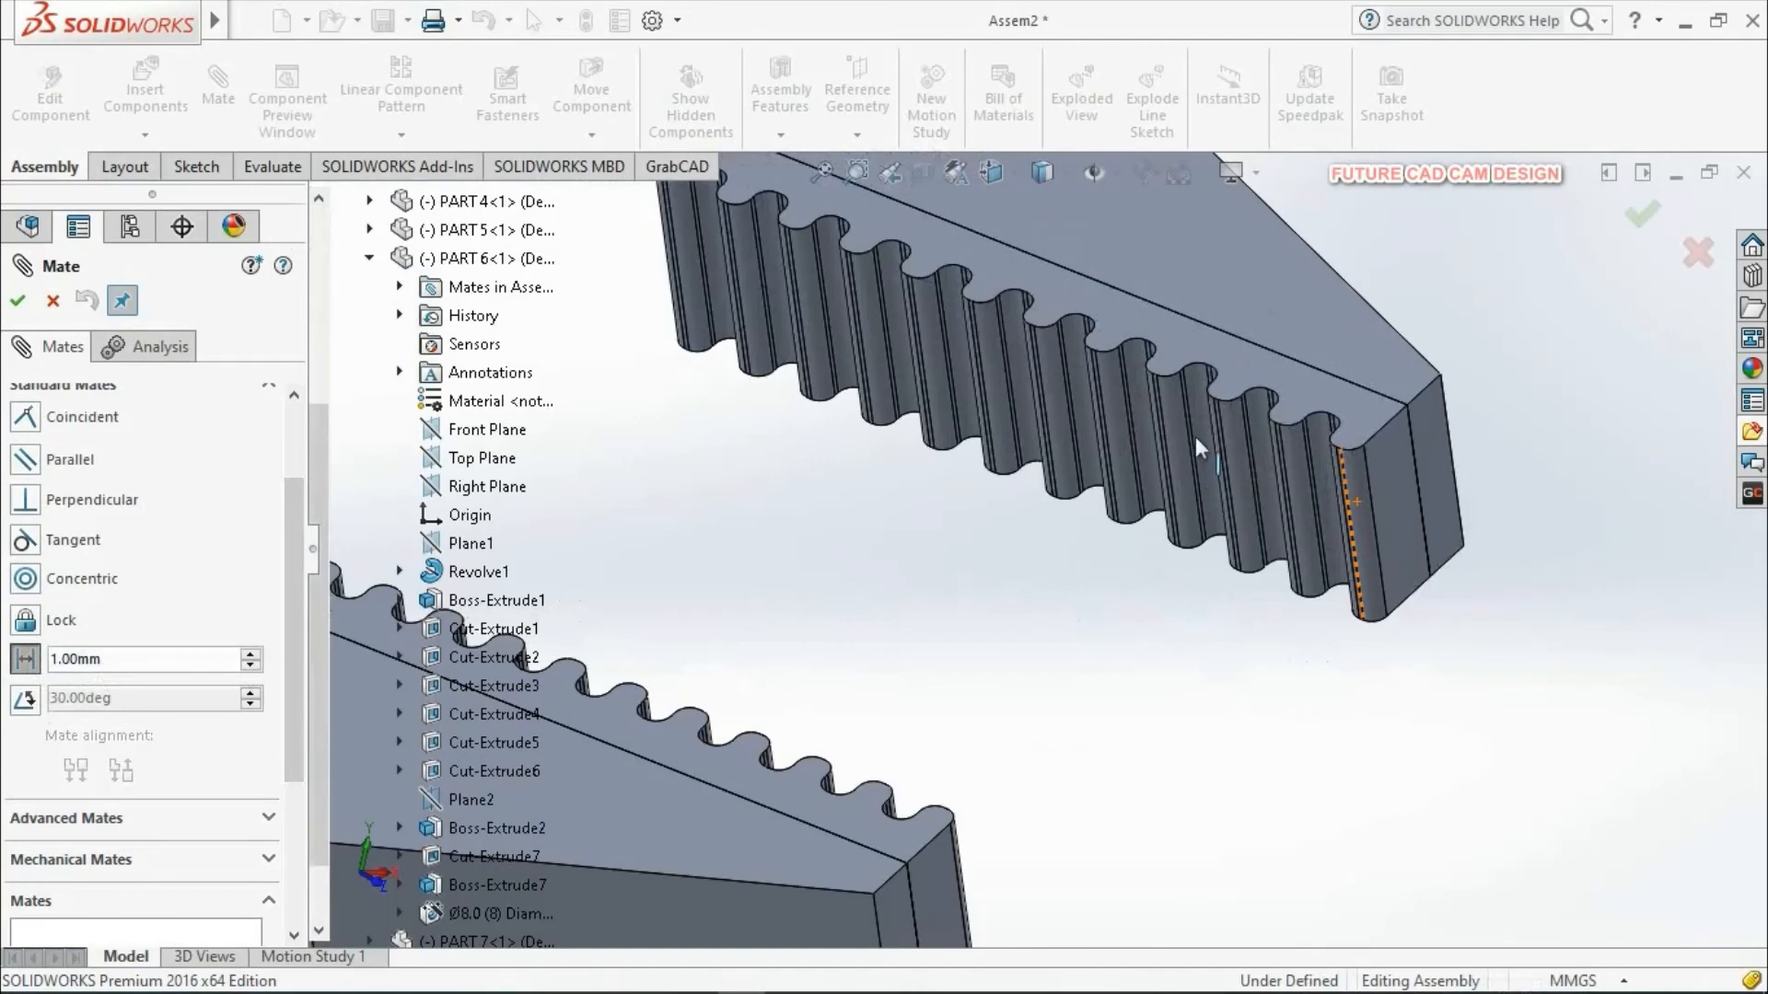
scroll(1195, 436, "down", 3)
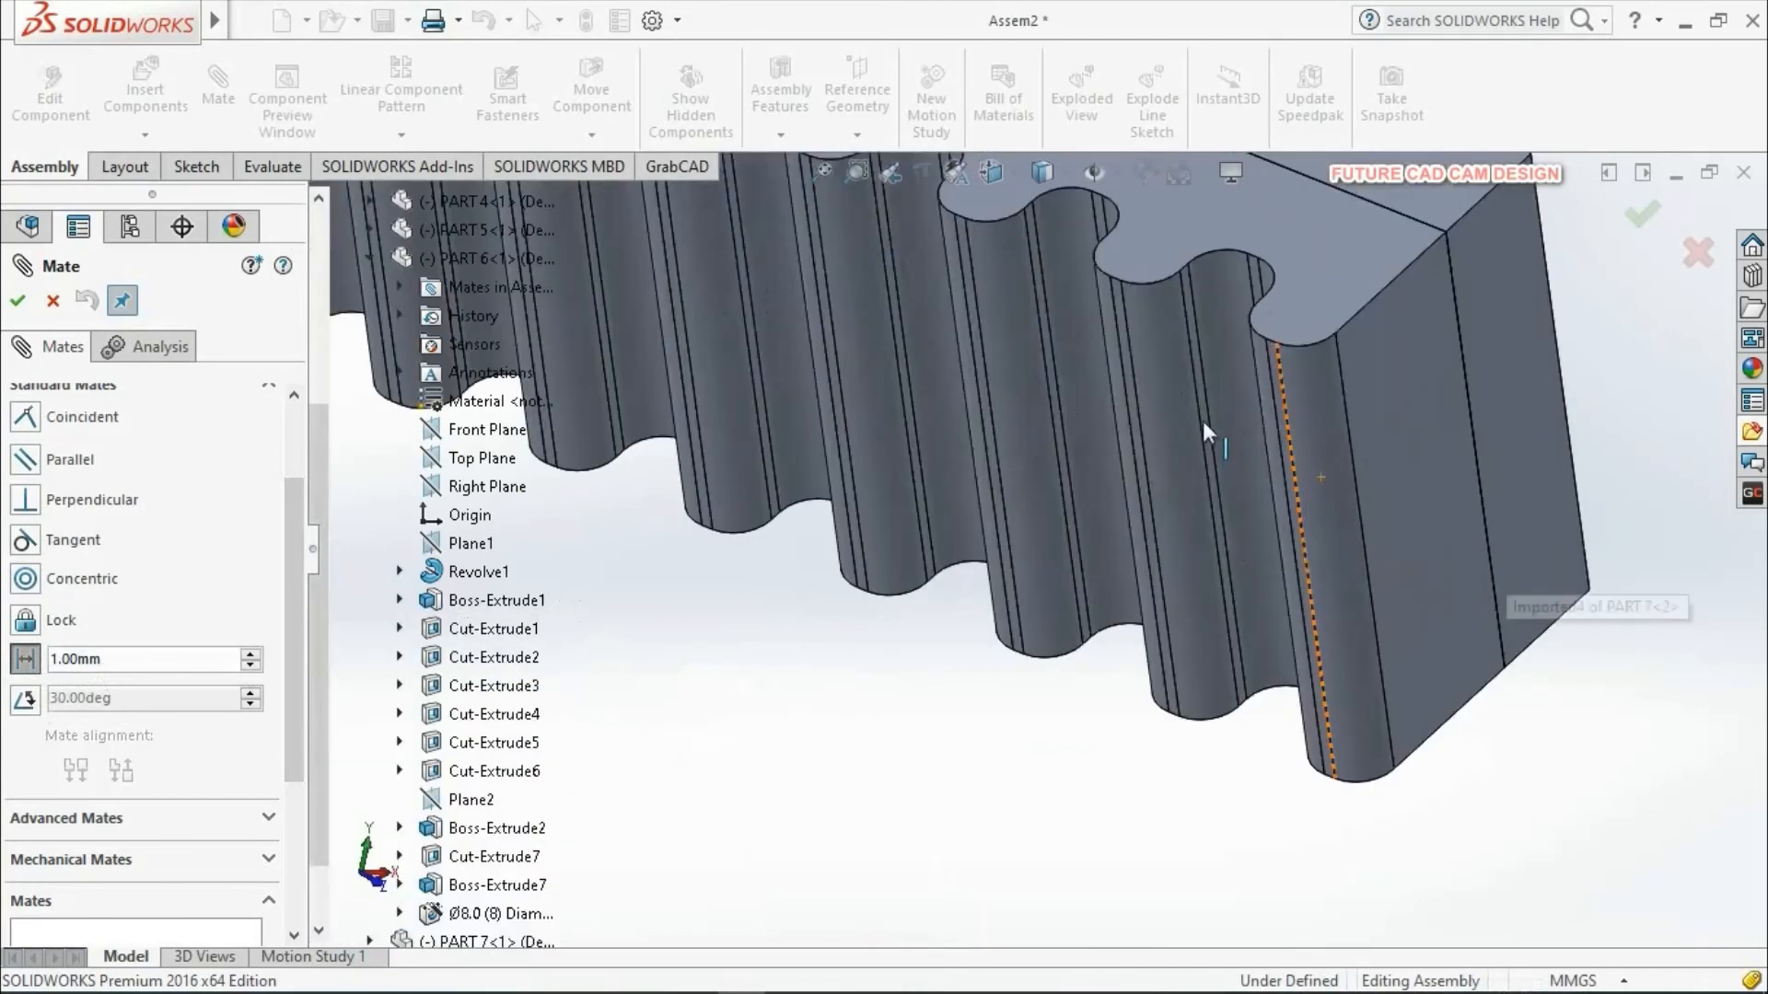
left_click(1119, 314)
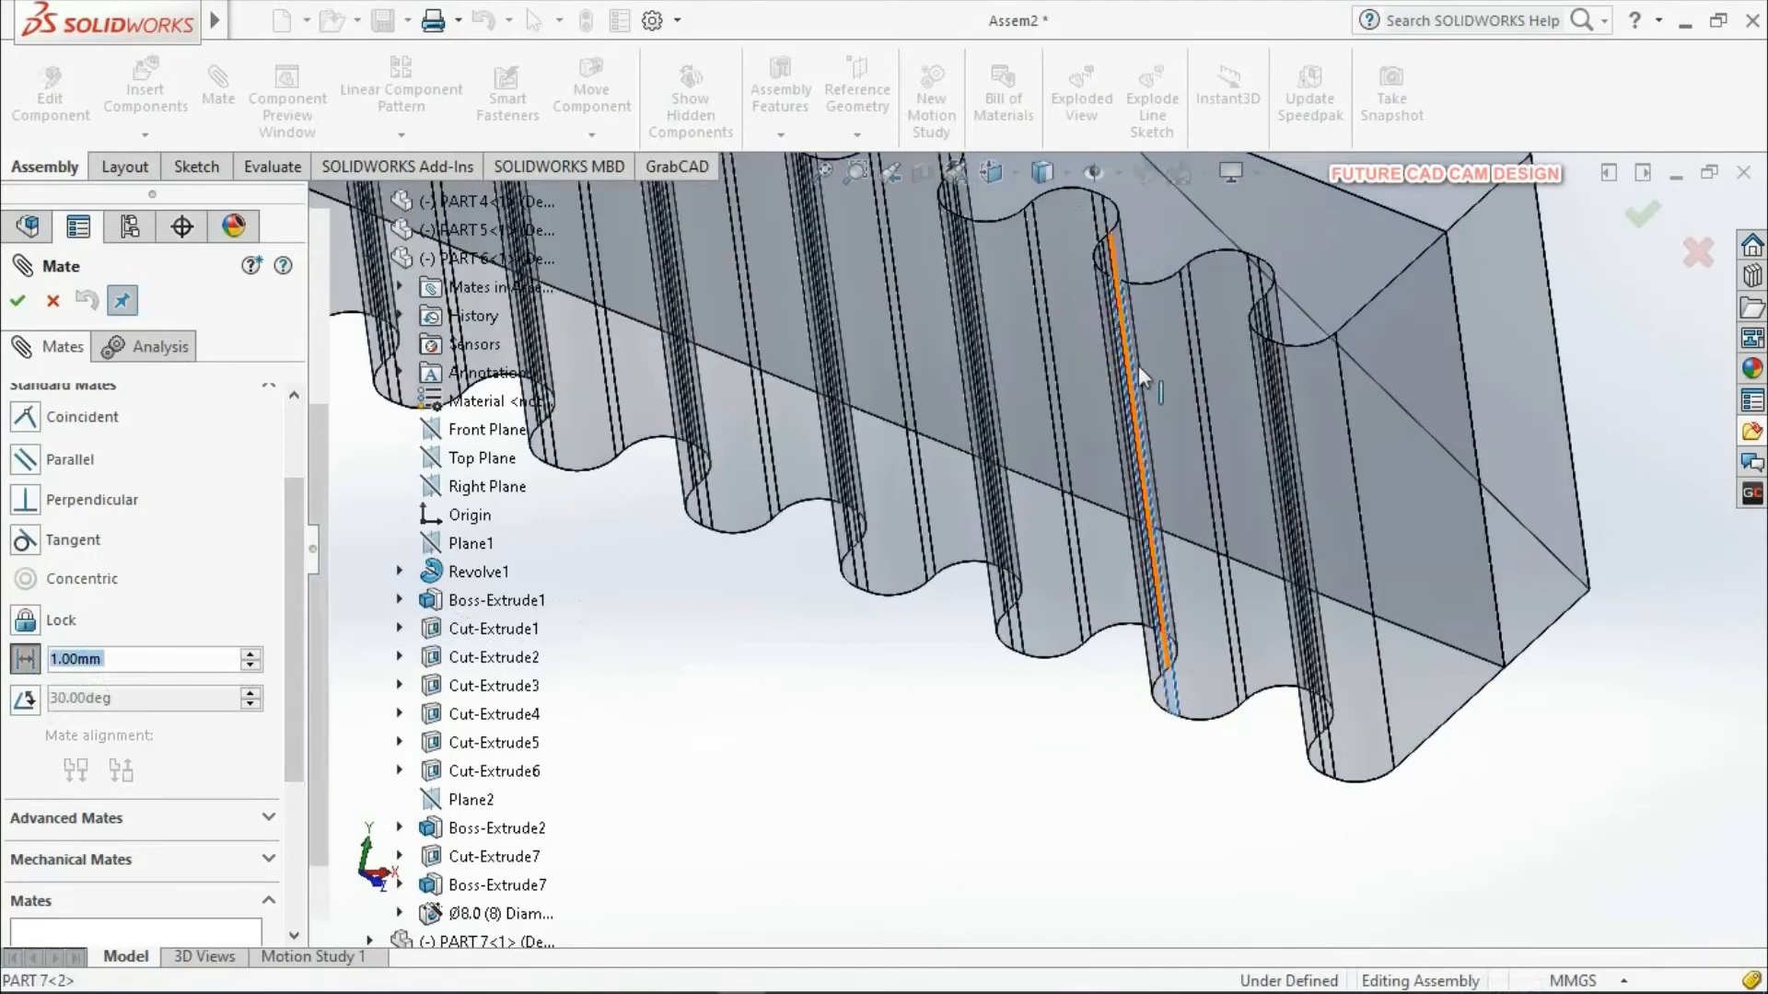
Step: Pick the corresponding tooth face near the tip of the original PART 7 jaw as the second reference of the distance mate
scroll(1224, 521, "up", 7)
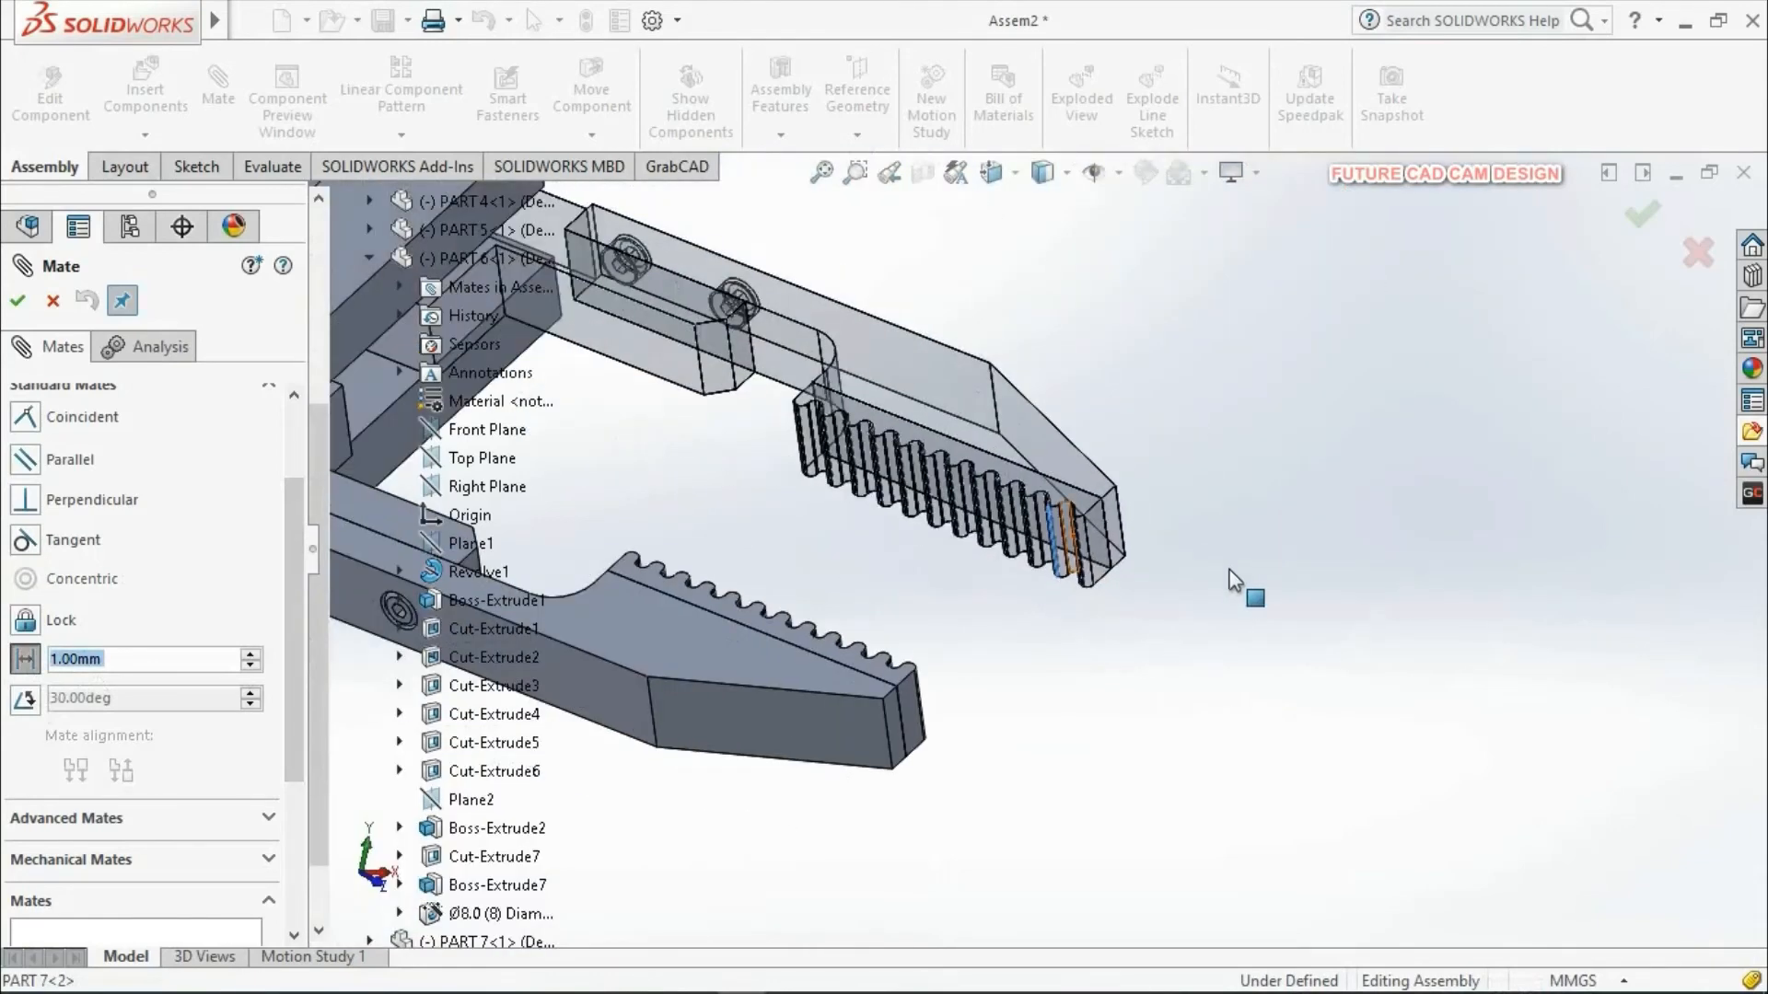
middle_click_drag(1068, 563, 1072, 636)
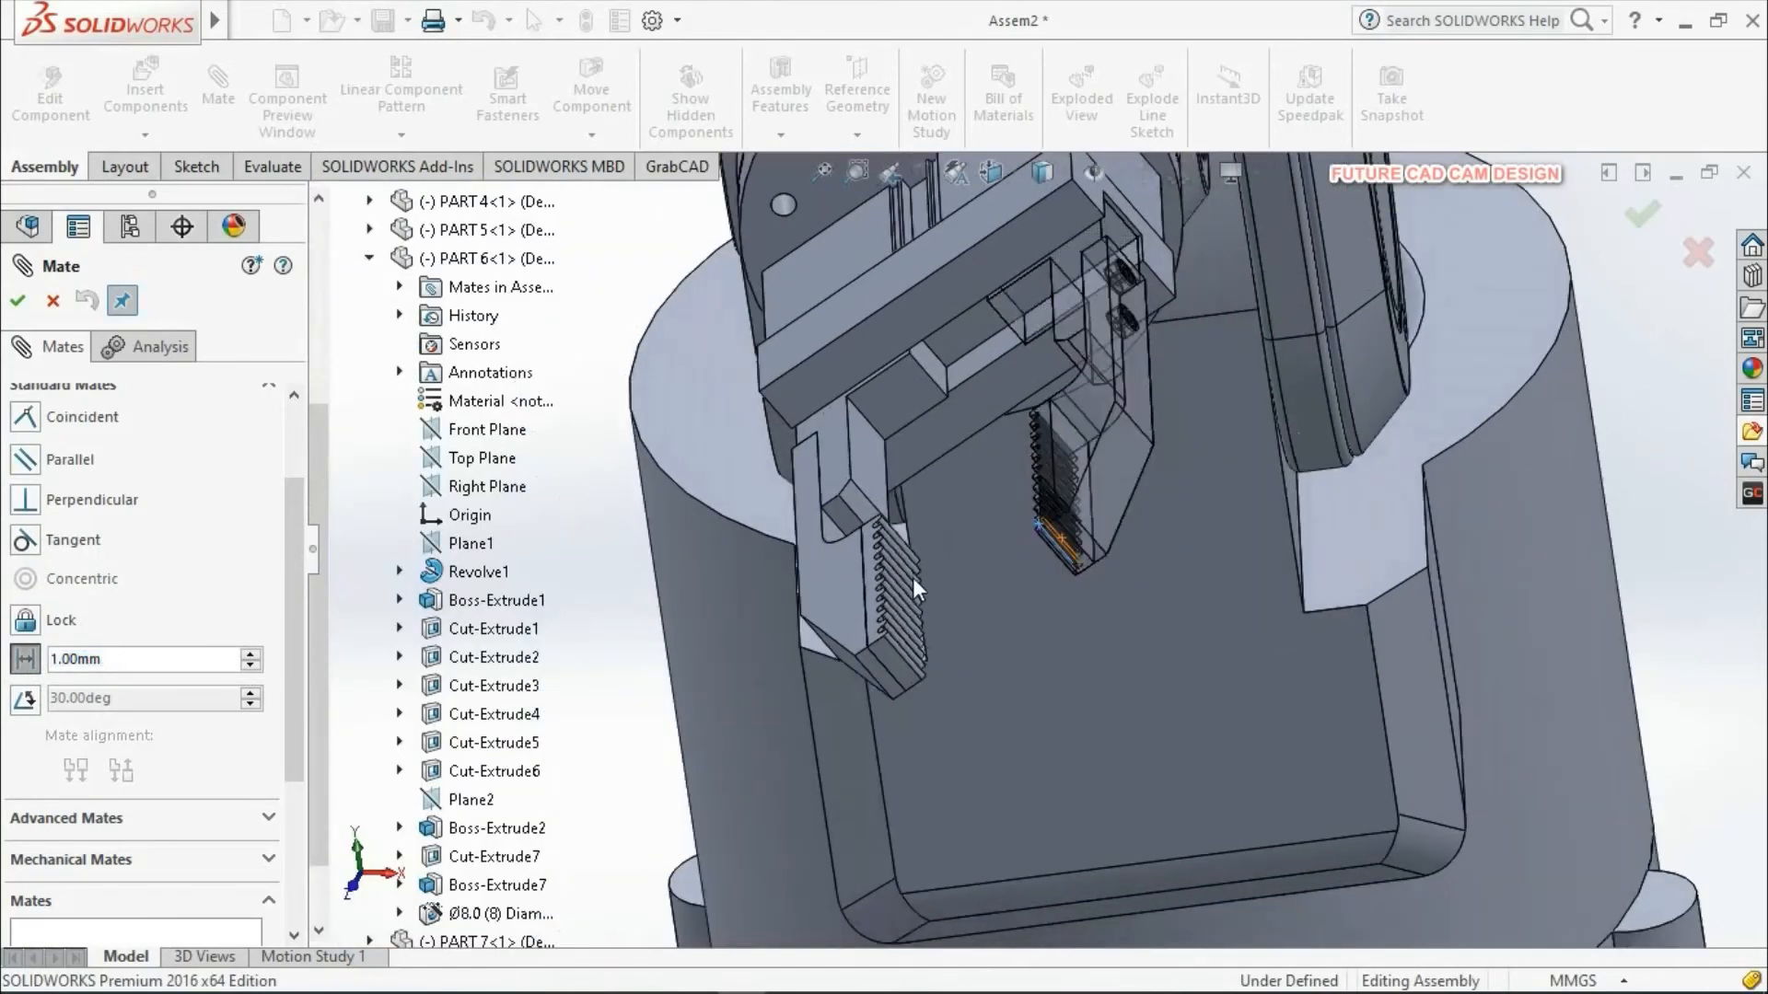
scroll(925, 603, "down", 6)
scroll(941, 638, "down", 5)
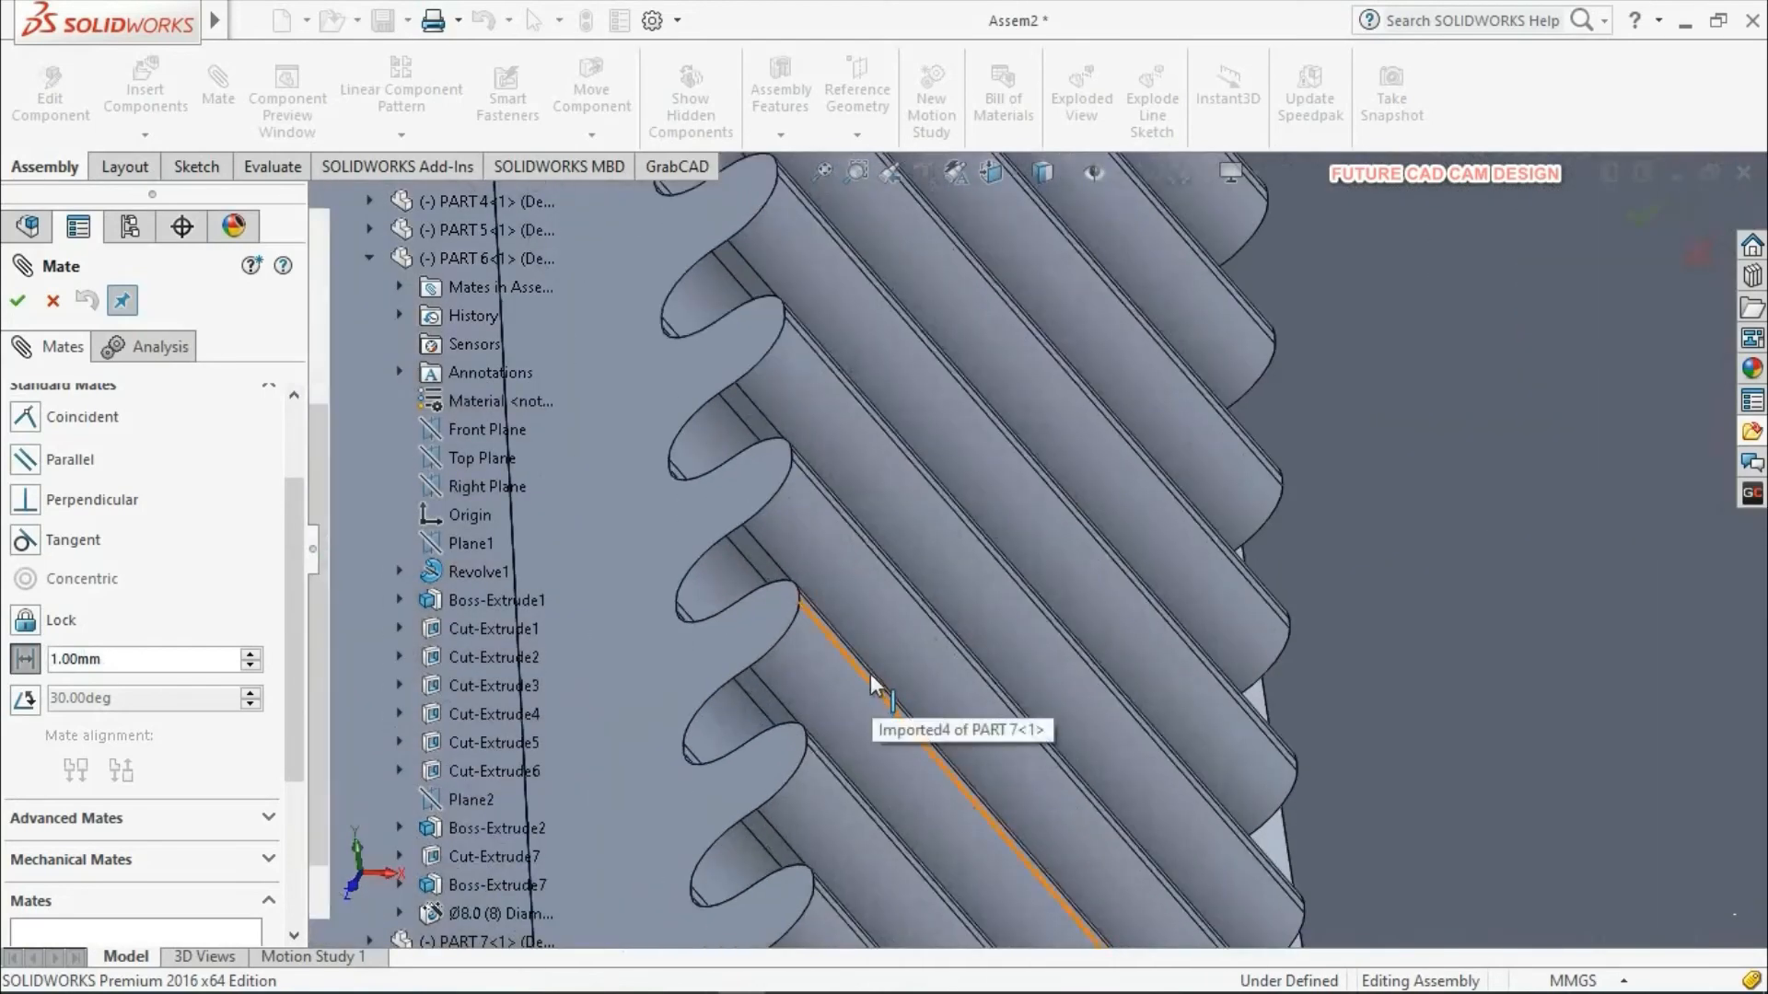
scroll(1005, 650, "up", 10)
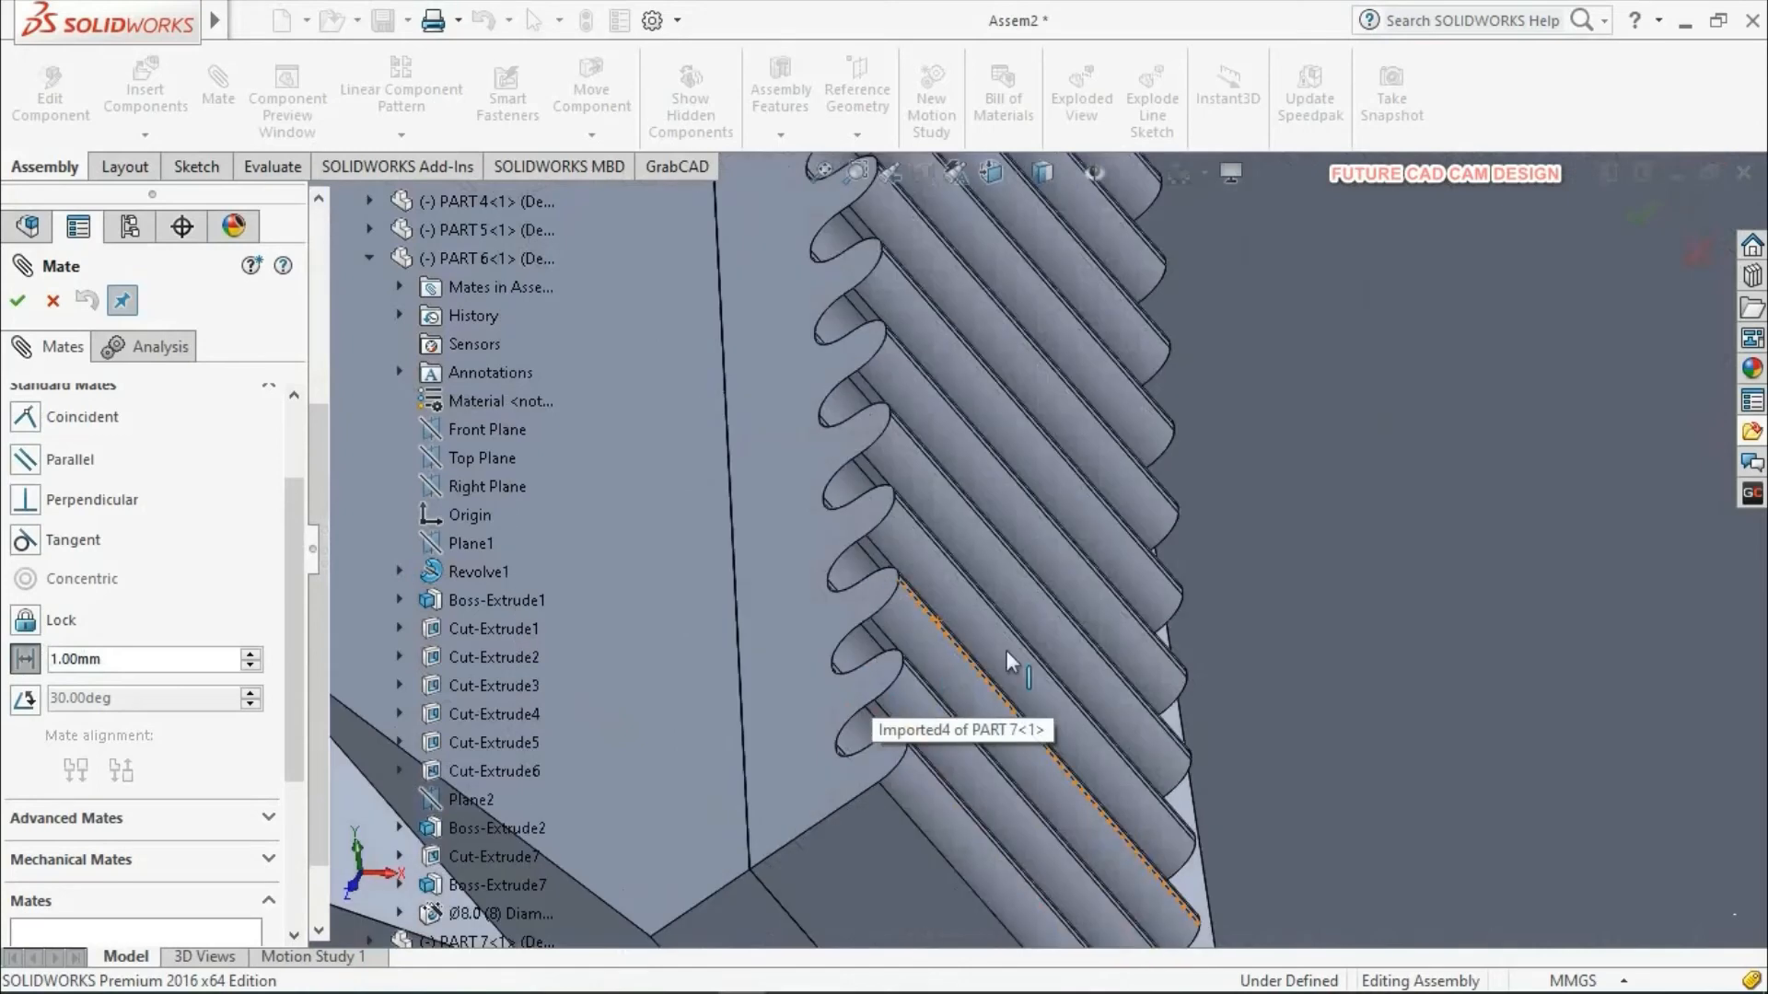
scroll(1004, 632, "up", 10)
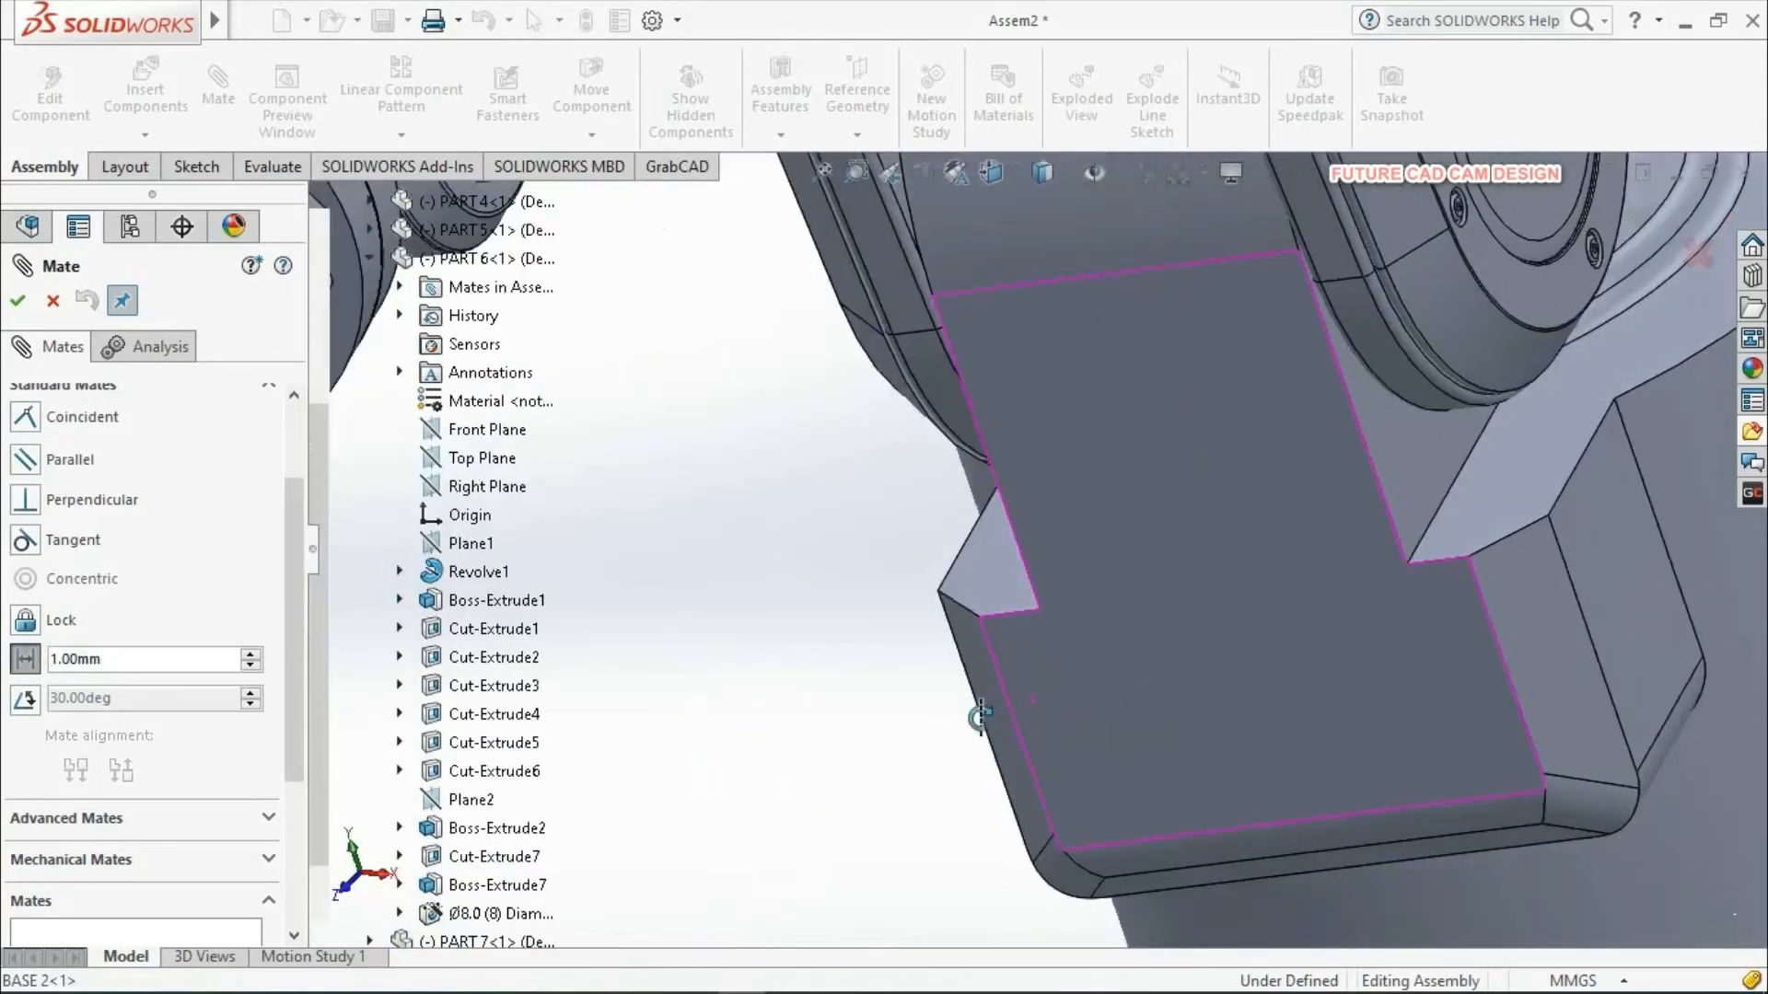
scroll(991, 632, "up", 5)
scroll(700, 608, "down", 15)
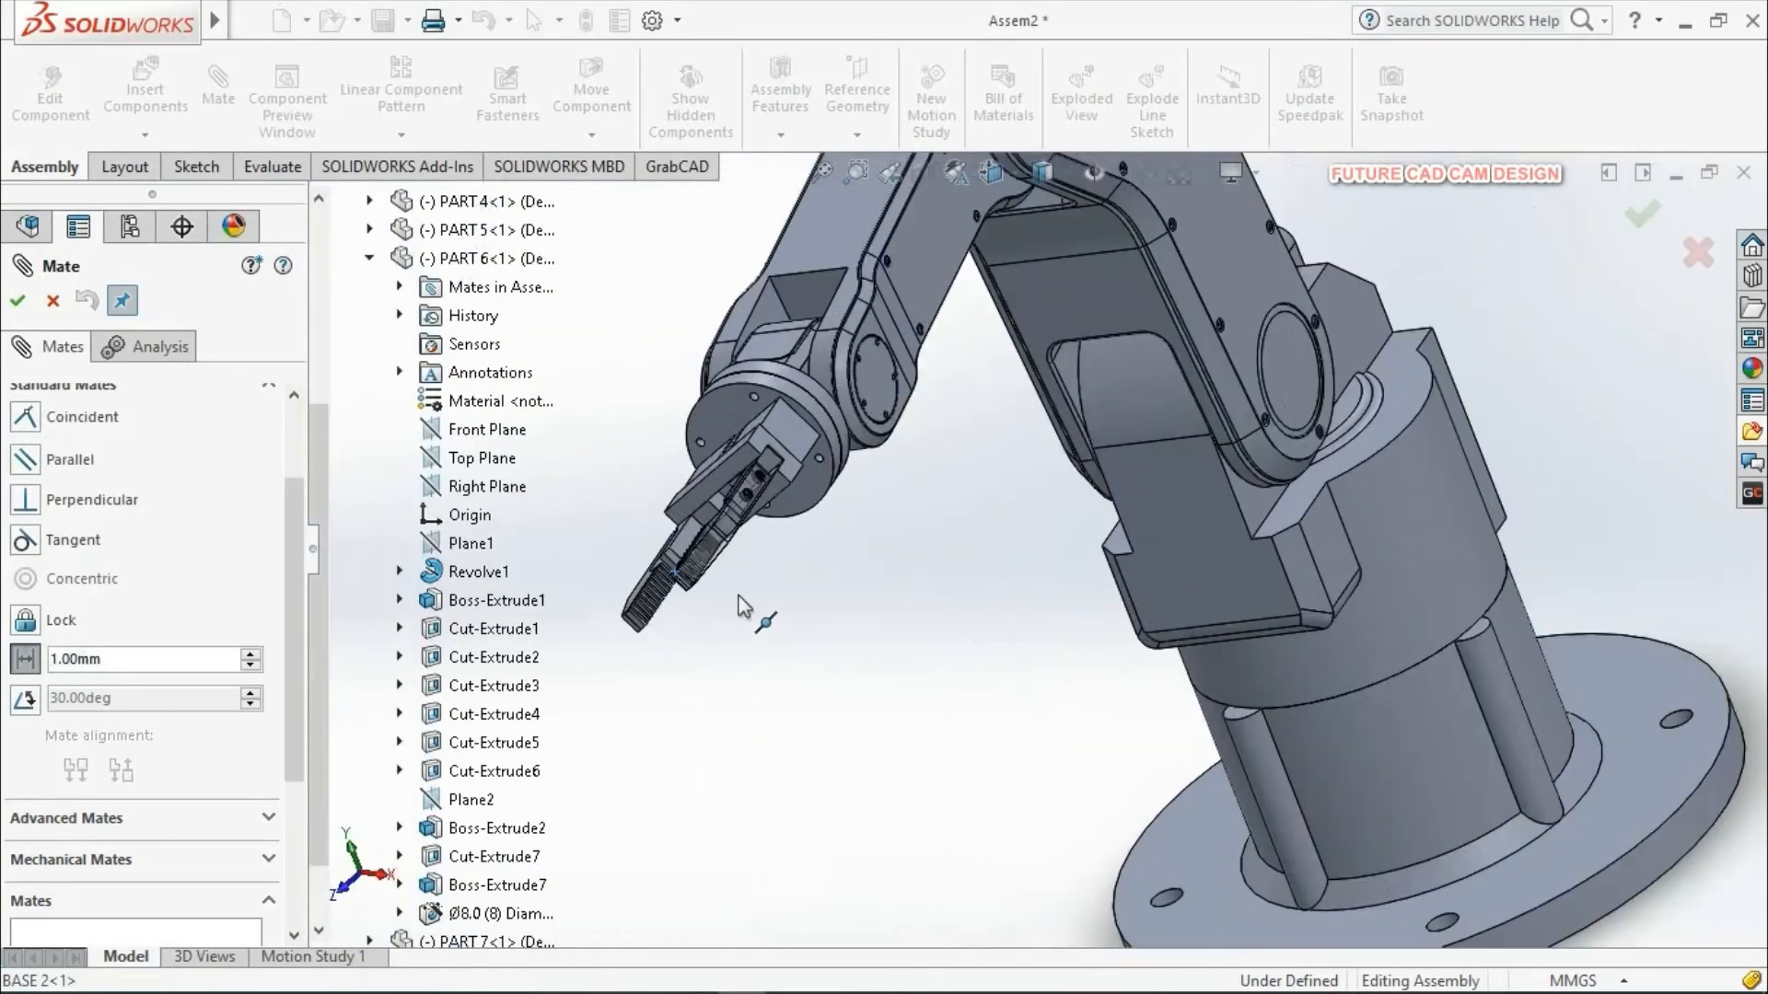
scroll(866, 589, "down", 6)
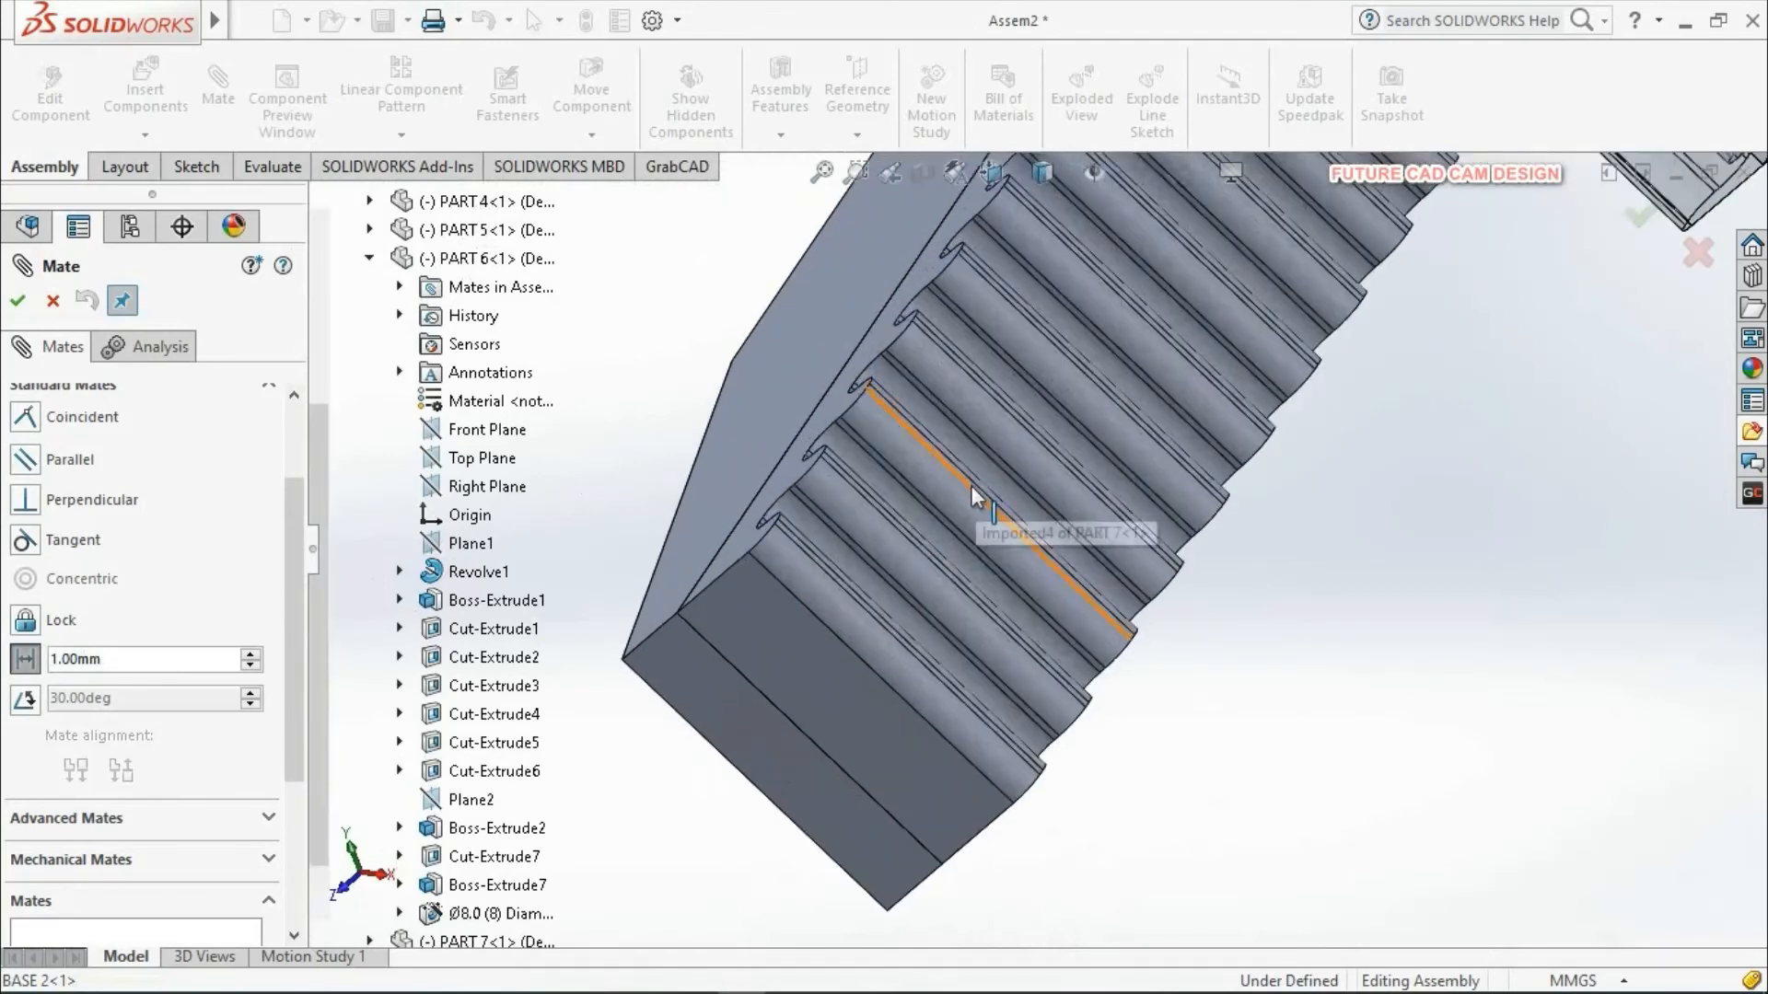
scroll(972, 483, "down", 3)
scroll(972, 484, "down", 2)
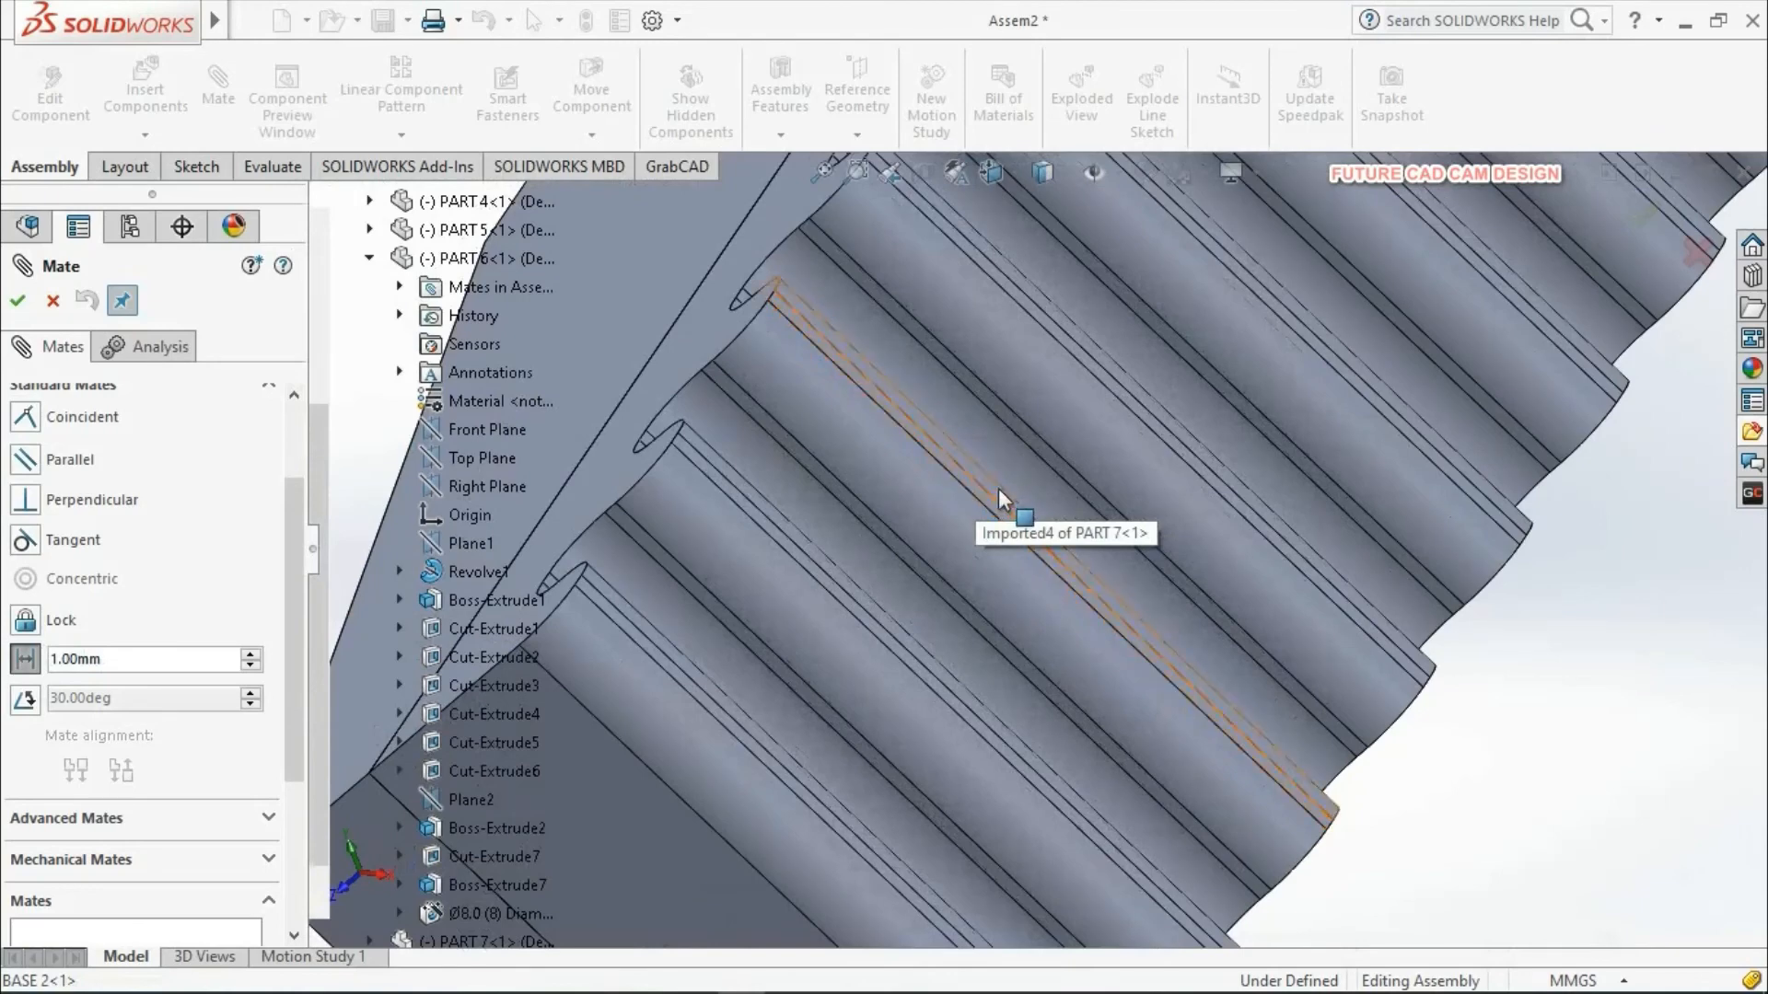
left_click(998, 489)
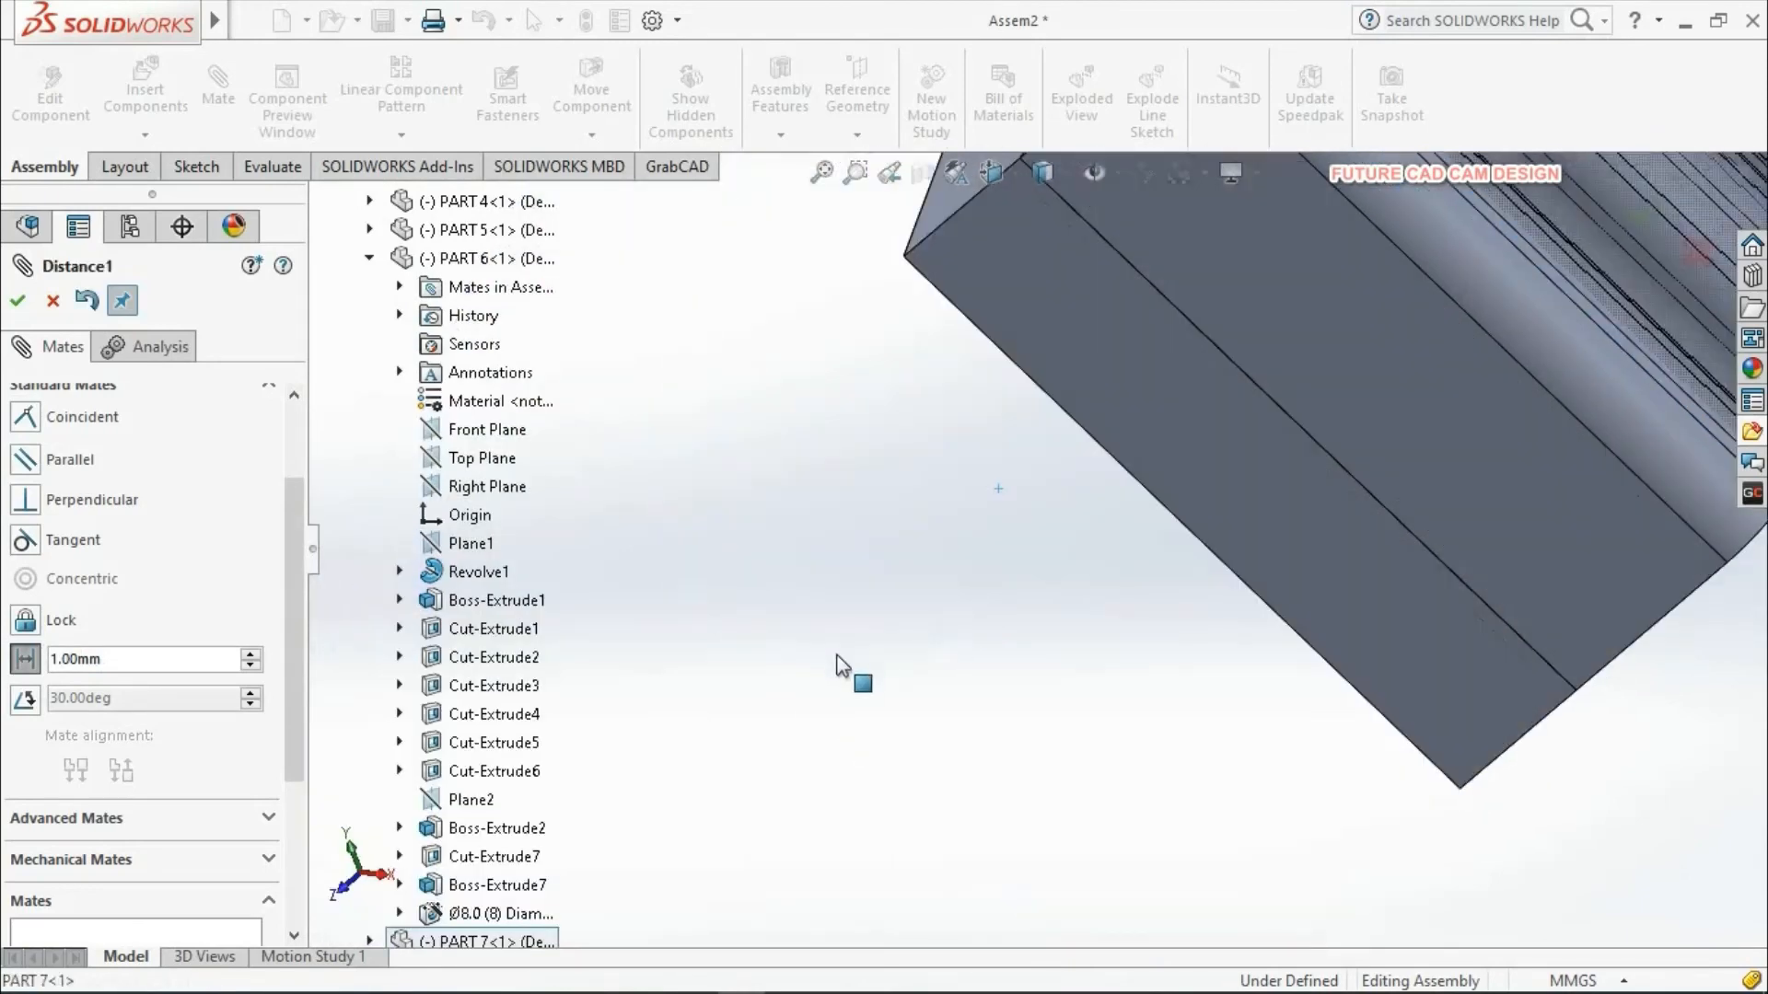
Step: Set the distance between the two gripper jaws to 61 mm and accept the mate
scroll(1096, 656, "up", 5)
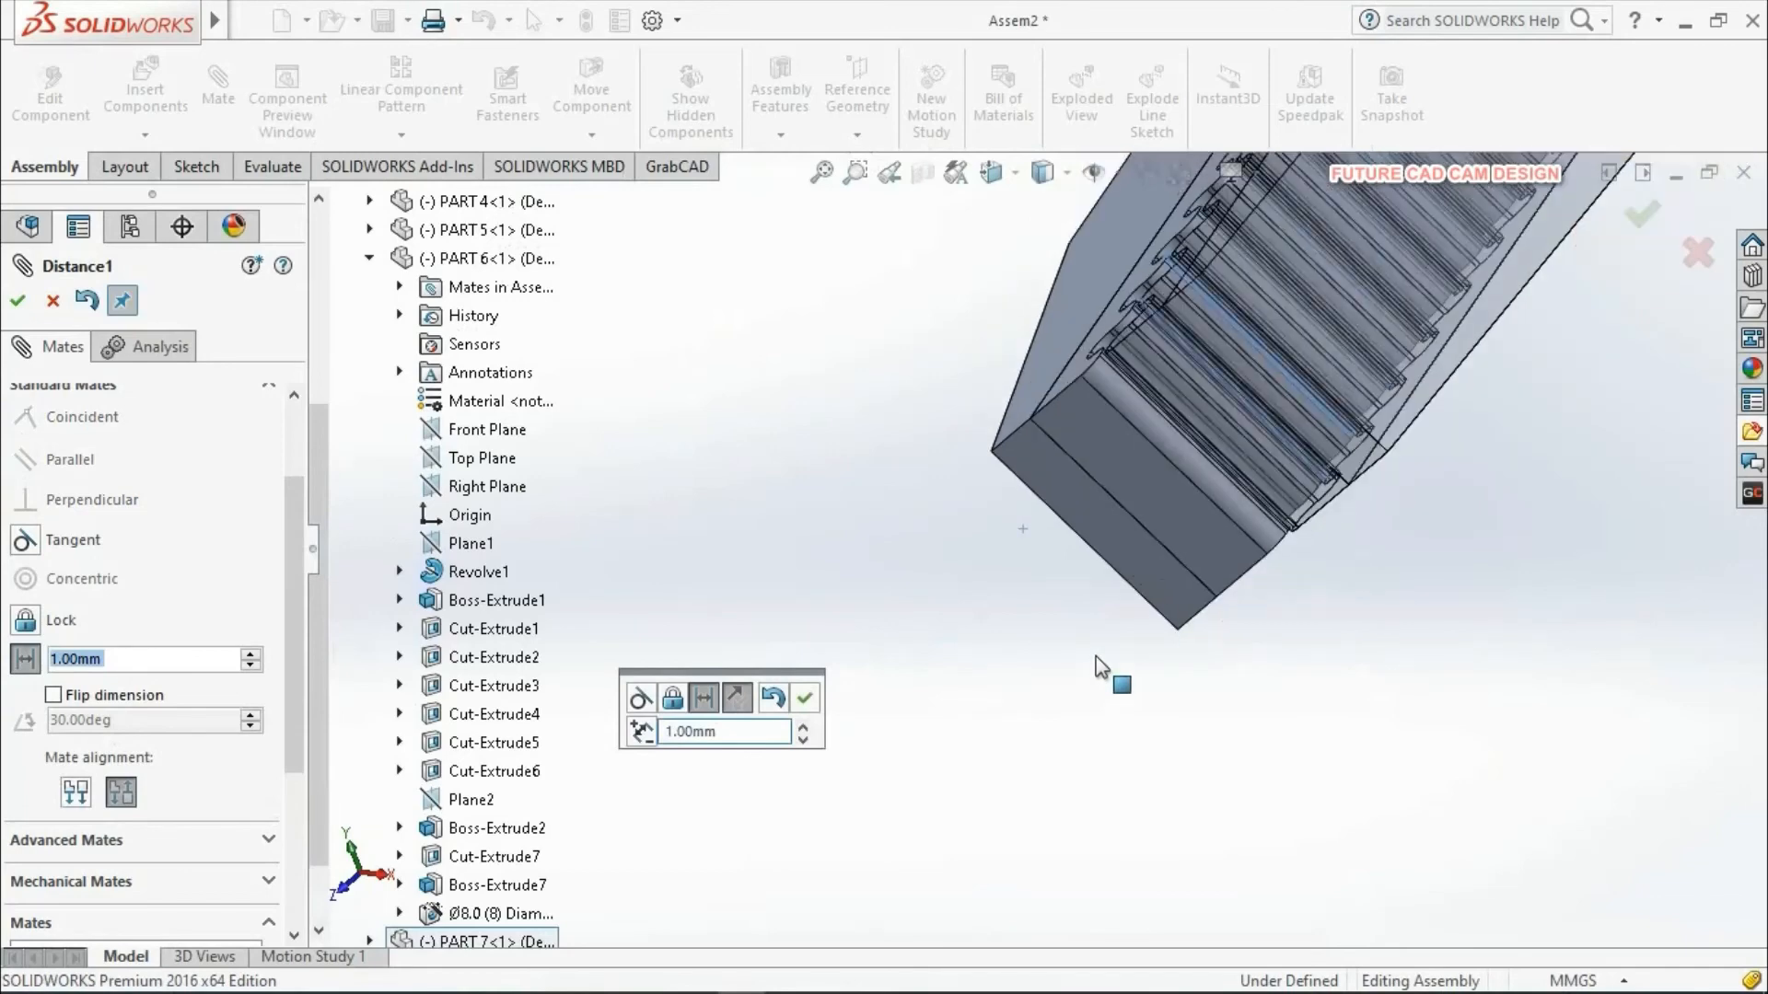
scroll(1112, 650, "up", 5)
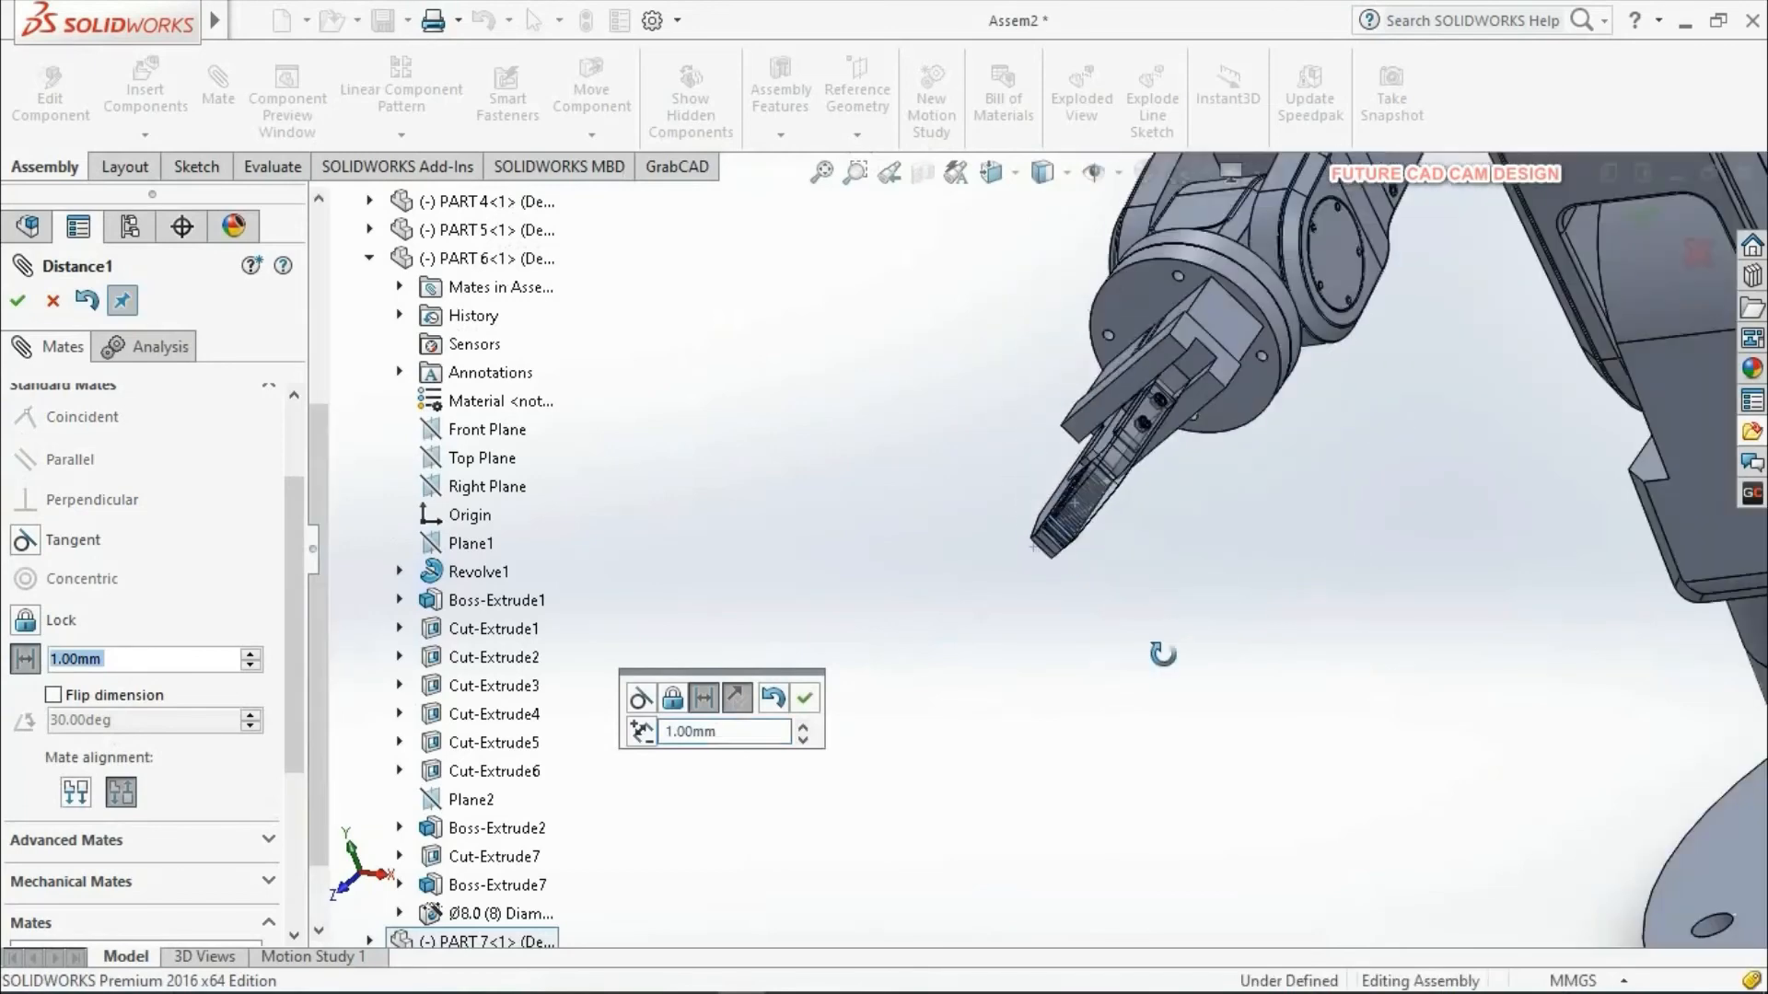
middle_click_drag(1160, 654, 1196, 641)
scroll(1084, 601, "up", 2)
scroll(1084, 600, "up", 5)
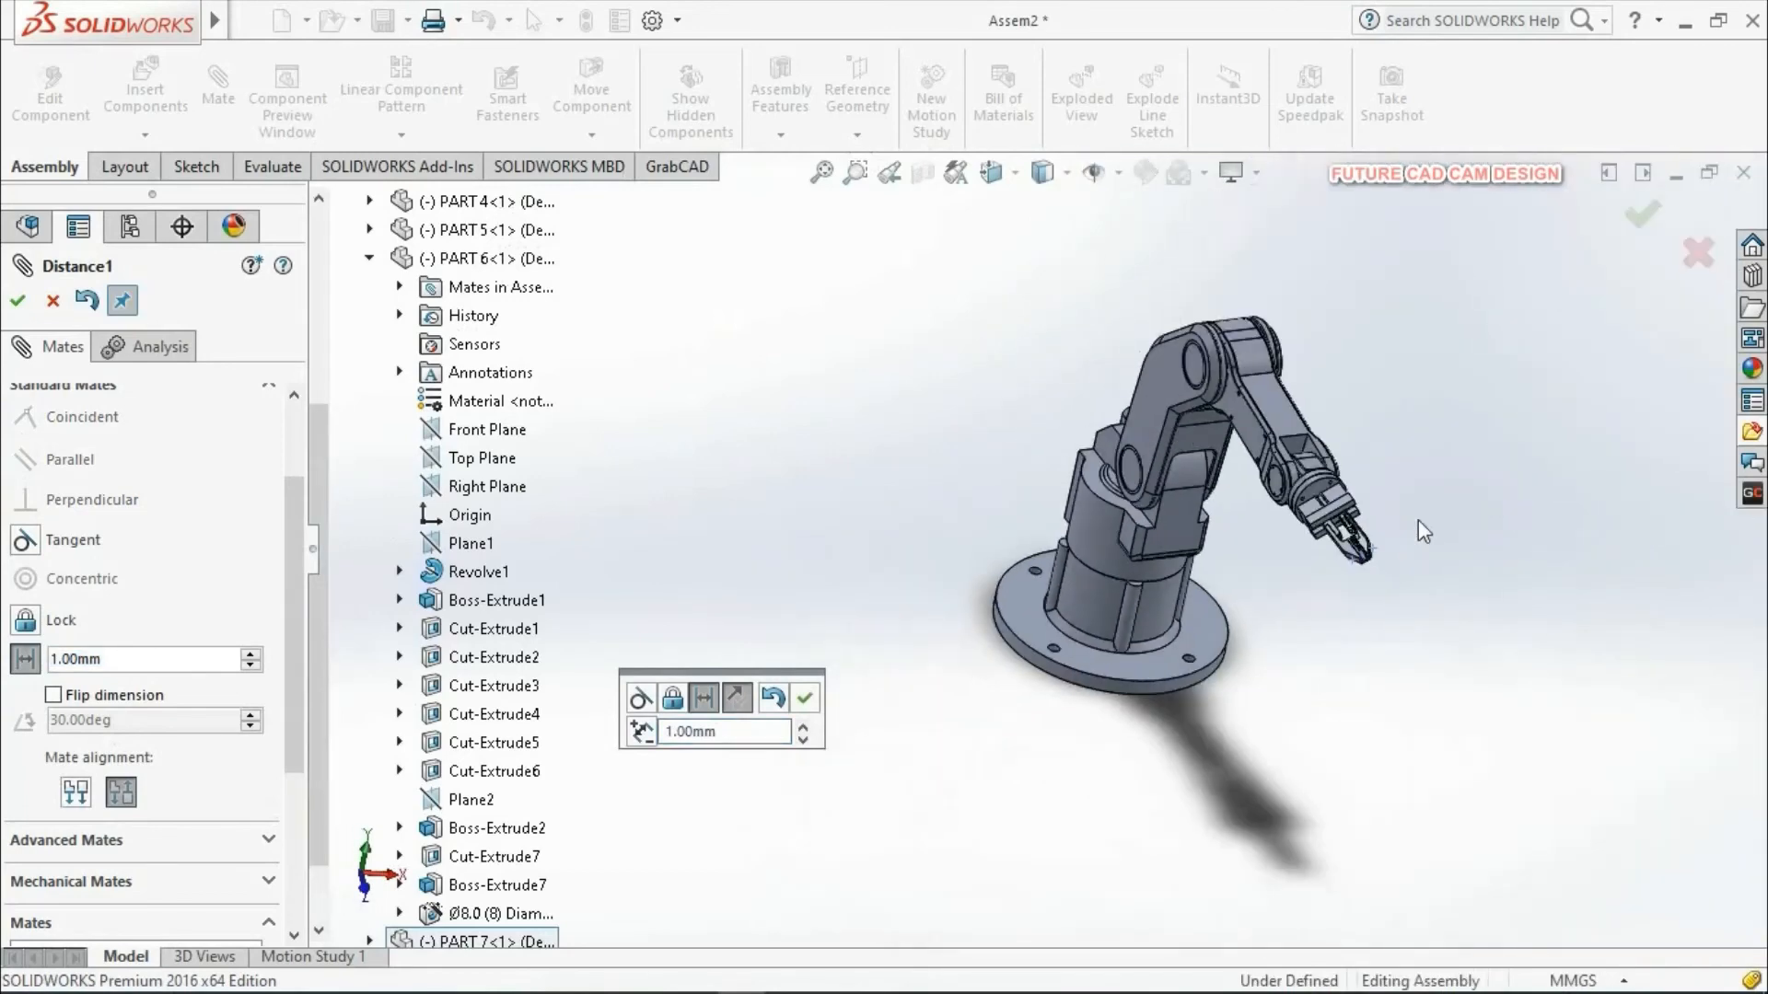
scroll(1340, 529, "down", 9)
scroll(860, 516, "down", 3)
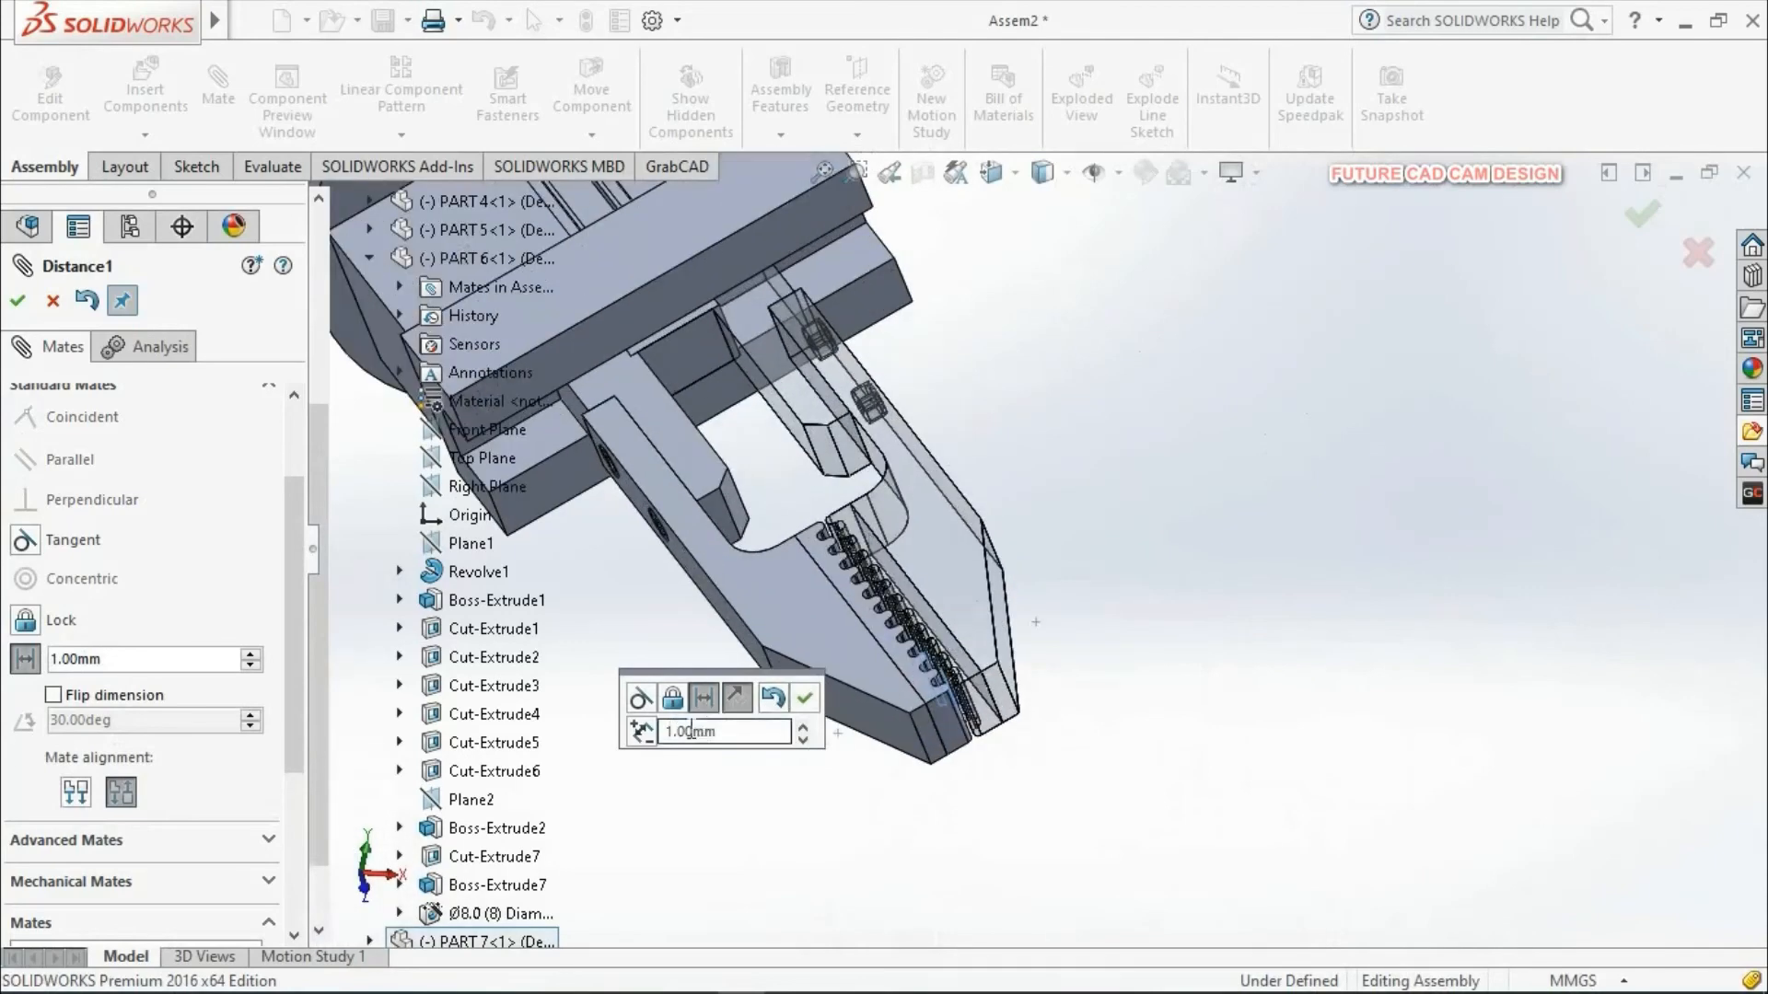
left_click(802, 726)
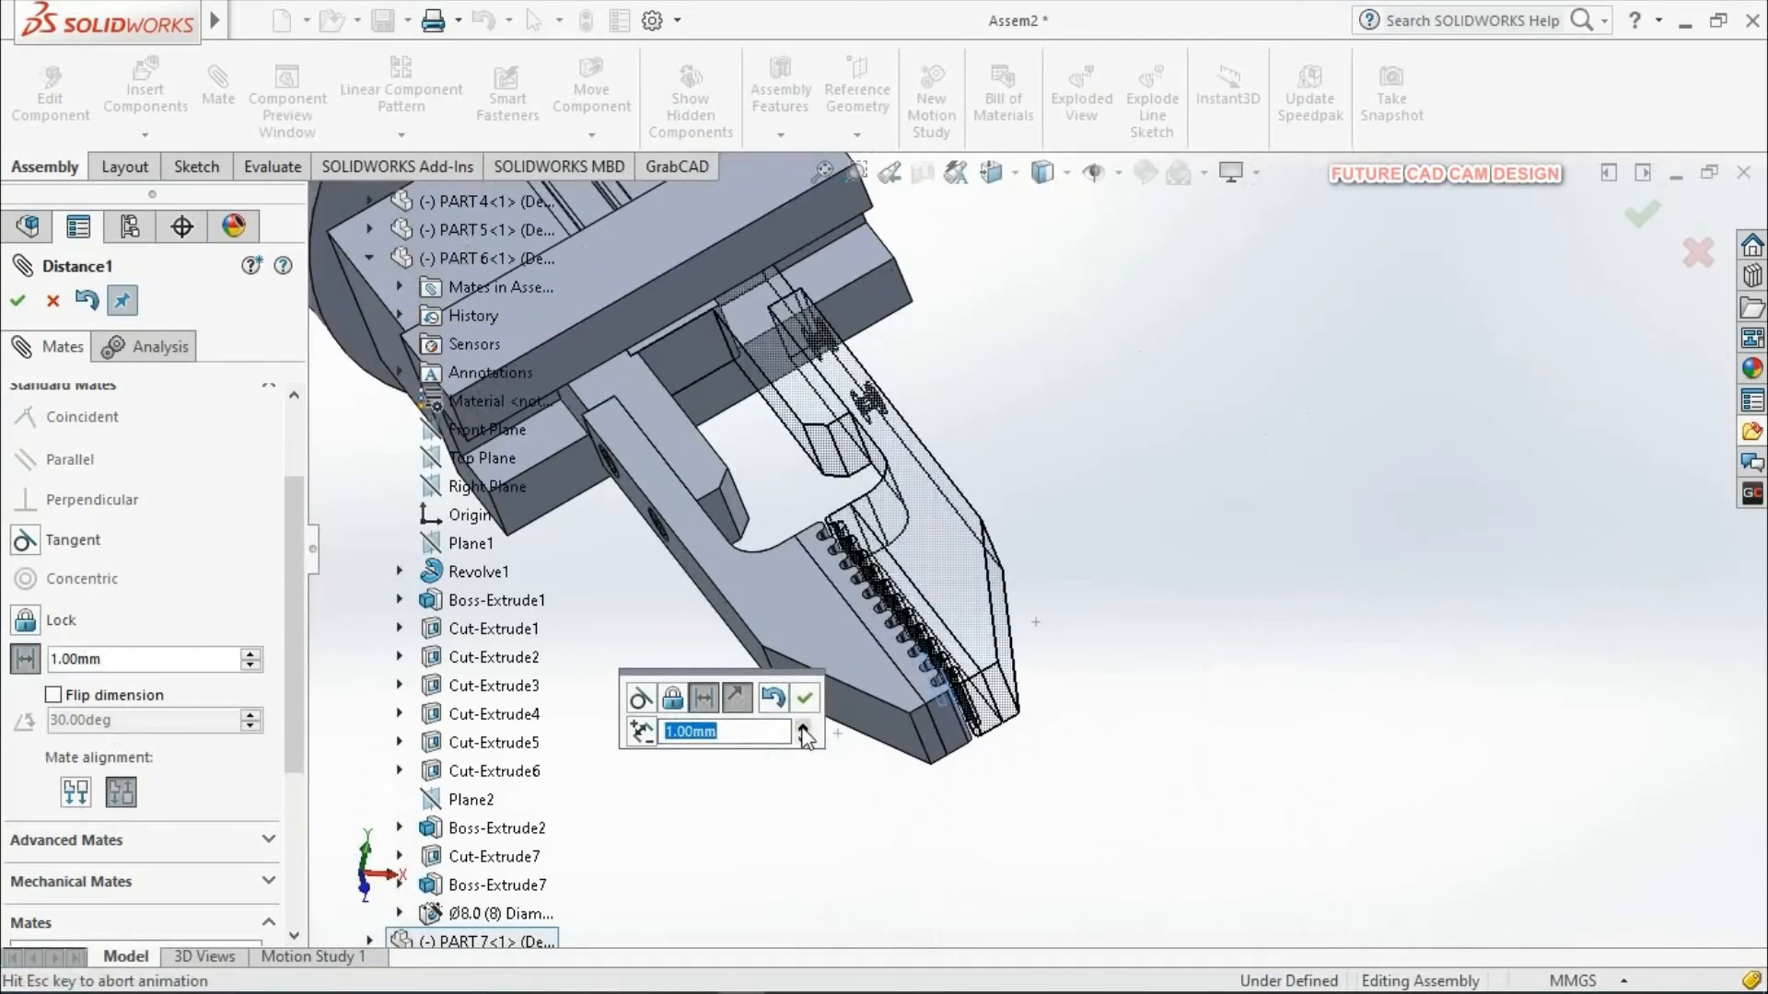
left_click(803, 729)
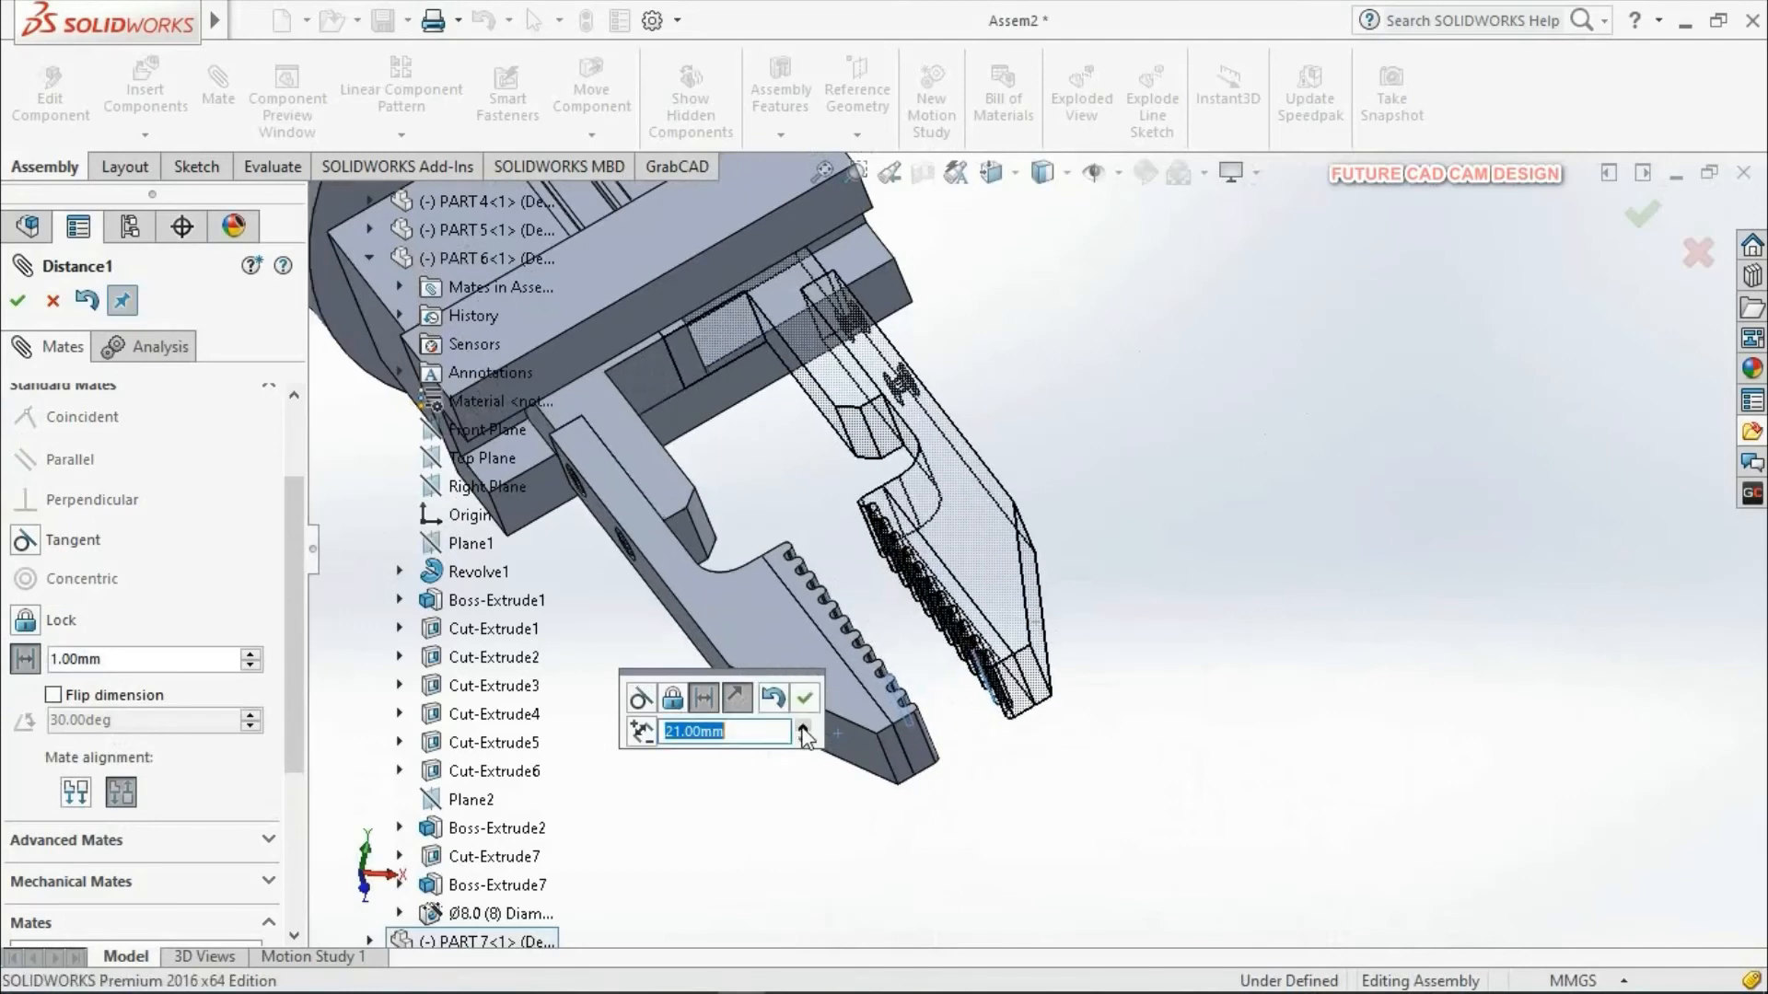
left_click(803, 728)
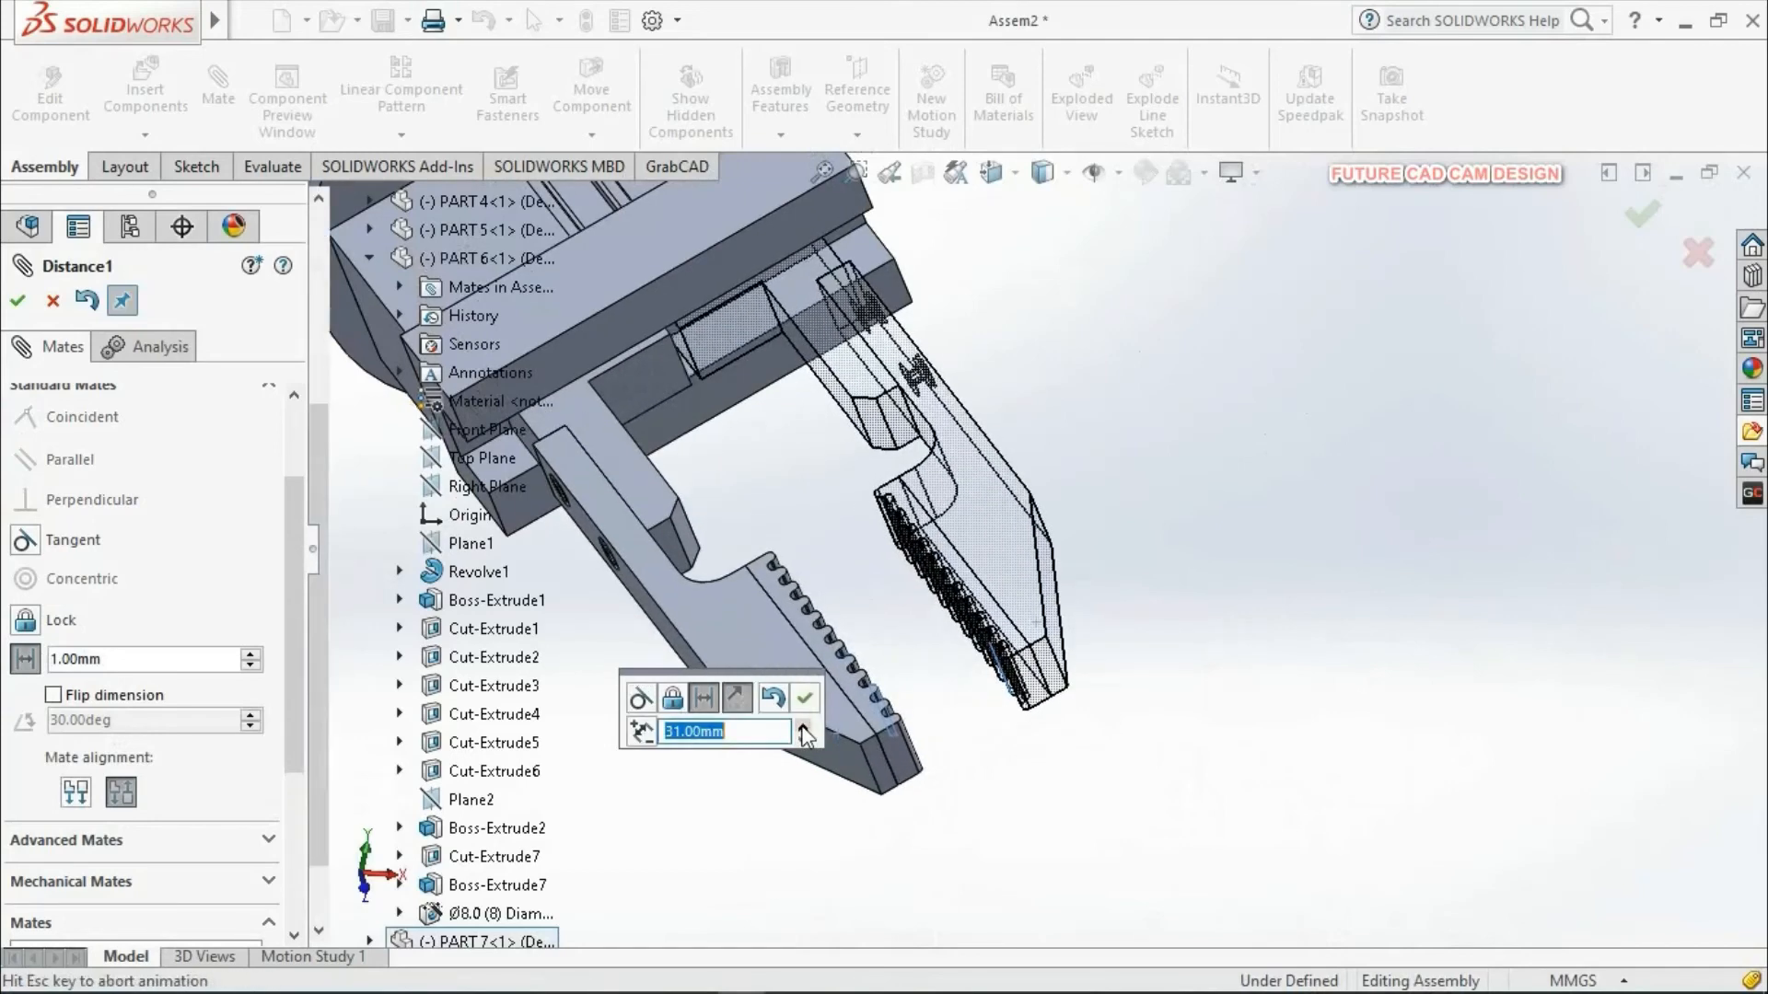
left_click(803, 728)
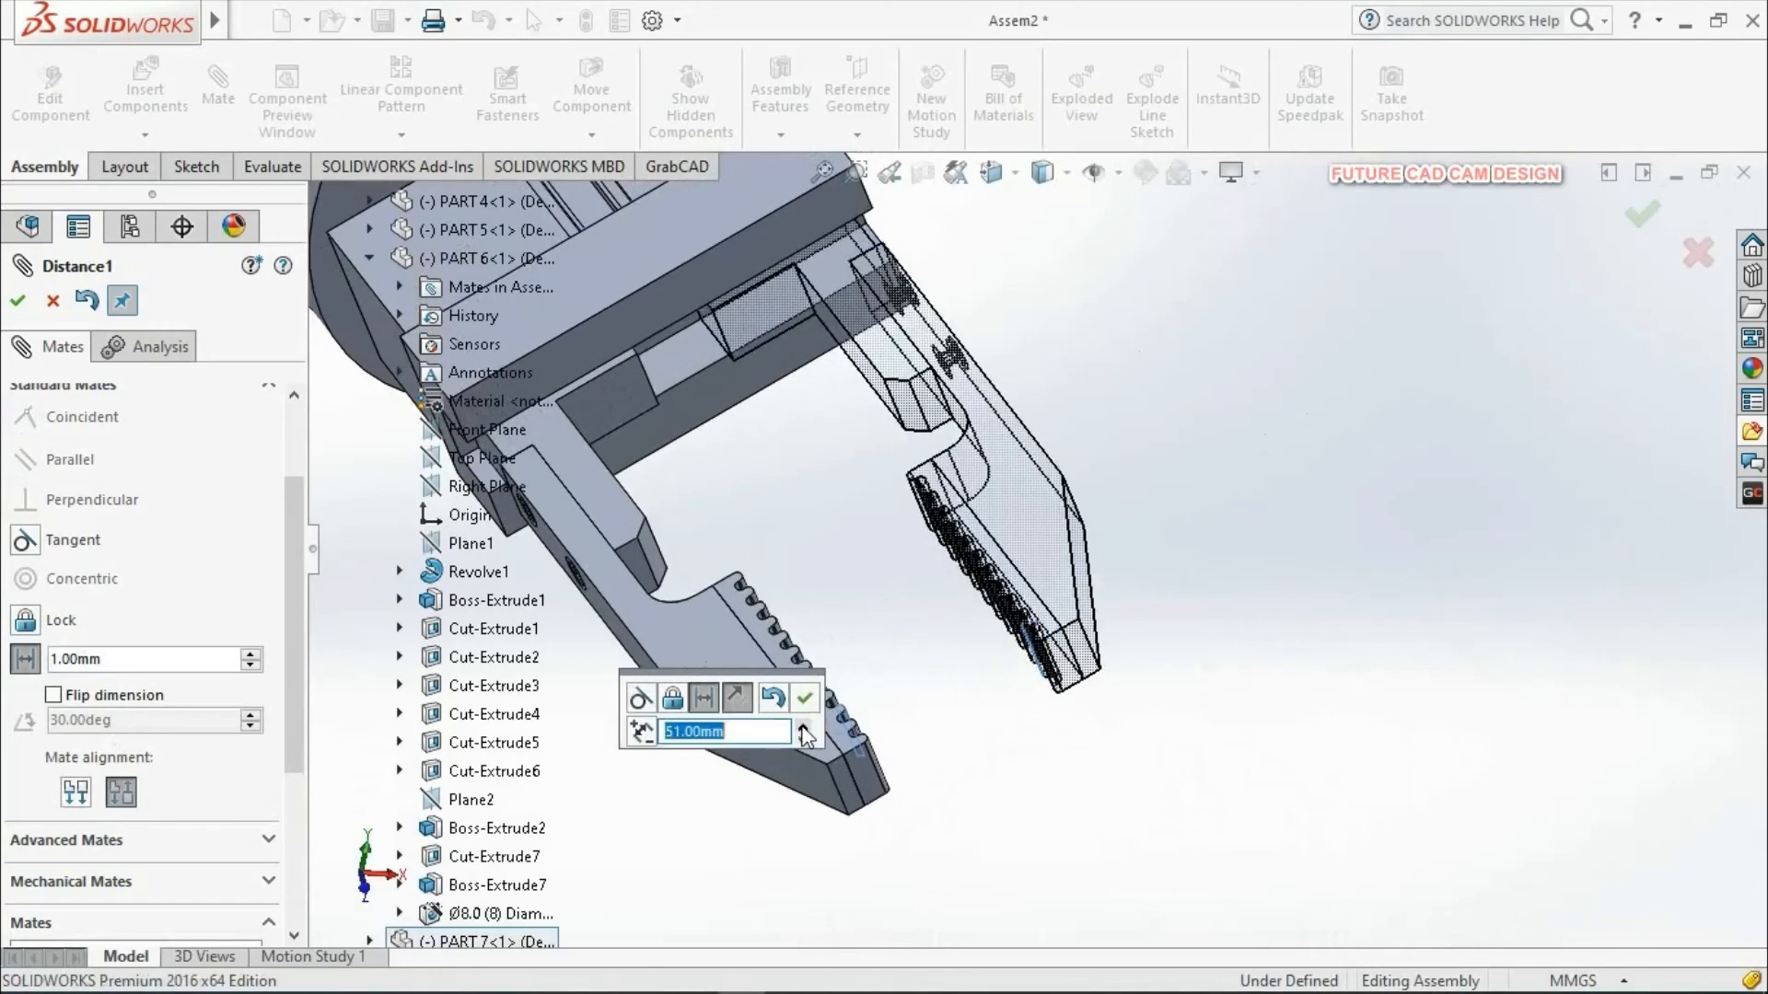
left_click(803, 728)
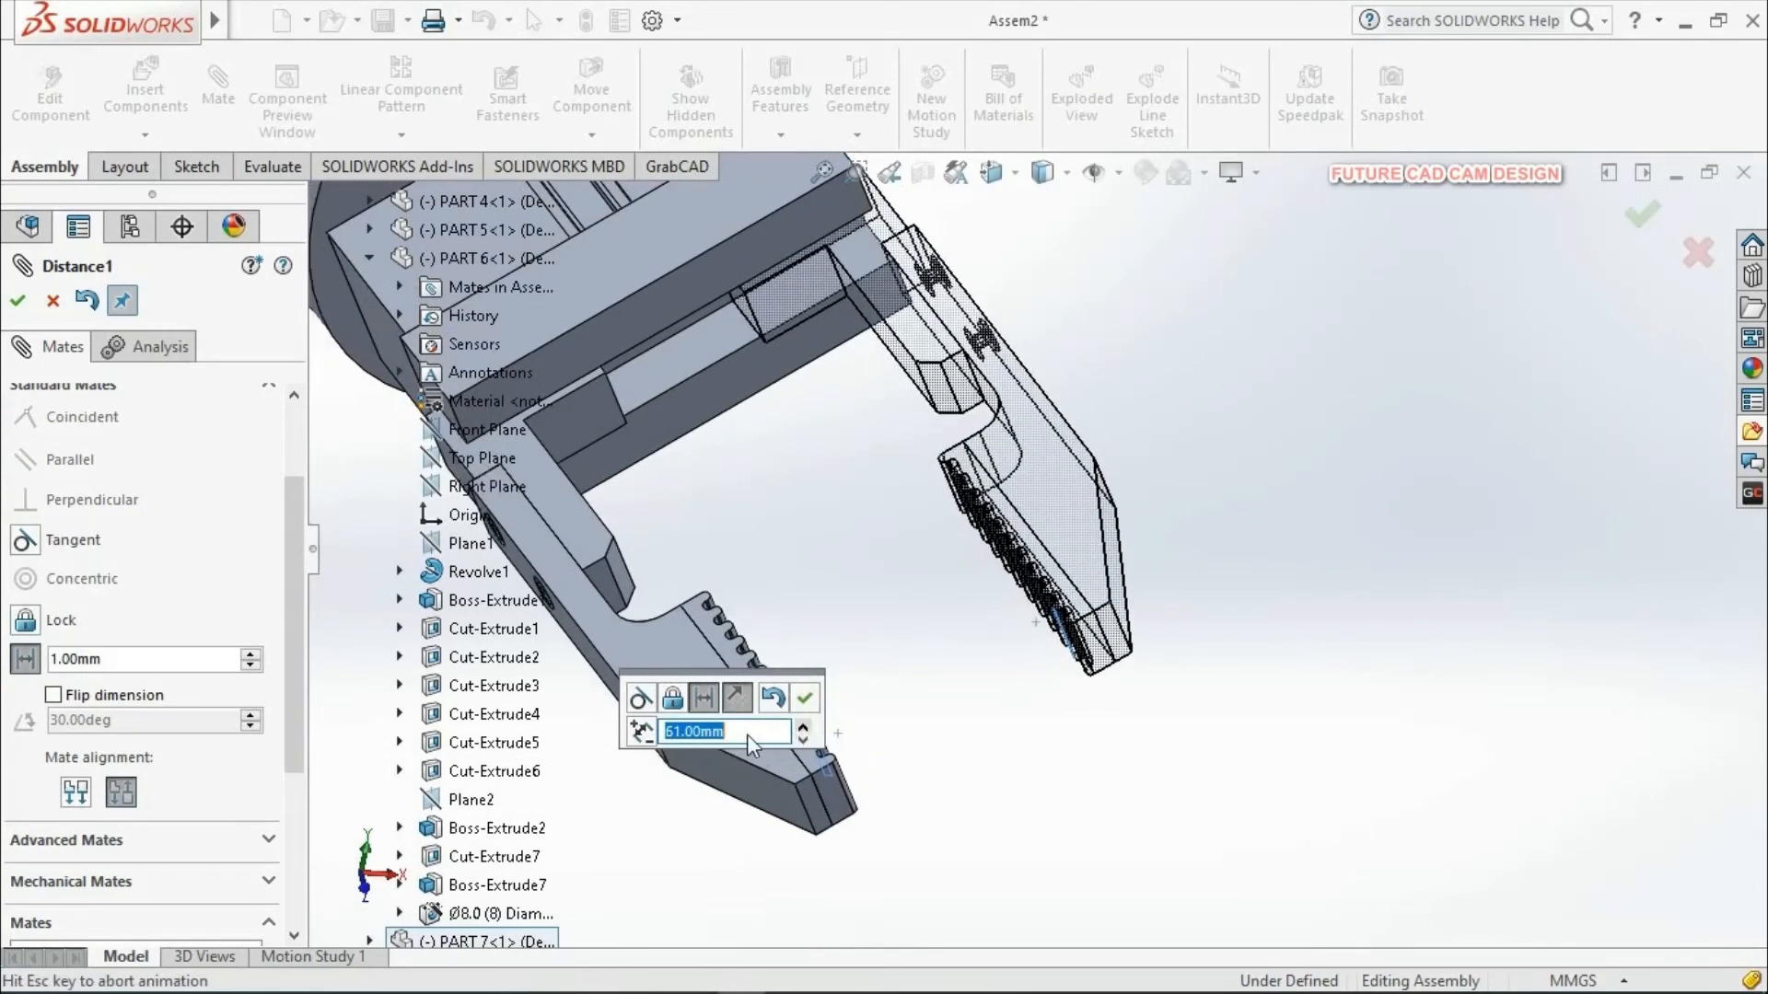
left_click(799, 726)
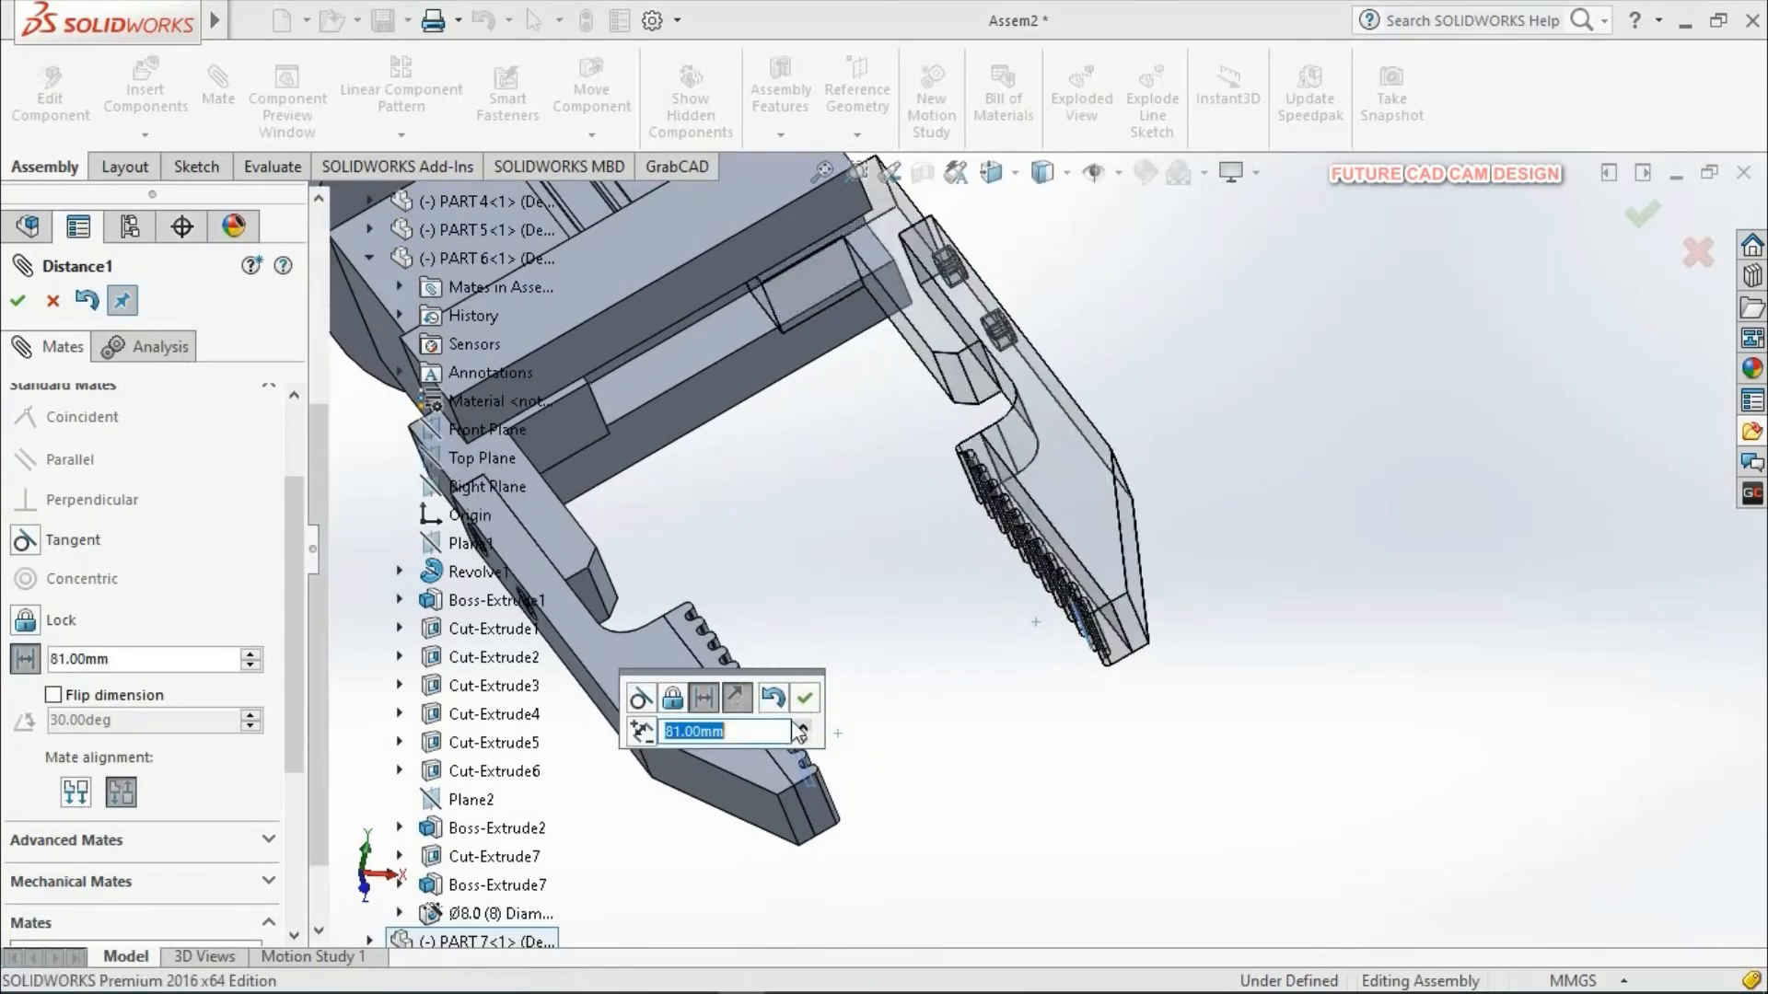
left_click(803, 737)
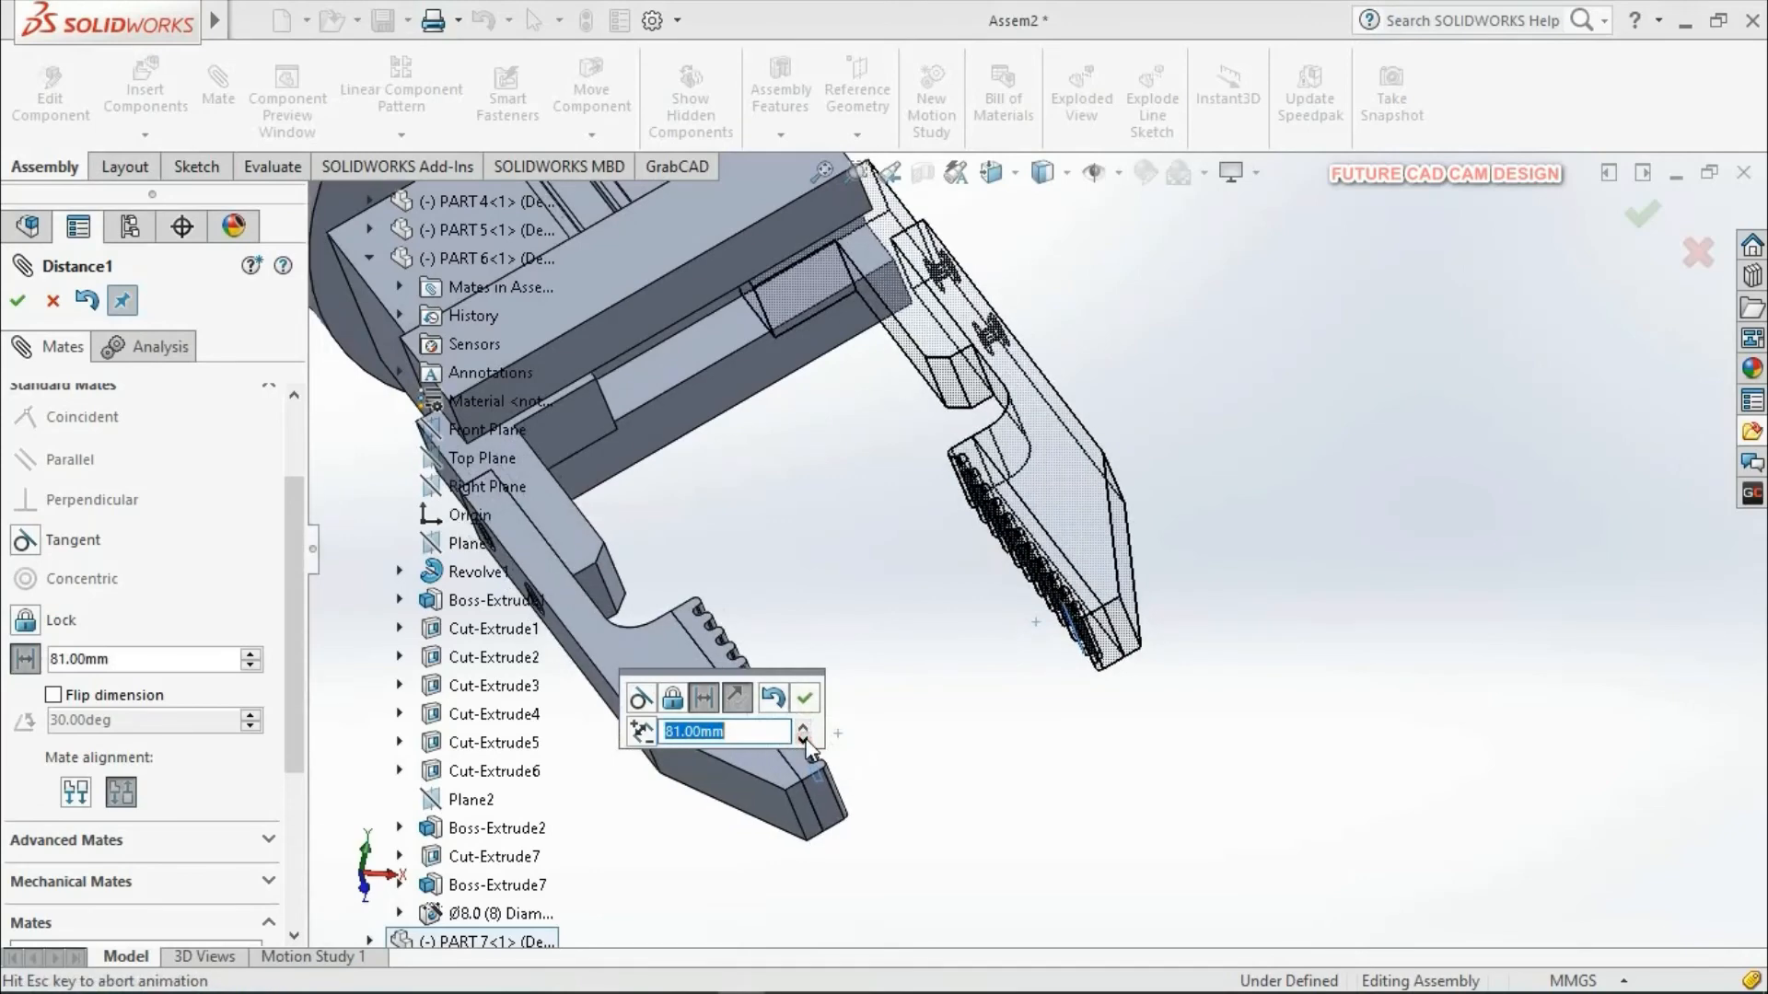
left_click(803, 739)
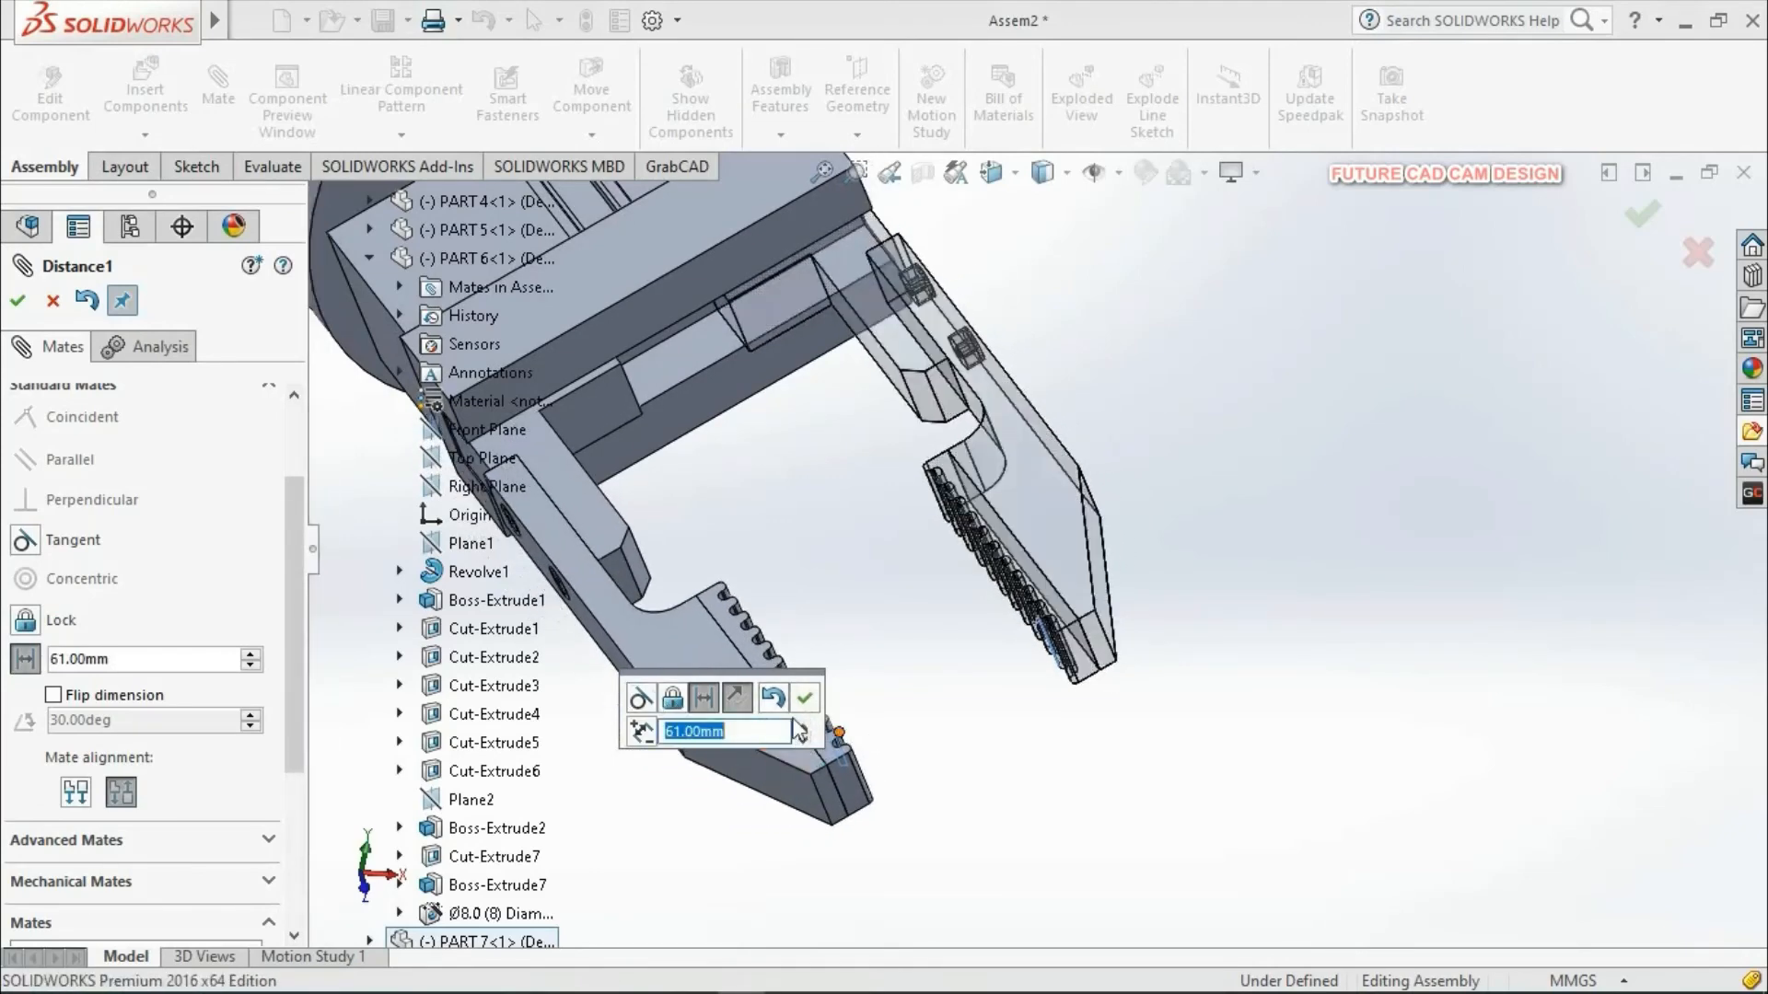
left_click(806, 702)
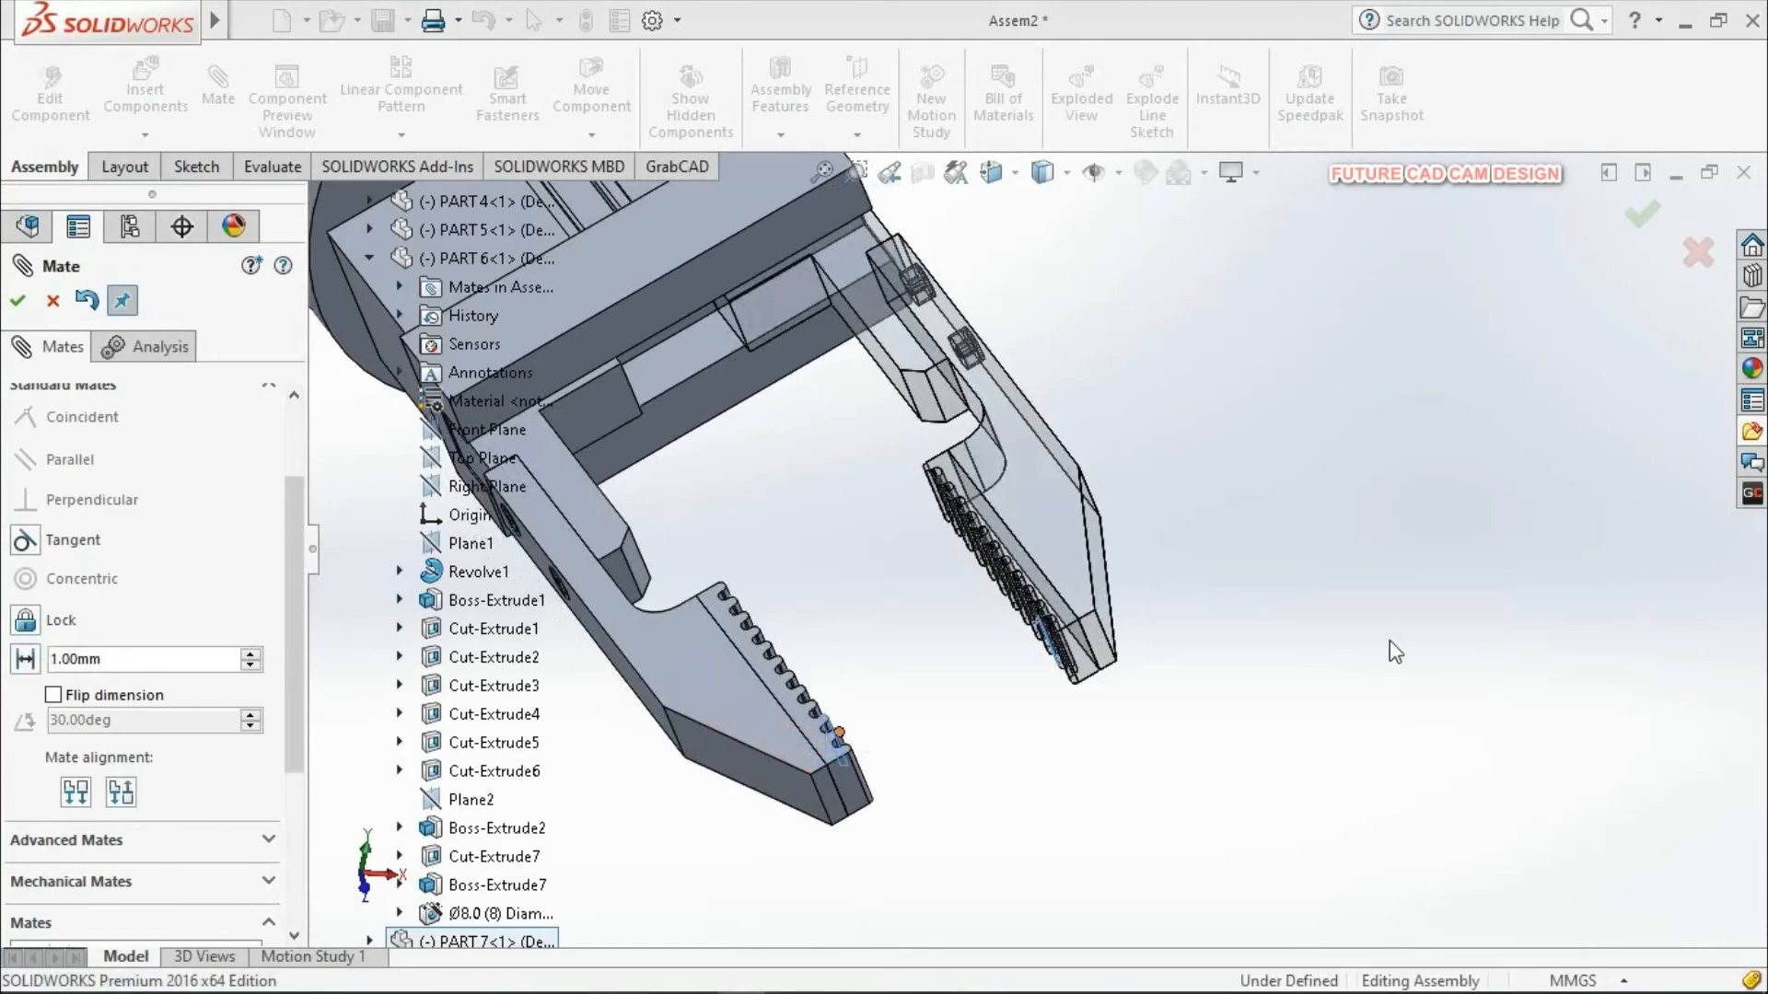
Step: Browse the advanced and mechanical mate types, and reopen the distance mate between the gripper jaws with its advanced limit options
scroll(1381, 645, "up", 5)
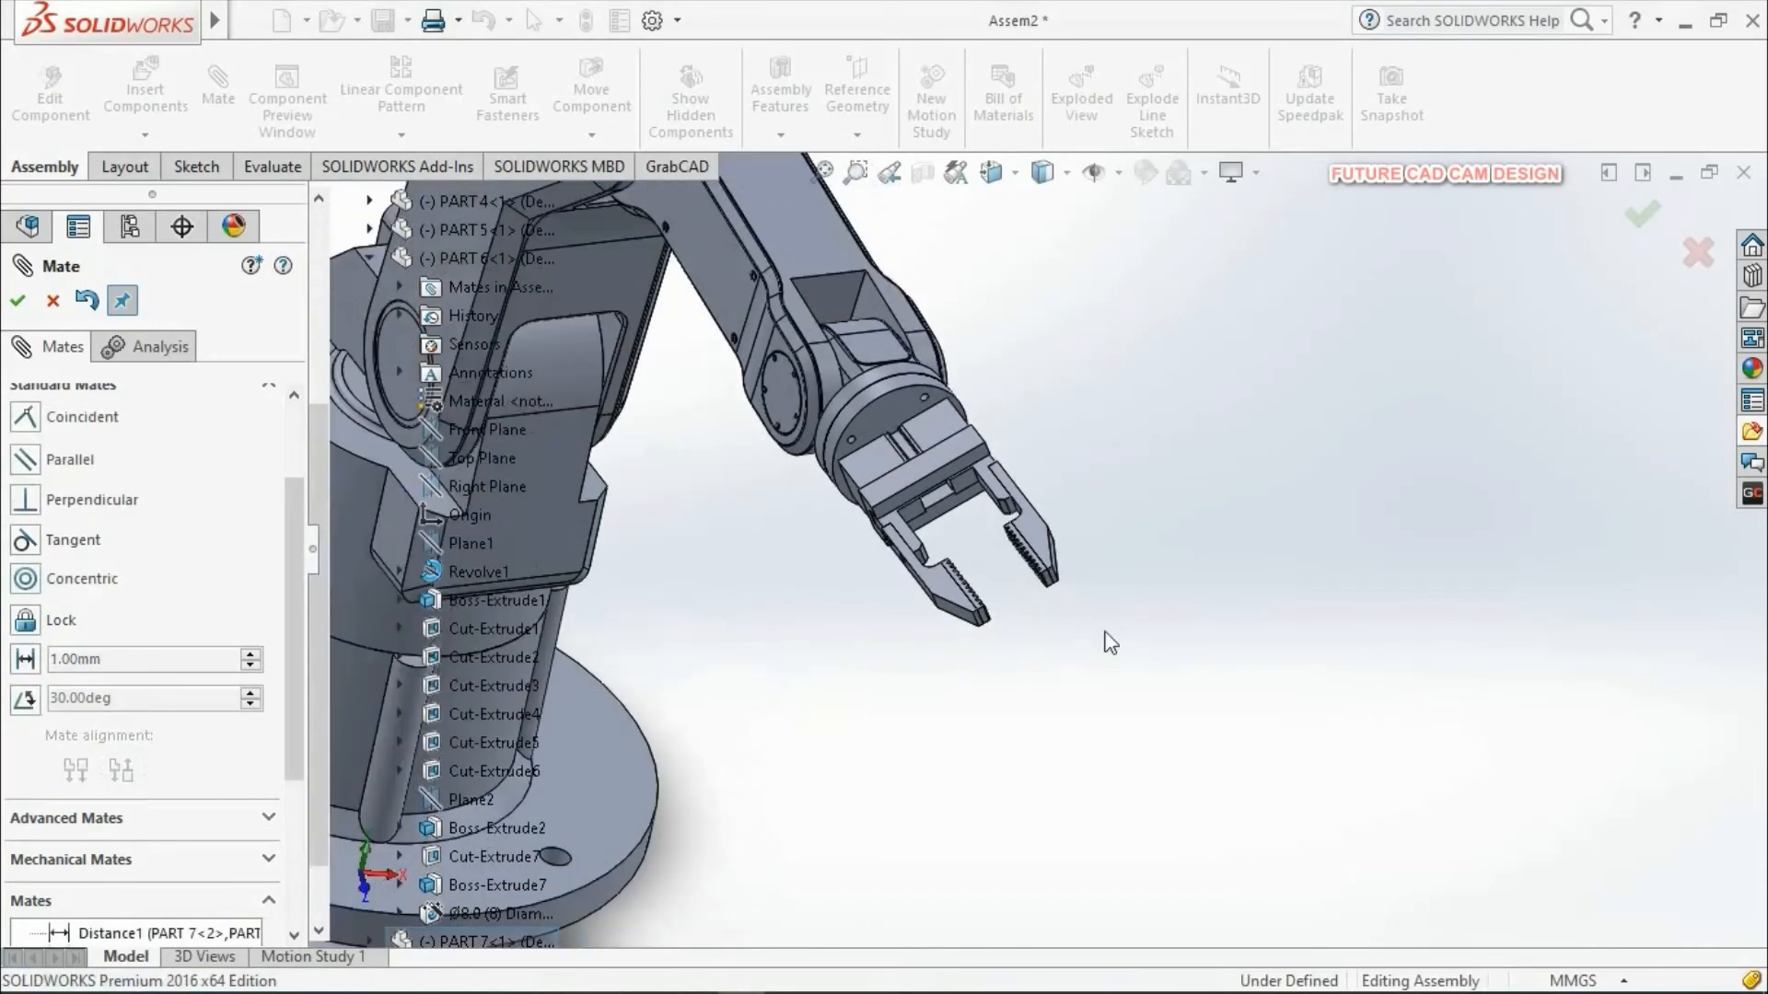
scroll(891, 553, "up", 2)
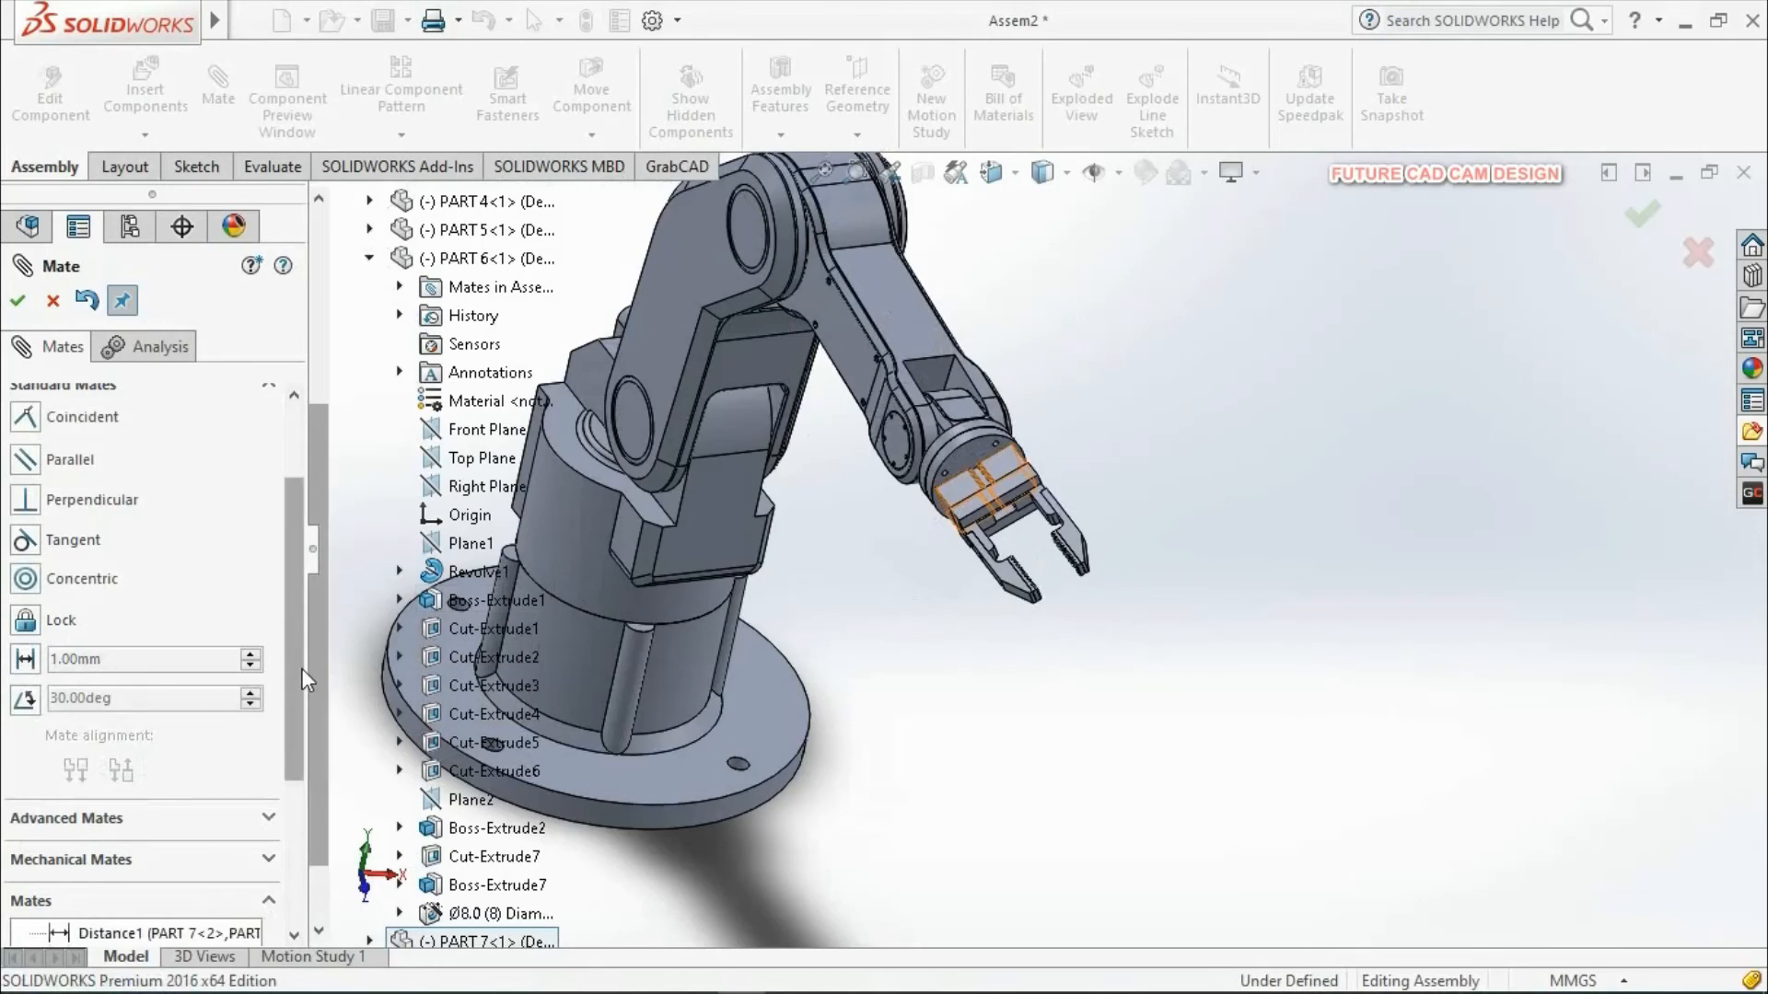
left_click_drag(296, 645, 280, 742)
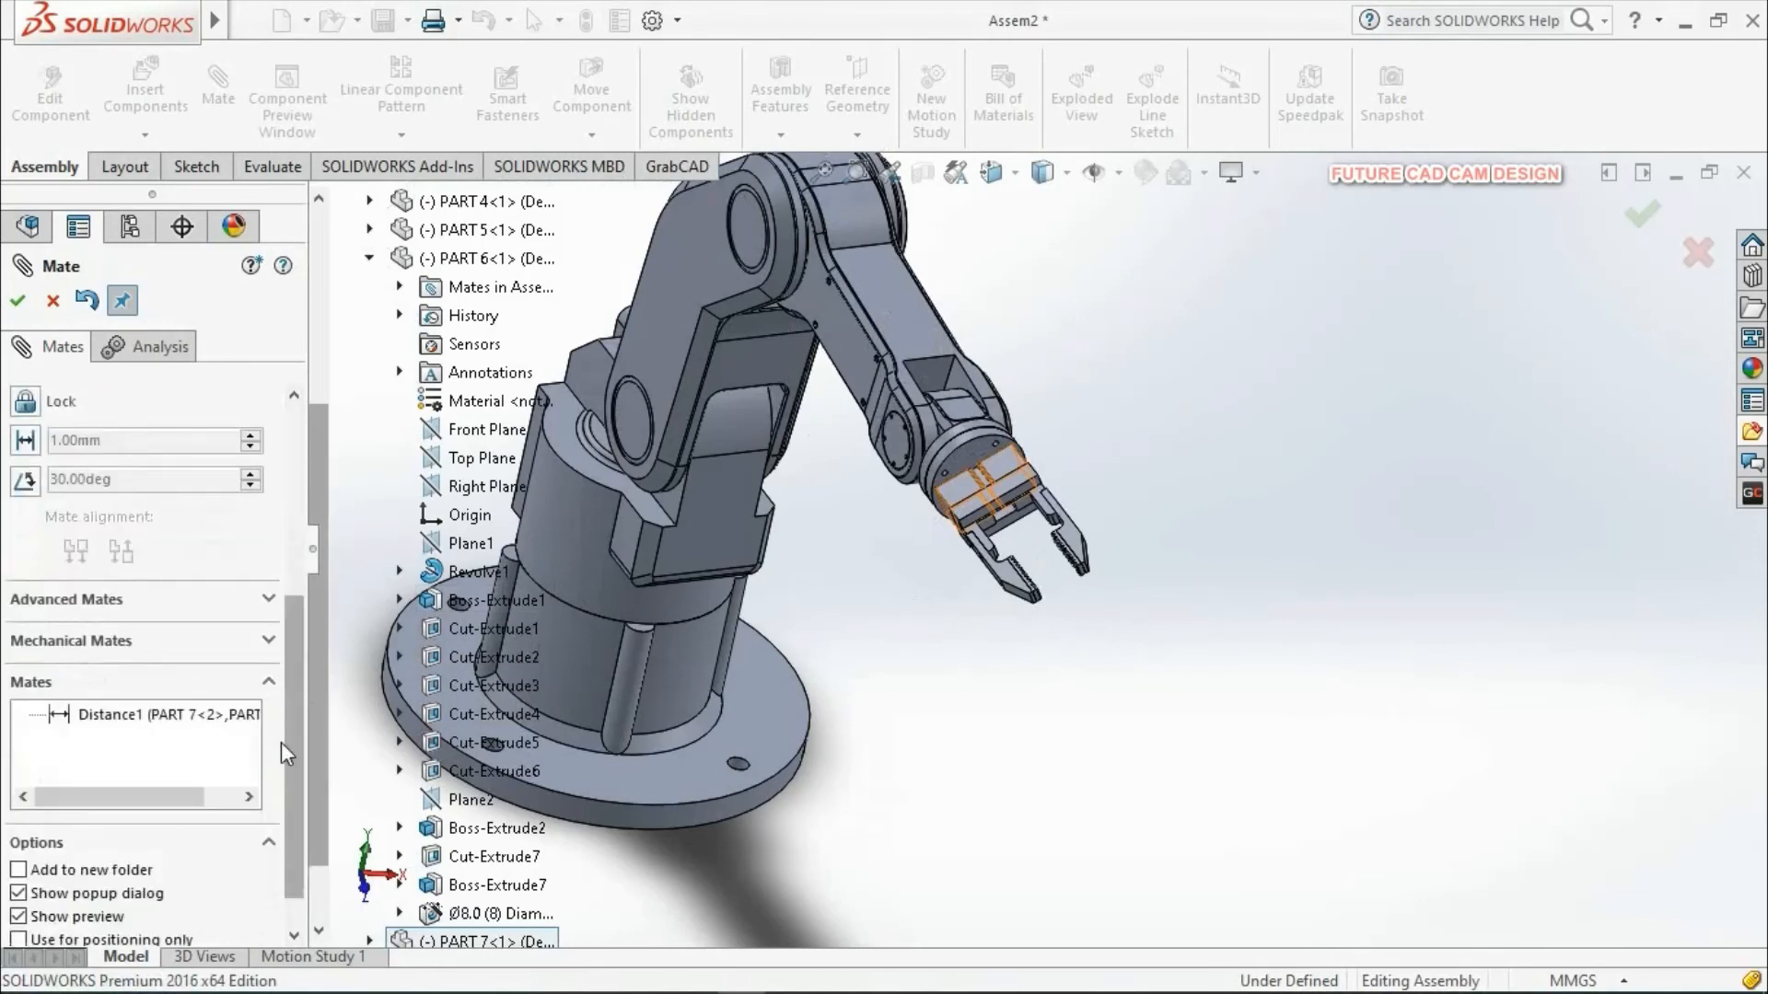
left_click(269, 602)
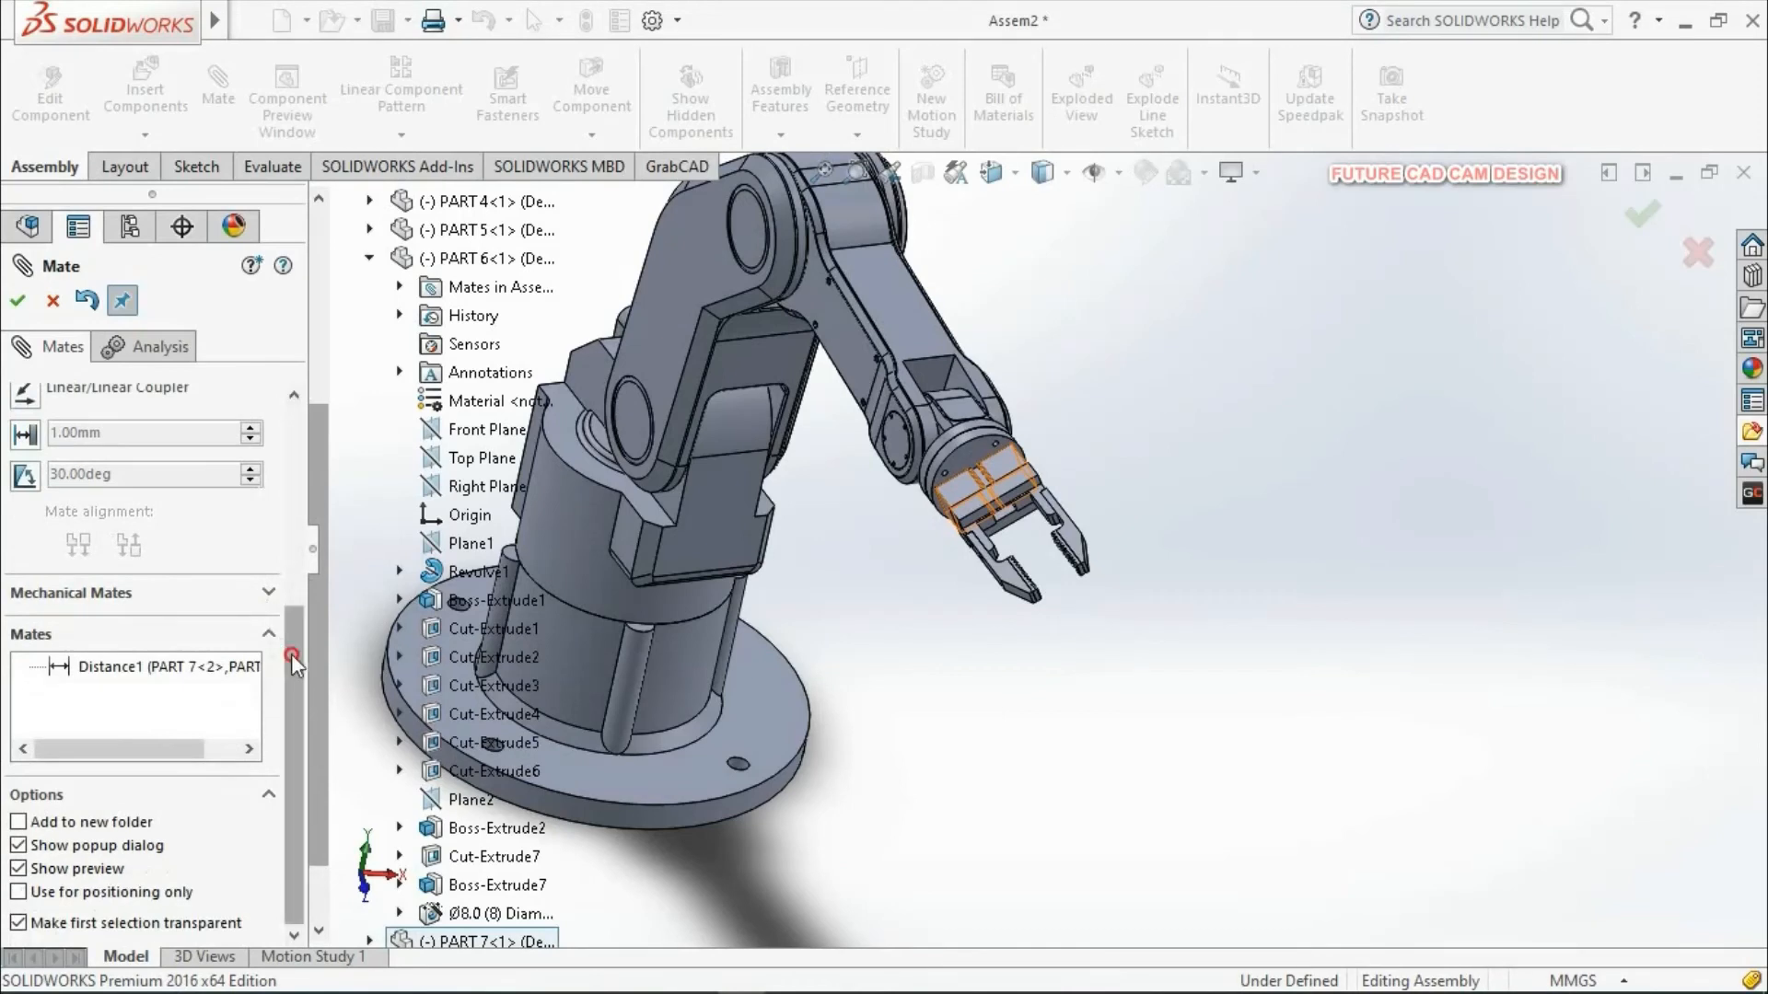
left_click_drag(291, 653, 304, 592)
left_click(267, 634)
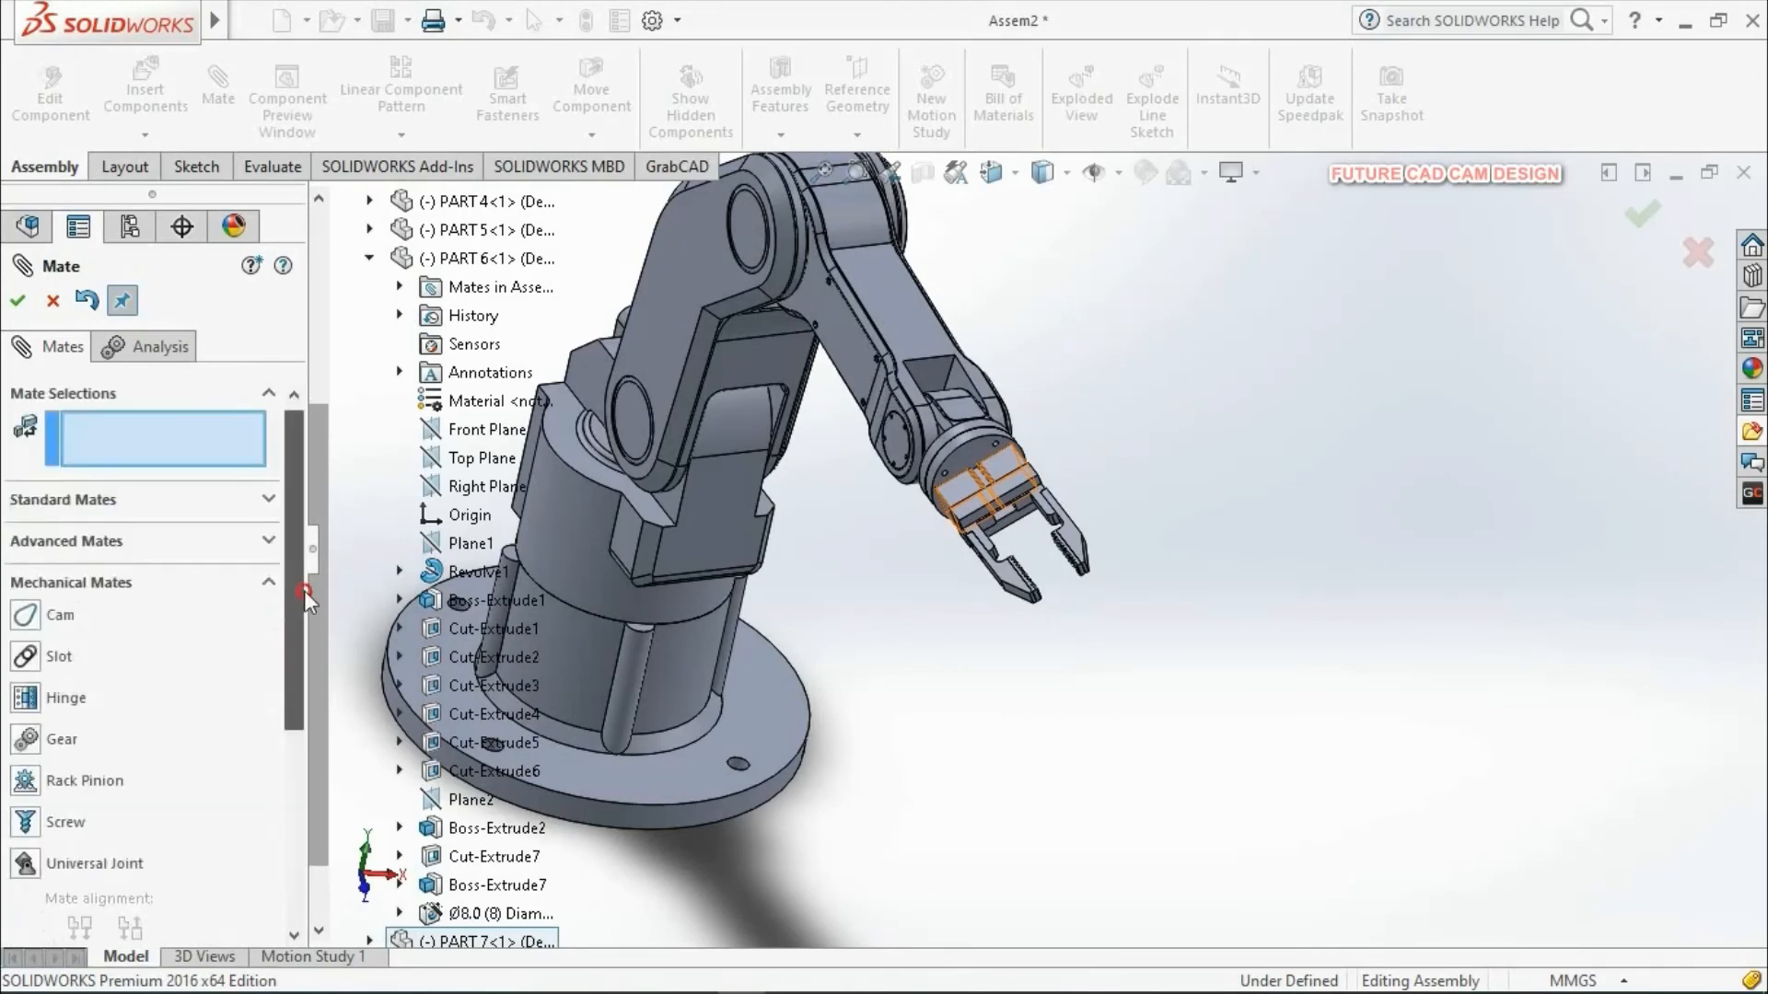
scroll(303, 590, "down", 3)
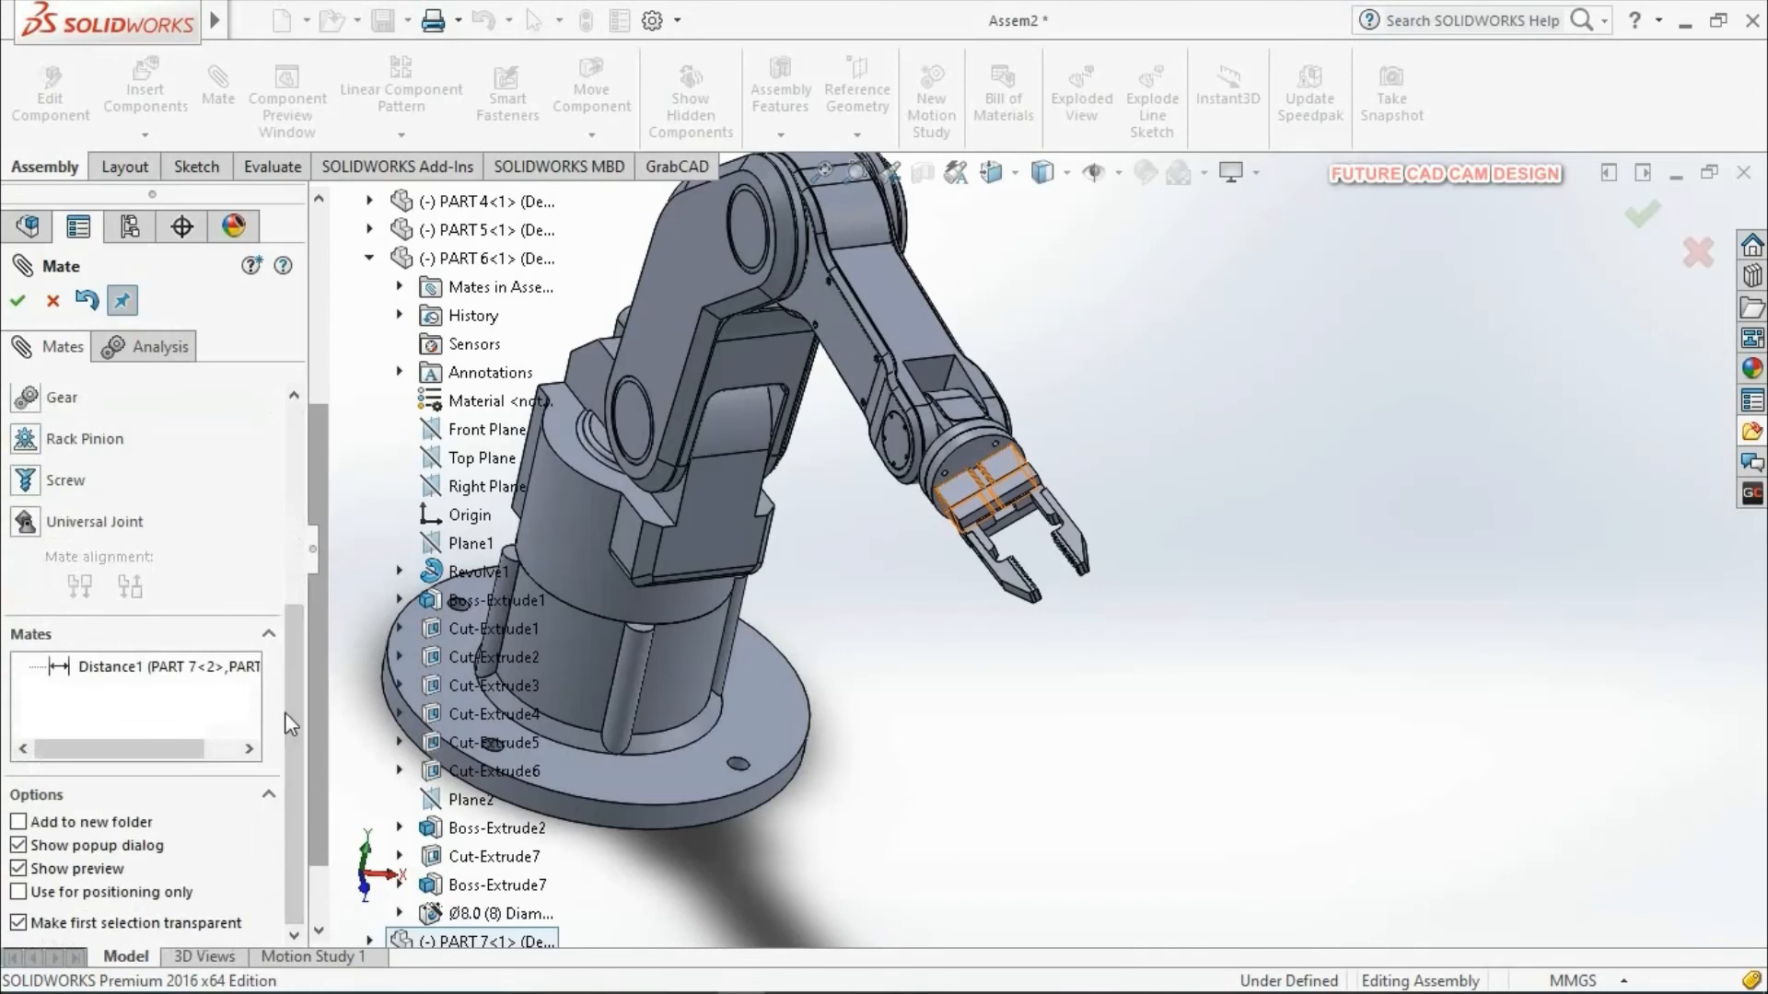
left_click(169, 666)
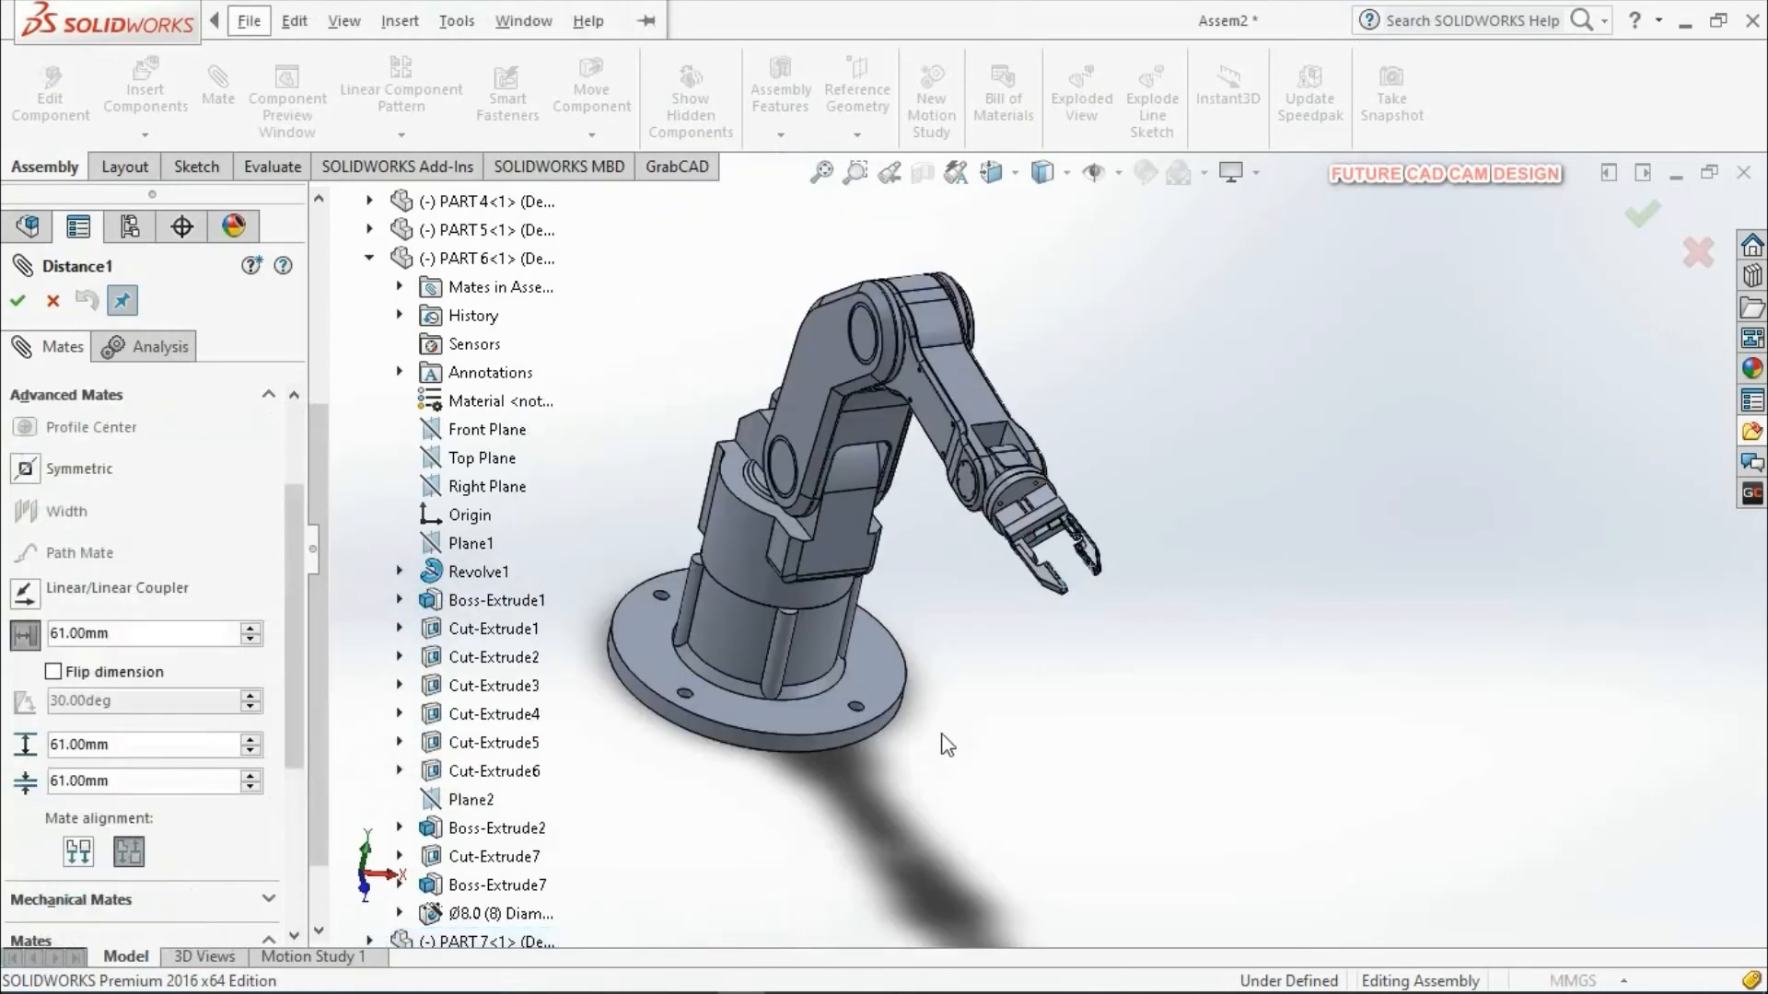
Step: Set both the minimum value and the current distance of the jaws' limit distance mate to 10 mm
left_click_drag(289, 715, 304, 747)
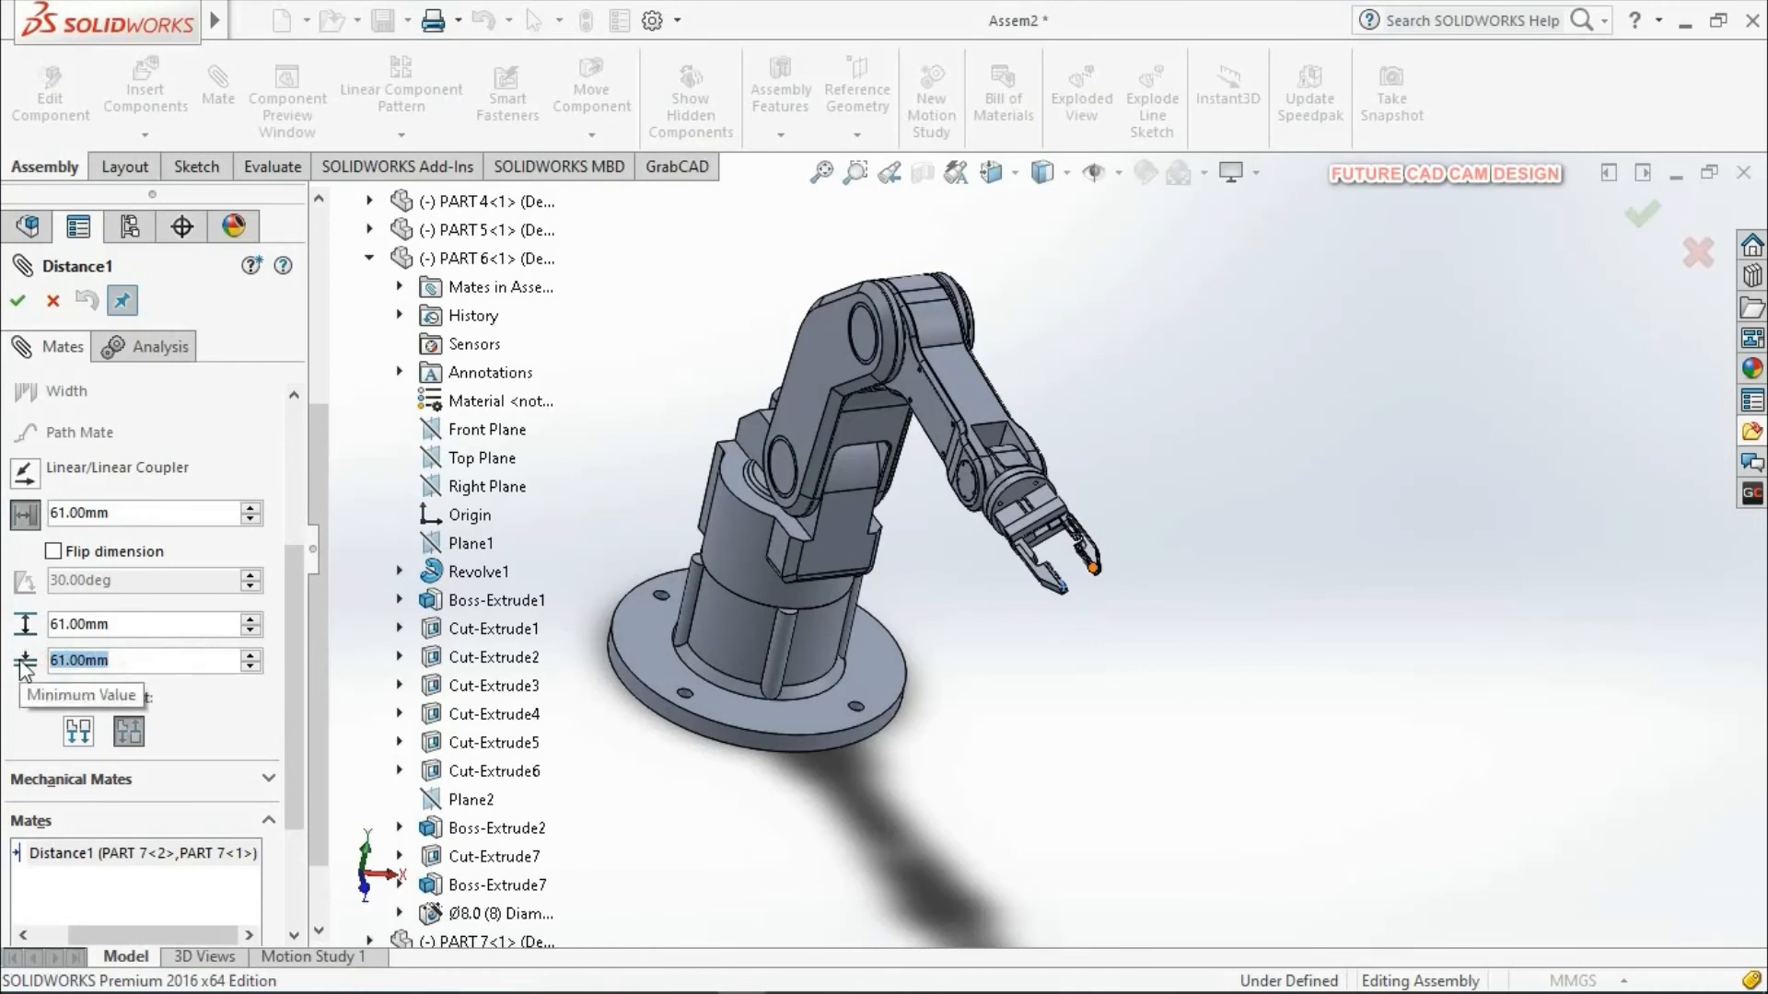
type("1")
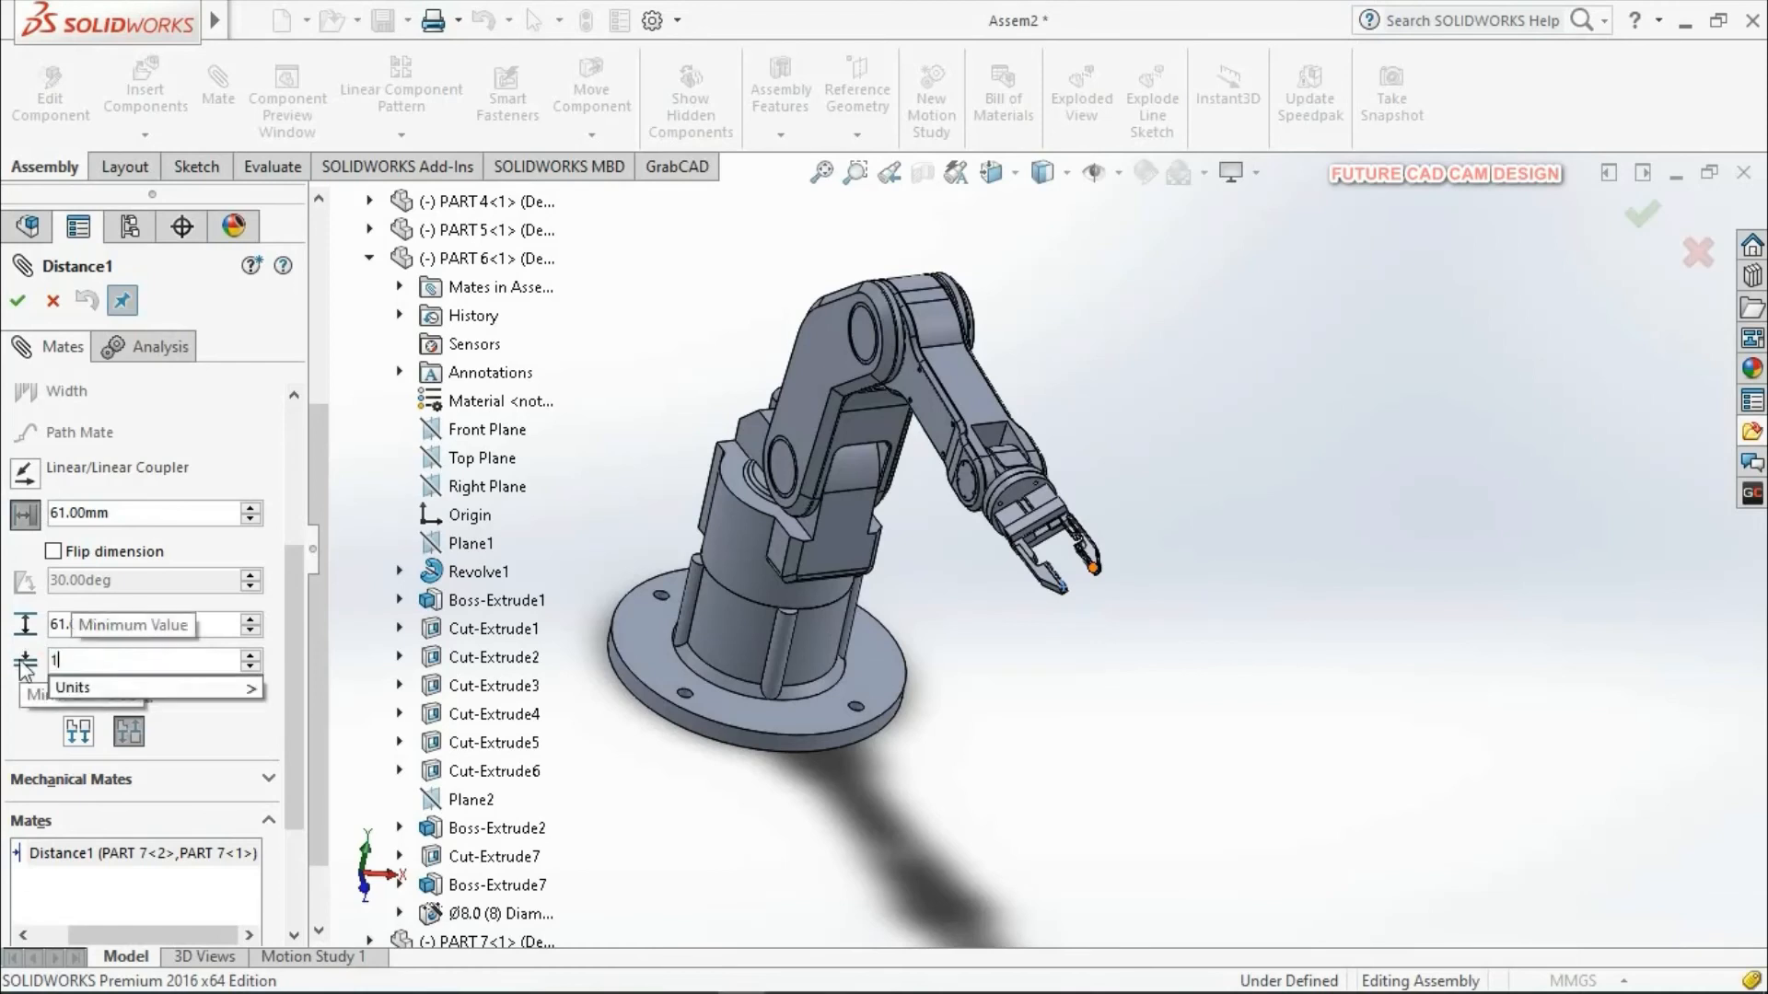
type("0")
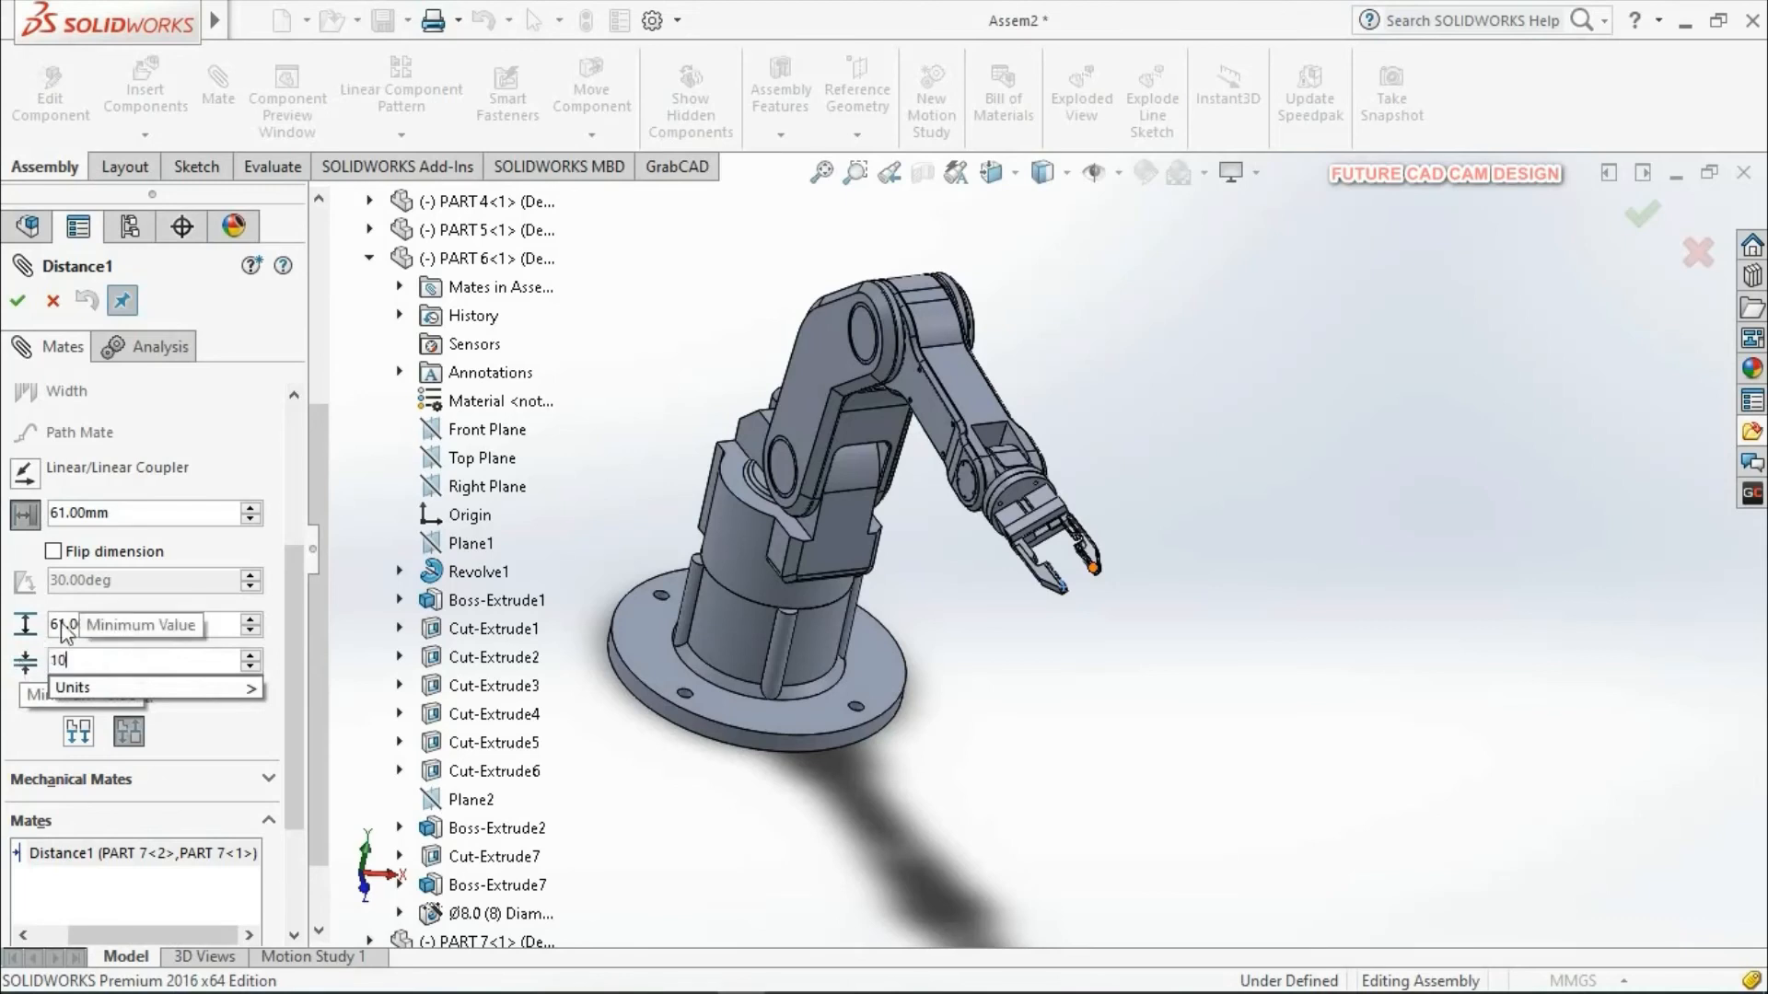
left_click(130, 514)
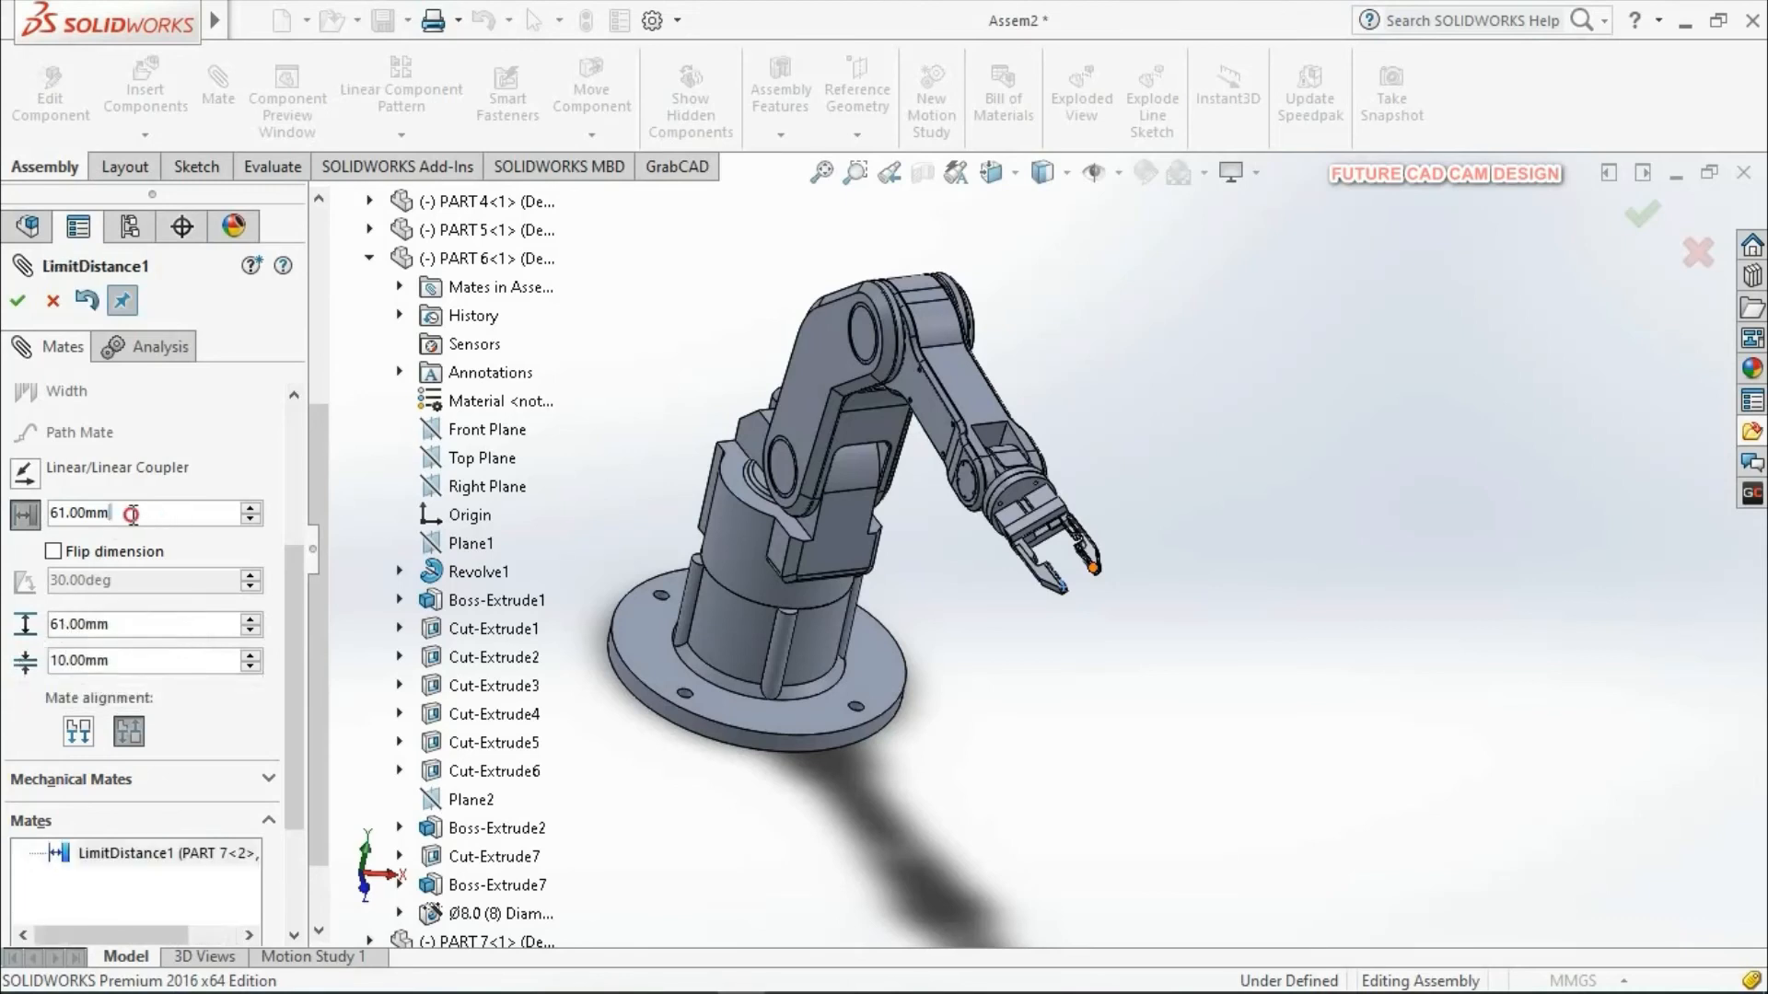
left_click_drag(130, 514, 2, 511)
type("1")
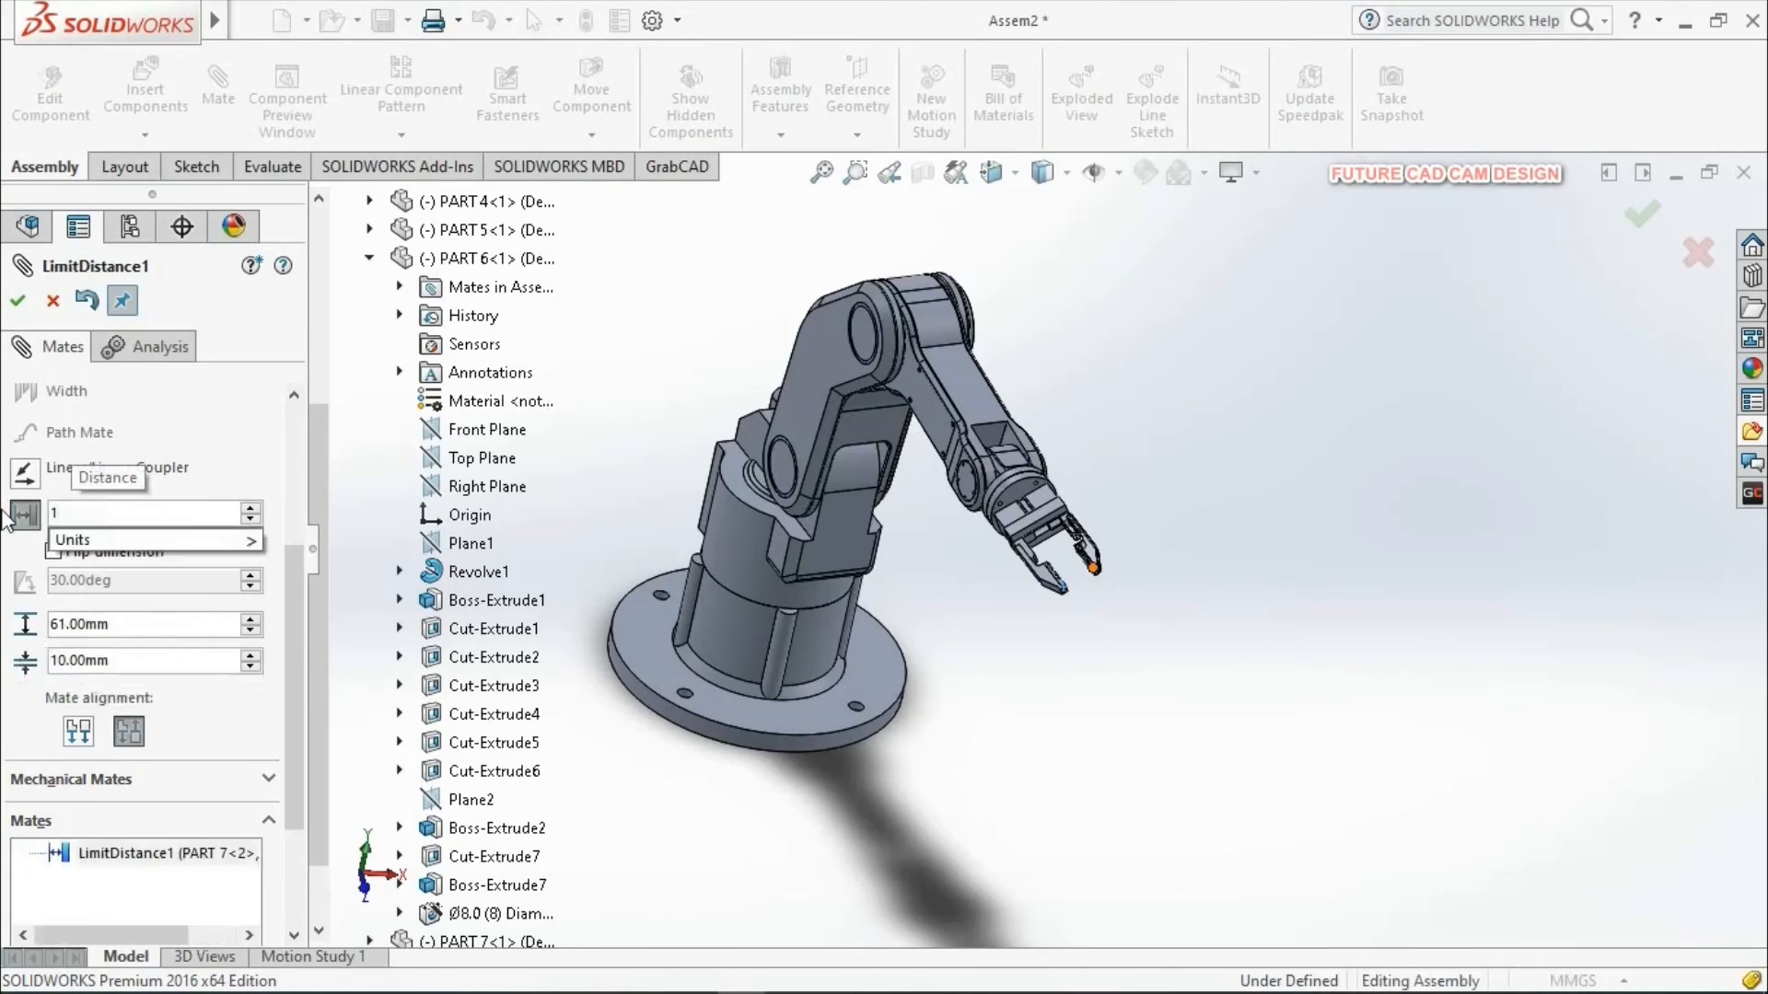
type("0")
key("Return")
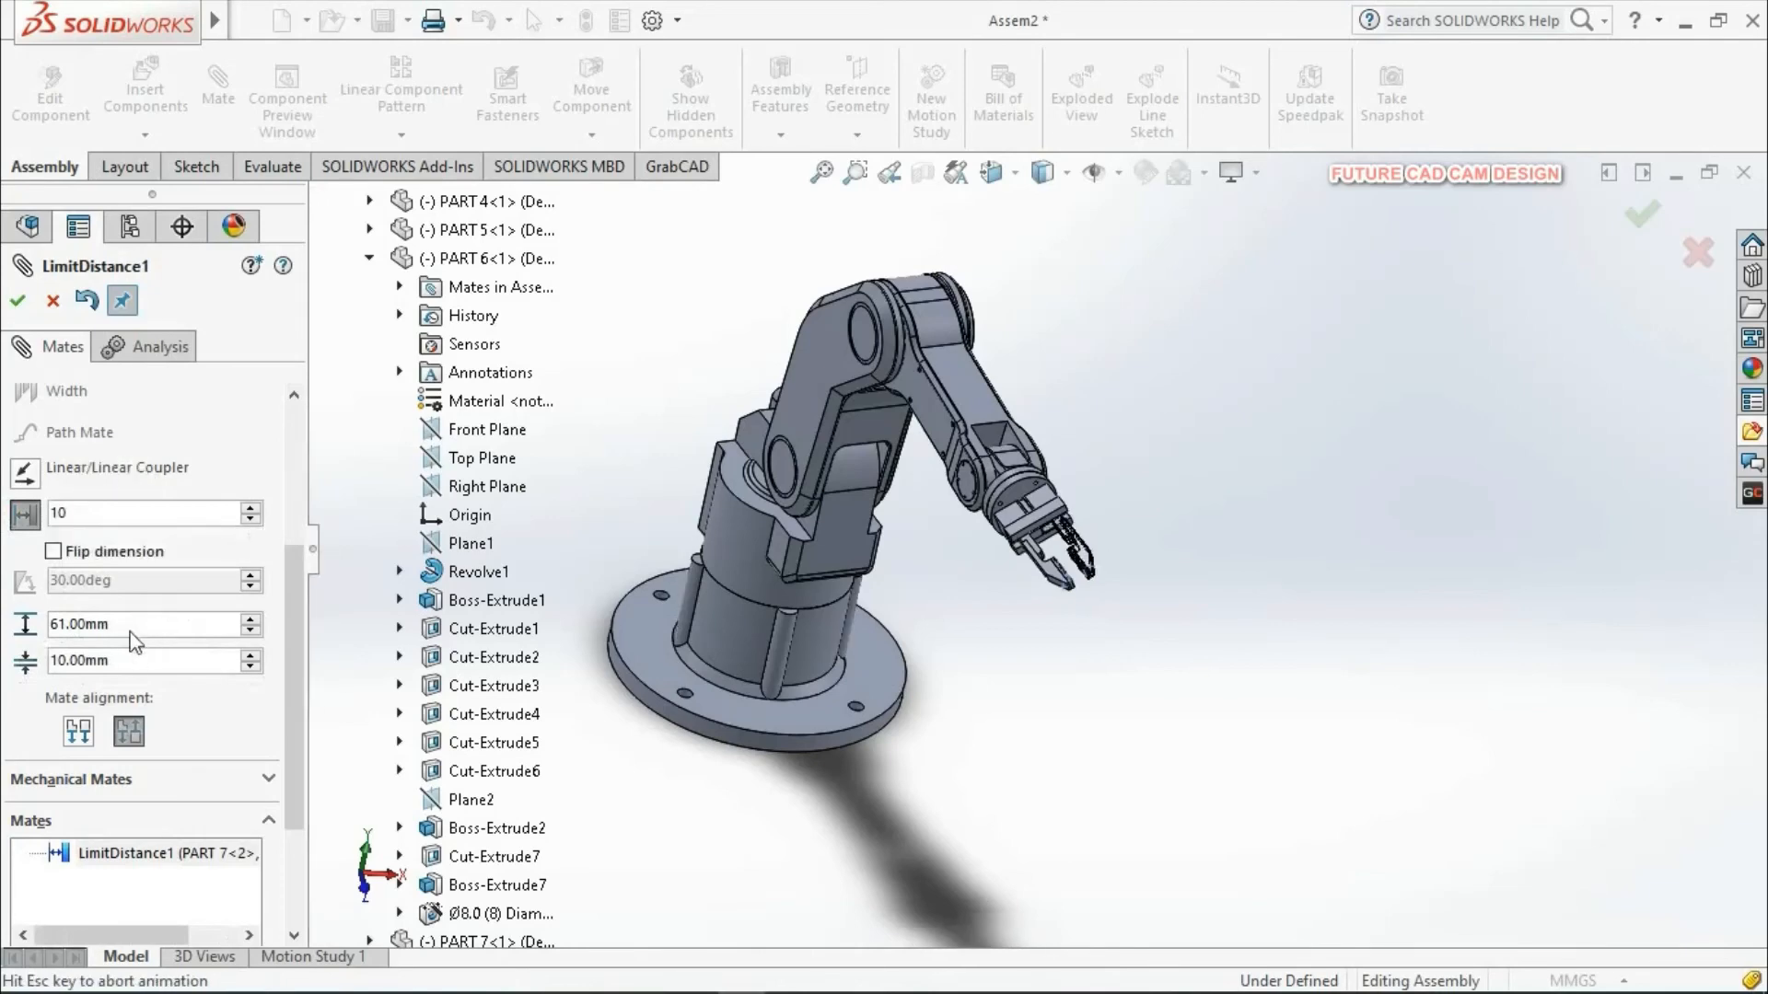
Step: Set the limit mate's maximum value to 60 mm, accept the mate and leave the Mate command
left_click_drag(138, 624, 3, 623)
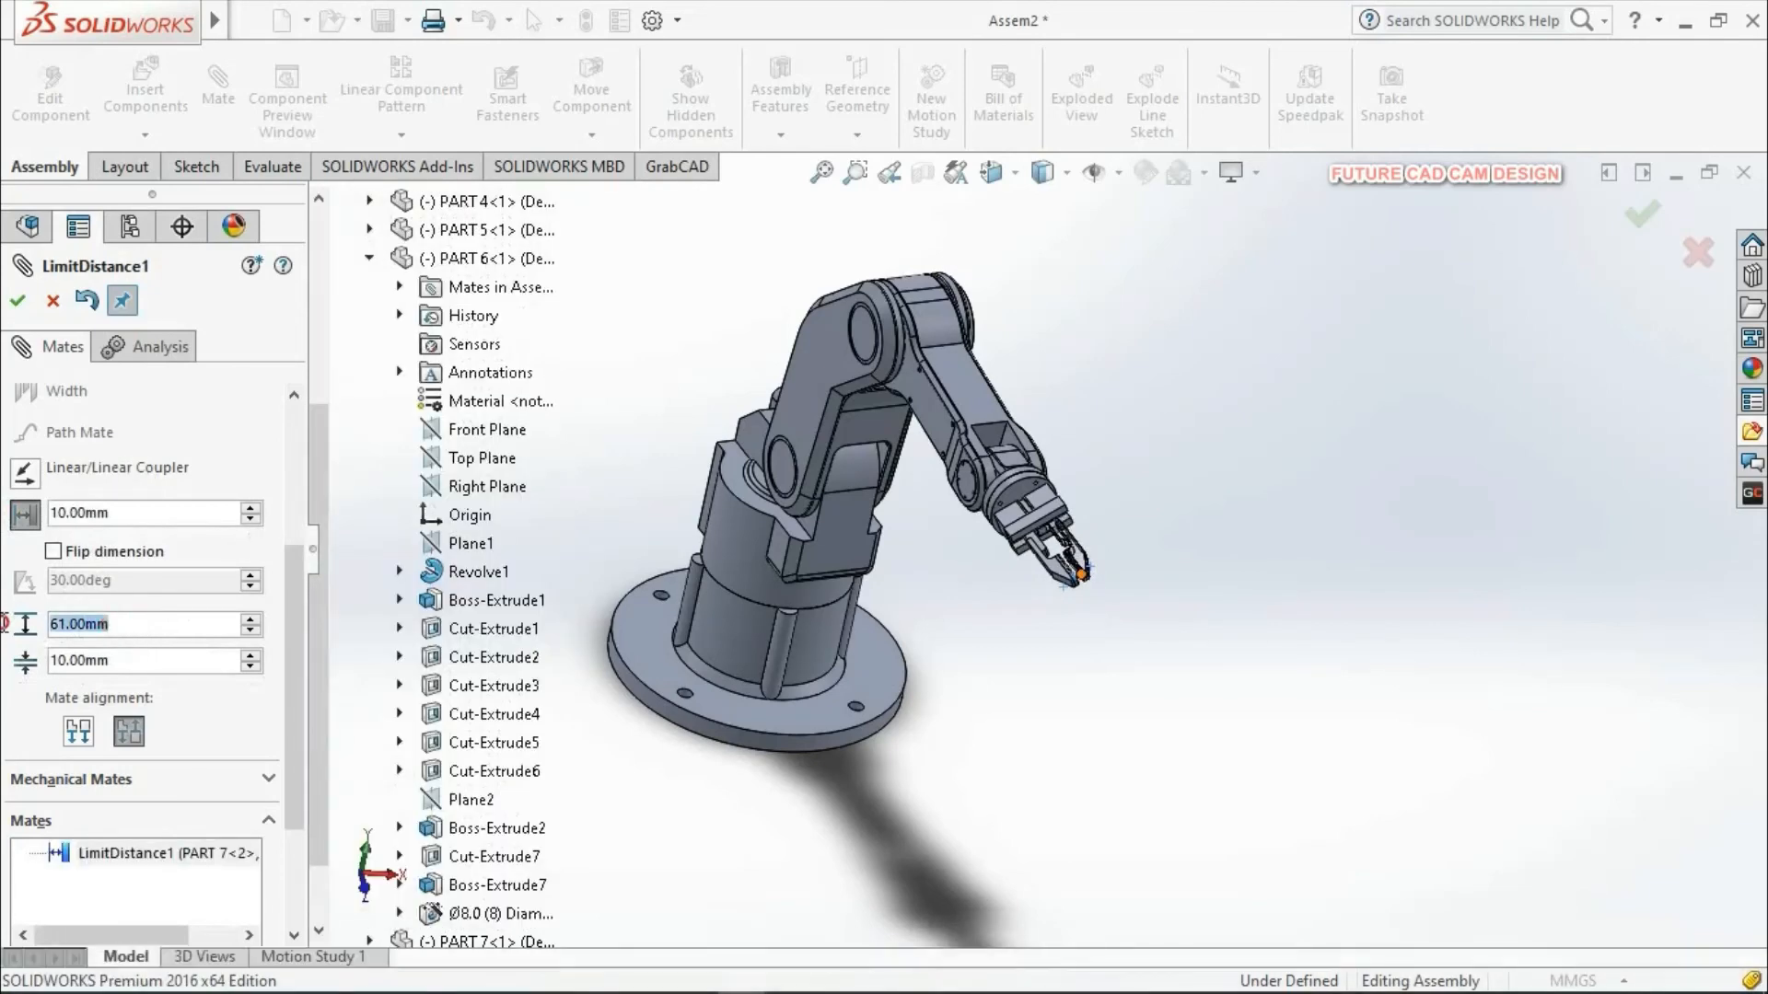
type("60")
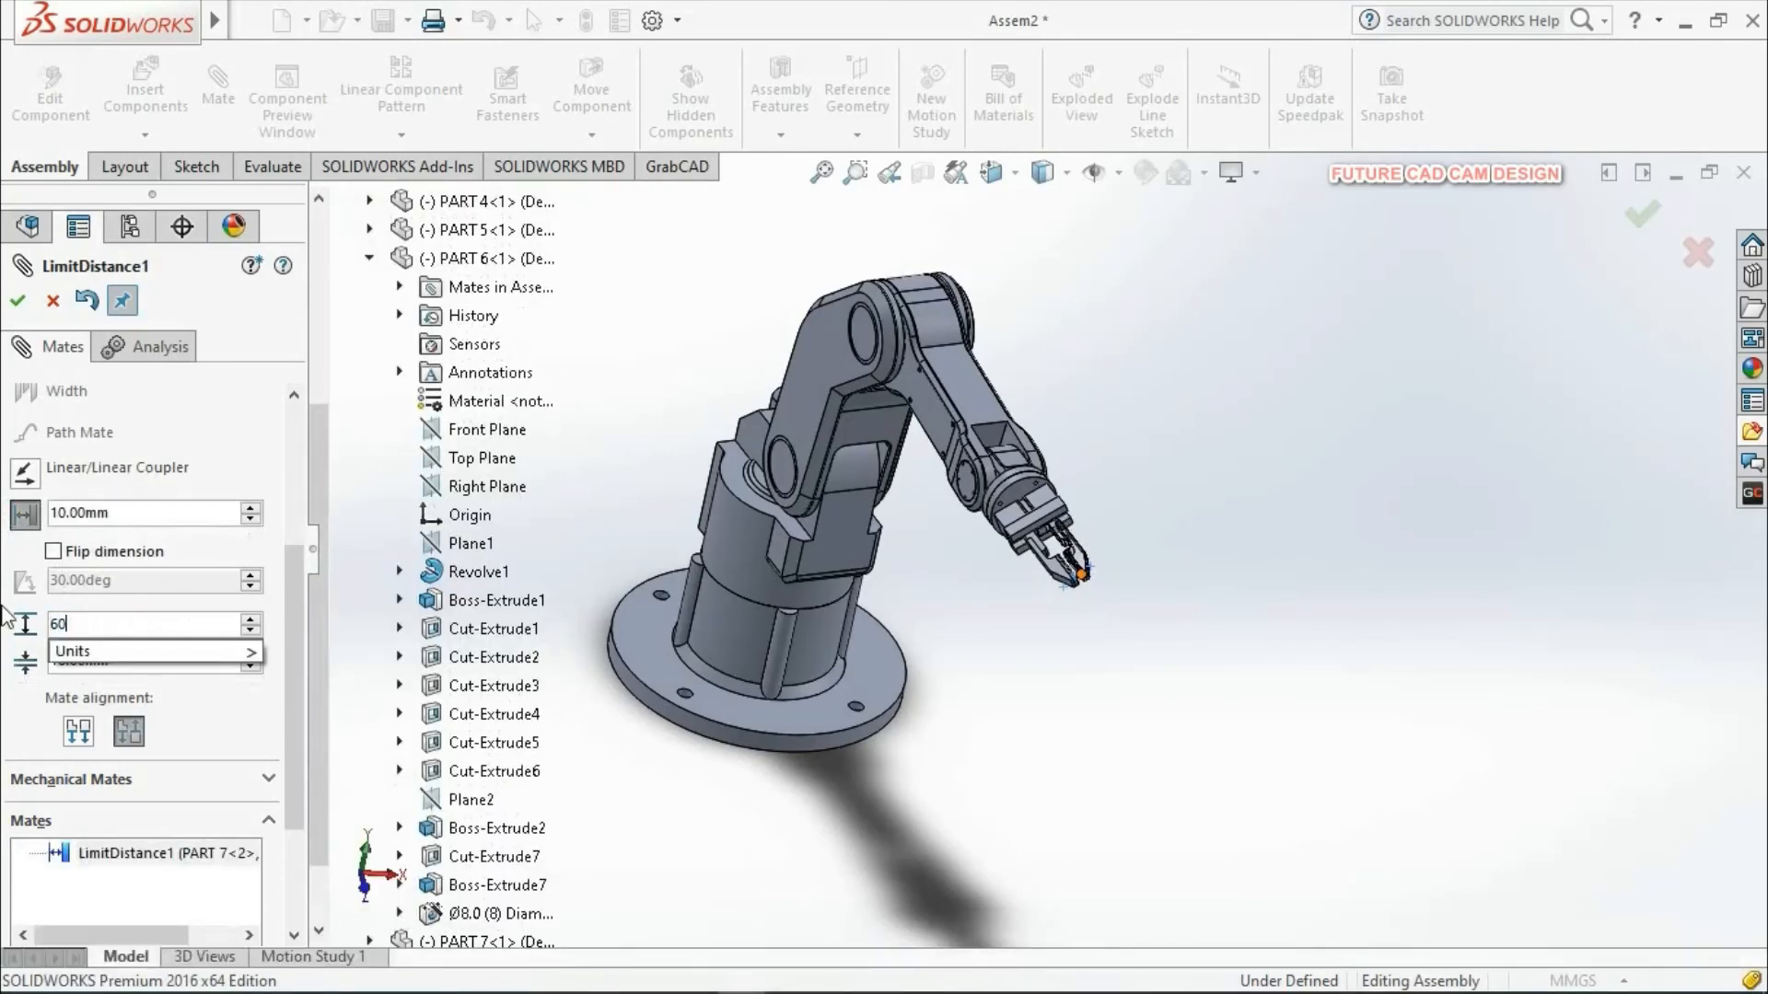
key("Return")
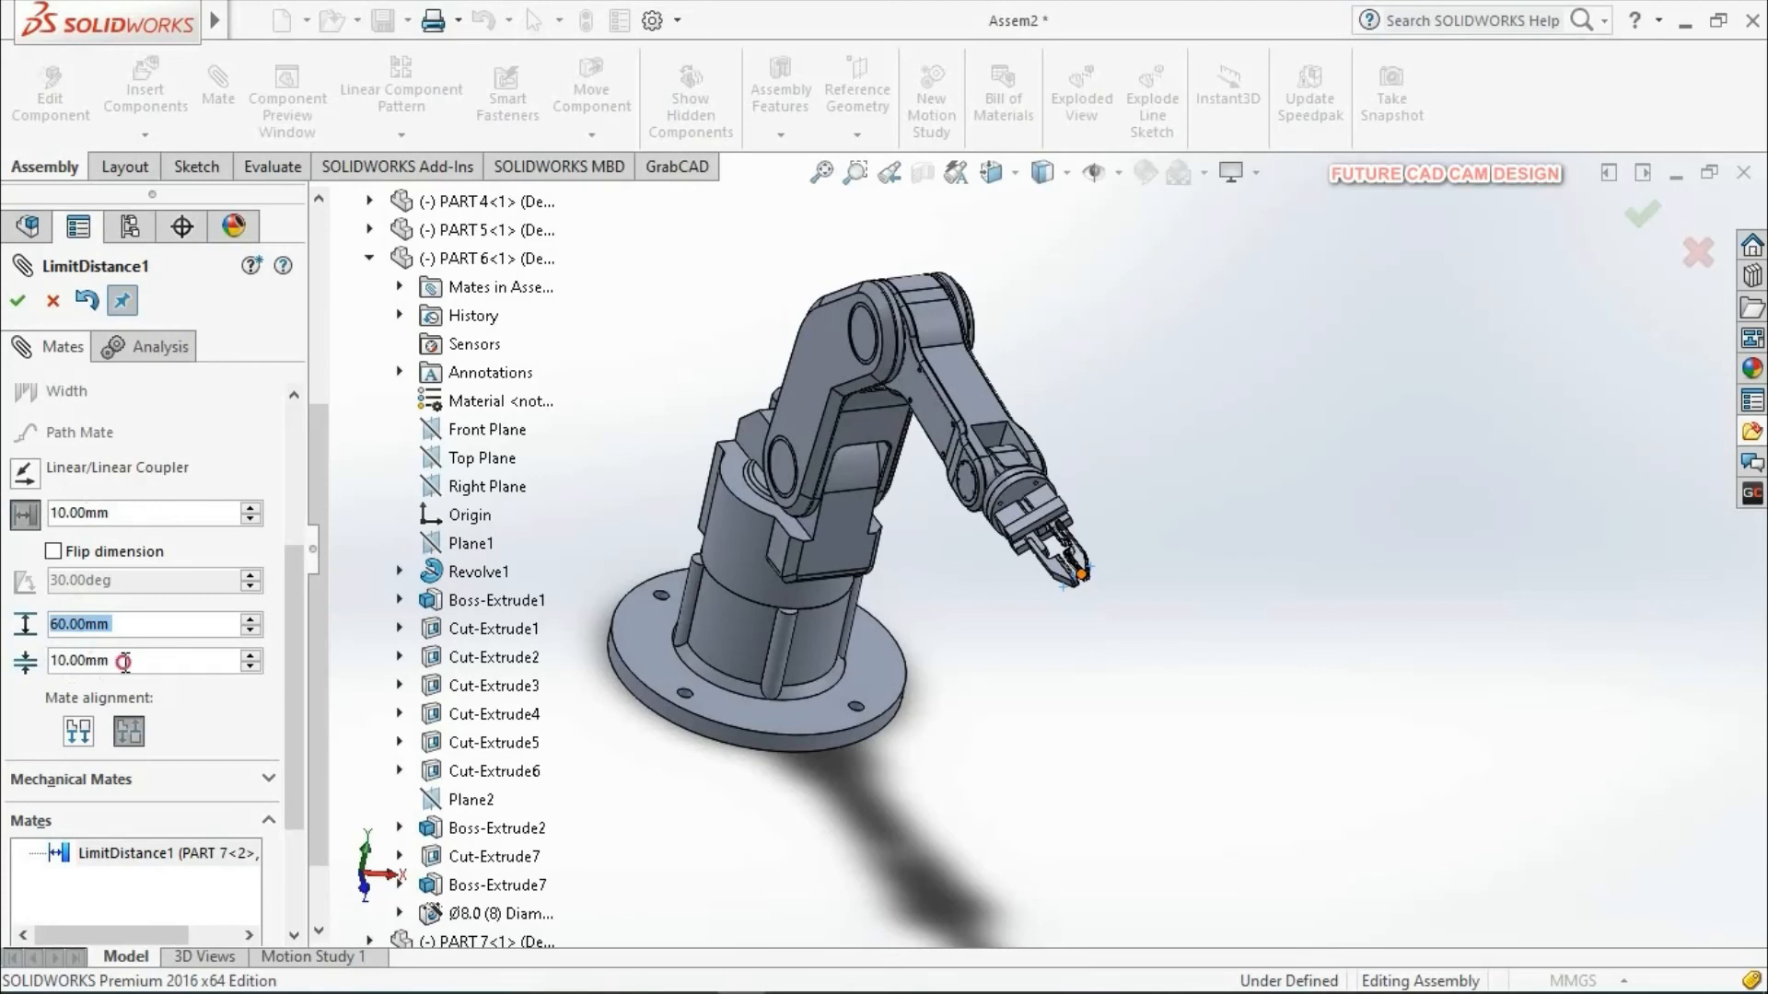
left_click(134, 626)
left_click(136, 659)
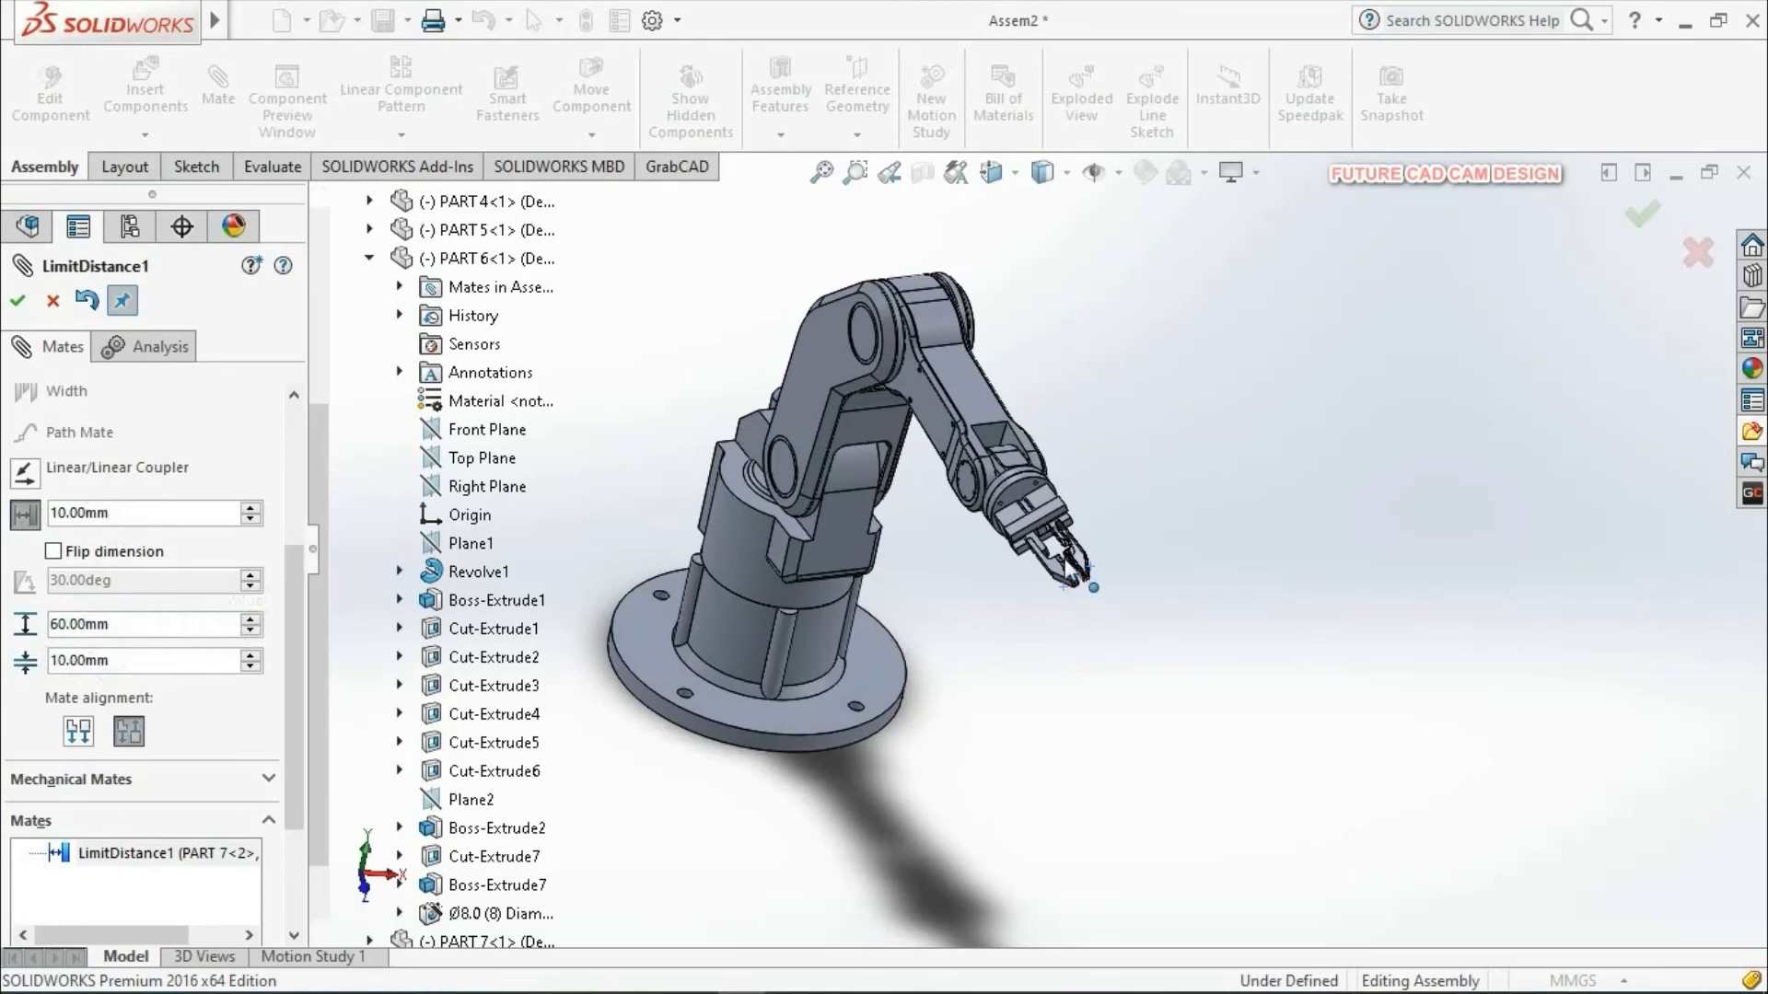
scroll(1068, 572, "down", 3)
scroll(1066, 578, "down", 5)
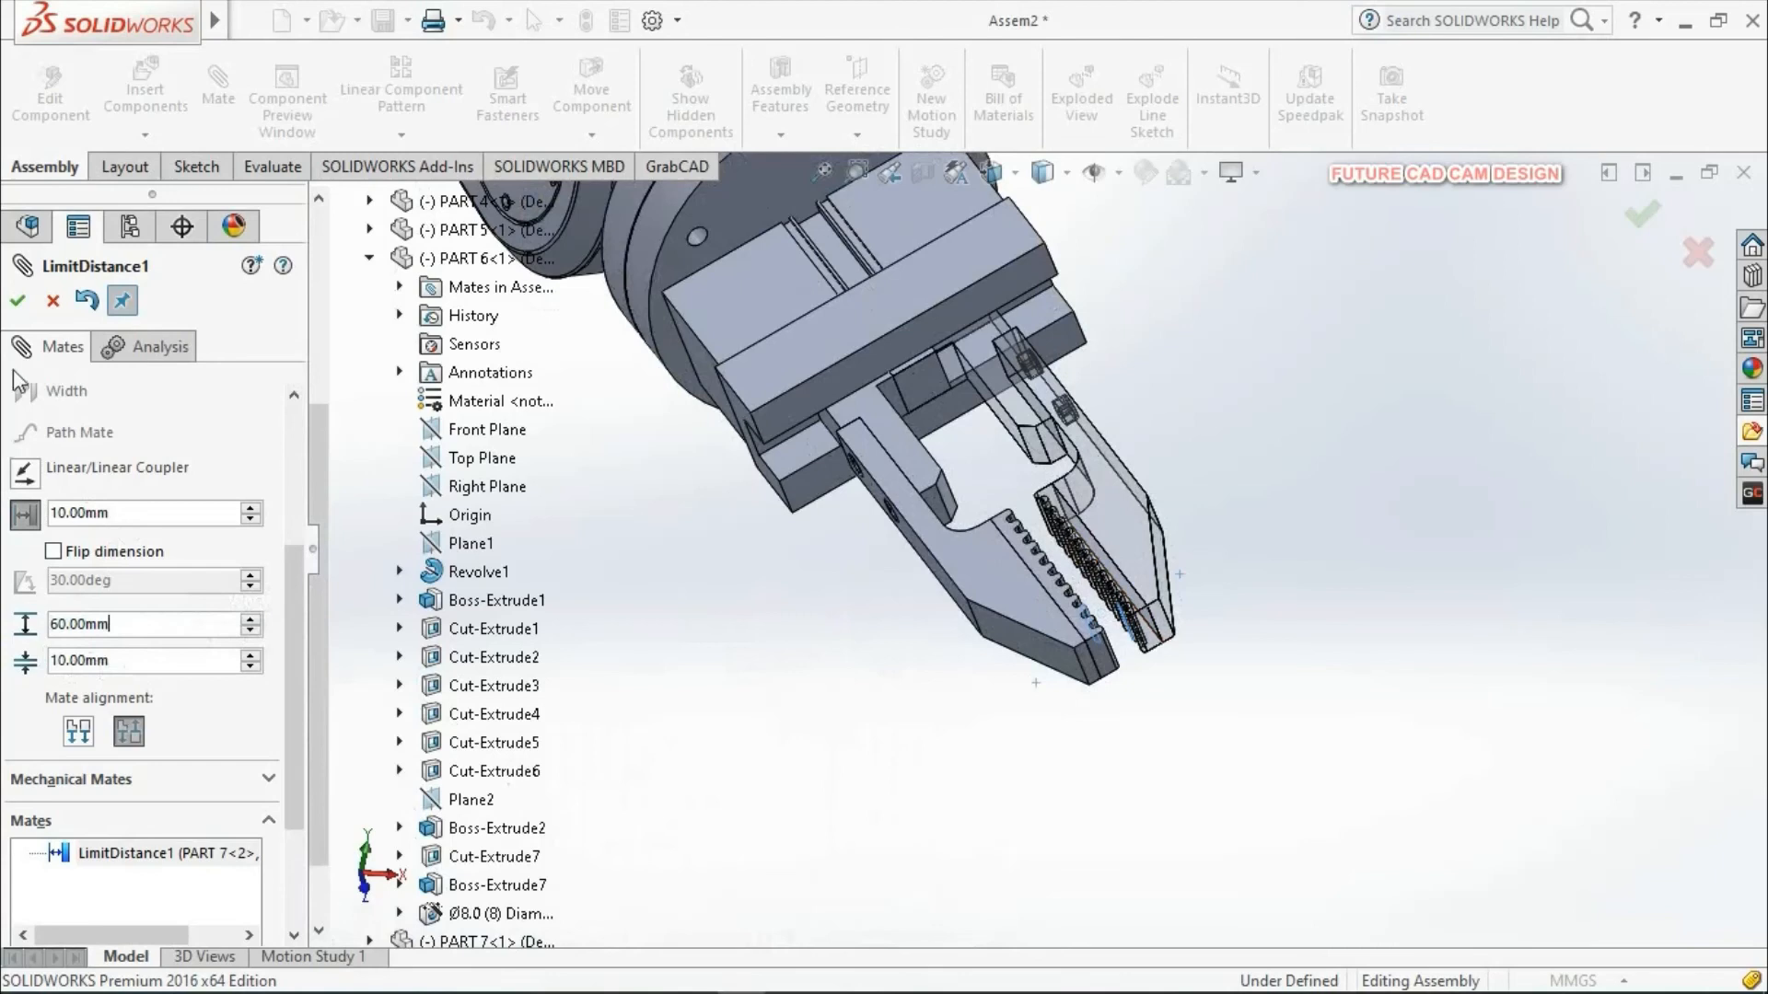
left_click(17, 300)
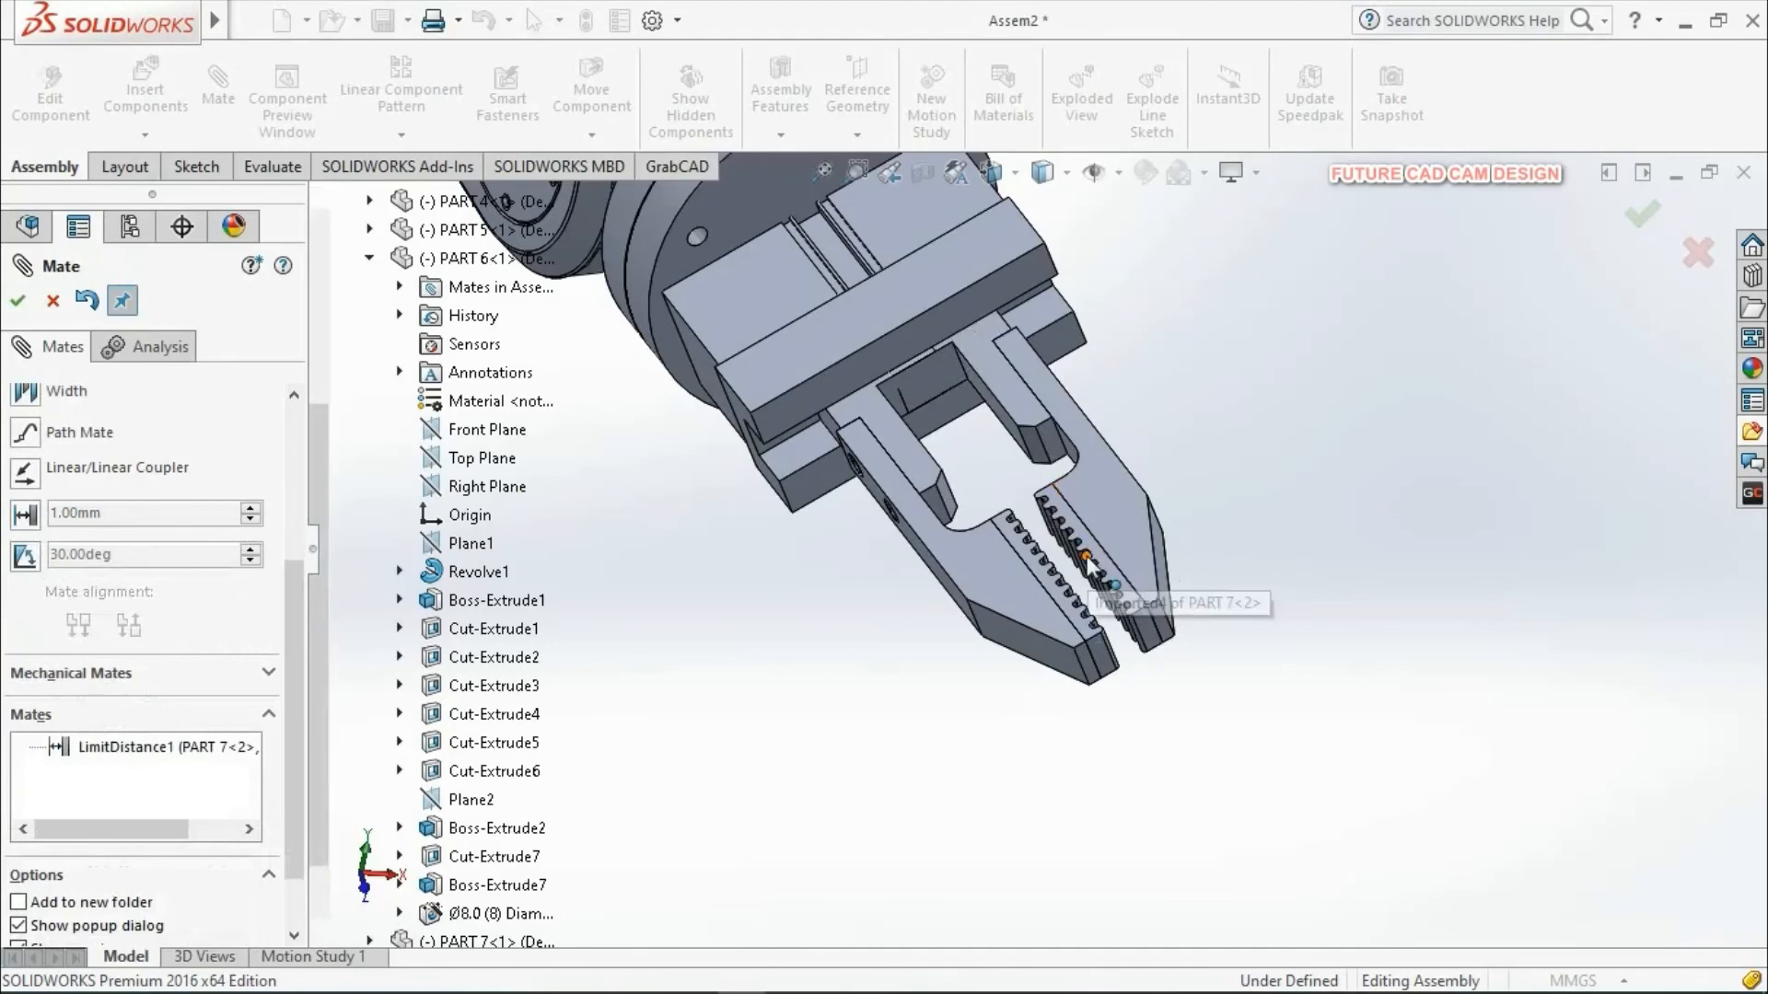
scroll(1075, 575, "up", 1)
scroll(1075, 575, "up", 2)
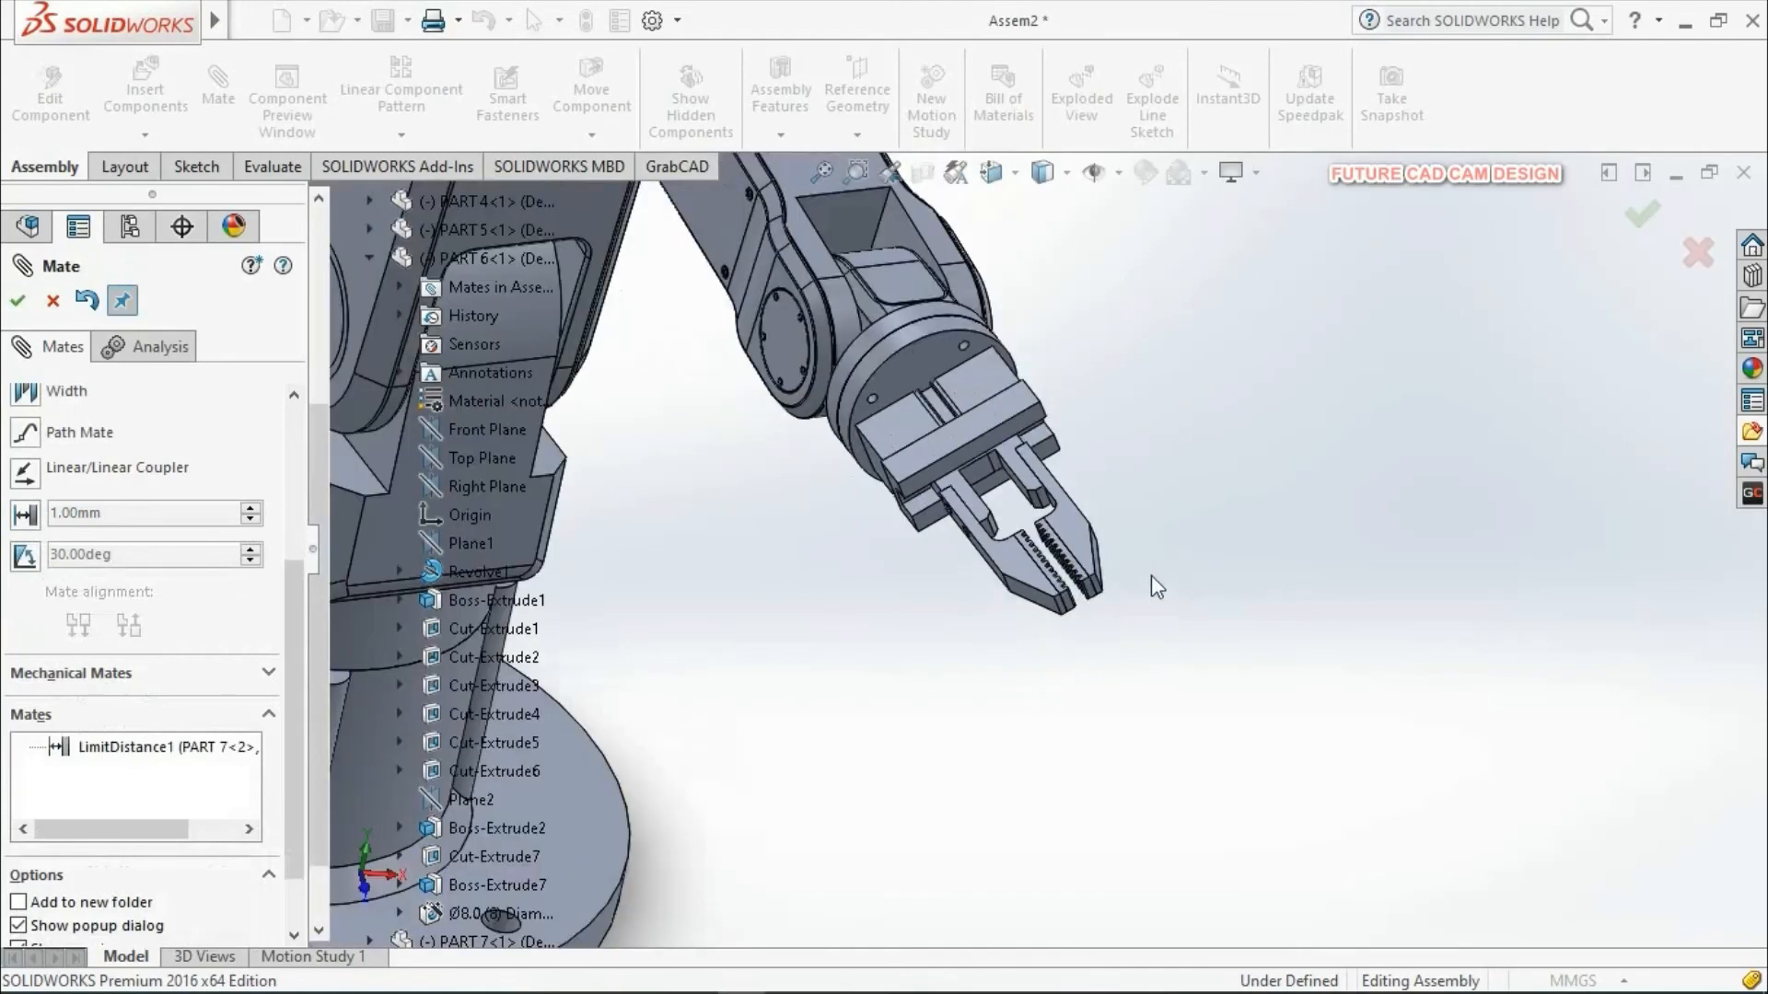
left_click(52, 305)
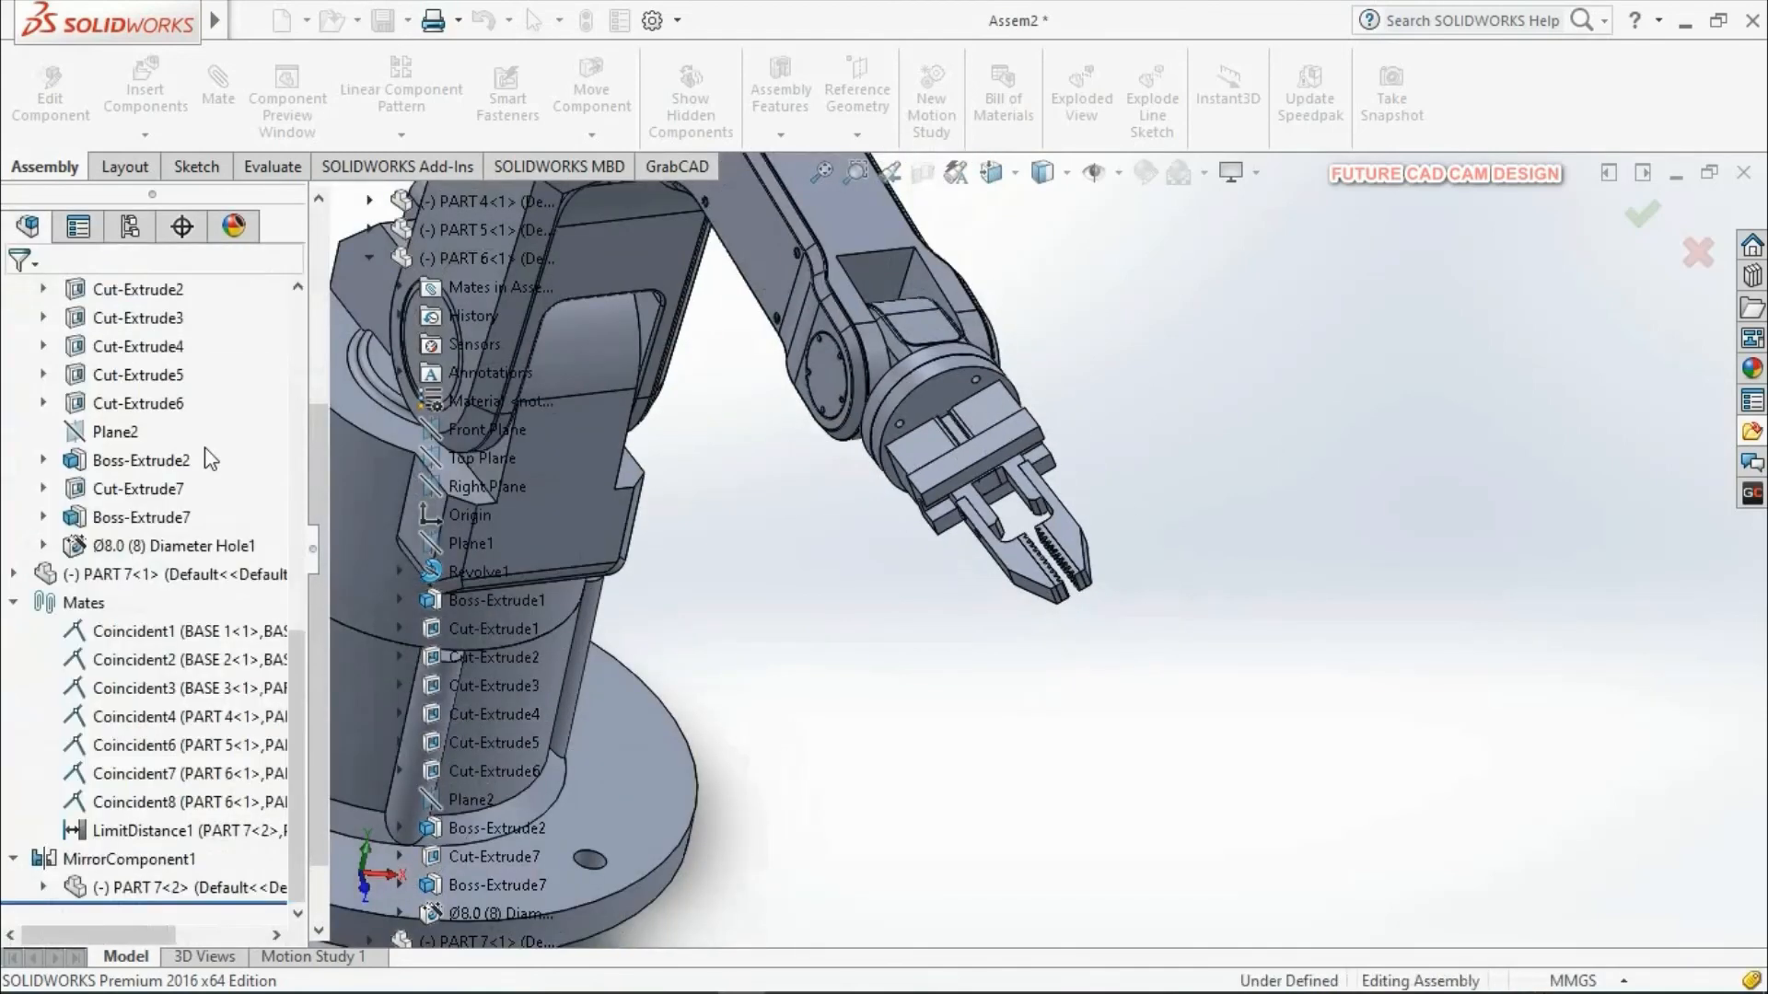
Step: Slide the original PART 7 jaw back and forth to test the gripper's travel, leaving the jaws open
scroll(963, 527, "down", 5)
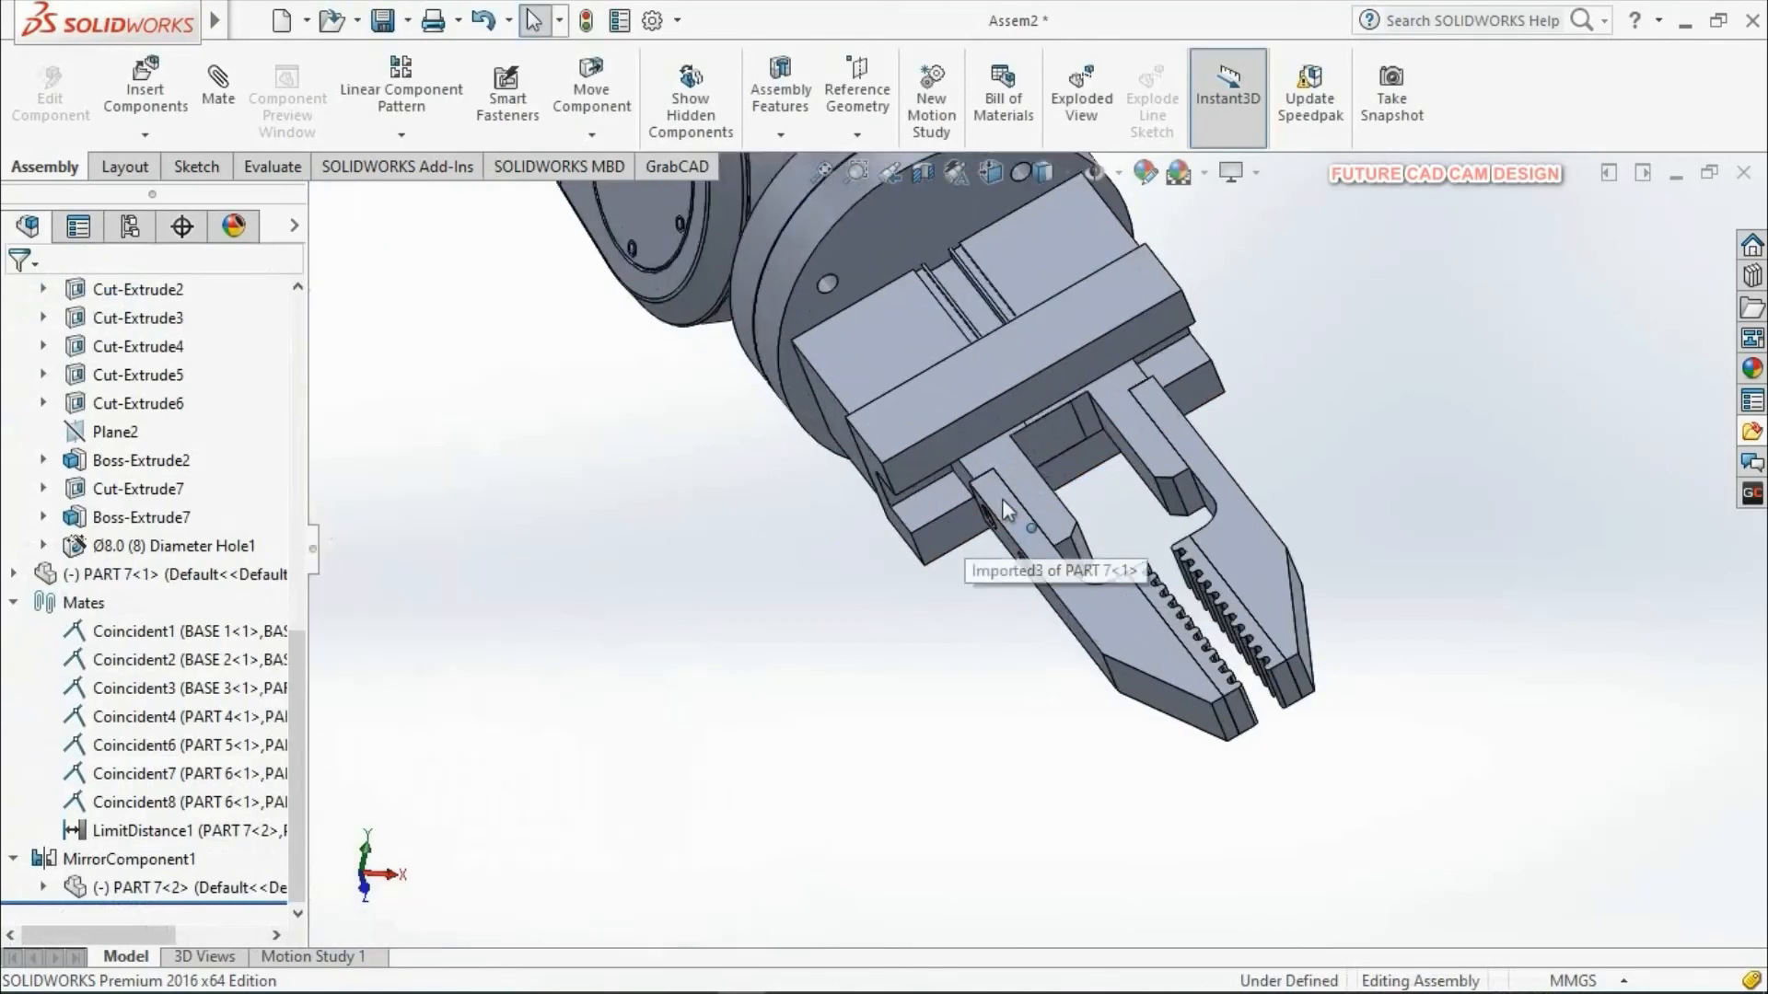
left_click(963, 526)
left_click_drag(963, 526, 859, 574)
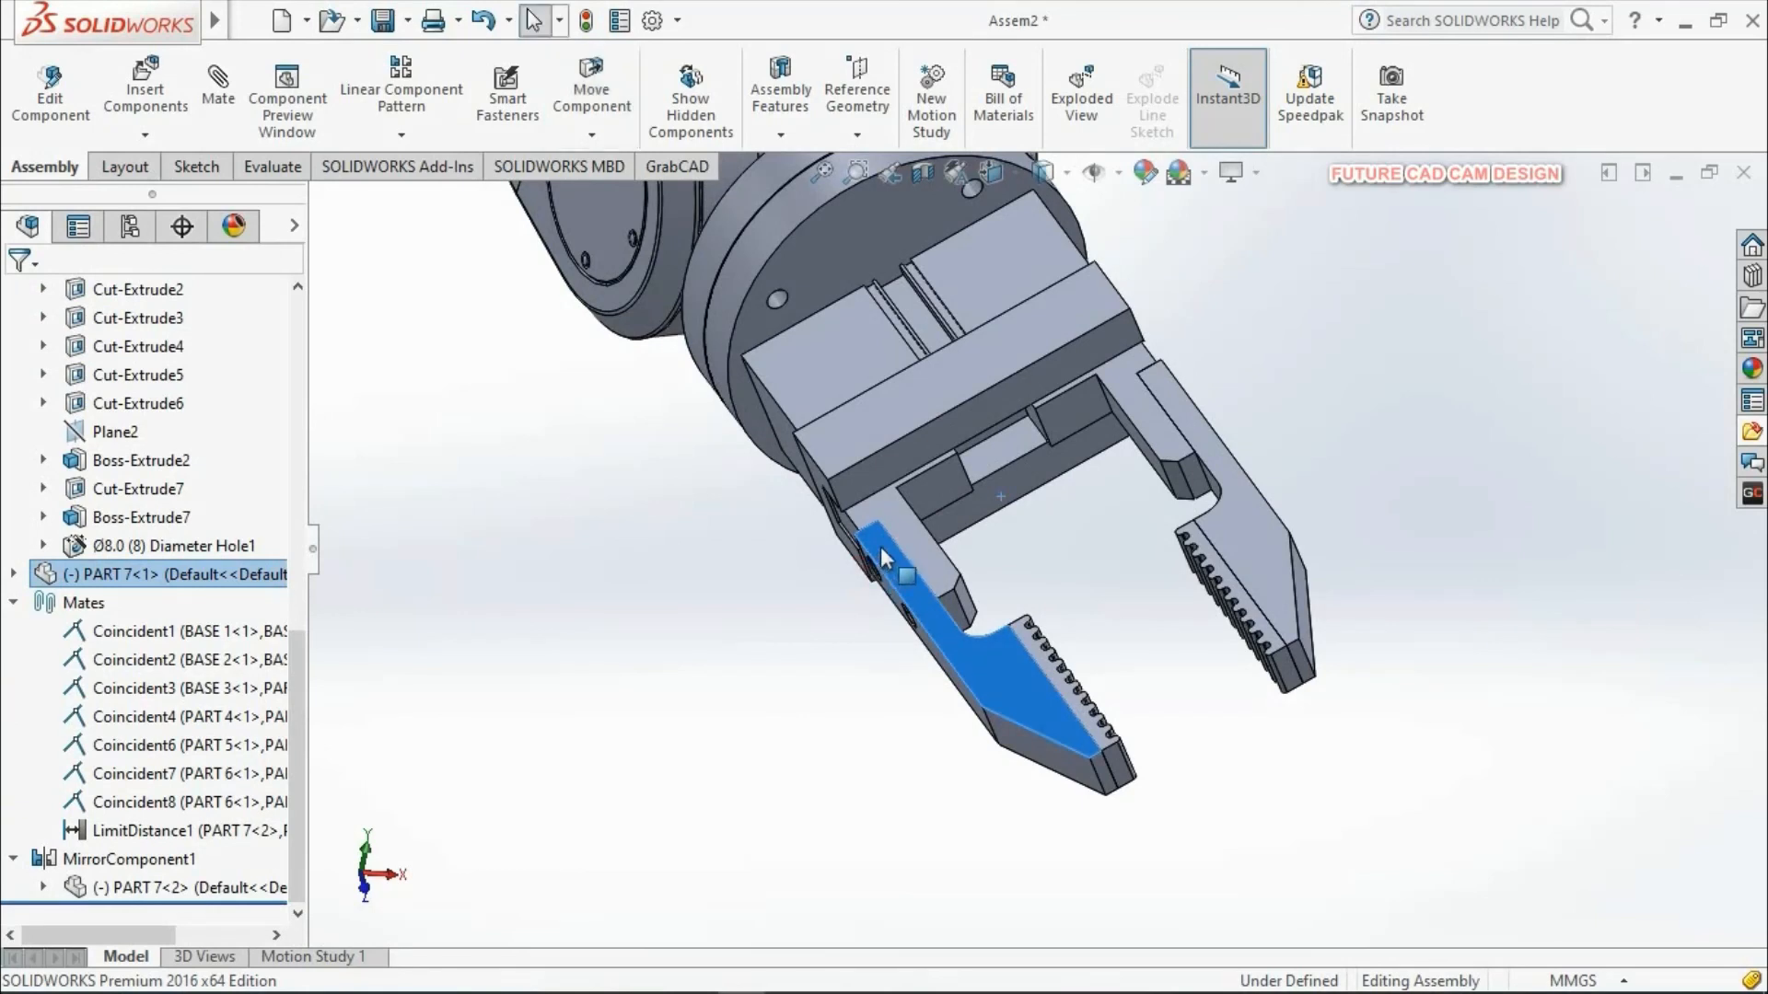
left_click_drag(881, 545, 1134, 638)
left_click_drag(956, 521, 850, 578)
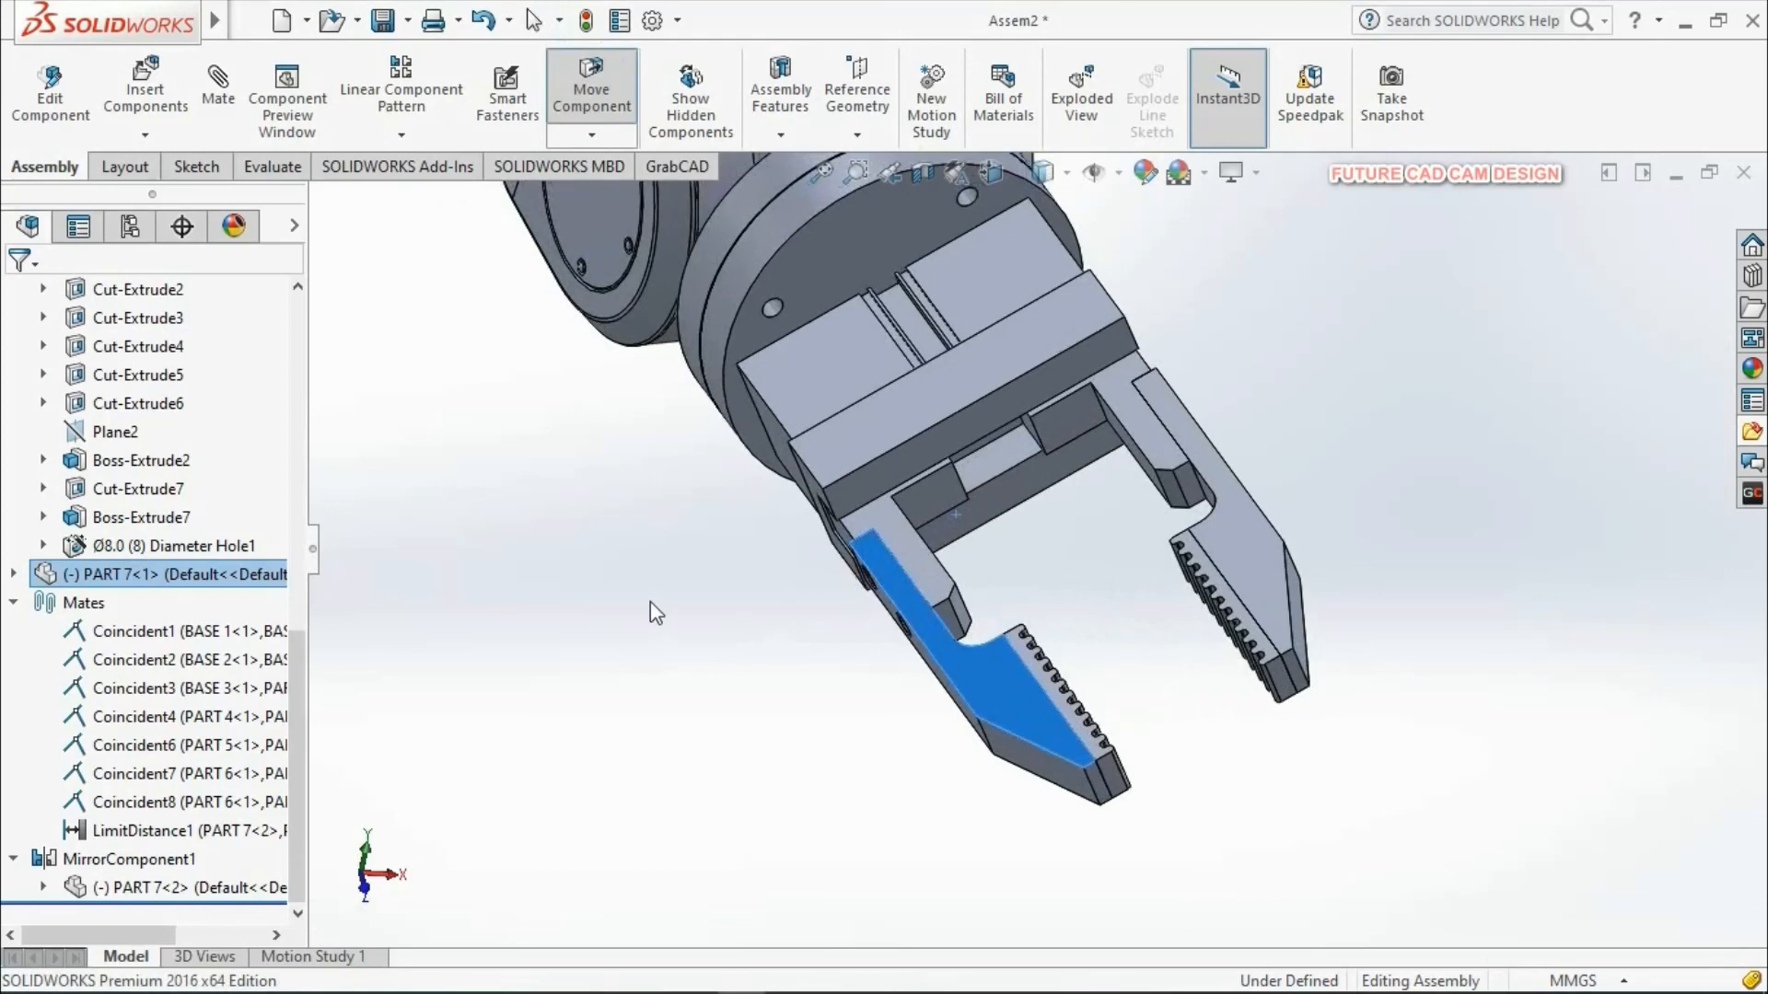
Step: Swing the BASE 3 upper arm about its shoulder joint into a more upright pose
scroll(1204, 623, "up", 6)
middle_click_drag(1079, 575, 865, 557)
scroll(944, 523, "up", 5)
scroll(1257, 602, "down", 3)
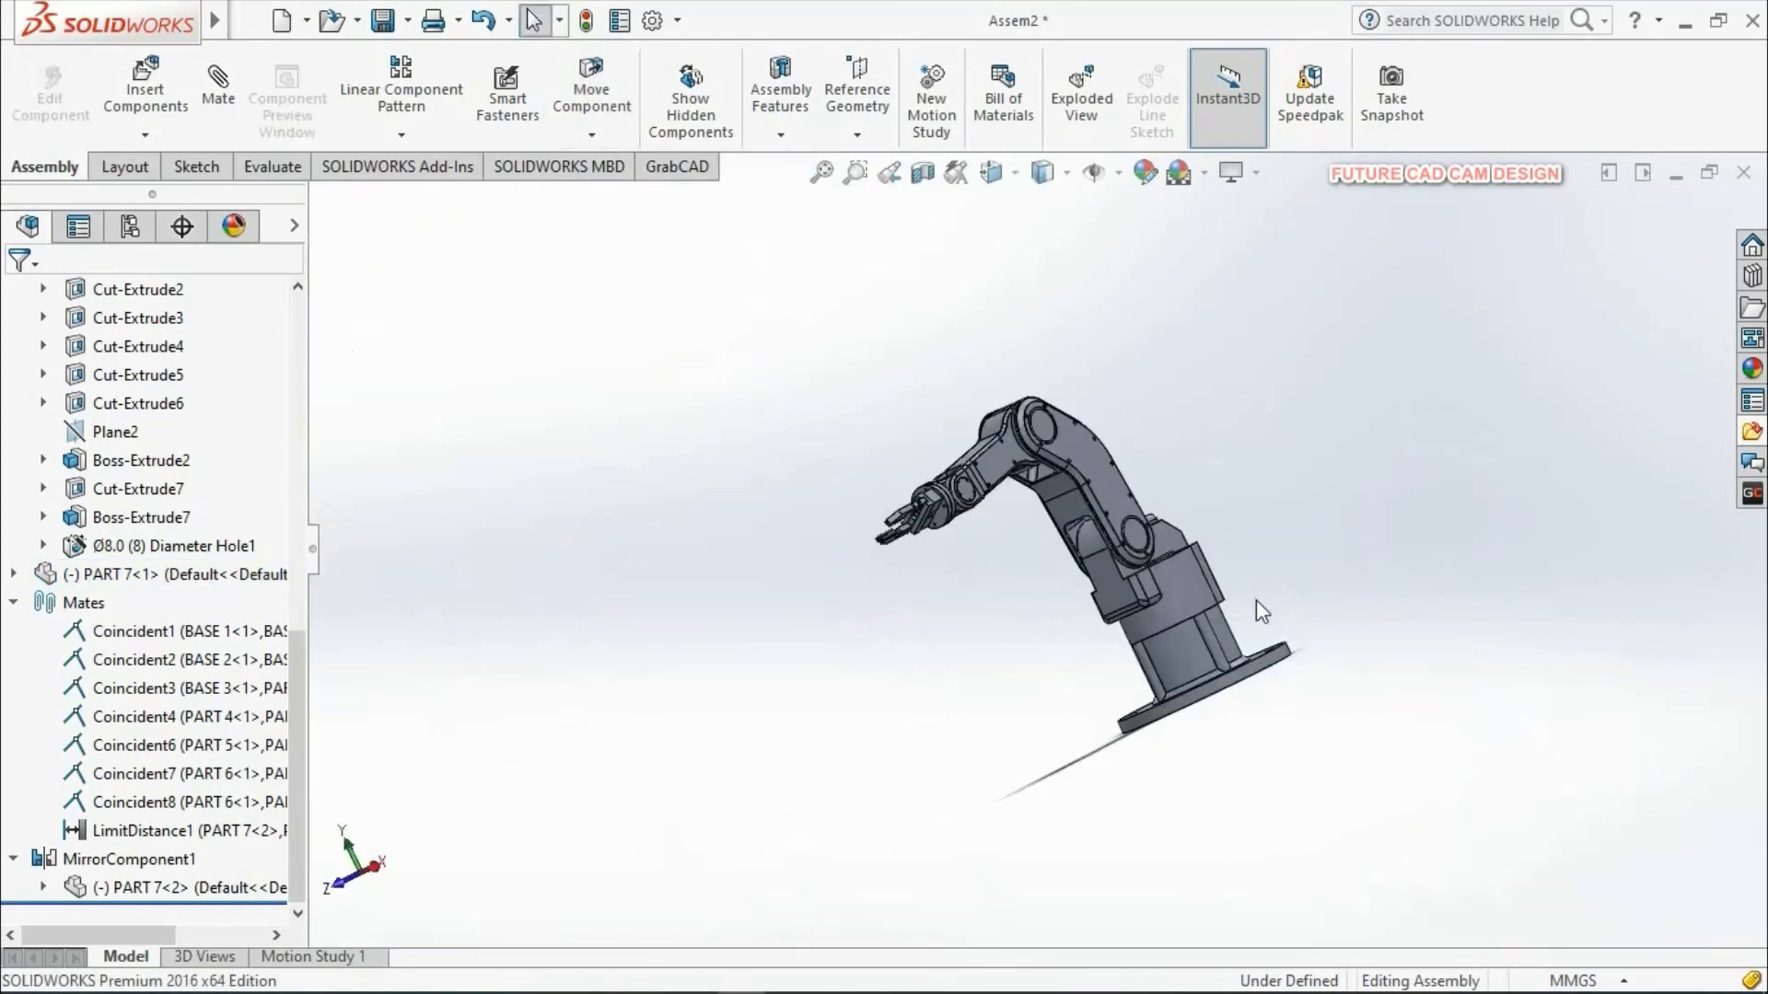
middle_click_drag(1257, 603, 1075, 682)
scroll(1181, 592, "up", 3)
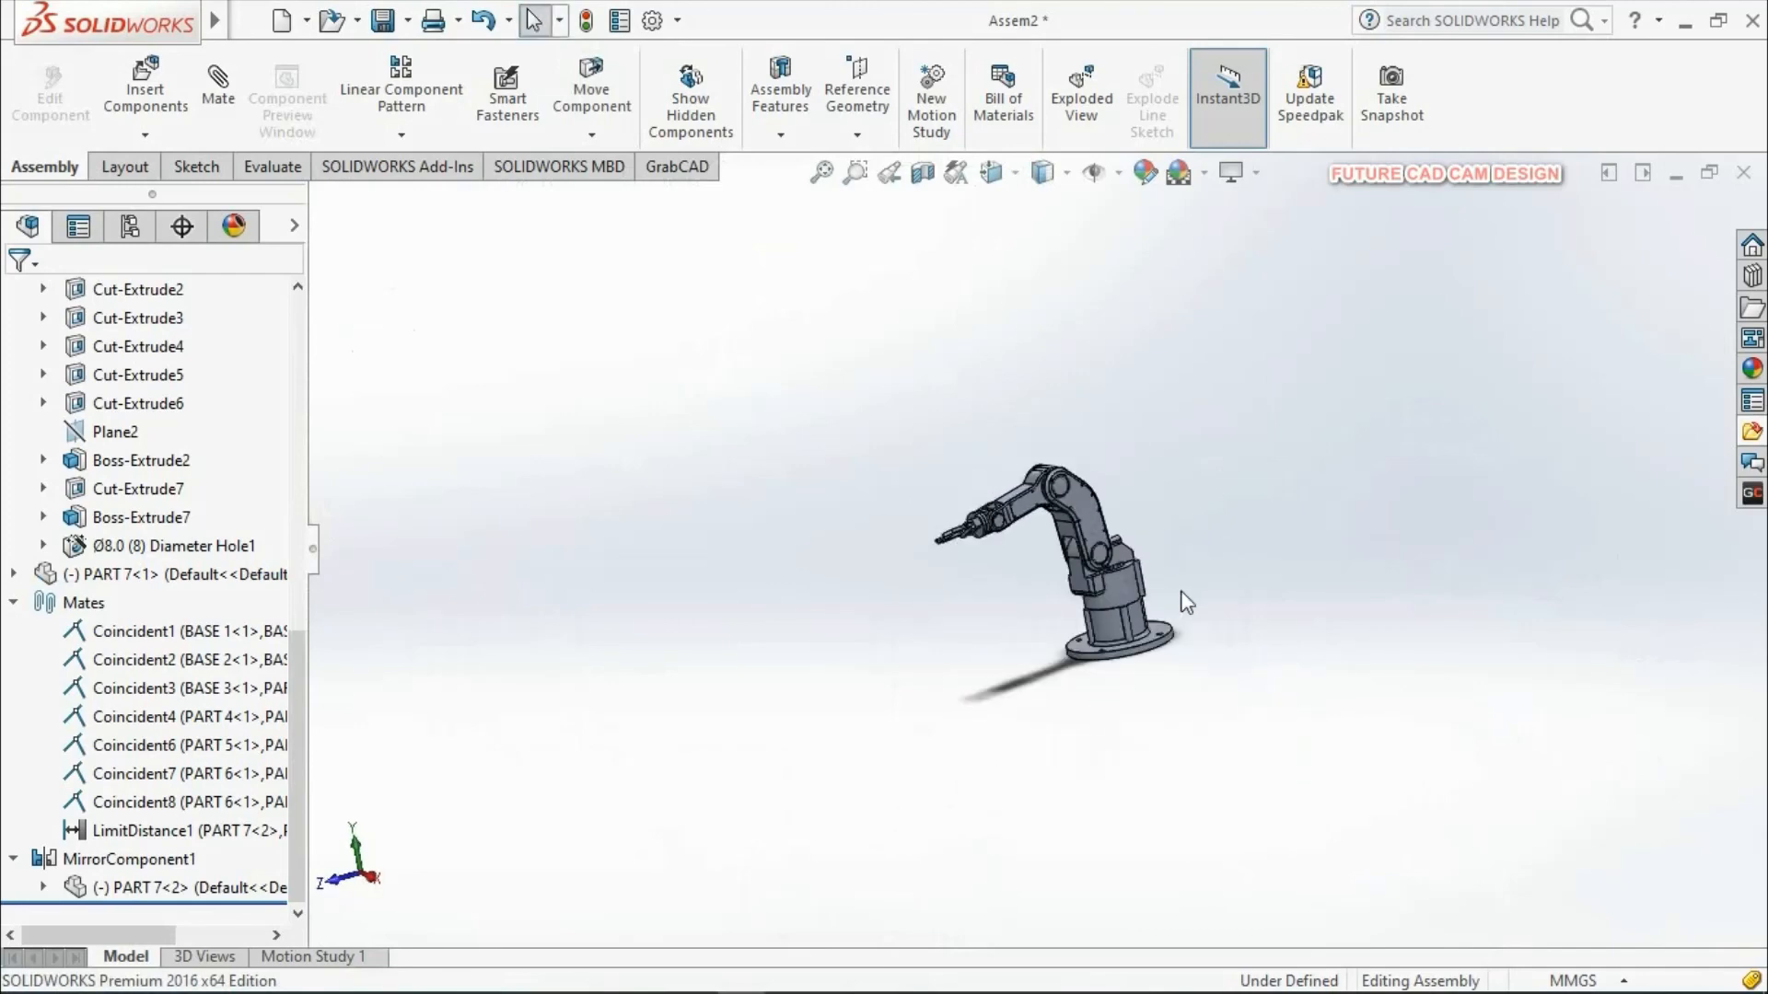
scroll(1187, 603, "down", 10)
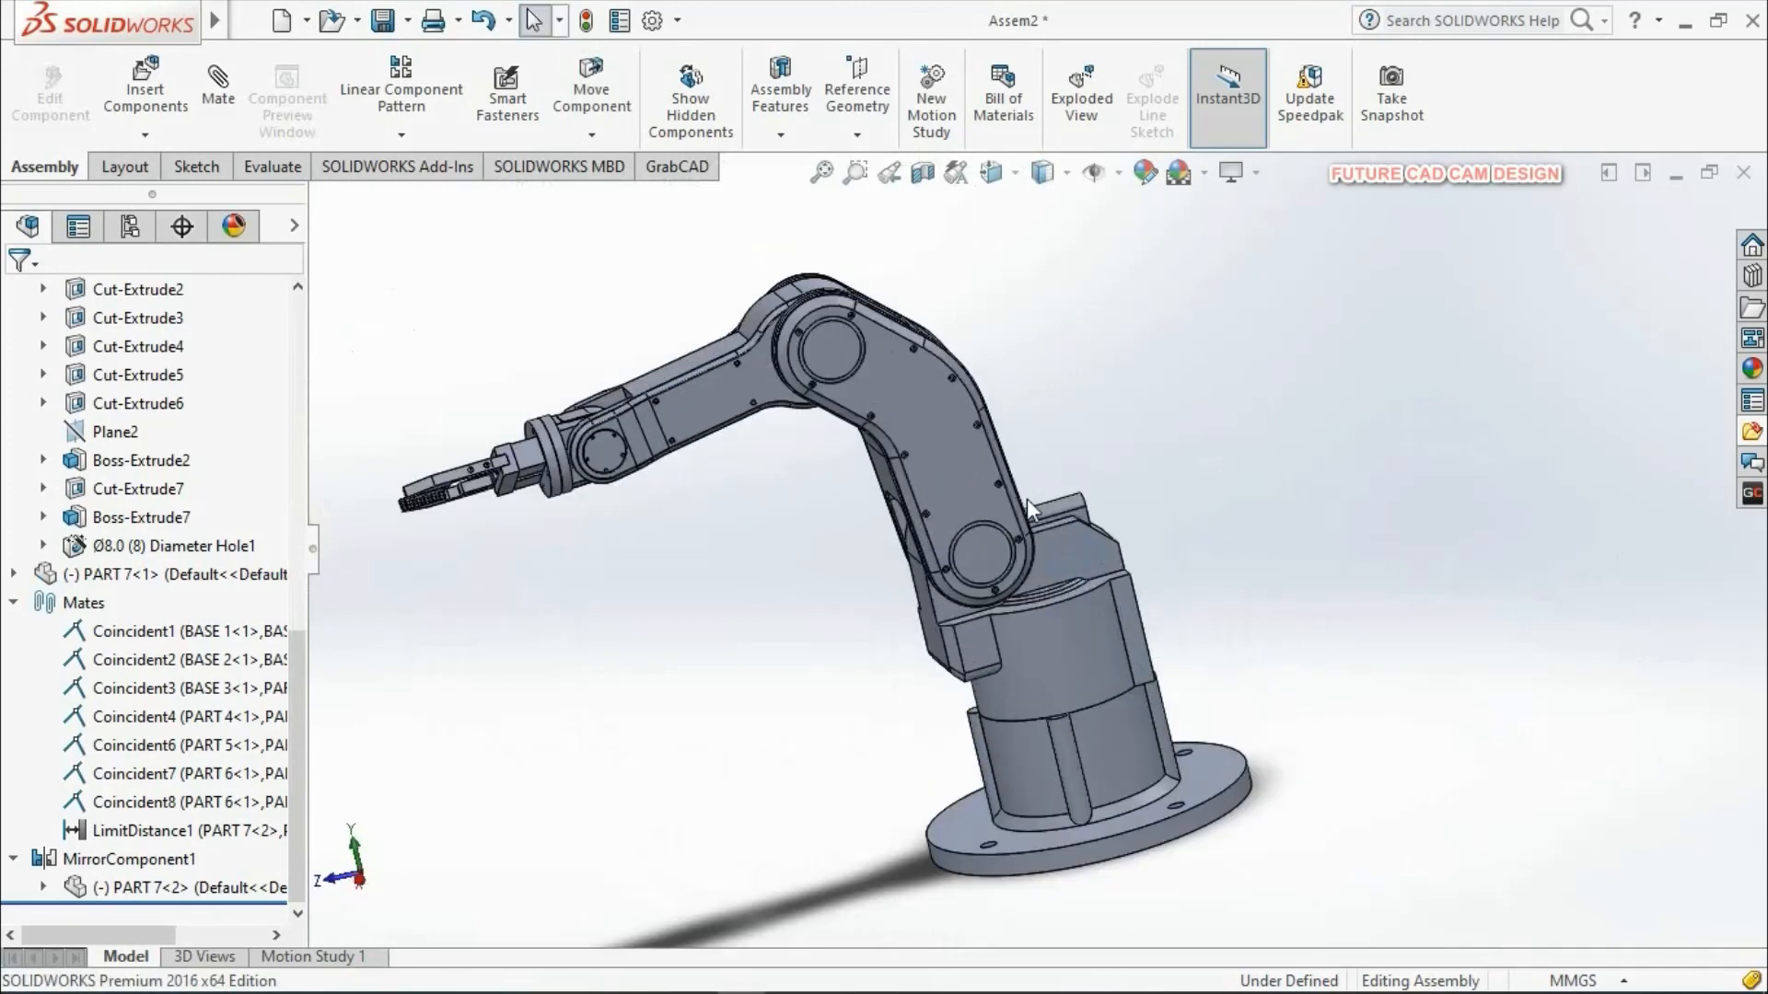
middle_click_drag(1111, 487, 970, 444)
left_click(970, 443)
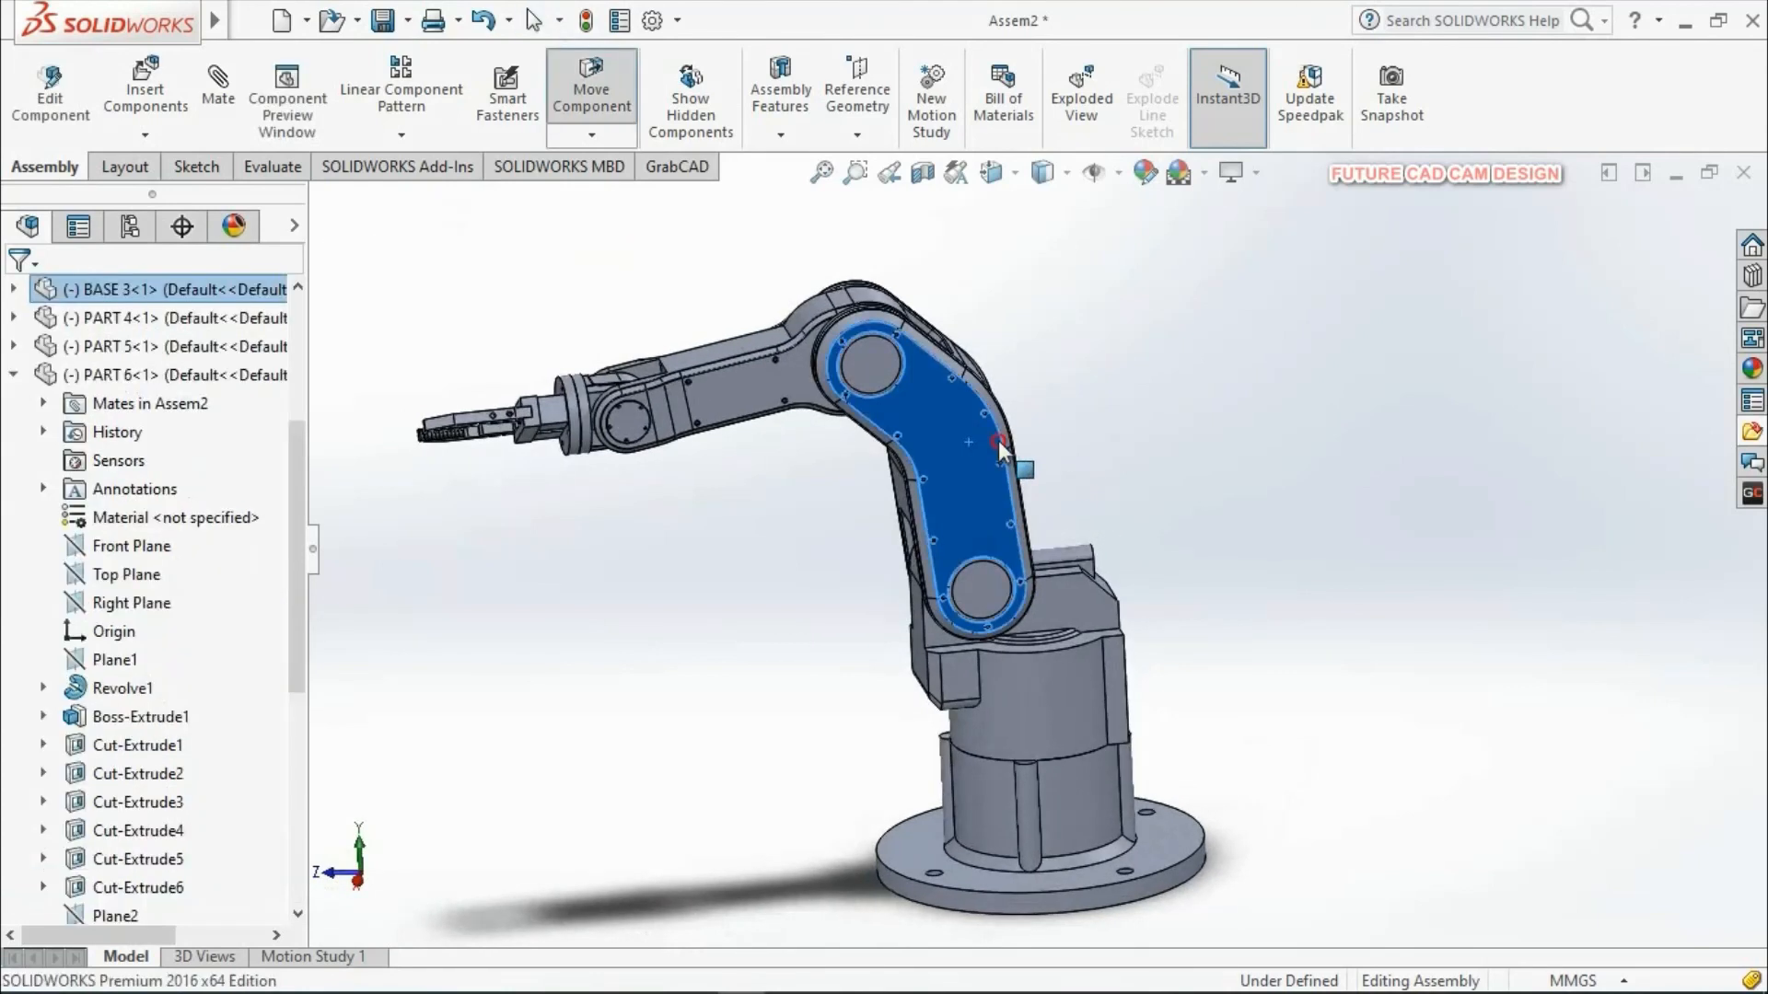
left_click_drag(998, 440, 757, 350)
Step: Apply the Plain White scene and change the display style to Shaded without edges
scroll(1263, 632, "up", 2)
middle_click_drag(1264, 632, 1364, 602)
scroll(1065, 430, "up", 1)
left_click(875, 519)
scroll(1002, 479, "down", 3)
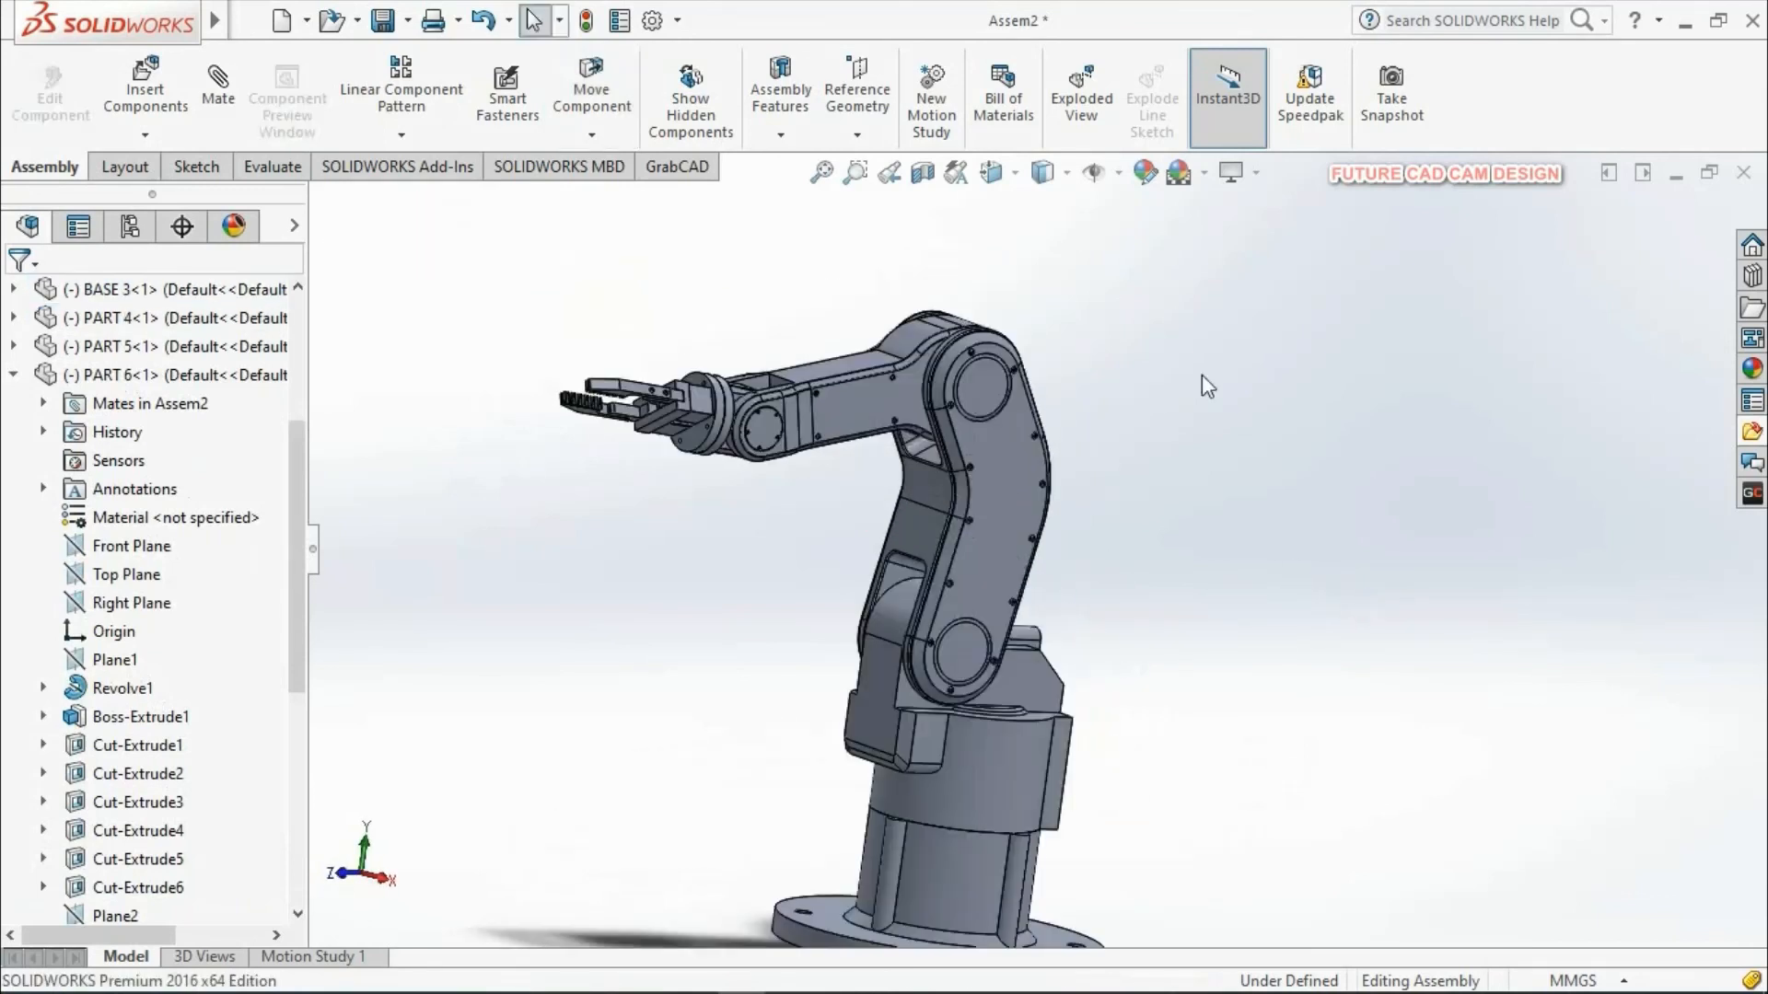
left_click(1203, 173)
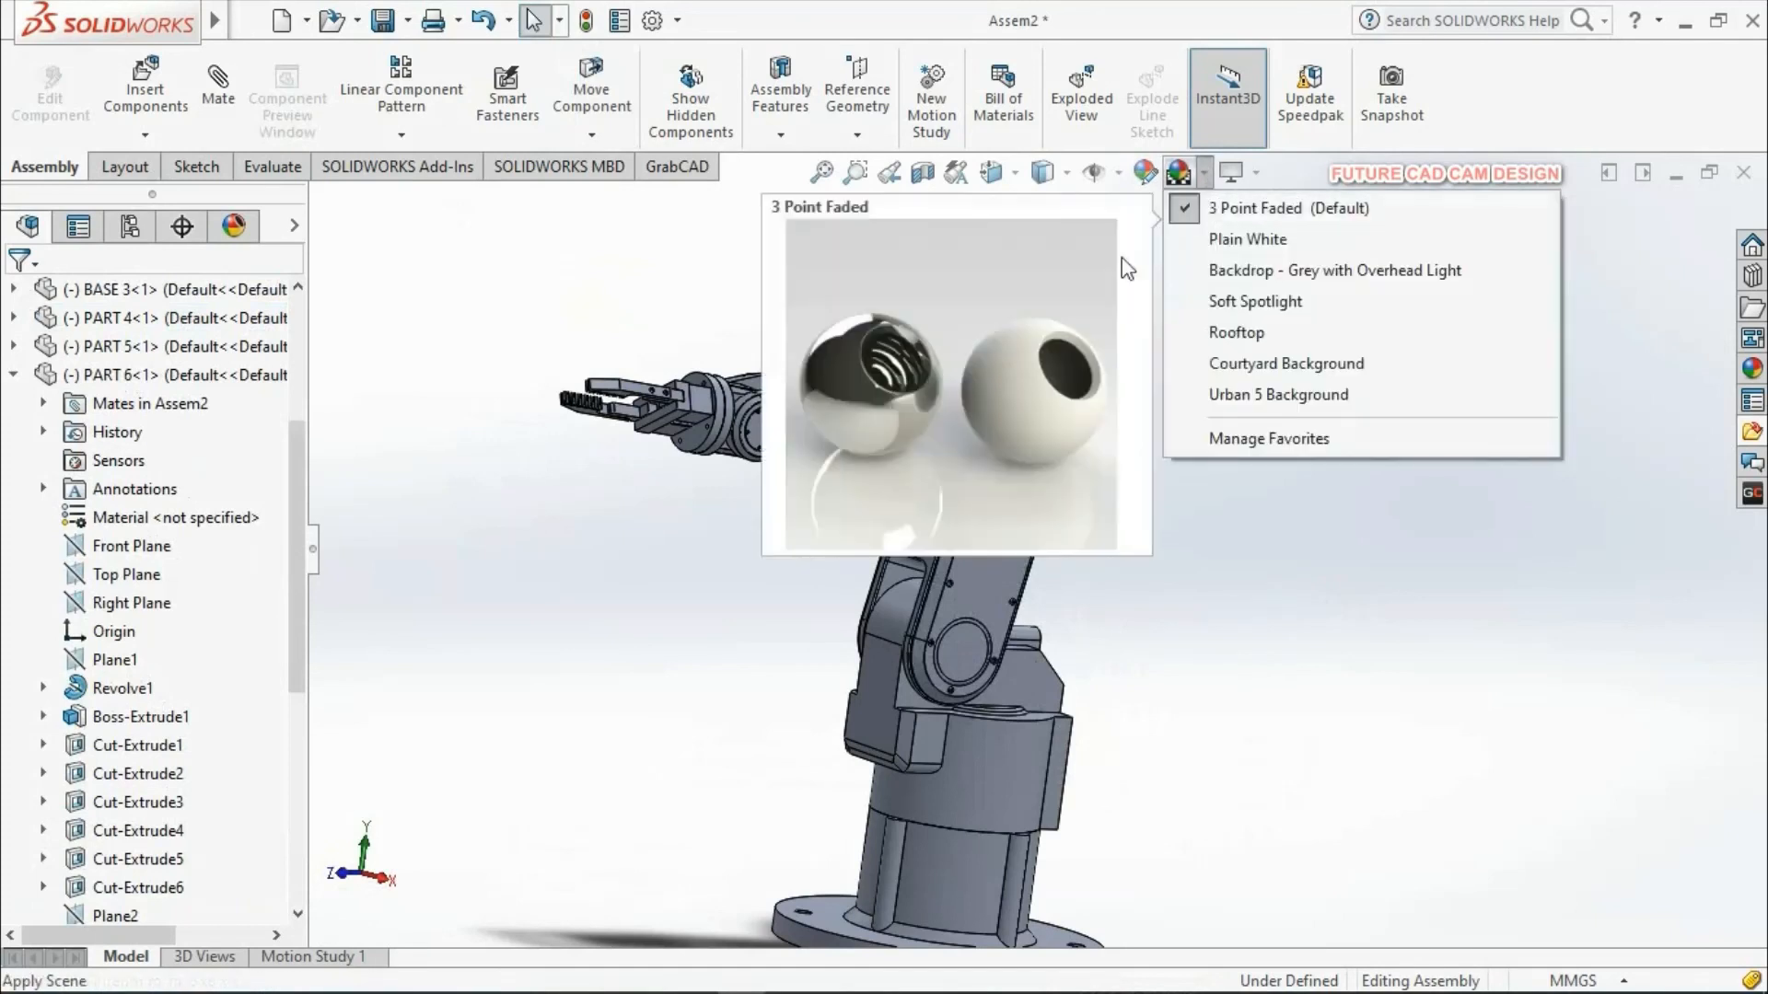
left_click(1190, 246)
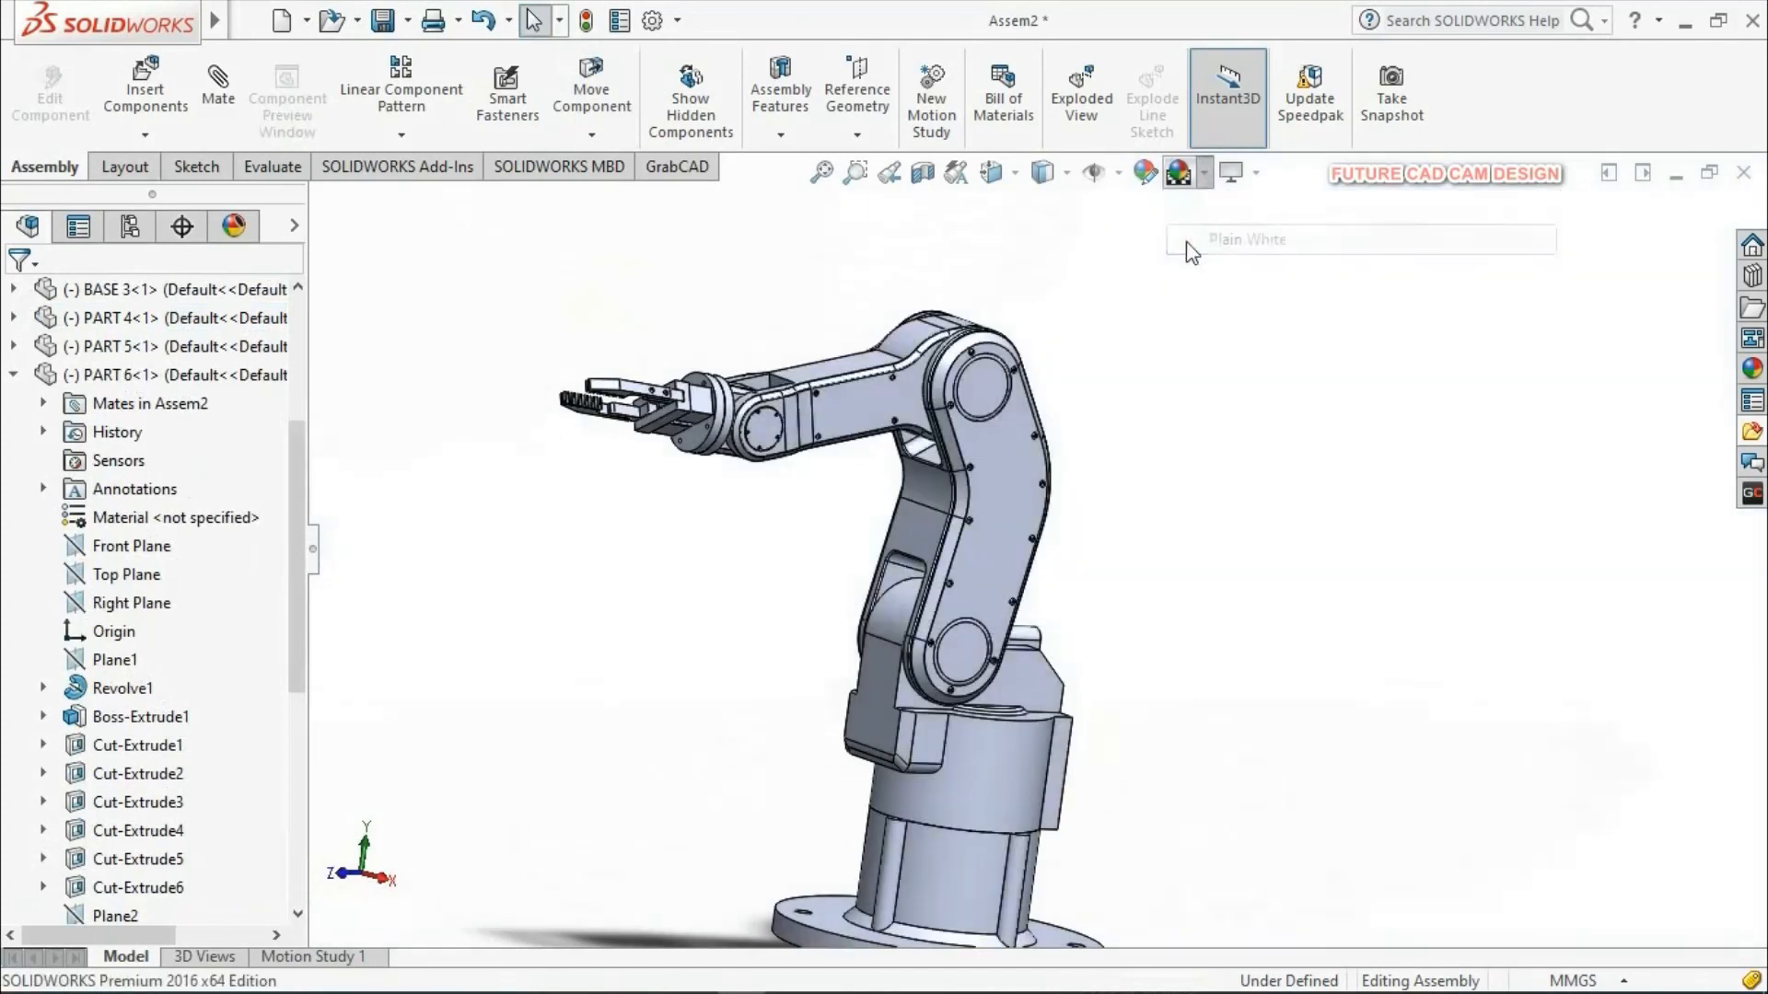
left_click(1068, 175)
left_click(1042, 246)
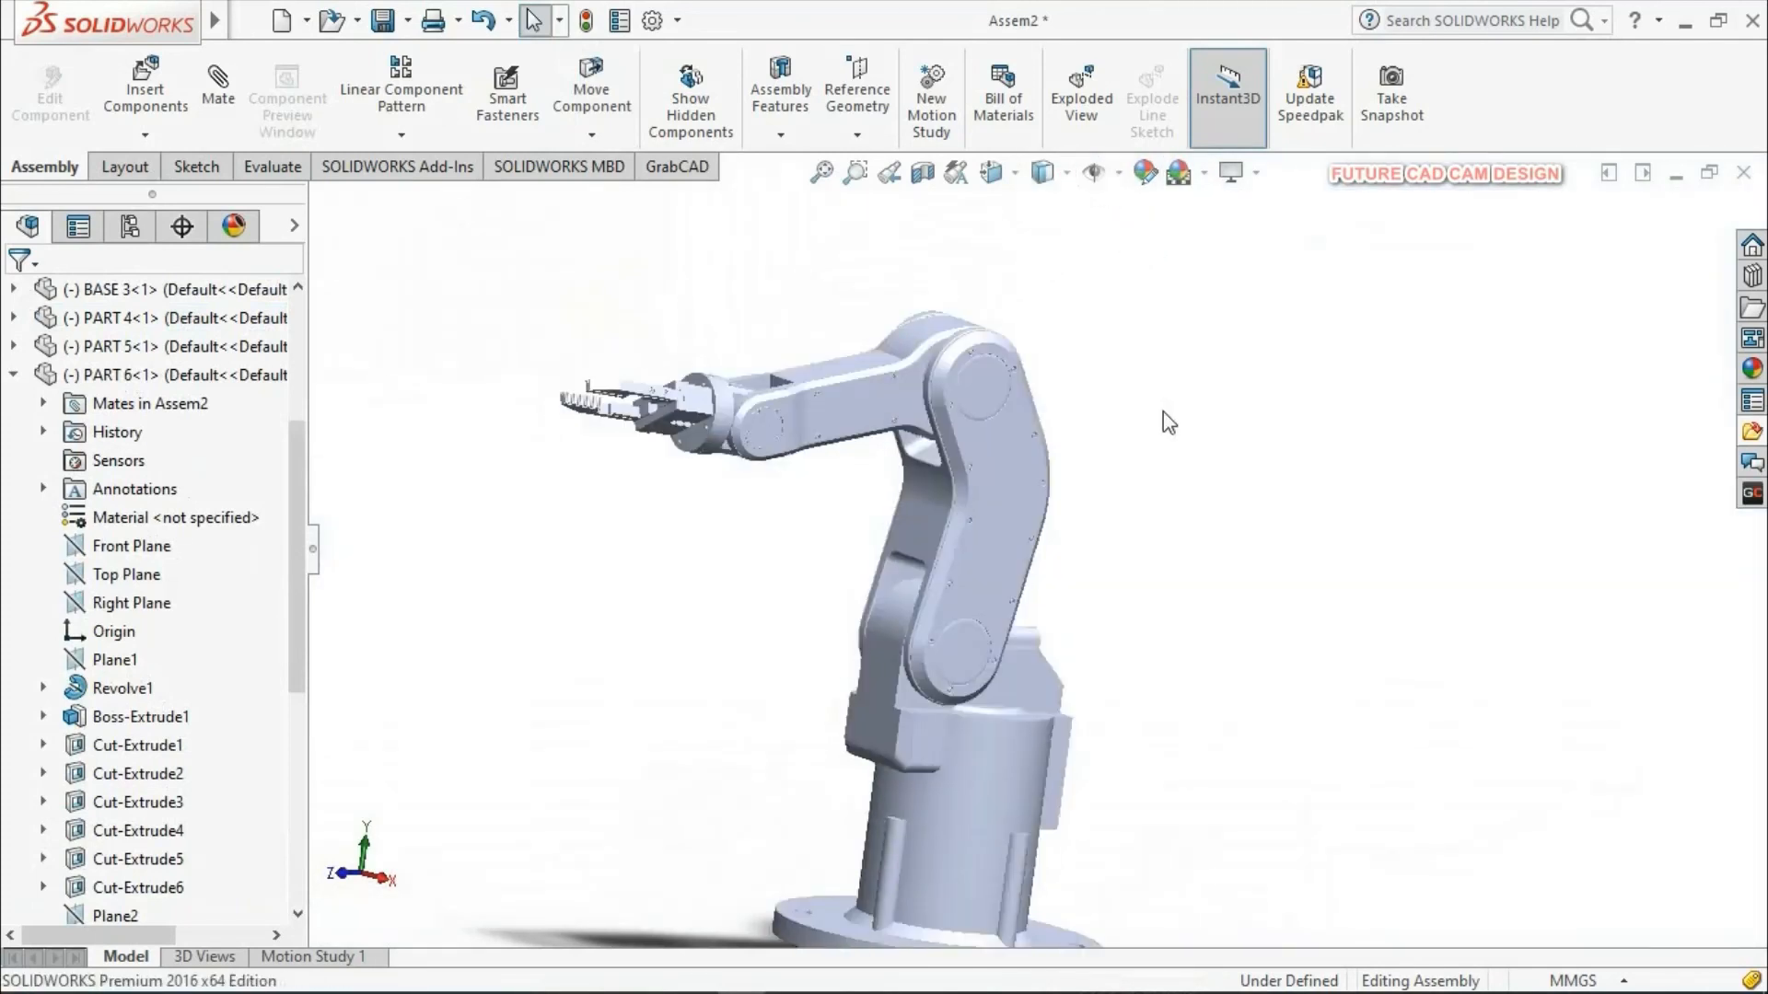
Step: Swing the forearm upward about its elbow joint and review the finished robotic arm from several angles
scroll(1154, 565, "up", 3)
scroll(887, 497, "down", 5)
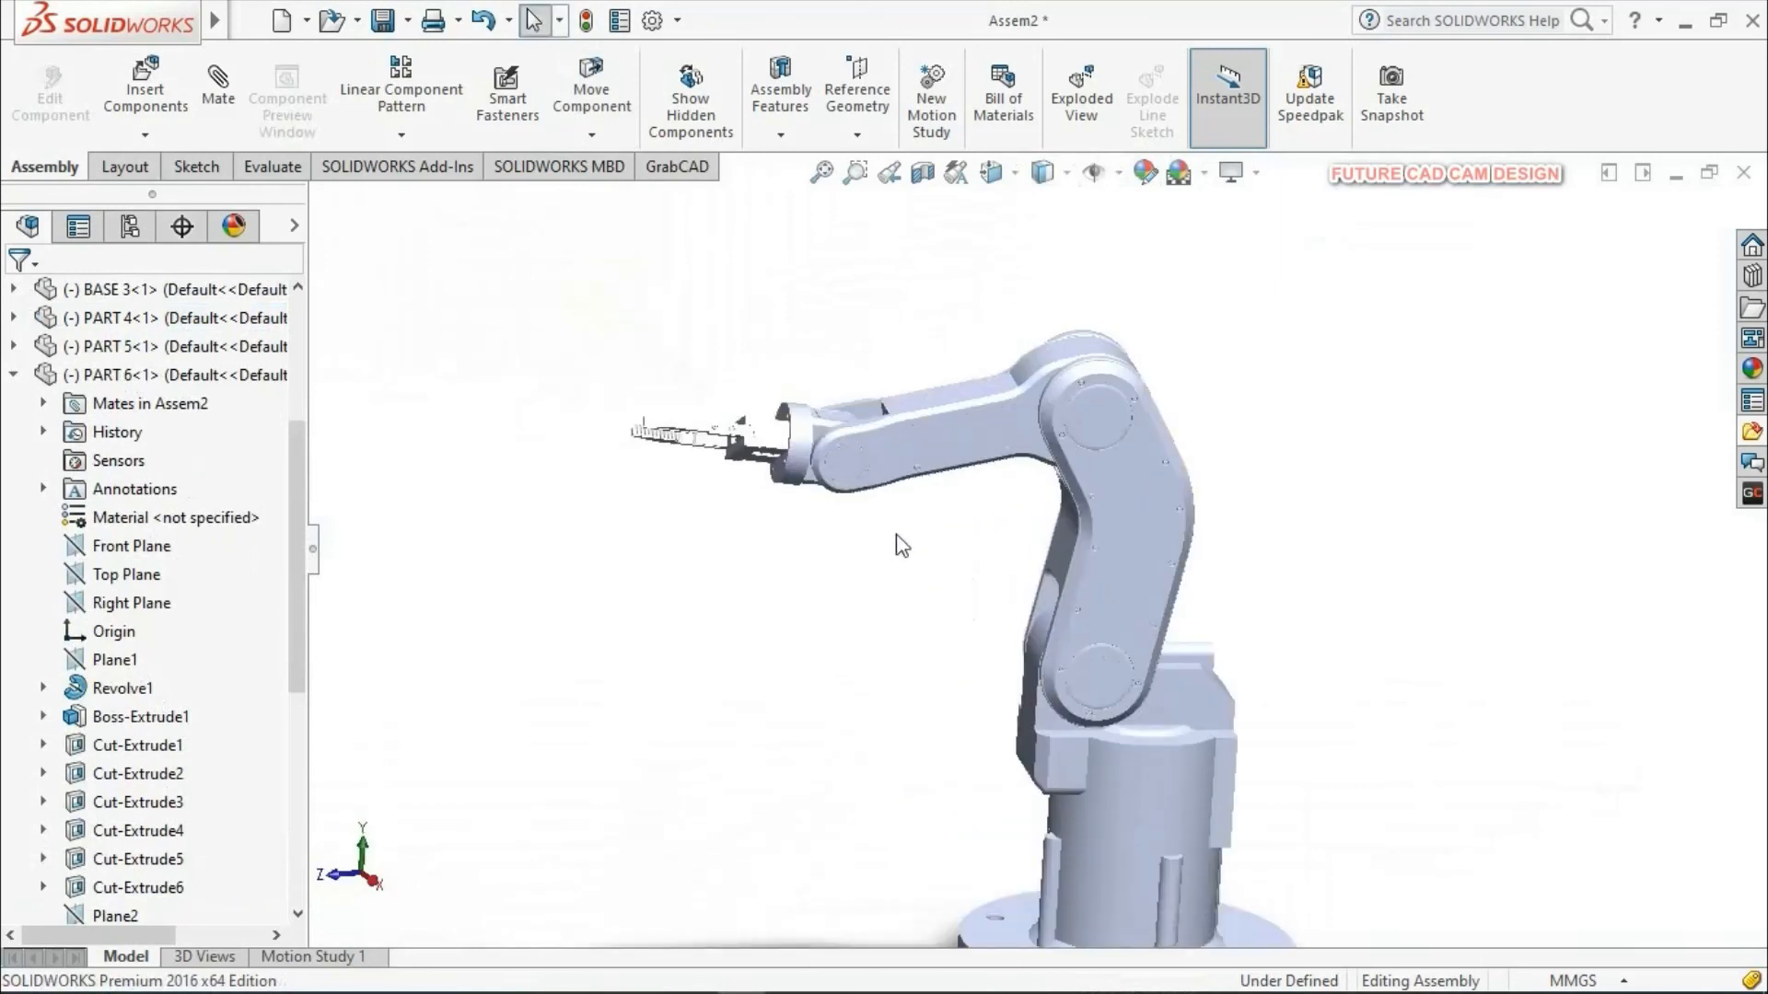
left_click_drag(838, 436, 759, 489)
scroll(757, 491, "up", 2)
middle_click_drag(756, 494, 842, 542)
scroll(847, 546, "up", 3)
scroll(1188, 594, "down", 3)
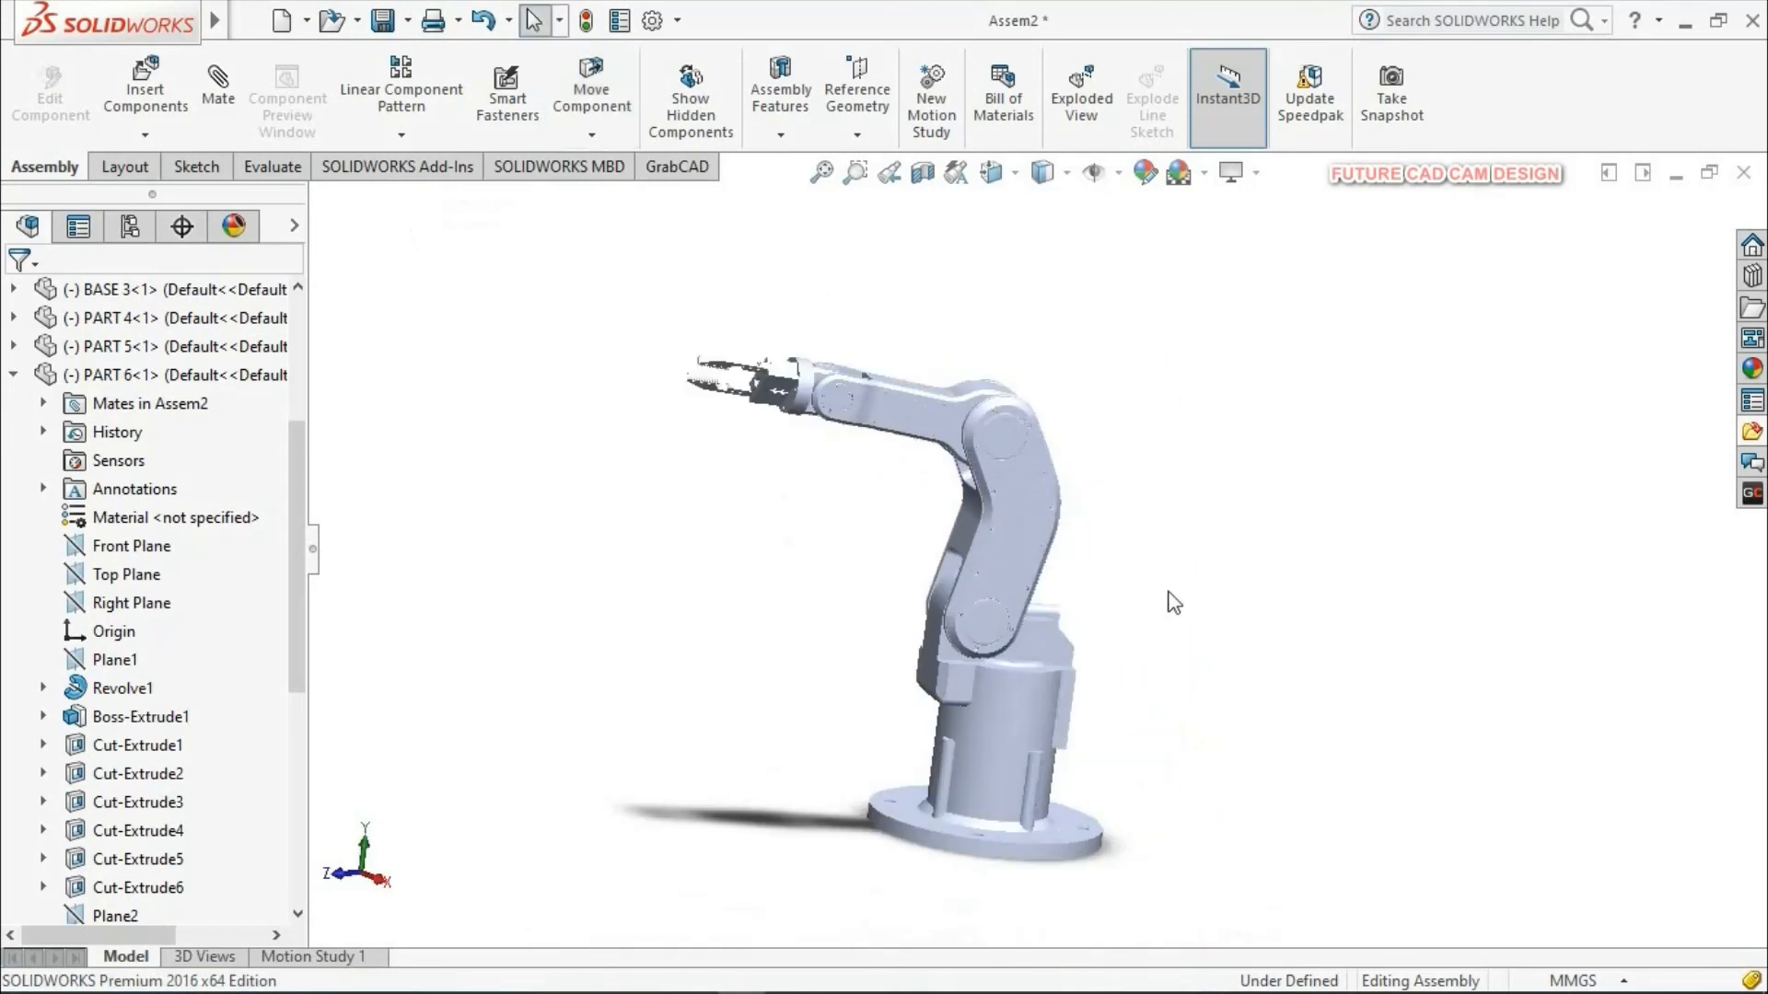
mouse_move(1175, 600)
middle_mouse_down()
mouse_move(1106, 580)
mouse_move(1142, 597)
middle_mouse_up()
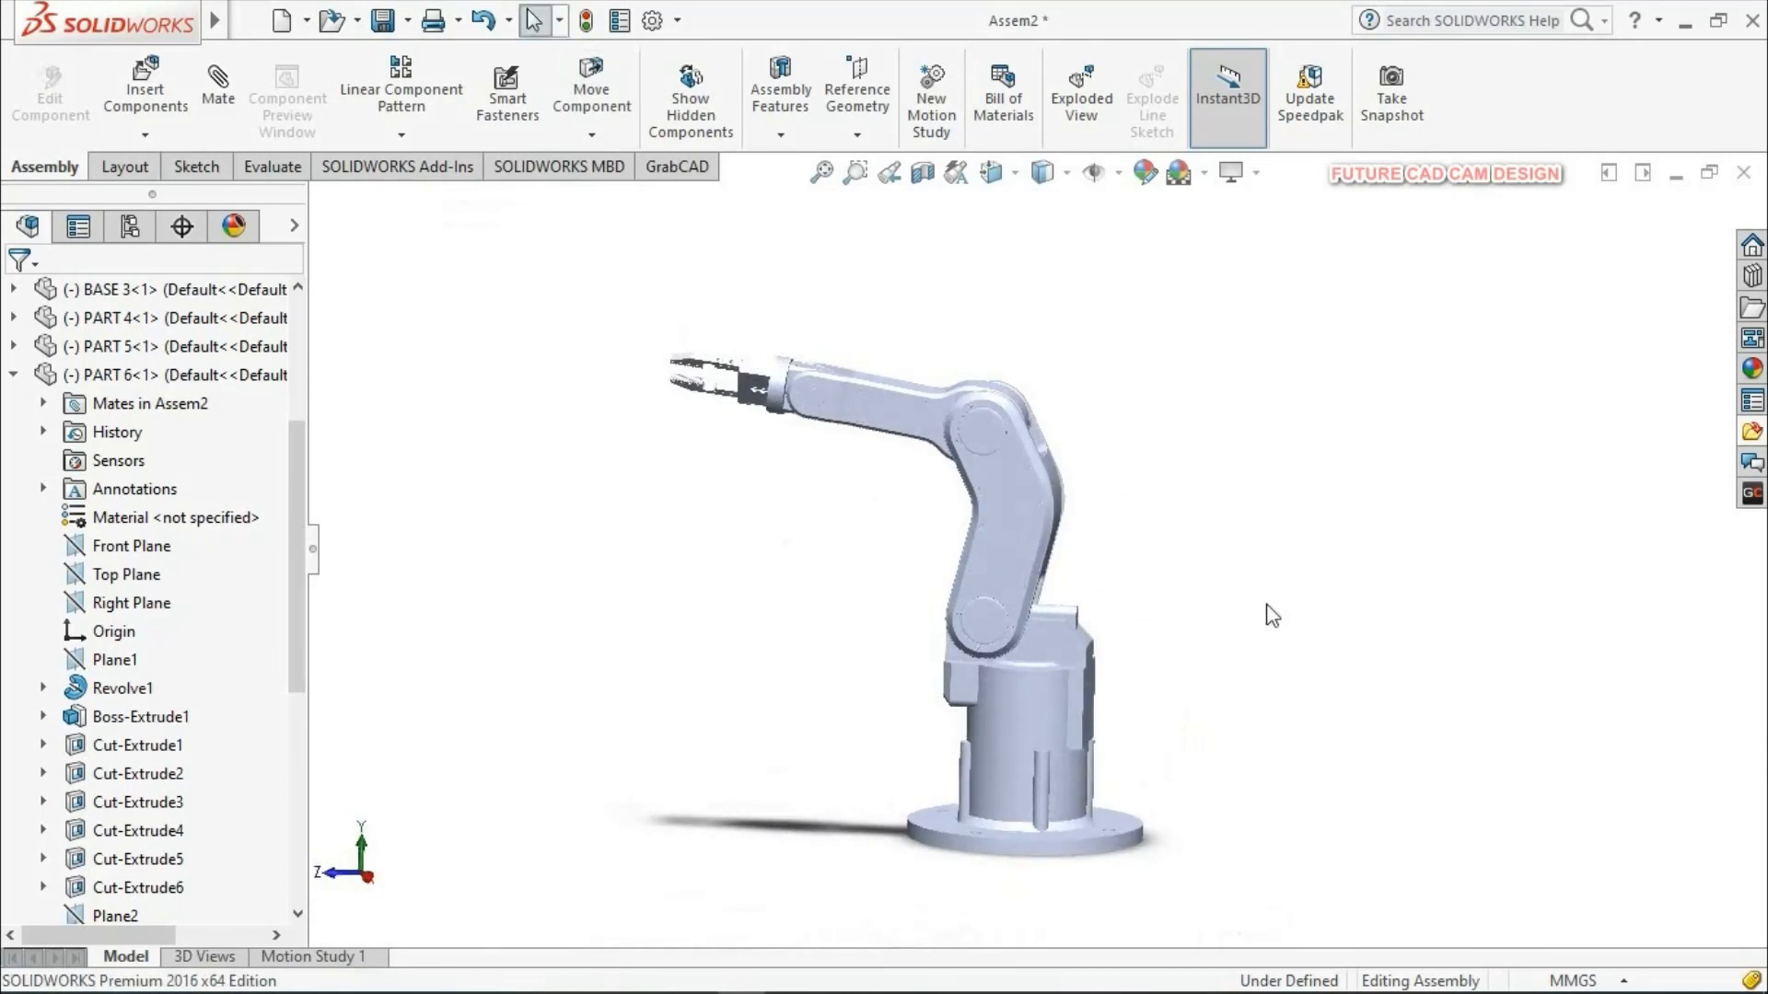
middle_click_drag(1265, 604, 1239, 631)
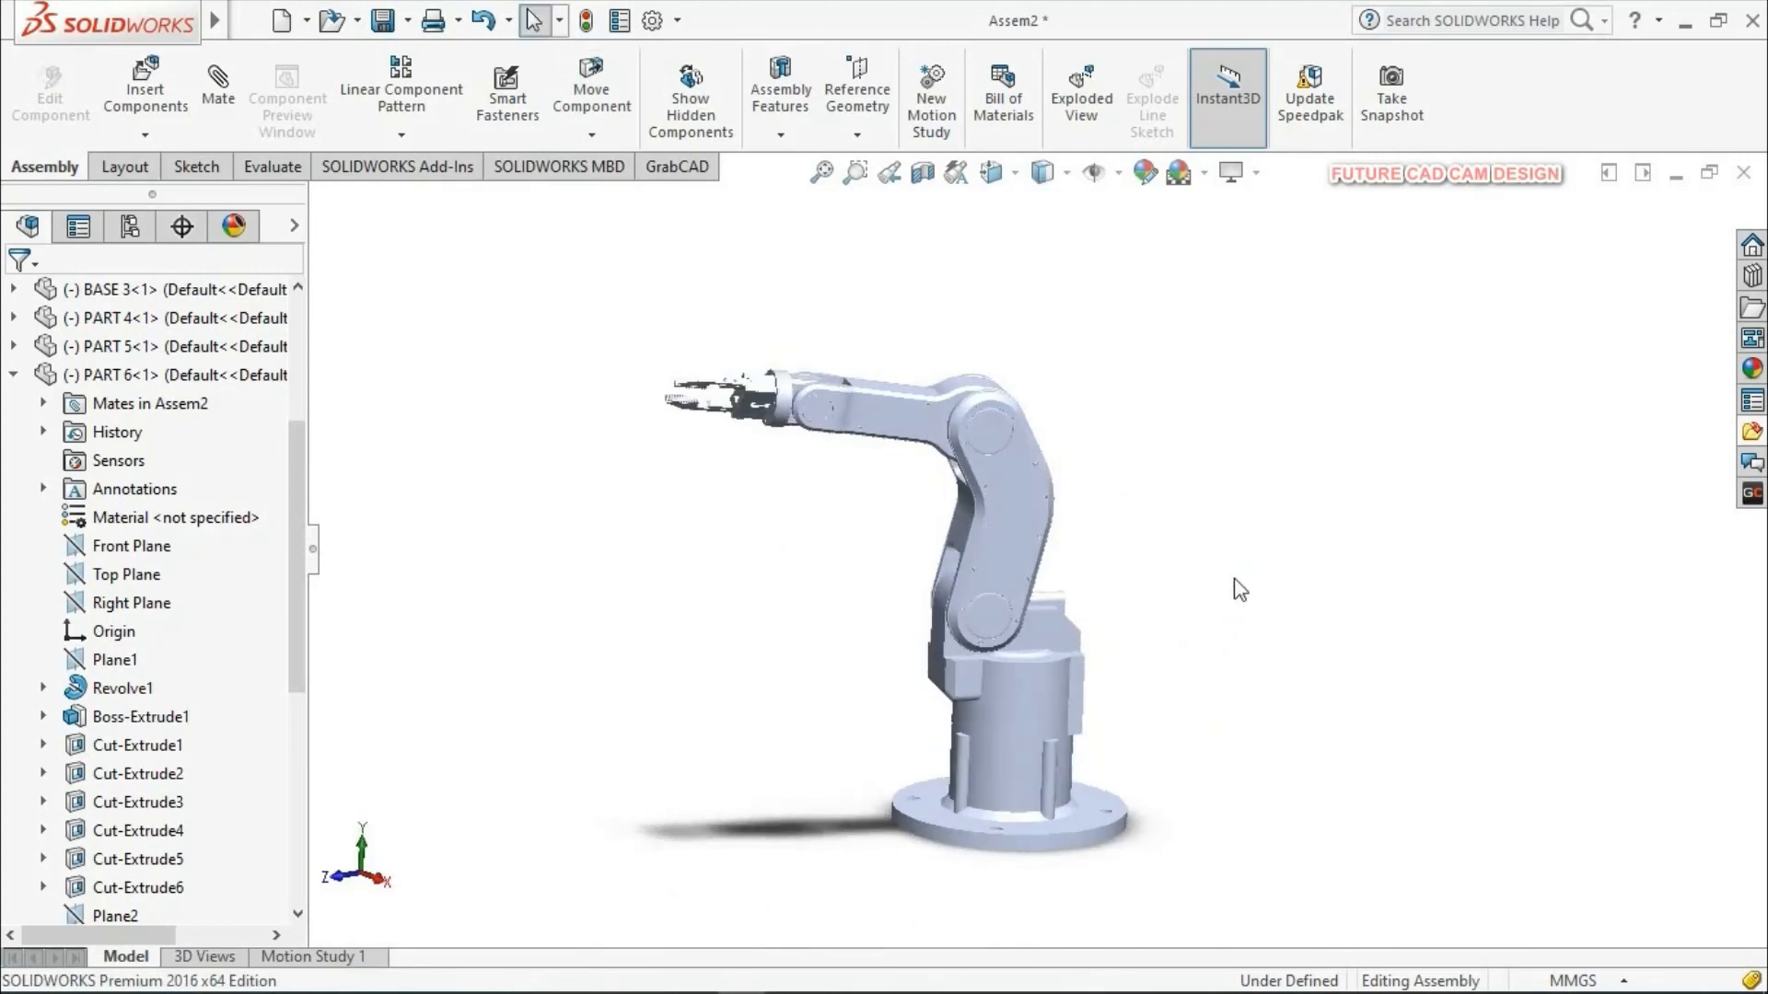